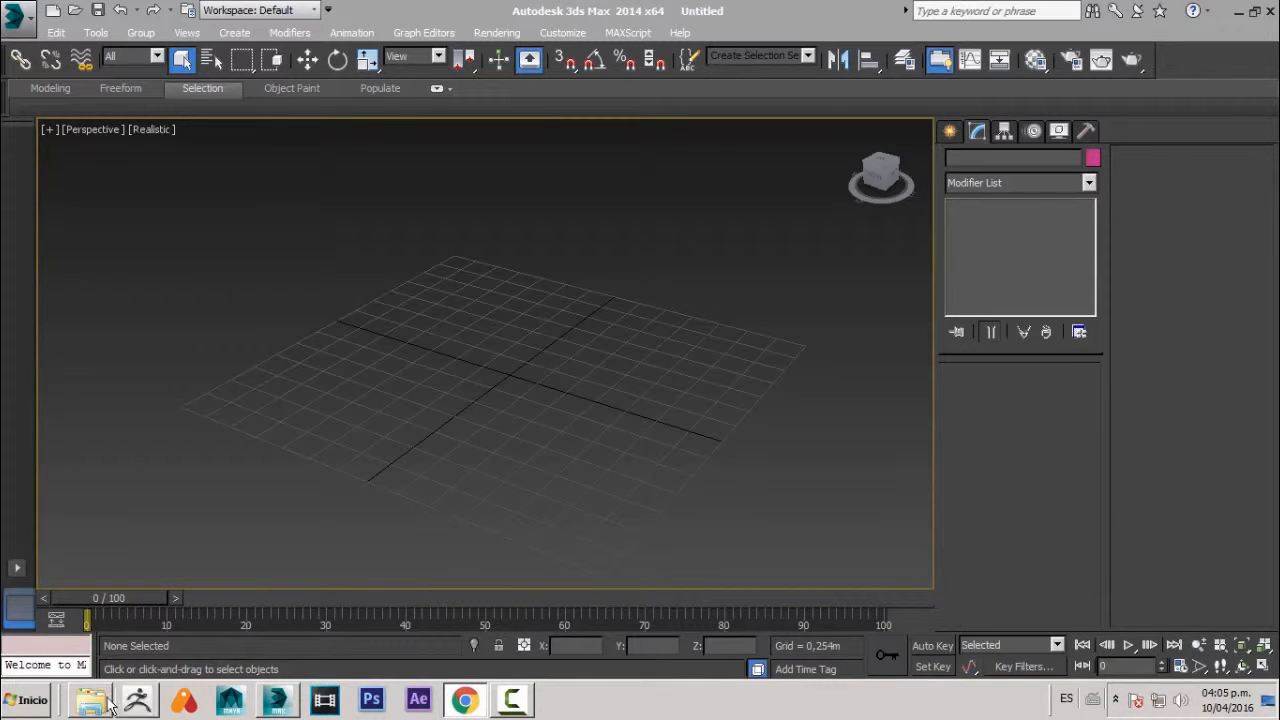
- Merge Ejercicio_psje básico.max from the CLASE 3 folder into the empty scene and place the milk carton character on the grid
mouse_move(105, 700)
click(108, 662)
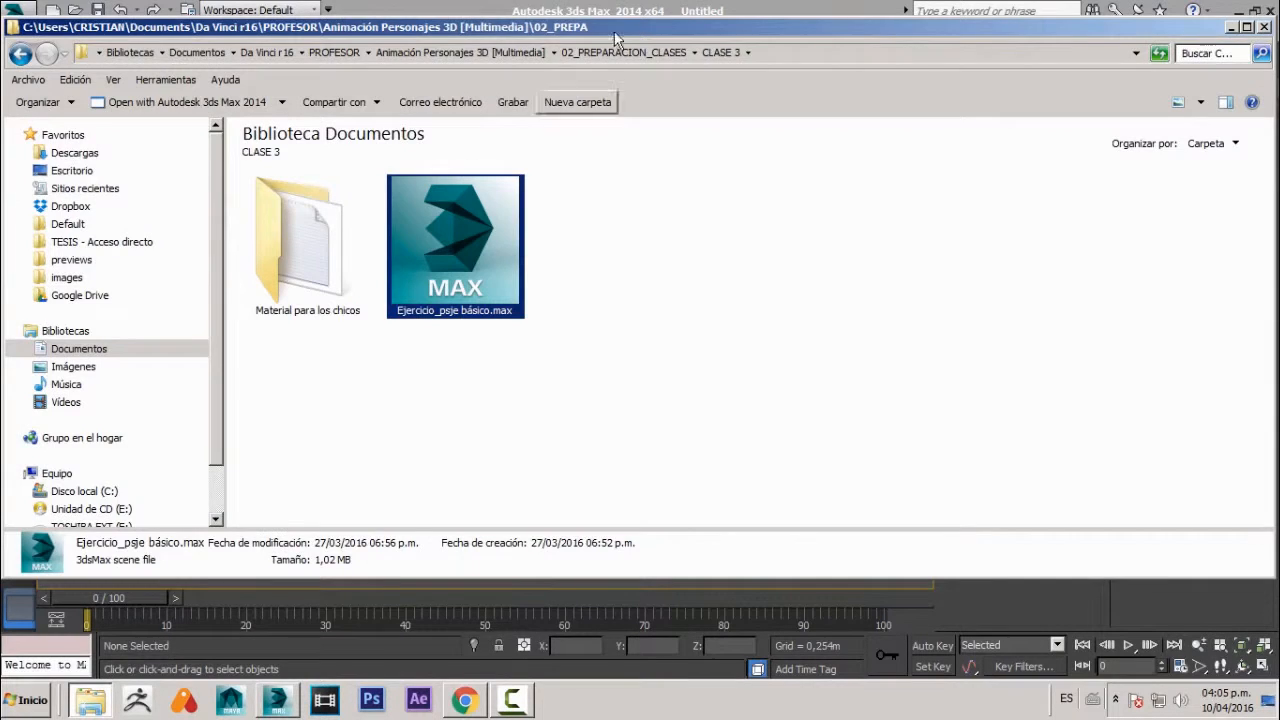
drag(638, 28, 630, 397)
drag(449, 604, 531, 349)
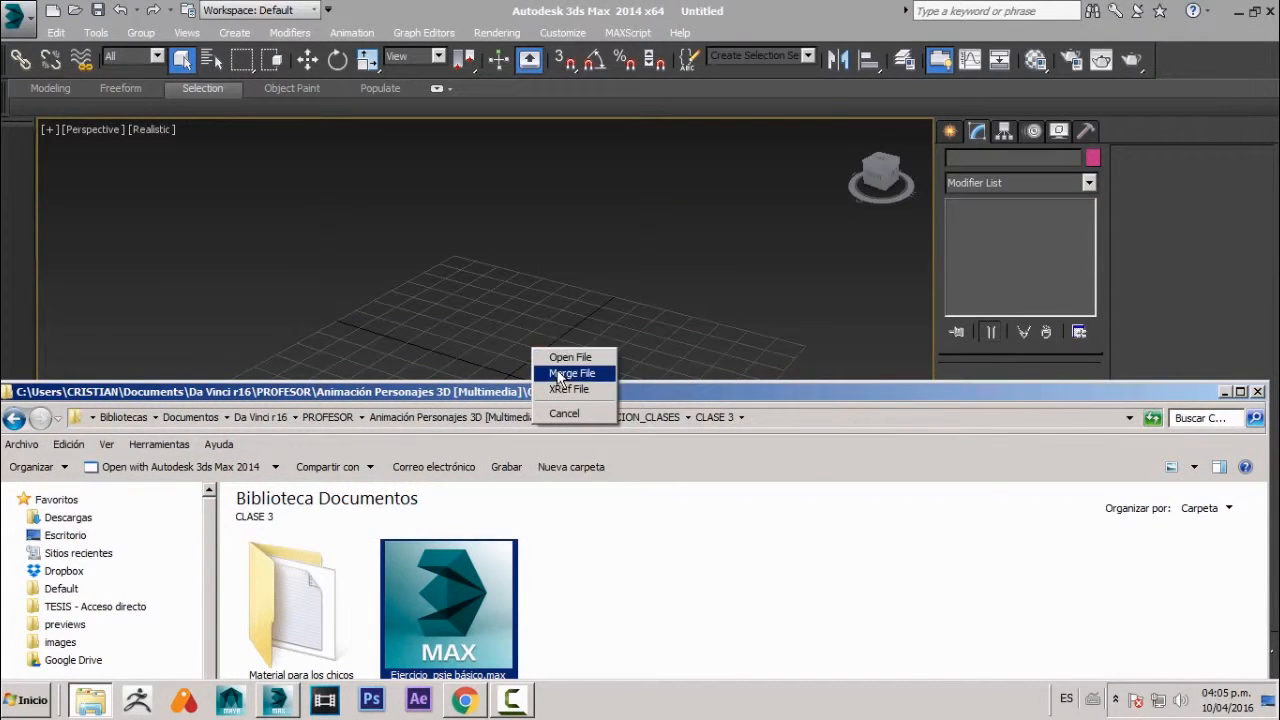
click(557, 373)
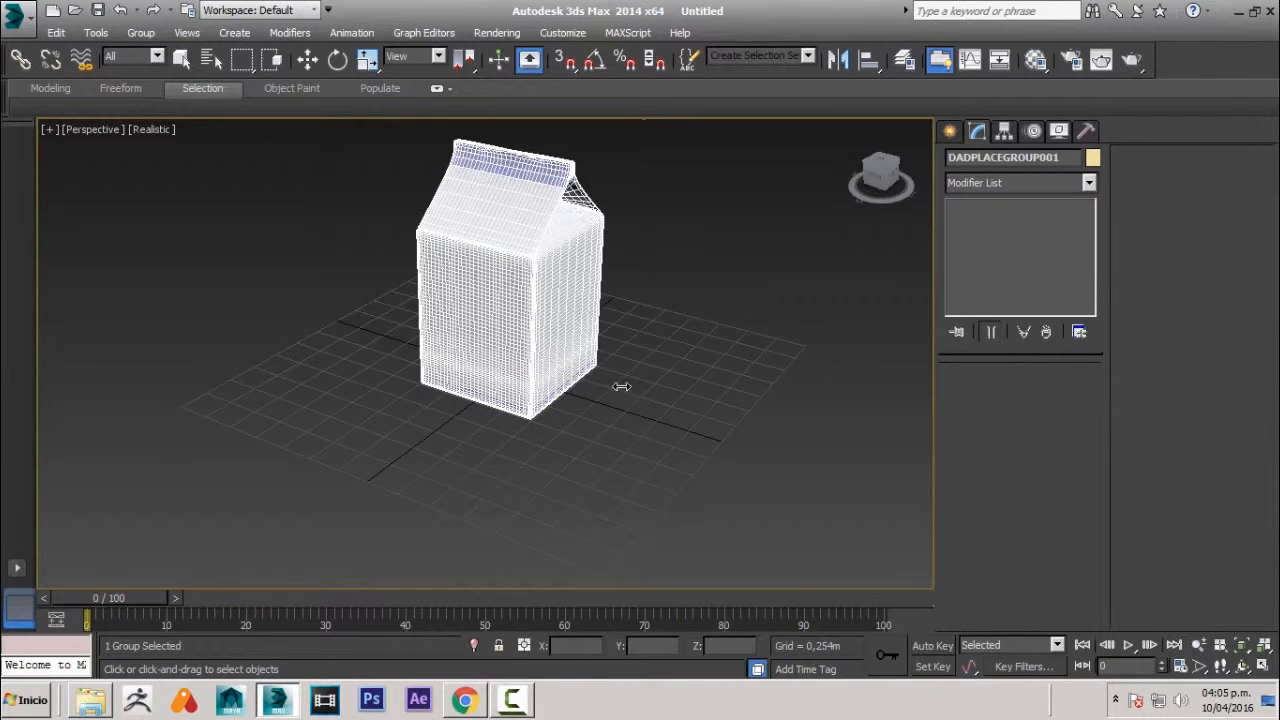
alt+middle_drag(591, 320, 363, 344)
click(478, 316)
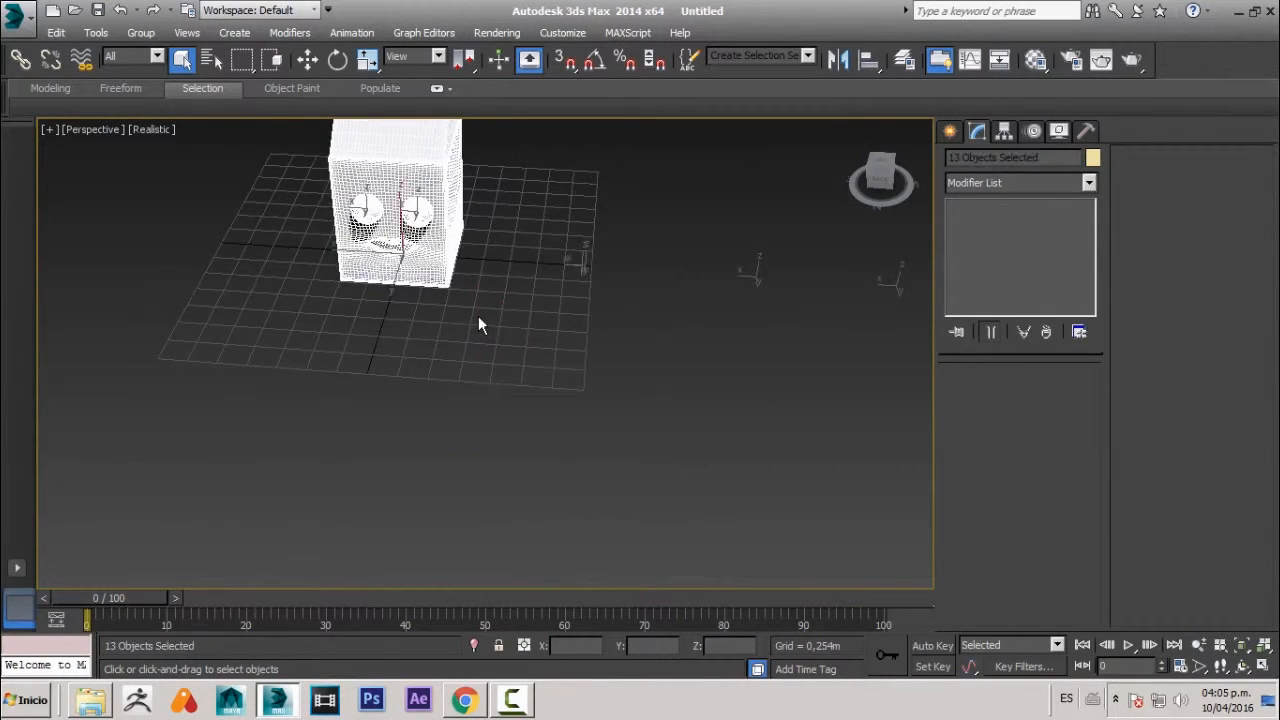
- Select the carton body Caja and switch off its TurboSmooth modifier
click(478, 316)
alt+middle_drag(478, 316, 610, 285)
click(263, 231)
middle_drag(364, 273, 558, 310)
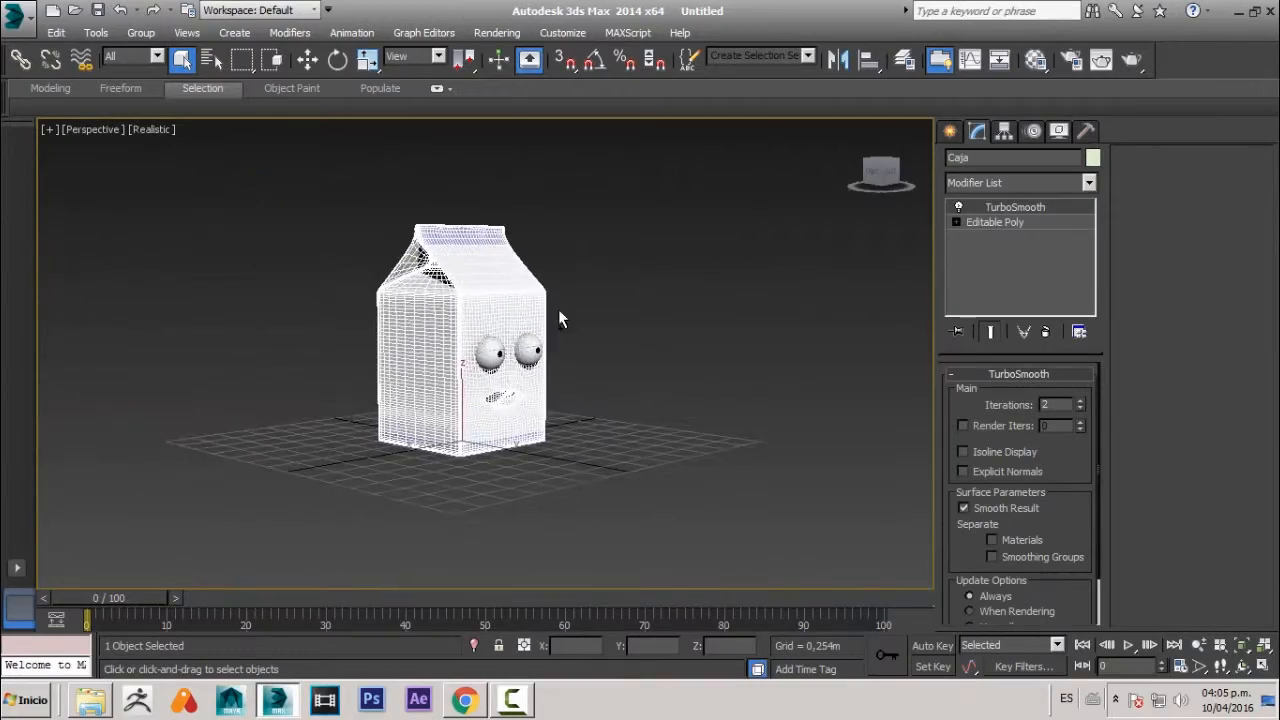
scroll(558, 310, up, 4)
middle_drag(477, 404, 695, 362)
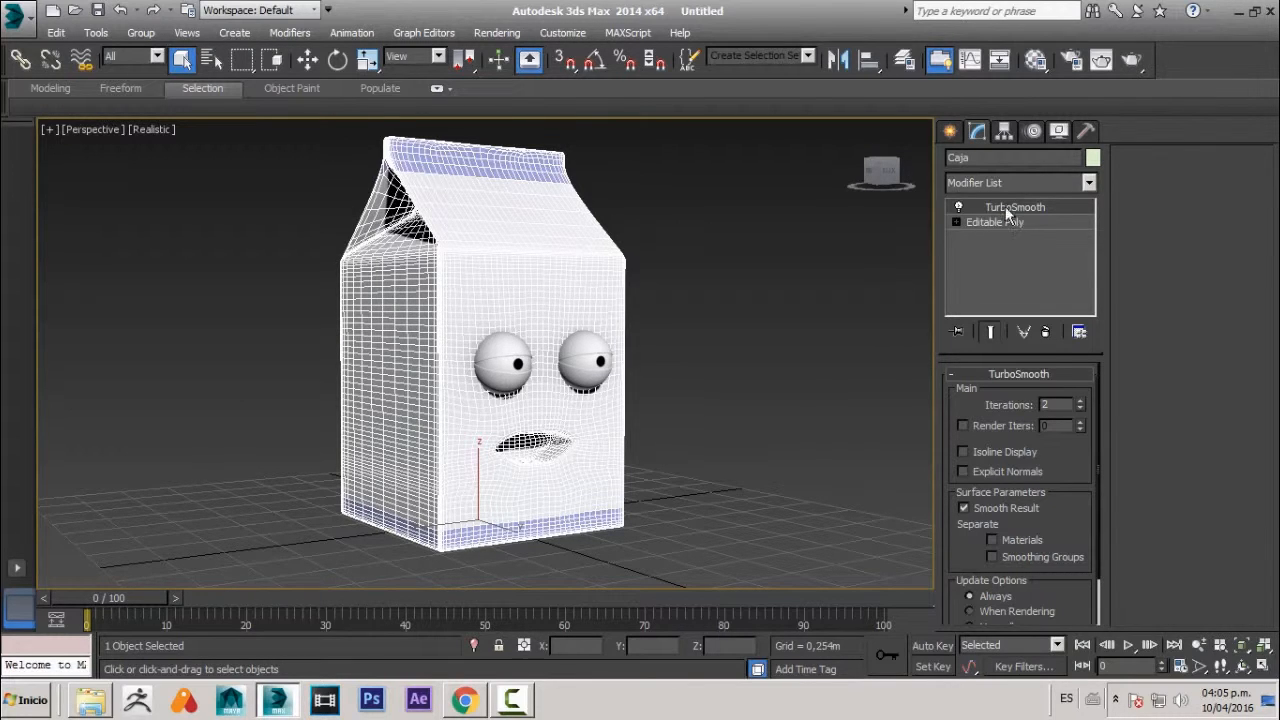
click(958, 207)
scroll(700, 366, up, 4)
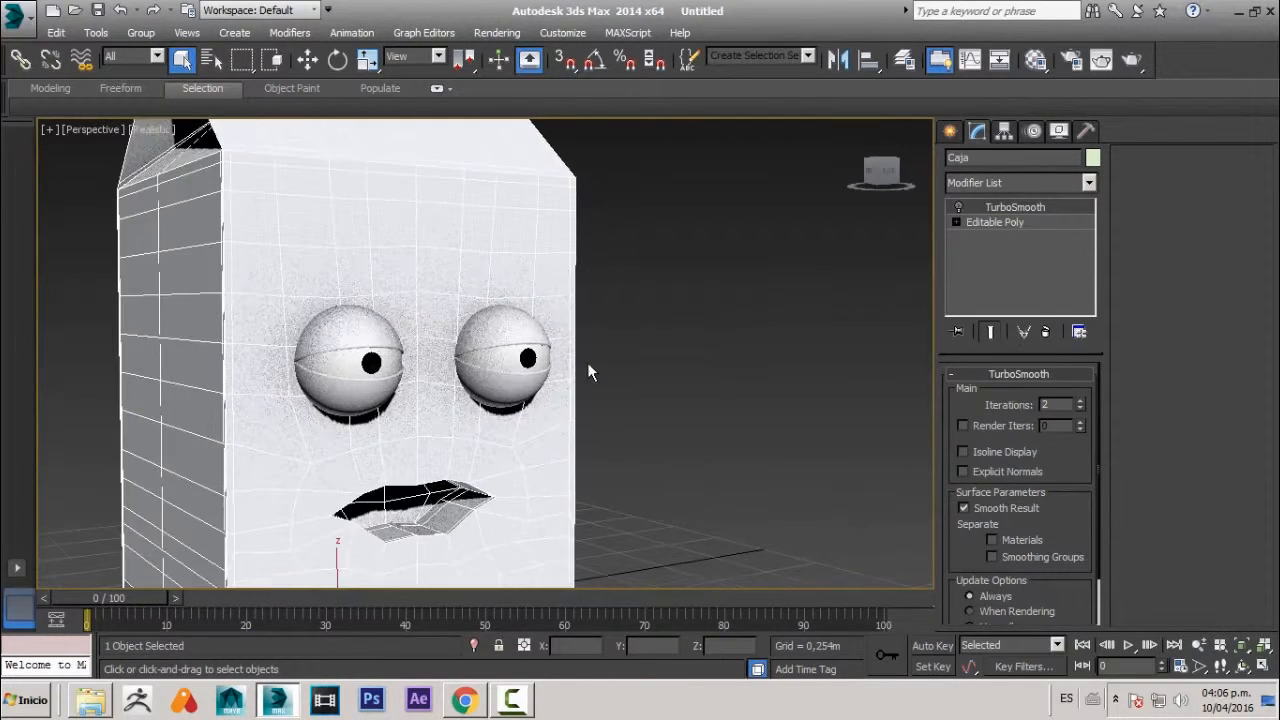
middle_drag(587, 362, 636, 340)
- Set the perspective viewport to Shaded display and examine the carton's eyes and mouth from the front and side
click(139, 135)
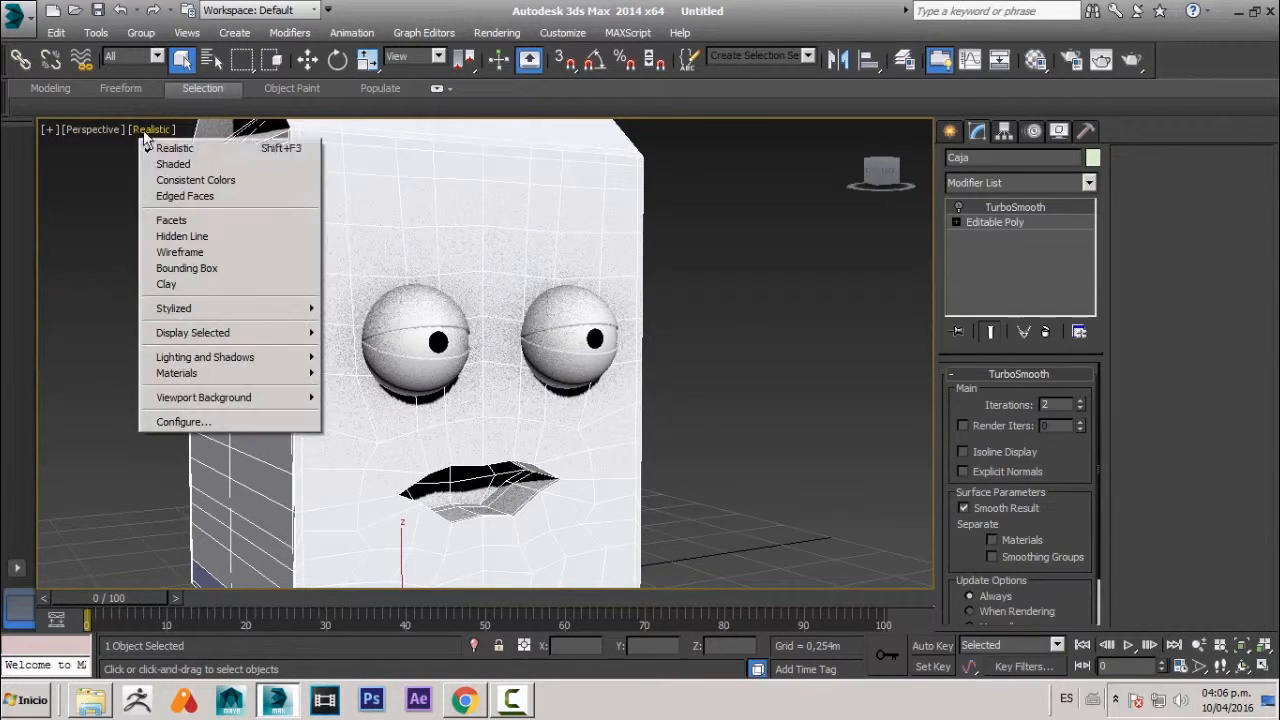
click(177, 163)
mouse_move(709, 408)
alt+middle_down()
mouse_move(733, 416)
mouse_move(634, 343)
mouse_move(514, 440)
mouse_move(457, 434)
mouse_move(530, 454)
alt+middle_up()
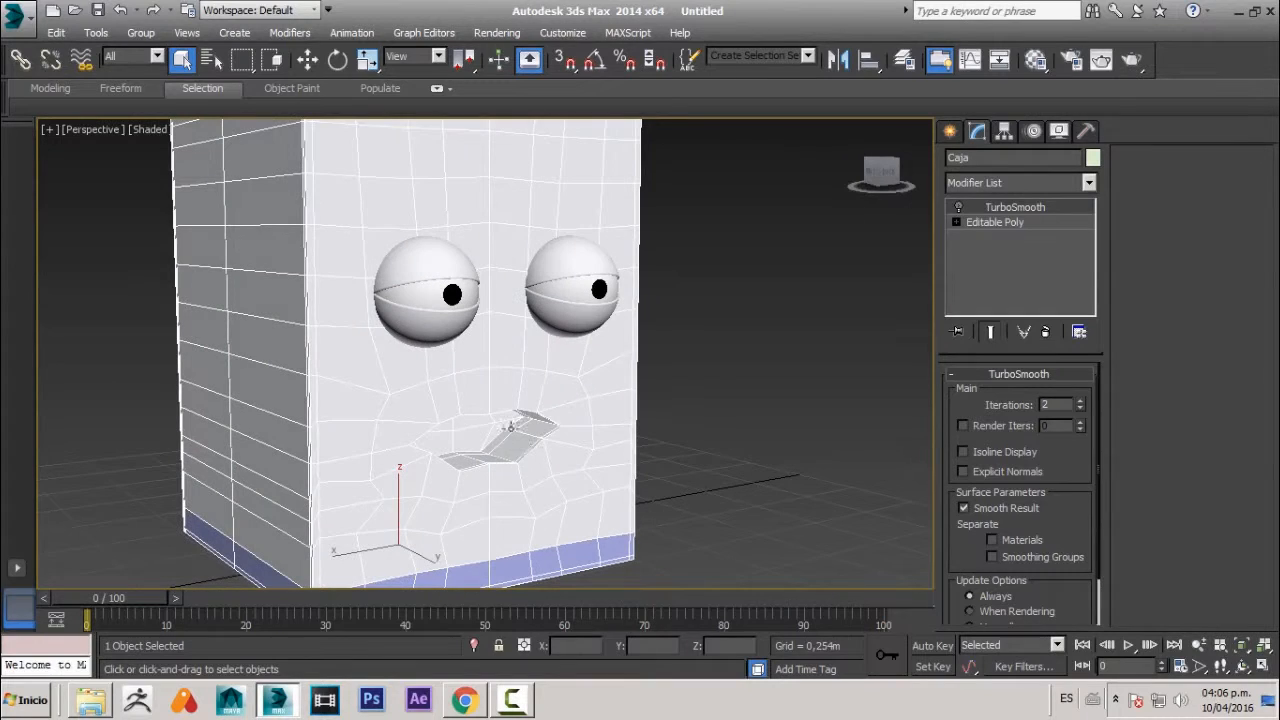
scroll(600, 380, down, 4)
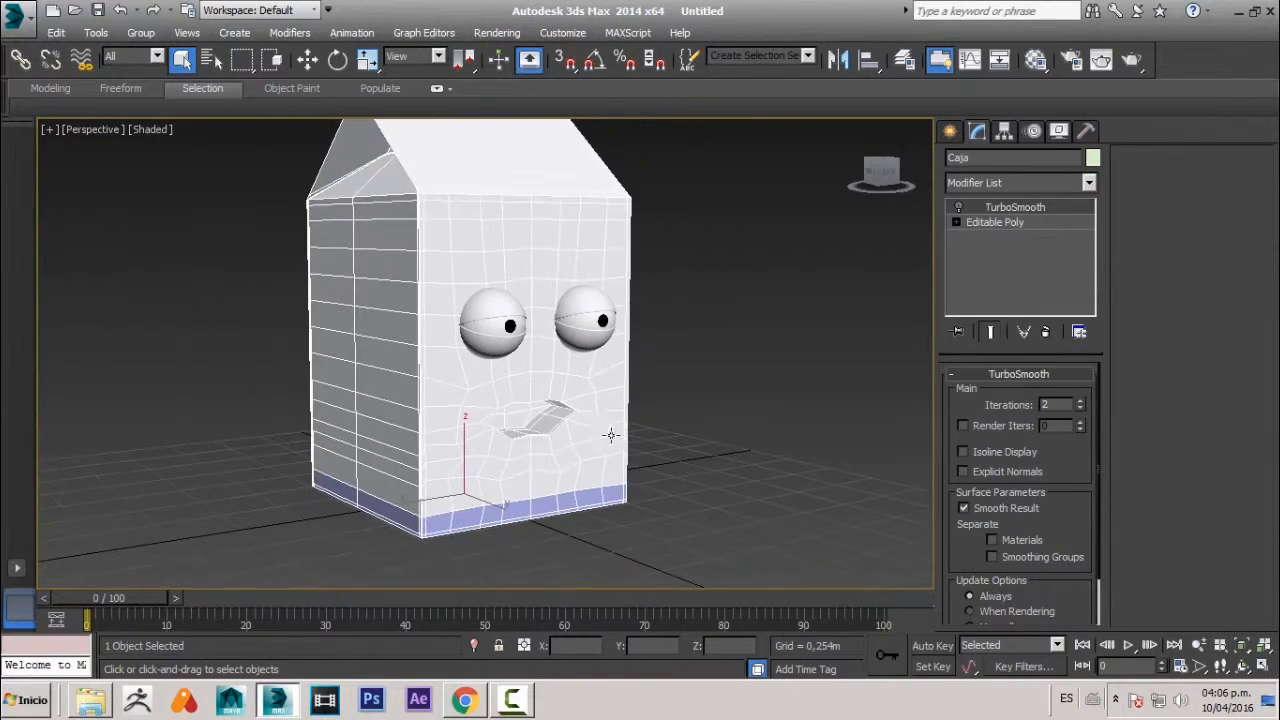
alt+middle_drag(483, 385, 506, 346)
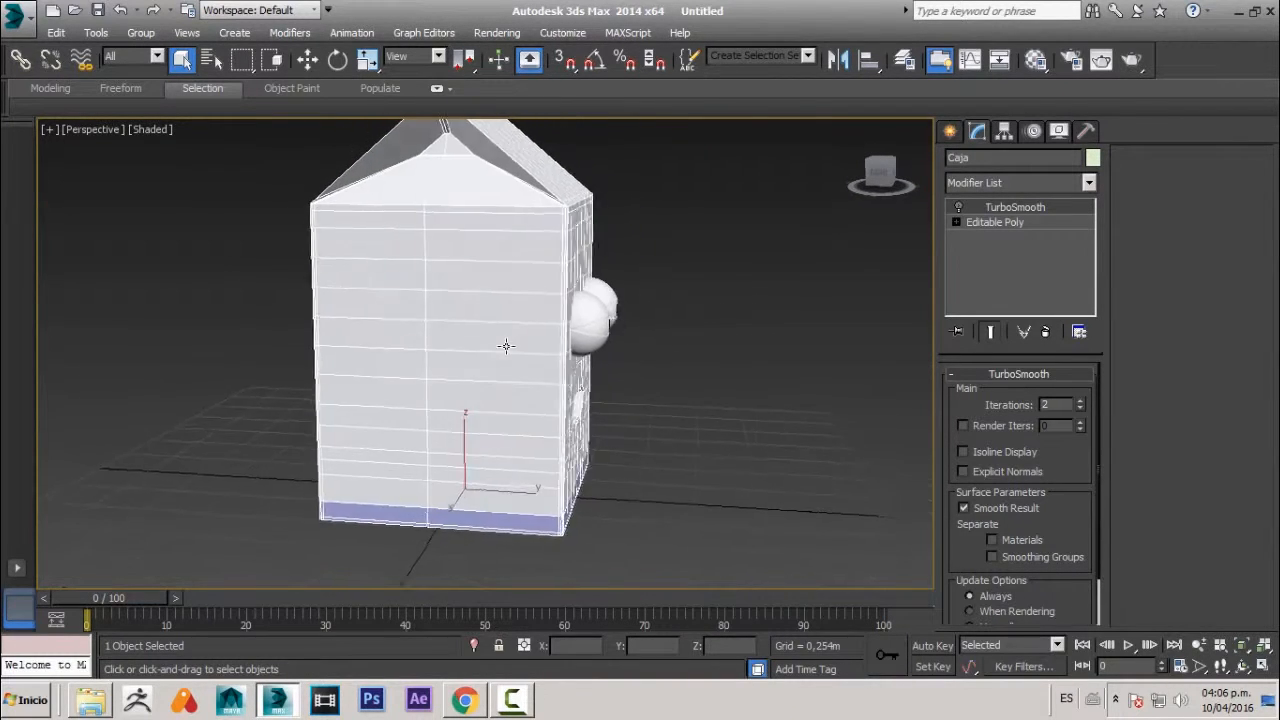
scroll(640, 280, up, 3)
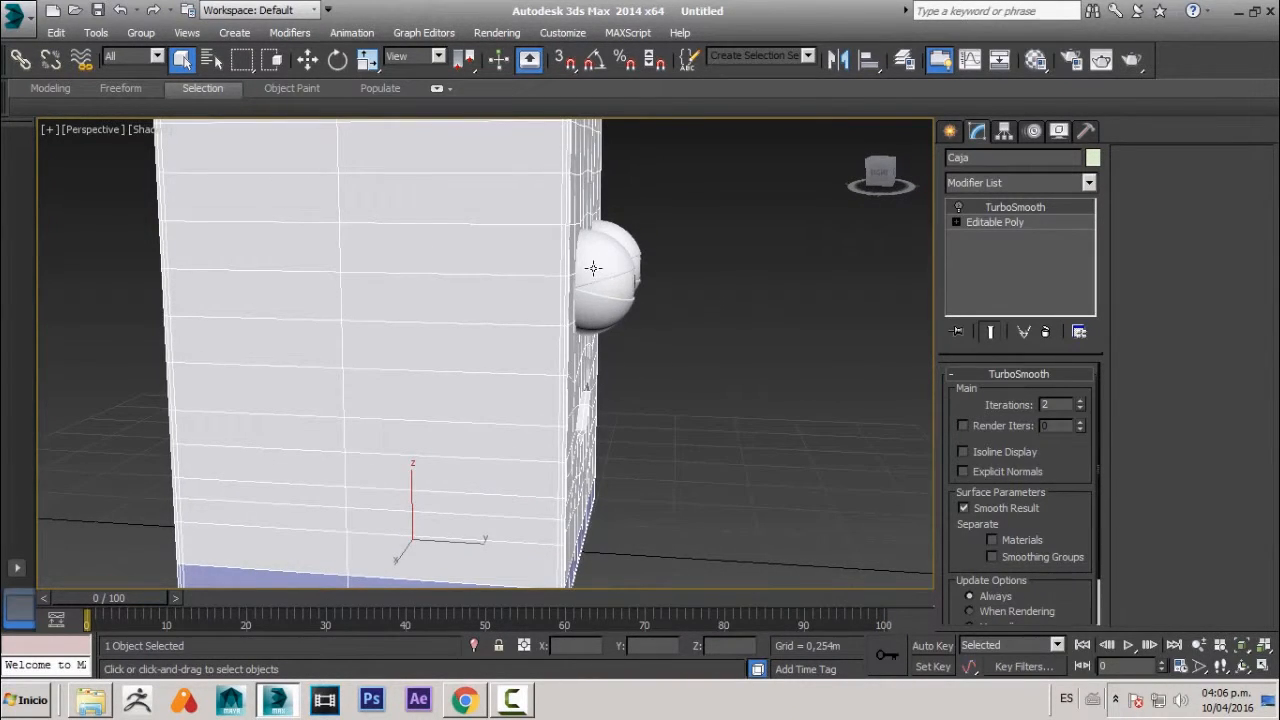
alt+middle_drag(637, 300, 610, 288)
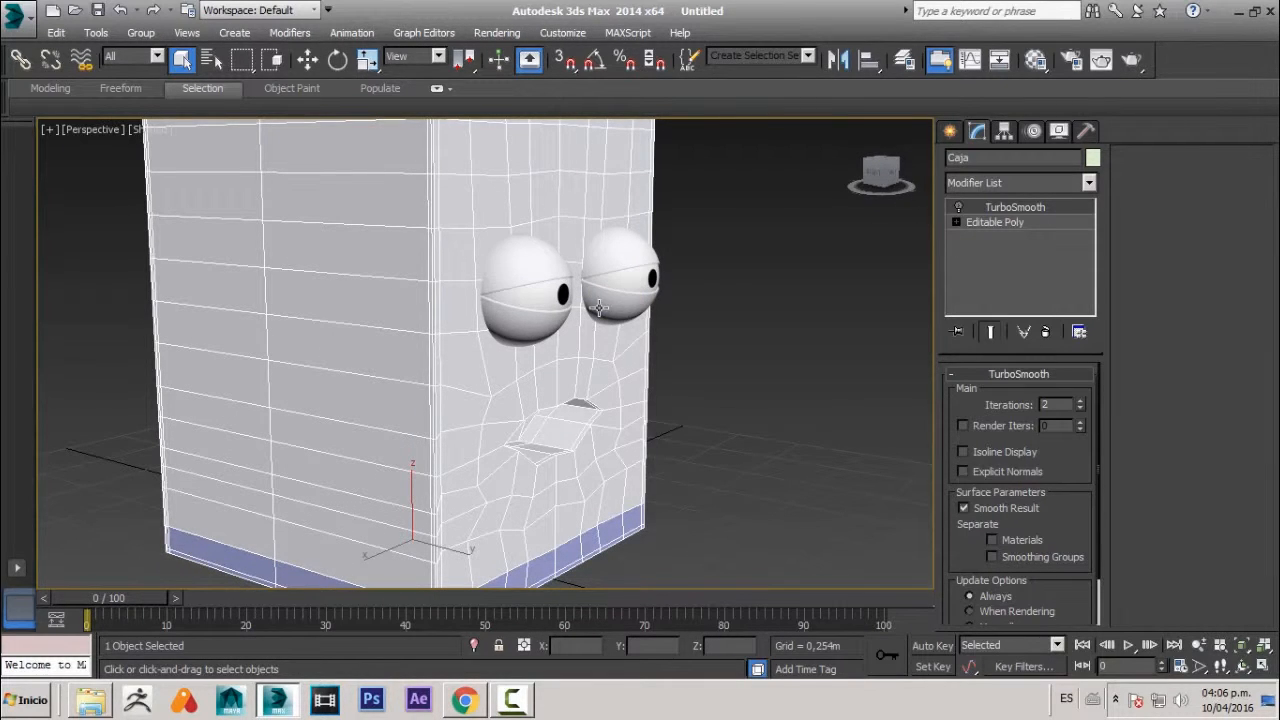
alt+middle_drag(627, 305, 685, 315)
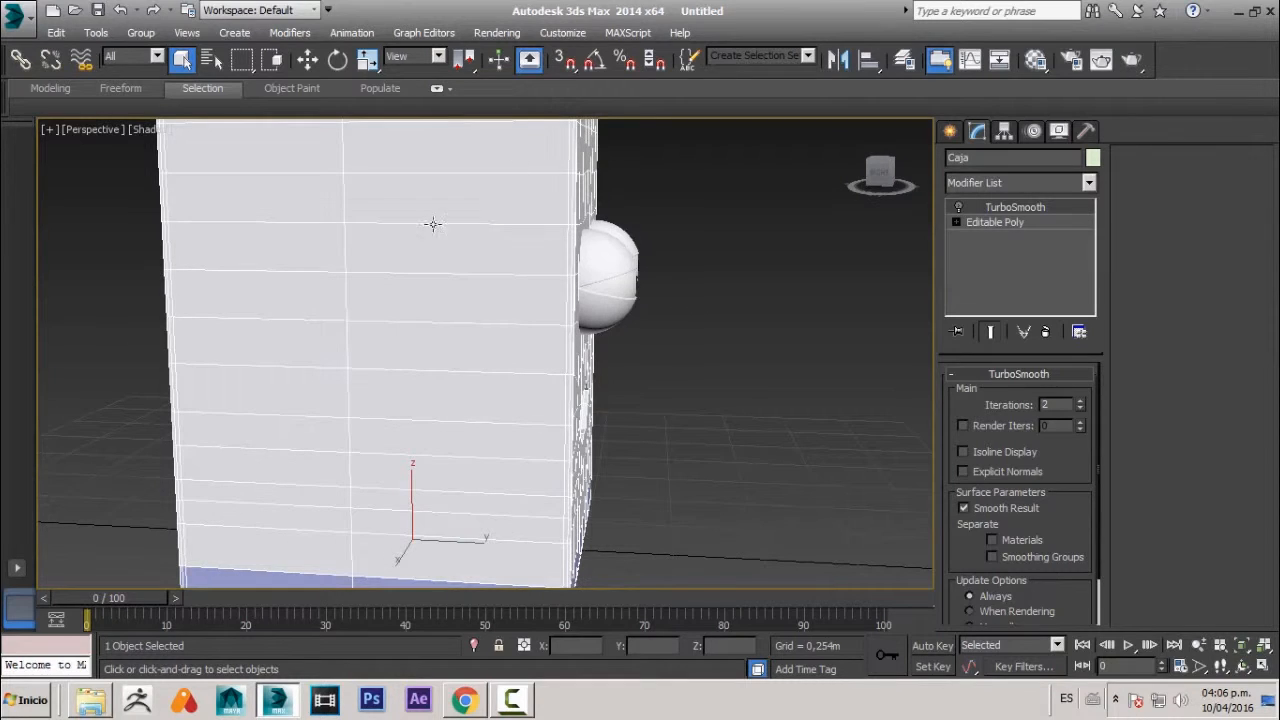
alt+middle_drag(625, 429, 540, 418)
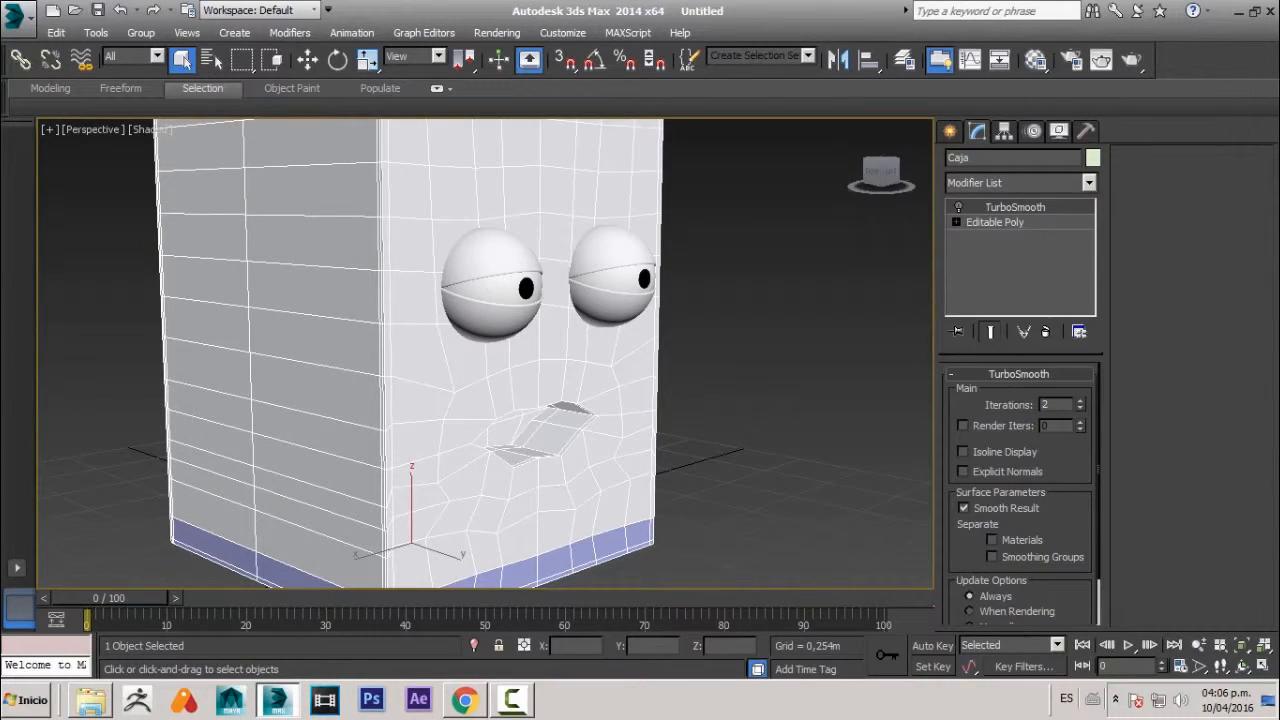
- Switch to Chrome, examine the eyes of the Quini 6 mascots in enlarged image results, and return to 3ds Max
click(464, 700)
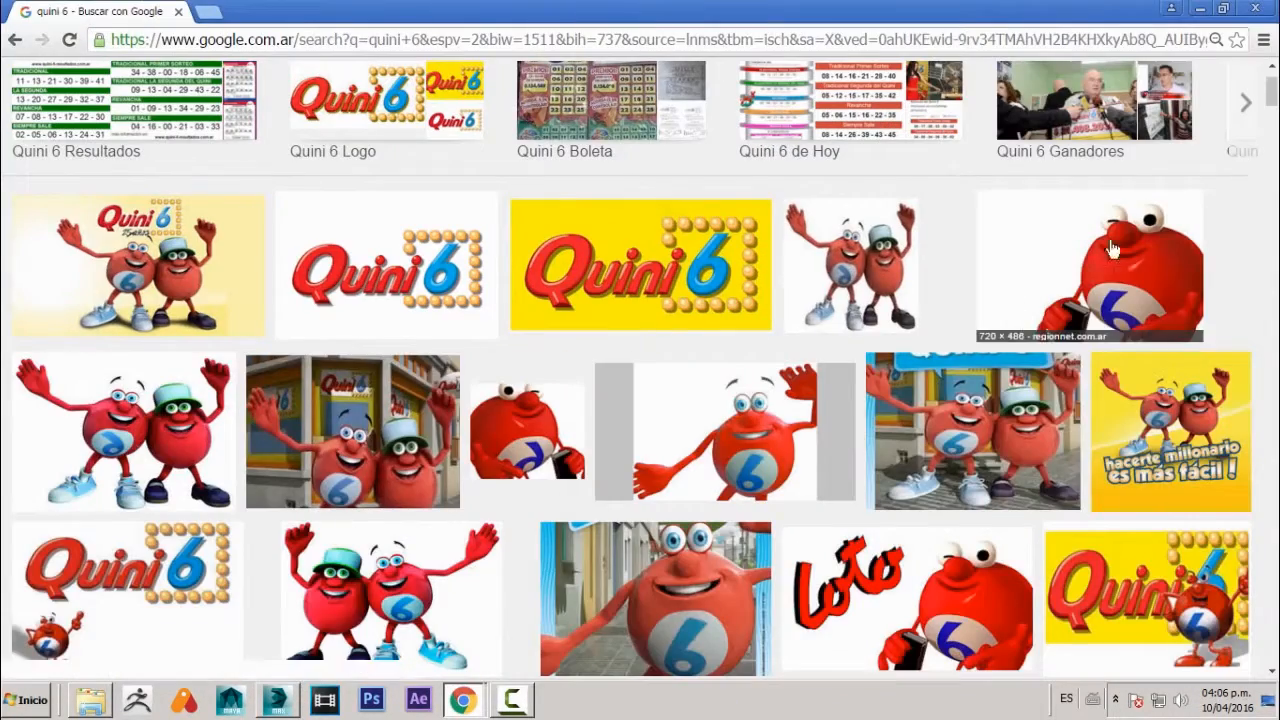
click(789, 413)
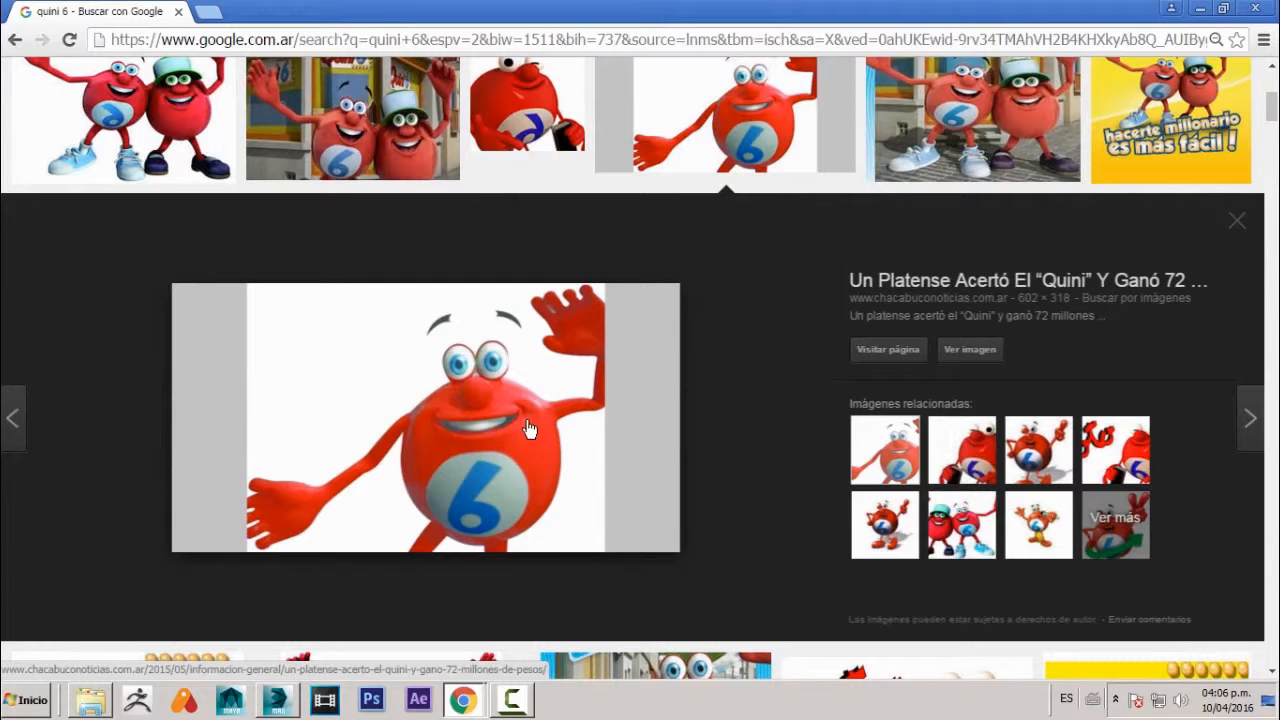
click(530, 103)
click(360, 120)
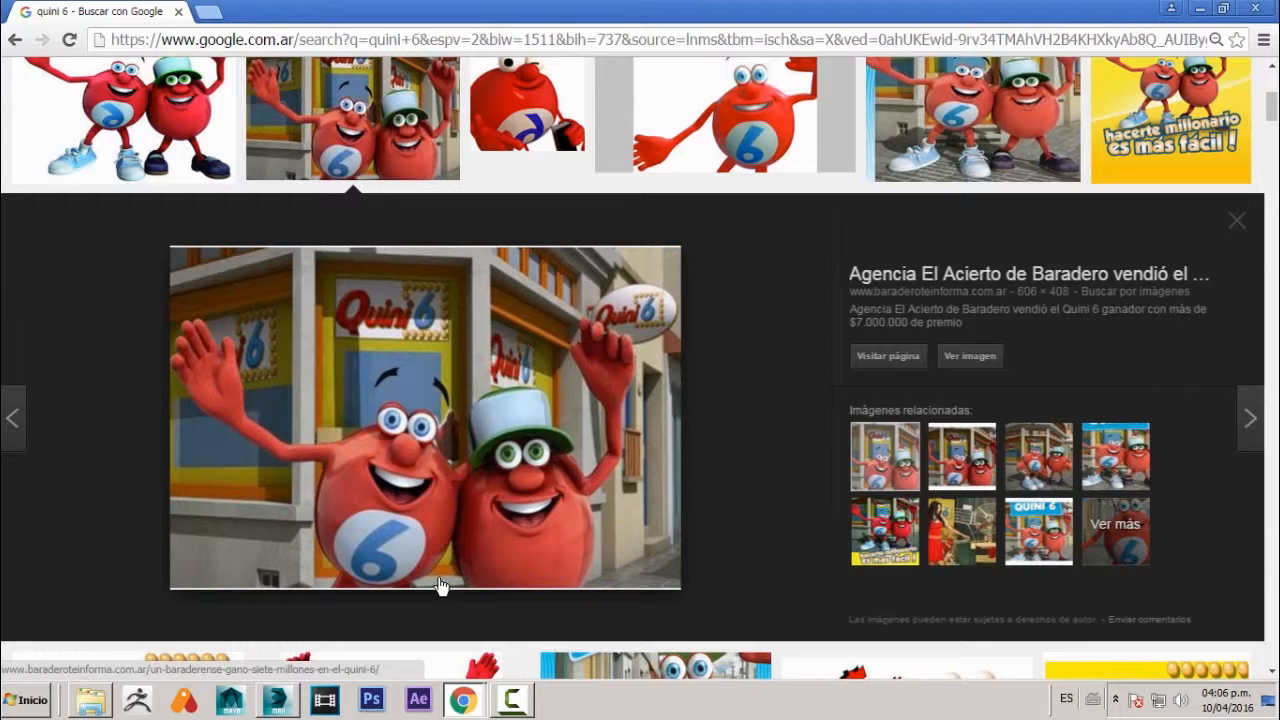
click(1199, 9)
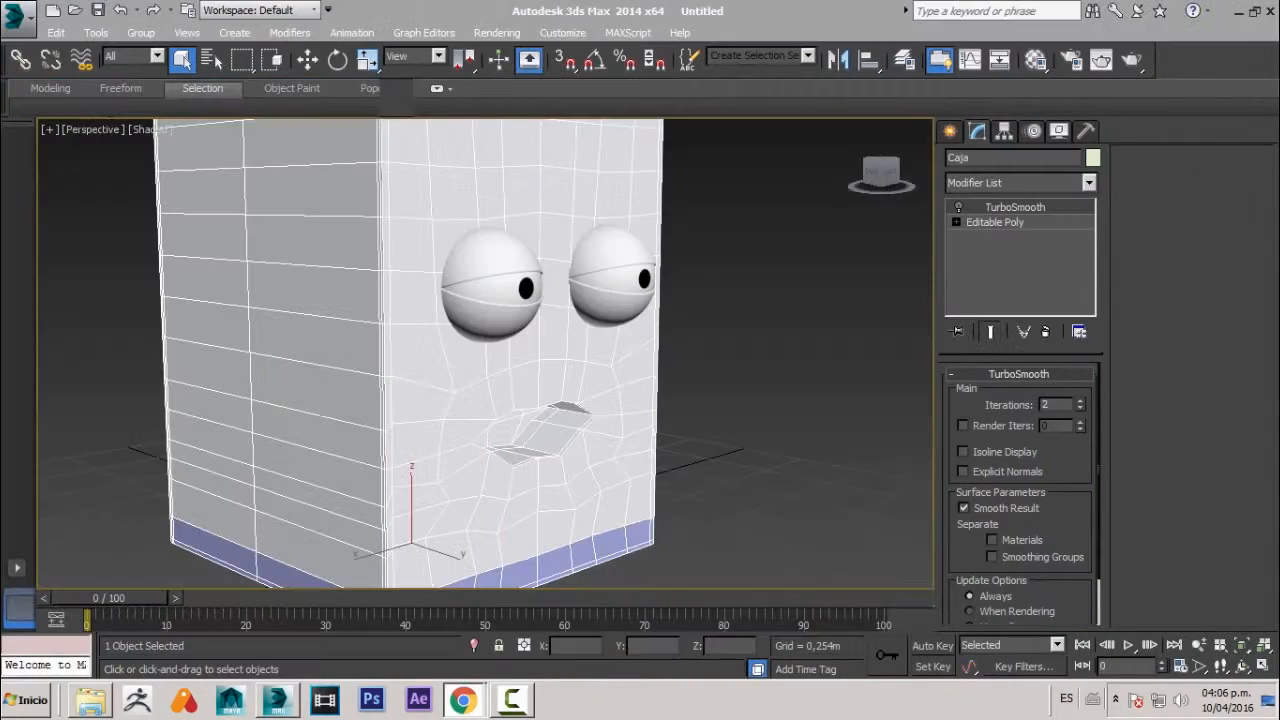
click(773, 354)
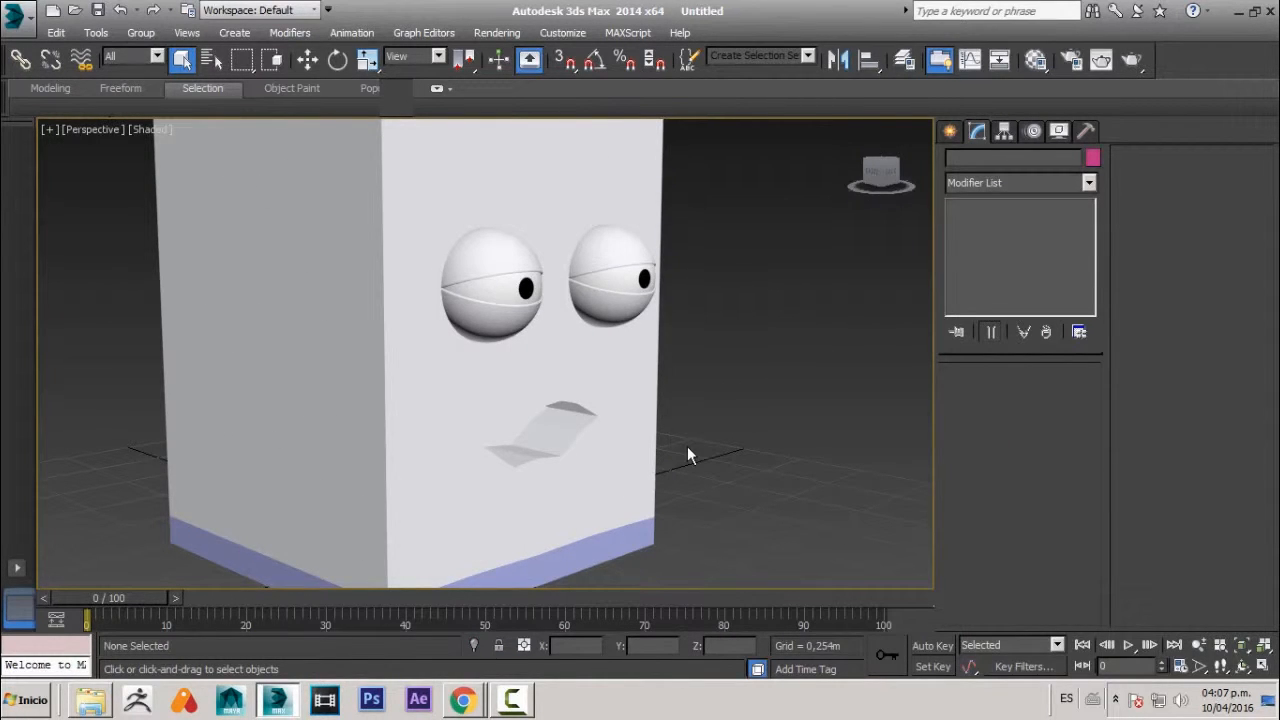
- Switch to Chrome's mama luchetti results, examine the Mamá Lucchetti - Garage character image enlarged on its own page, and return to 3ds Max
click(462, 699)
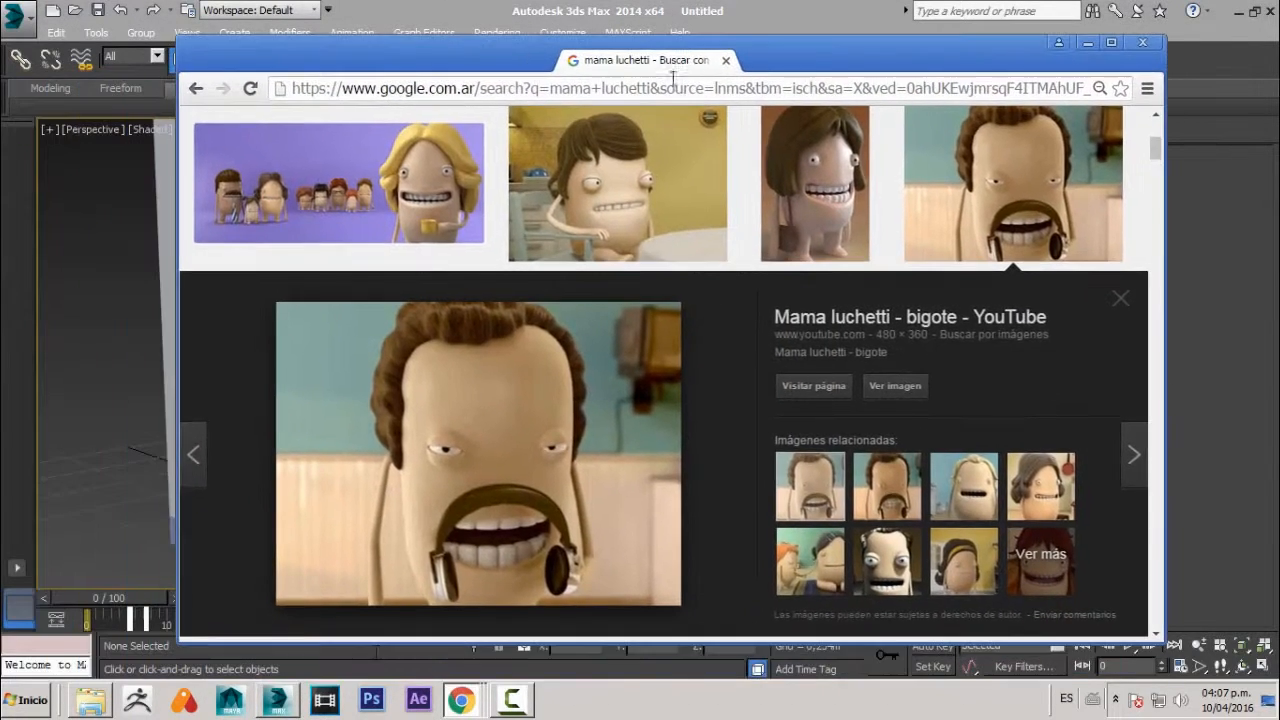
scroll(375, 659, down, 2)
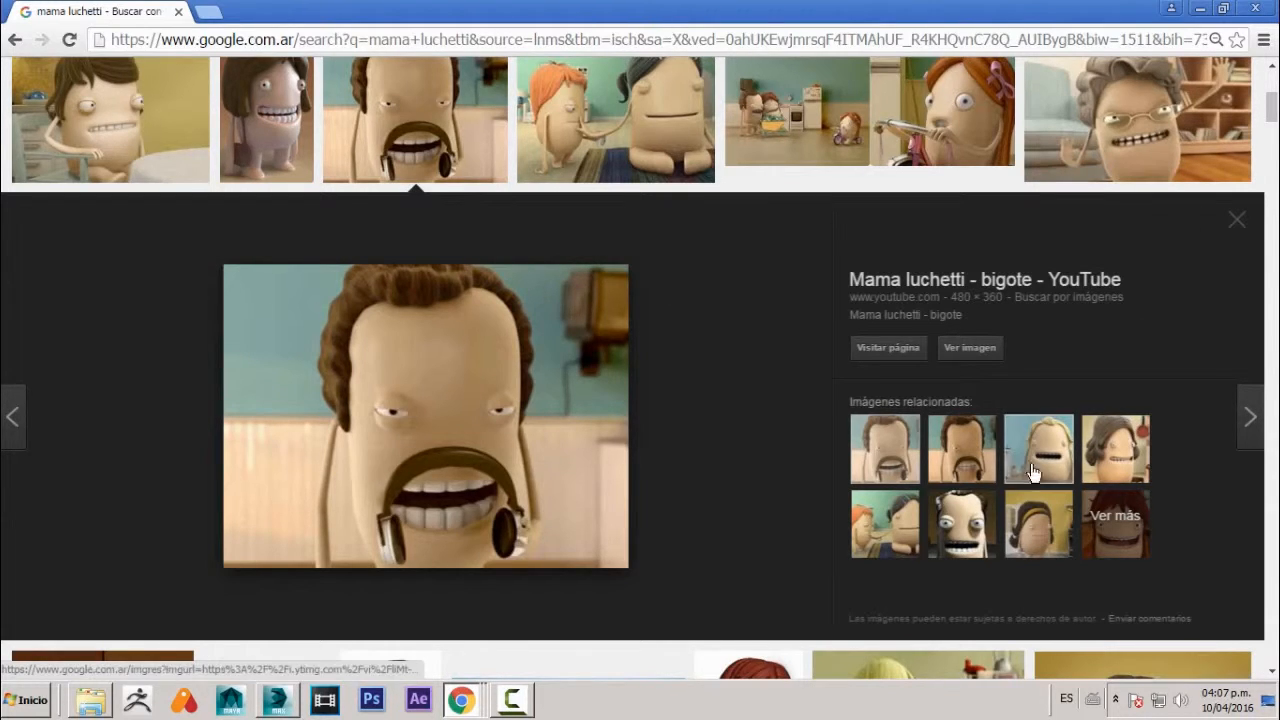
click(968, 510)
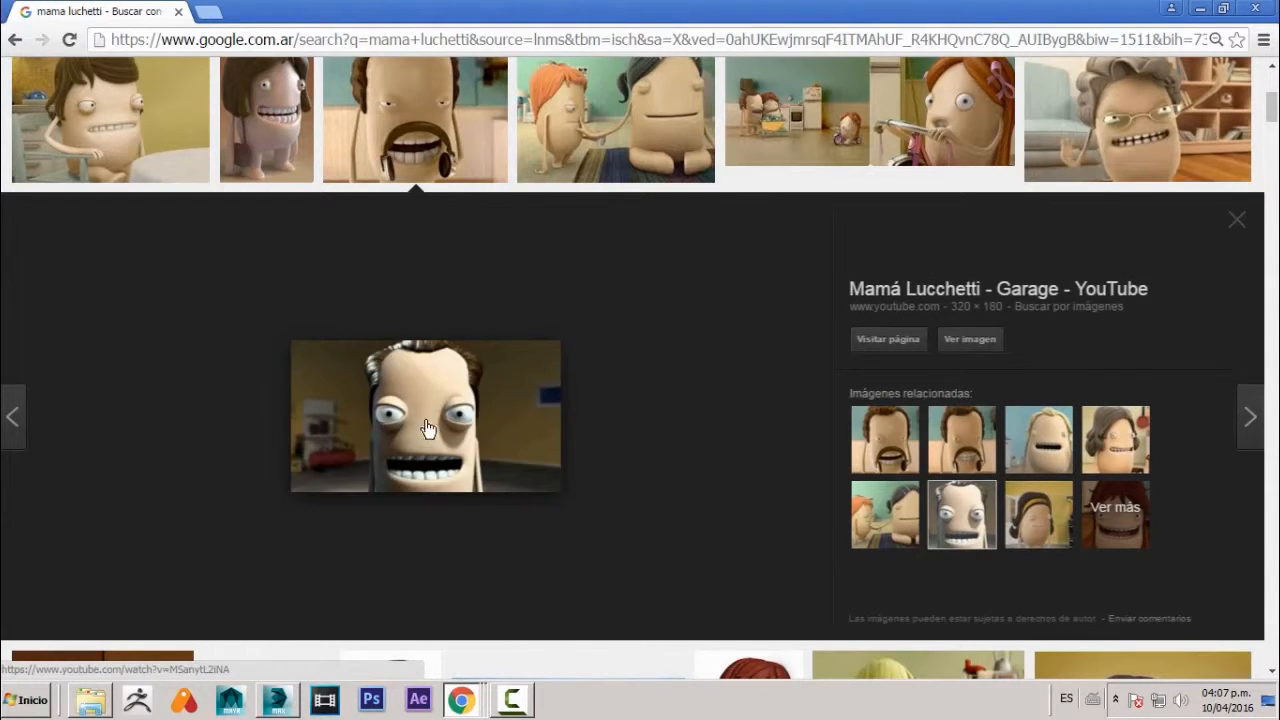
click(948, 344)
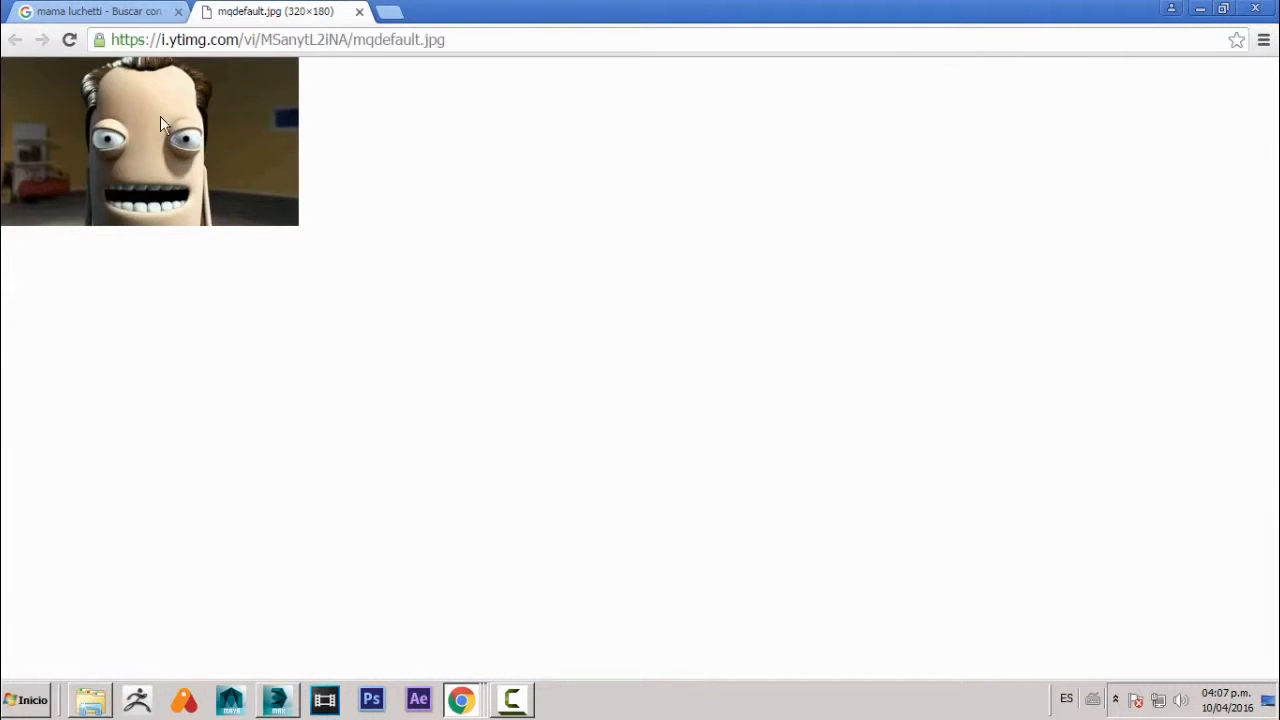
ctrl+scroll(160, 123, up, 6)
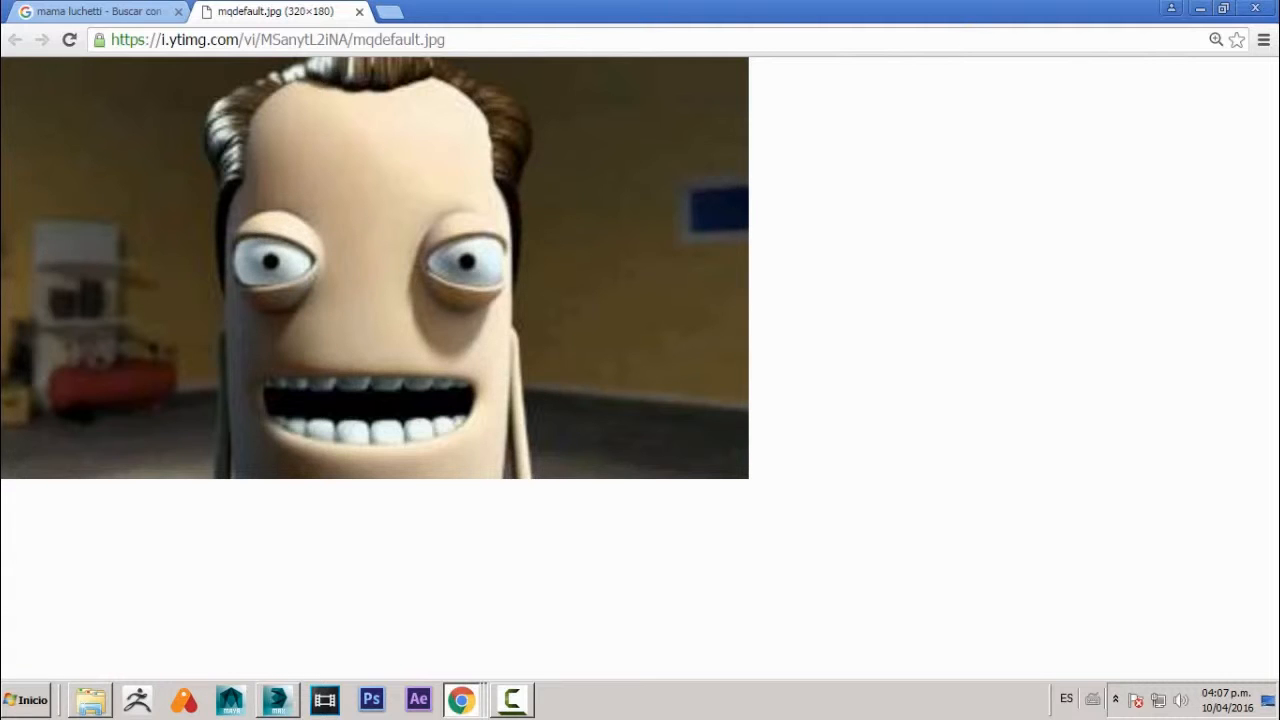
click(1200, 8)
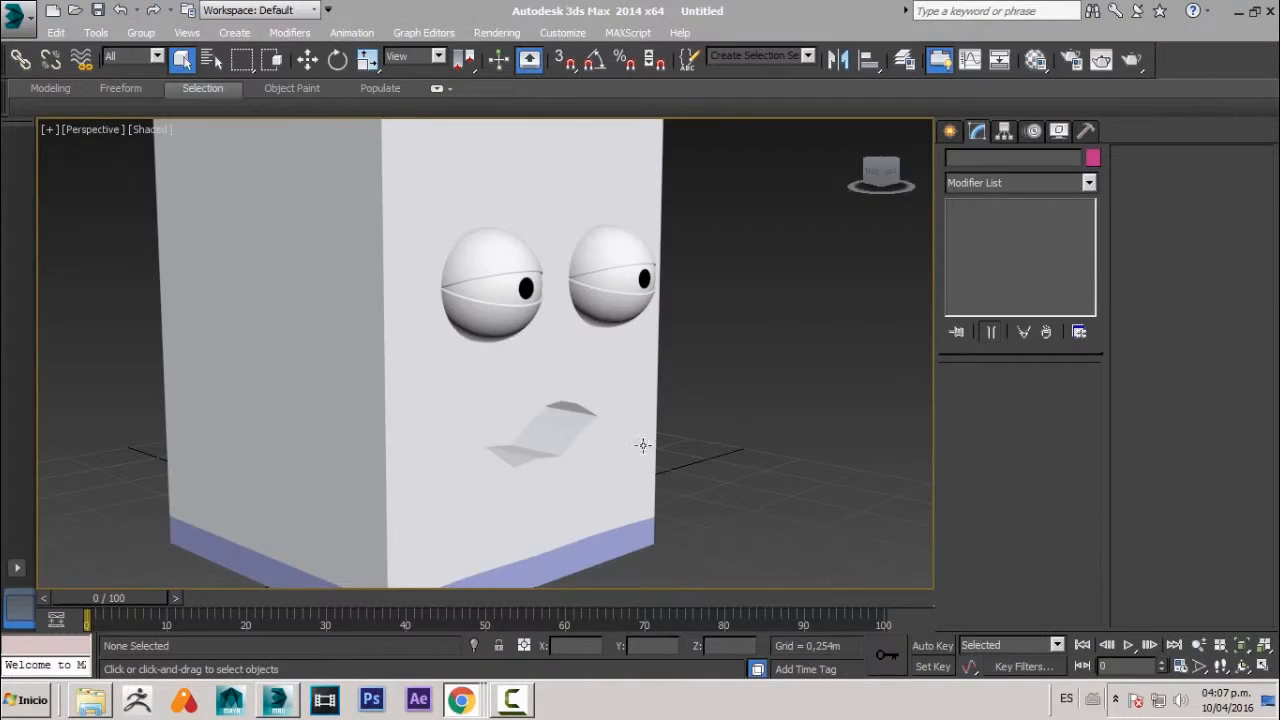
- Select all parts of the milk carton character and create a new layer from the selection in the layer manager
alt+middle_drag(643, 445, 546, 389)
scroll(546, 389, down, 5)
middle_drag(617, 446, 600, 425)
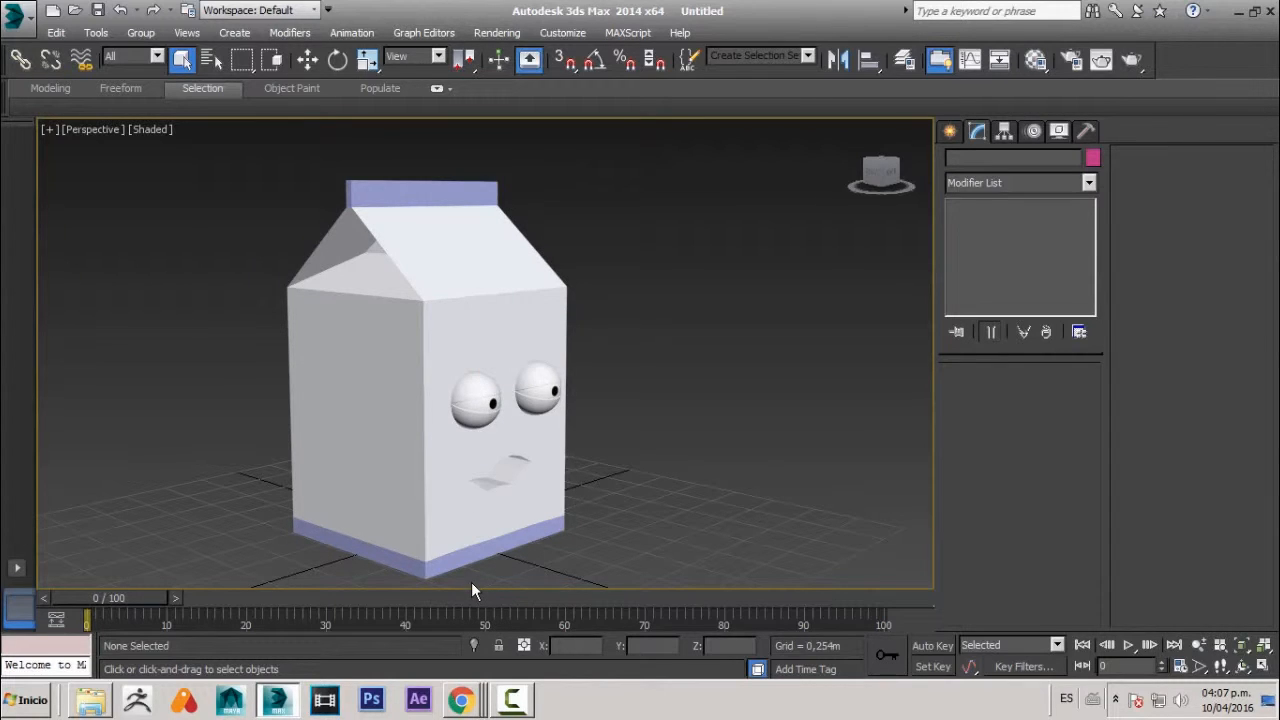
scroll(560, 340, down, 3)
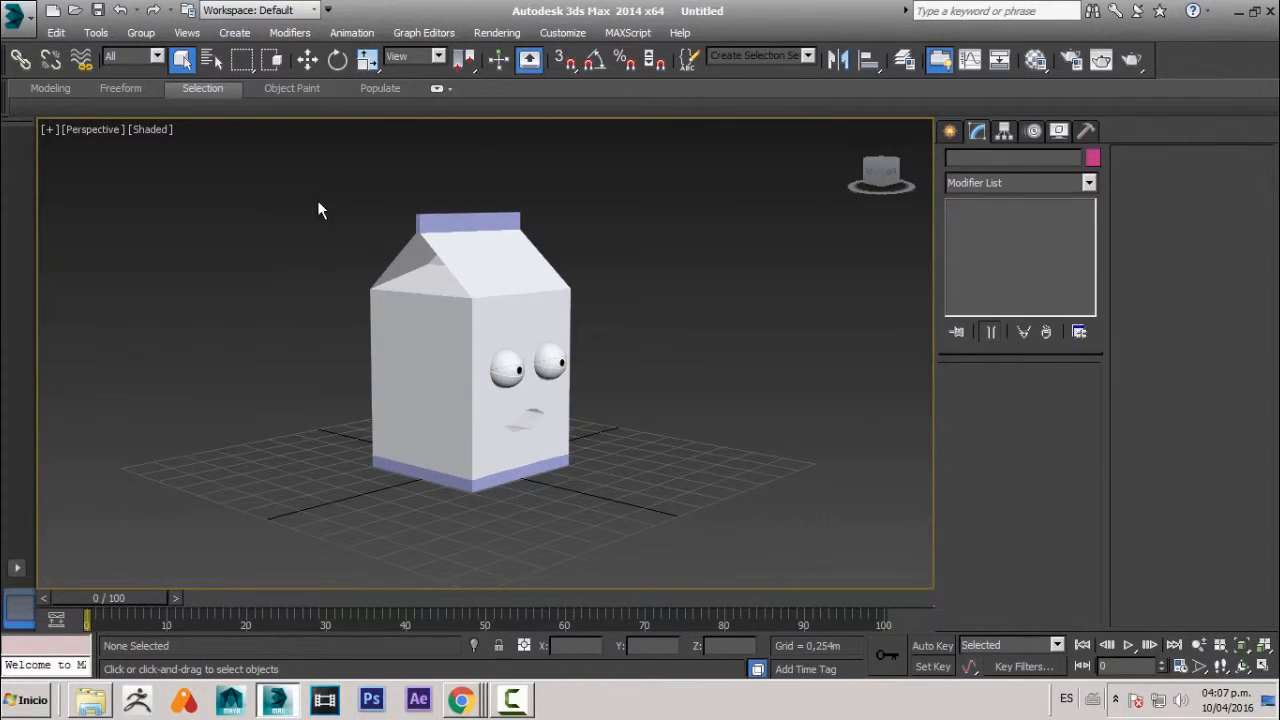
drag(314, 176, 727, 580)
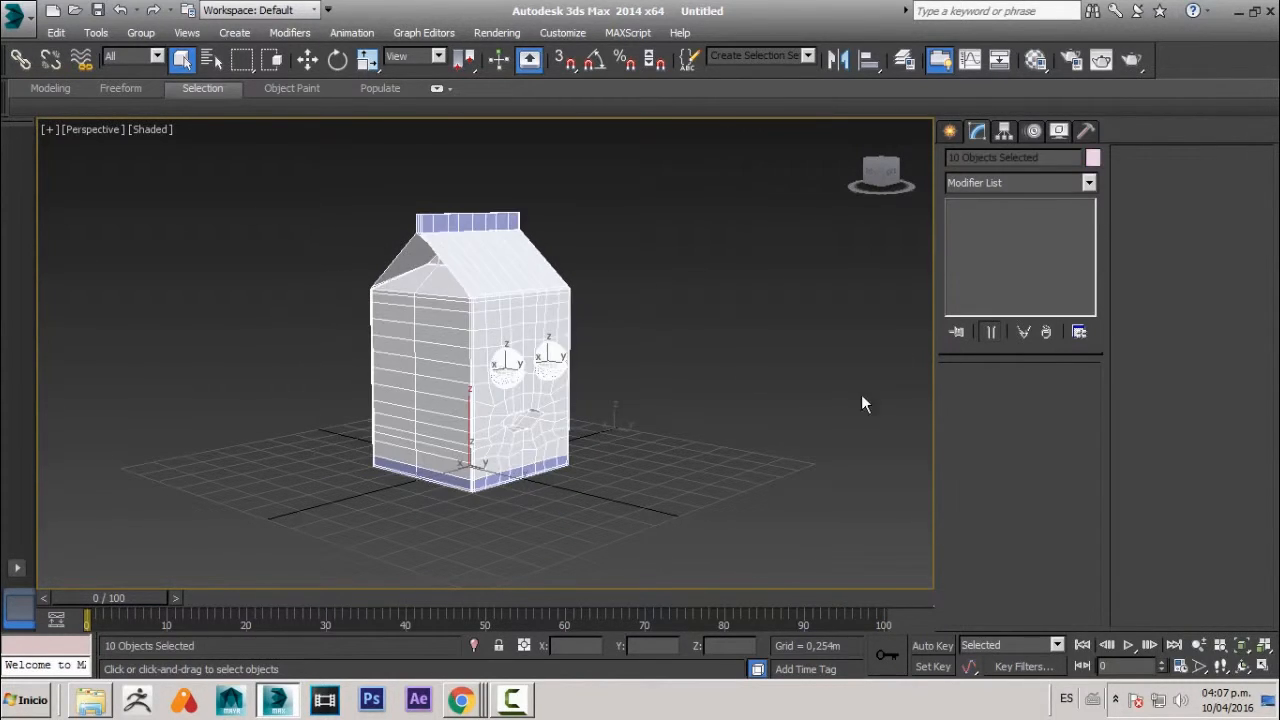
click(905, 62)
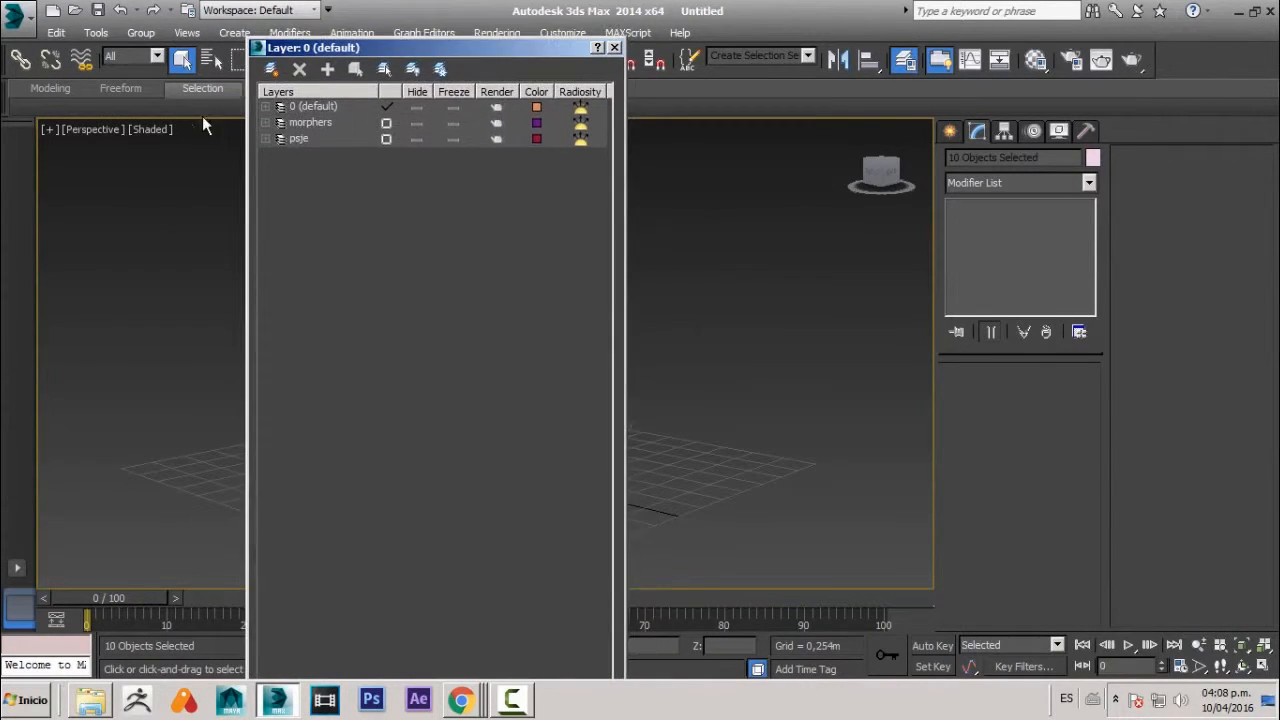
click(327, 68)
right_click(326, 127)
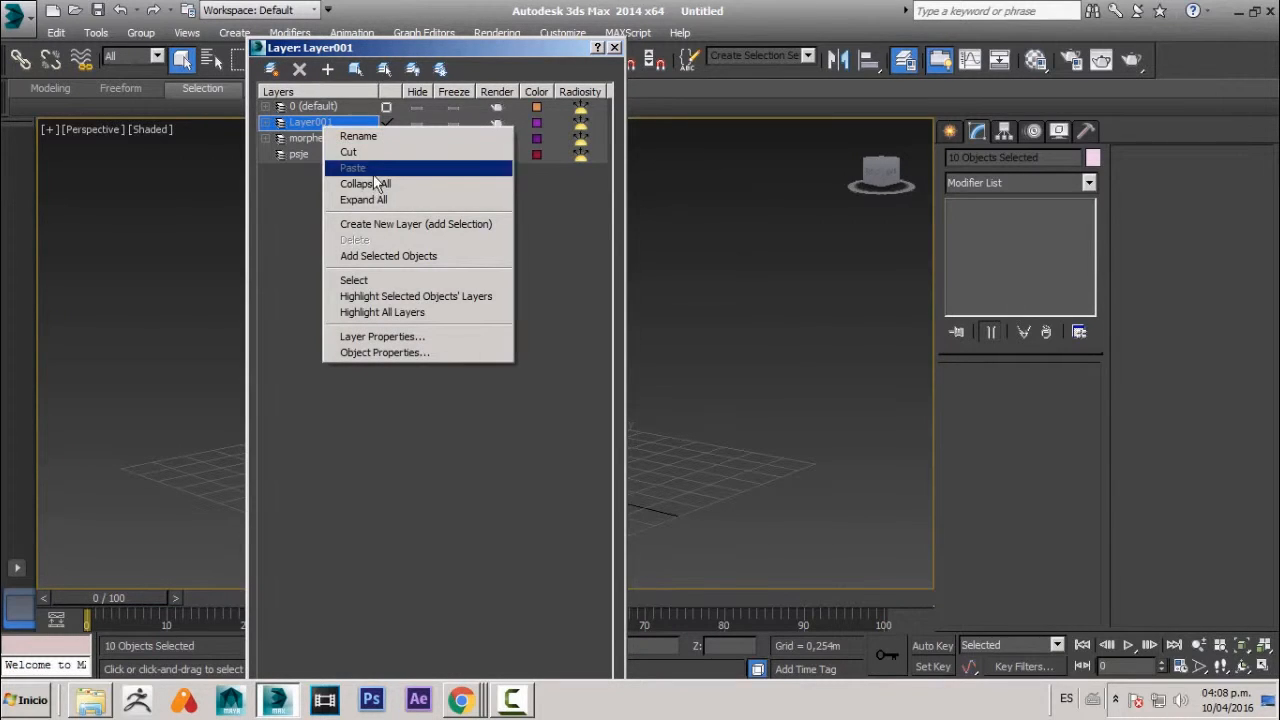
click(355, 136)
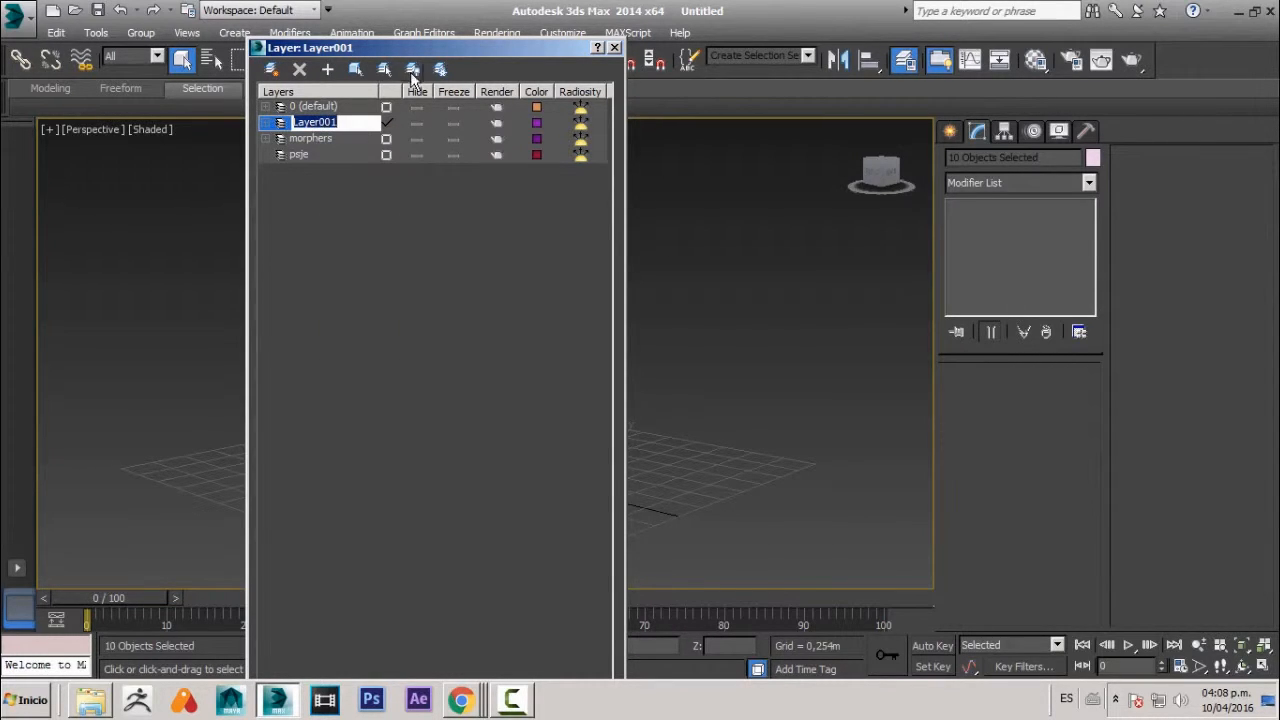
- Hide the morphers and psje layers and add the selected character objects to the psje layer
drag(412, 47, 835, 77)
click(838, 168)
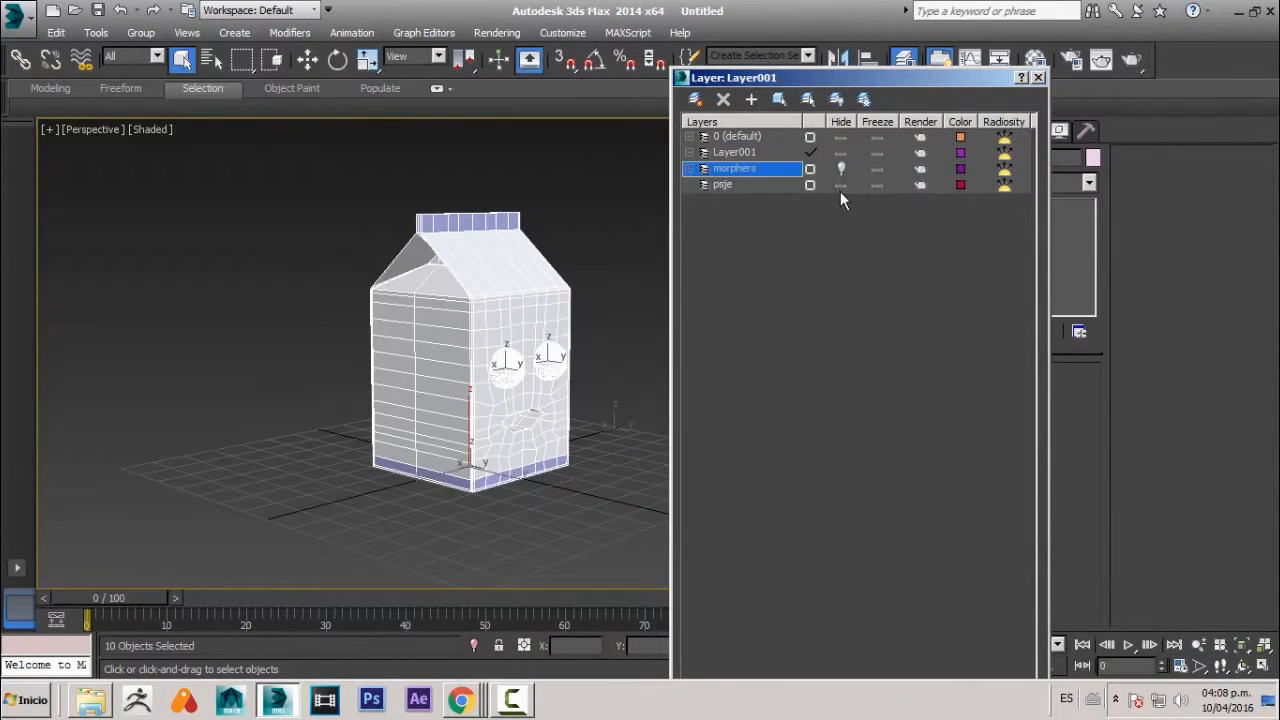
click(841, 186)
right_click(750, 190)
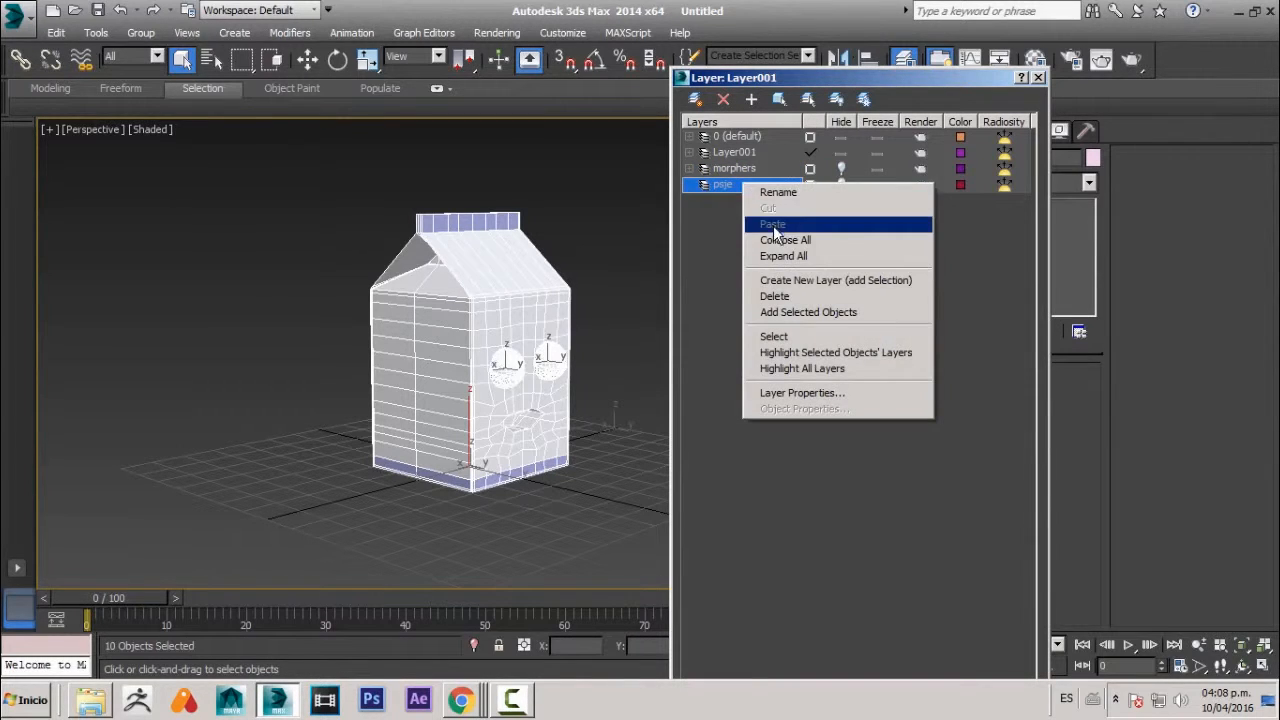
click(797, 312)
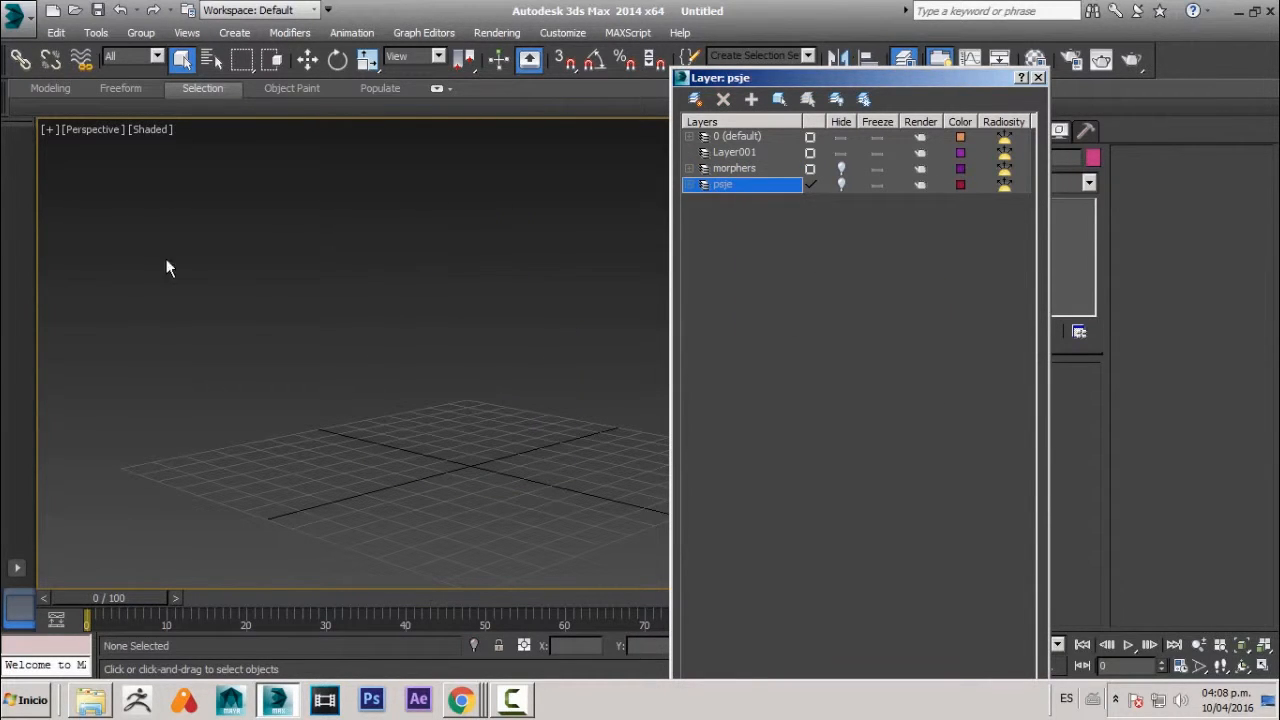
- Try to draw a sphere of about 3.24 m radius at the grid's centre, undoing the first attempt
click(1038, 78)
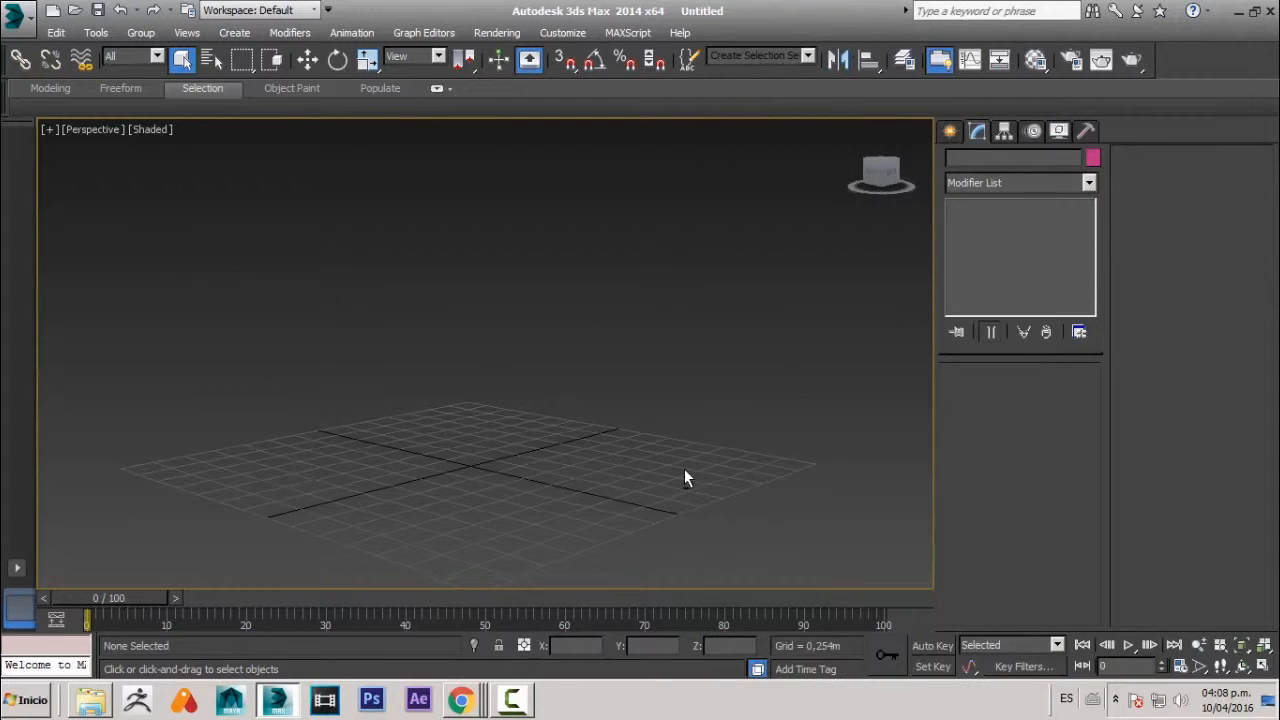
alt+middle_drag(686, 477, 591, 375)
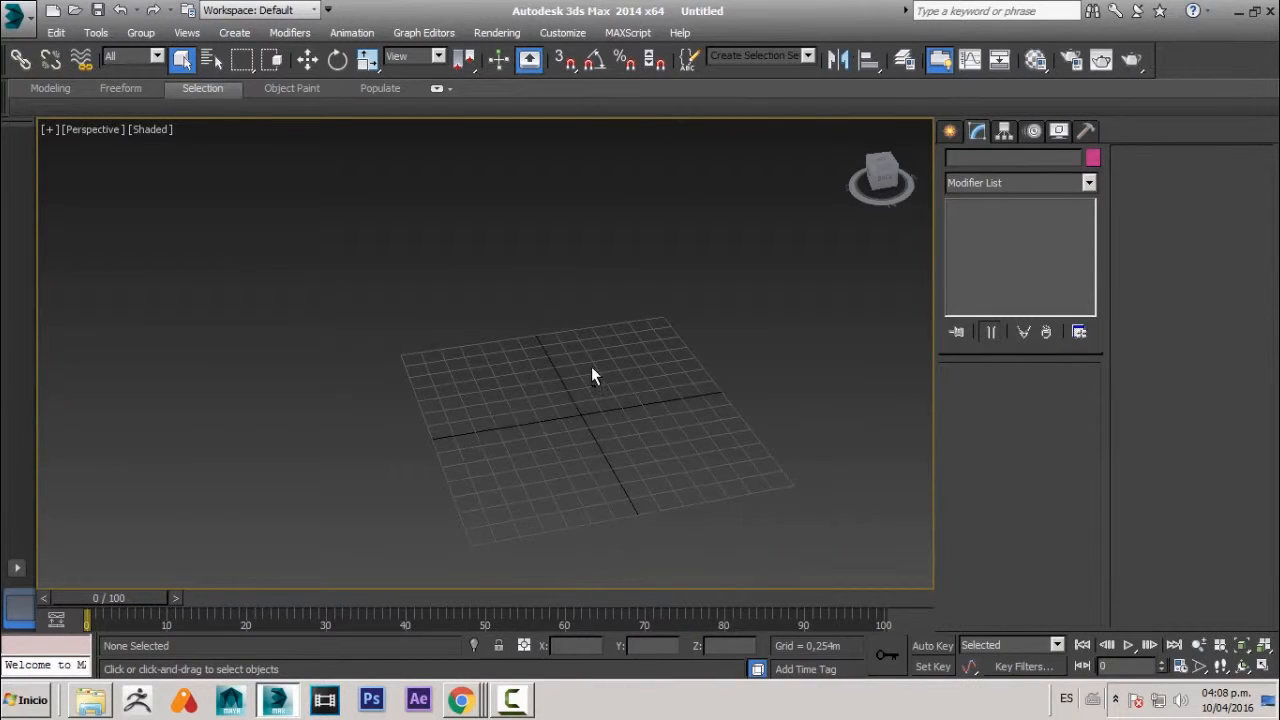
alt+middle_drag(667, 421, 573, 428)
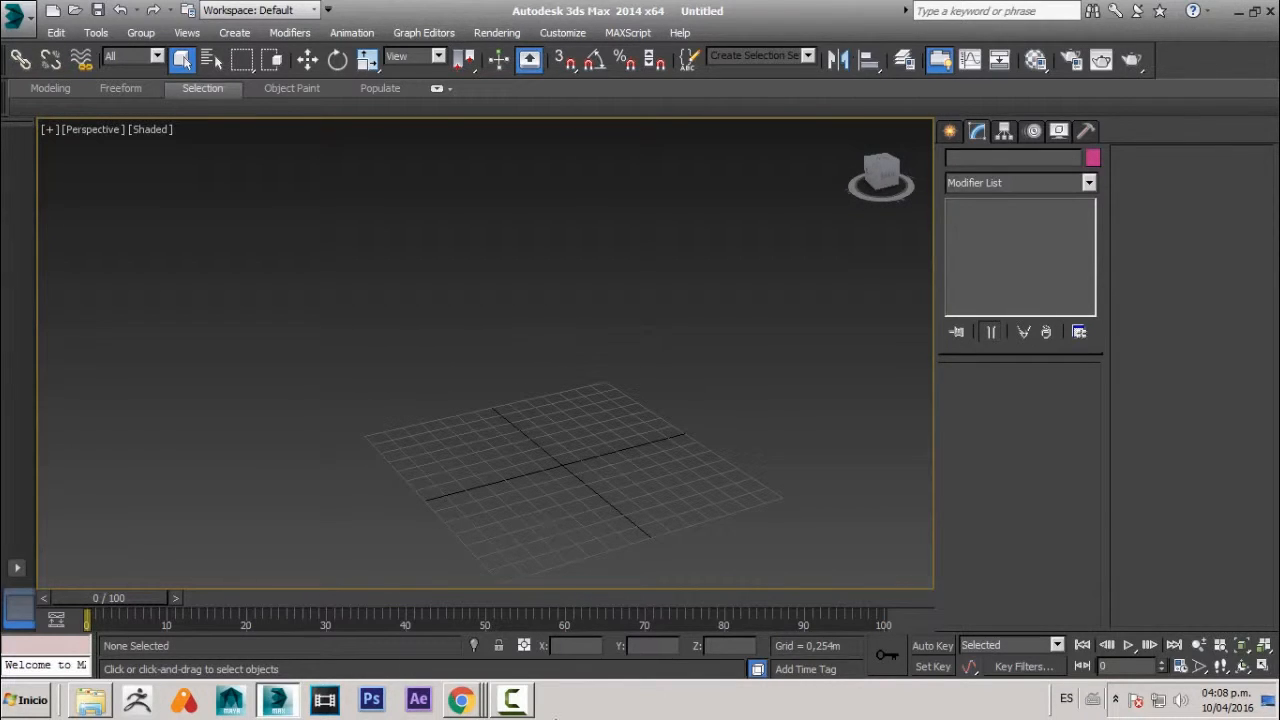
click(950, 131)
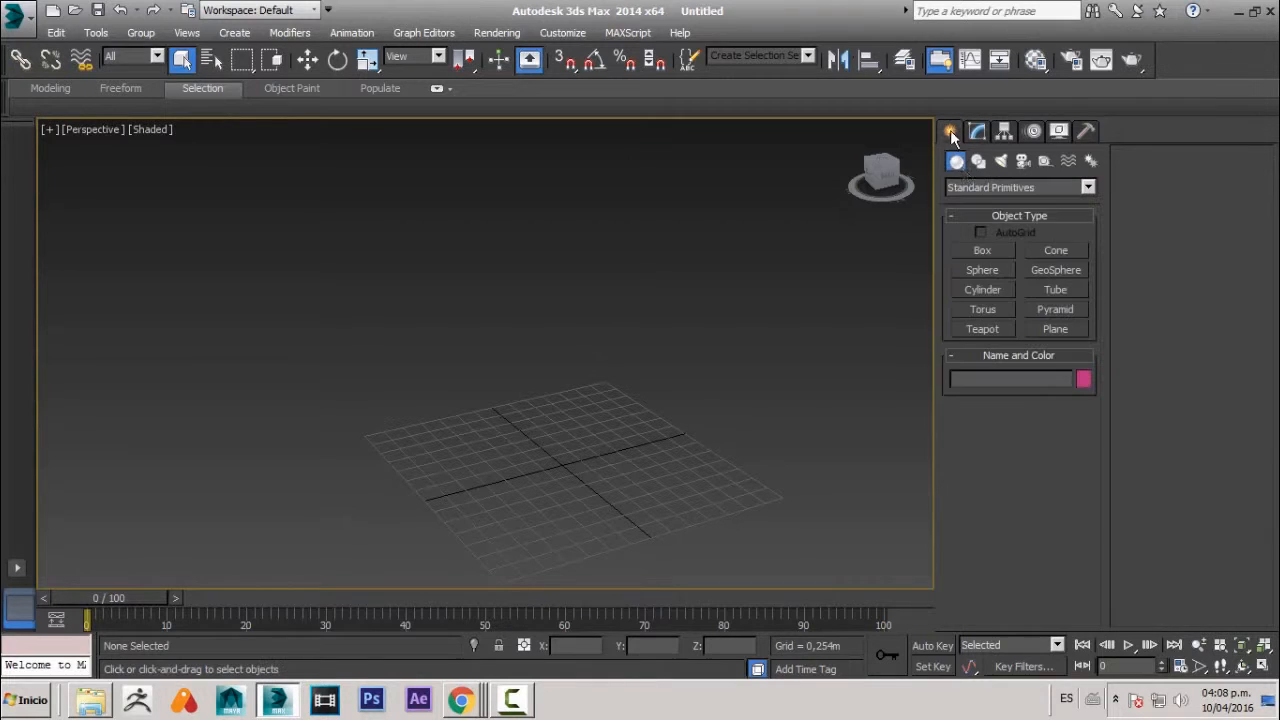
click(983, 270)
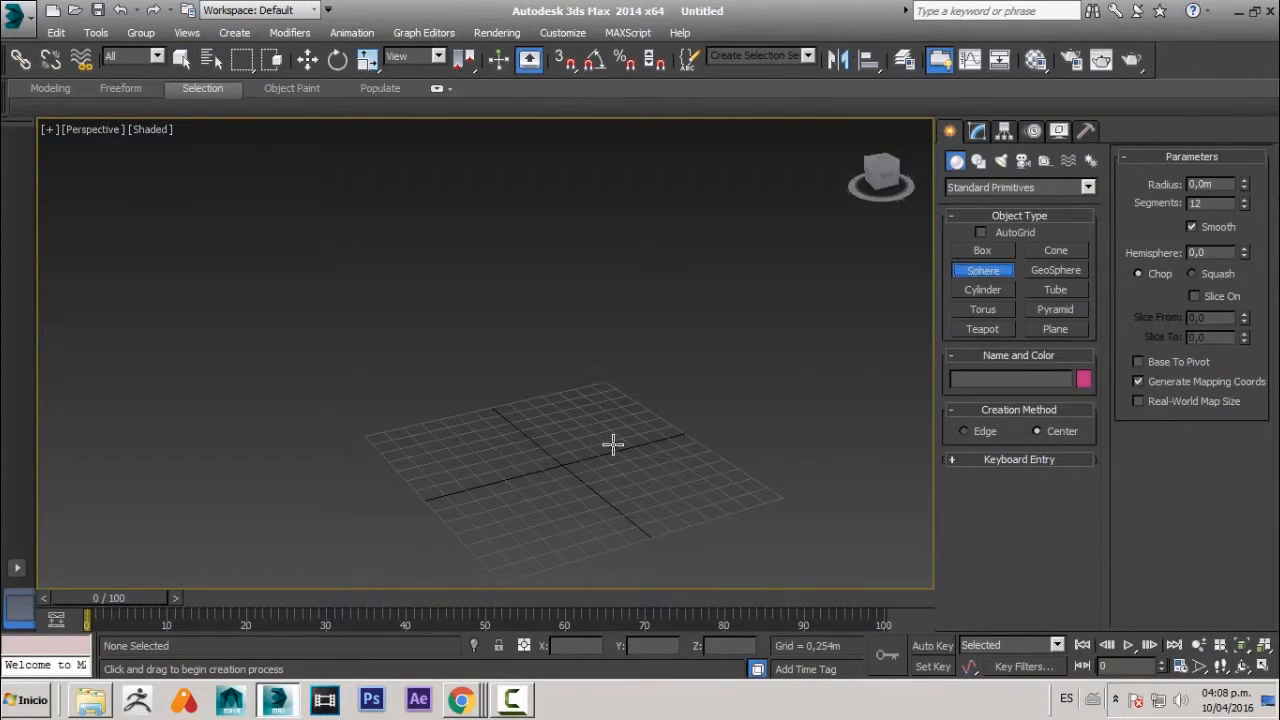
alt+middle_drag(613, 444, 609, 472)
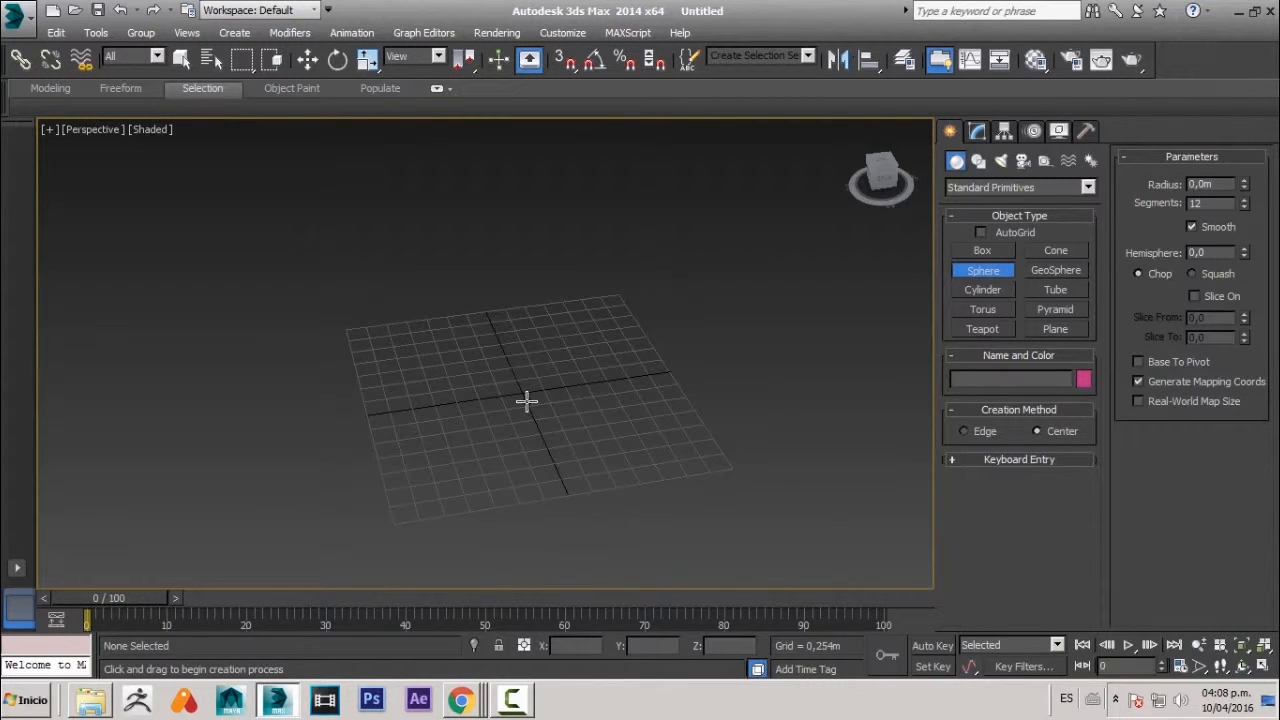
drag(522, 391, 608, 465)
key(ctrl+z)
drag(523, 391, 754, 517)
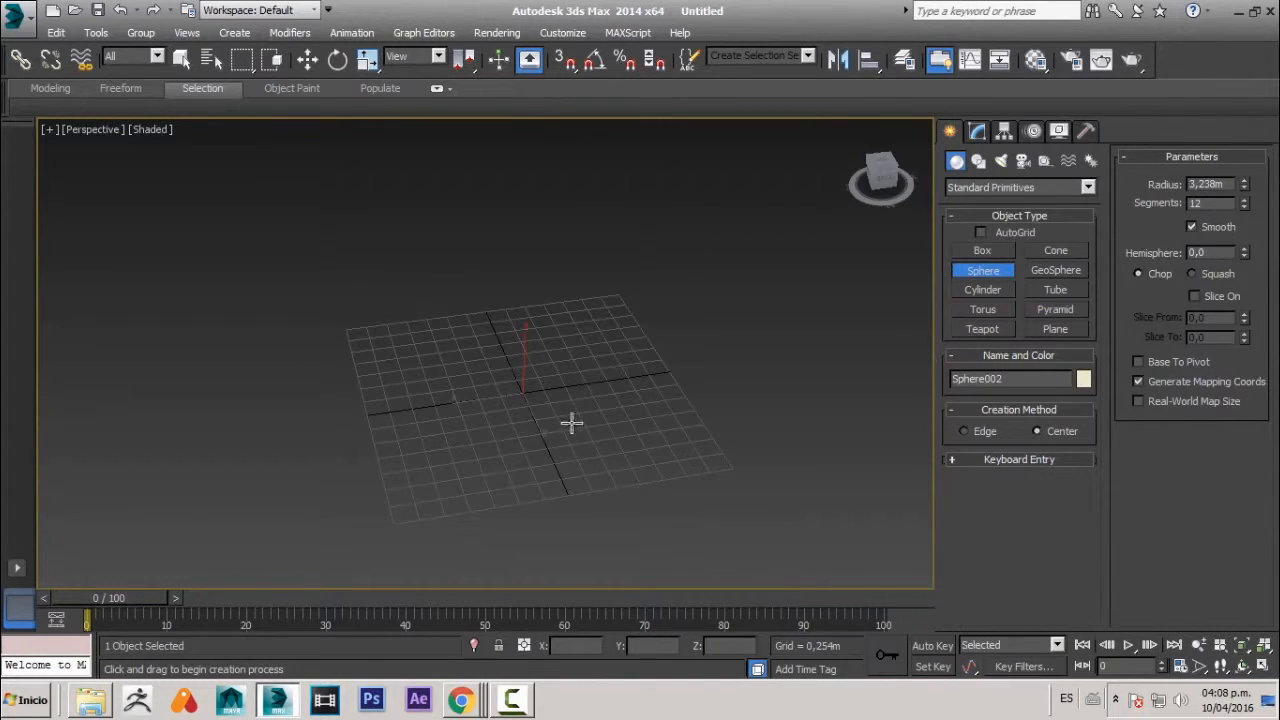
- Make 0 (default) the current layer, move the layer manager away from the viewport, and clear the selection
click(910, 62)
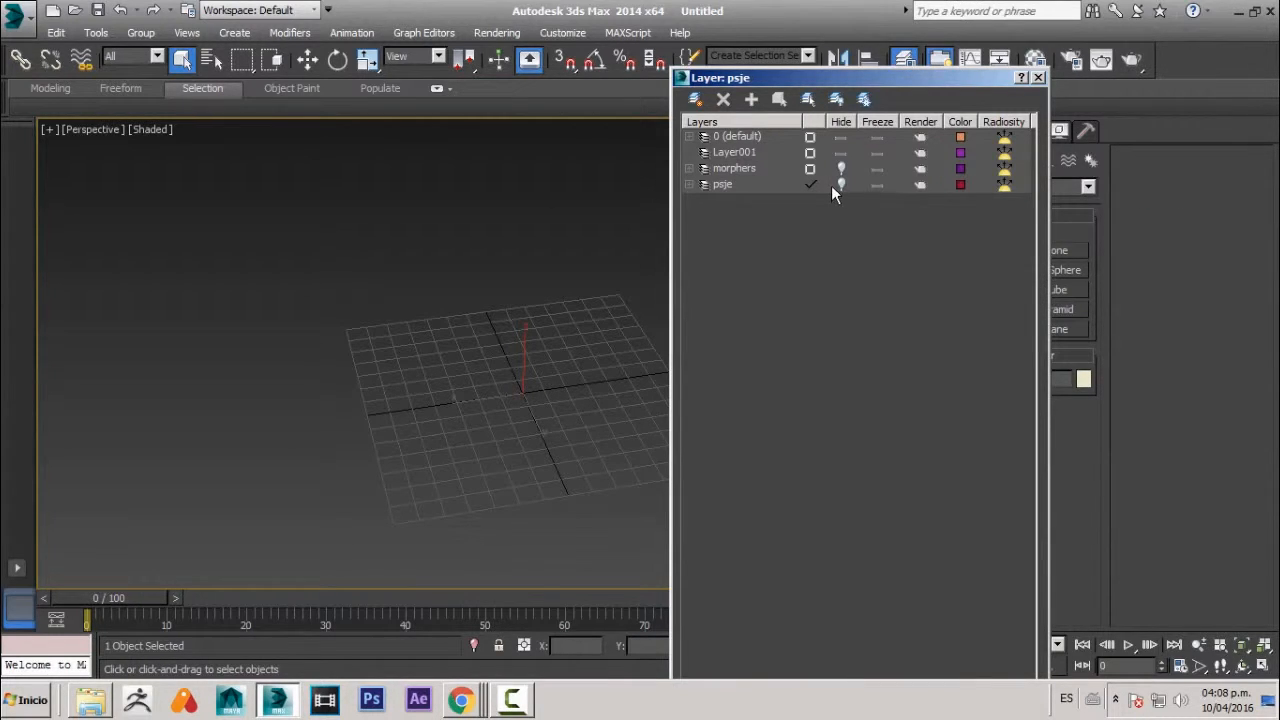
click(810, 137)
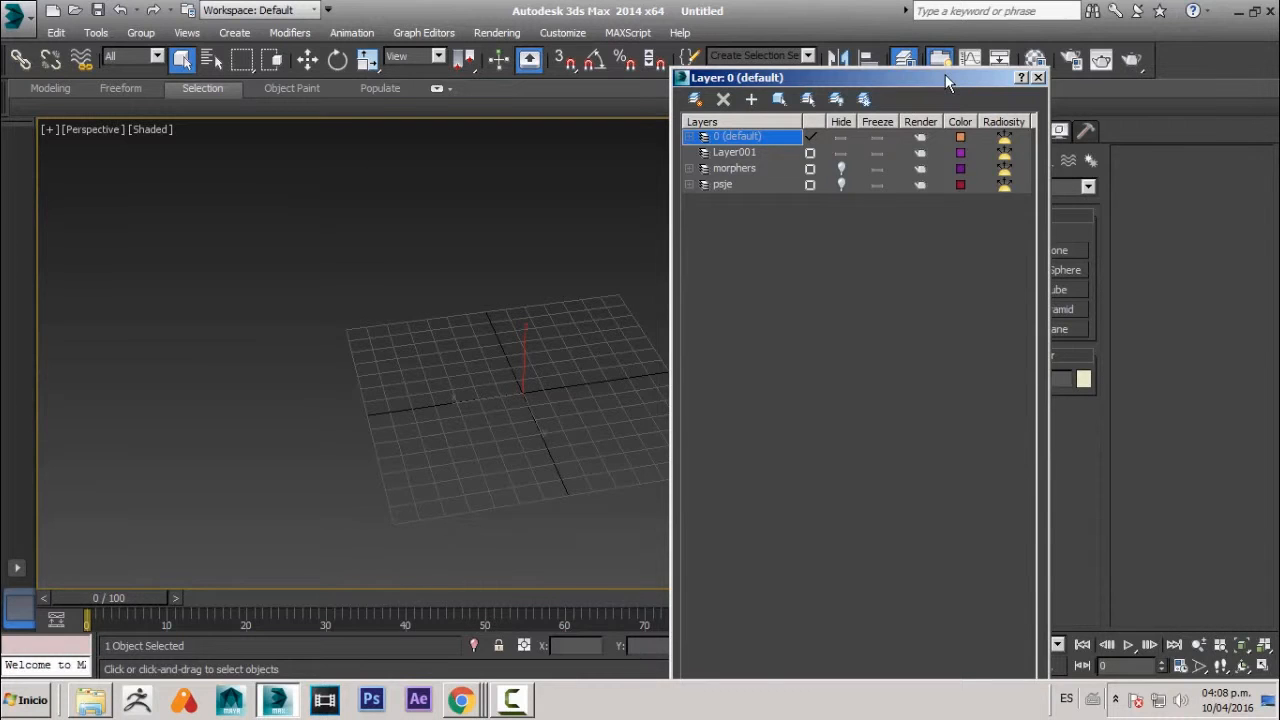
drag(945, 76, 0, 240)
click(870, 378)
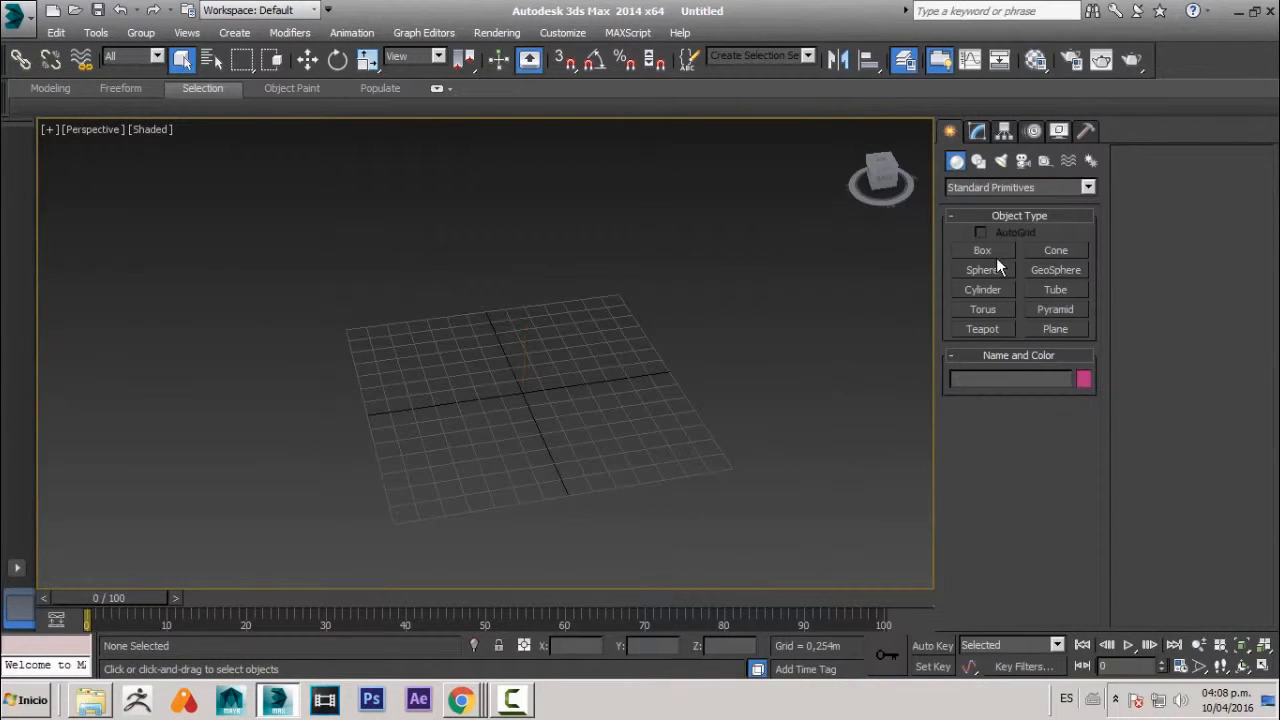
- Draw a new sphere of about 1.49 m radius at the grid's centre and end sphere creation
click(997, 271)
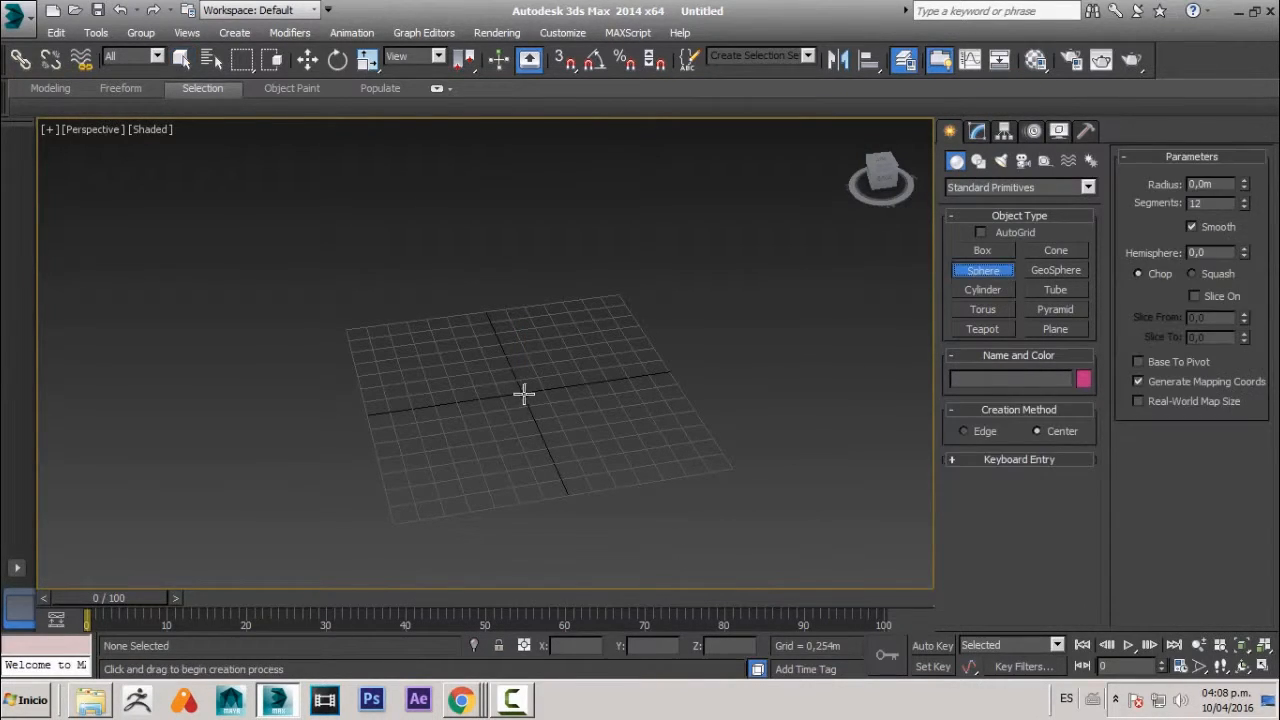
drag(526, 391, 631, 449)
alt+middle_drag(631, 449, 556, 386)
right_click(728, 296)
alt+middle_drag(728, 296, 641, 332)
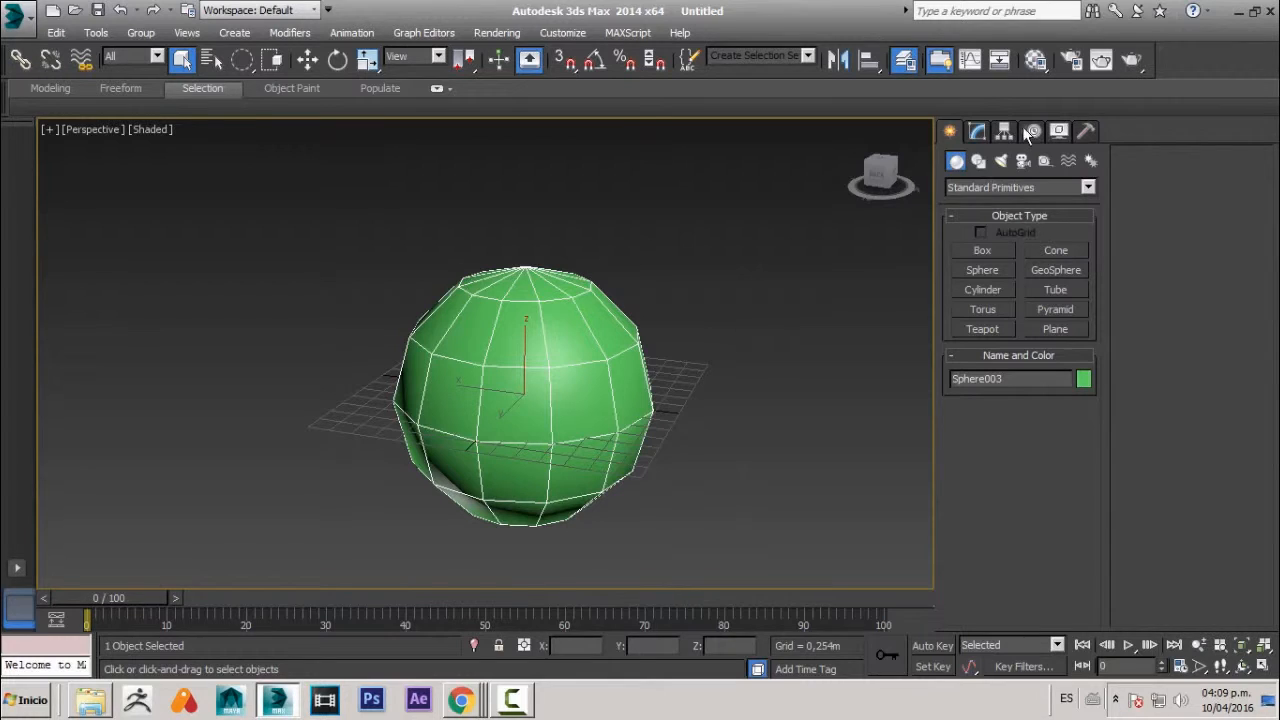
- Show the sphere's parameters and examine its segment divisions from the sides, above and below
click(978, 131)
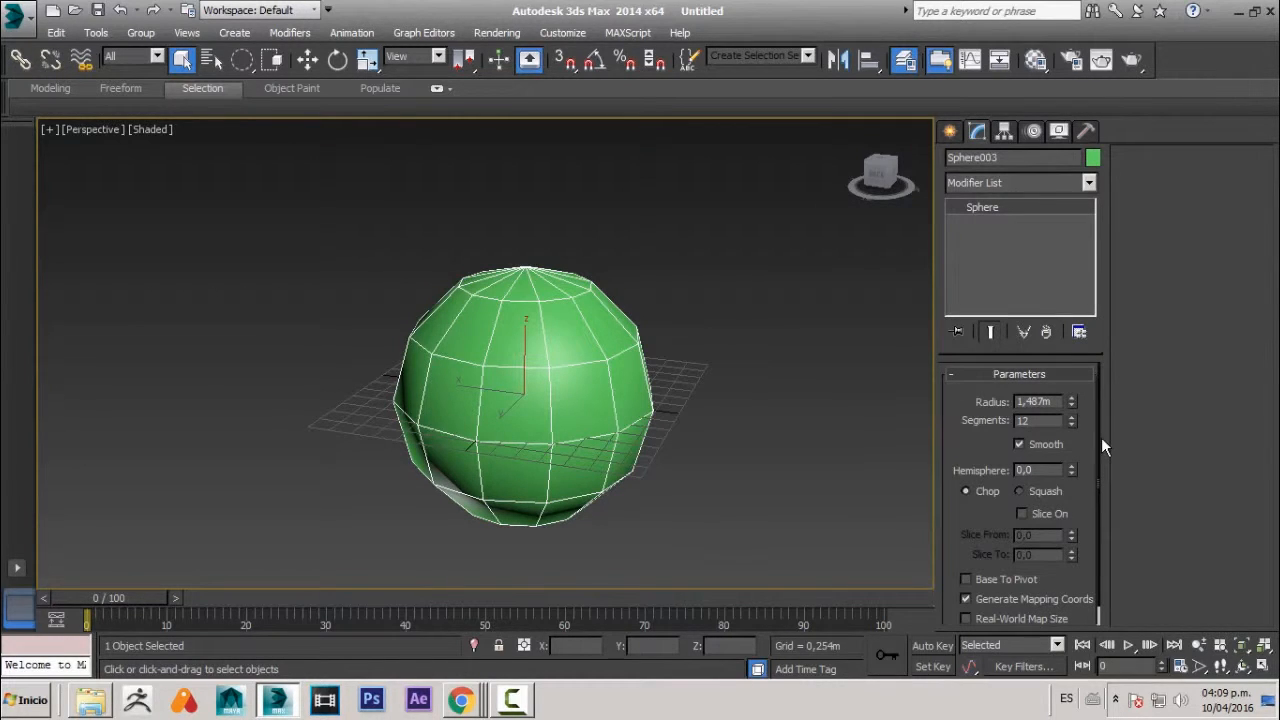
double_click(1022, 420)
scroll(471, 384, up, 2)
alt+middle_drag(471, 384, 590, 306)
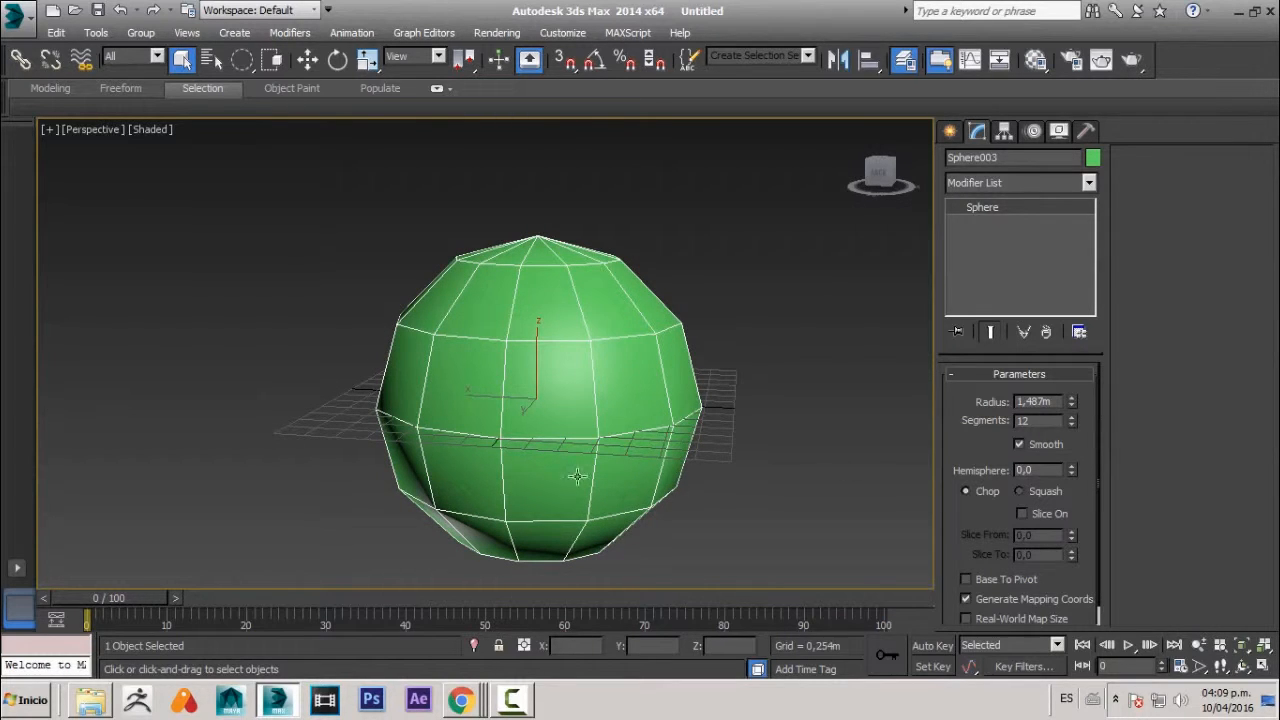
alt+middle_drag(653, 455, 247, 452)
alt+middle_drag(381, 450, 366, 500)
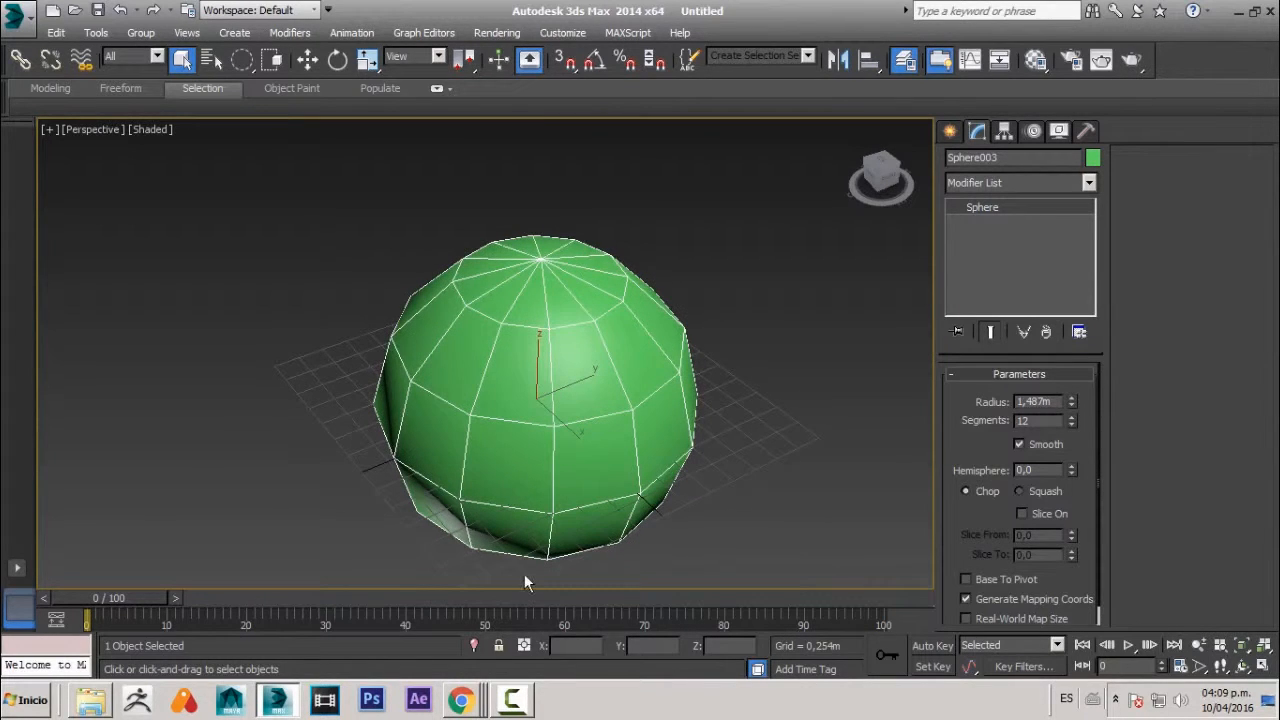
alt+middle_drag(566, 511, 628, 392)
scroll(628, 392, down, 2)
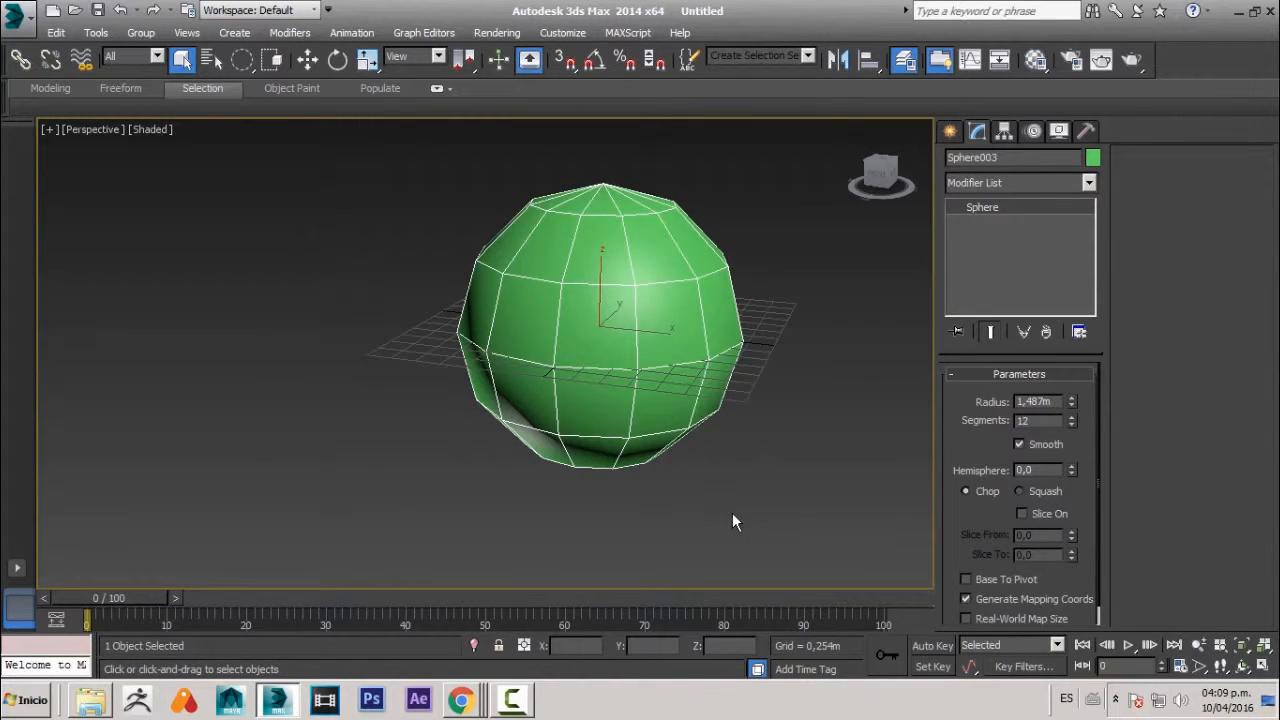
alt+middle_drag(637, 354, 626, 309)
click(720, 452)
click(621, 305)
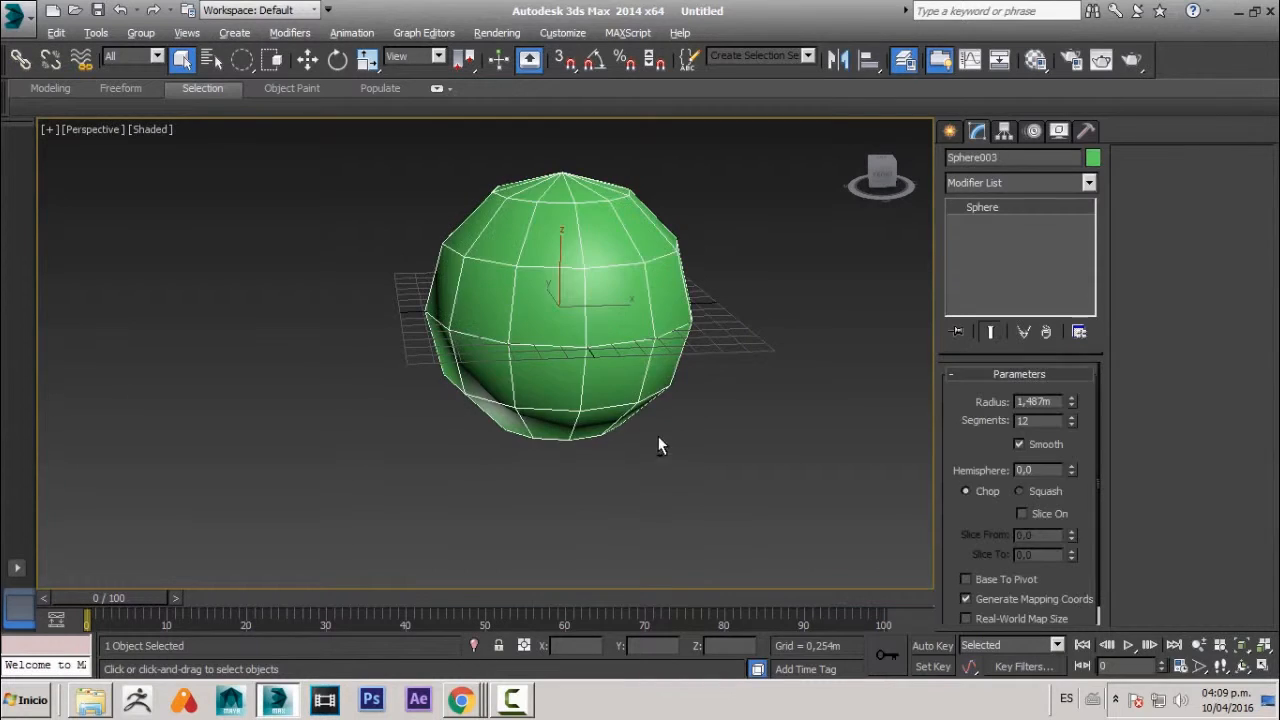
alt+middle_drag(659, 446, 613, 475)
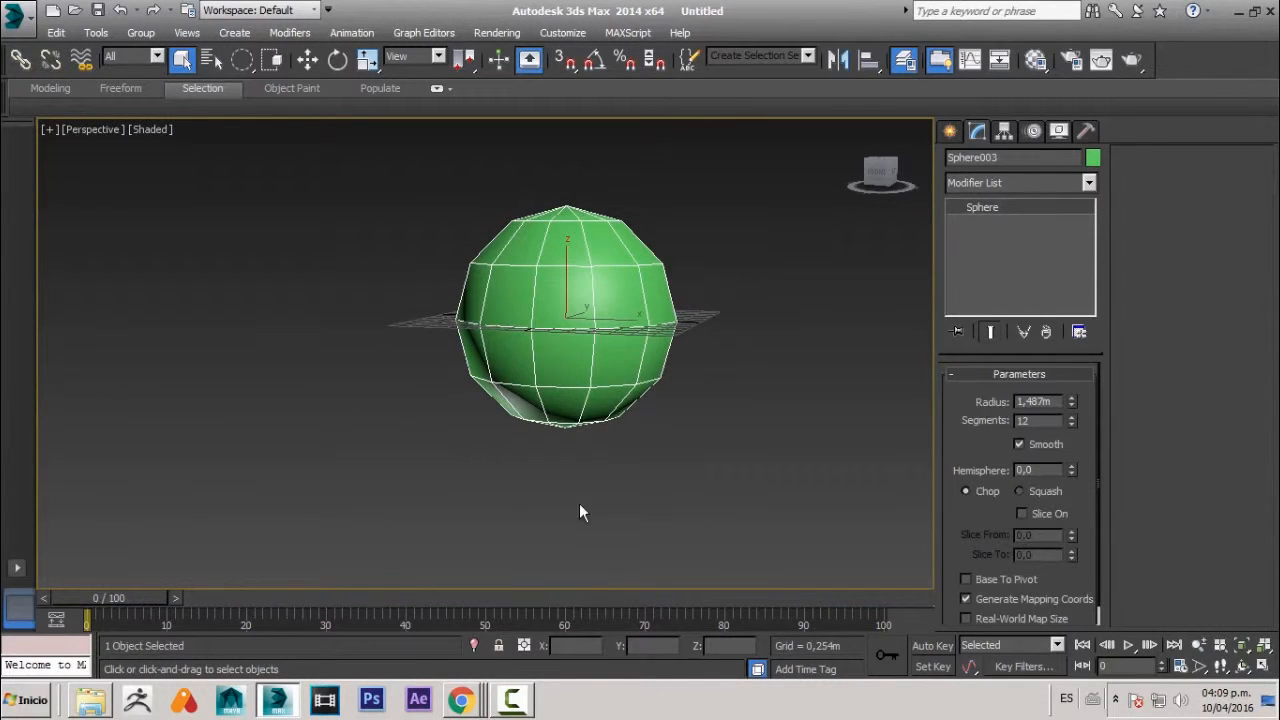
alt+middle_drag(557, 440, 562, 408)
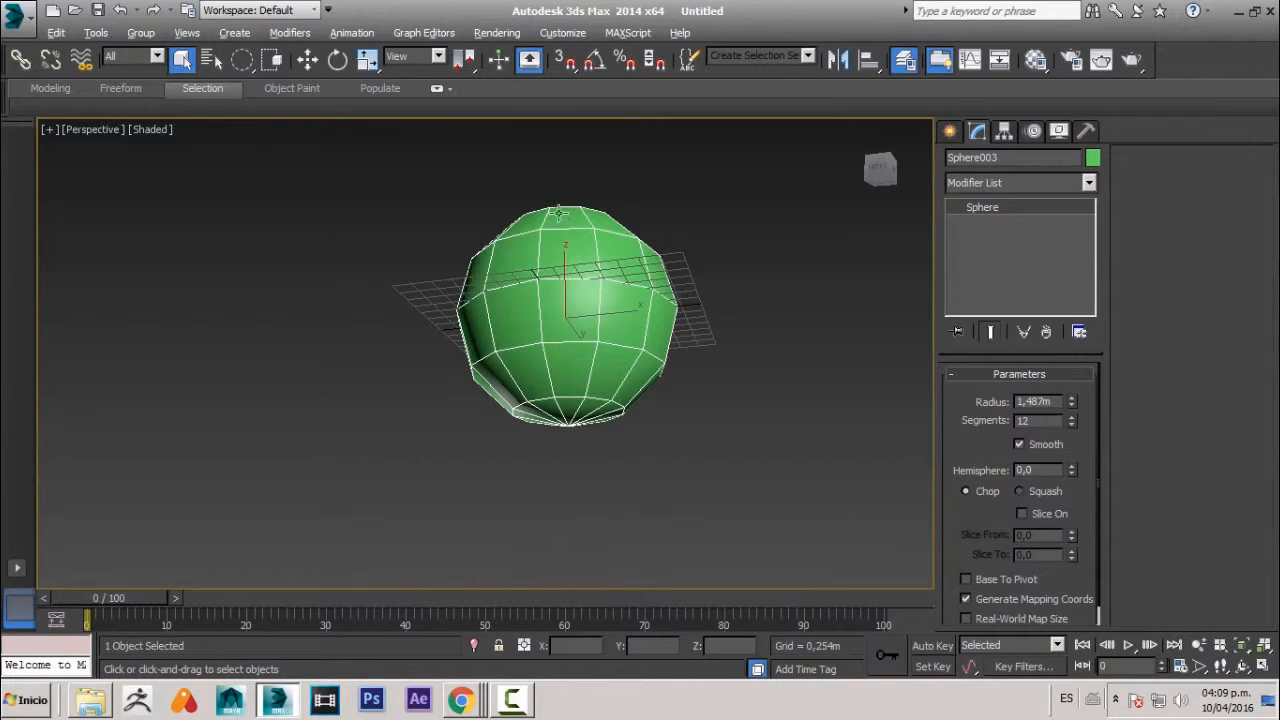
alt+middle_drag(565, 224, 566, 198)
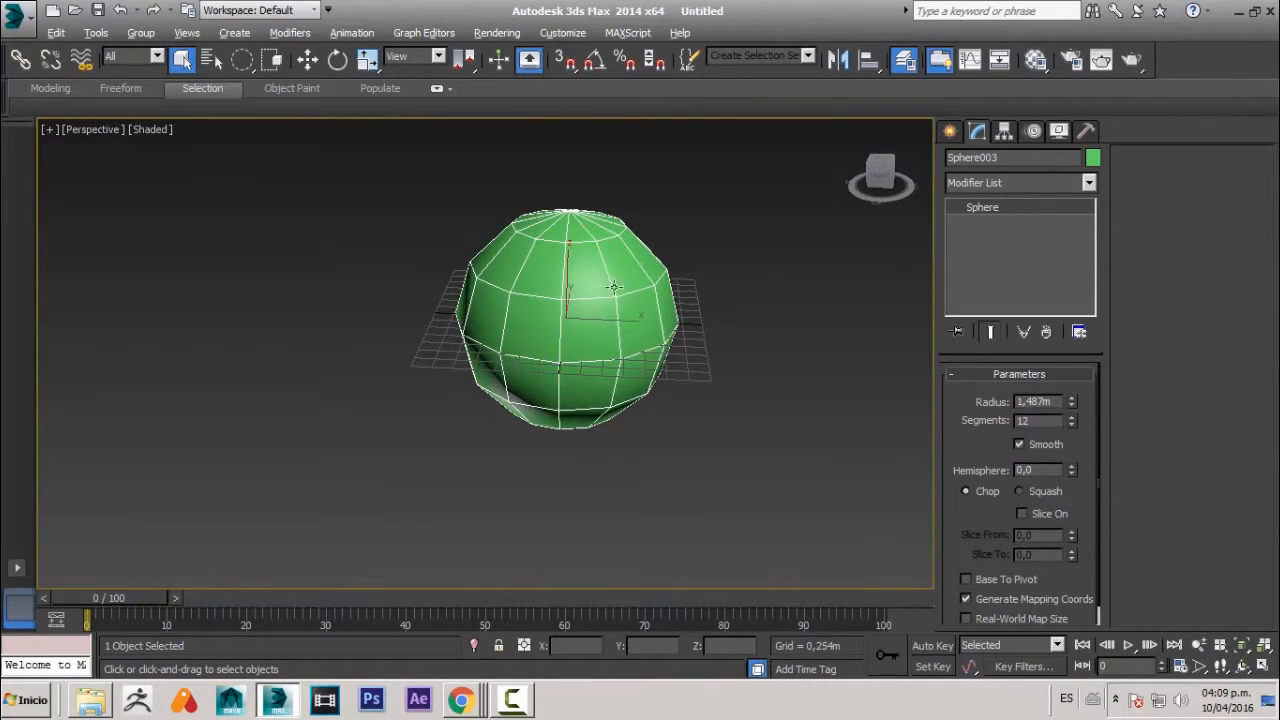
- Raise the sphere above the grid to a Z position of about 3.32 m
alt+middle_drag(563, 262, 563, 273)
key(w)
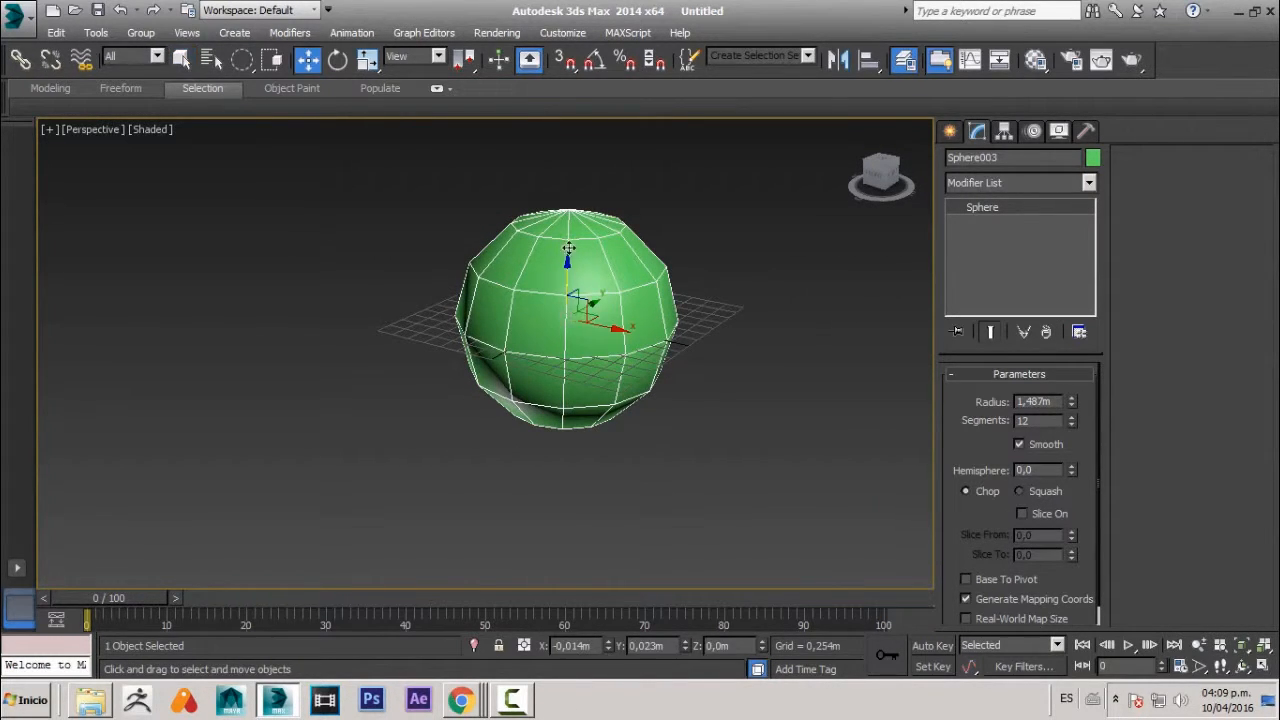
drag(565, 268, 557, 2)
middle_drag(545, 300, 540, 448)
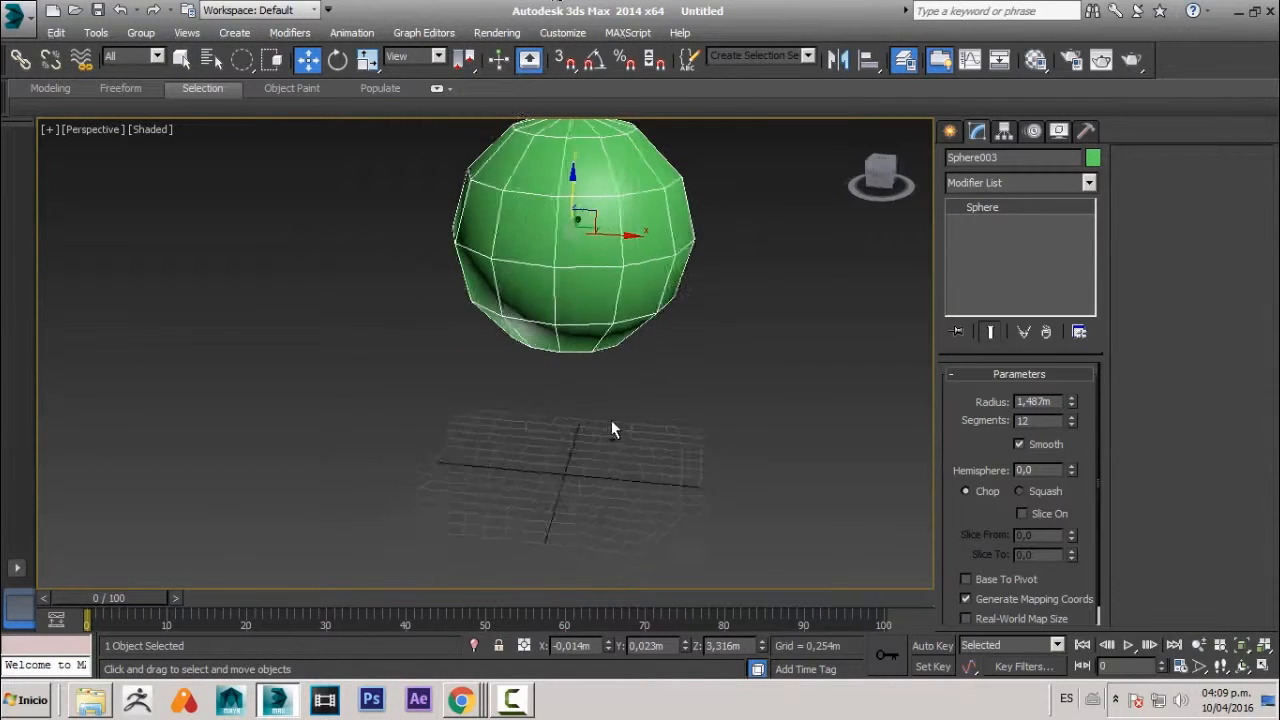
alt+middle_drag(571, 262, 570, 410)
scroll(569, 409, up, 4)
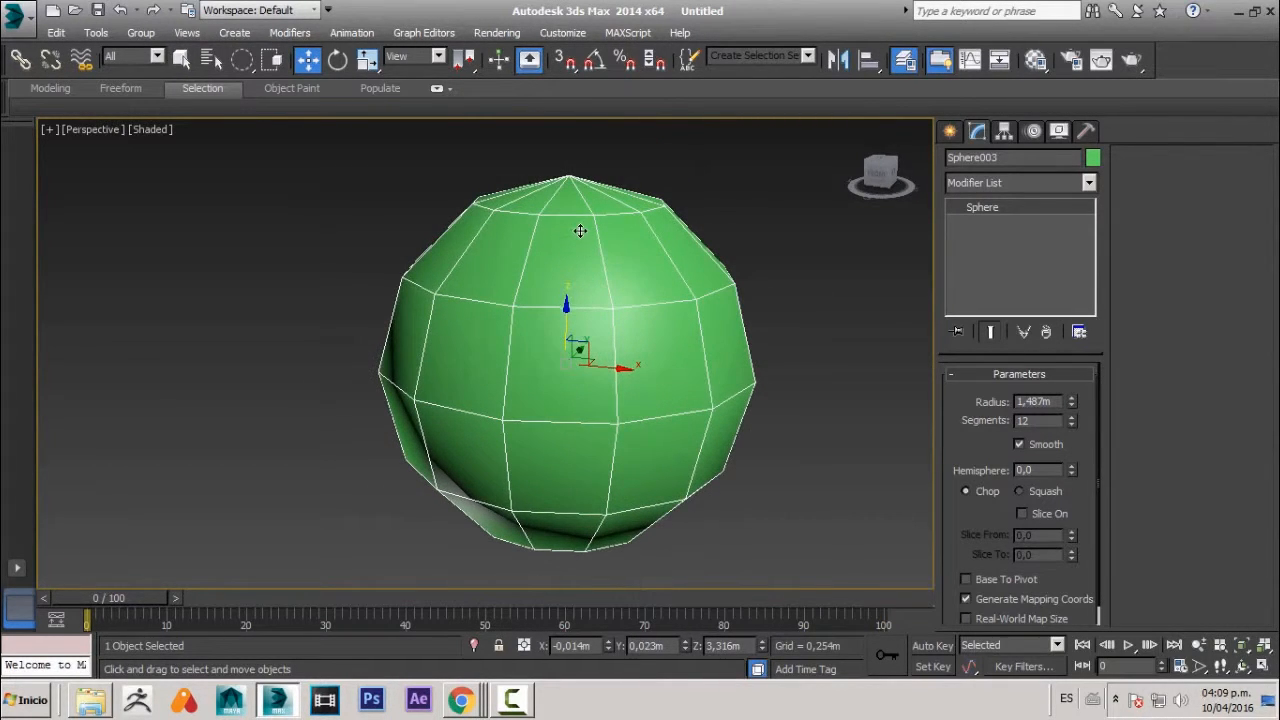
- Examine how the sphere's edges converge at its upper pole, comparing oblique, front and top views
mouse_move(601, 274)
alt+middle_down()
mouse_move(600, 322)
mouse_move(654, 371)
mouse_move(615, 352)
mouse_move(586, 266)
mouse_move(600, 334)
mouse_move(616, 289)
alt+middle_up()
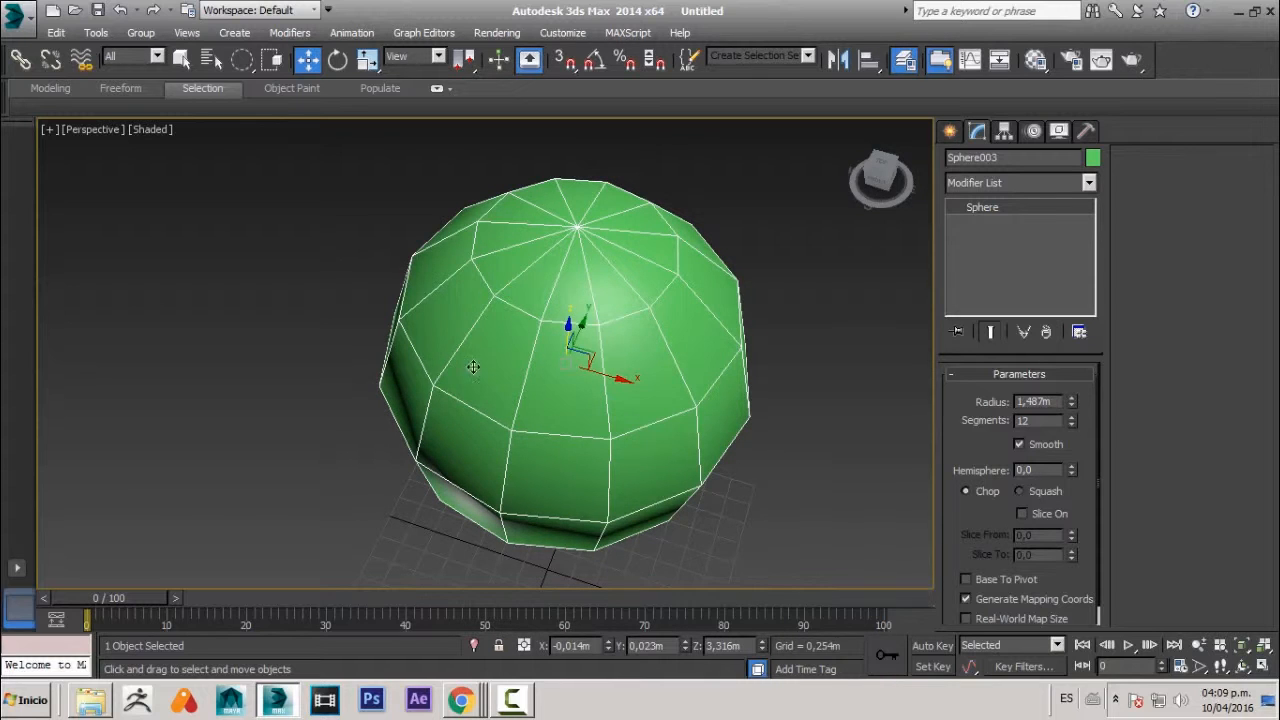
click(276, 349)
click(494, 308)
alt+middle_drag(568, 478, 562, 336)
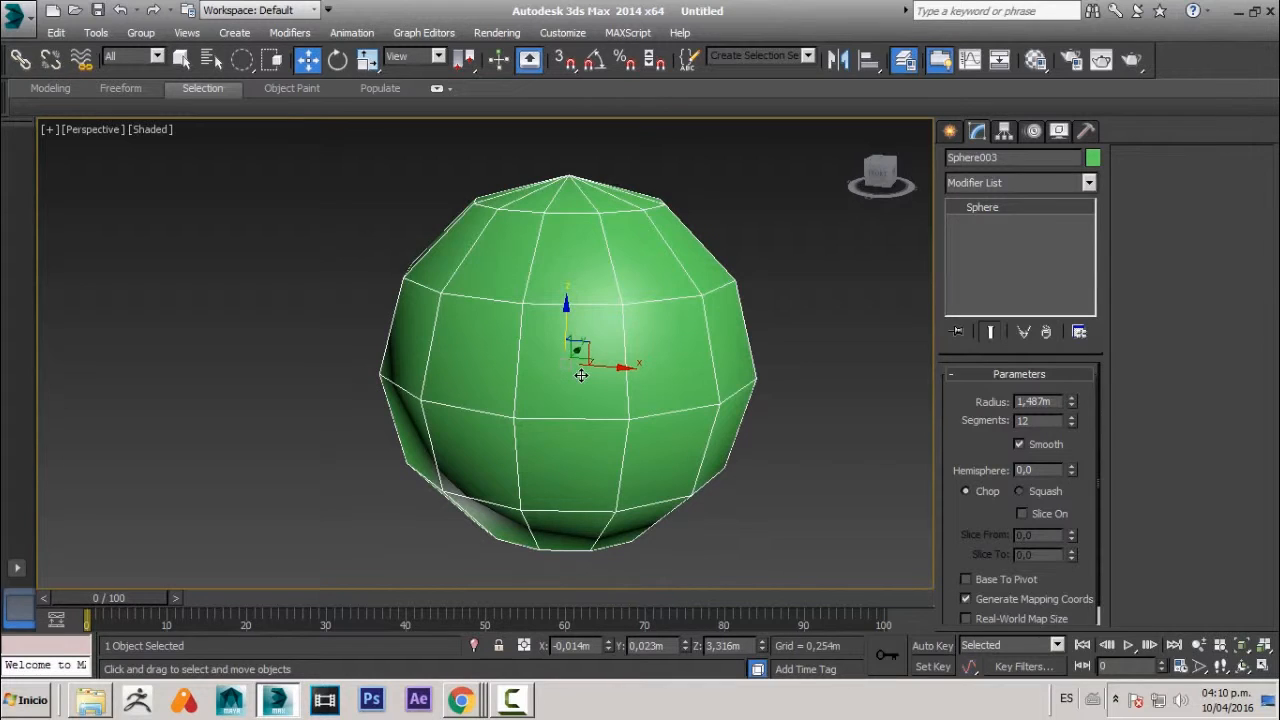
alt+middle_drag(566, 423, 563, 229)
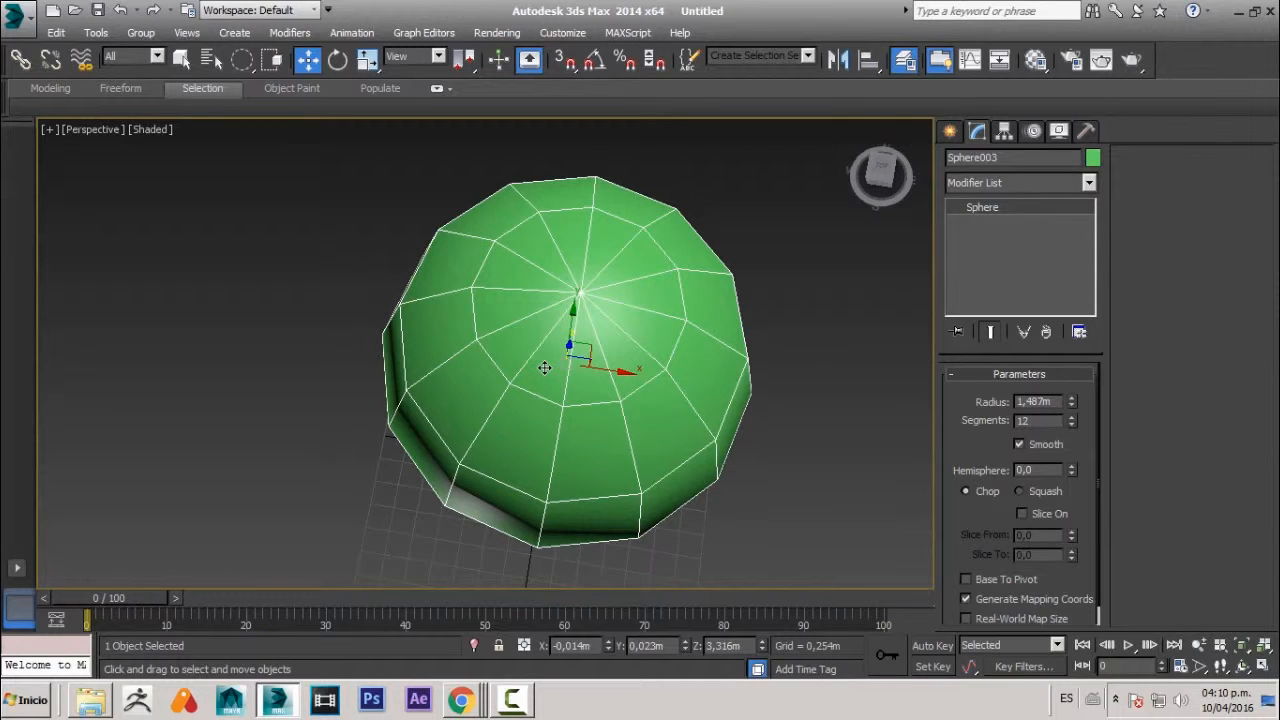
alt+middle_drag(536, 412, 556, 432)
alt+middle_drag(654, 440, 625, 321)
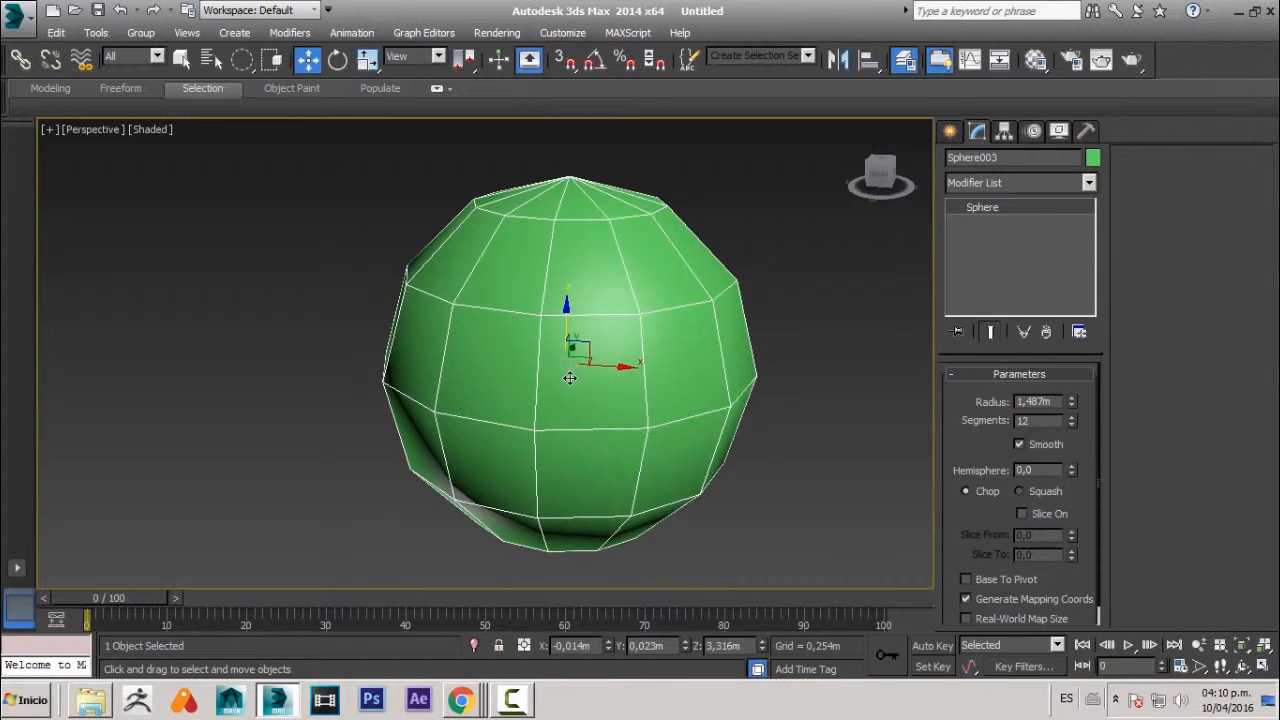
alt+middle_drag(556, 300, 568, 361)
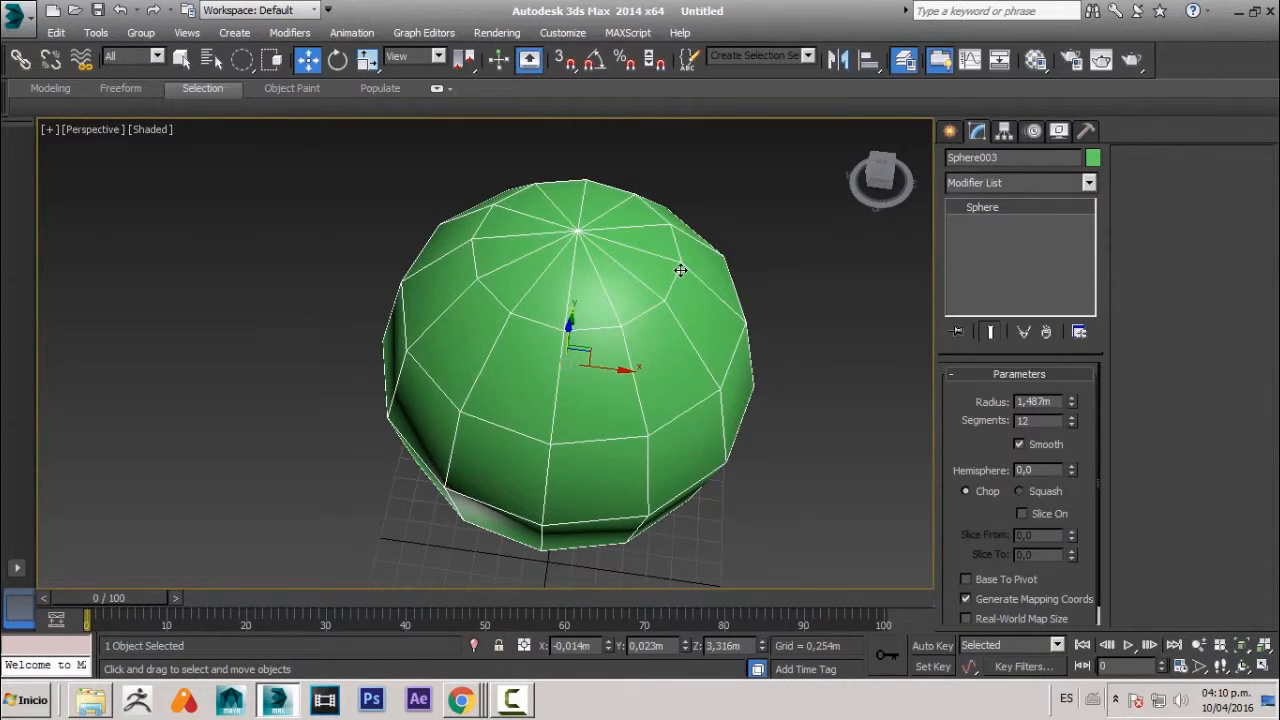
- Convert the sphere to an Editable Poly
right_click(680, 268)
mouse_move(807, 437)
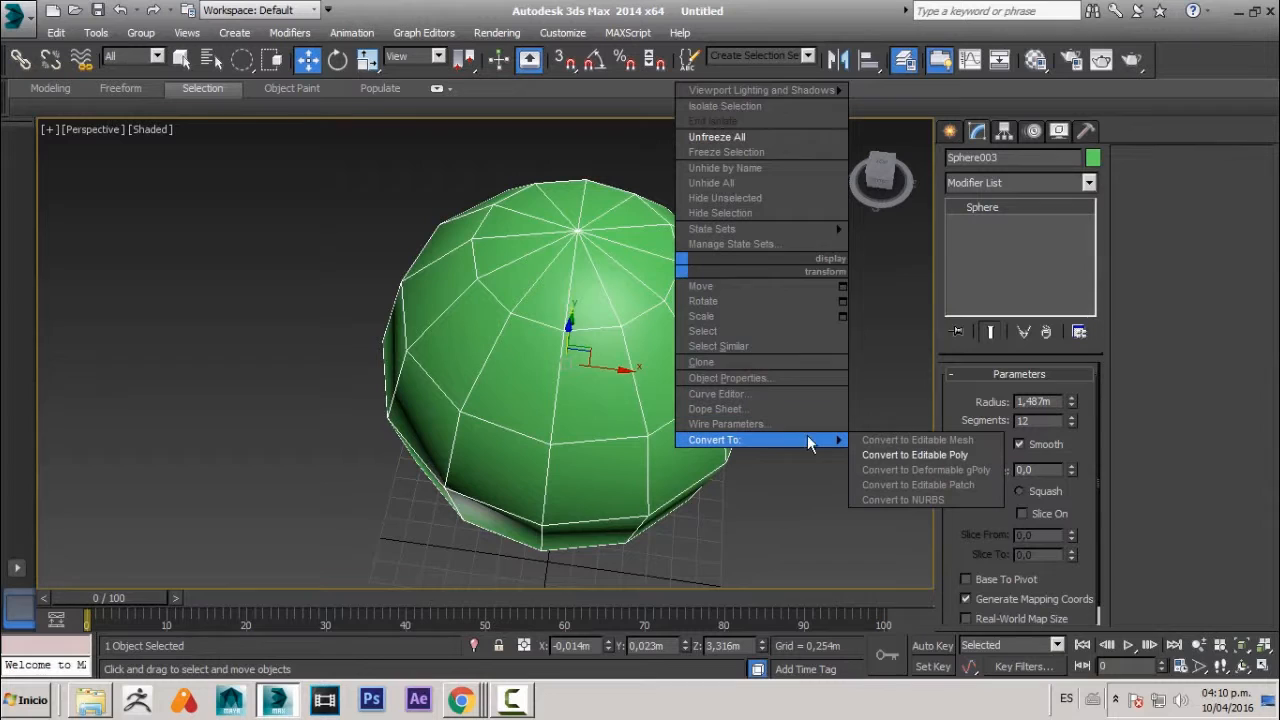
click(893, 454)
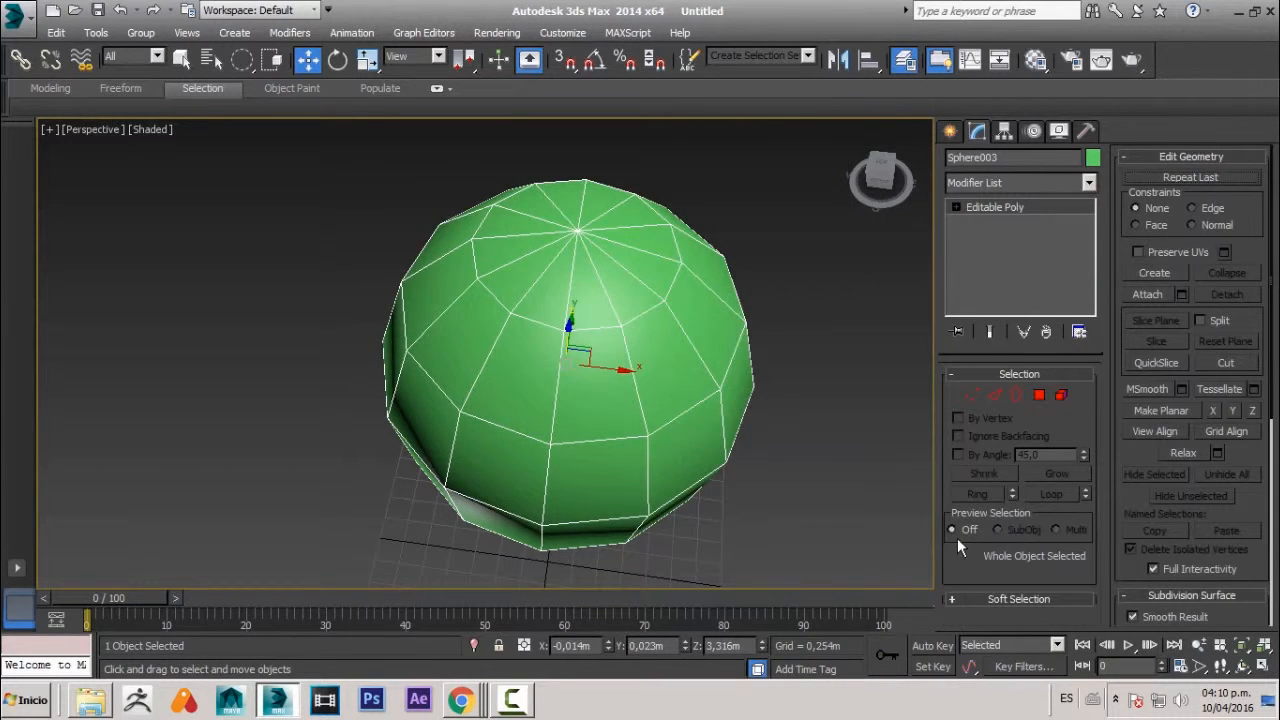
- At edge level, remove the eight diagonal edges converging on the sphere's upper pole, keeping only the four that form a cross
alt+middle_drag(812, 519, 695, 459)
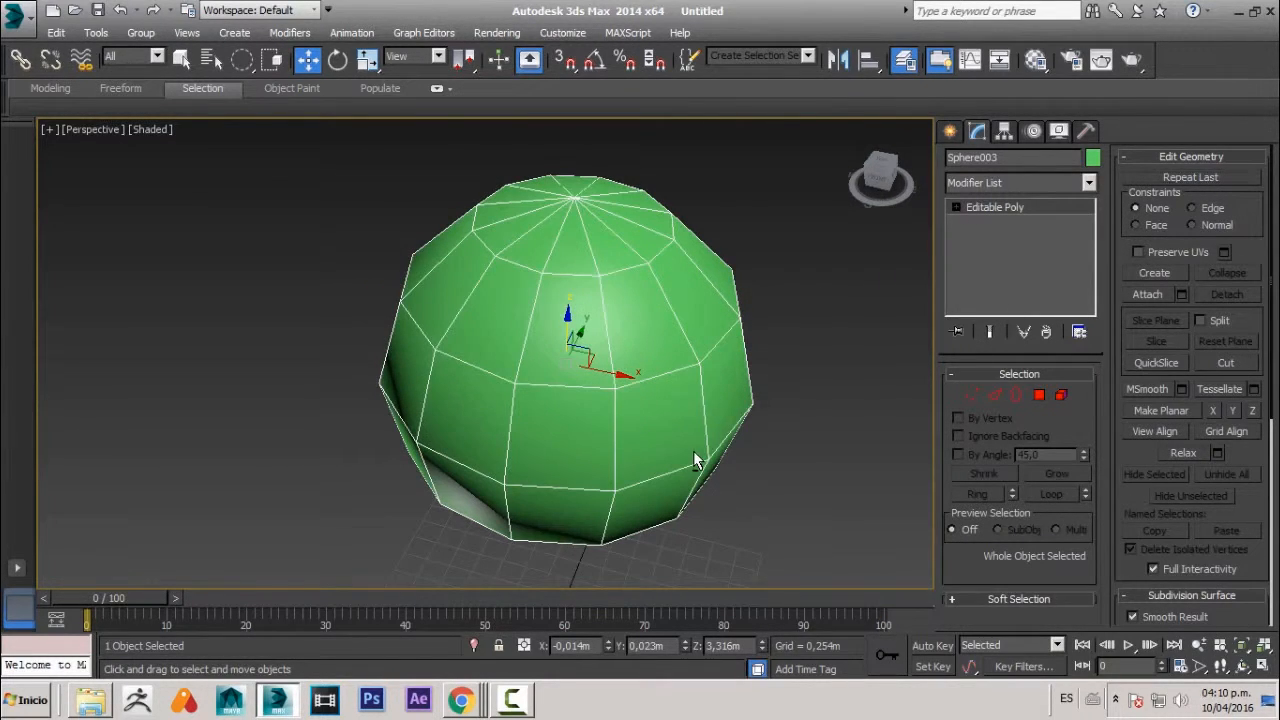
click(997, 401)
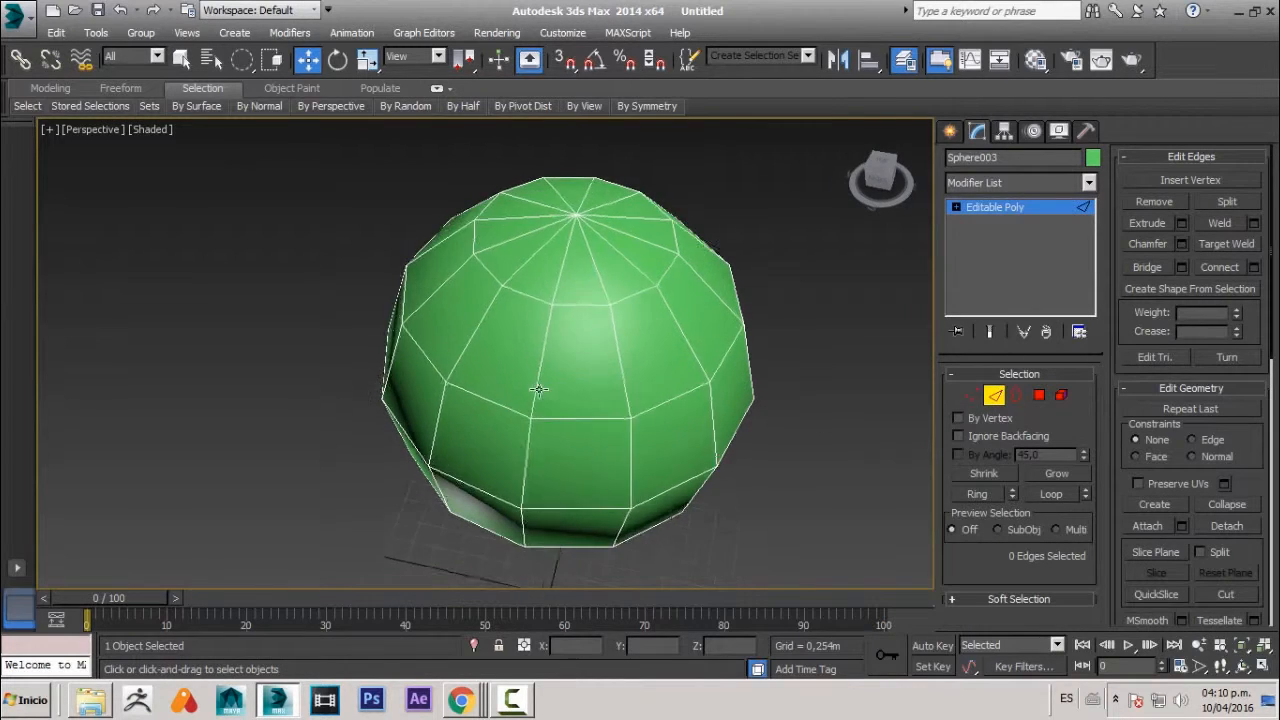
alt+middle_drag(541, 322, 584, 305)
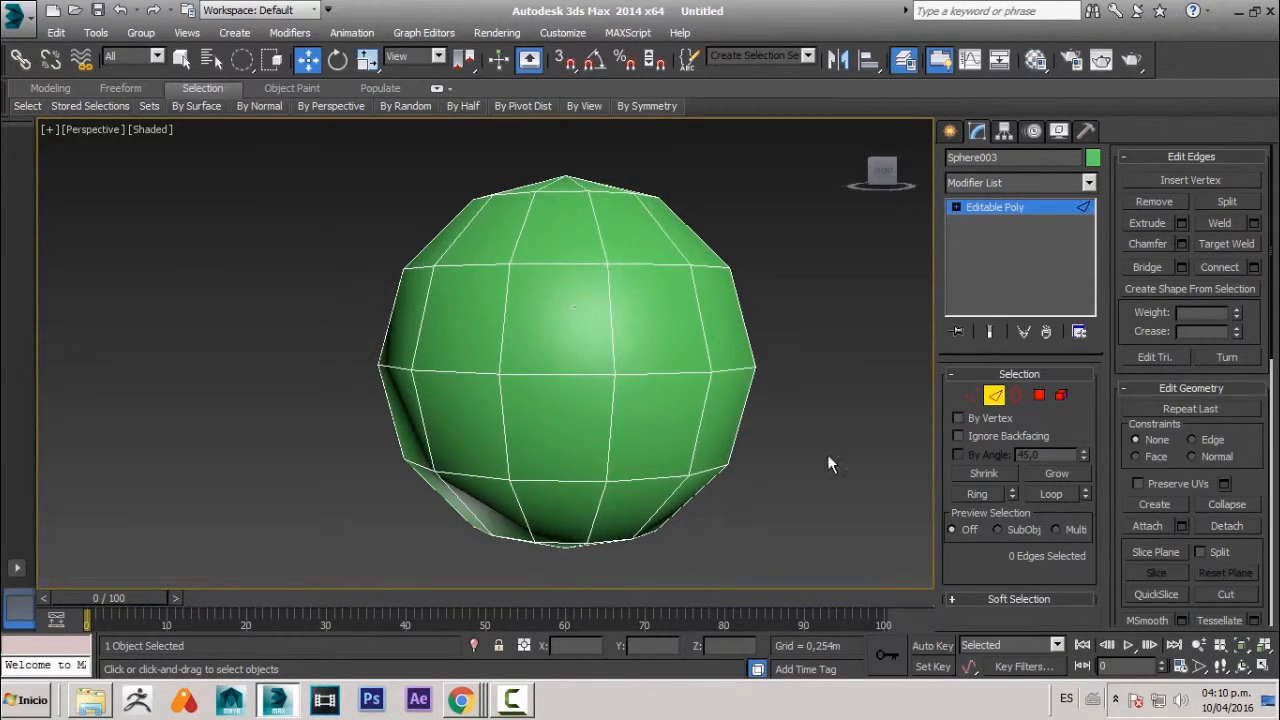
click(884, 176)
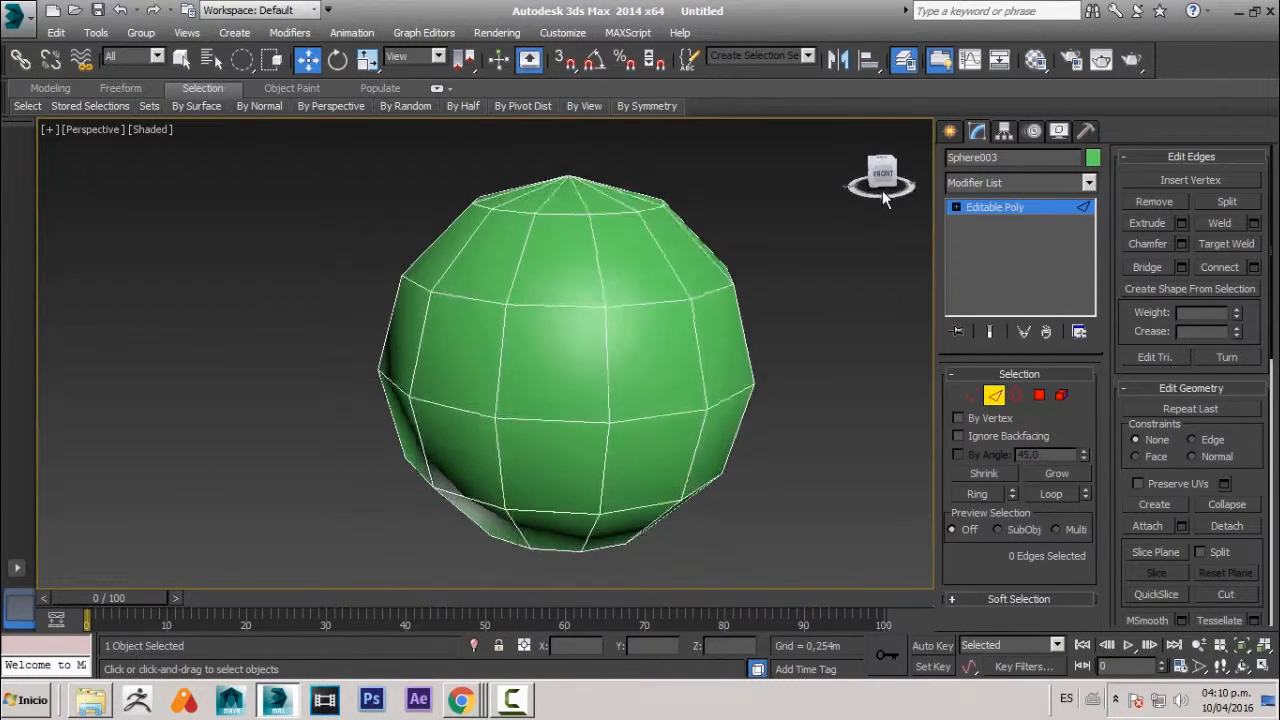
alt+middle_drag(545, 335, 552, 264)
click(548, 261)
ctrl+click(532, 286)
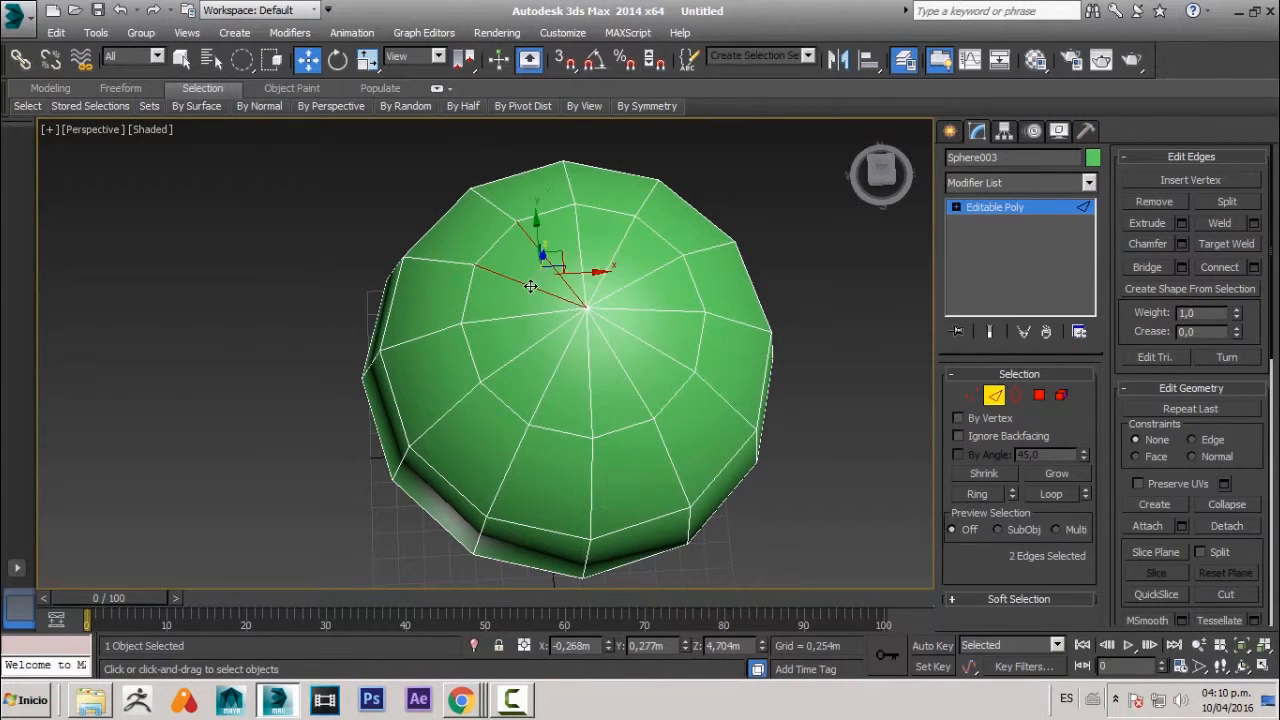
ctrl+click(518, 357)
ctrl+click(541, 396)
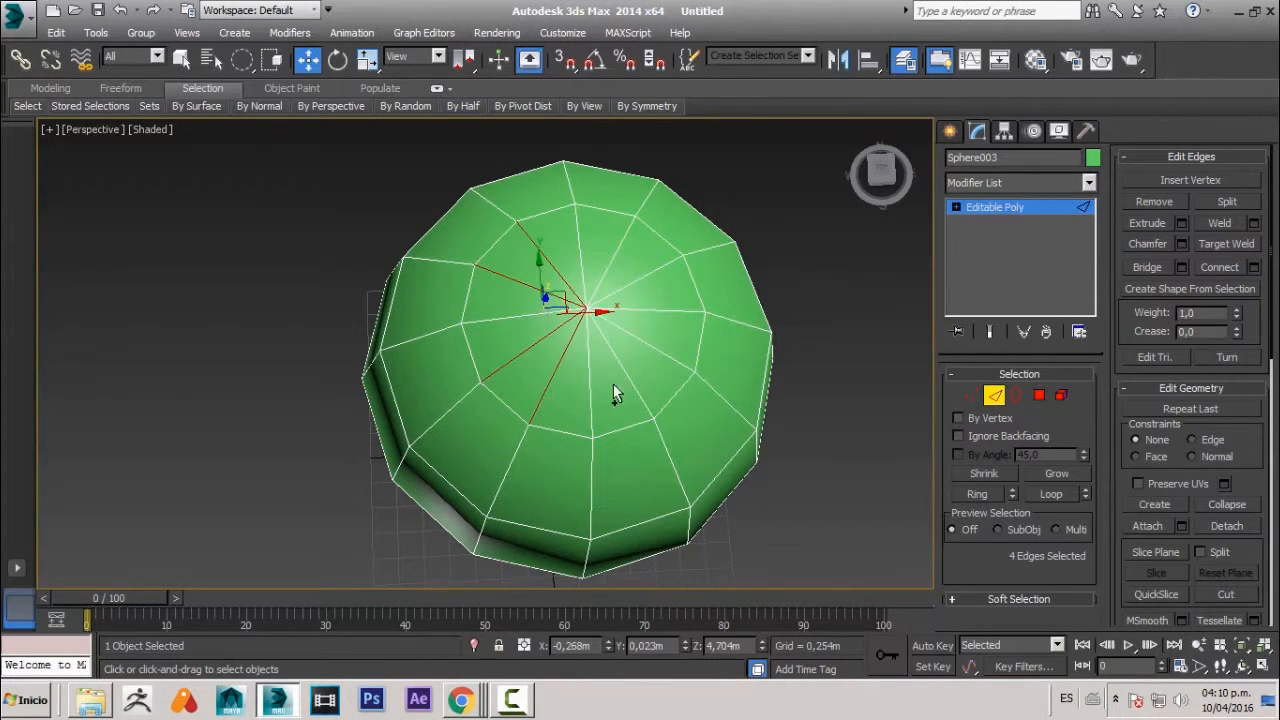
ctrl+click(625, 370)
ctrl+click(655, 350)
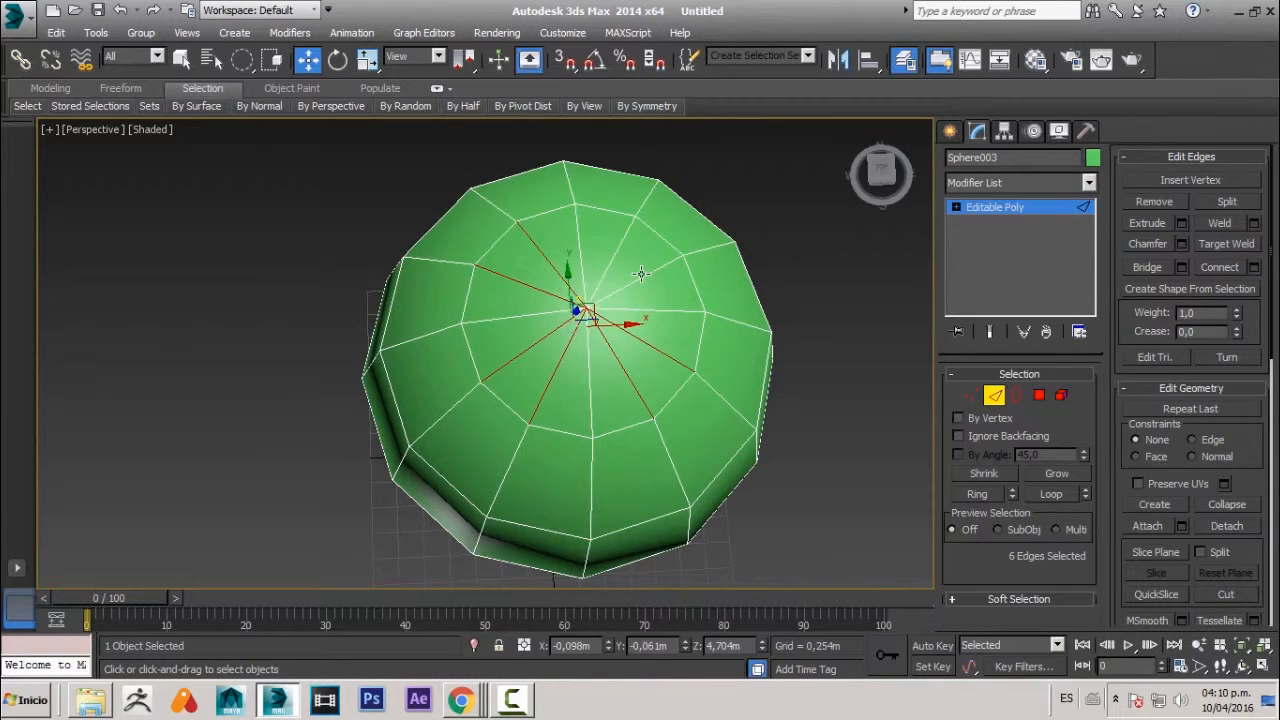
ctrl+click(644, 276)
scroll(612, 236, up, 2)
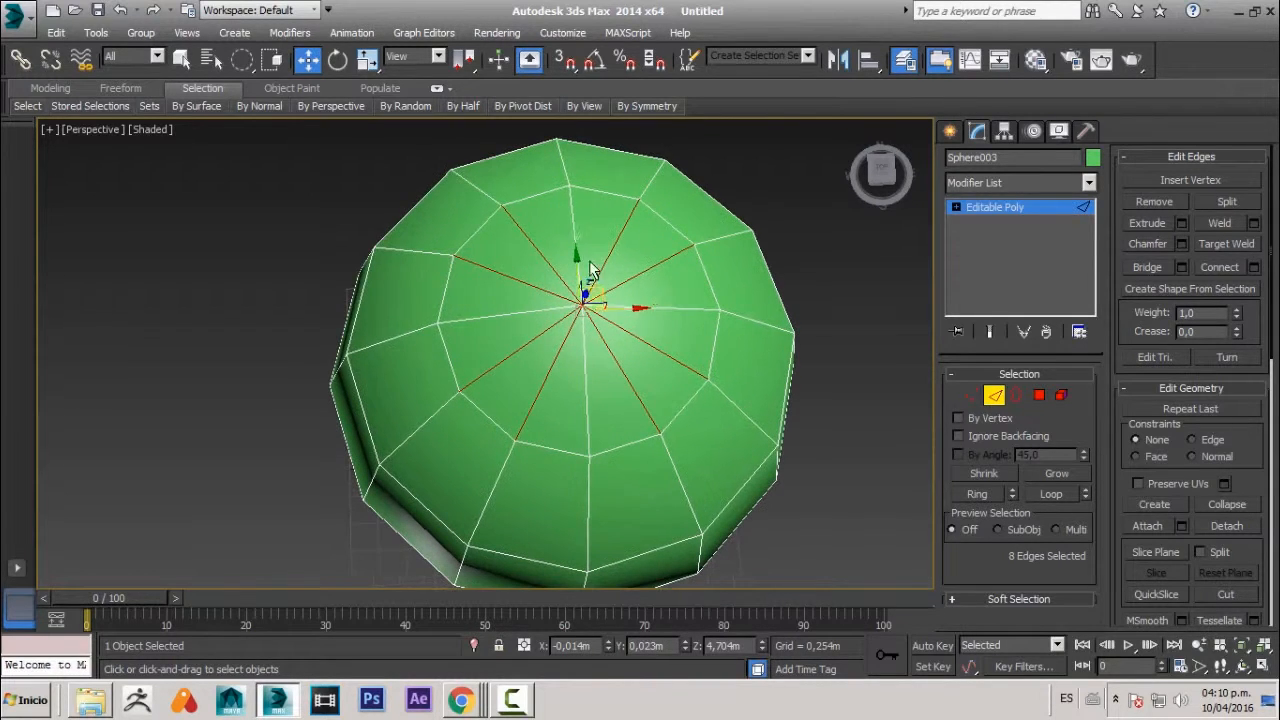
ctrl+click(569, 216)
click(1153, 201)
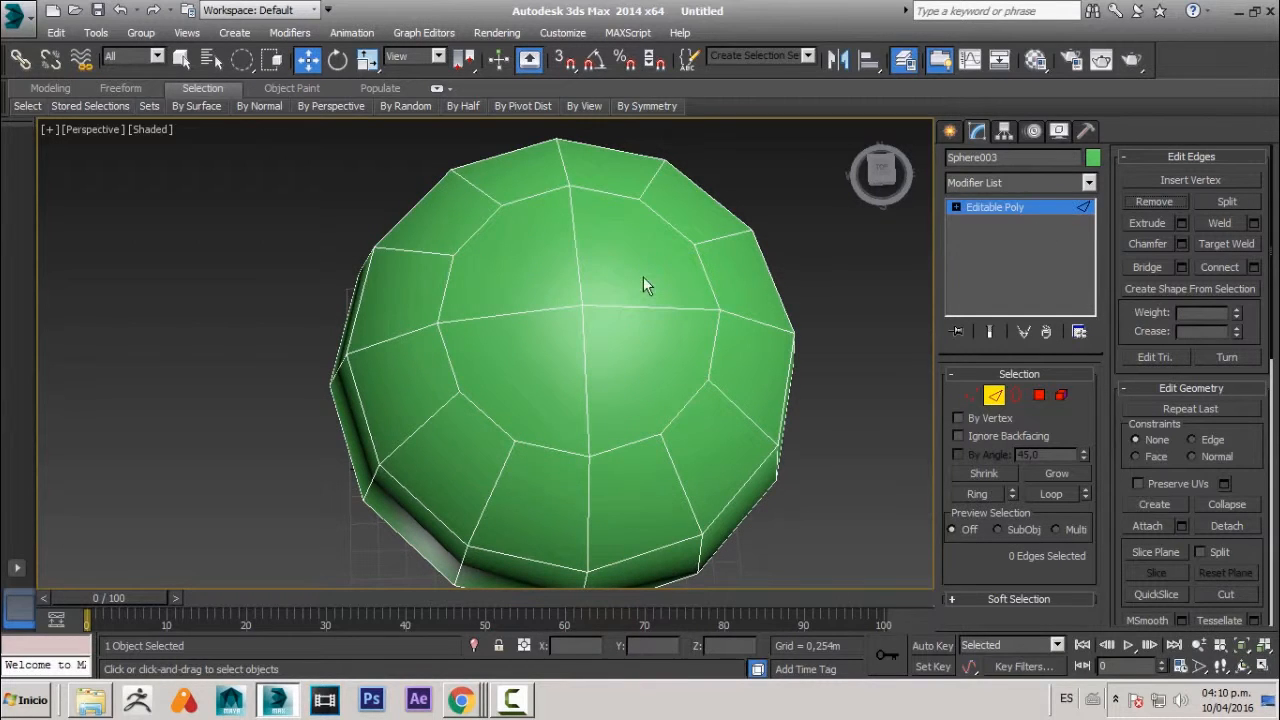
- Cut a new edge line across the right part of the cap between opposite ring vertices, parallel to the front-to-back centre edges
alt+middle_drag(614, 413, 603, 466)
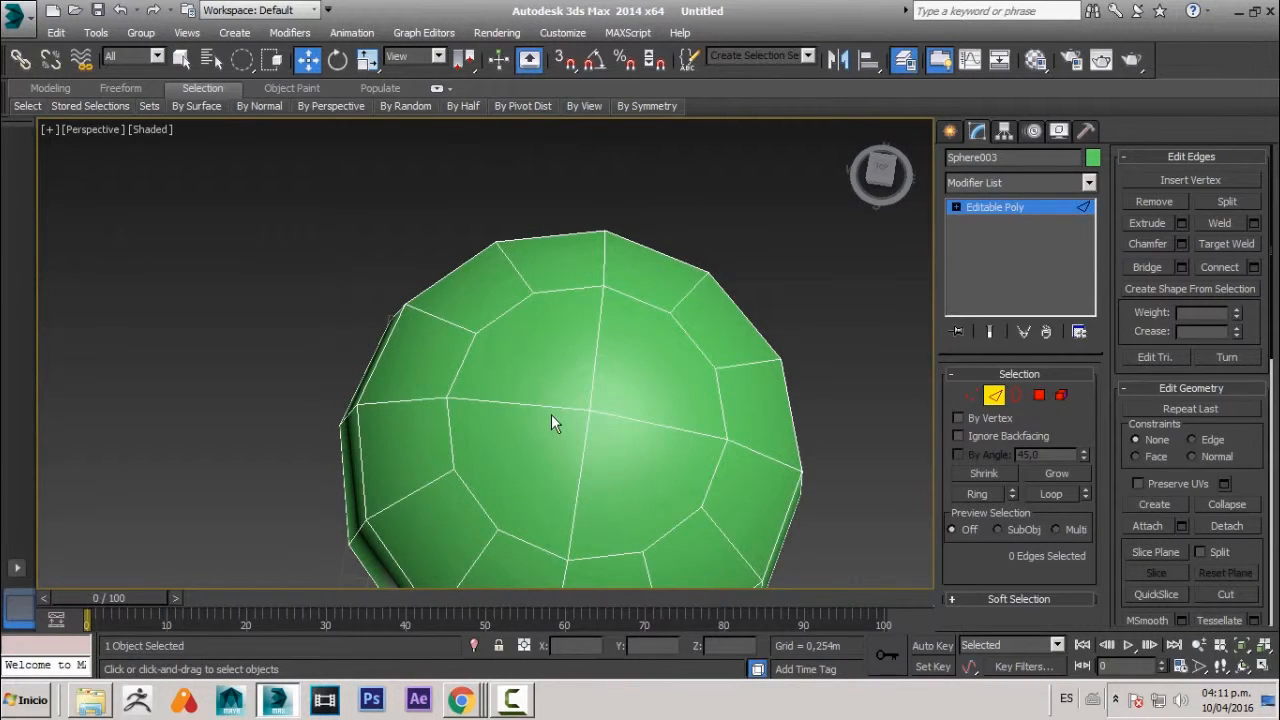
alt+middle_drag(546, 420, 445, 383)
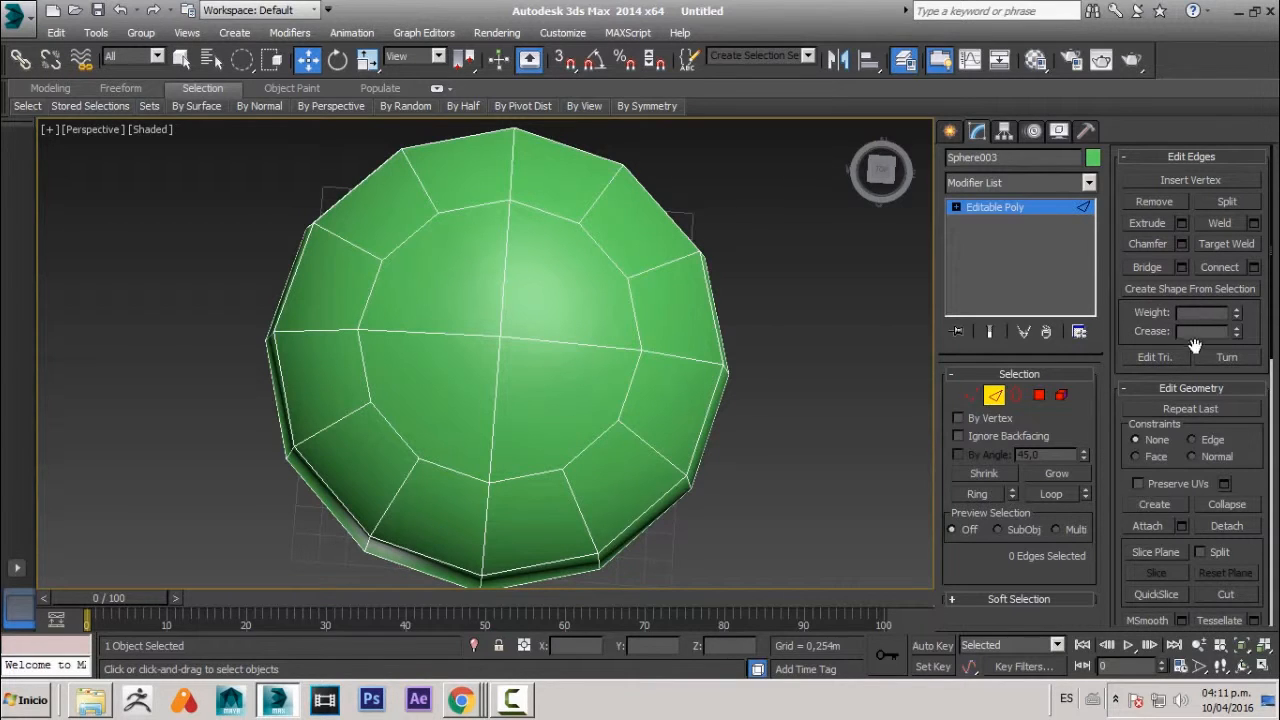
click(1224, 595)
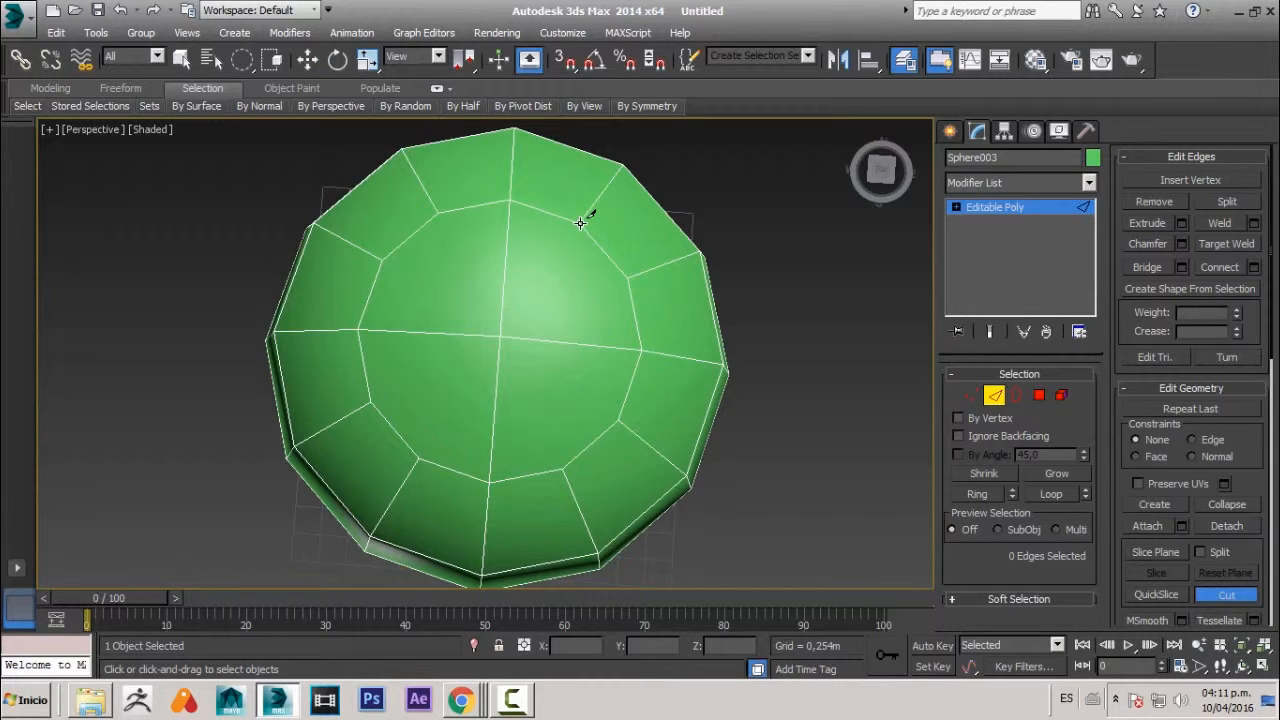
click(578, 224)
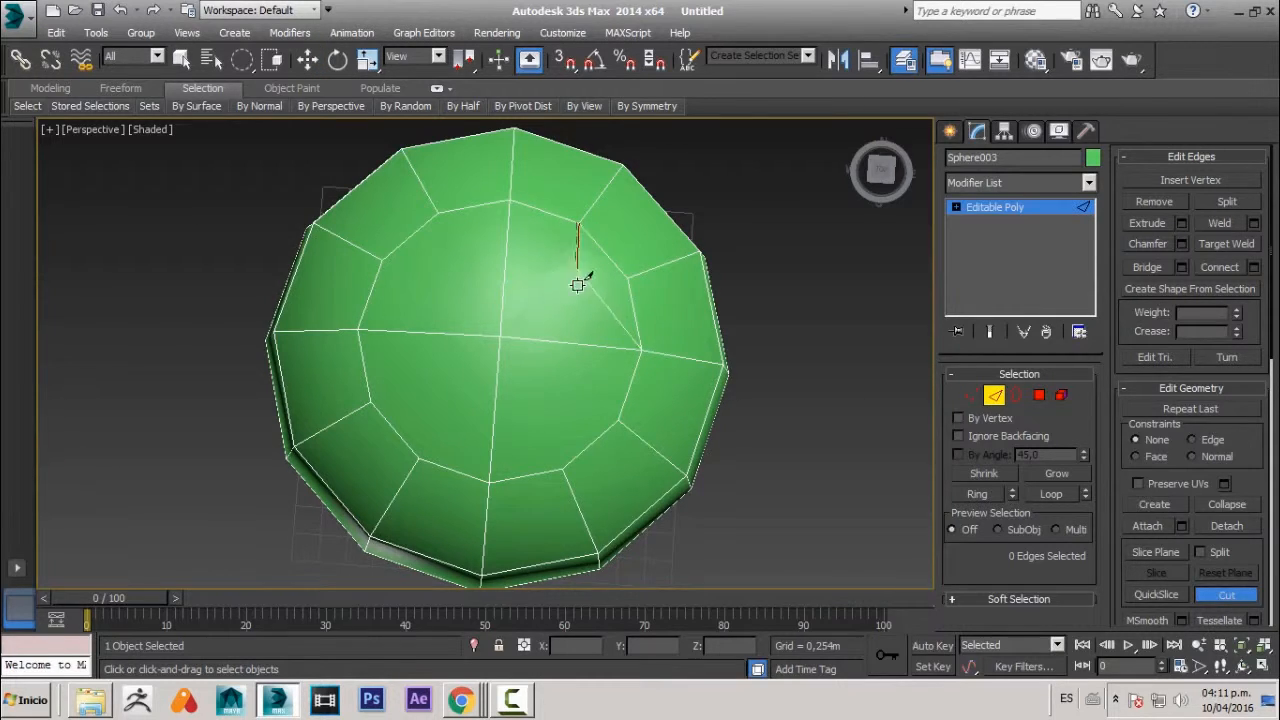
click(563, 466)
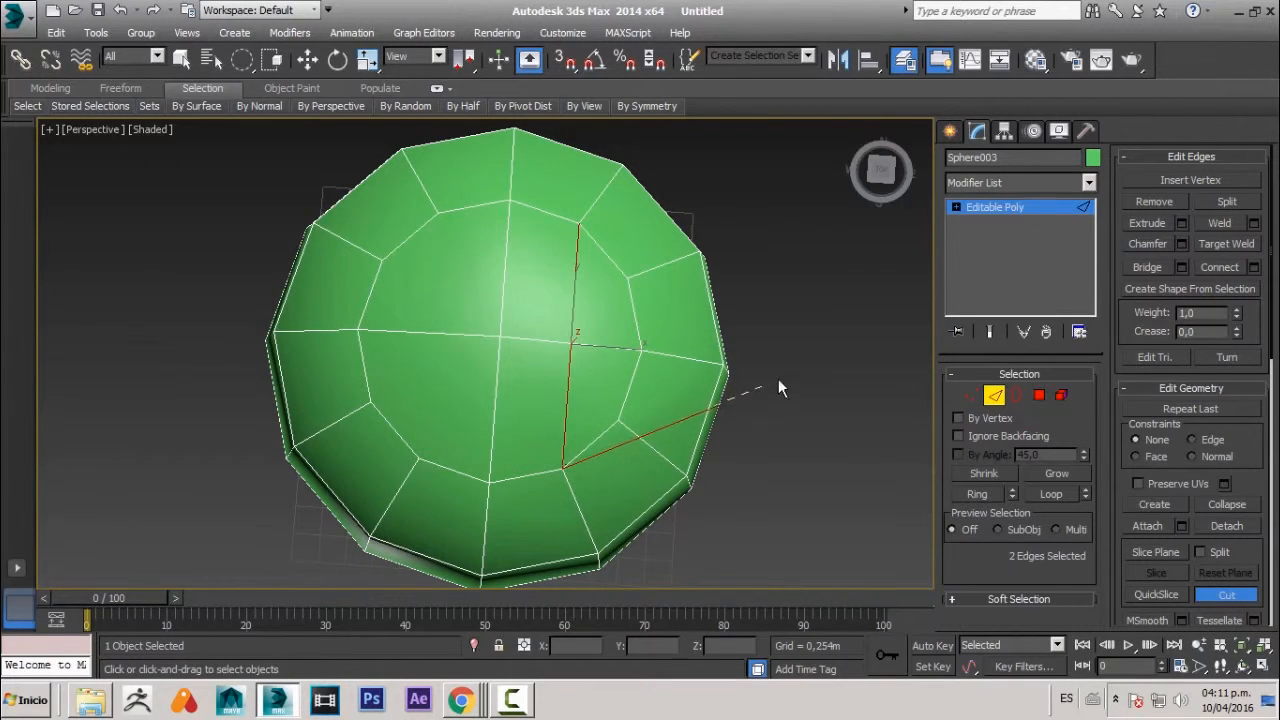
right_click(841, 352)
alt+middle_drag(709, 391, 645, 313)
right_click(768, 265)
click(768, 265)
alt+middle_drag(654, 378, 618, 322)
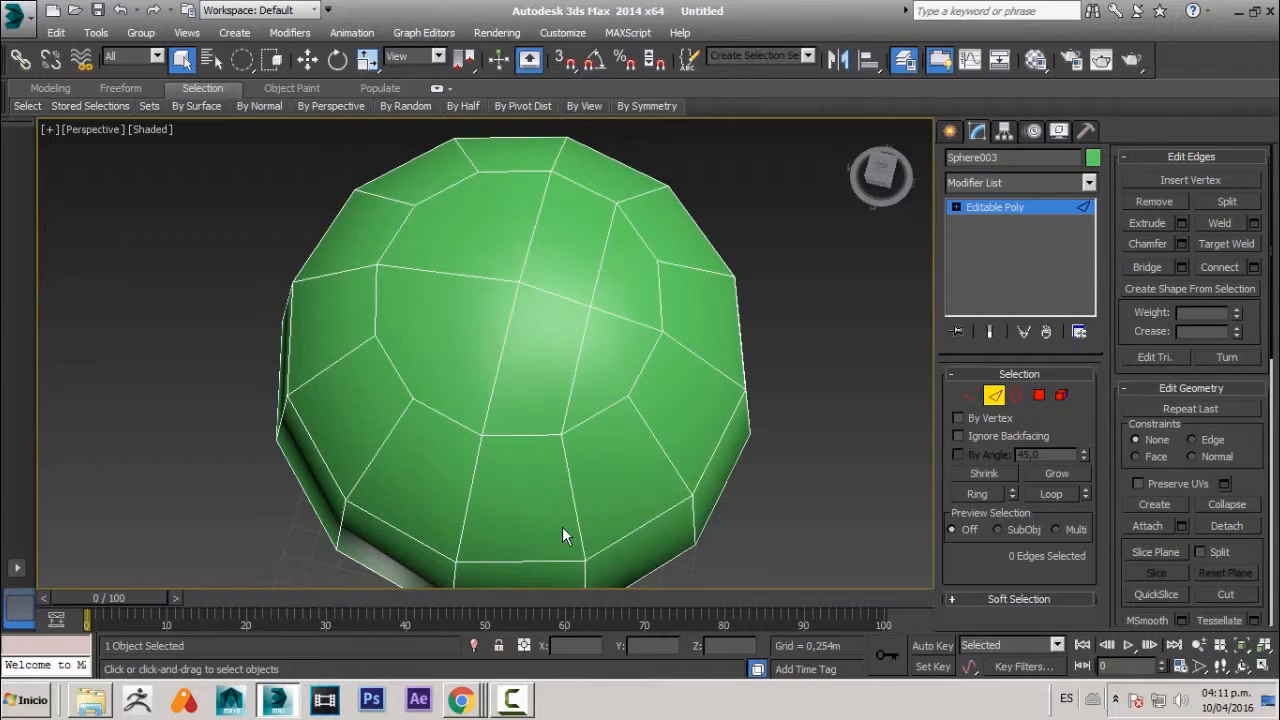
- Cut a matching edge line across the left part of the cap between opposite ring vertices, crossing the side-to-side edge
scroll(569, 461, down, 3)
alt+middle_drag(569, 461, 572, 307)
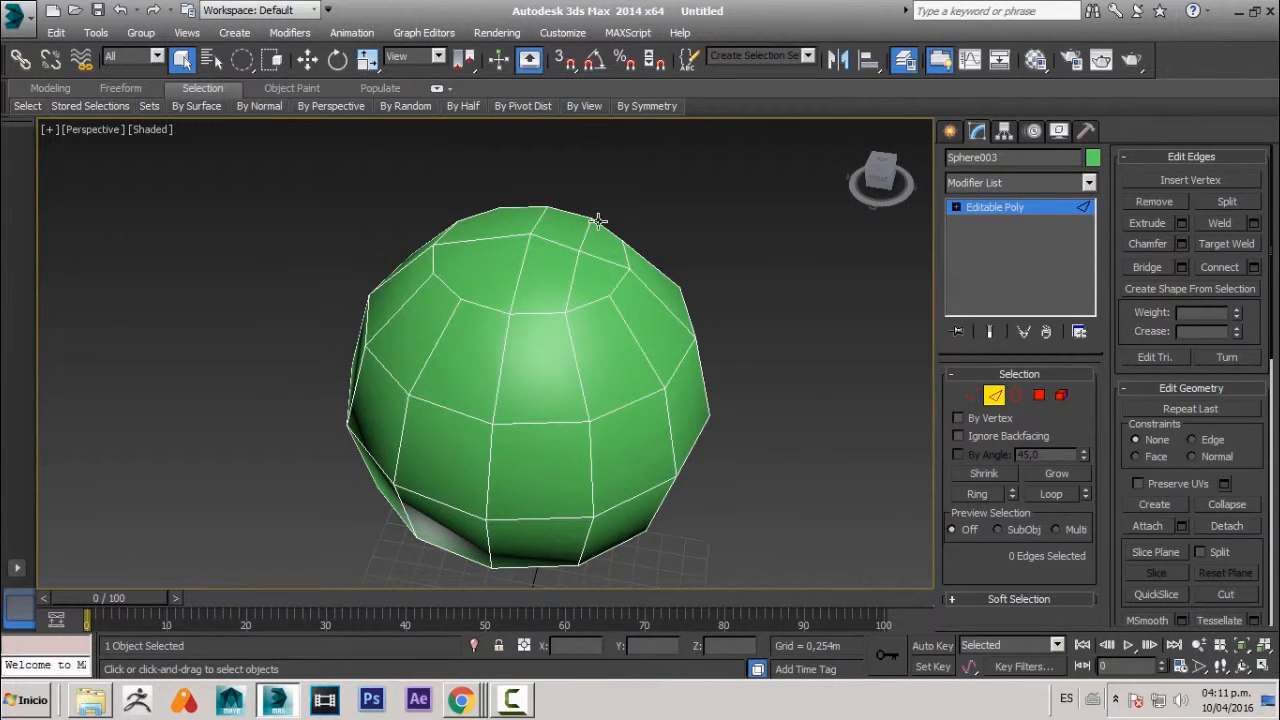
alt+middle_drag(542, 402, 529, 323)
alt+middle_drag(623, 337, 538, 425)
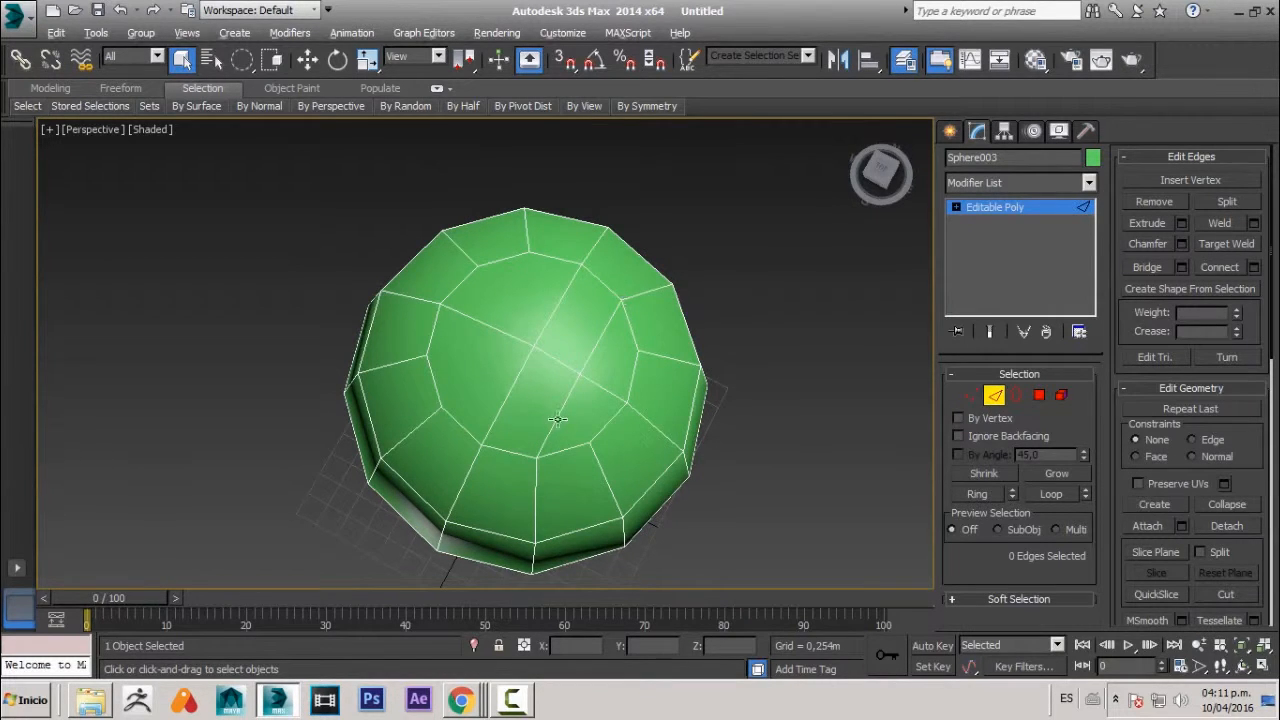
alt+middle_drag(622, 298, 613, 456)
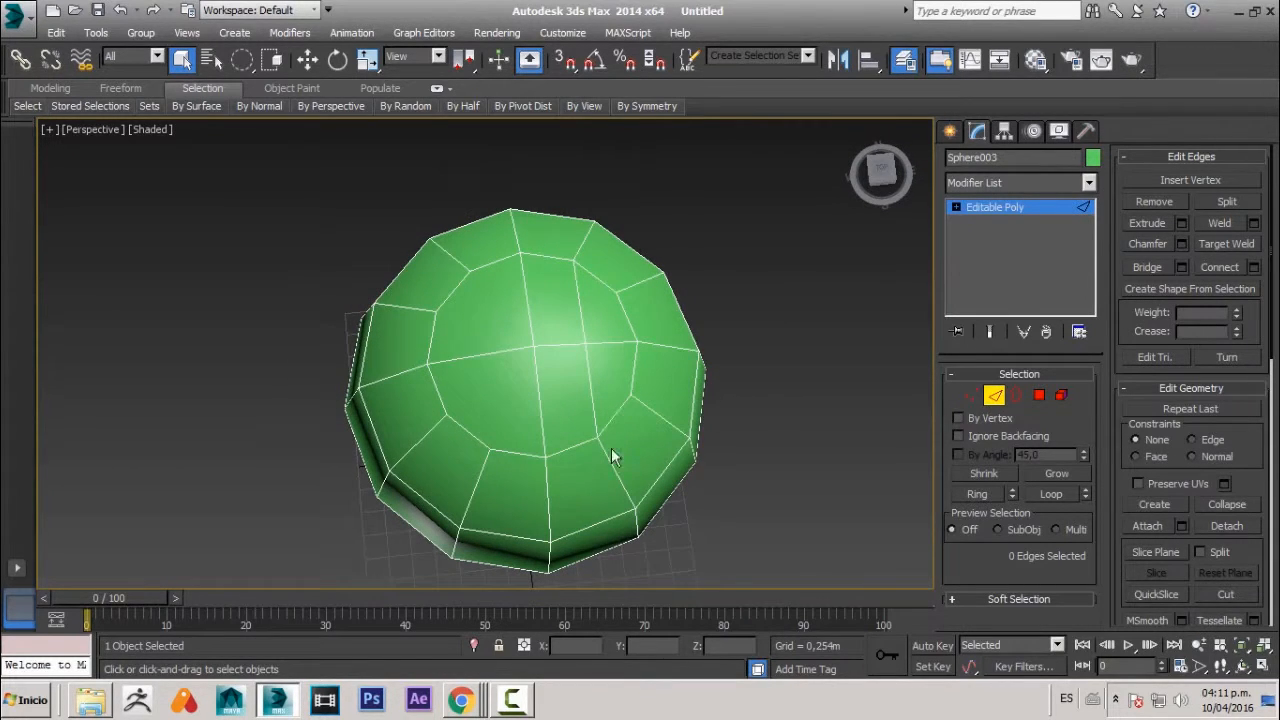
click(1228, 596)
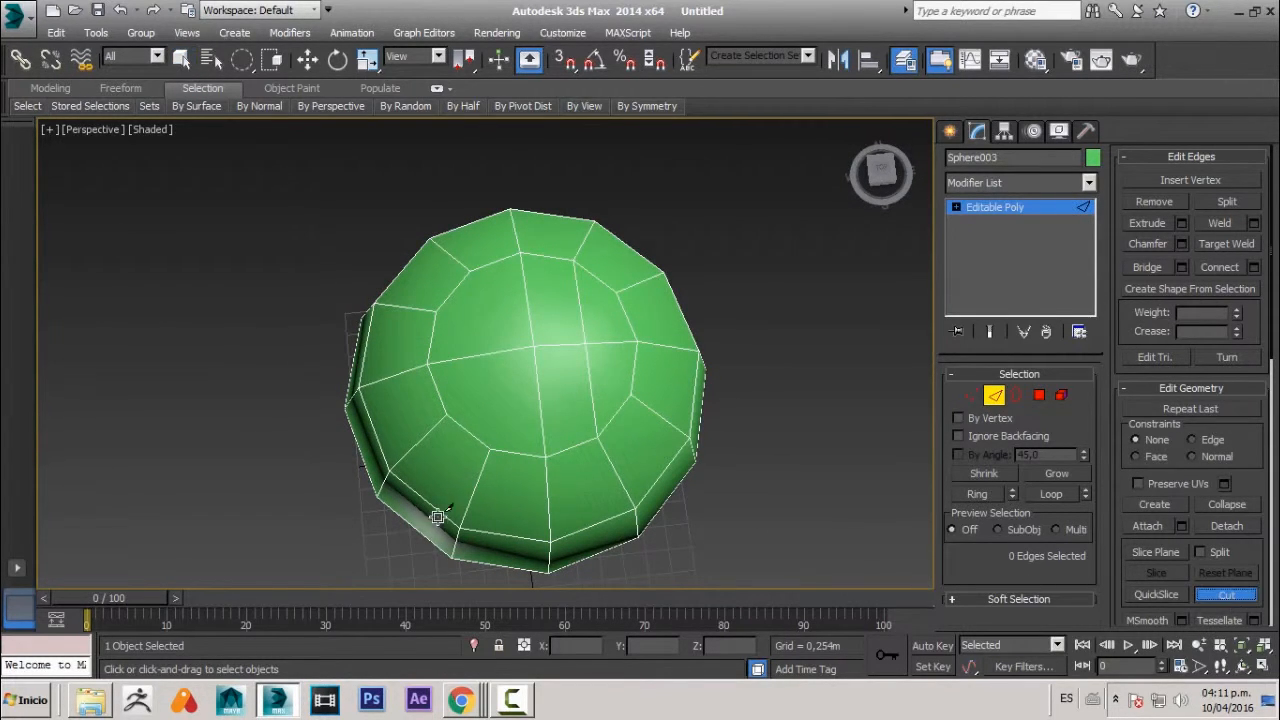
click(471, 259)
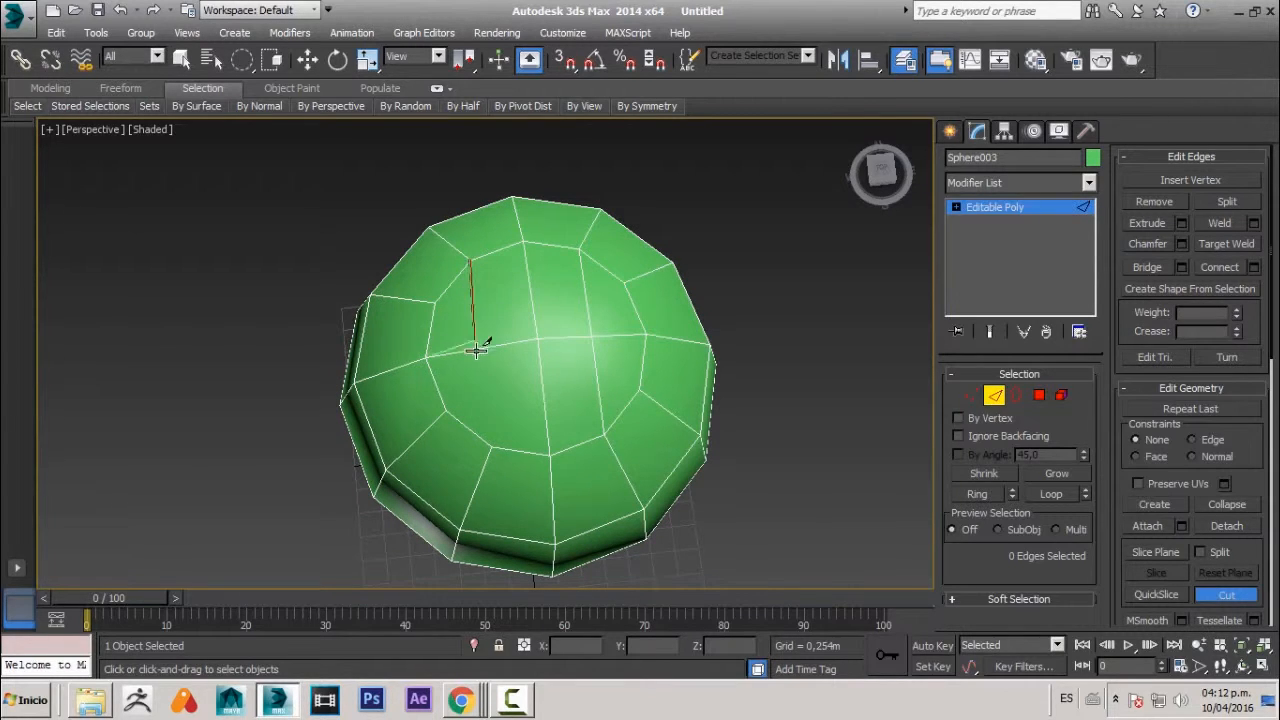
click(492, 444)
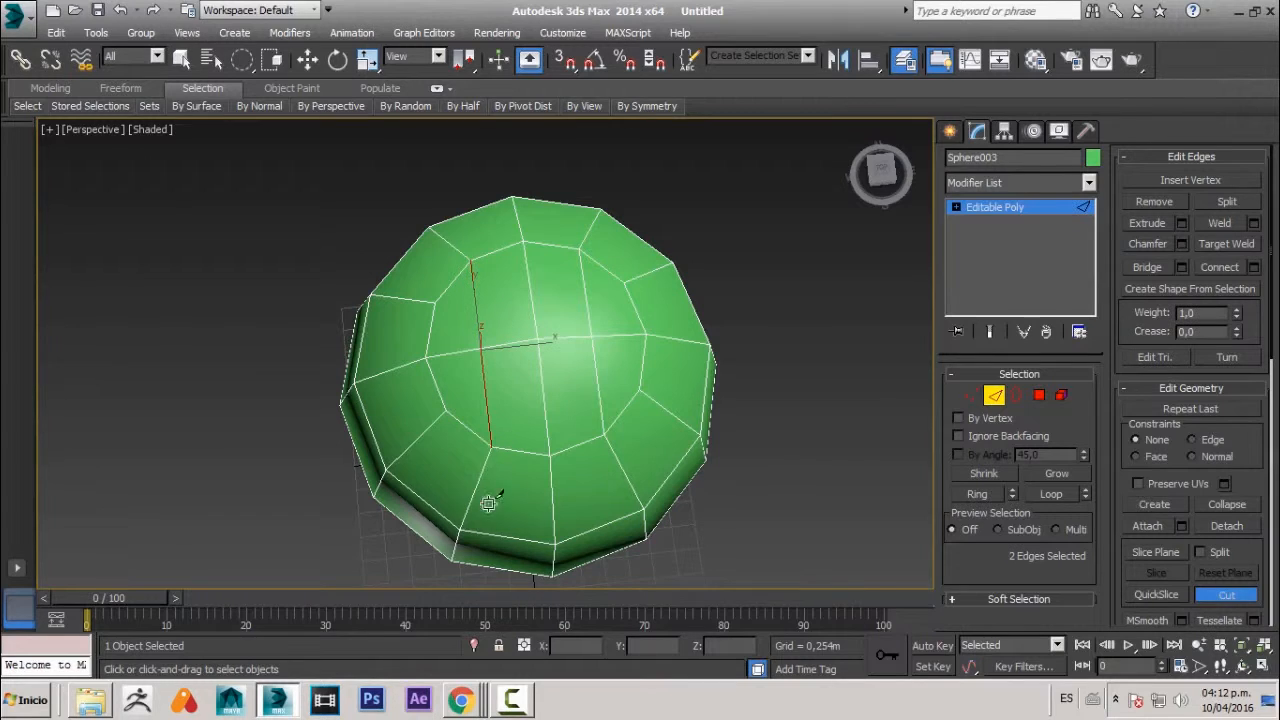
right_click(386, 460)
alt+middle_drag(675, 481, 769, 404)
right_click(769, 403)
click(771, 366)
- Examine the sphere's rebuilt cap topology from above, obliquely and from the front
scroll(771, 366, down, 2)
alt+middle_drag(822, 443, 792, 484)
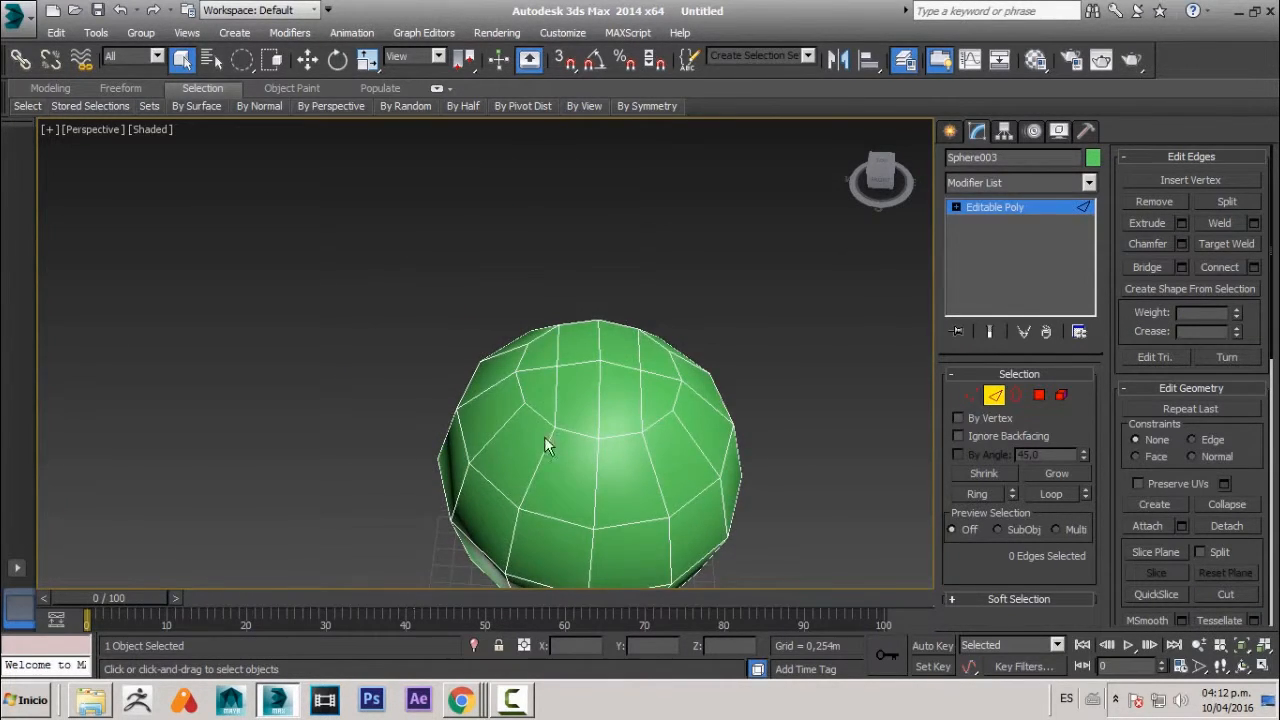
alt+middle_drag(544, 444, 547, 363)
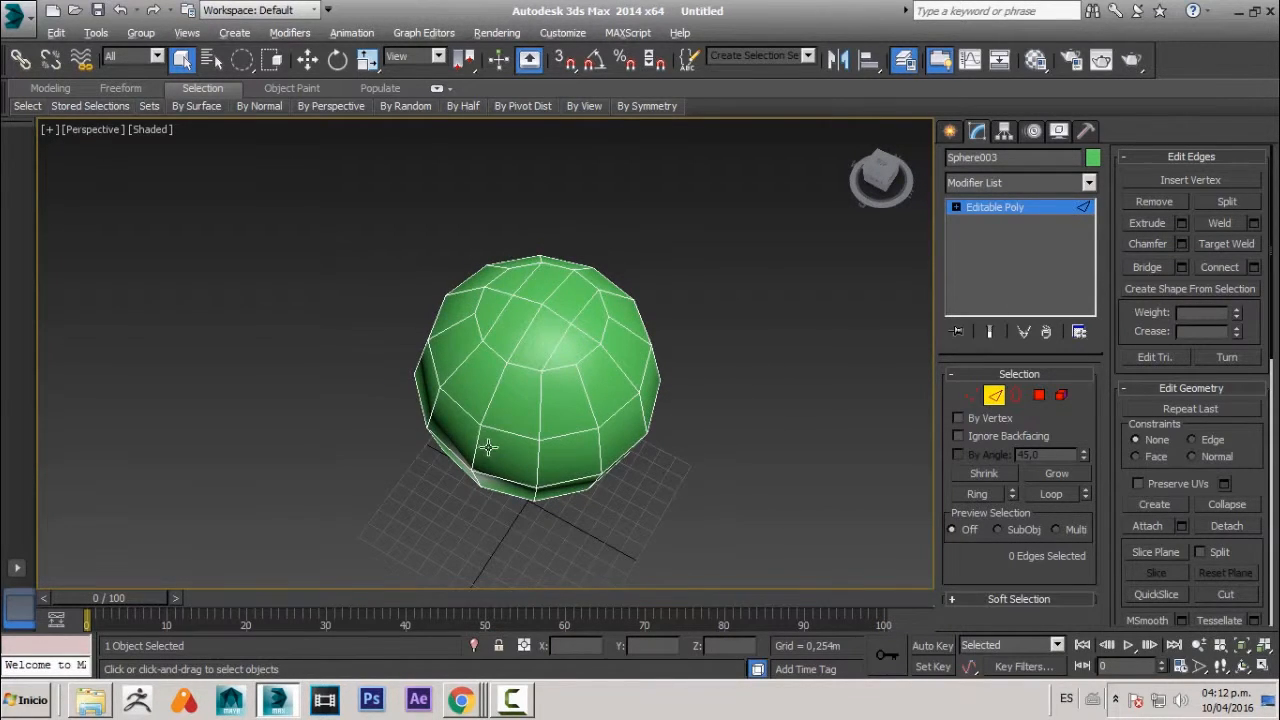
alt+middle_drag(488, 447, 521, 388)
alt+middle_drag(686, 450, 529, 495)
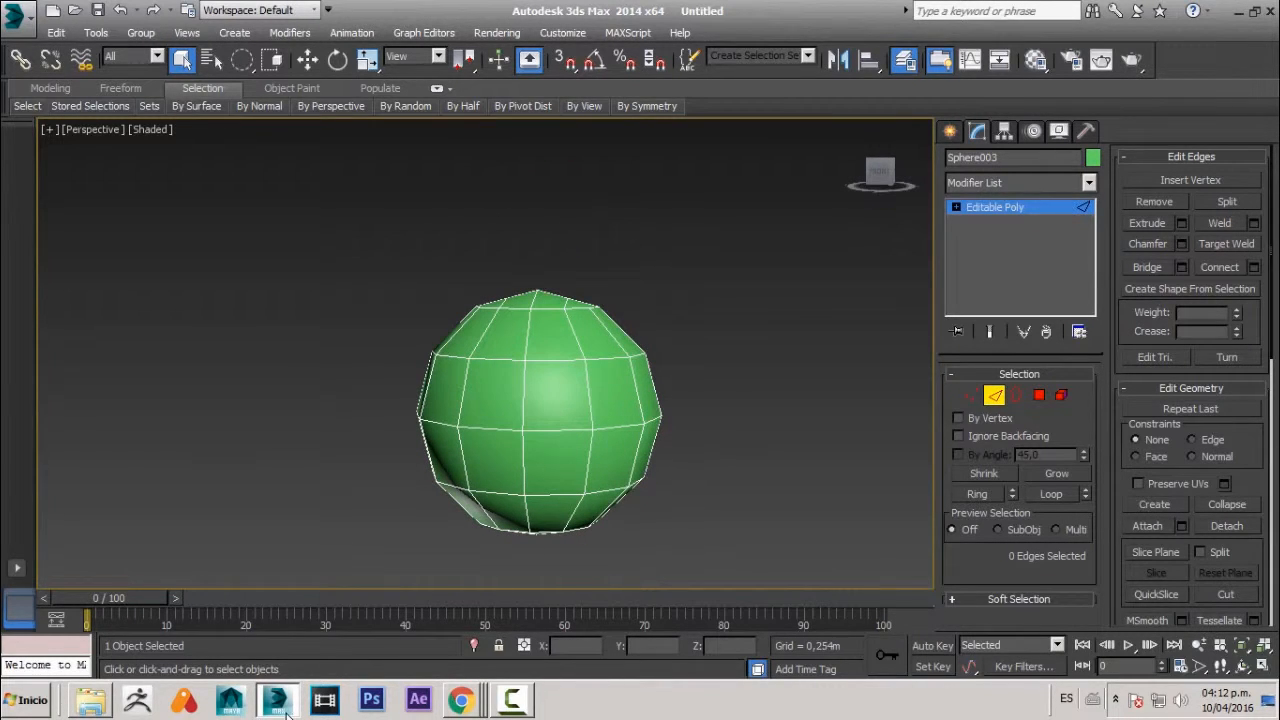
scroll(503, 467, up, 3)
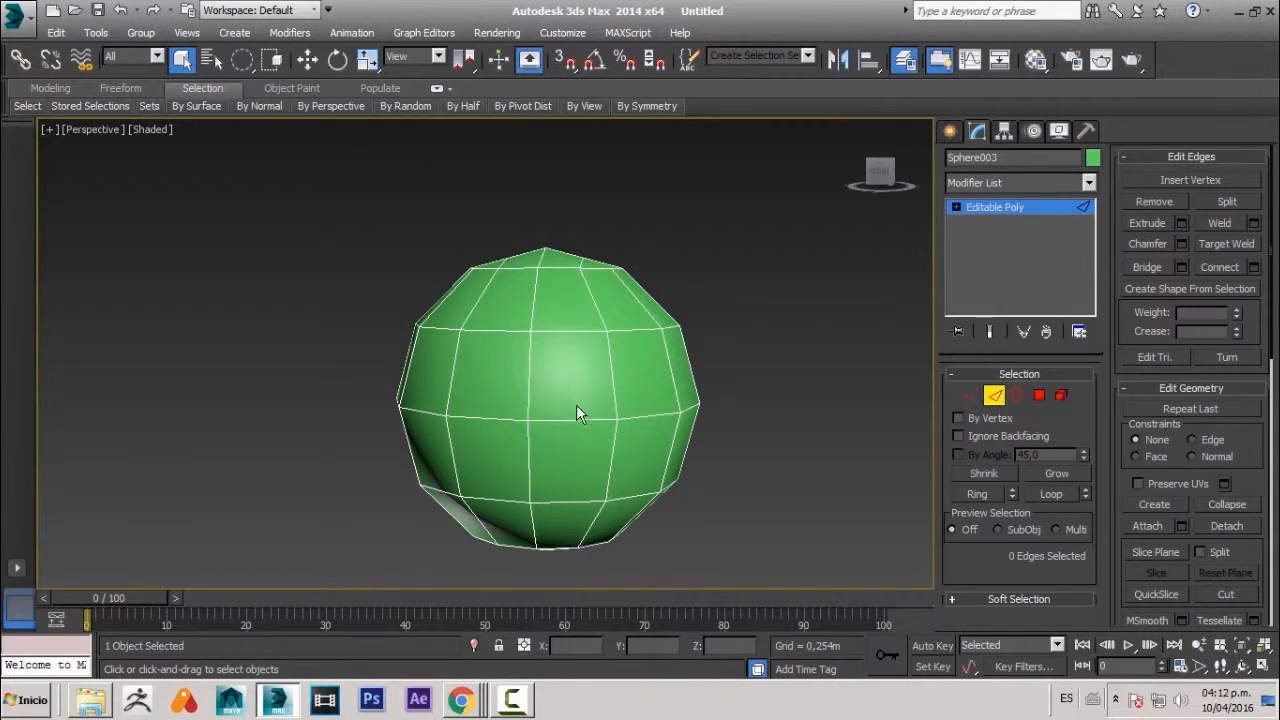
- At polygon level, select the eight front polygons in the two rows above and below the sphere's equator
click(1040, 396)
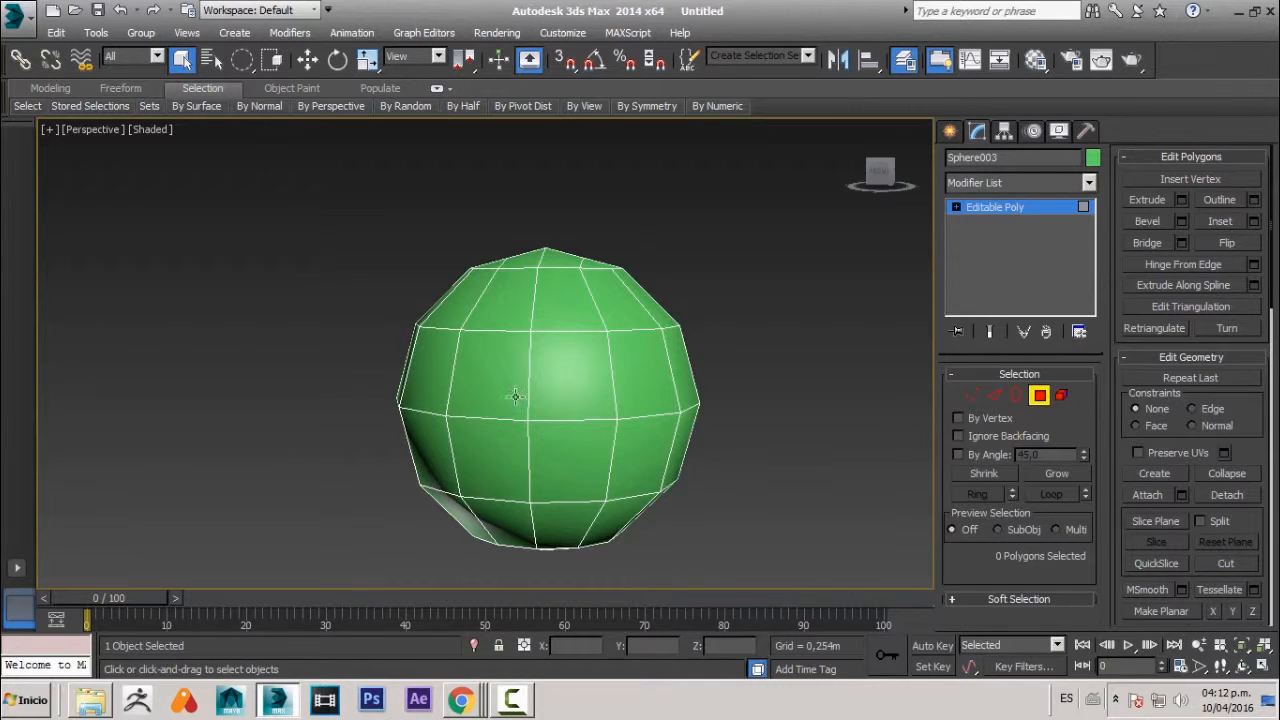
click(589, 371)
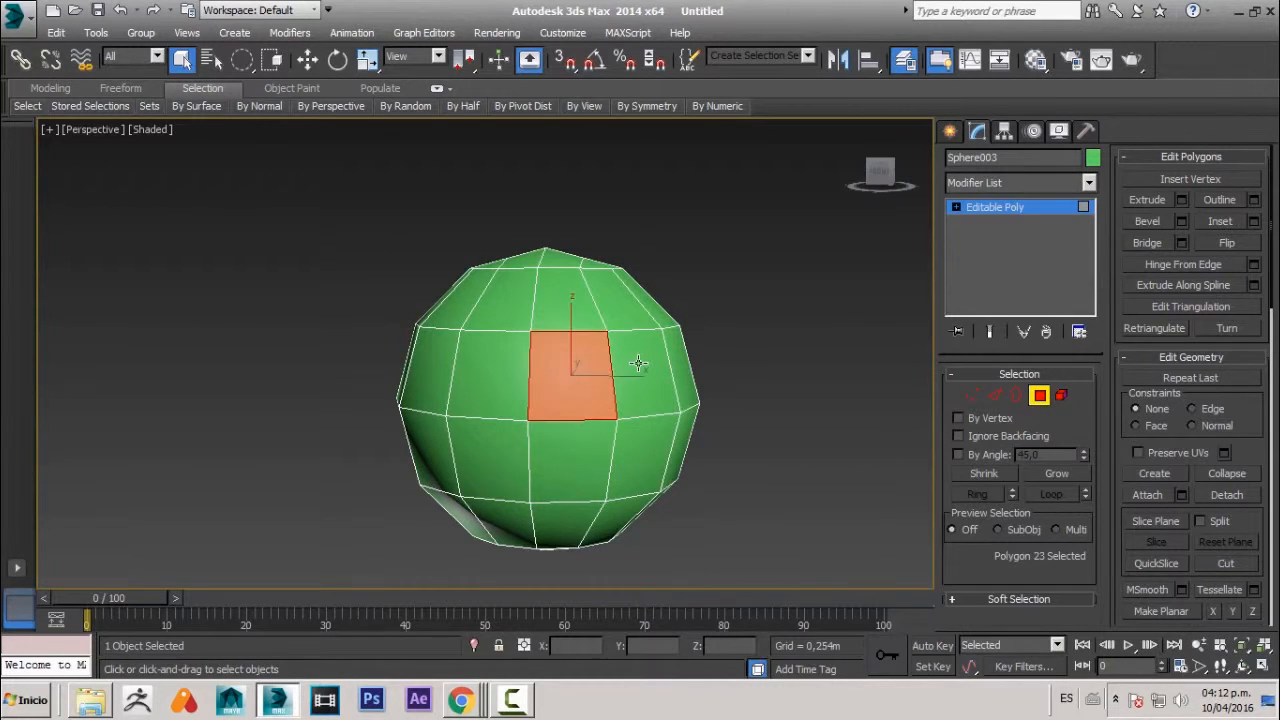
ctrl+click(639, 363)
ctrl+click(645, 444)
ctrl+click(563, 454)
ctrl+click(484, 391)
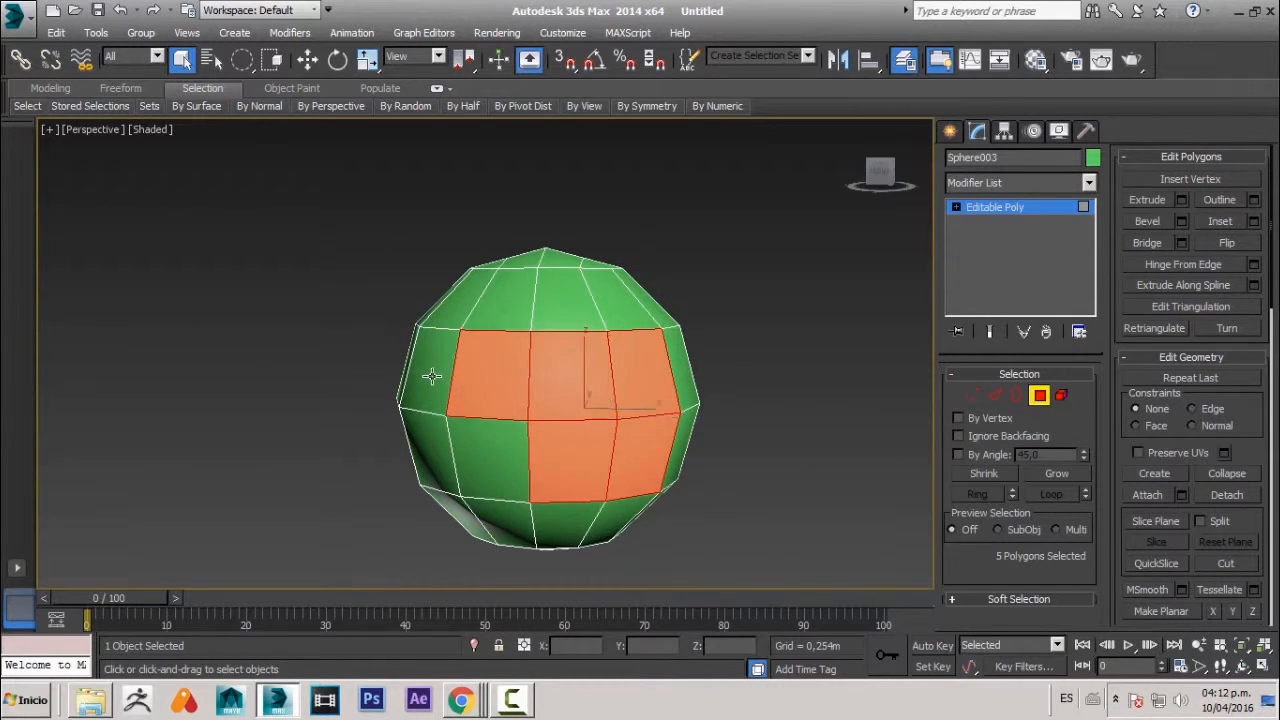
ctrl+click(432, 376)
ctrl+click(435, 449)
ctrl+click(486, 453)
scroll(622, 324, down, 1)
scroll(607, 422, down, 1)
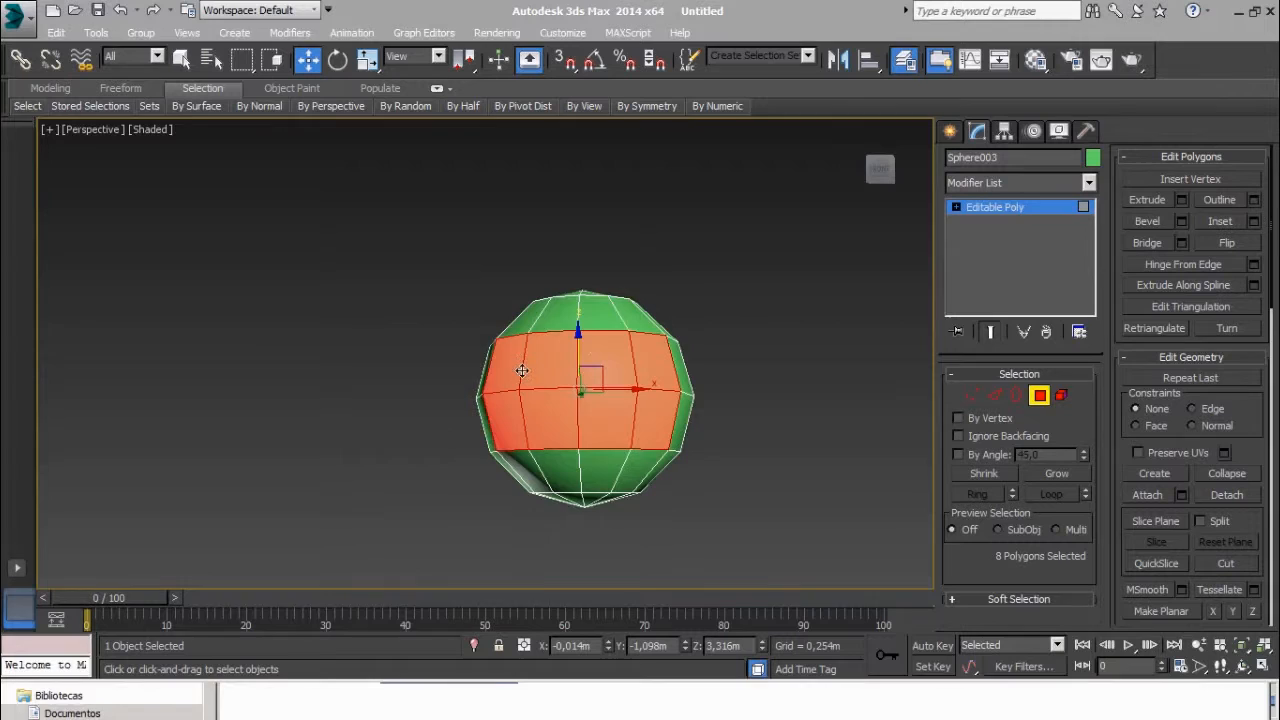
- Select all polygons of the sphere's left half in front view and delete them
alt+middle_drag(530, 376, 596, 360)
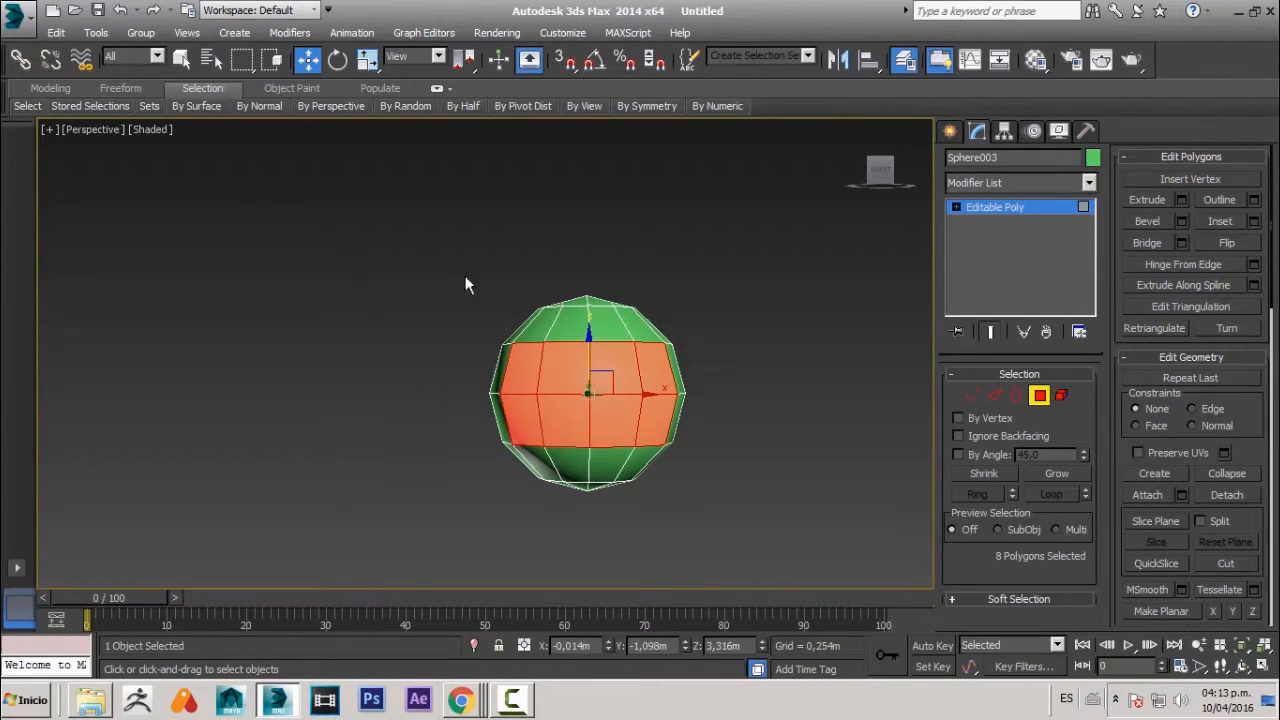
alt+middle_drag(522, 312, 521, 315)
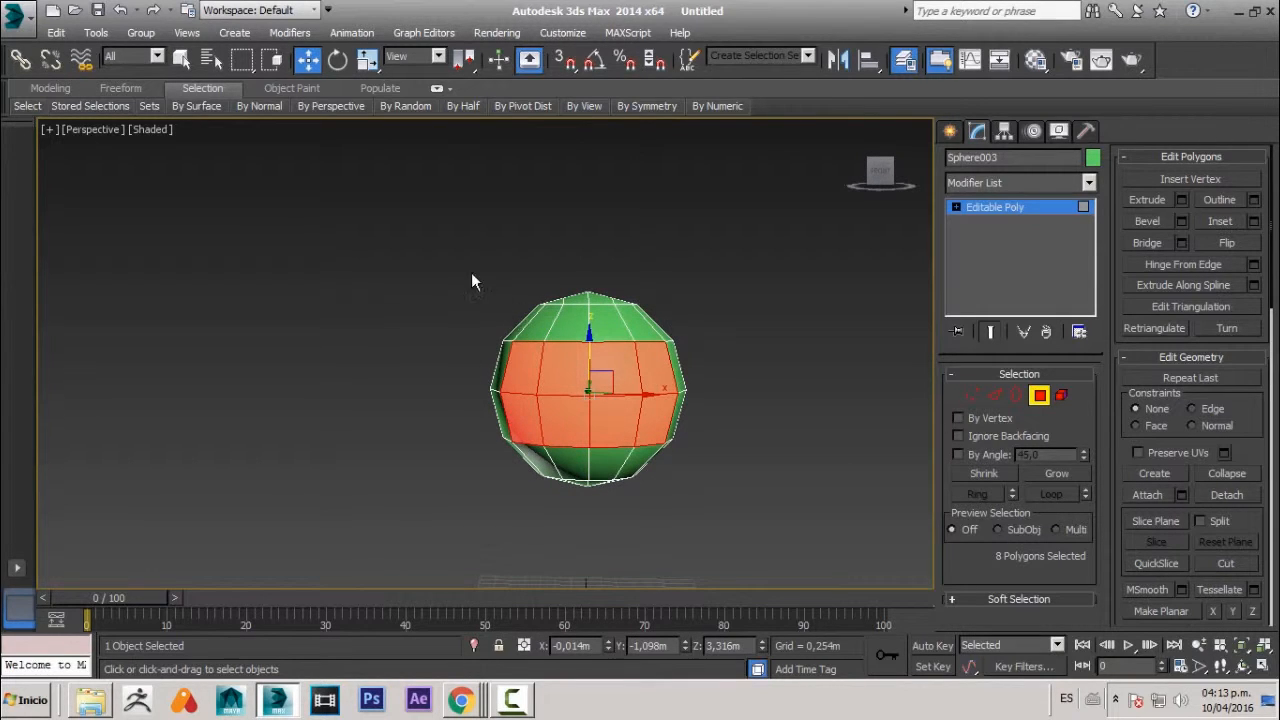
drag(575, 605, 581, 626)
alt+middle_drag(581, 626, 531, 271)
mouse_move(519, 331)
middle_down()
mouse_move(511, 287)
mouse_move(530, 333)
middle_up()
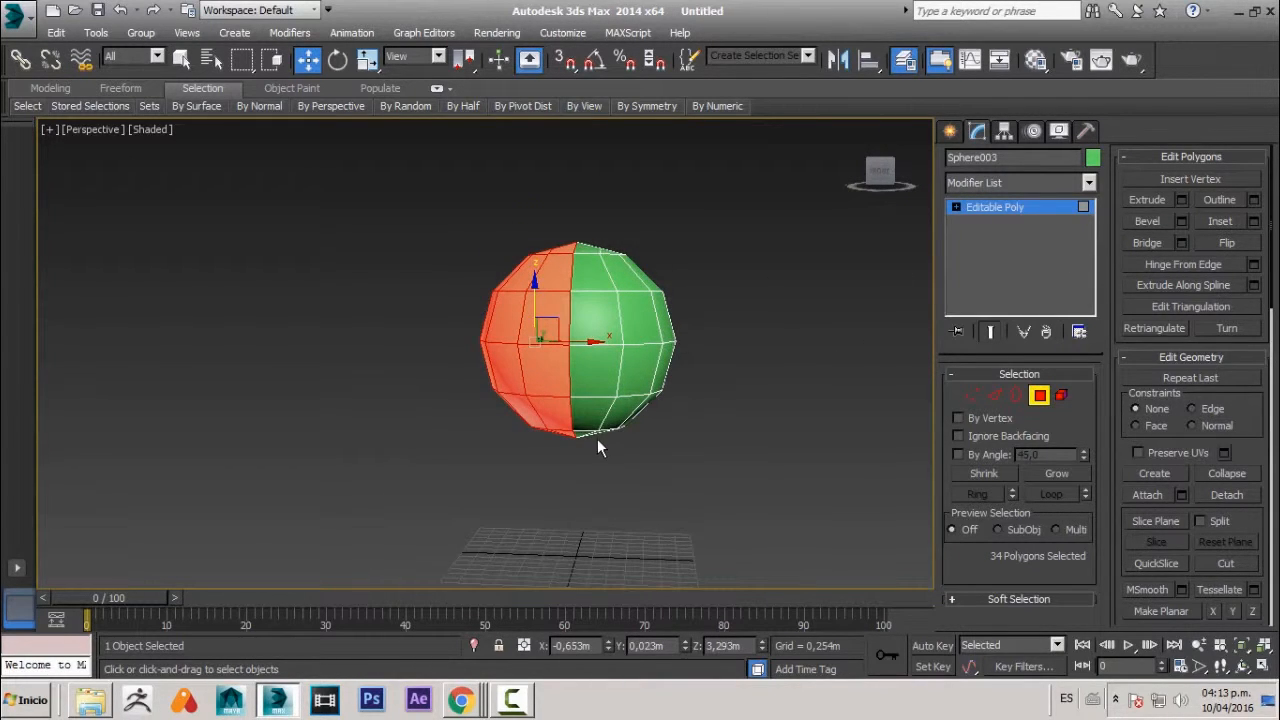
key(Delete)
- Apply a Symmetry modifier to the remaining half sphere, mirroring it on the X axis
click(1061, 395)
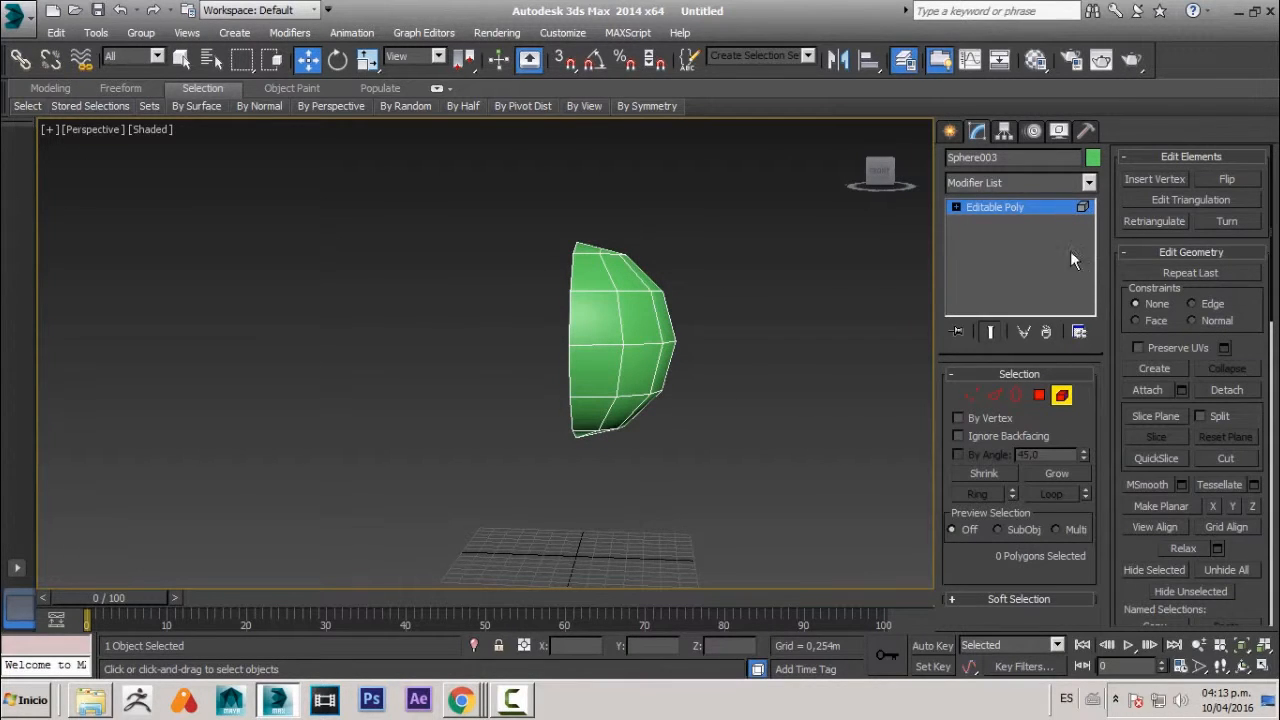
click(1013, 185)
text(sy)
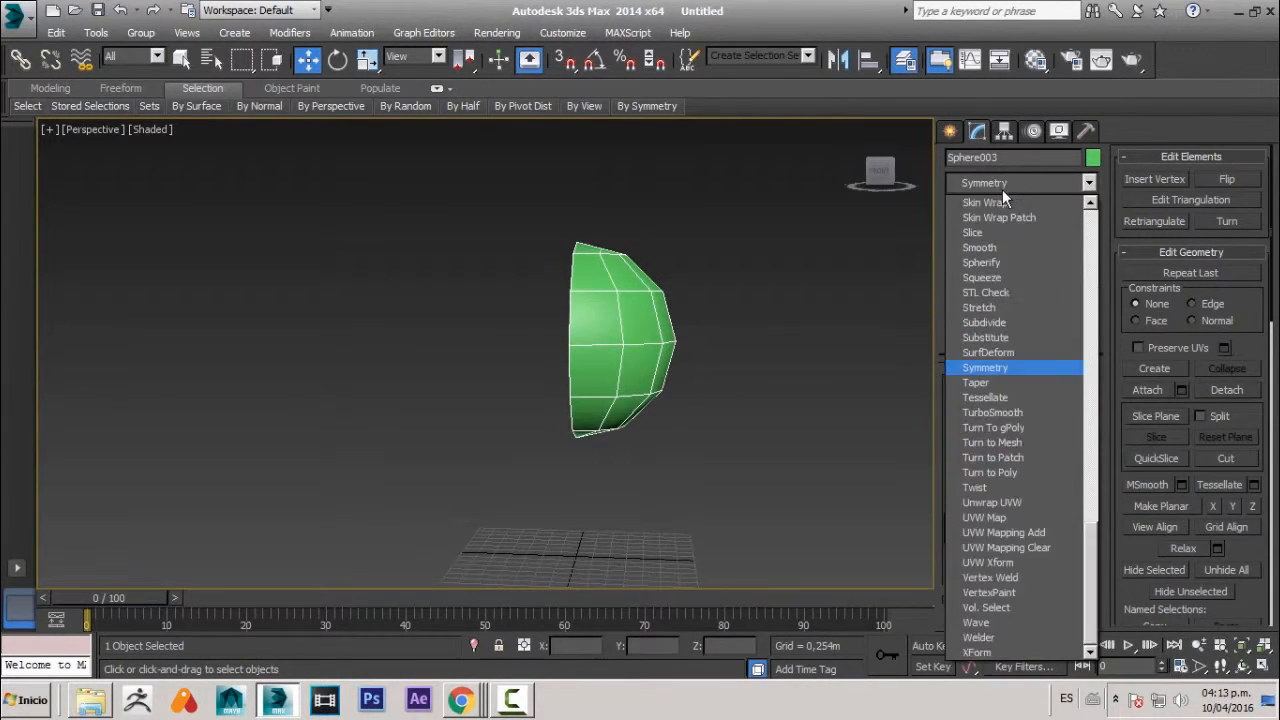
click(985, 367)
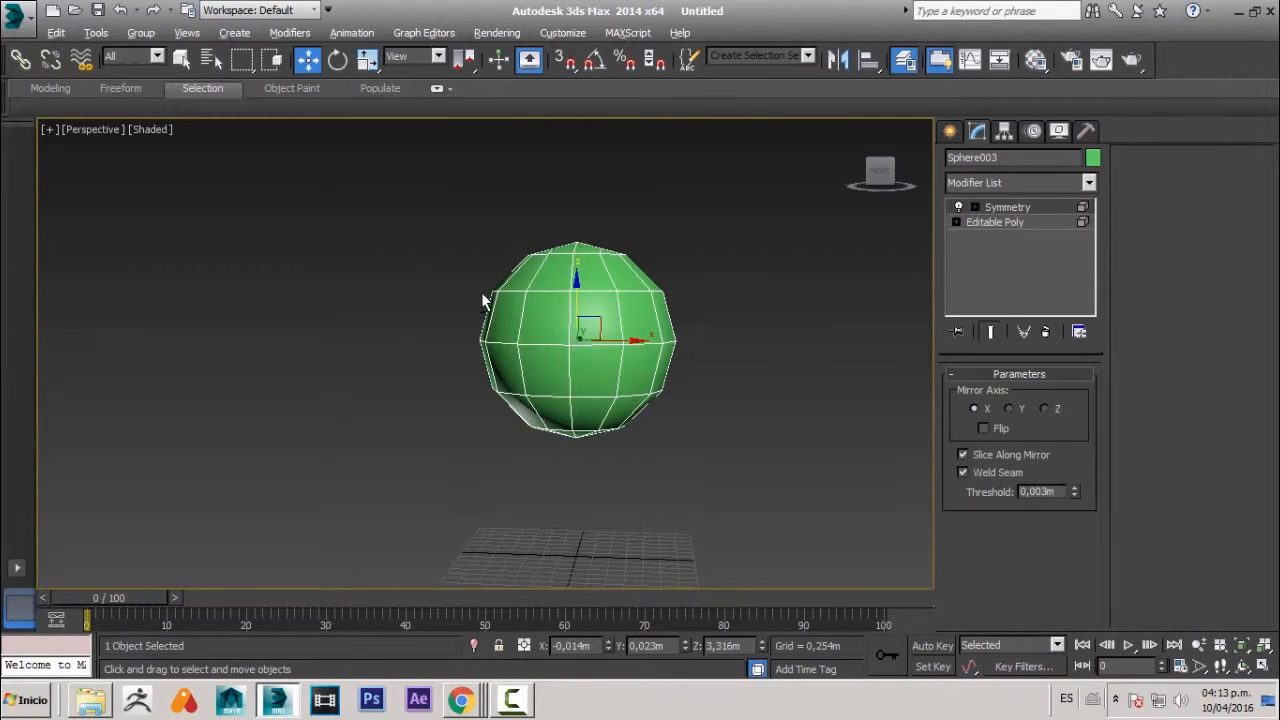
- Return to the Editable Poly level beneath the Symmetry modifier and show the mirrored end result while editing
alt+middle_drag(482, 295, 675, 278)
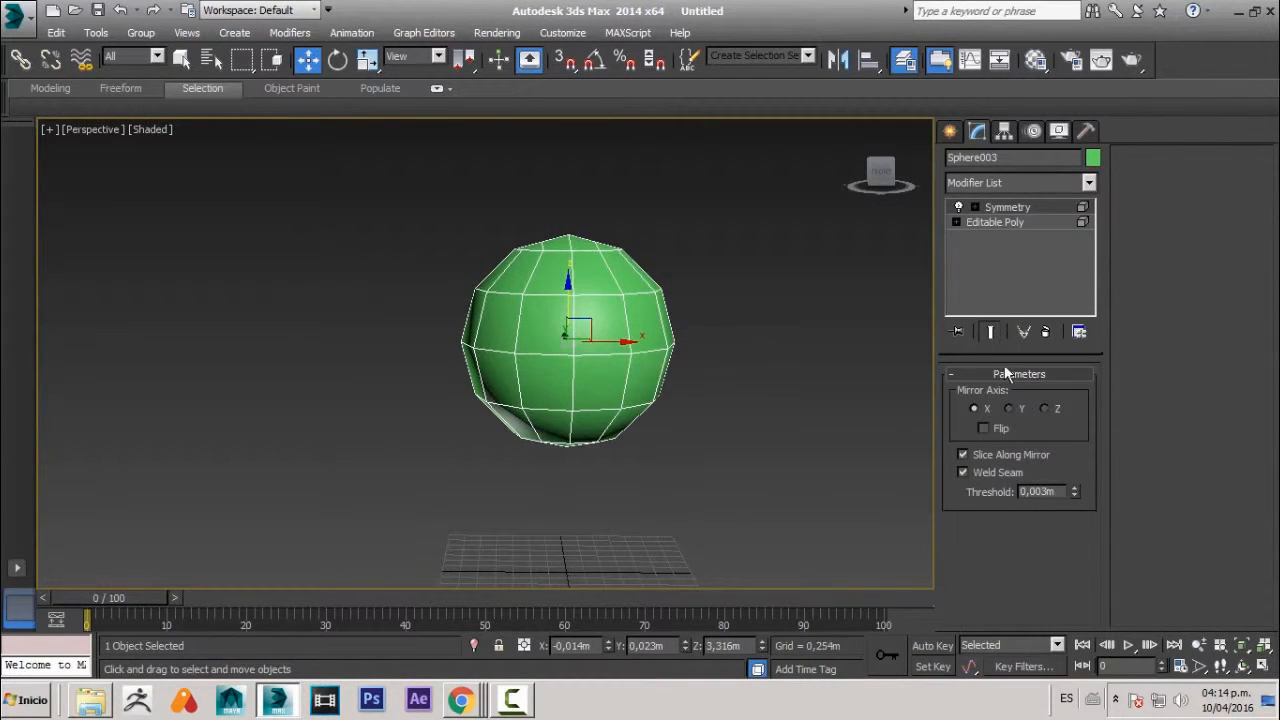
click(1027, 220)
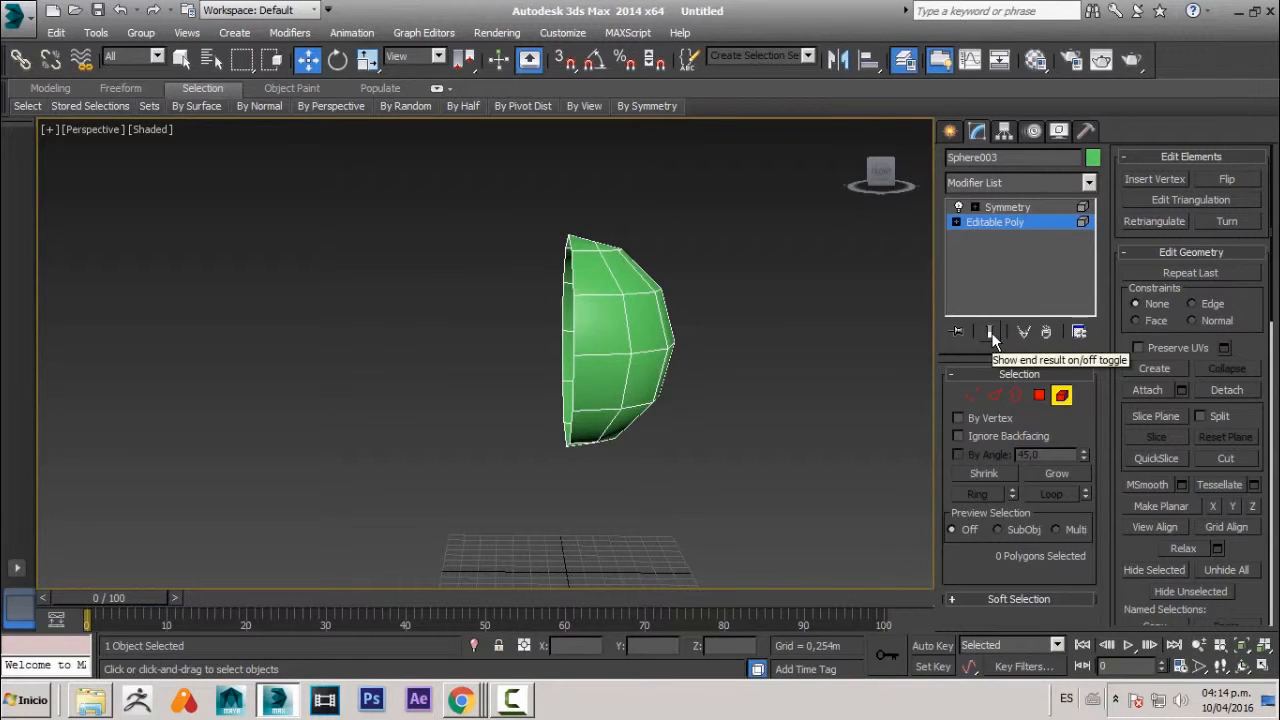
click(990, 334)
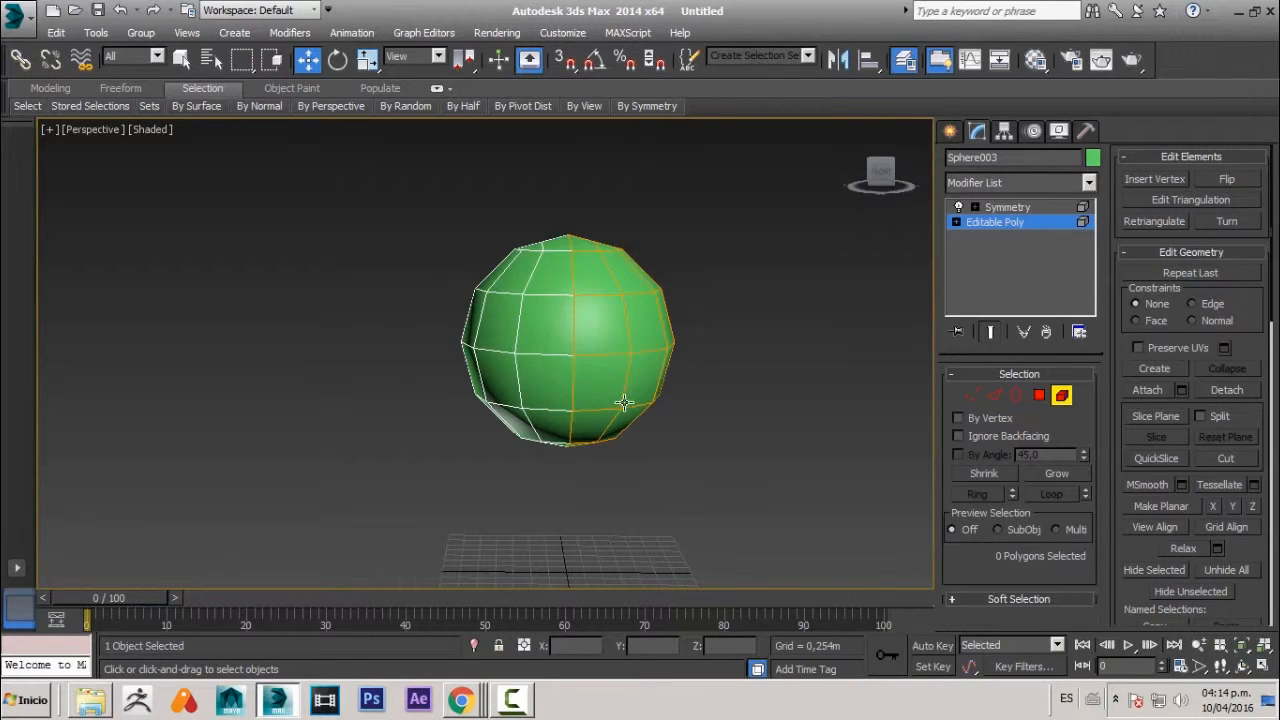
alt+middle_drag(624, 402, 591, 406)
scroll(595, 372, up, 1)
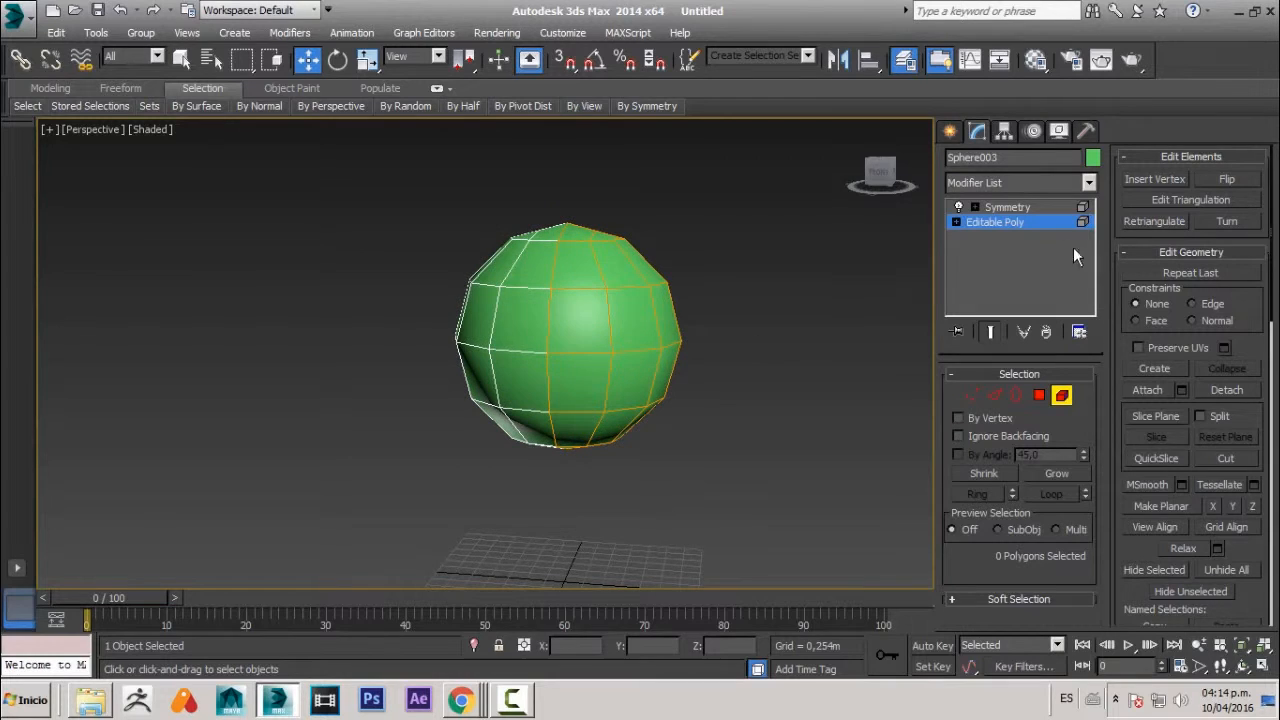
- At polygon level, select the four front polygons beside the mirror seam, two above and two below the equator
click(1036, 398)
click(582, 332)
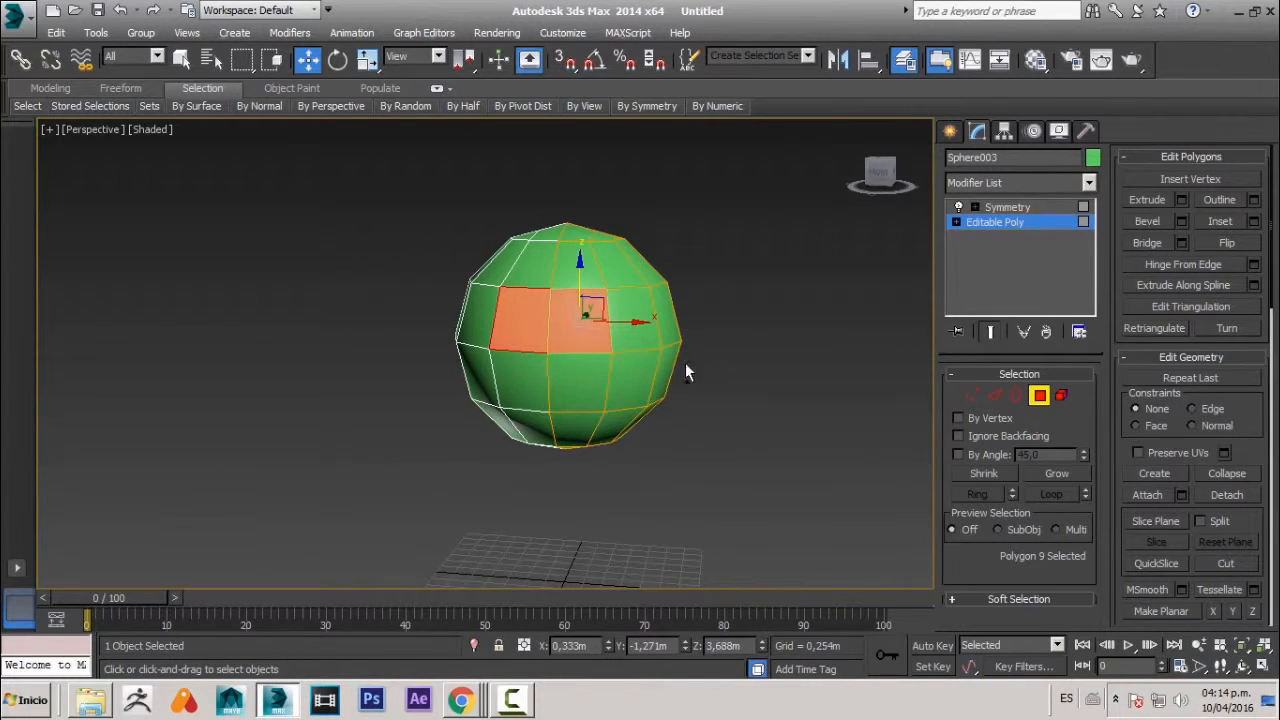
scroll(685, 372, up, 2)
ctrl+click(646, 333)
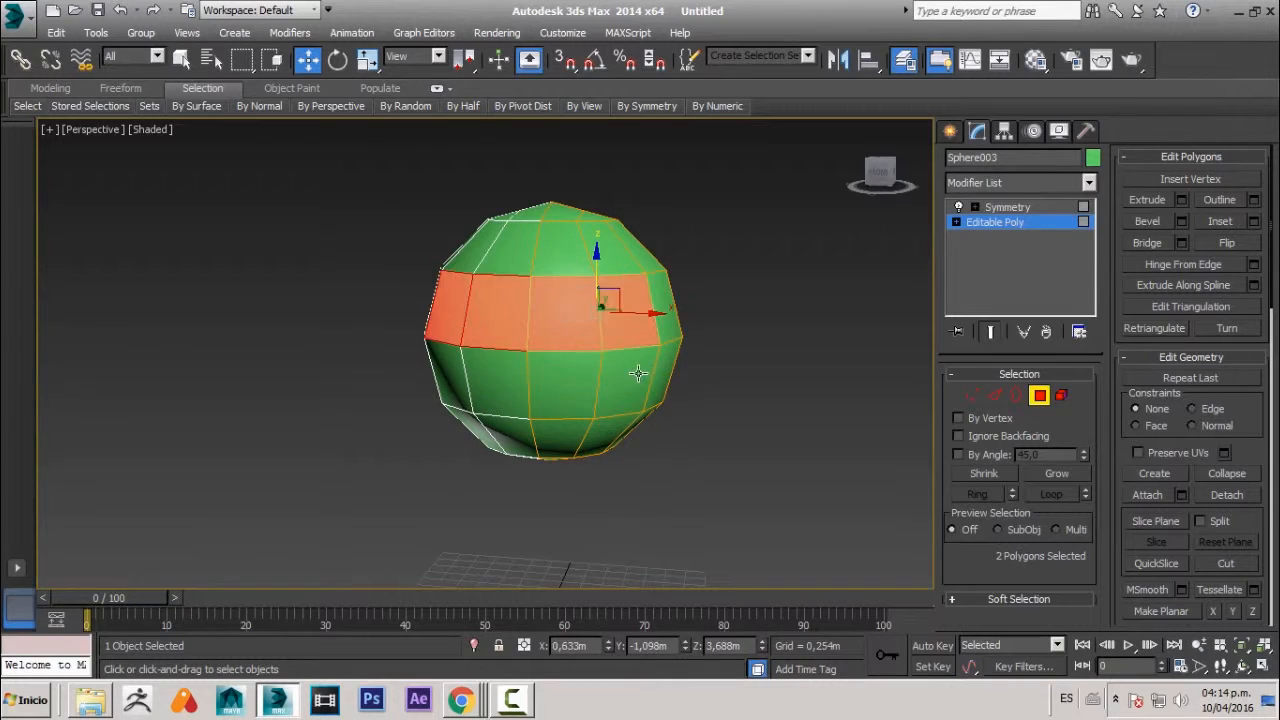
ctrl+click(634, 374)
ctrl+click(591, 372)
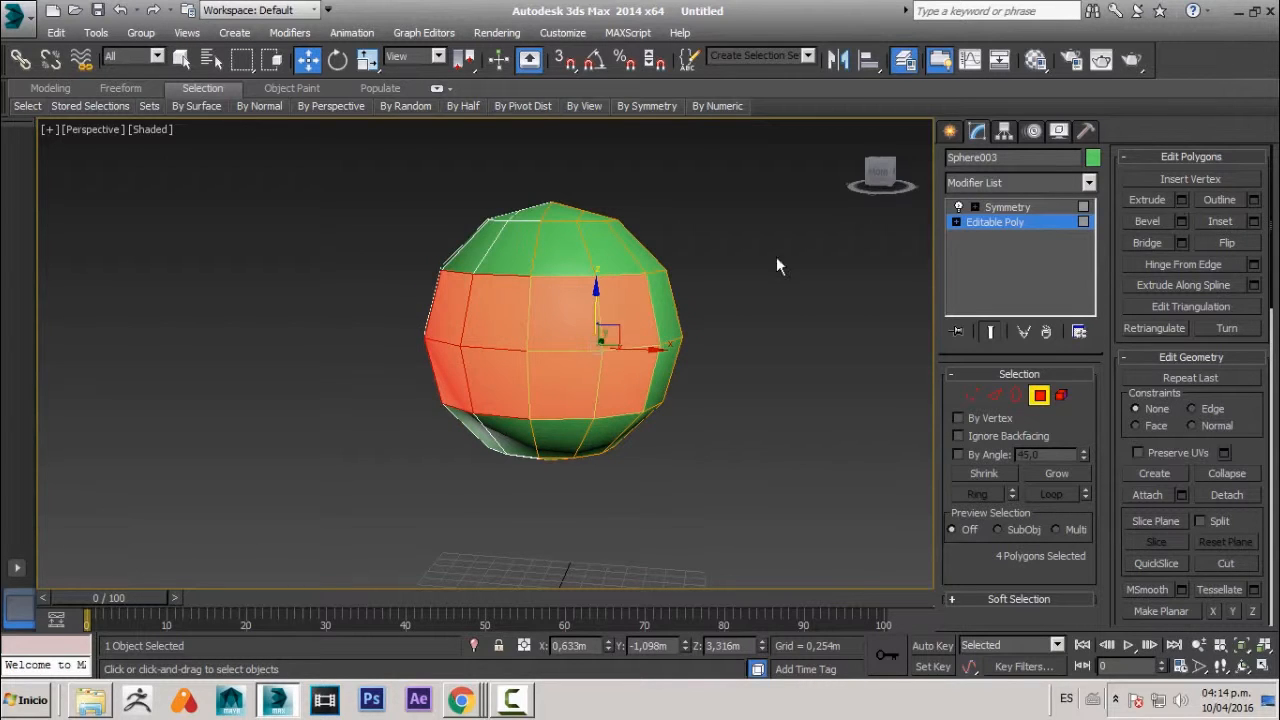
- Inset the four selected front polygons as a group to form an eye outline with a narrow border
scroll(534, 266, up, 3)
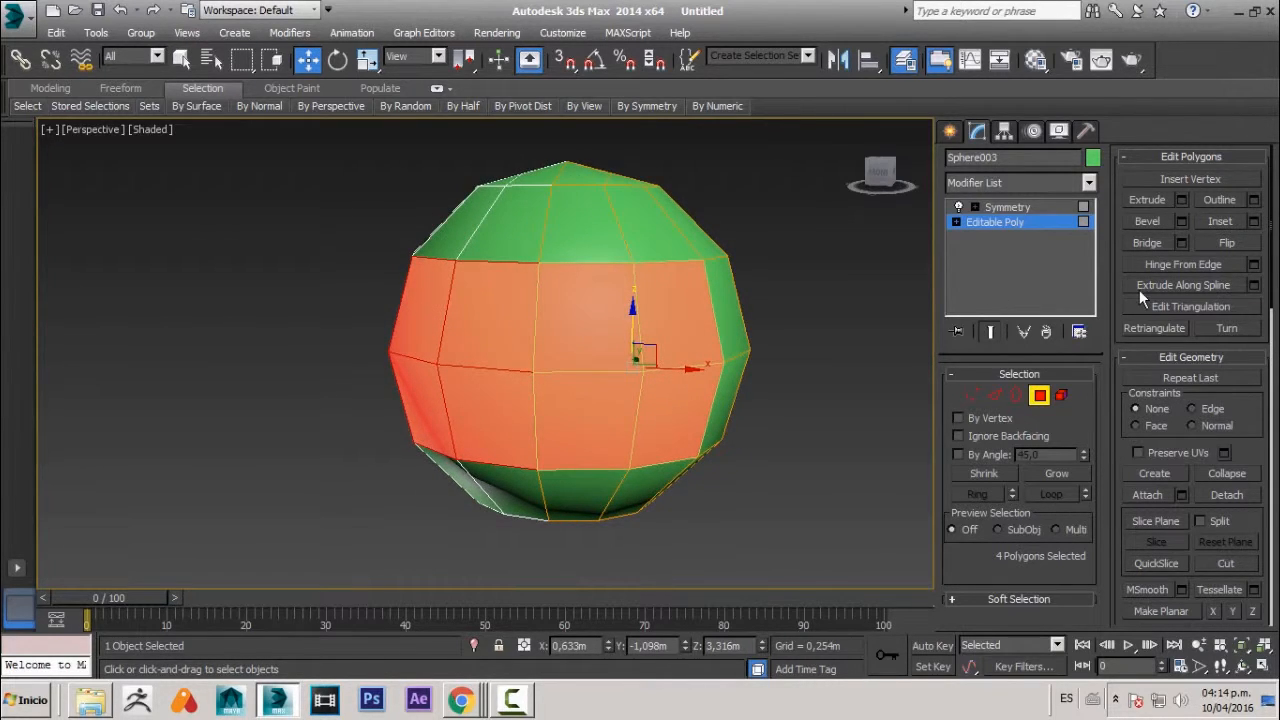
middle_drag(598, 430, 584, 424)
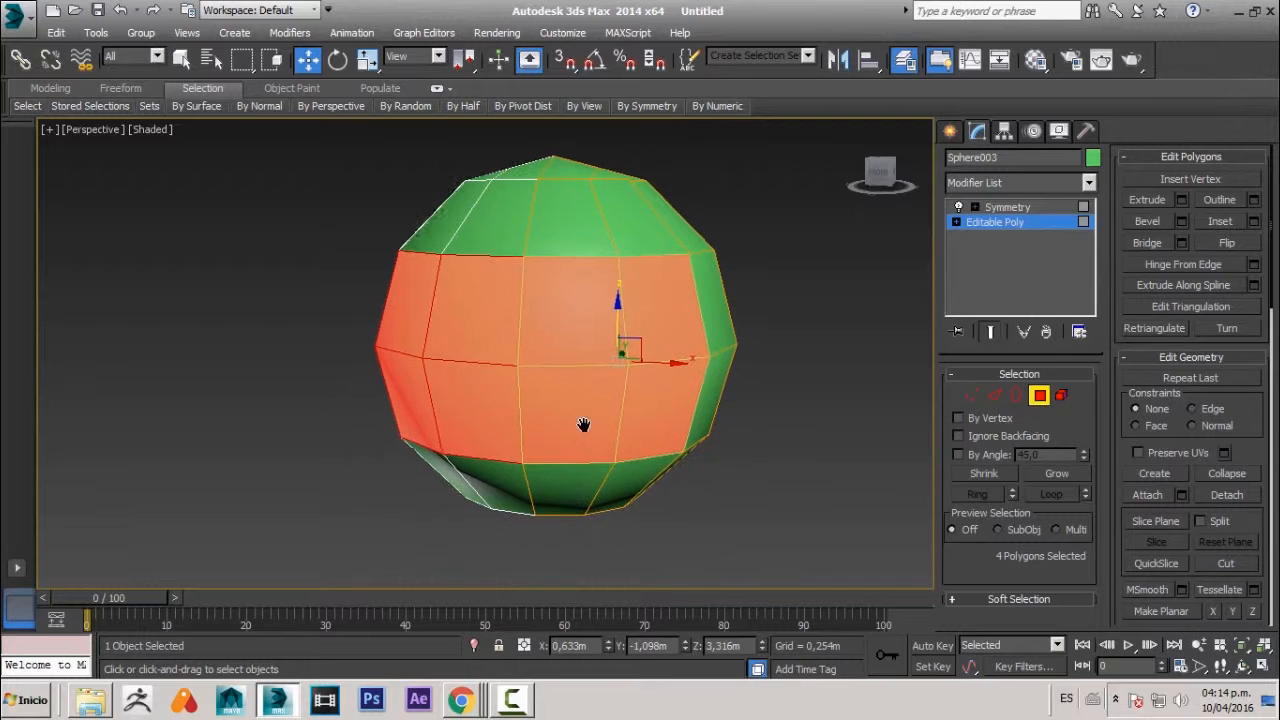
click(1222, 221)
drag(651, 349, 627, 382)
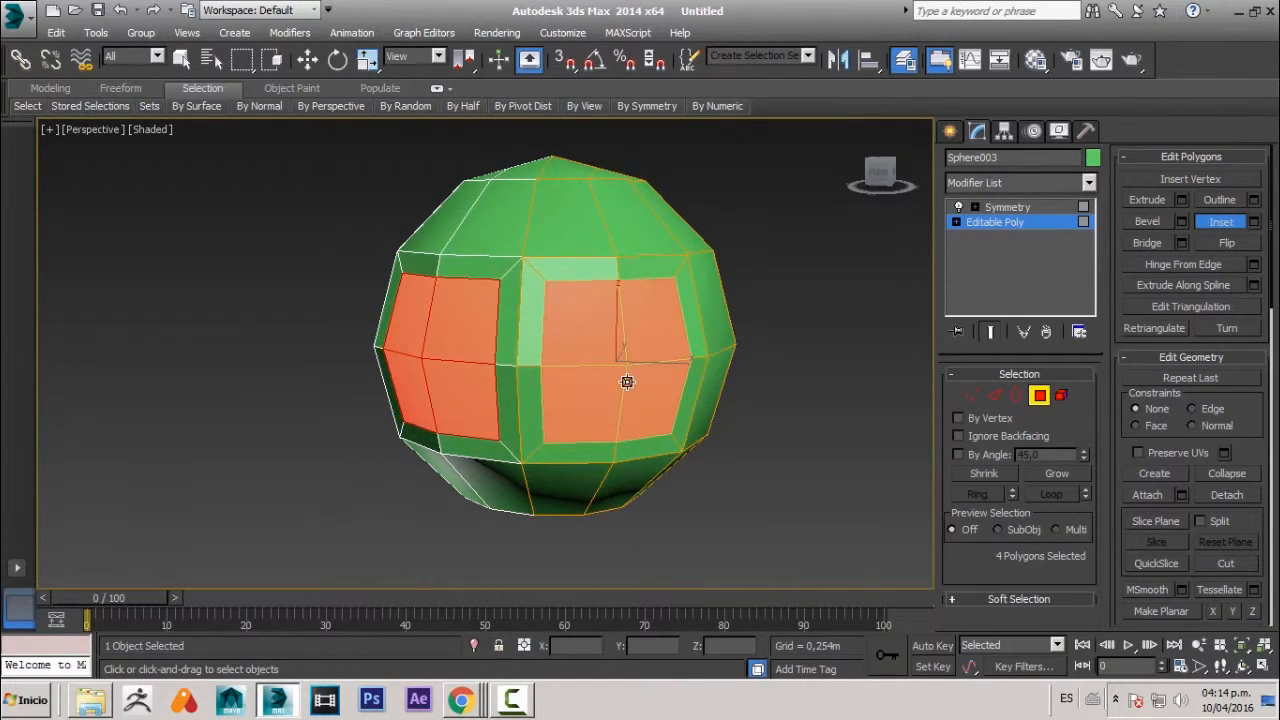
alt+middle_drag(577, 454, 532, 434)
key(w)
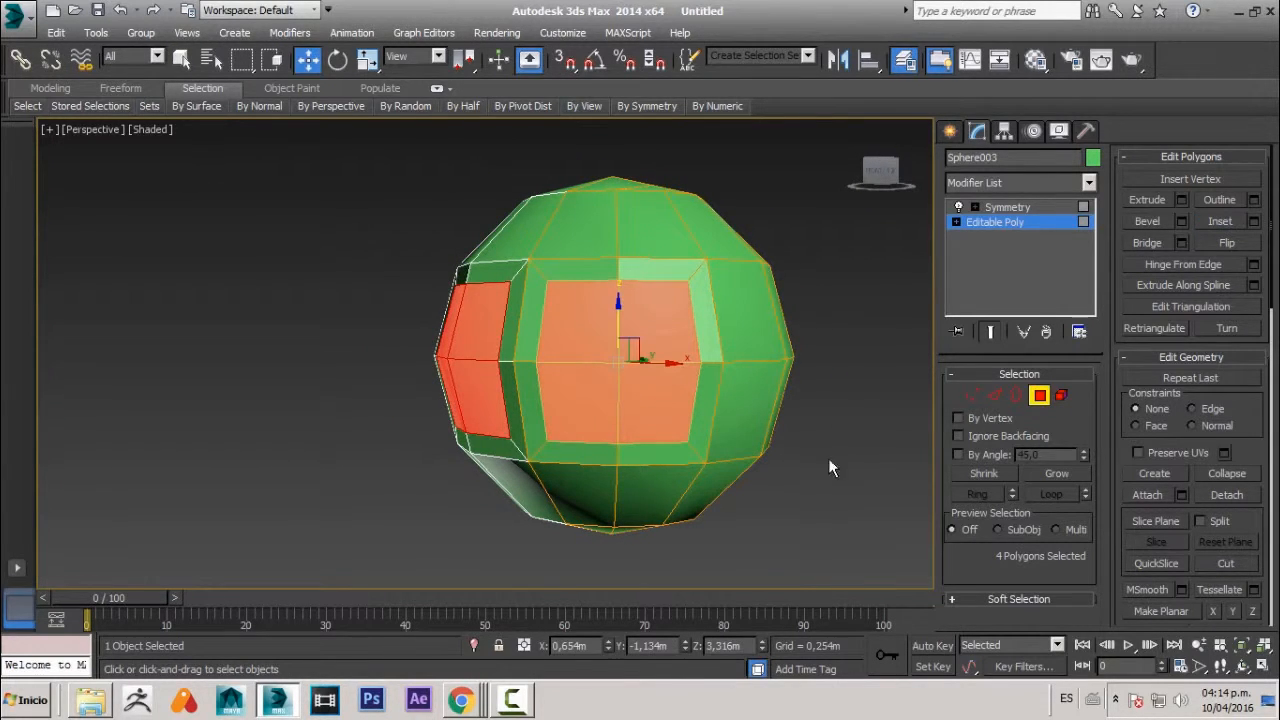
- At vertex level, move the four corner vertices of the inset inward to give the eye outline a rounder shape
click(971, 395)
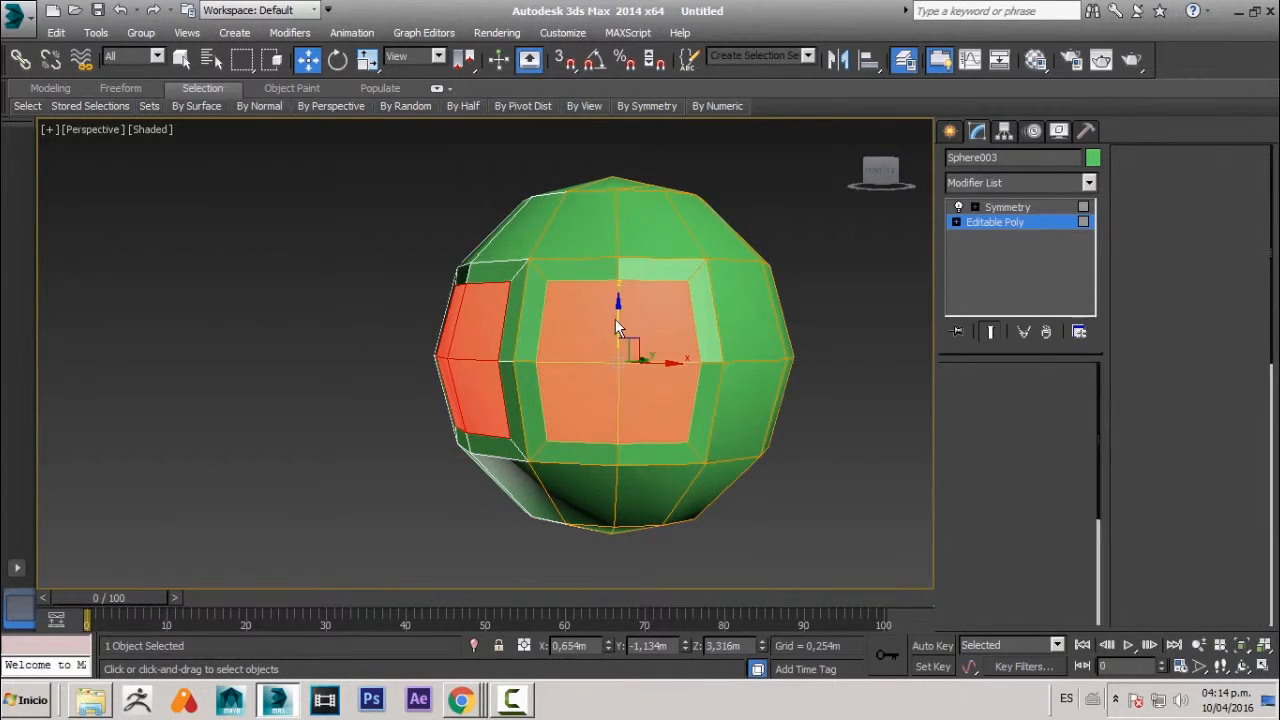
click(540, 278)
drag(539, 284, 601, 290)
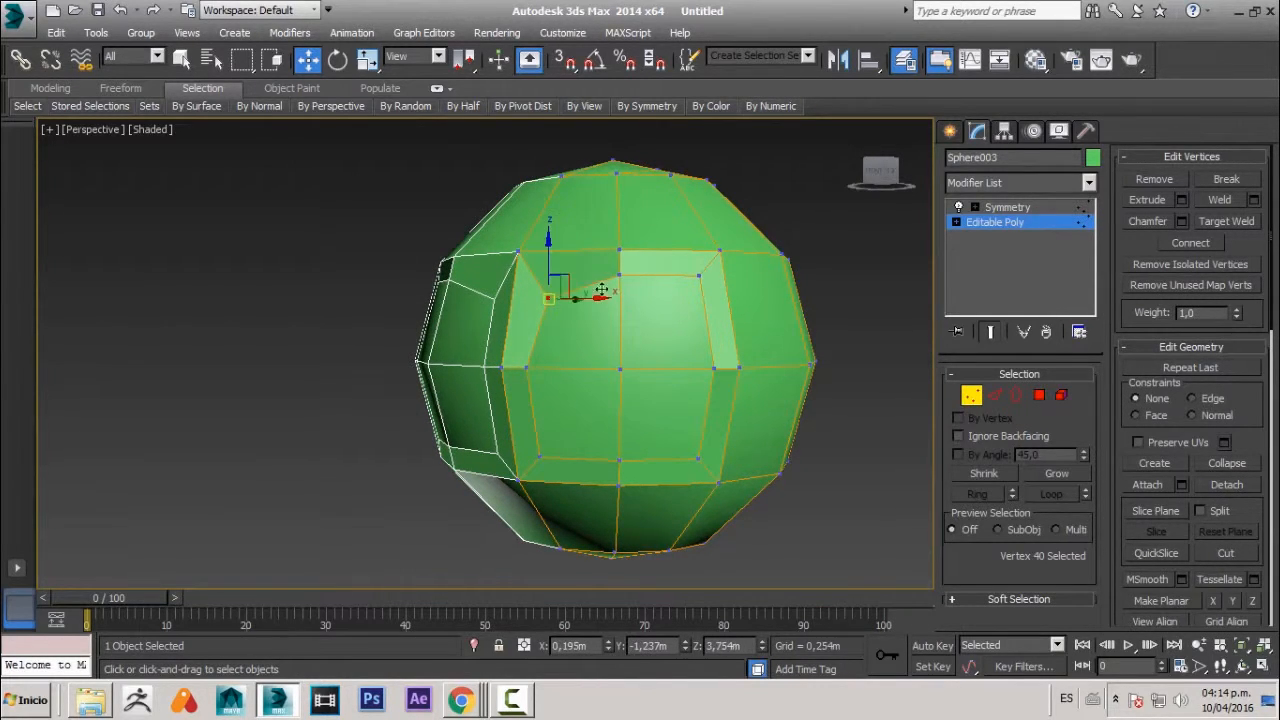
click(697, 274)
drag(697, 274, 698, 297)
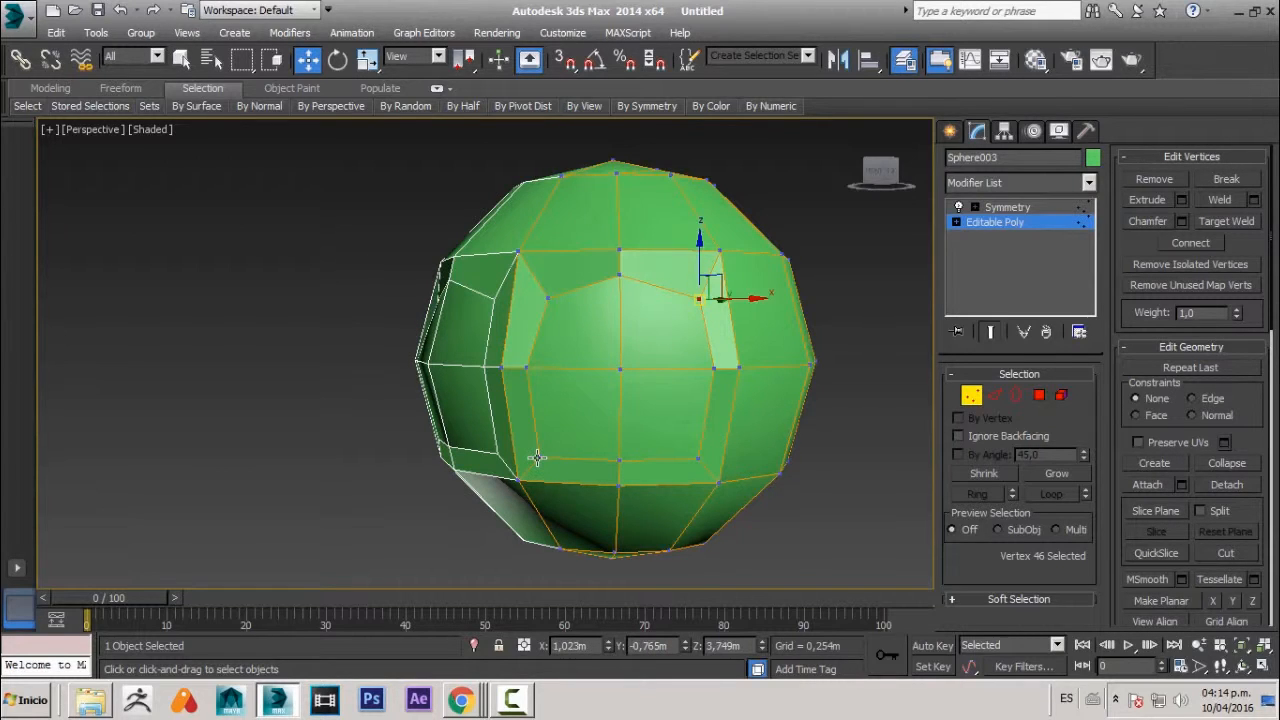
click(537, 458)
drag(537, 458, 557, 443)
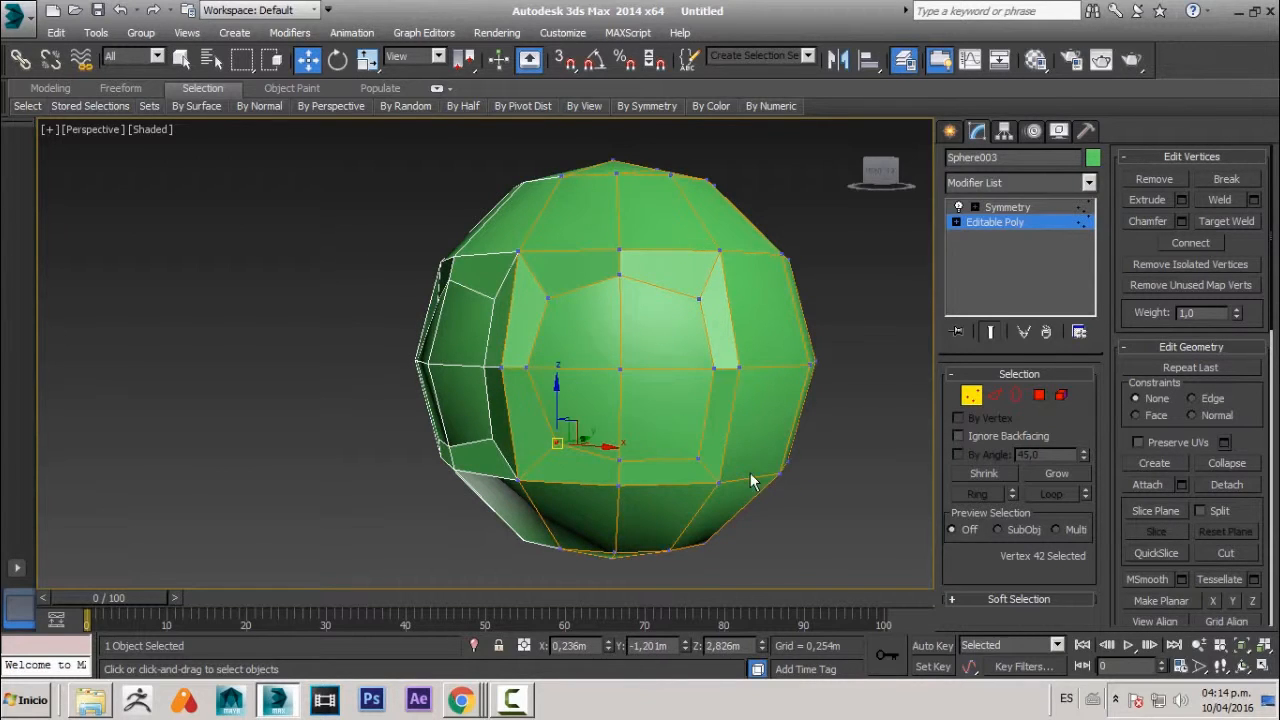
click(698, 459)
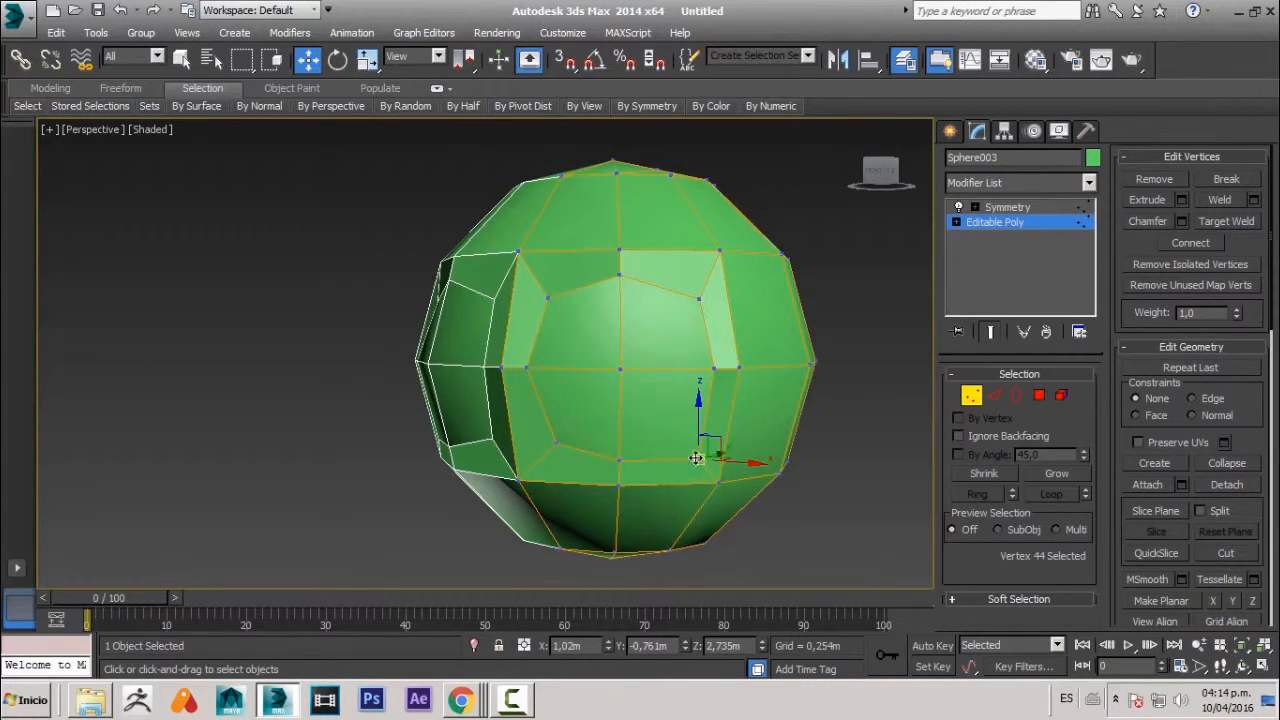
drag(695, 458, 694, 443)
- Move the centre vertex of the eye area slightly inward to flatten its bulge, checking it from the side
alt+middle_drag(686, 449, 516, 618)
click(600, 447)
click(631, 472)
alt+middle_drag(603, 514, 523, 449)
drag(631, 472, 643, 475)
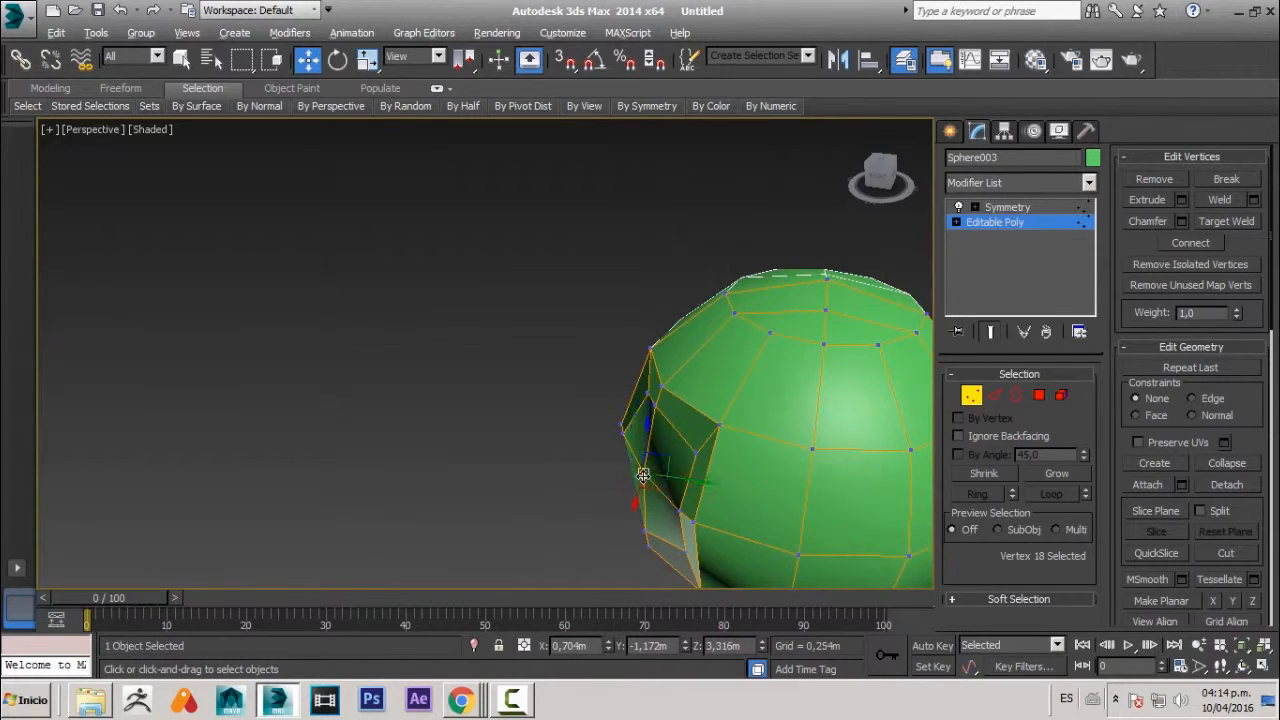
alt+middle_drag(643, 475, 871, 434)
- Inset the four eye polygons a second time to add another edge ring inside the rounded outline
click(1039, 395)
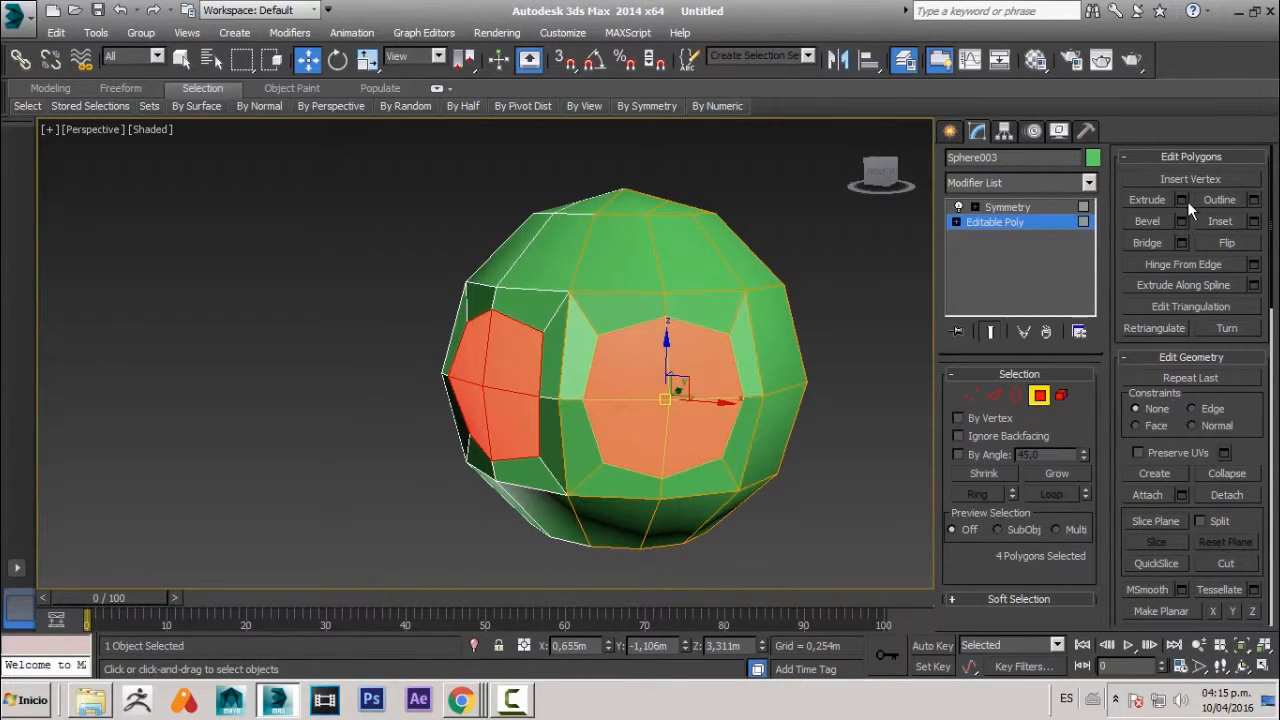
click(1220, 221)
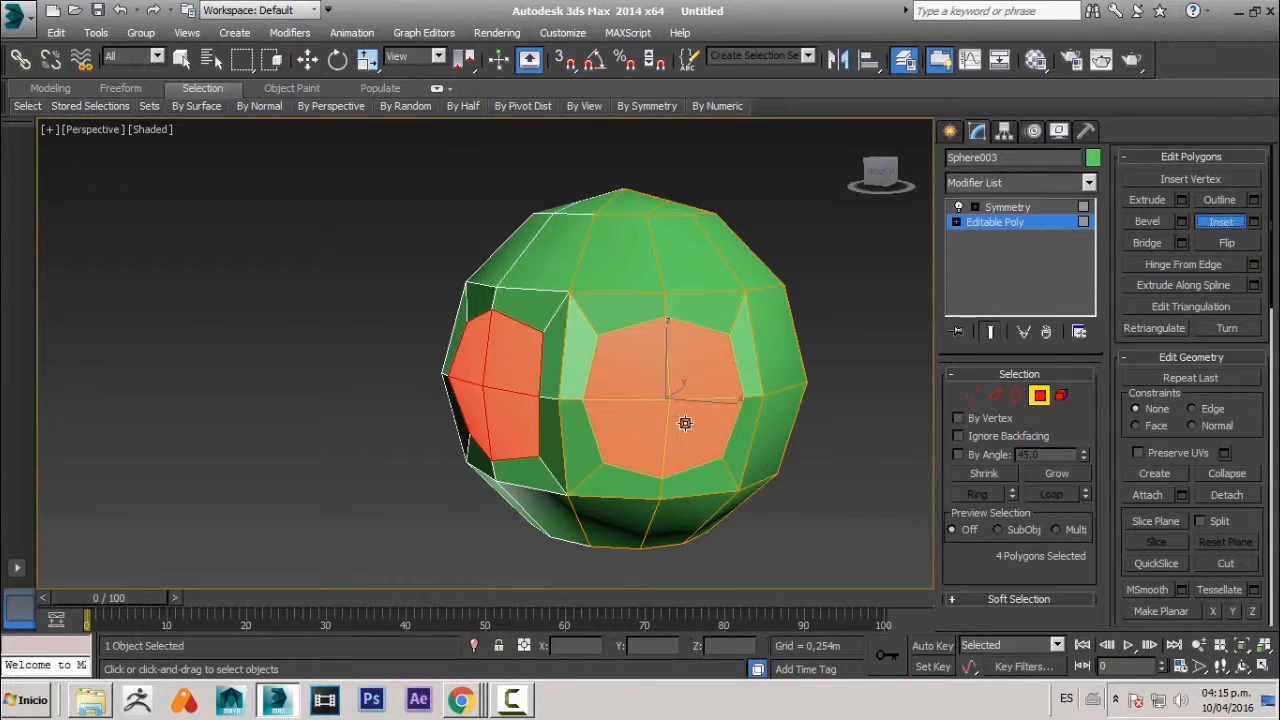
drag(654, 417, 628, 449)
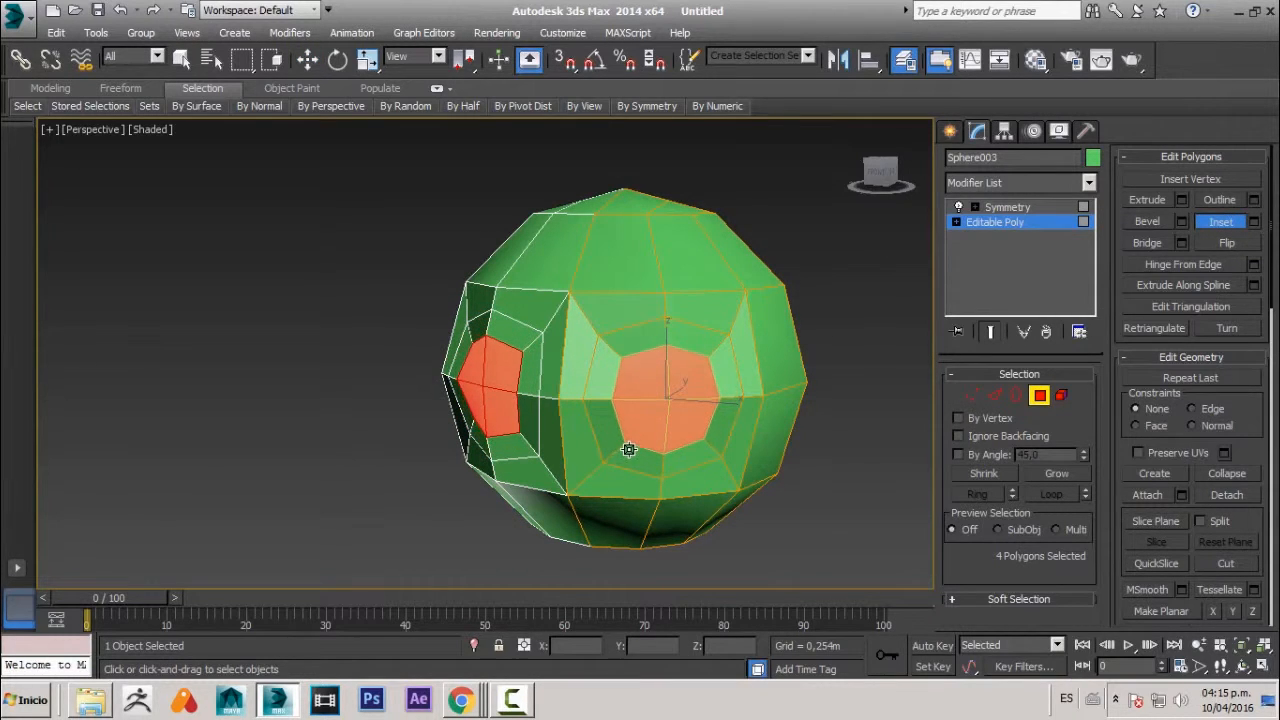
alt+middle_drag(629, 449, 620, 484)
scroll(697, 426, down, 1)
alt+middle_drag(815, 303, 752, 327)
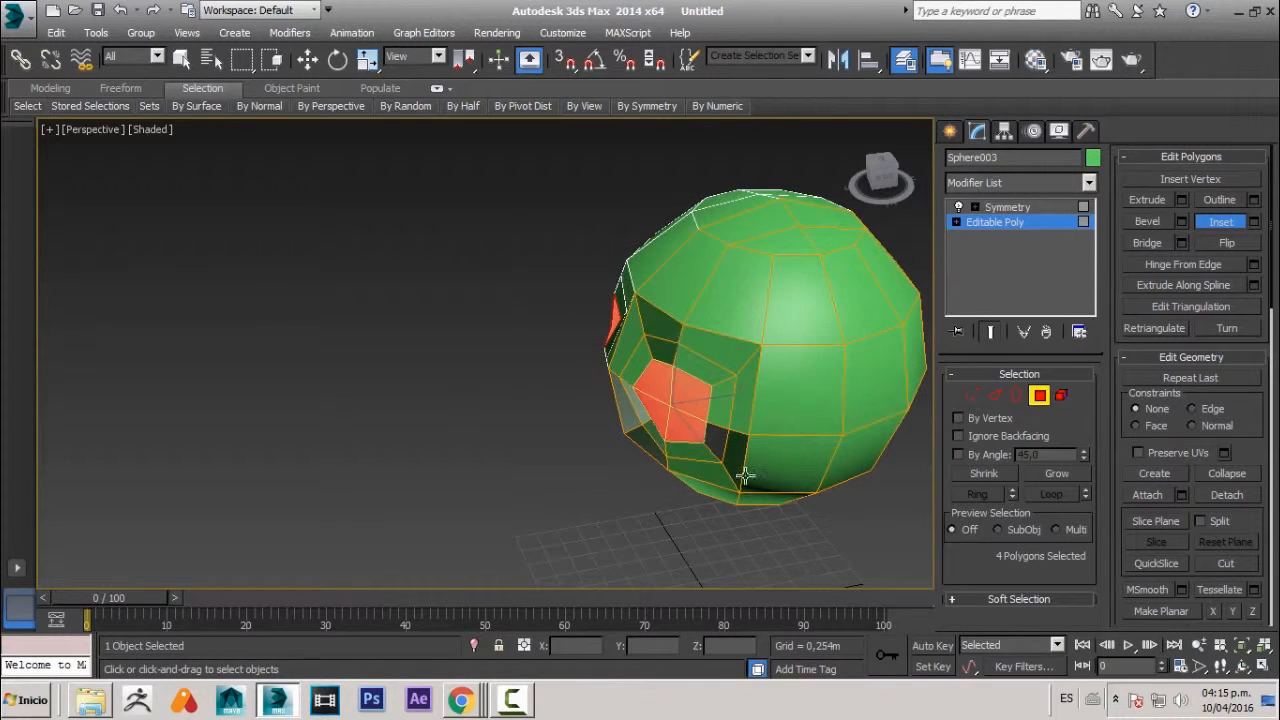
- Extrude the inner eye polygons slightly into the sphere, then try moving them along Y and undo that move
click(1150, 199)
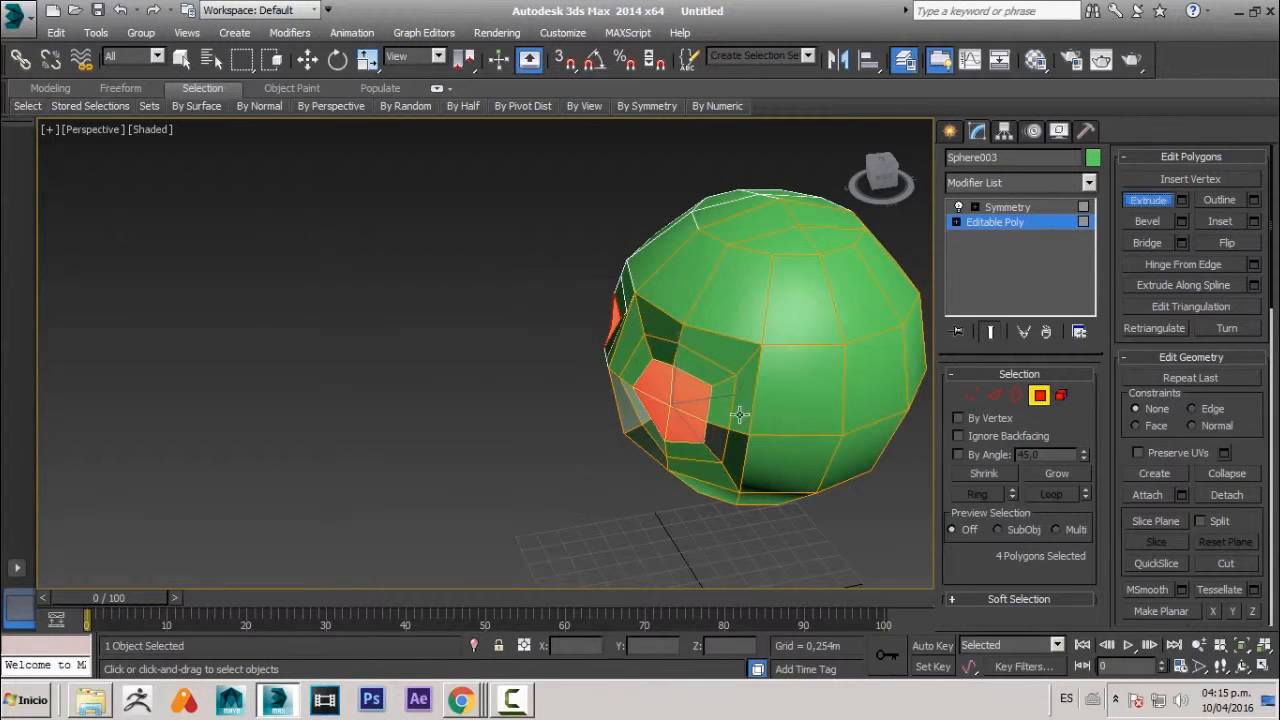
drag(683, 406, 641, 416)
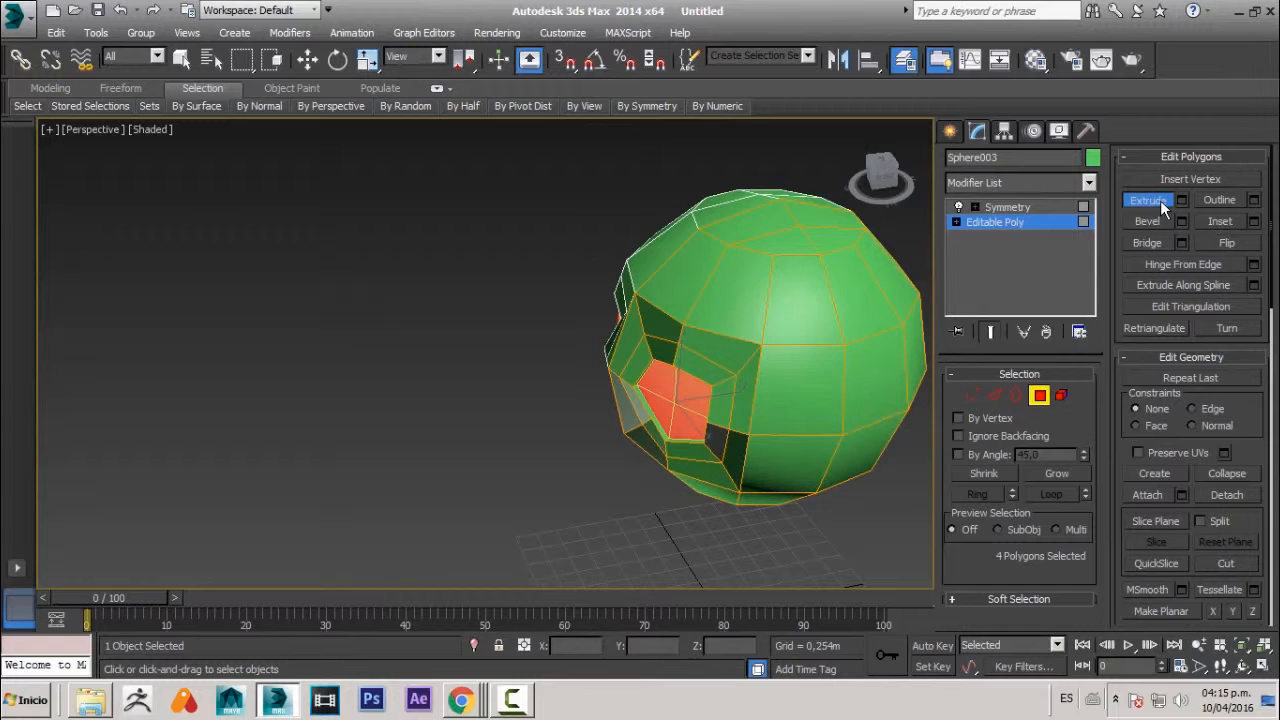
key(w)
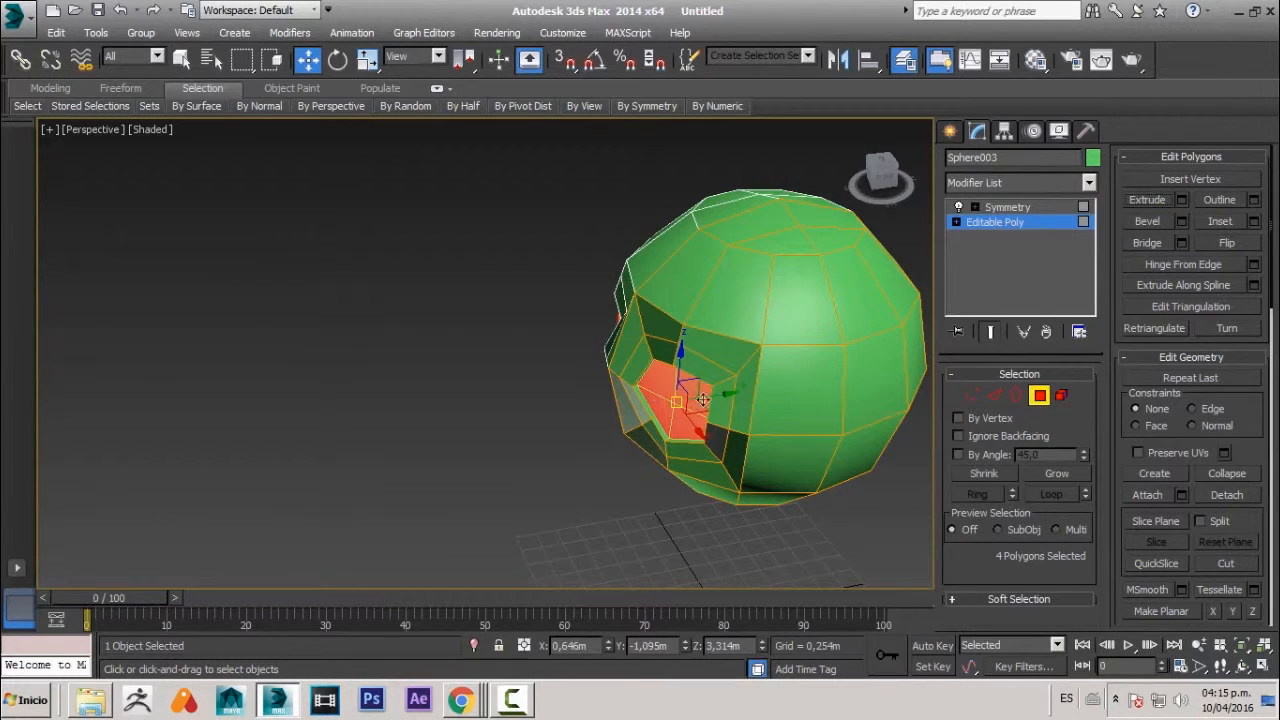
drag(723, 394, 752, 386)
key(ctrl+z)
- Extrude the eye polygons deeper inward through the Extrude settings, then delete them to open the eye socket
click(1182, 200)
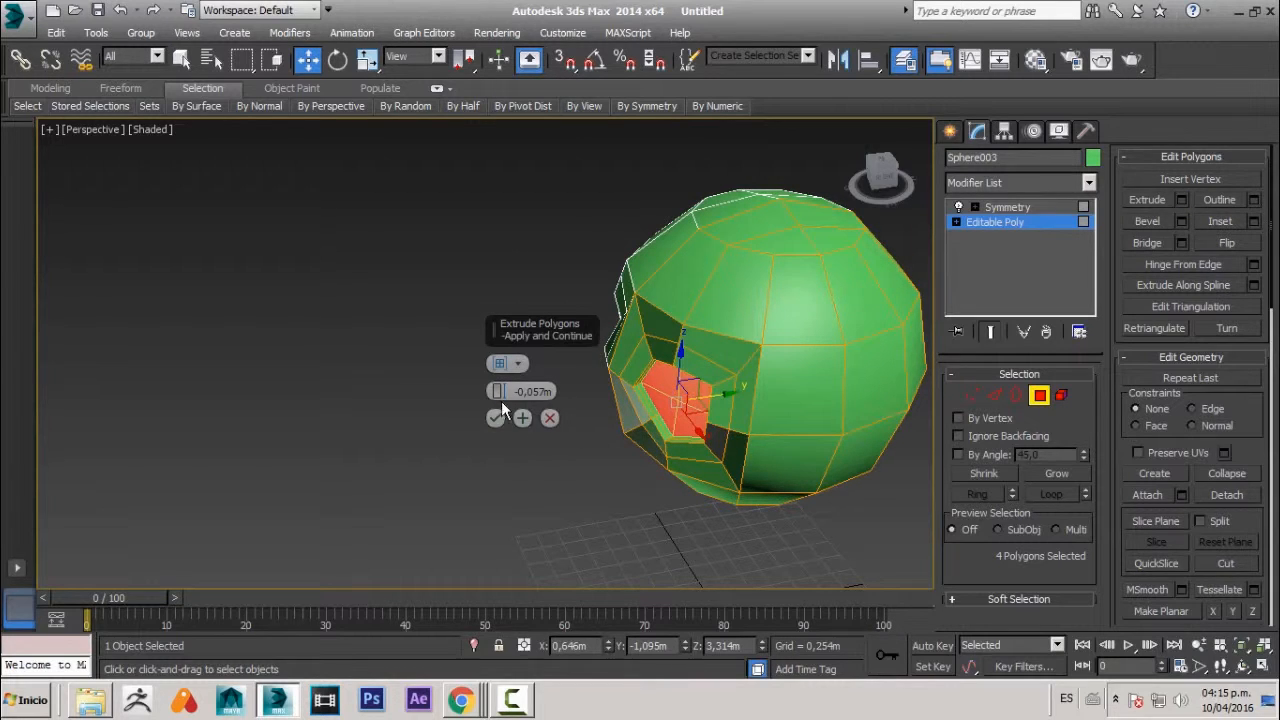
drag(497, 391, 502, 476)
alt+middle_drag(720, 430, 767, 344)
click(494, 418)
key(Delete)
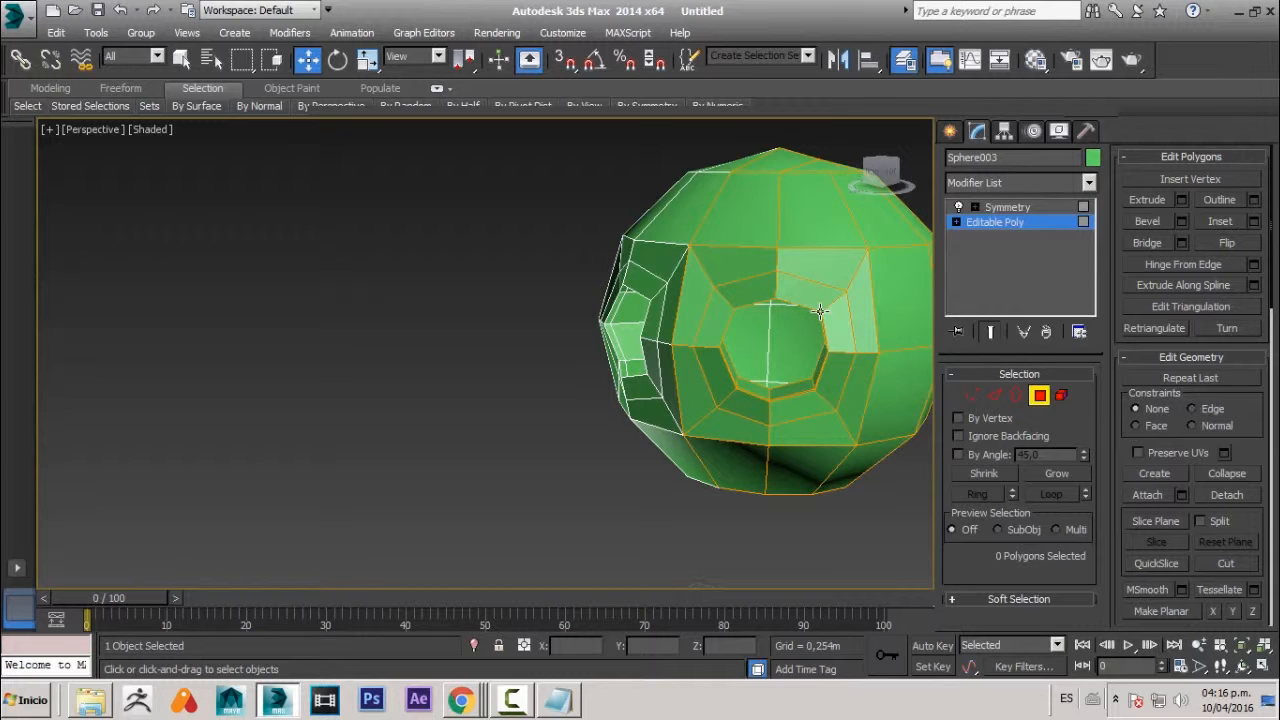
- Examine the open eye sockets and the polygons below them from several angles
alt+middle_drag(749, 389, 660, 400)
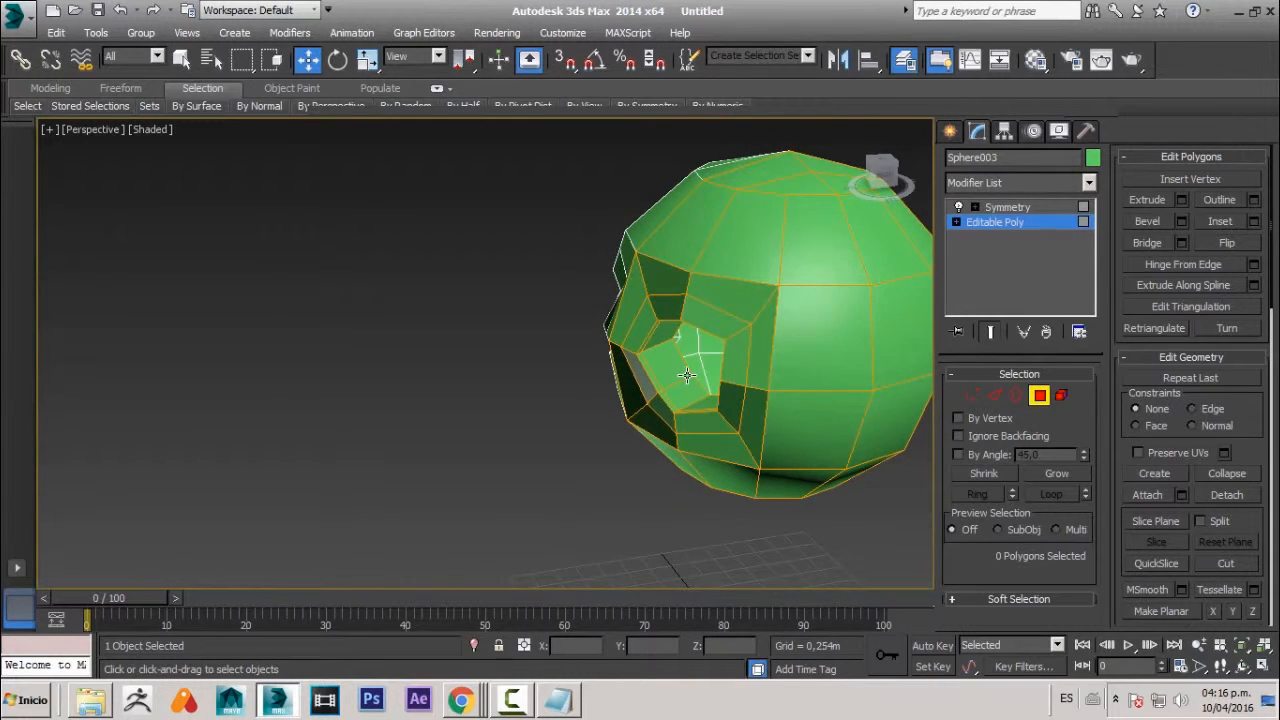
alt+middle_drag(677, 368, 708, 378)
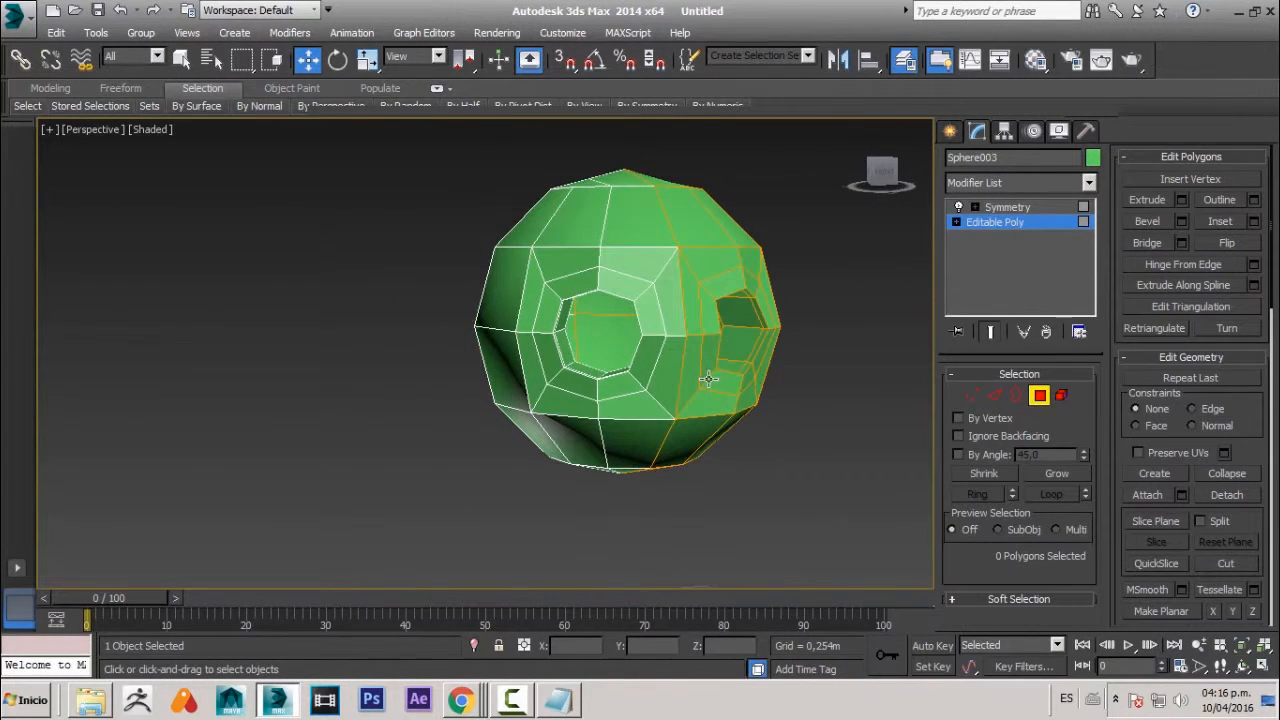
right_click(881, 379)
click(647, 521)
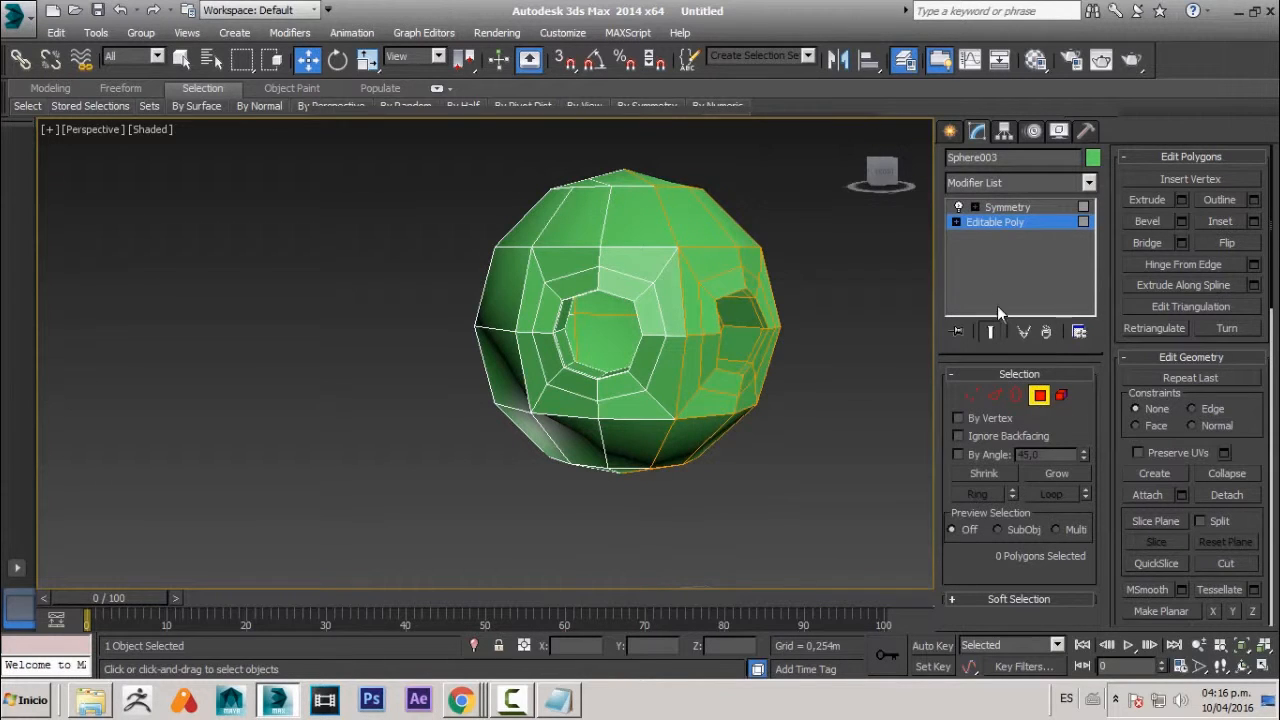
click(1038, 398)
alt+middle_drag(817, 397, 700, 387)
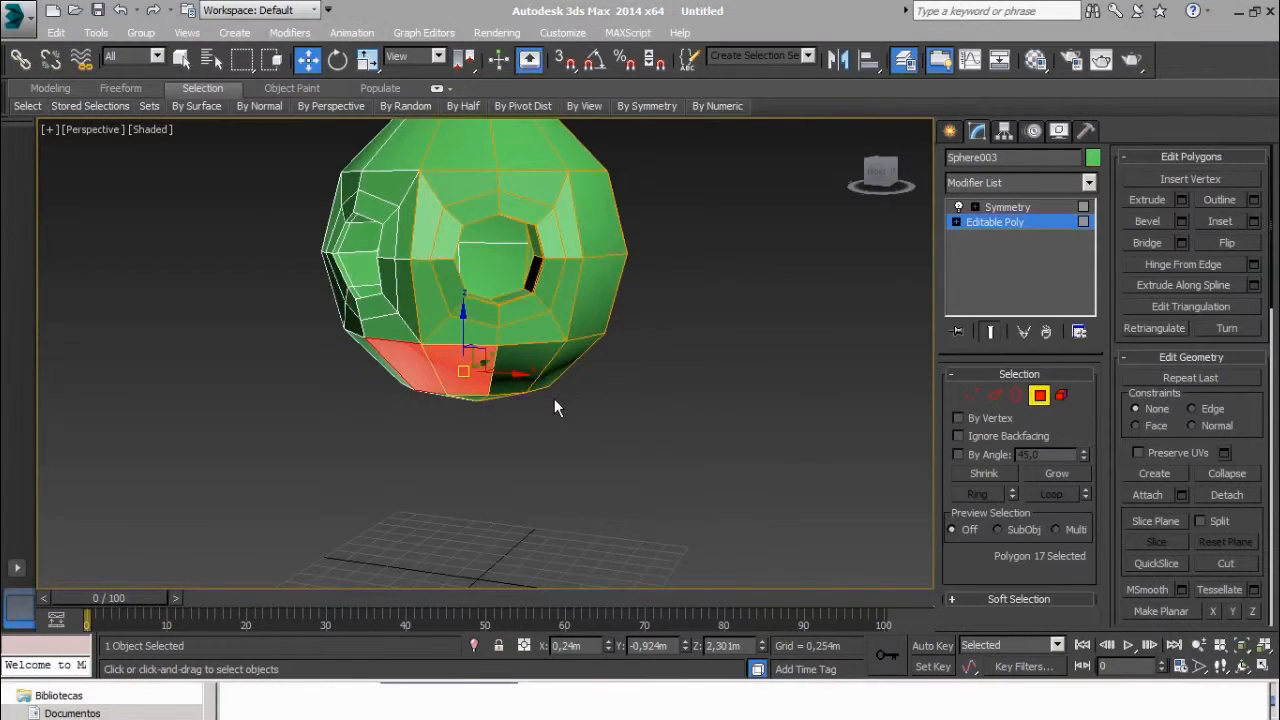
mouse_move(571, 366)
alt+middle_down()
mouse_move(602, 340)
mouse_move(592, 369)
alt+middle_up()
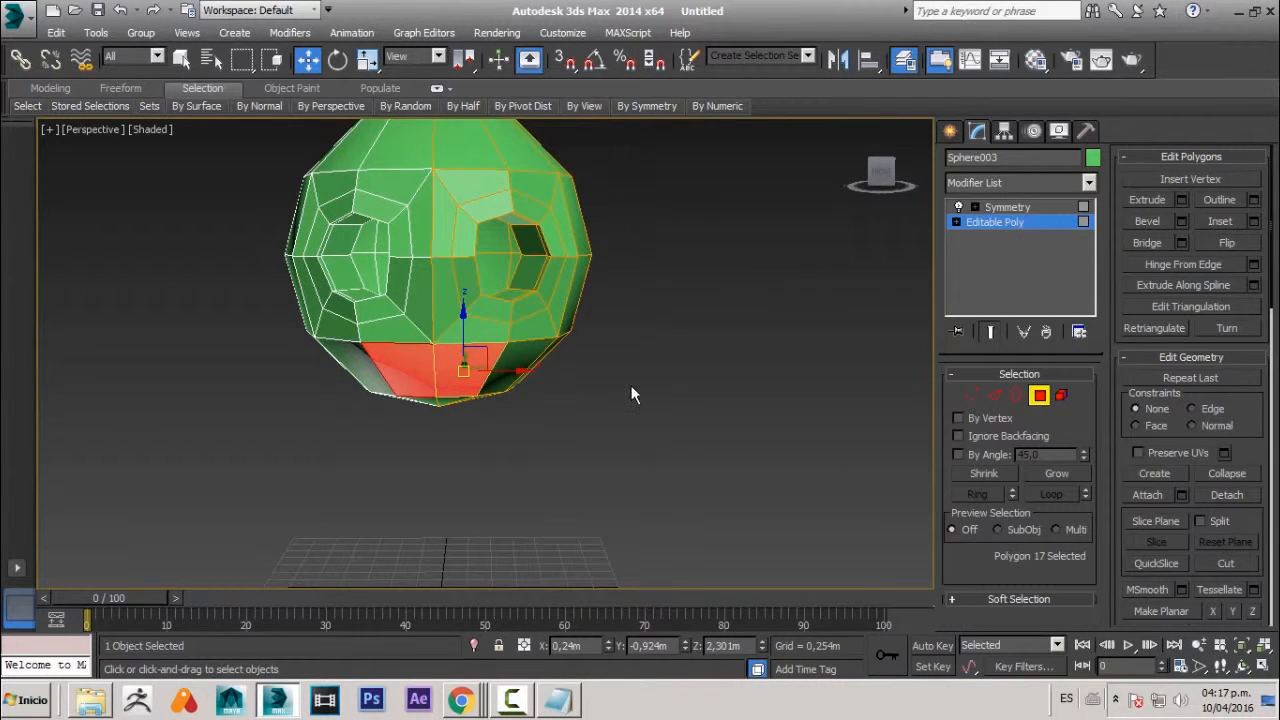
click(631, 388)
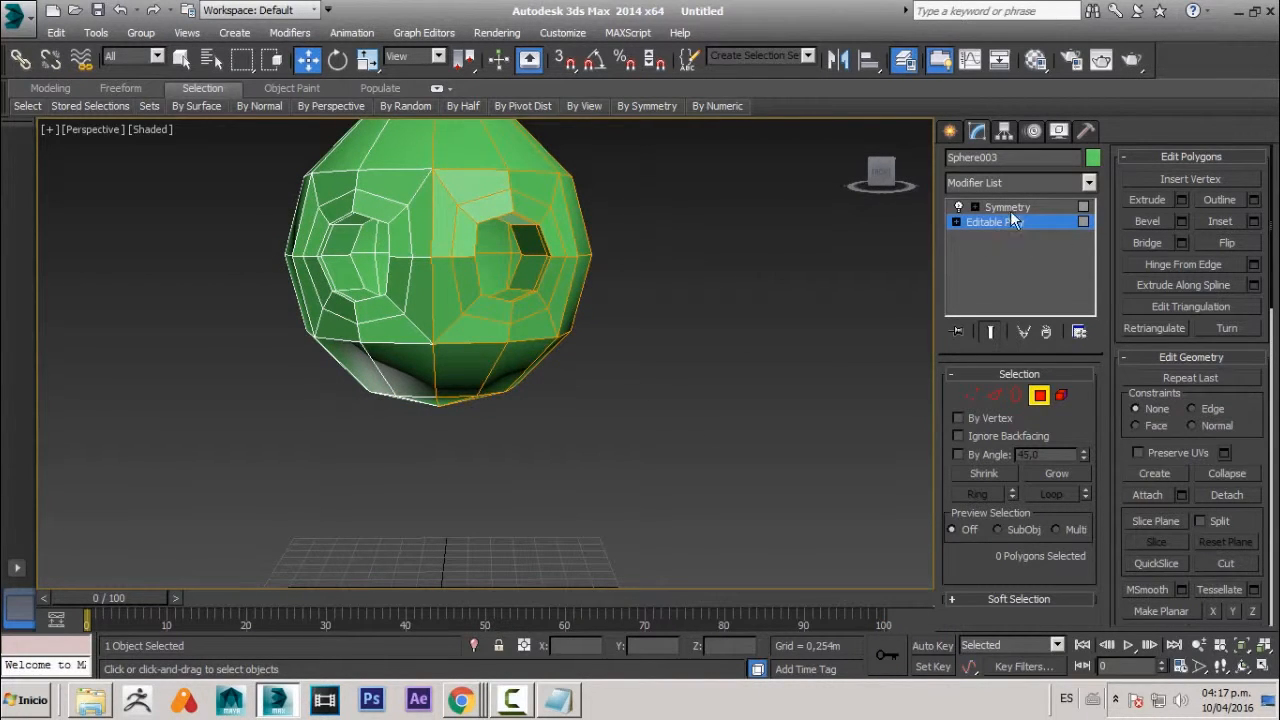
- Collapse the whole modifier stack so that the Symmetry result becomes one Editable Poly
alt+middle_drag(347, 381, 457, 353)
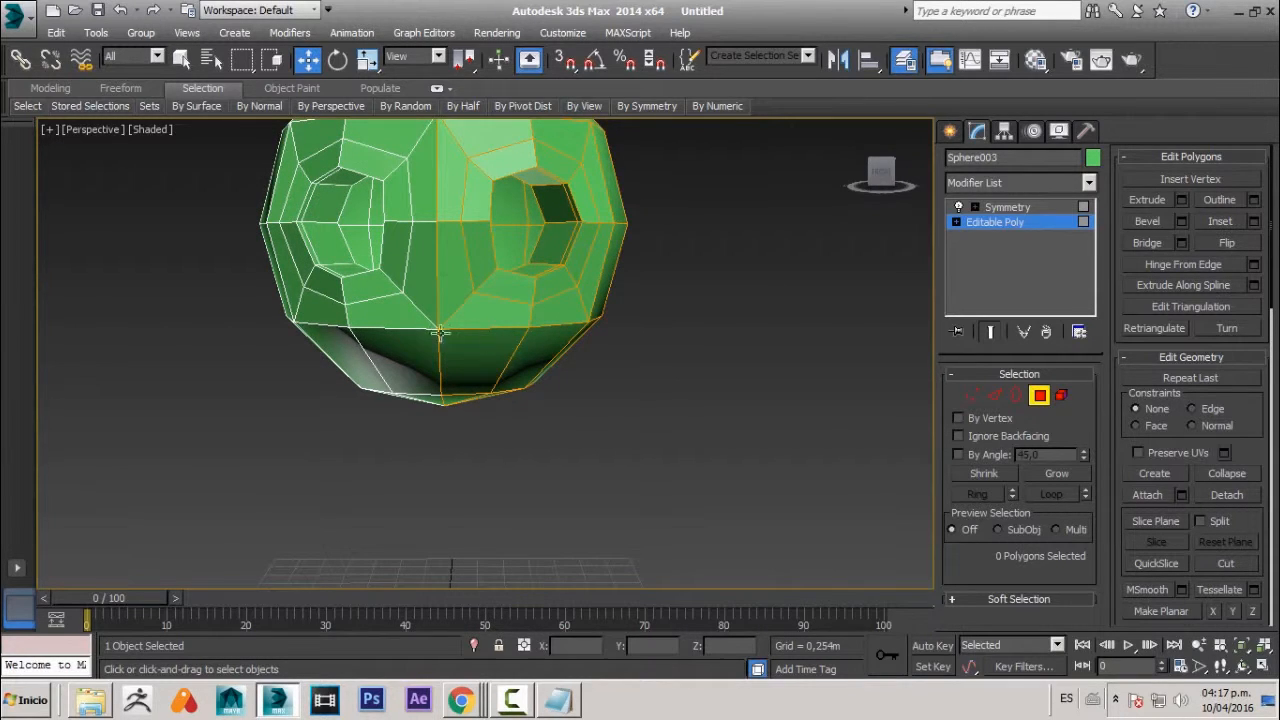
right_click(1012, 248)
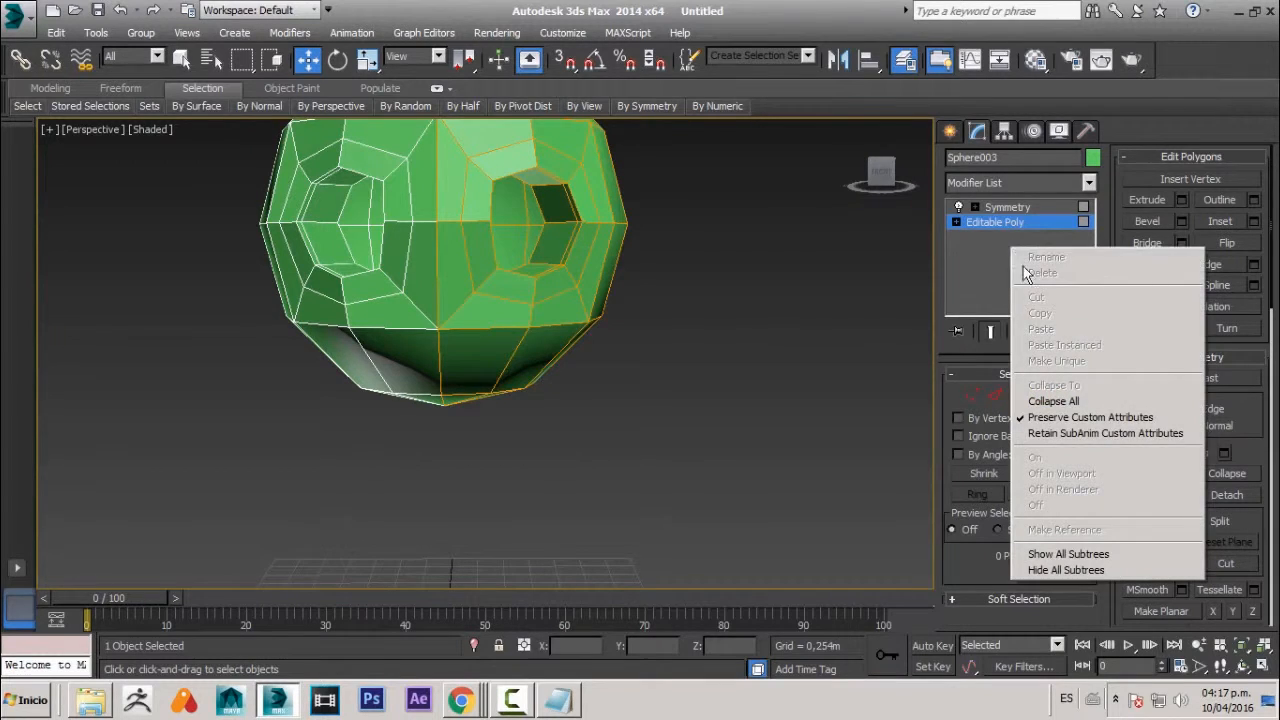
click(1050, 399)
click(726, 402)
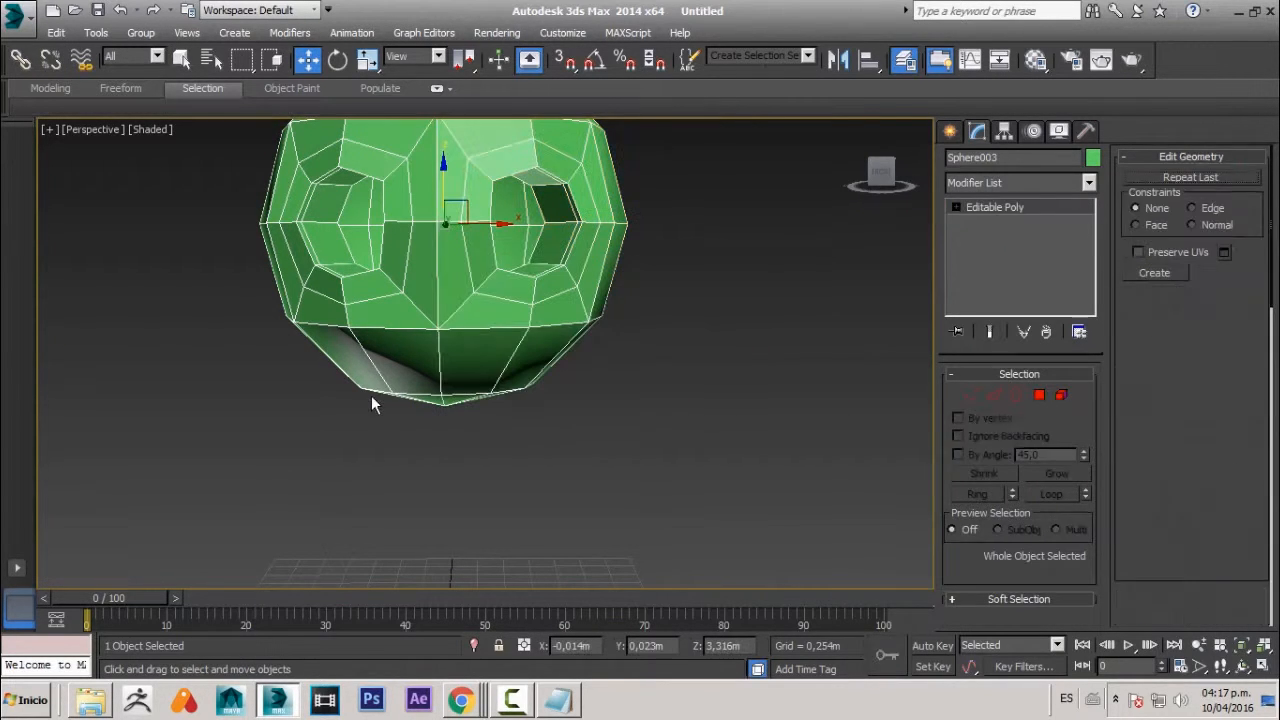
click(522, 412)
click(440, 370)
click(972, 396)
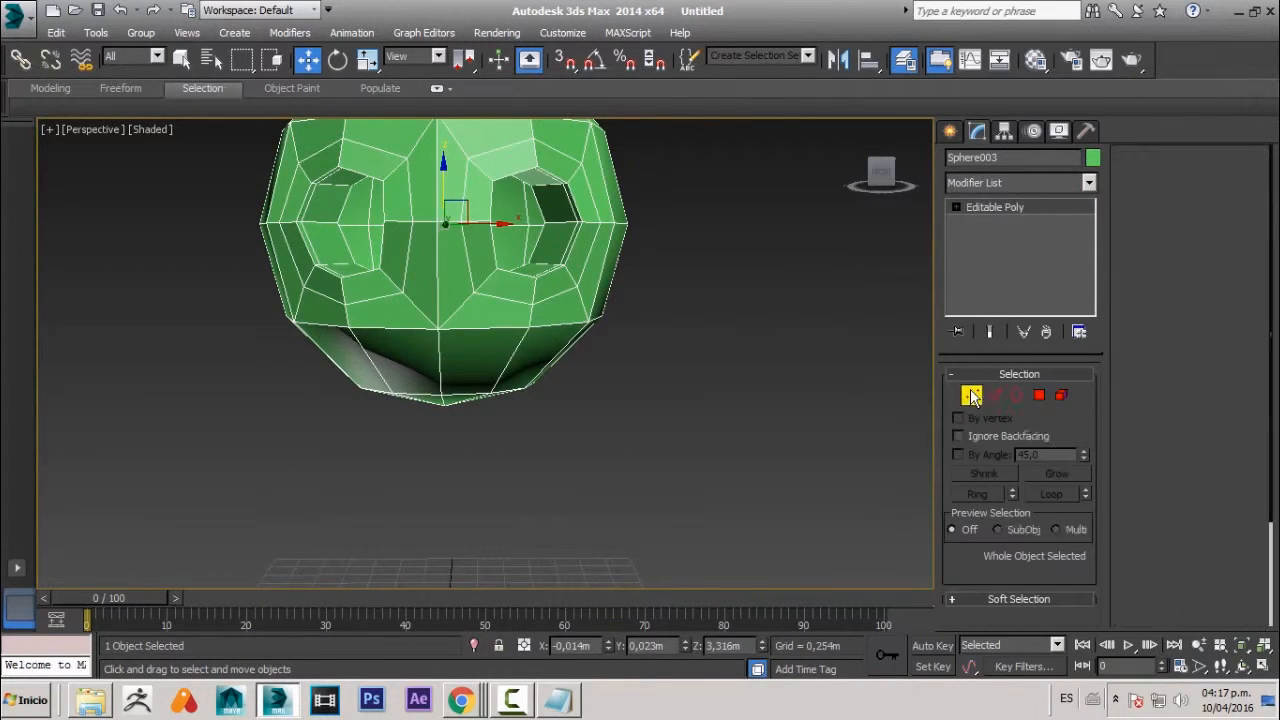
click(438, 330)
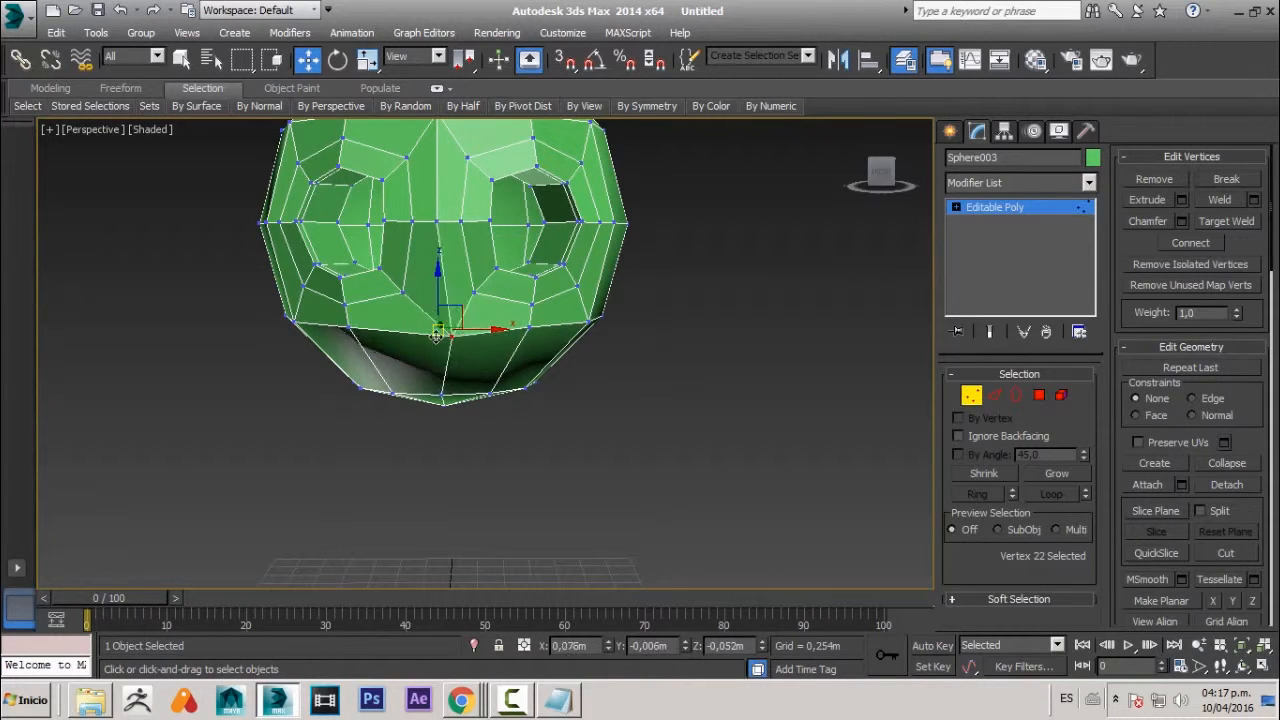
alt+middle_drag(485, 355, 582, 346)
- Select the two central front polygons below the nose area as the base for the mouth
click(1039, 395)
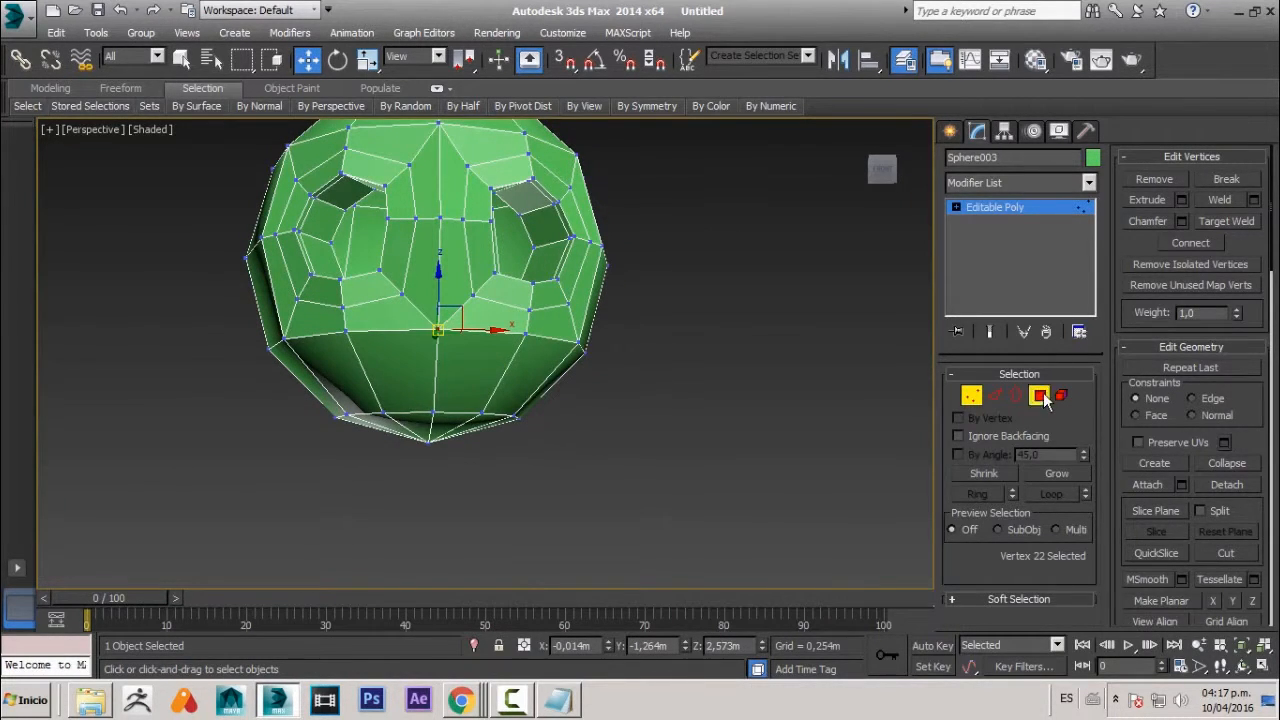
alt+middle_drag(402, 353, 403, 363)
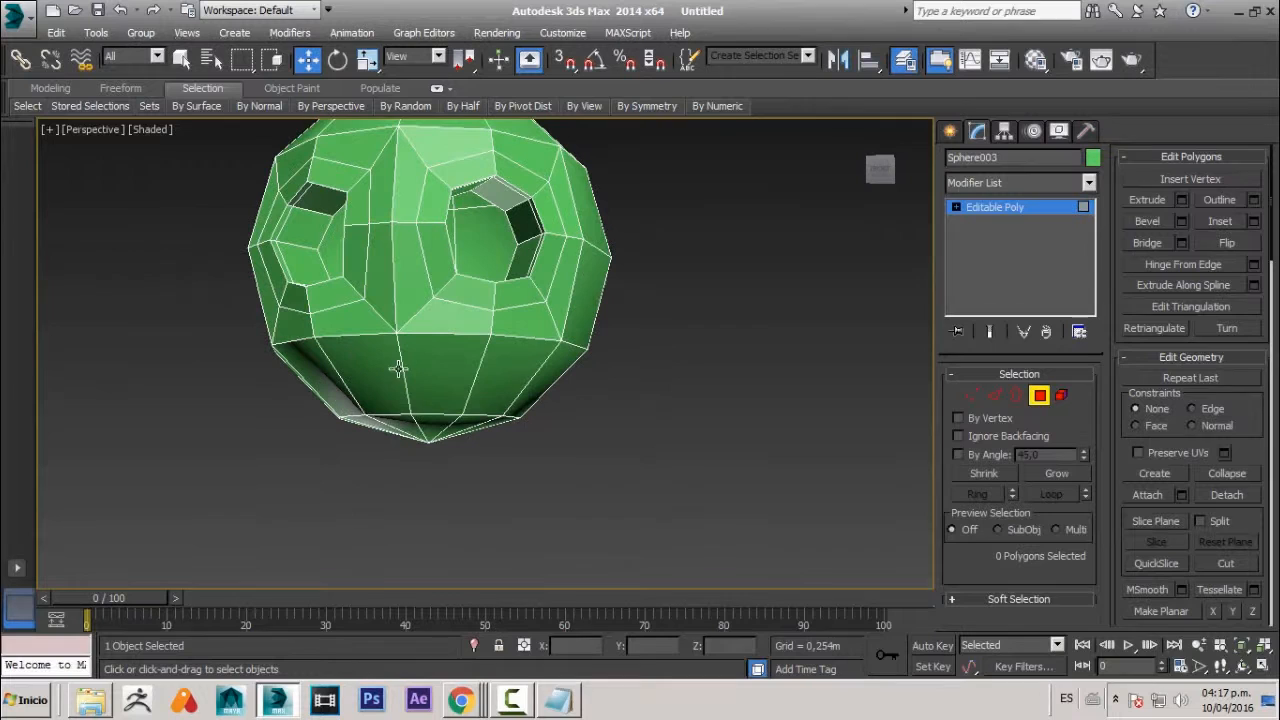
click(486, 380)
ctrl+click(437, 373)
ctrl+click(385, 375)
ctrl+click(320, 386)
alt+middle_drag(345, 392, 371, 395)
click(371, 395)
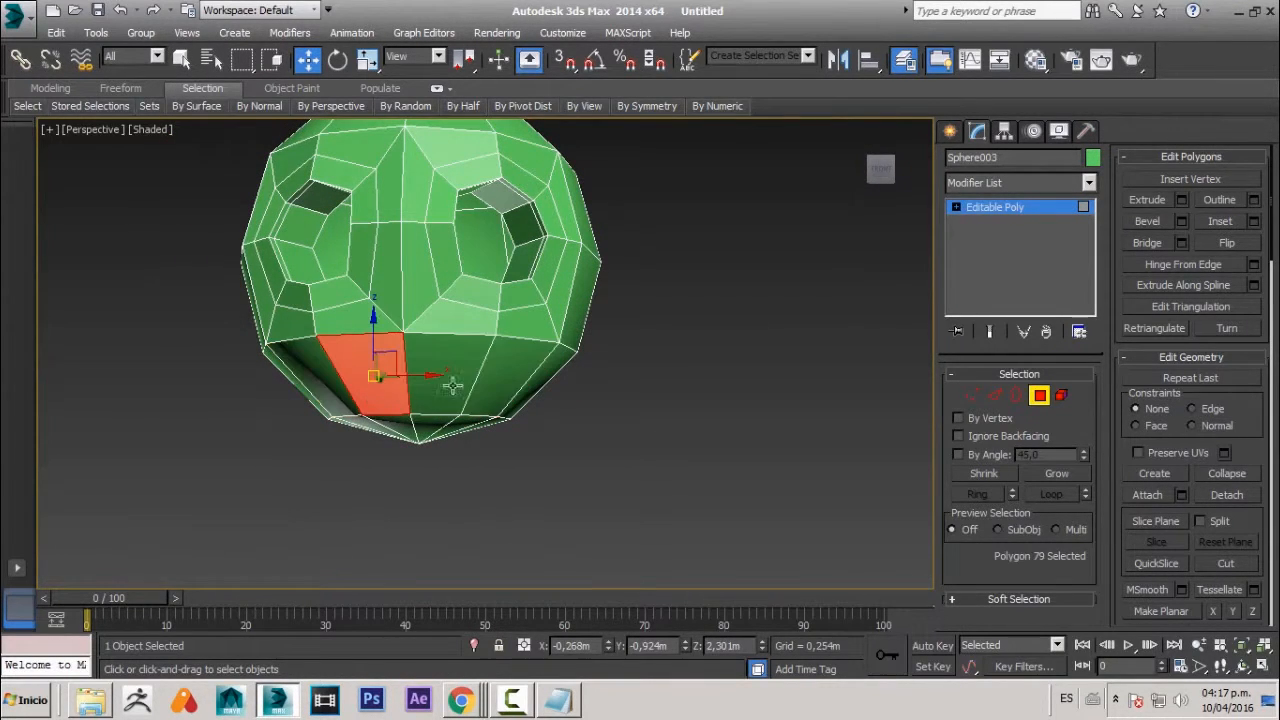
ctrl+click(451, 382)
mouse_move(451, 382)
alt+middle_down()
mouse_move(391, 412)
mouse_move(470, 340)
mouse_move(428, 416)
mouse_move(391, 391)
mouse_move(457, 403)
mouse_move(480, 385)
mouse_move(456, 398)
alt+middle_up()
scroll(408, 405, up, 2)
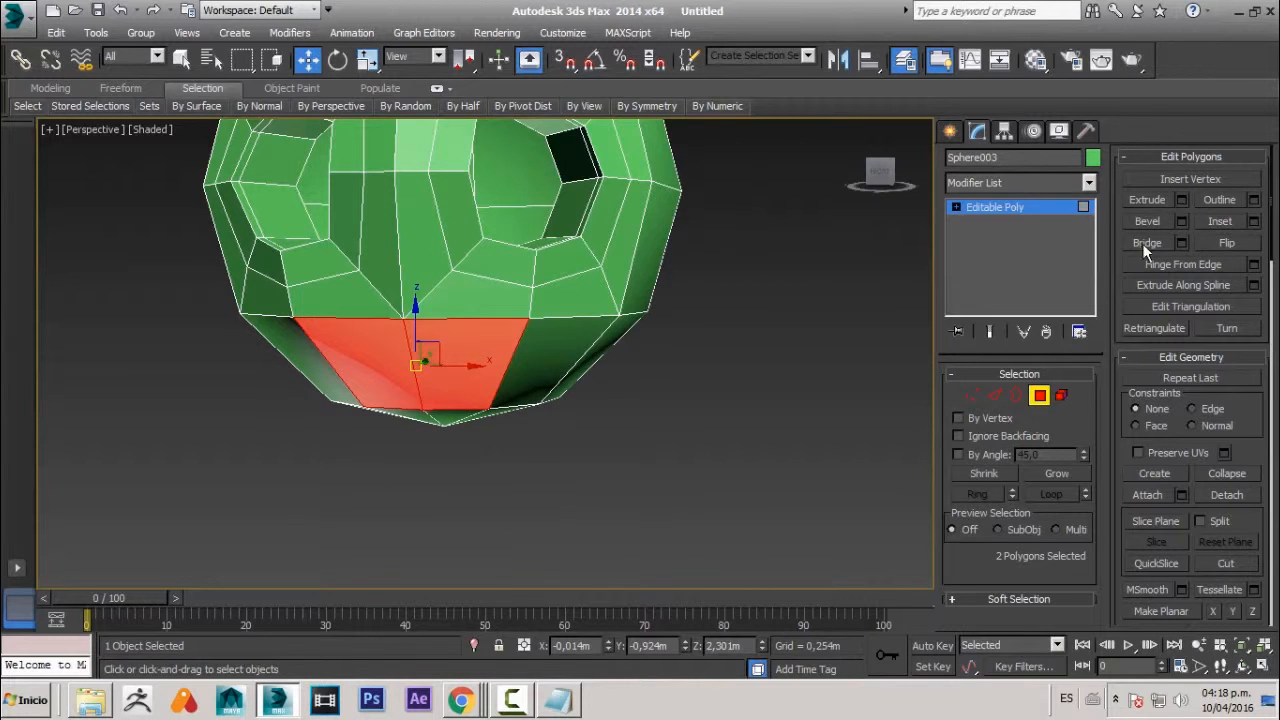
- Inset the two selected mouth polygons slightly as one group
alt+middle_drag(704, 268, 636, 318)
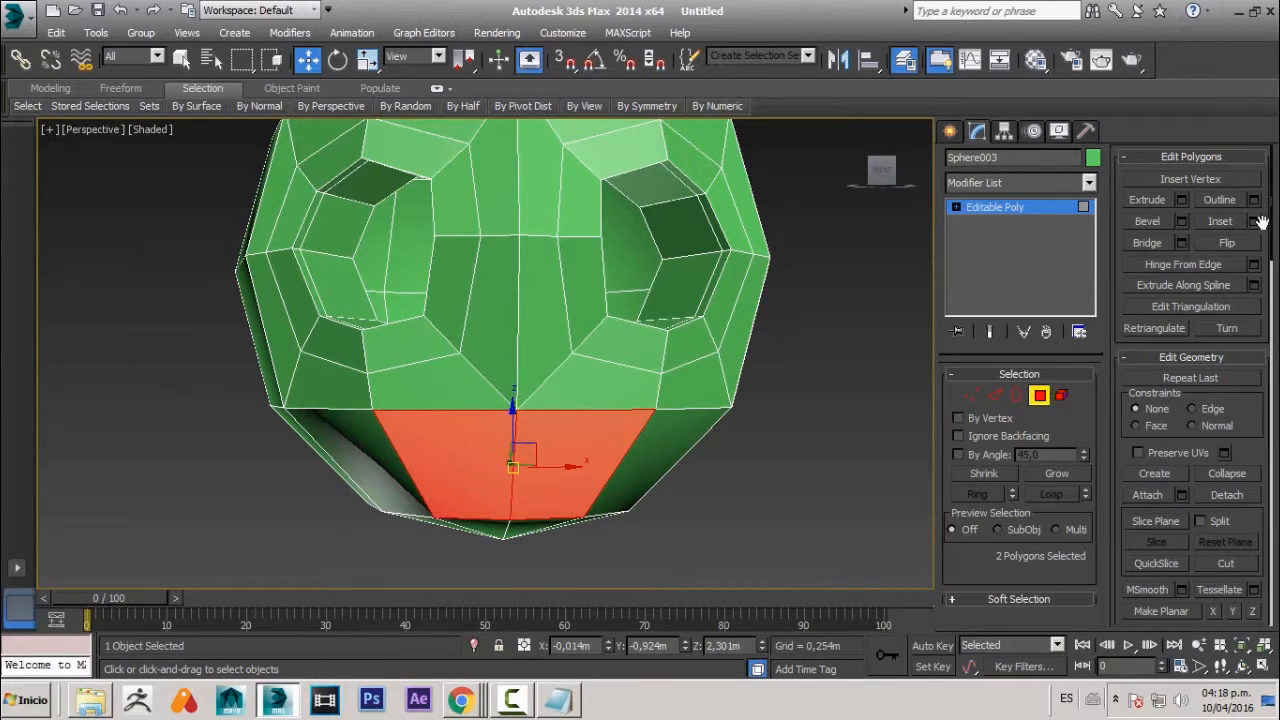
click(1220, 221)
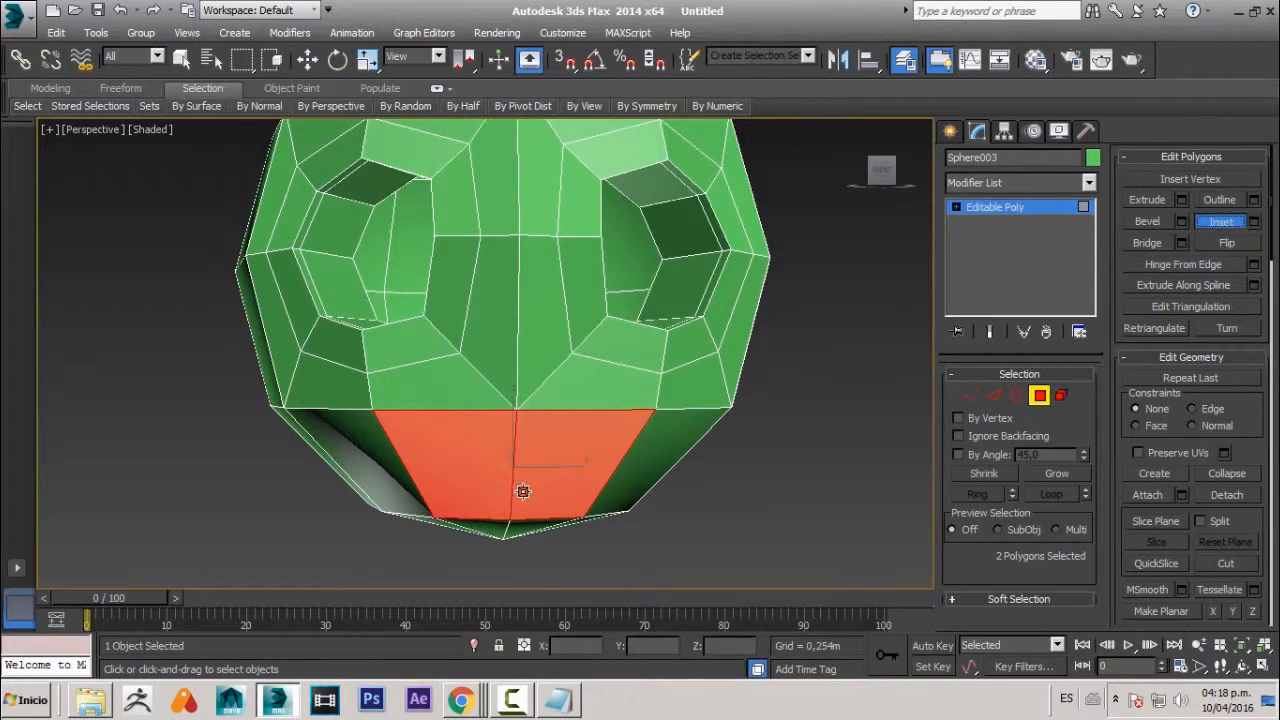
drag(528, 456, 520, 466)
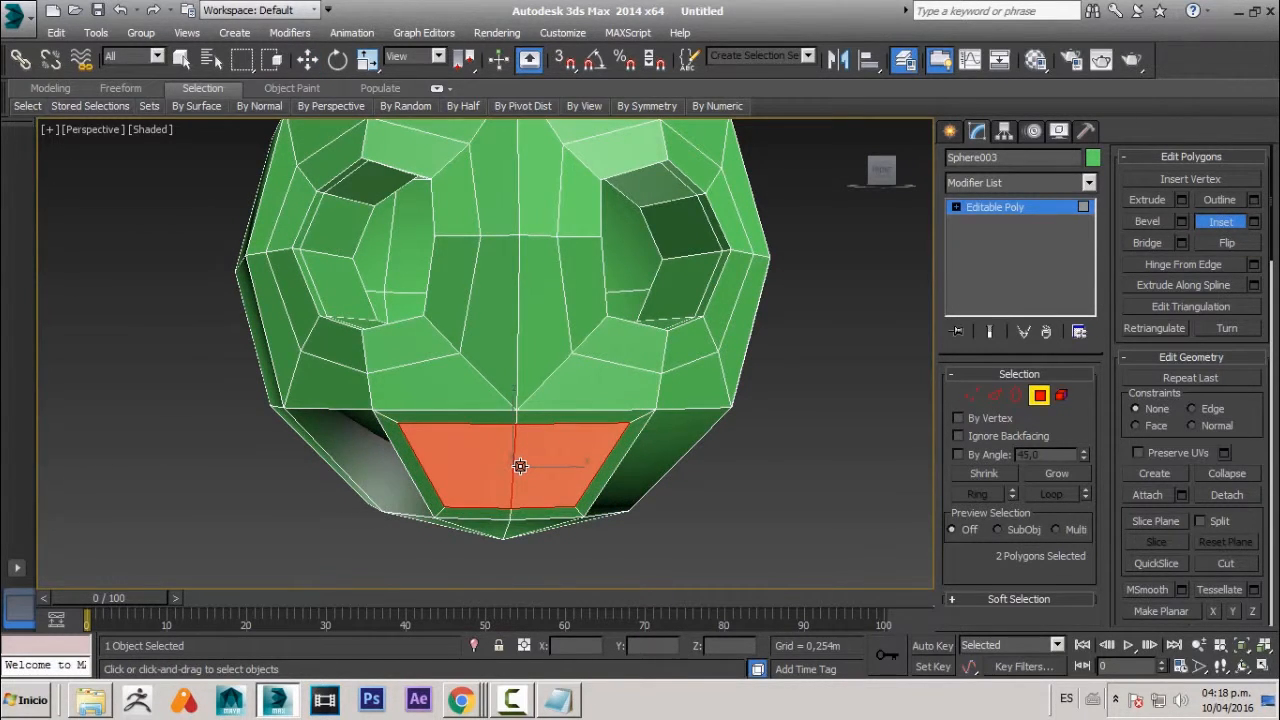
alt+middle_drag(520, 466, 510, 443)
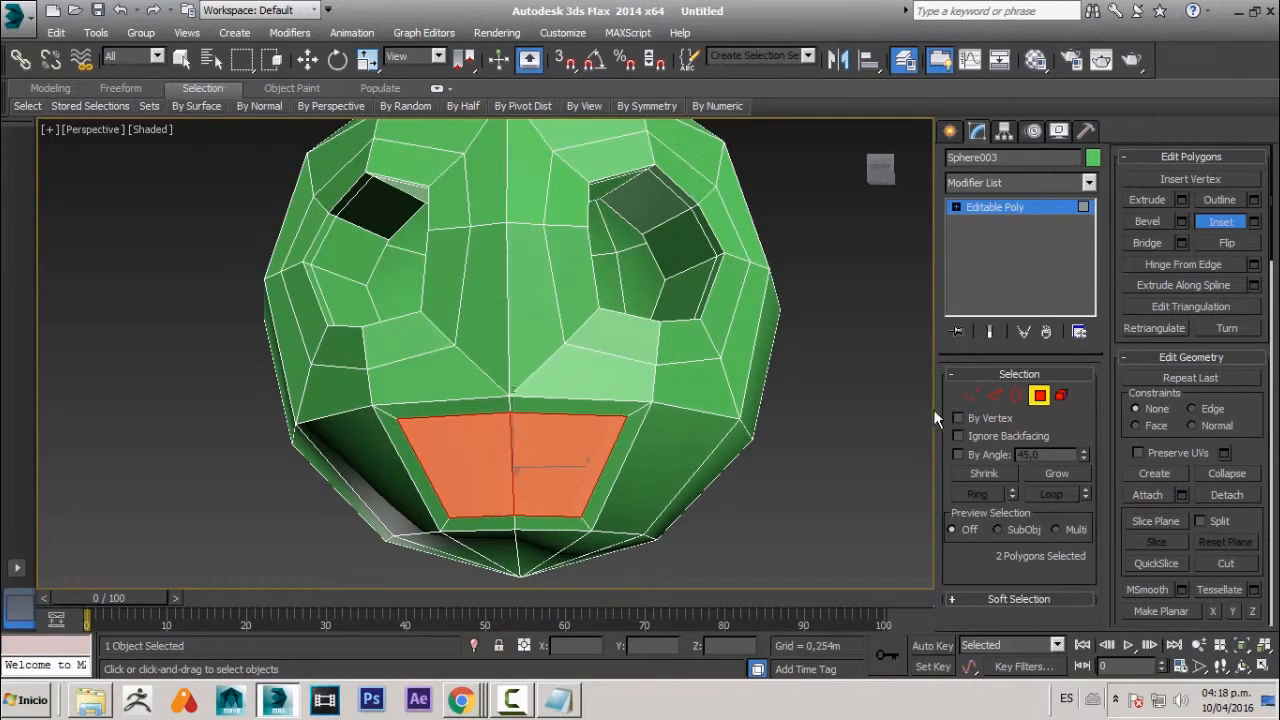
- Try lowering the inset's two upper corner vertices along Z and scaling them to 75% along X
click(968, 394)
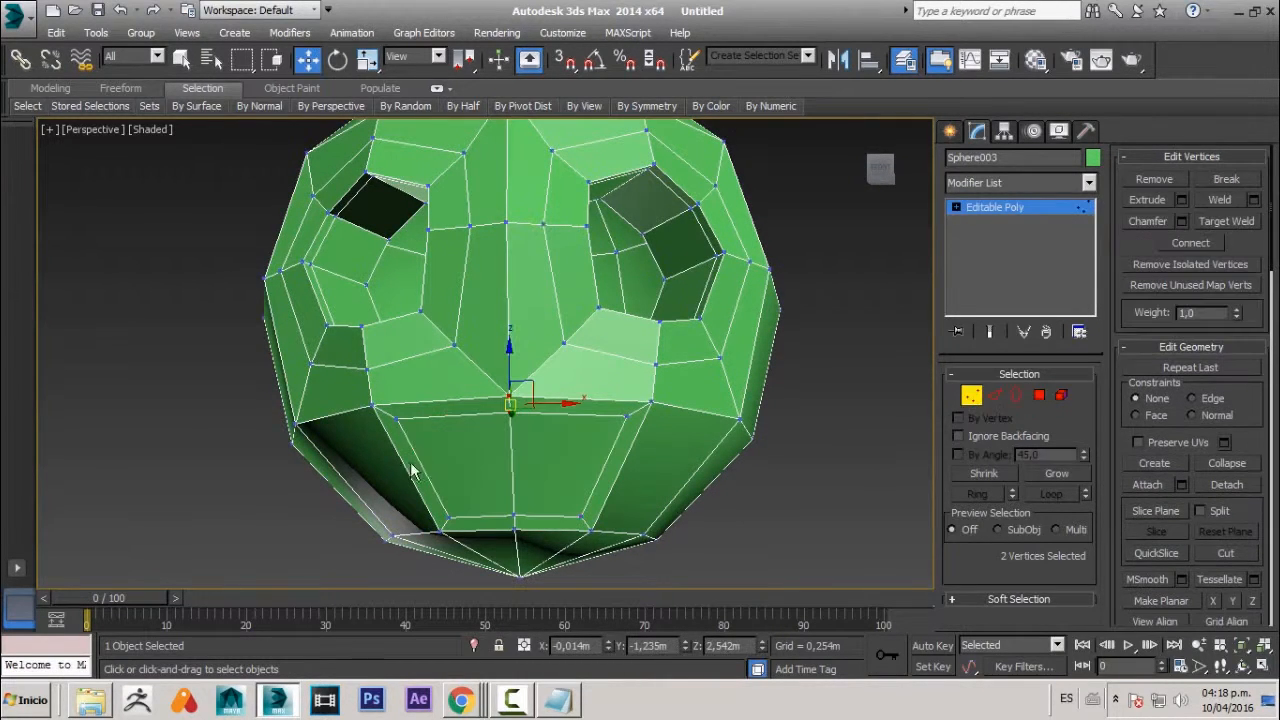
click(397, 421)
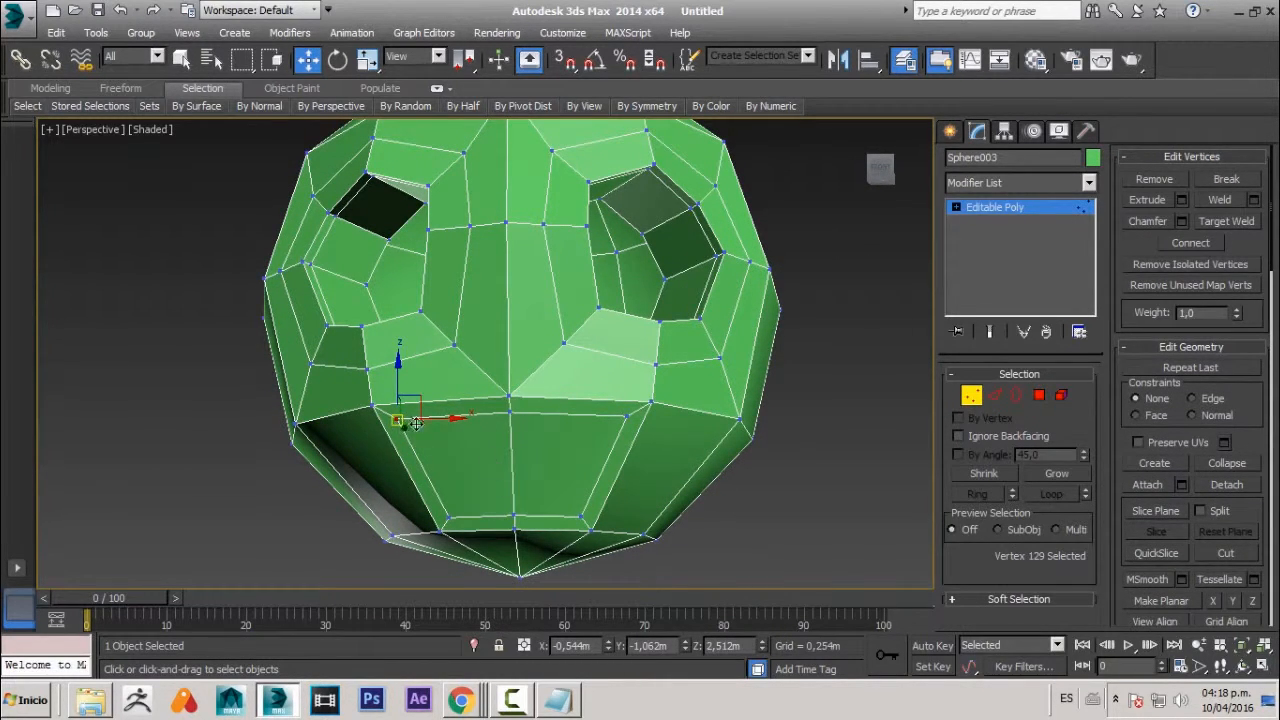
drag(397, 422, 413, 434)
key(ctrl+z)
ctrl+click(626, 414)
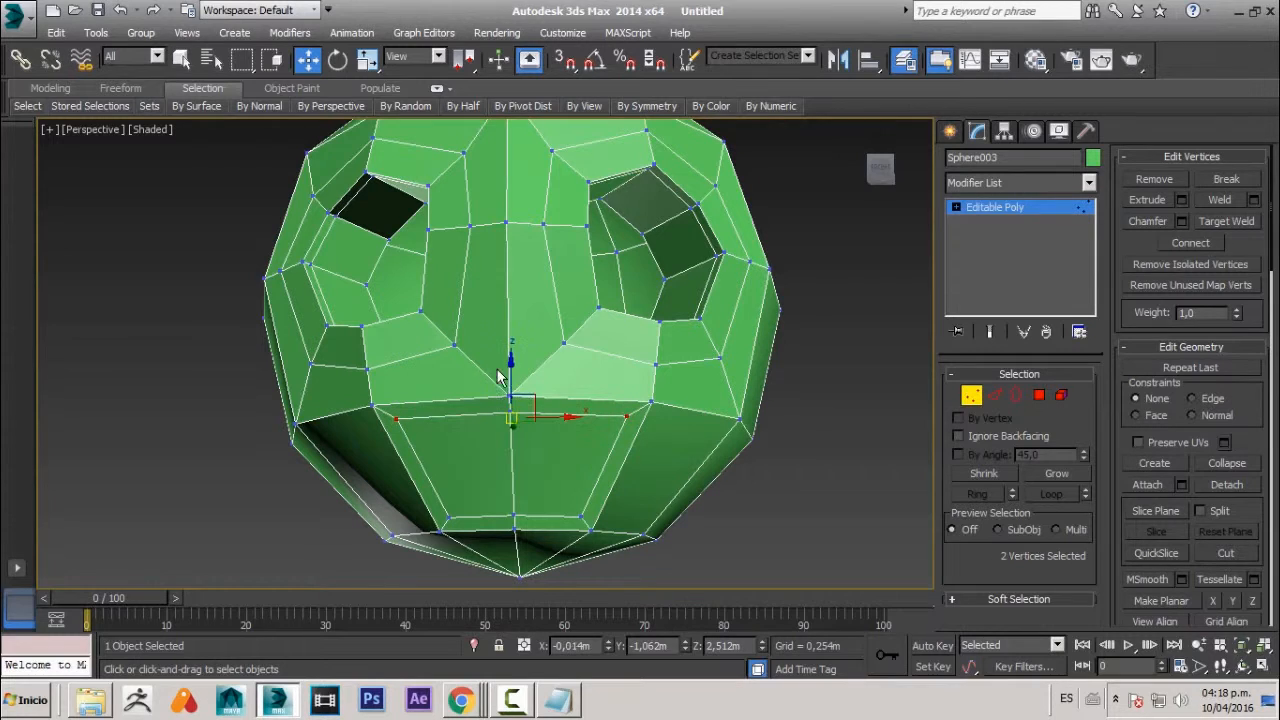
drag(509, 361, 509, 378)
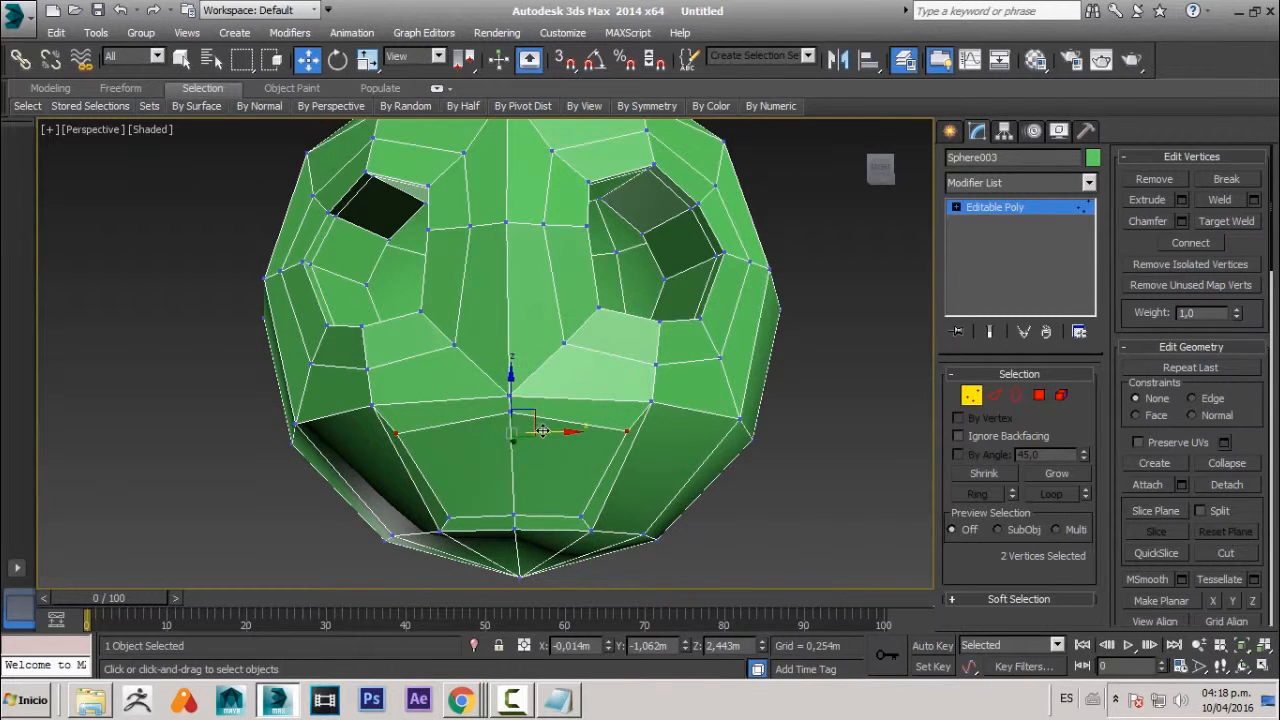
key(r)
drag(571, 429, 557, 428)
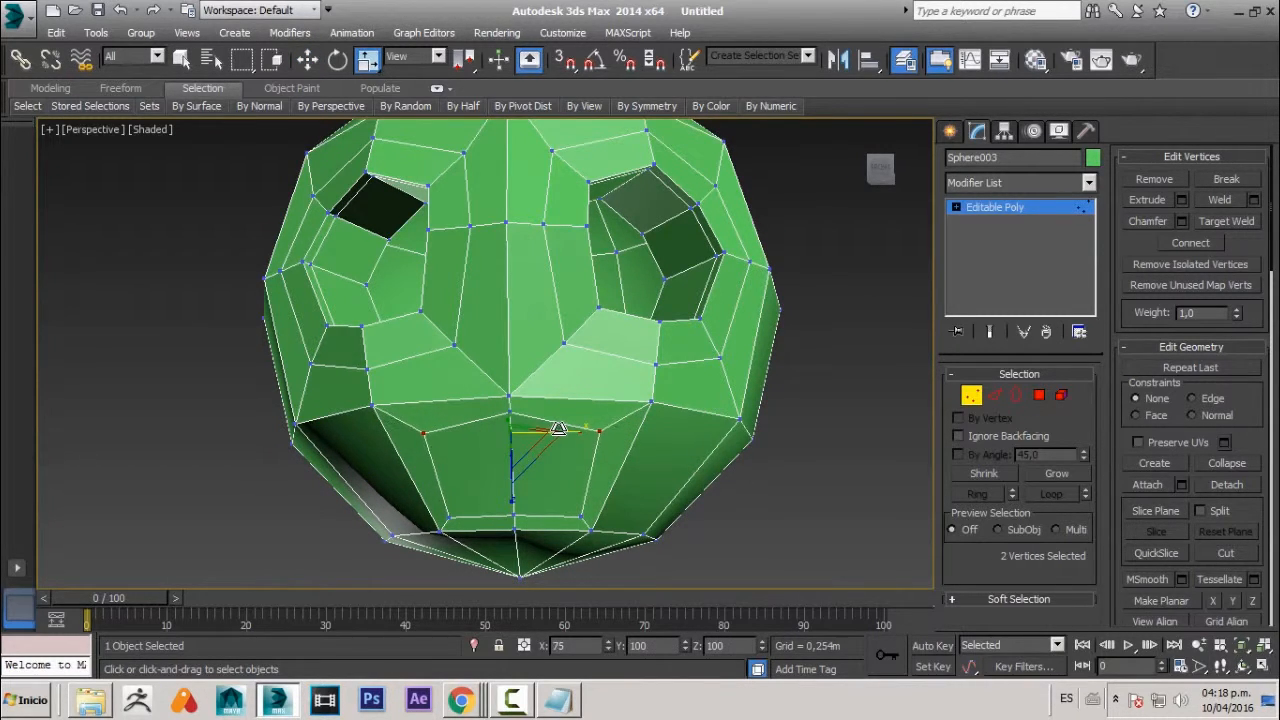
- Undo the scaling and lowering of the two upper mouth corner vertices
mouse_move(559, 428)
alt+middle_down()
mouse_move(486, 449)
mouse_move(590, 428)
mouse_move(563, 408)
alt+middle_up()
key(w)
click(512, 408)
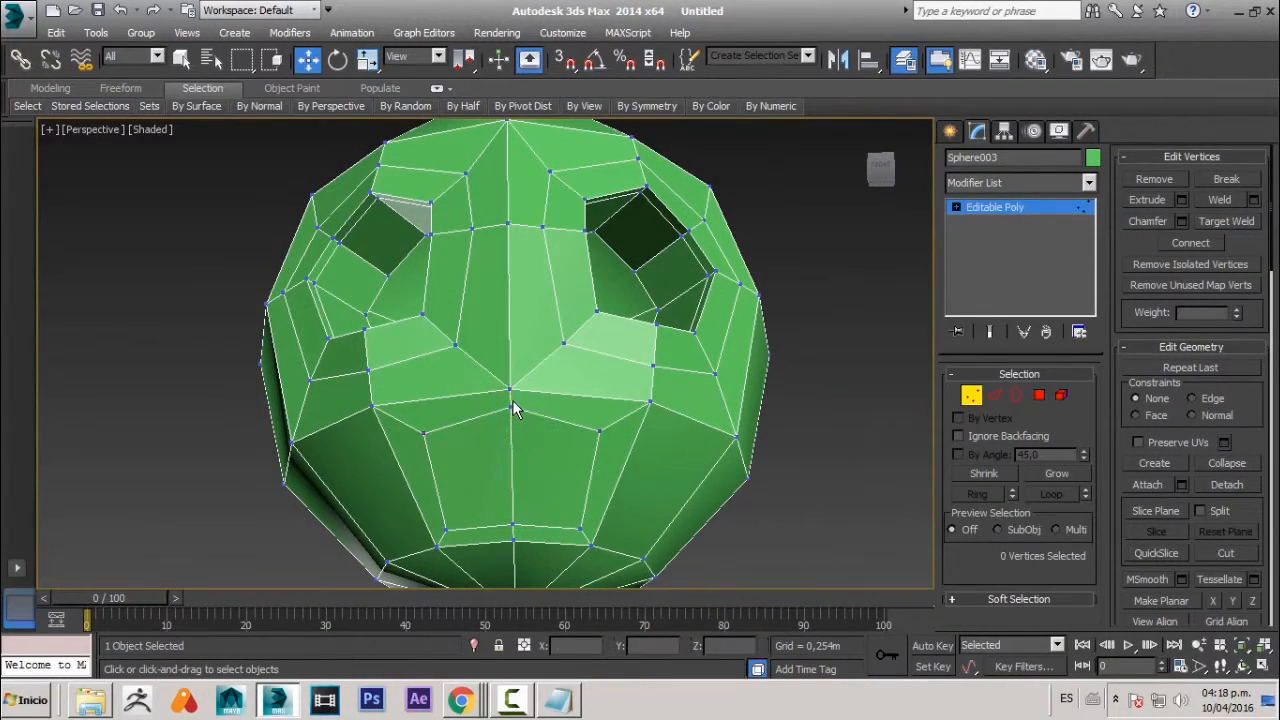
key(ctrl+z)
drag(511, 388, 511, 418)
key(ctrl+z)
key(ctrl+z)
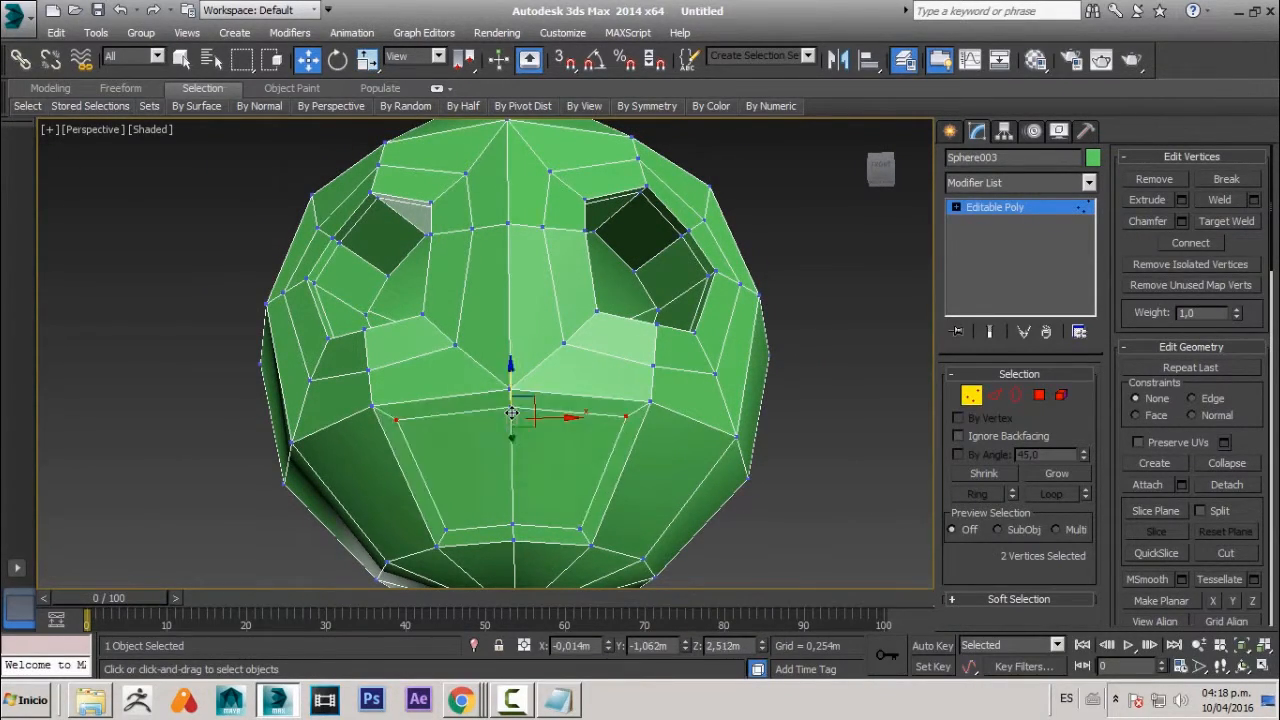
- Return to the two inner mouth polygons and inset them again to form a second ring around the mouth
mouse_move(614, 423)
alt+middle_down()
mouse_move(585, 465)
mouse_move(603, 457)
mouse_move(630, 395)
mouse_move(616, 413)
alt+middle_up()
key(q)
click(1039, 395)
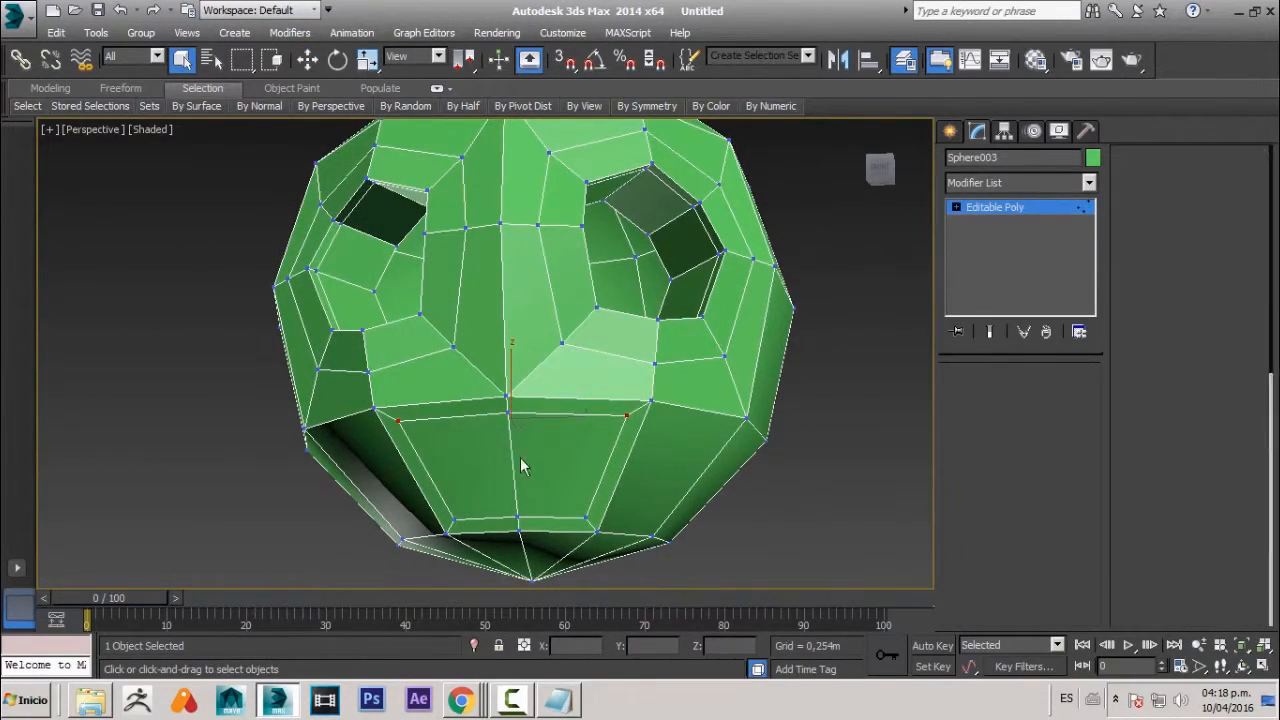
drag(523, 457, 476, 467)
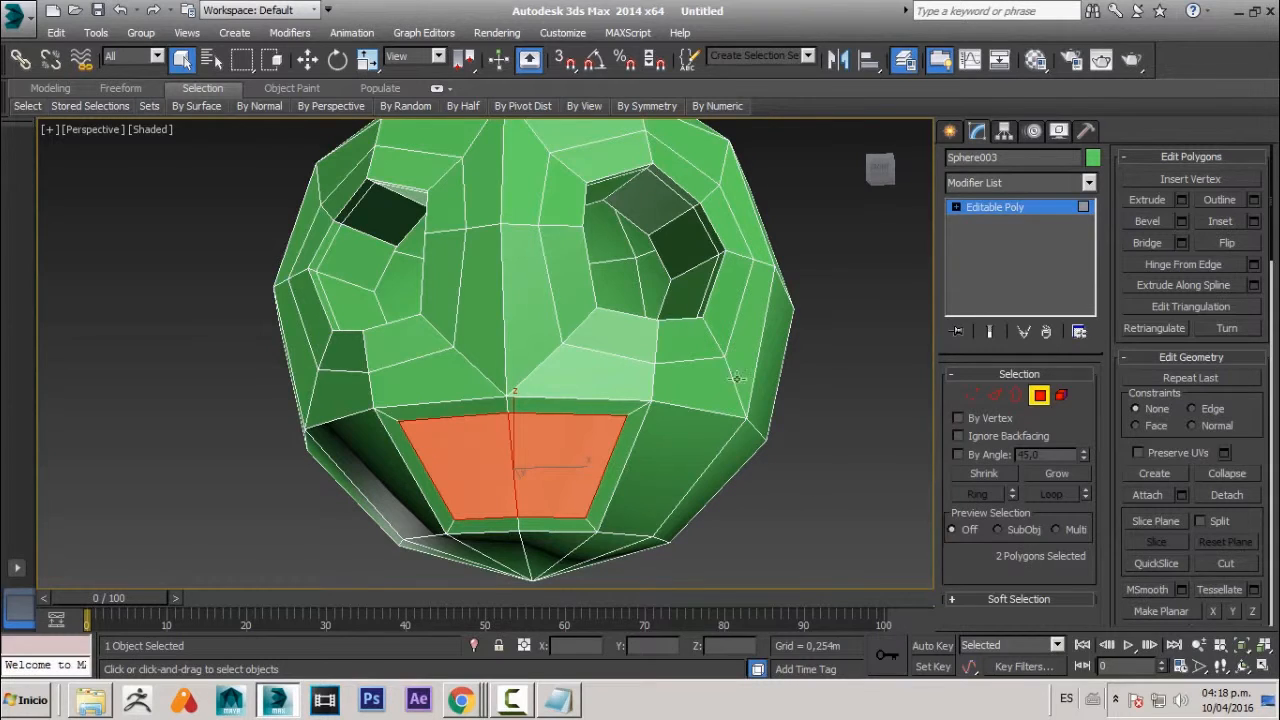
mouse_move(737, 378)
alt+middle_down()
mouse_move(680, 430)
mouse_move(735, 386)
alt+middle_up()
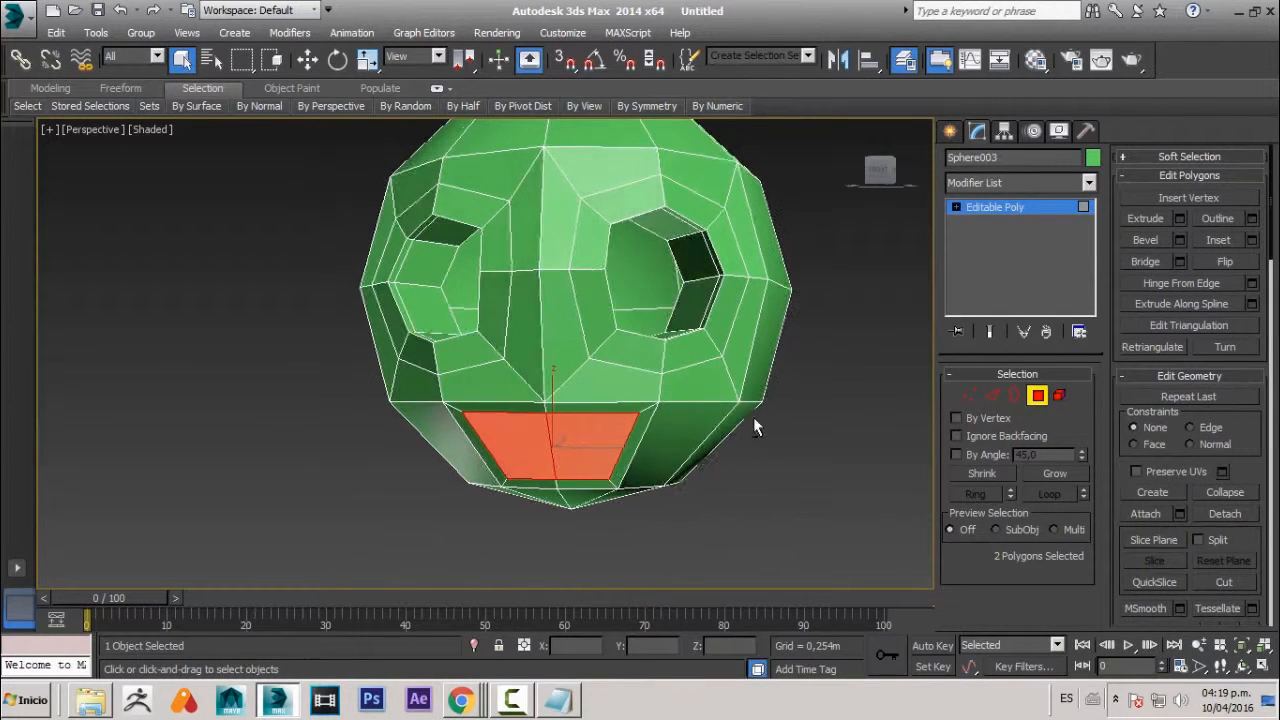
click(1220, 240)
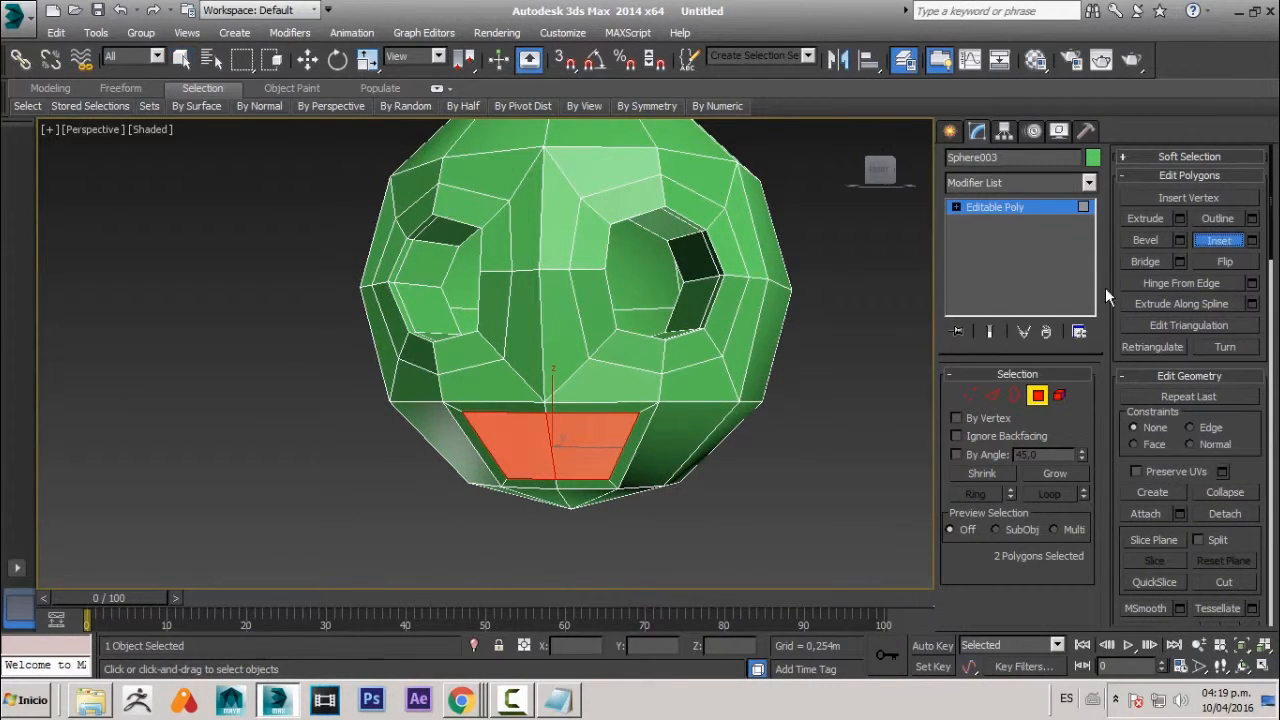
drag(578, 424, 562, 445)
mouse_move(543, 457)
alt+middle_down()
mouse_move(497, 469)
mouse_move(543, 469)
alt+middle_up()
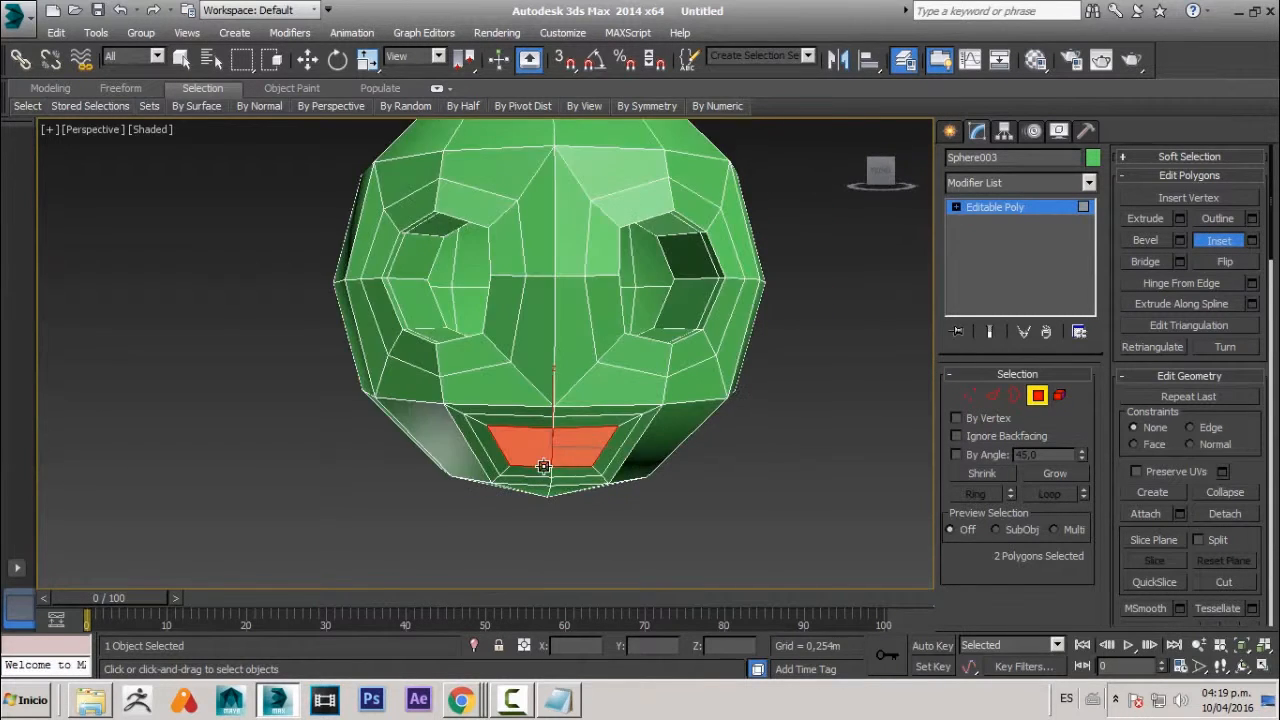
- Extrude the two inner mouth polygons inward into the head
scroll(543, 406, up, 2)
alt+middle_drag(543, 406, 486, 404)
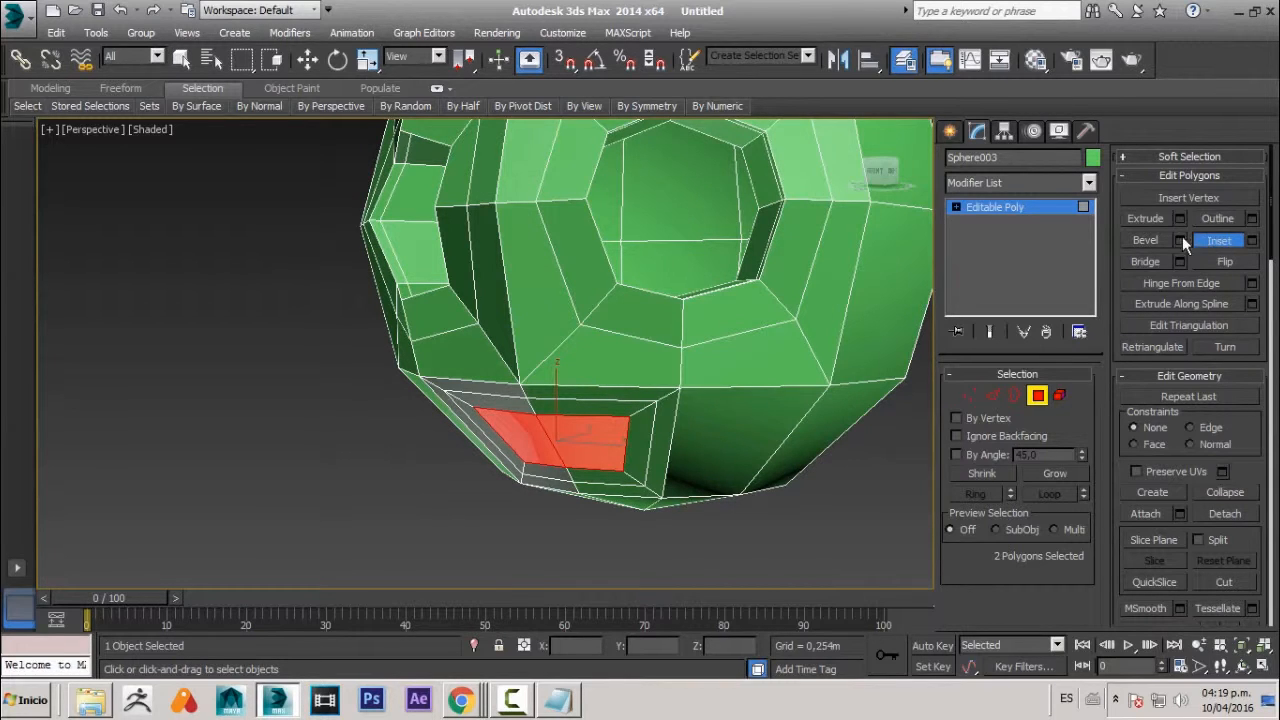
click(1160, 219)
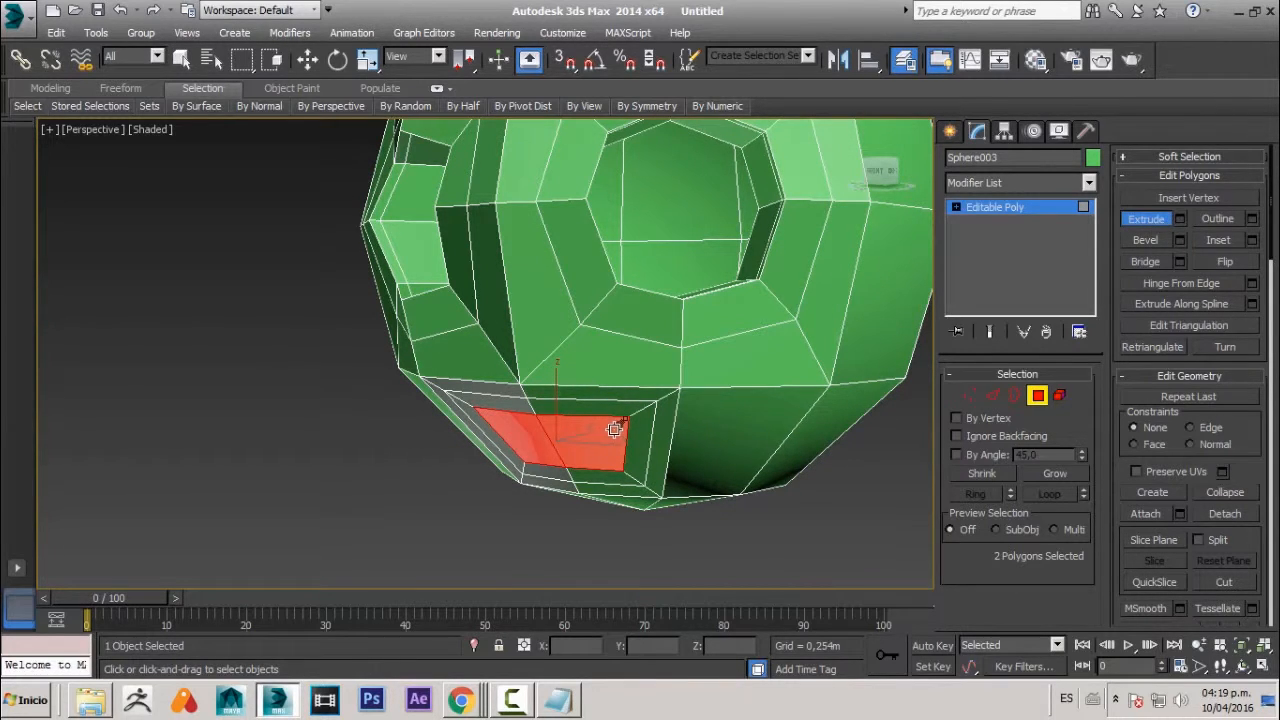
drag(614, 429, 563, 517)
alt+middle_drag(563, 517, 665, 400)
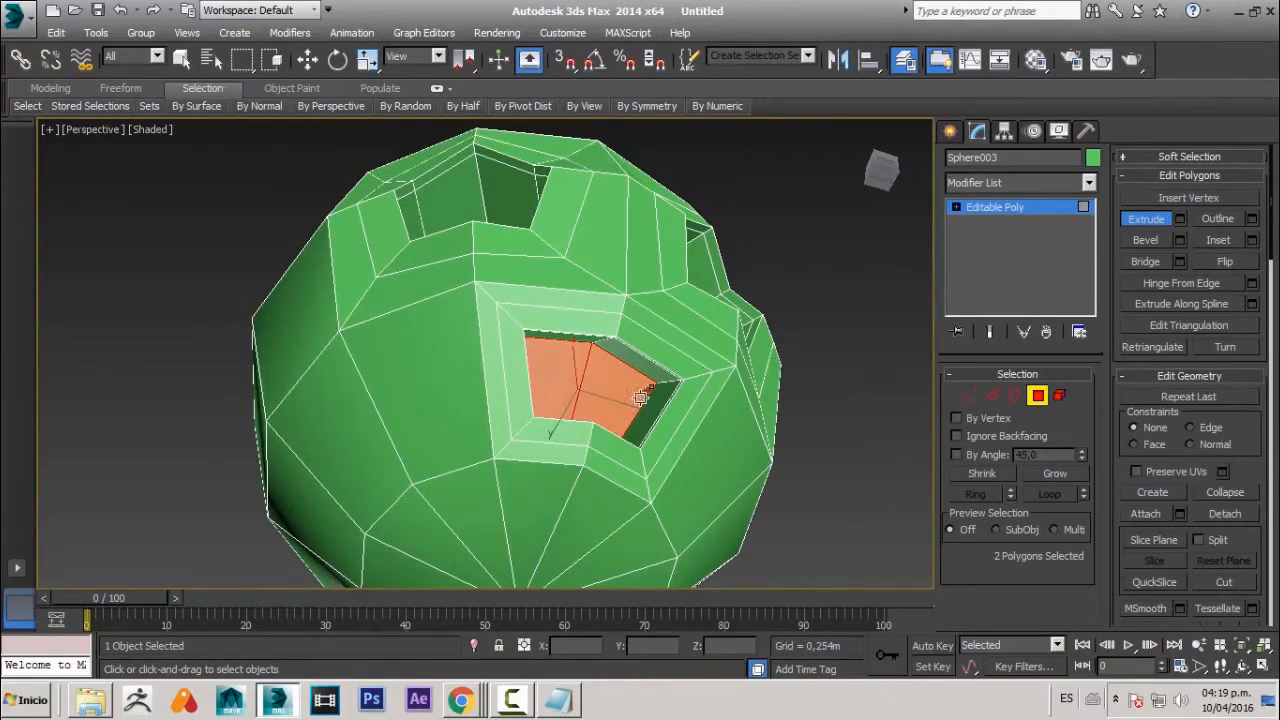
- Switch the reference coordinate system to Local and move the inner mouth polygons about 0.25 m along Y
key(w)
alt+middle_drag(567, 404, 462, 170)
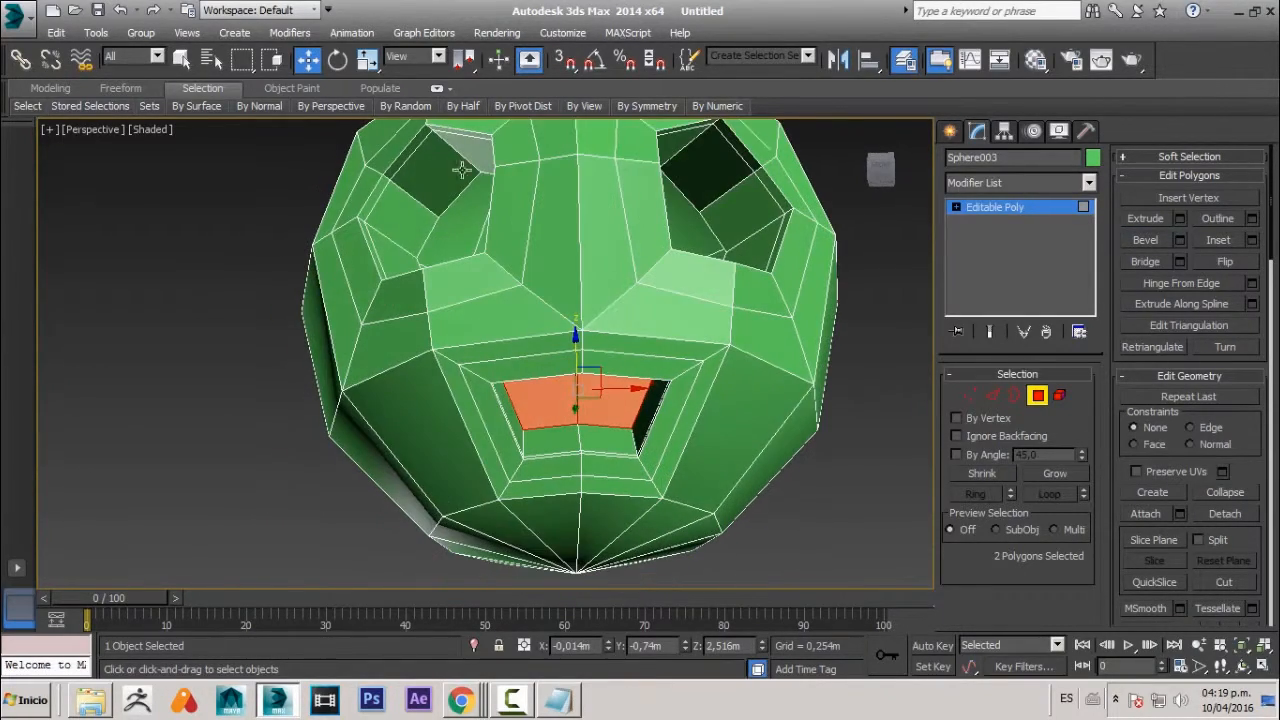
click(420, 53)
click(421, 124)
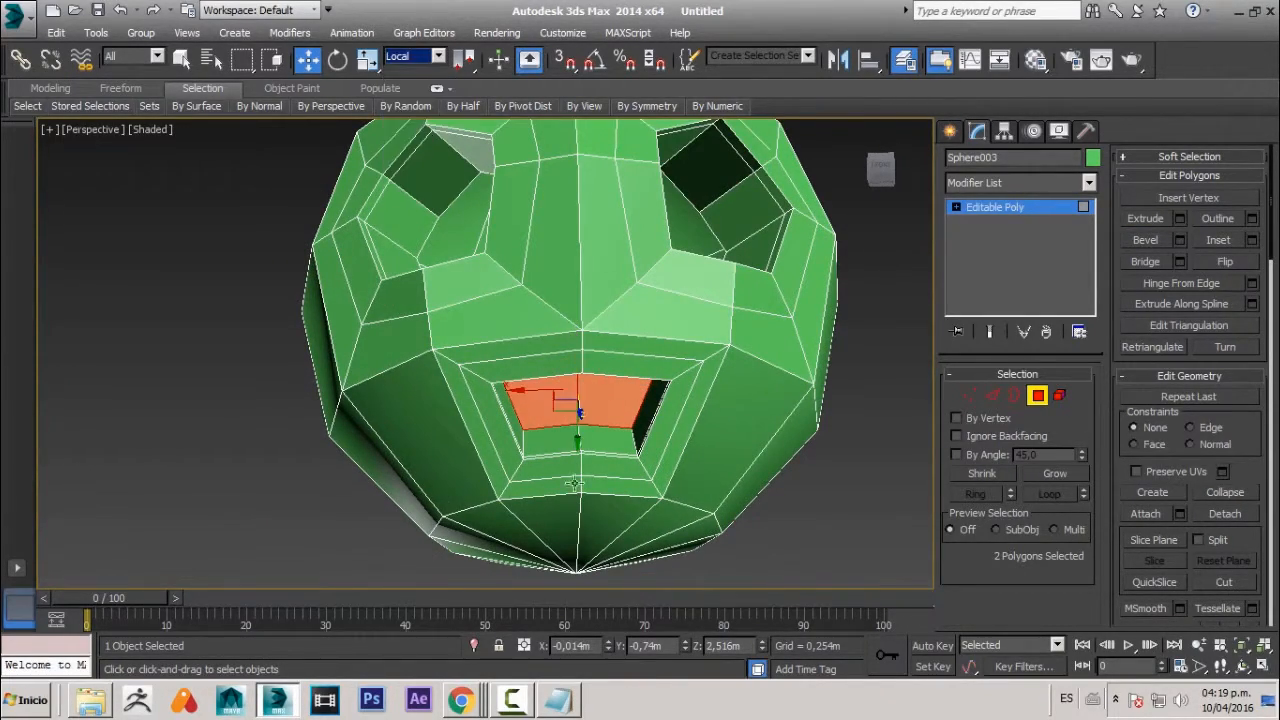
mouse_move(580, 440)
mouse_down()
mouse_move(582, 474)
mouse_move(580, 452)
mouse_up()
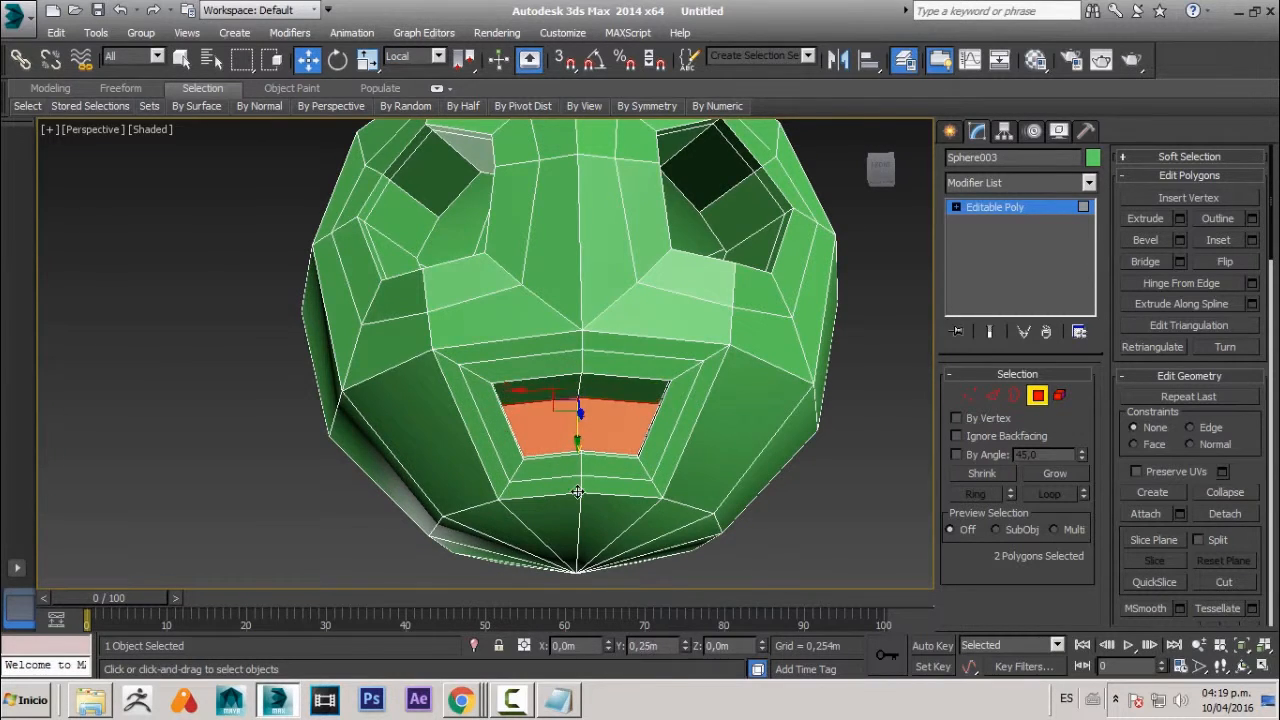
alt+middle_drag(578, 490, 470, 510)
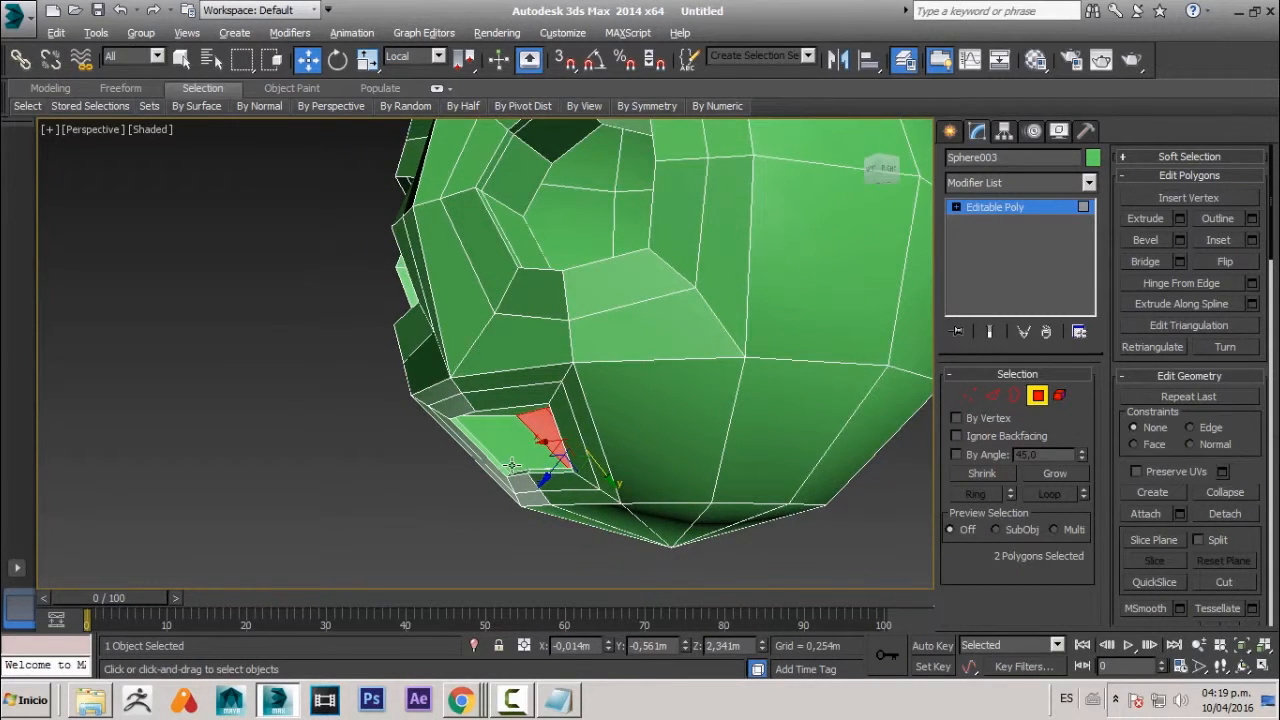
- Restore the View coordinate system and push the inner mouth polygons about 0.37 m deeper into the head along Y
click(420, 56)
click(410, 77)
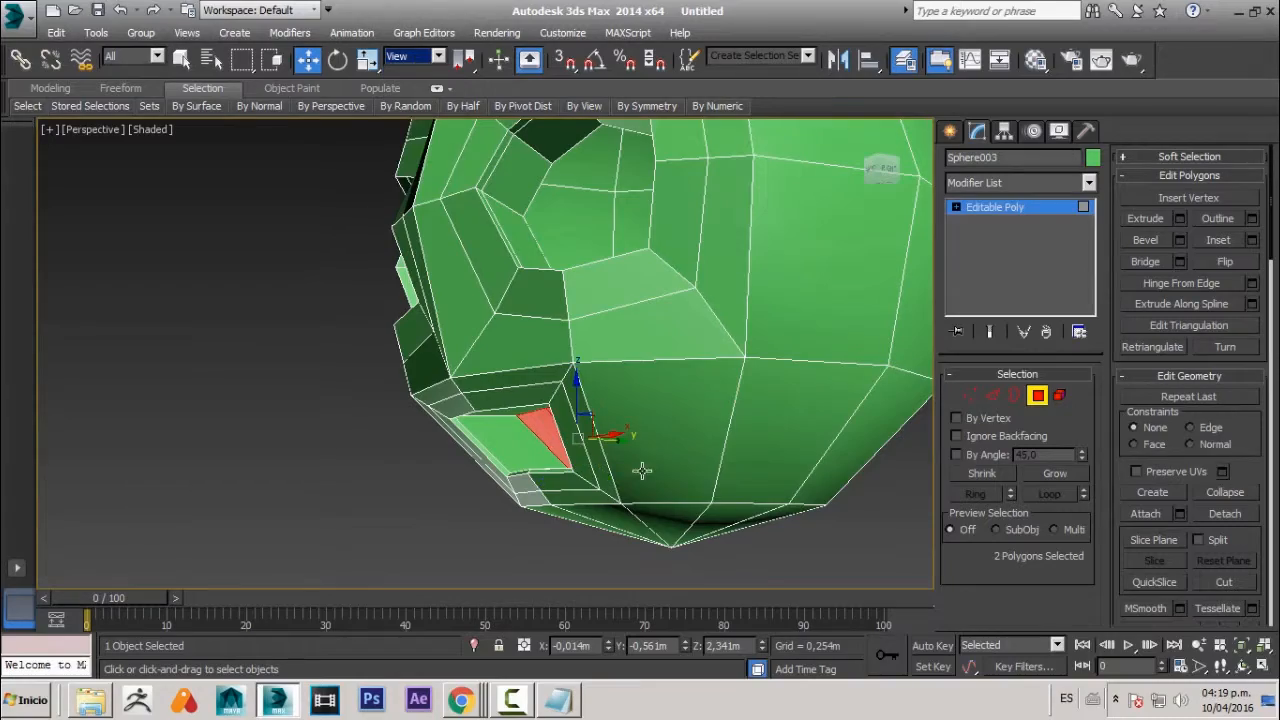
alt+middle_drag(642, 470, 617, 451)
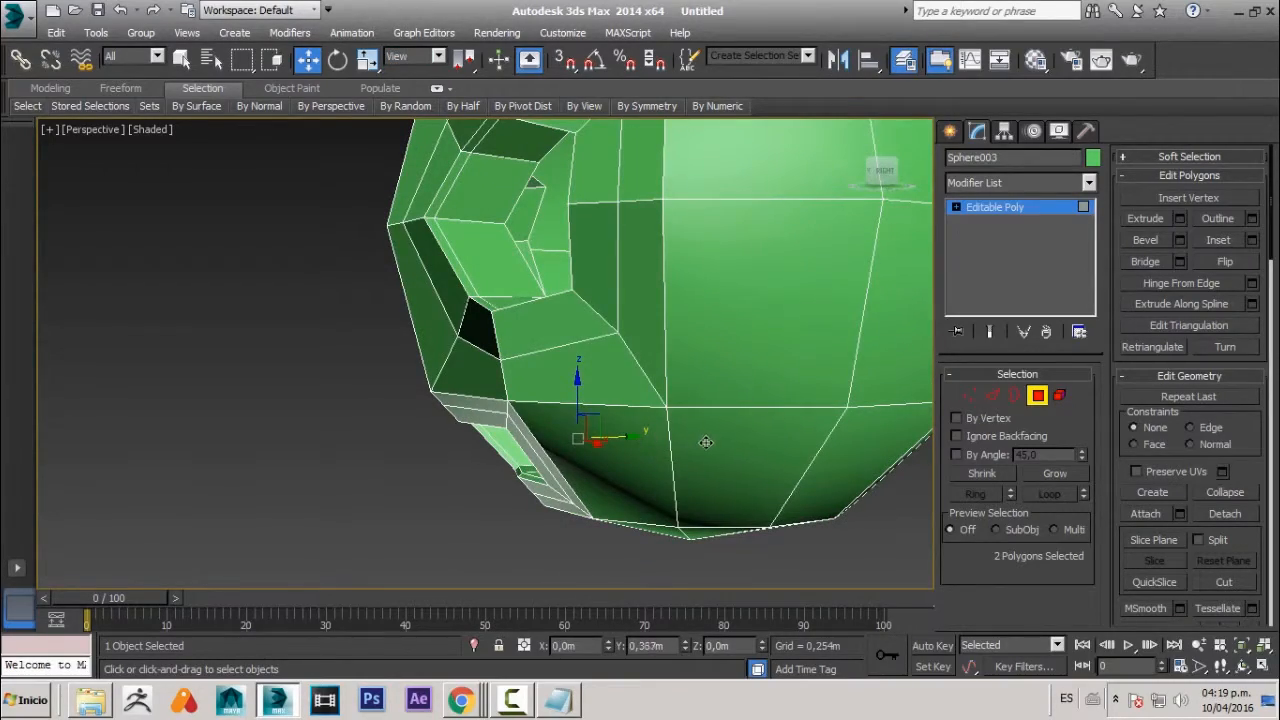
alt+middle_drag(706, 442, 642, 462)
- Delete the two inner mouth polygons to open the mouth cavity
key(Delete)
scroll(783, 449, down, 2)
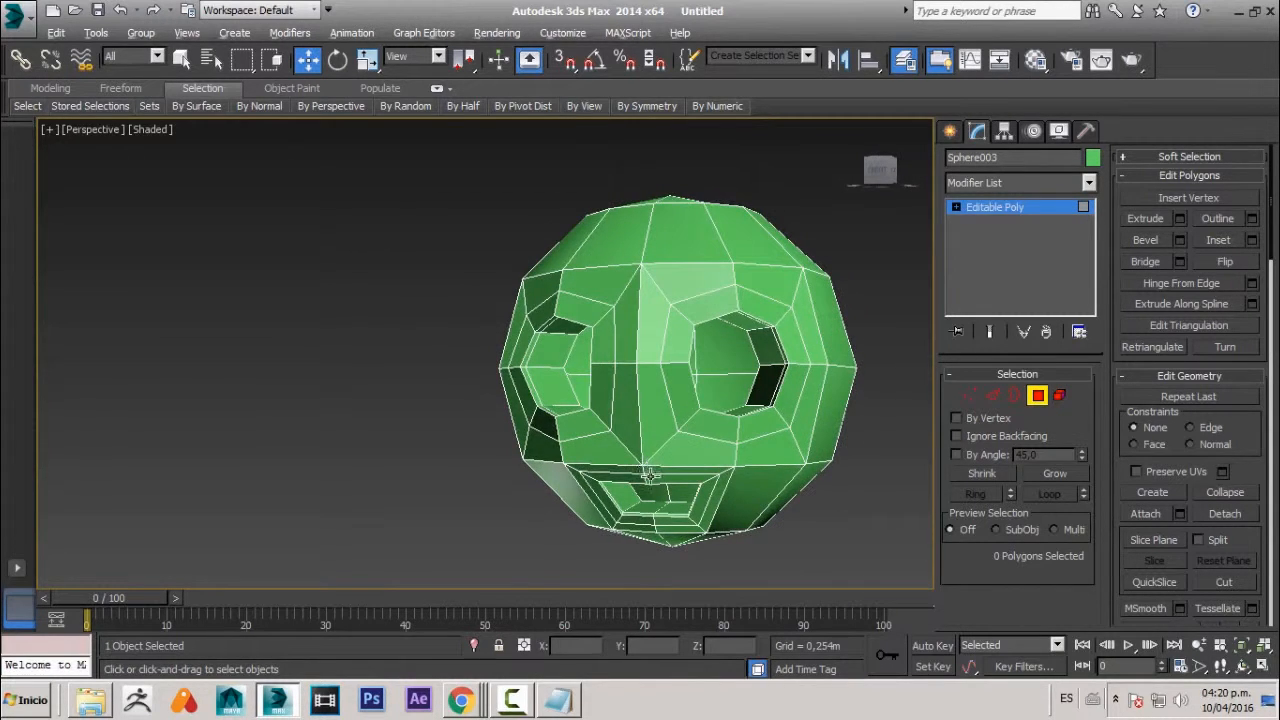
scroll(649, 476, up, 2)
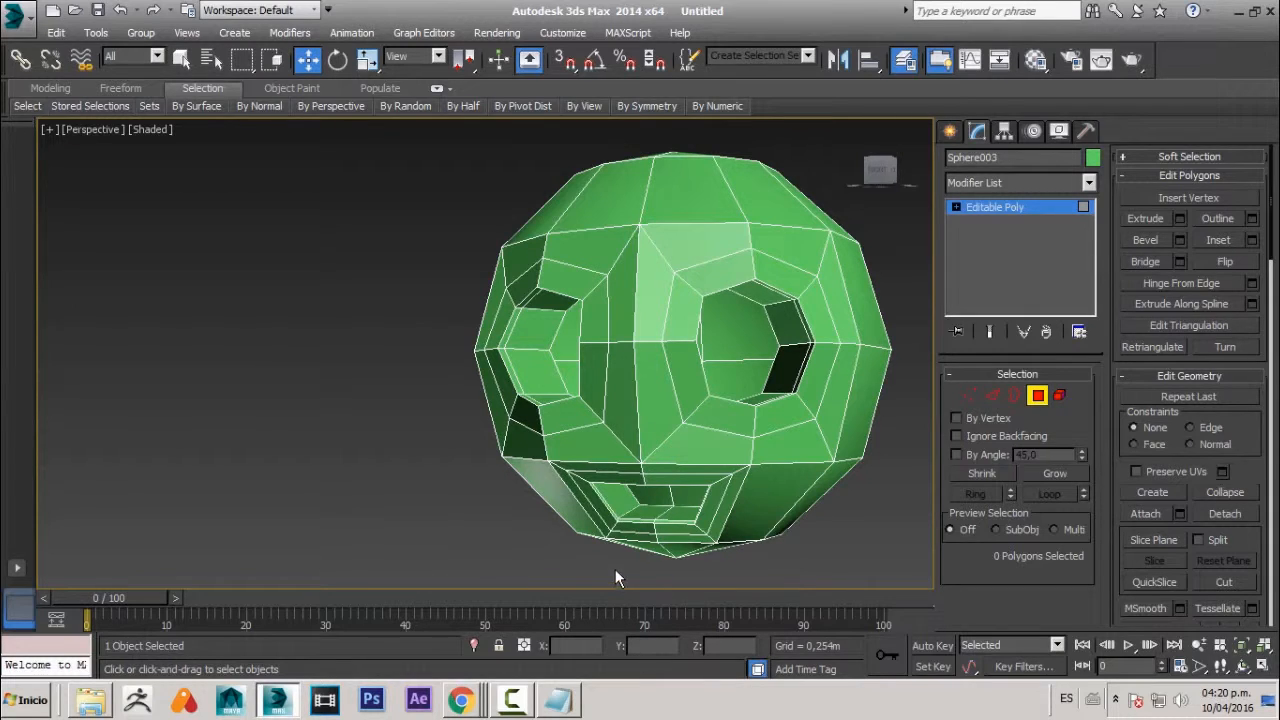
alt+middle_drag(615, 578, 613, 551)
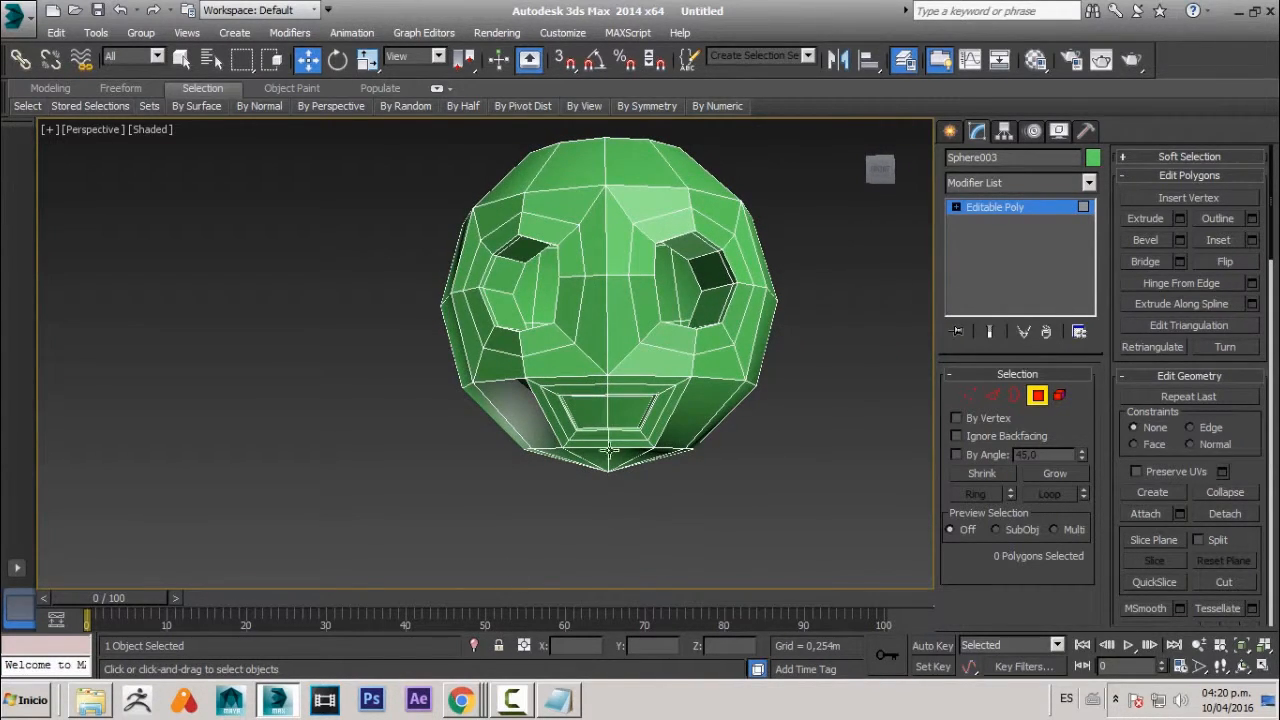
scroll(605, 420, up, 5)
middle_drag(603, 403, 562, 381)
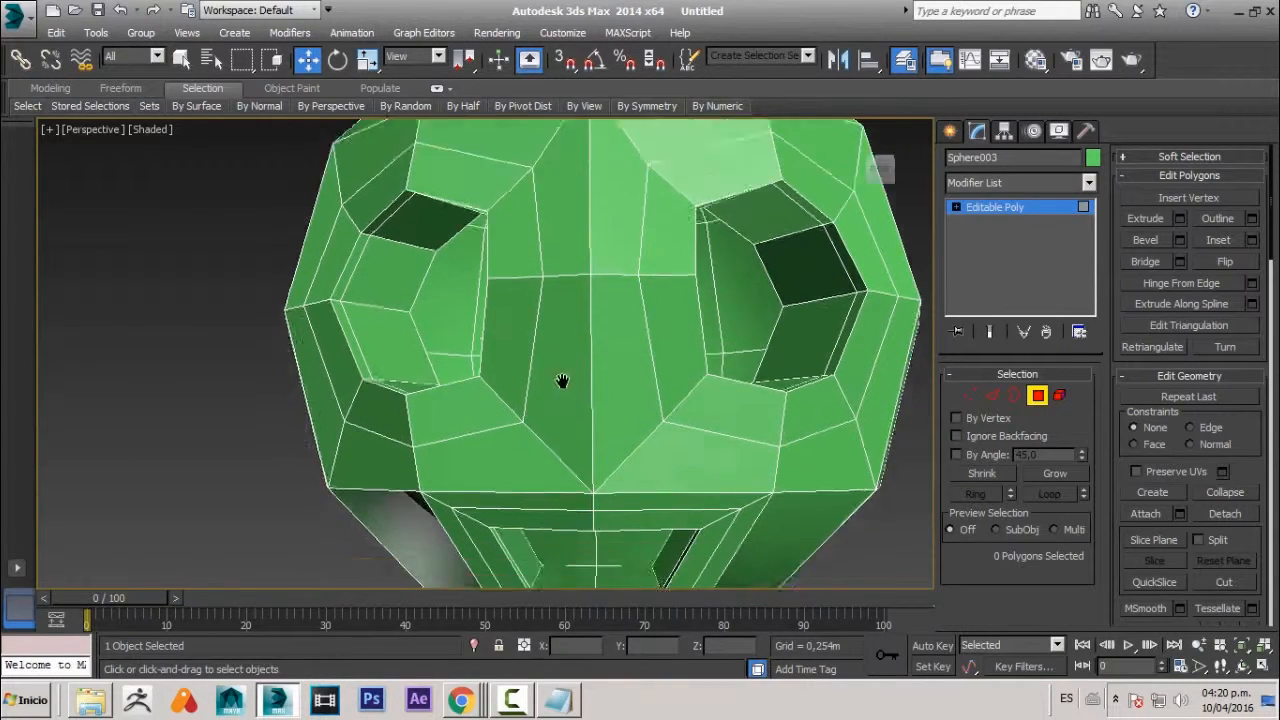
- Switch to edge editing and select the edge loop around the mouth opening
scroll(562, 381, down, 3)
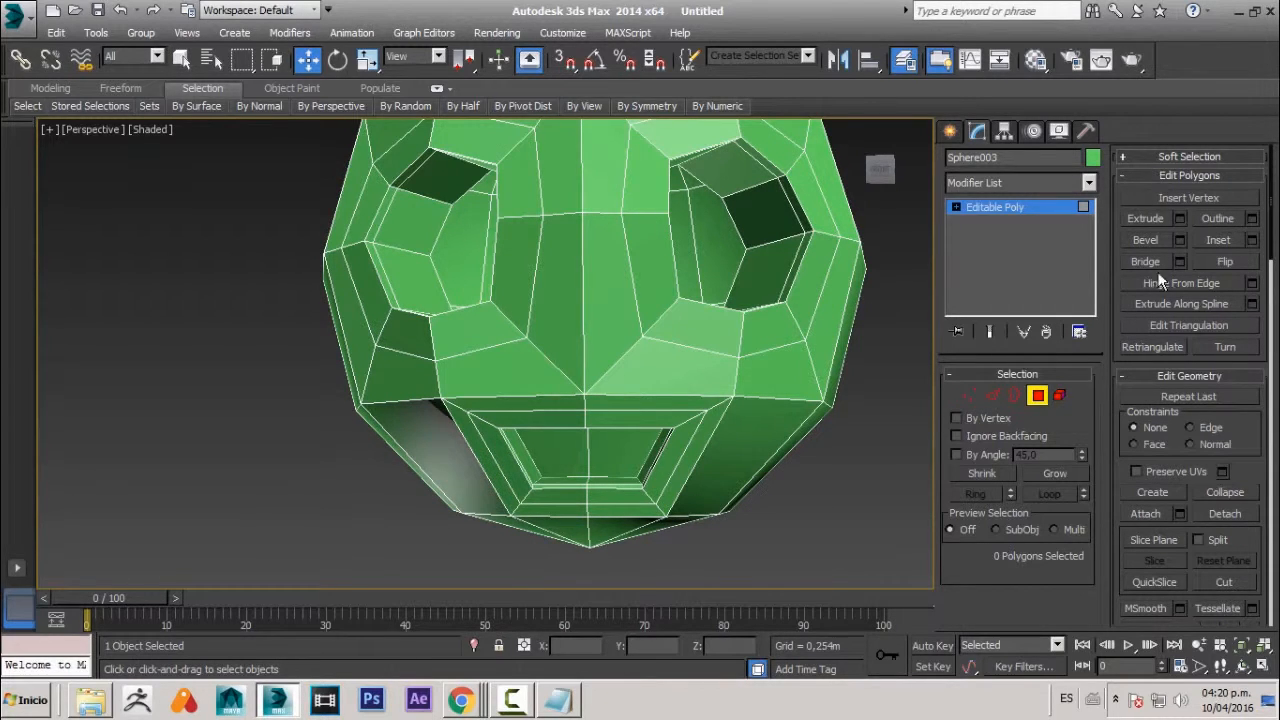
click(994, 396)
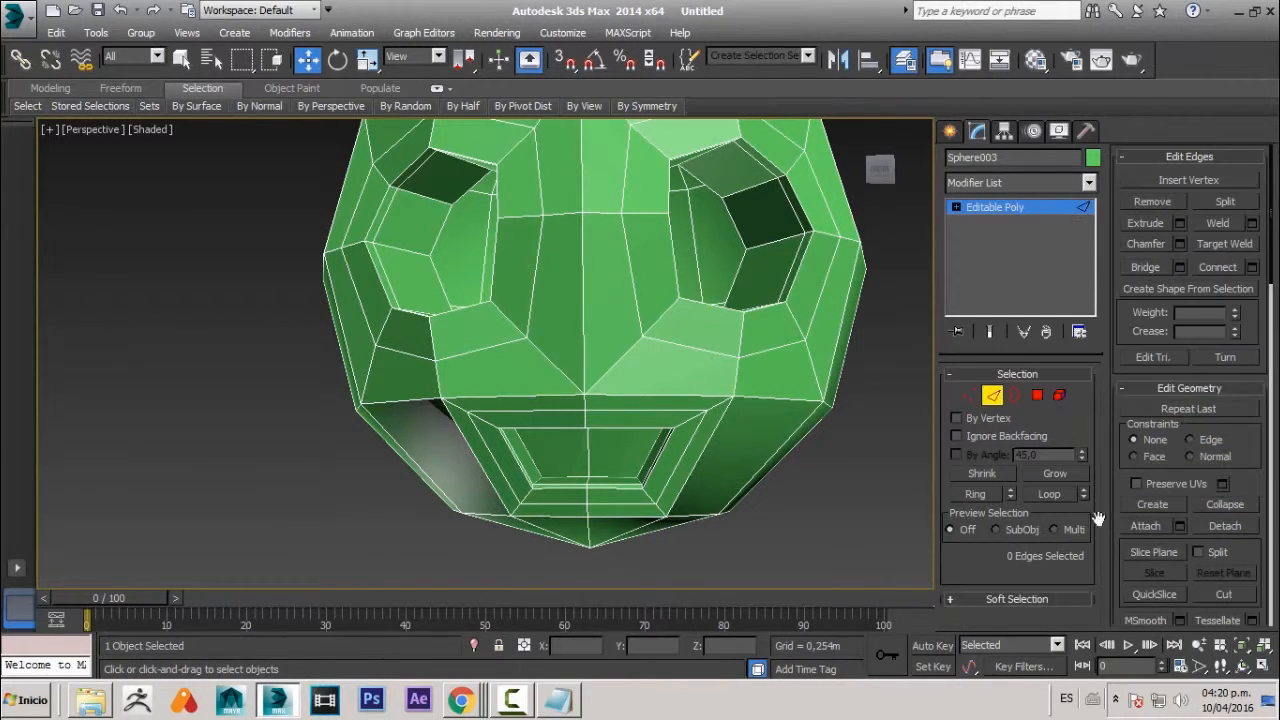
click(652, 460)
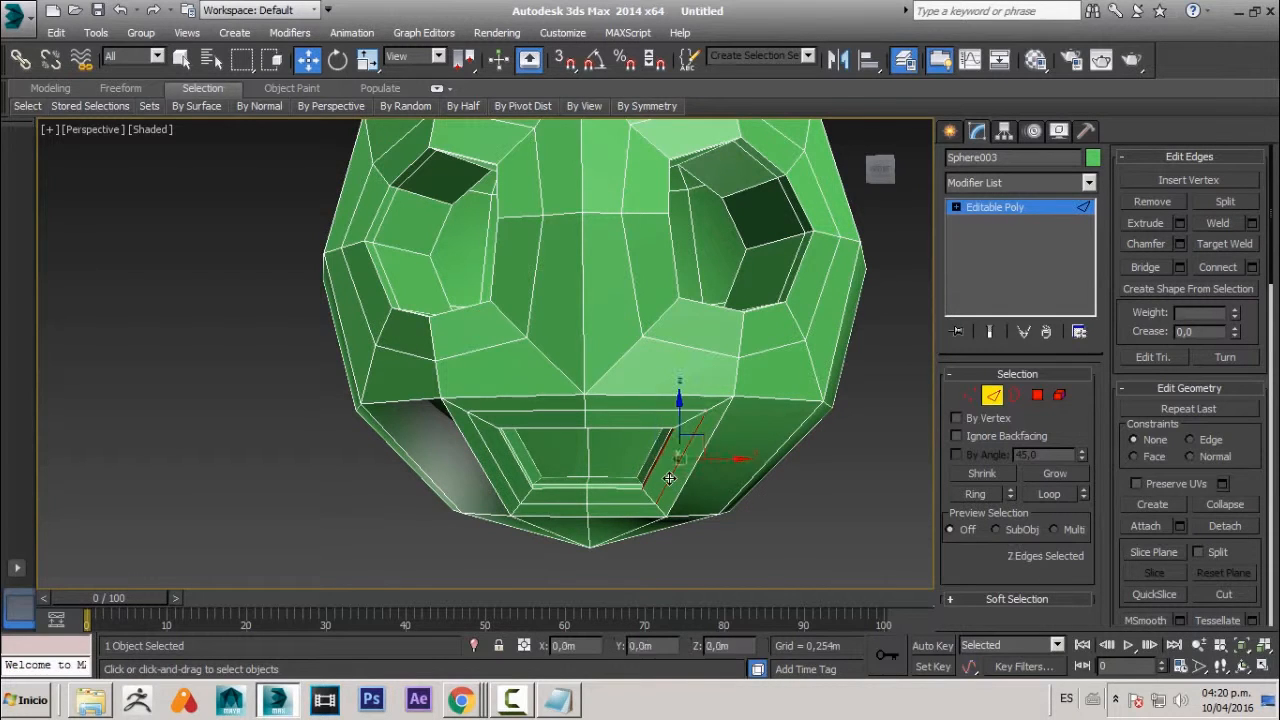
double_click(662, 468)
alt+middle_drag(580, 458, 440, 446)
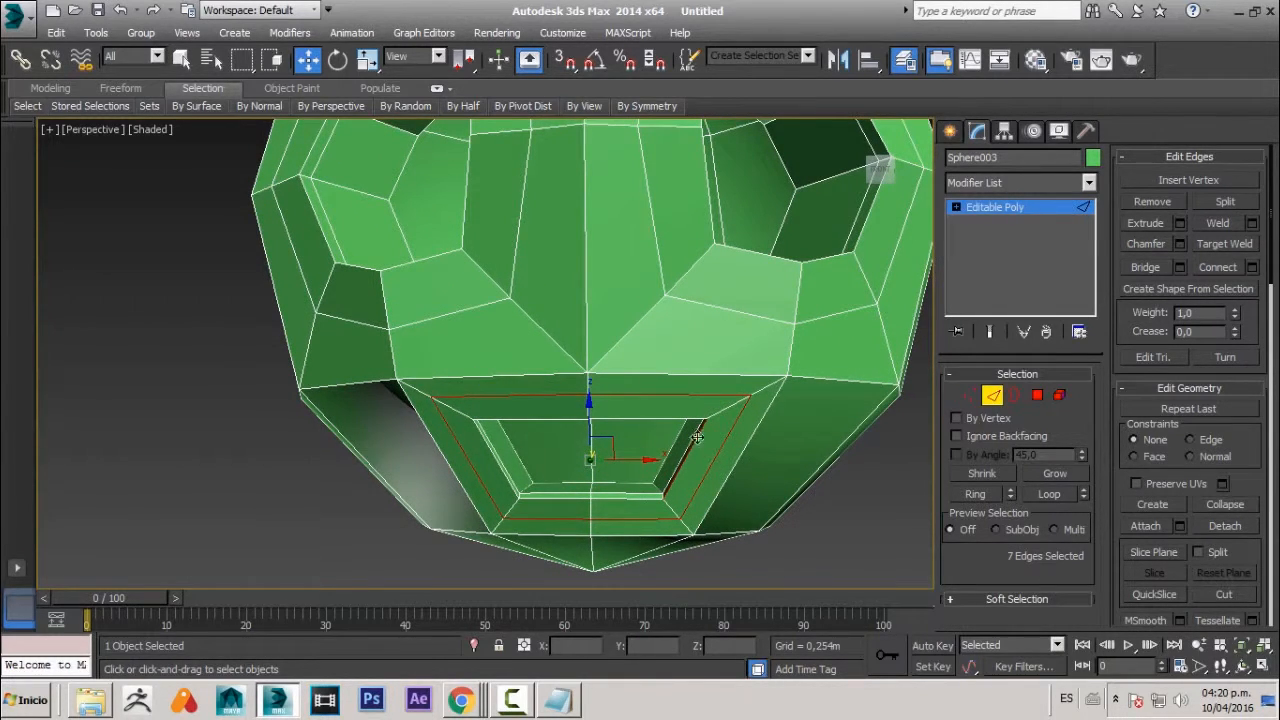
alt+middle_drag(922, 436, 745, 461)
- Connect all the upright edges around the head at mouth height with 1 segment, pinch 0 and slide 4
click(736, 454)
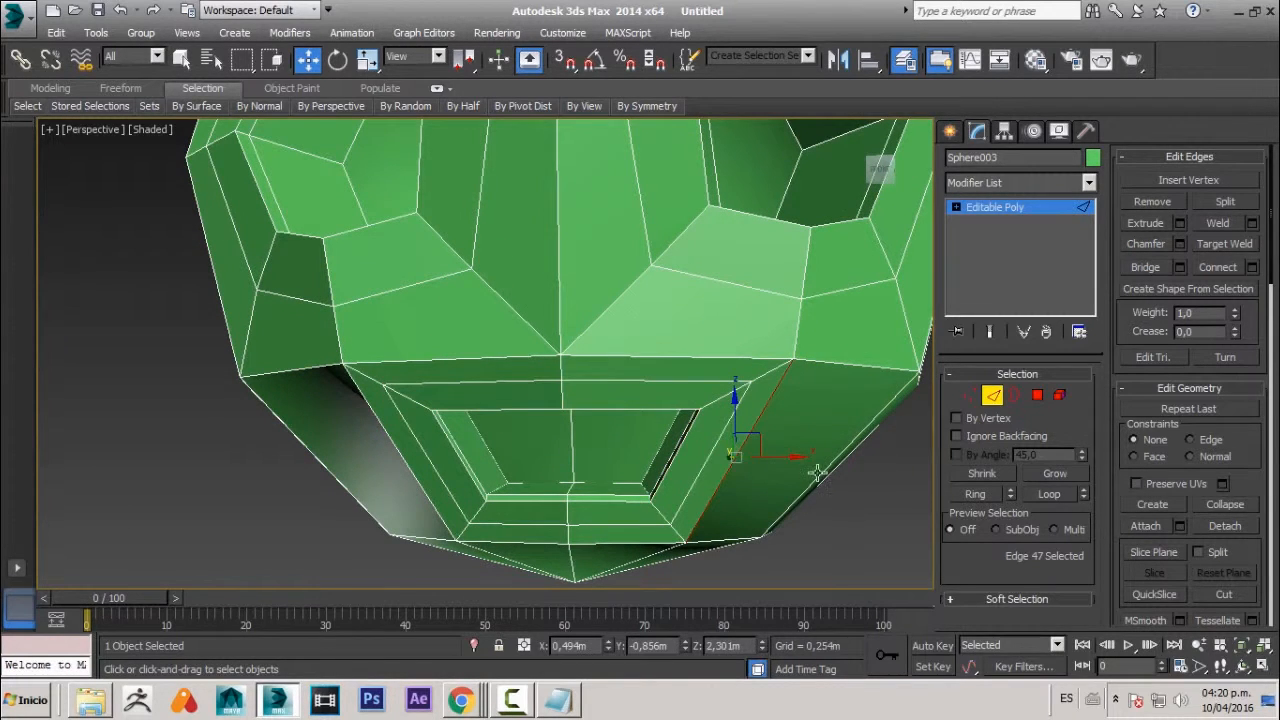
ctrl+click(817, 473)
click(764, 410)
scroll(660, 452, down, 3)
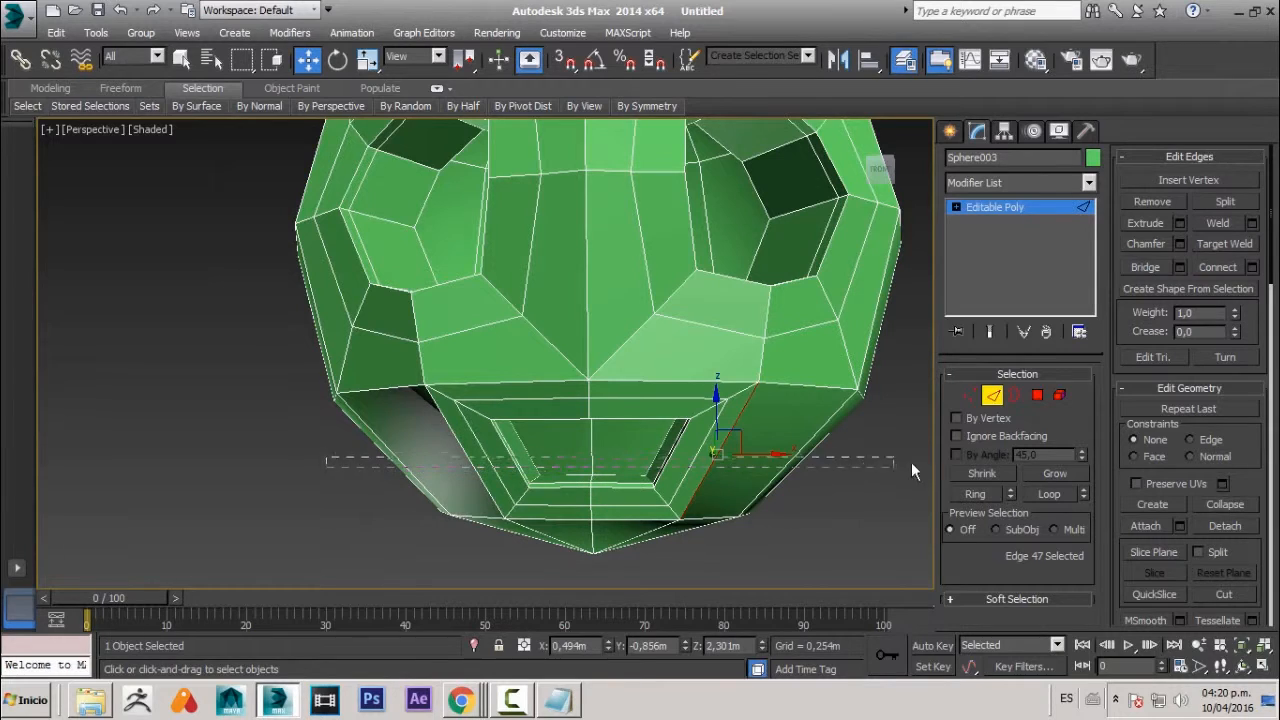
key(alt+r)
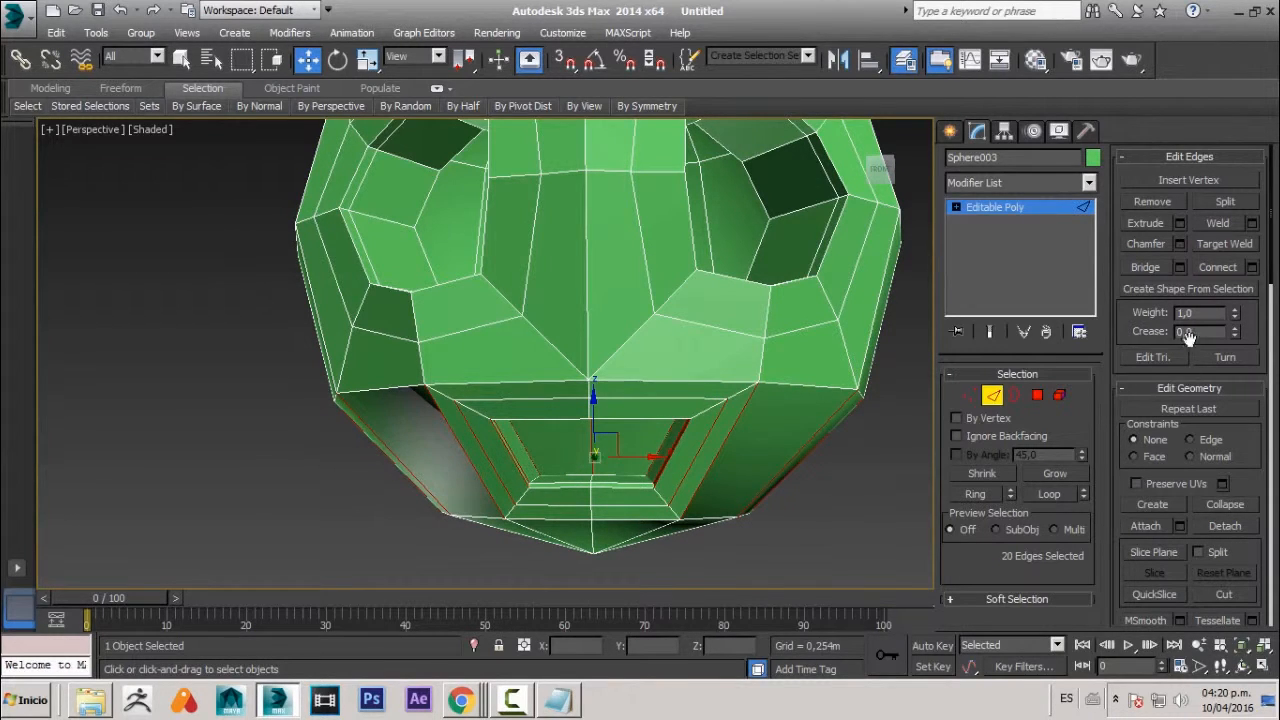
click(1252, 267)
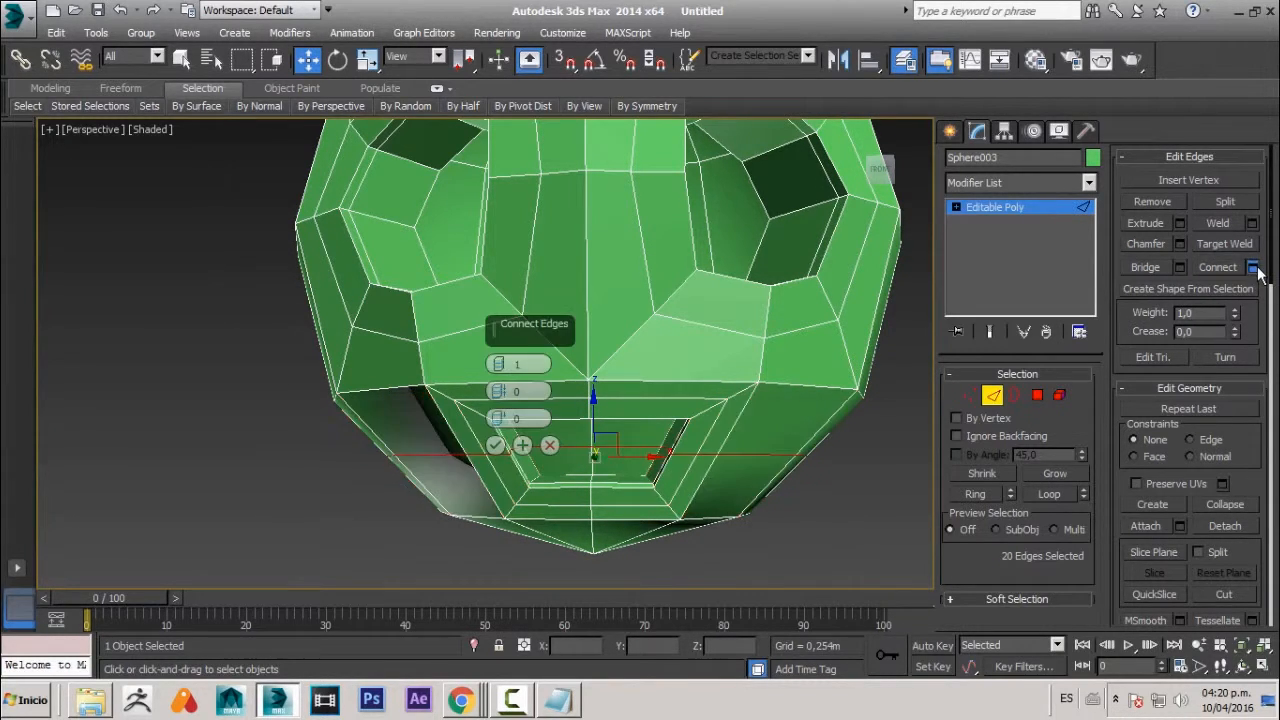
drag(503, 365, 503, 345)
right_click(500, 366)
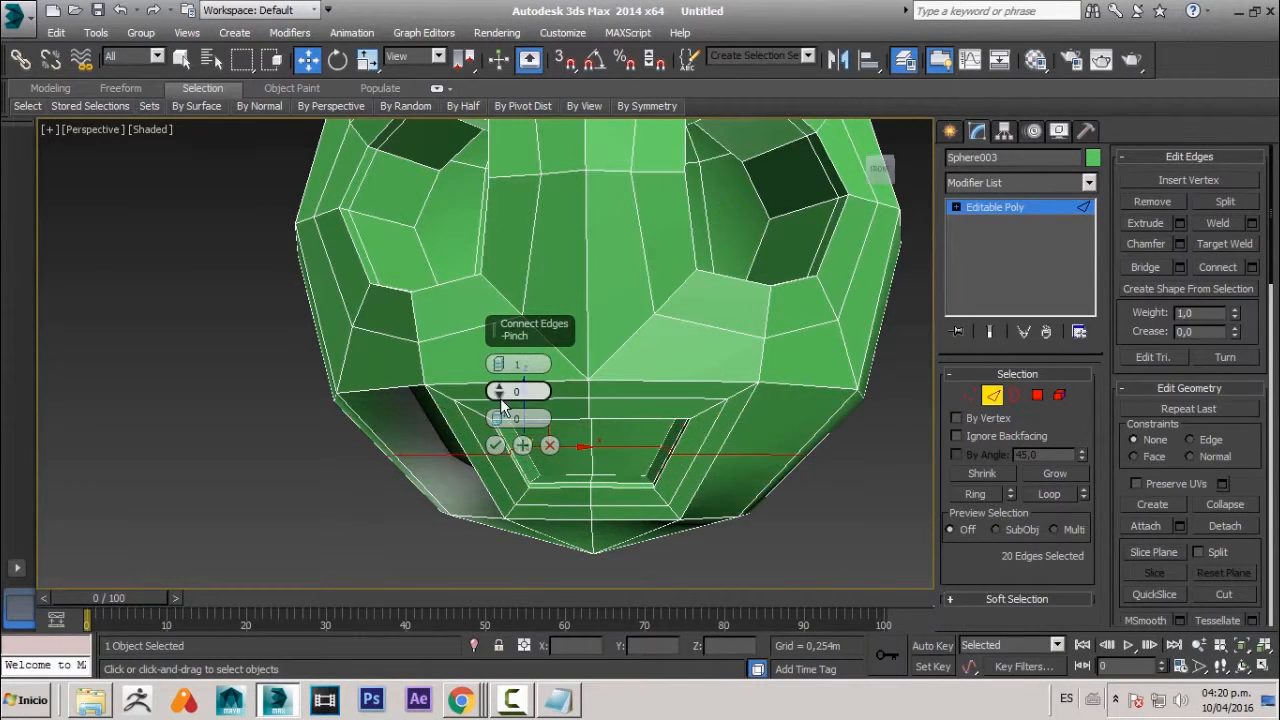
drag(500, 398, 572, 405)
right_click(500, 391)
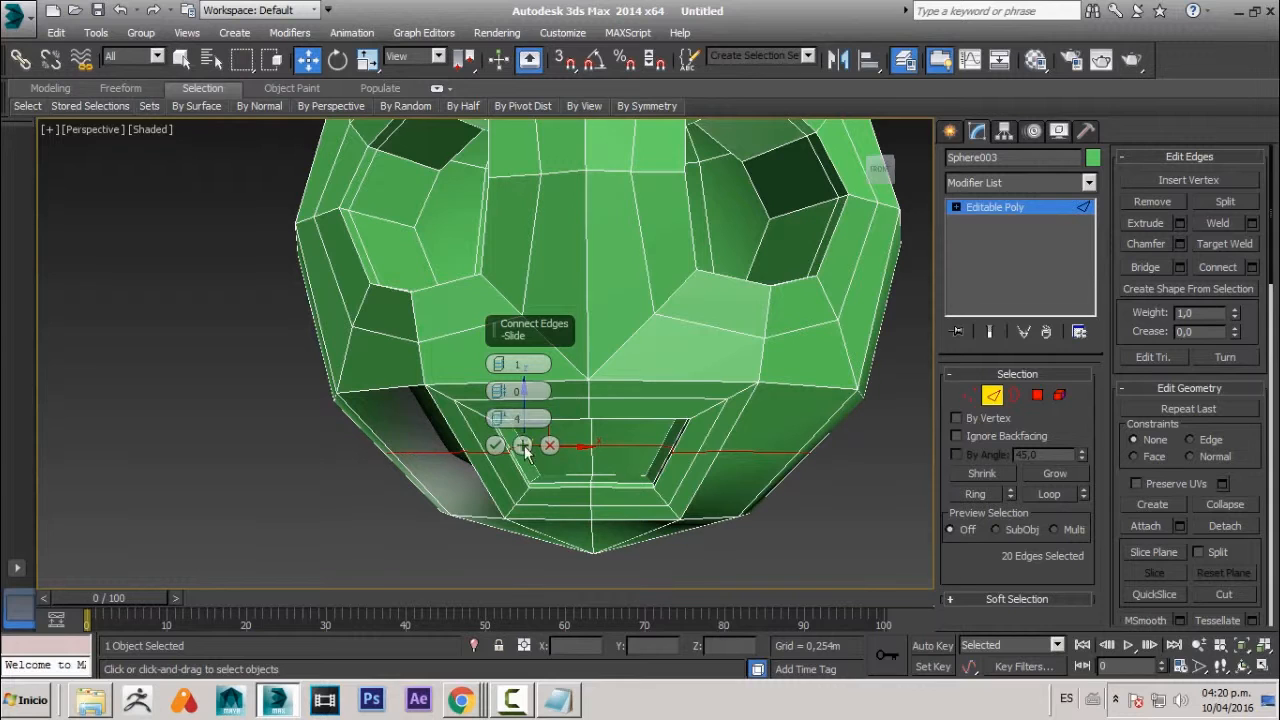
click(495, 445)
- Convert the selection of the new connecting edges to their vertices
scroll(593, 449, up, 3)
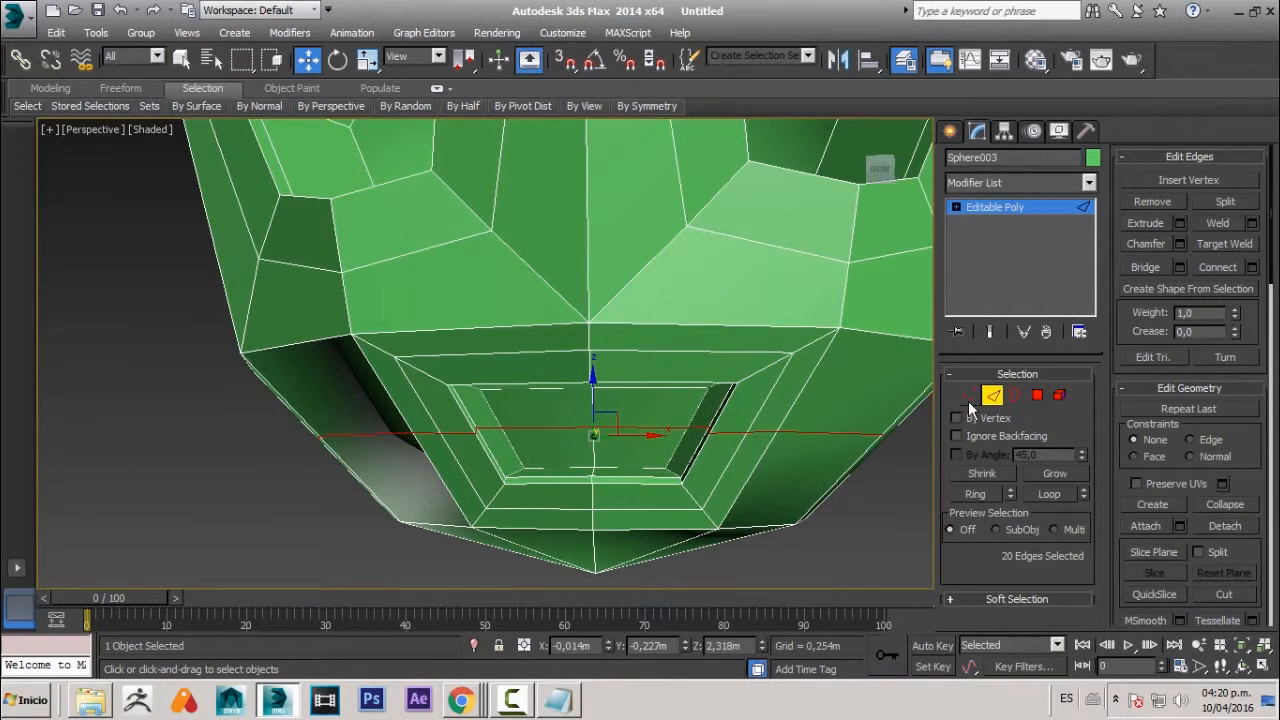
ctrl+click(969, 397)
scroll(763, 455, down, 4)
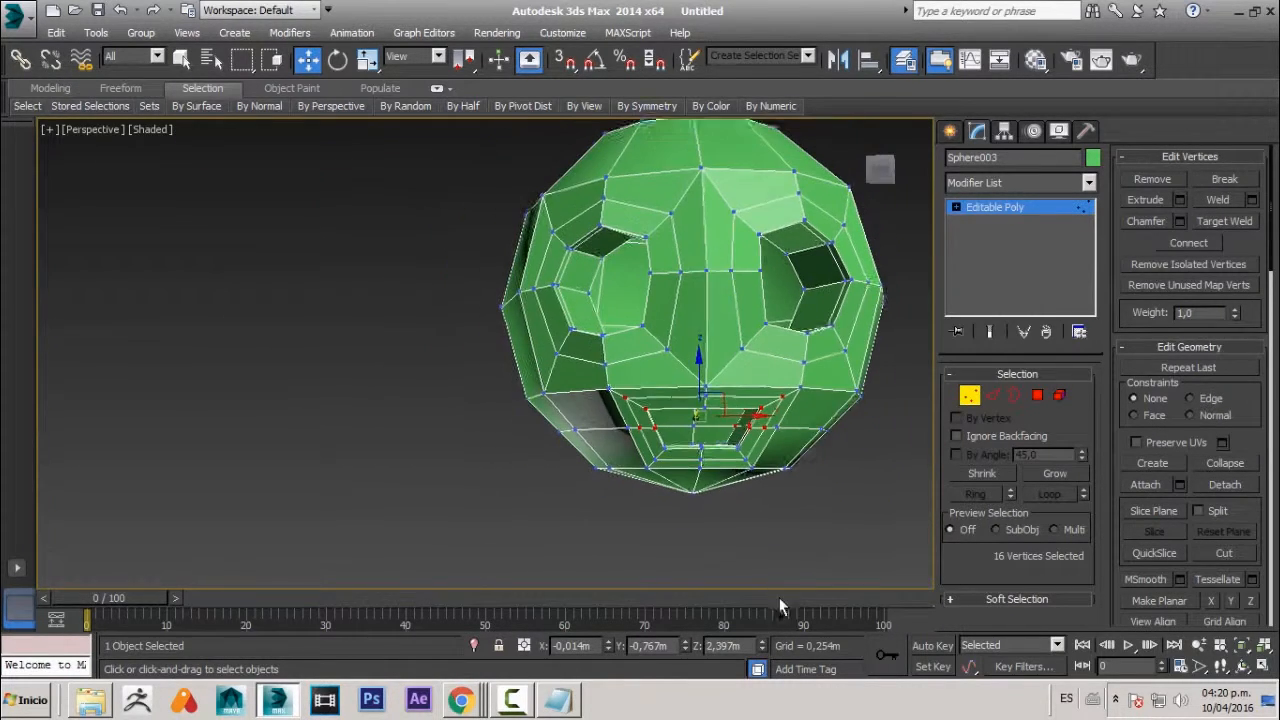
- Select all polygons of the head's left half as seen in the Front view and delete them
key(4)
scroll(668, 502, down, 2)
alt+middle_drag(667, 502, 619, 452)
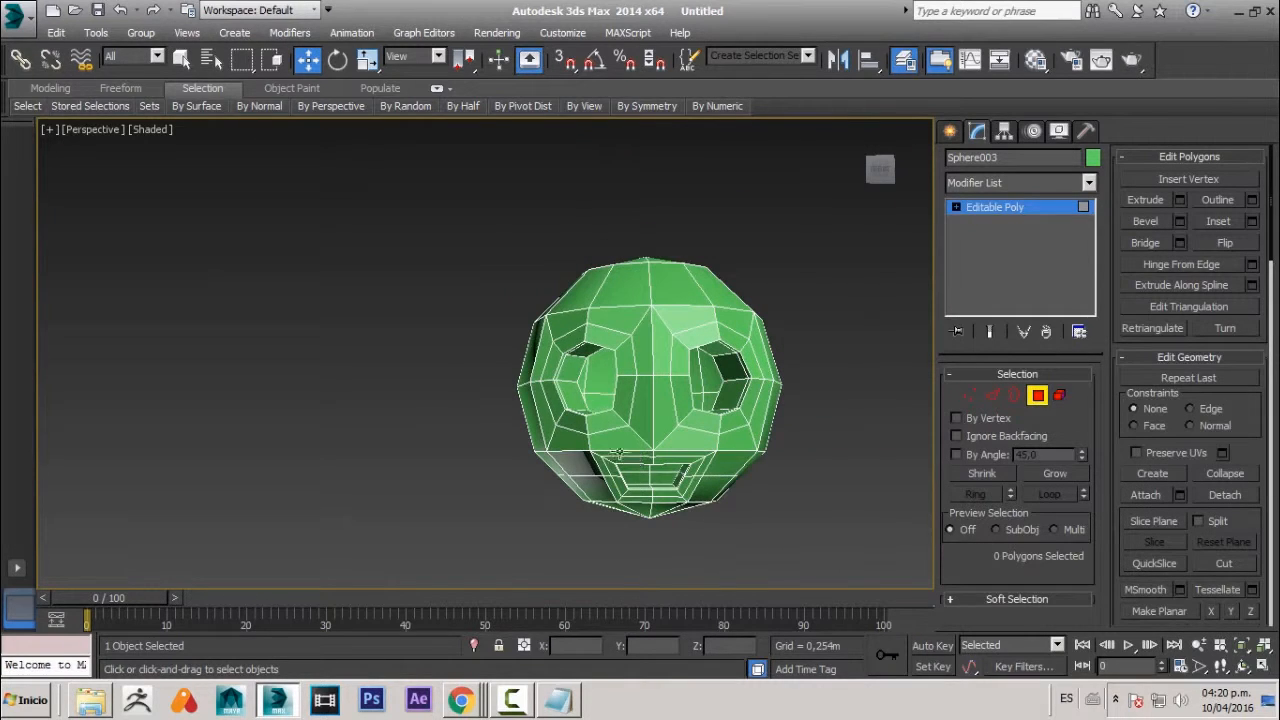
drag(646, 679, 634, 531)
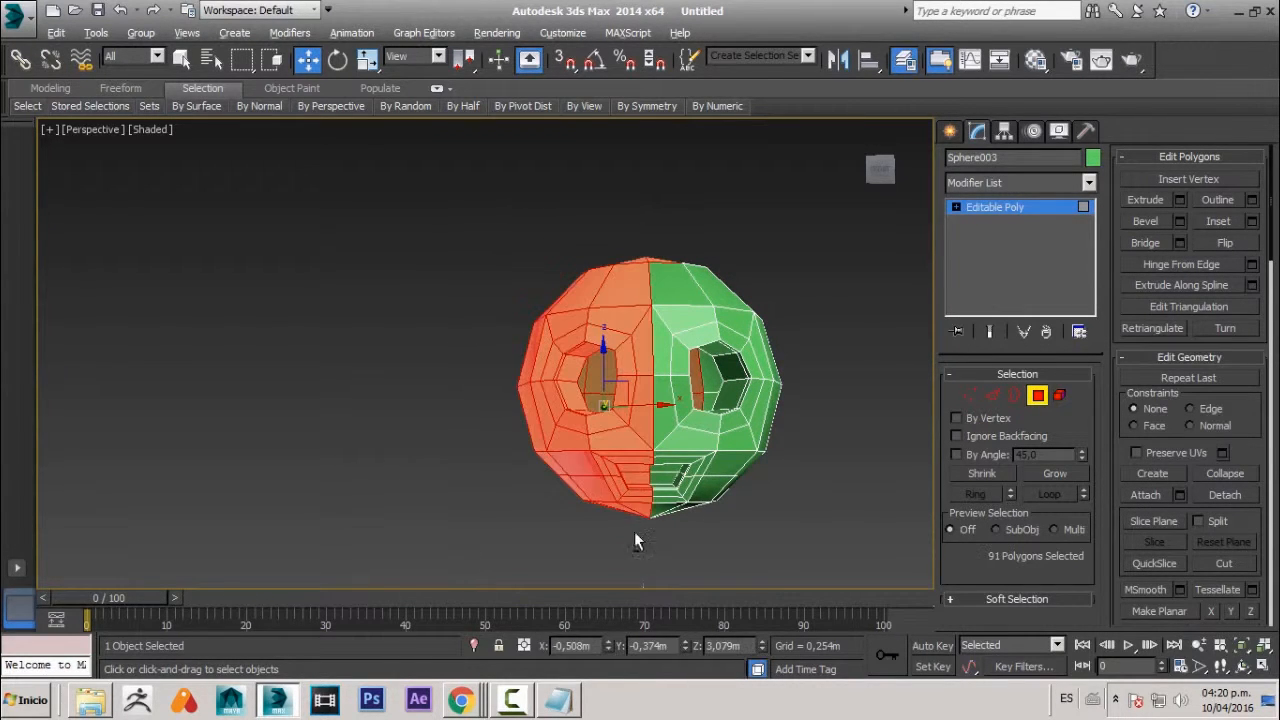
key(f)
scroll(510, 330, down, 2)
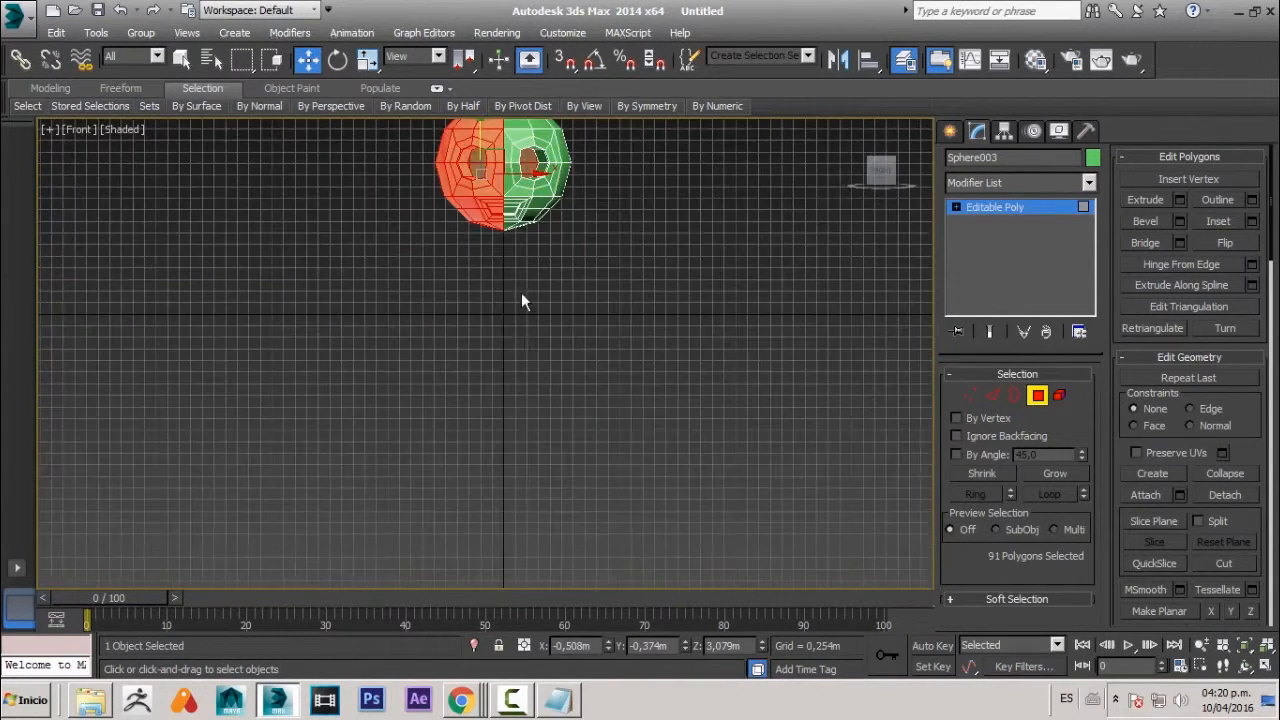
middle_drag(521, 292, 527, 500)
click(407, 313)
scroll(410, 290, up, 1)
scroll(410, 225, up, 2)
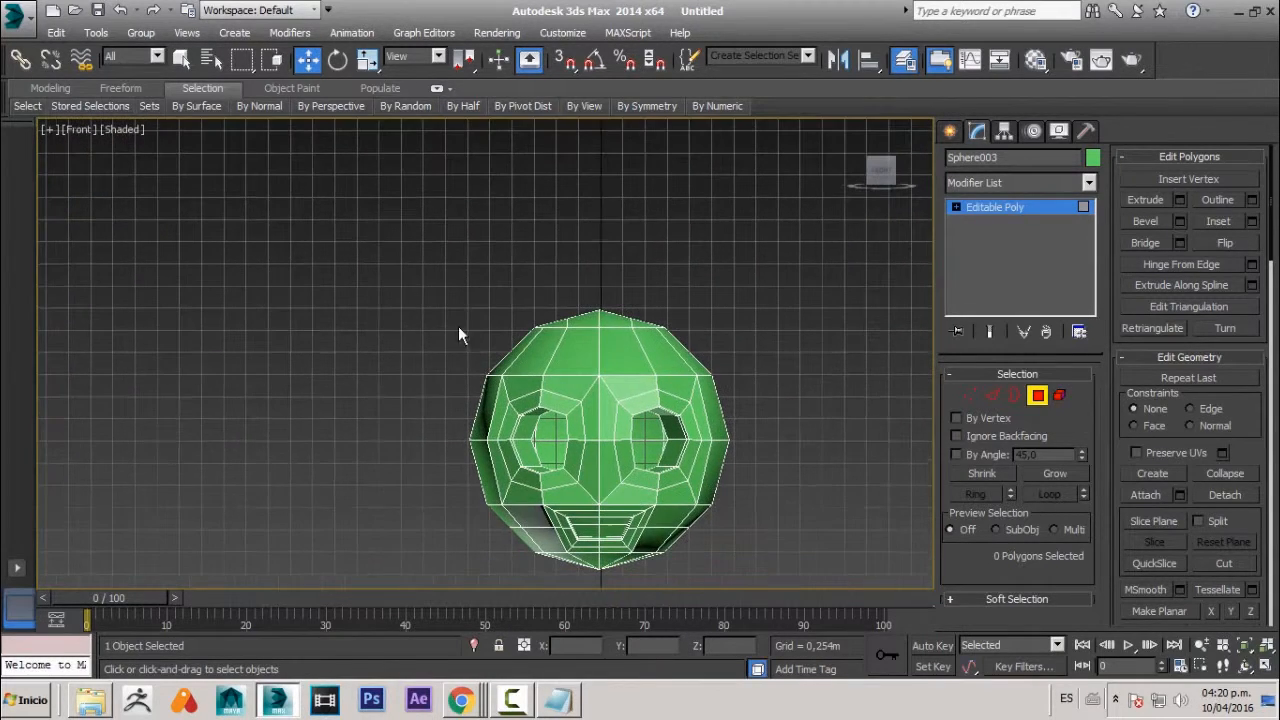
drag(543, 637, 580, 637)
drag(593, 268, 594, 268)
key(Delete)
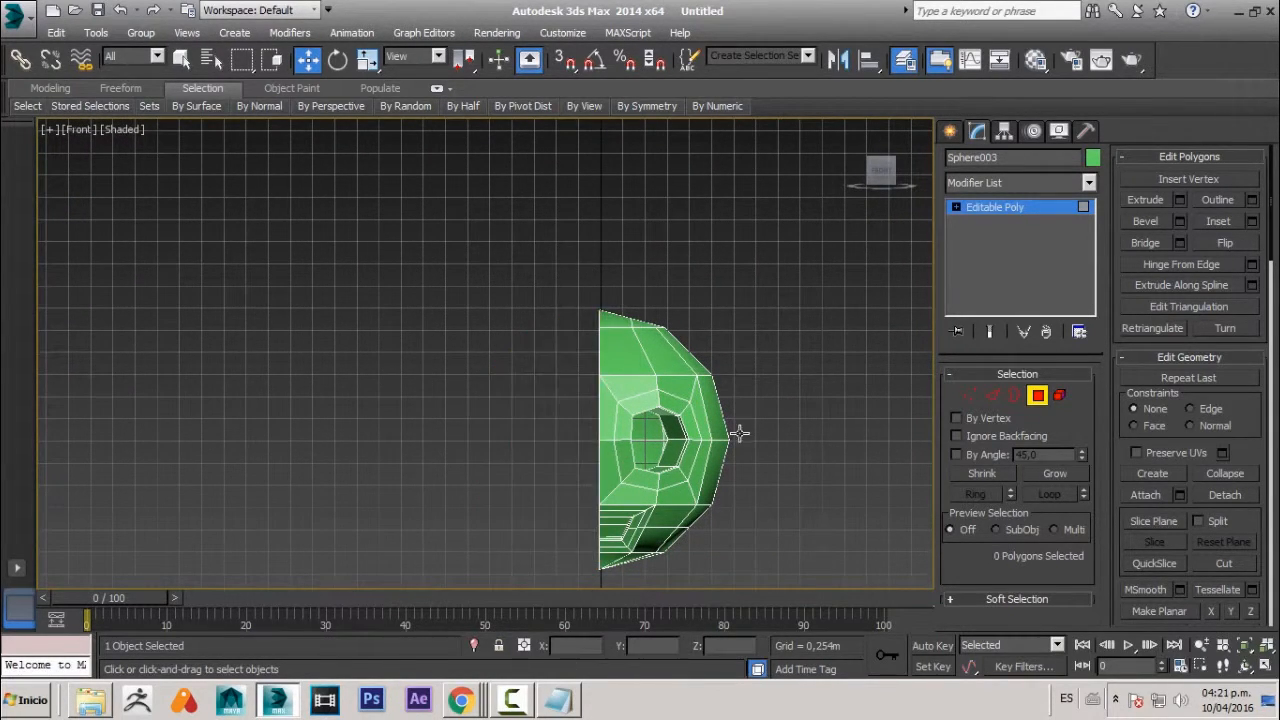
- Try to apply a Symmetry modifier to the half head with its whole element selected, and undo it
click(1059, 396)
key(ctrl+a)
click(1055, 183)
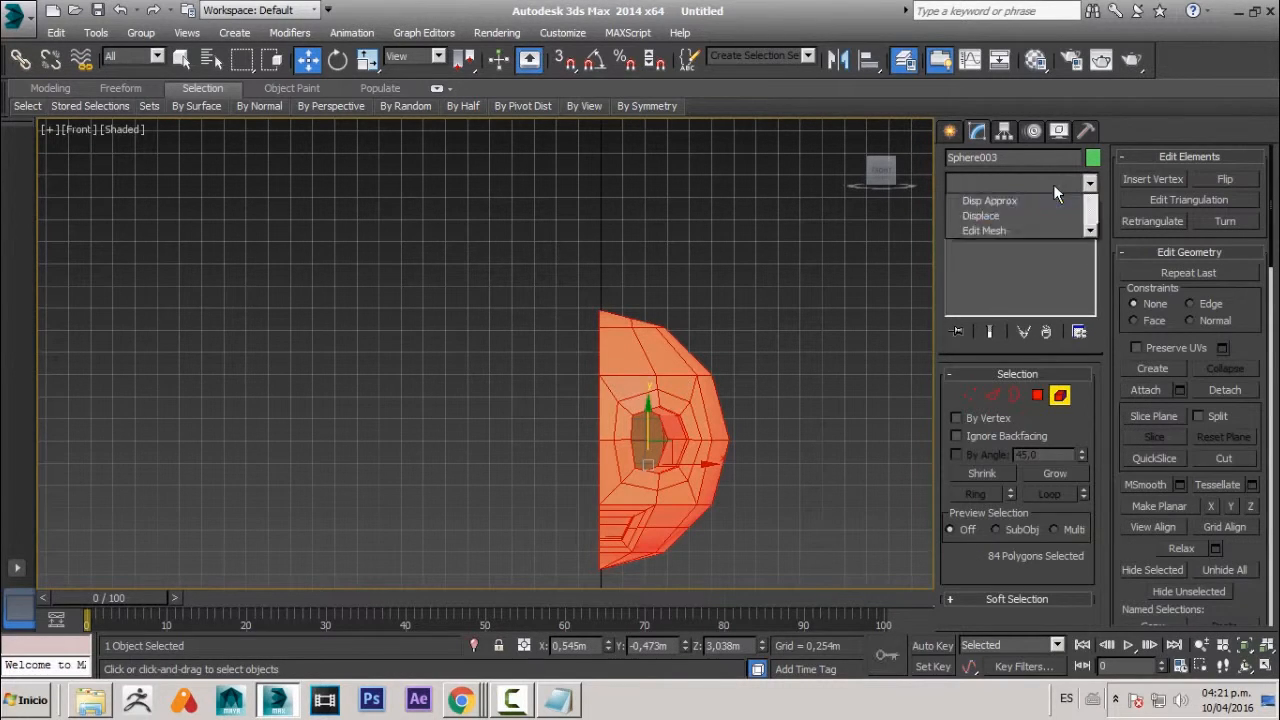
text(sy)
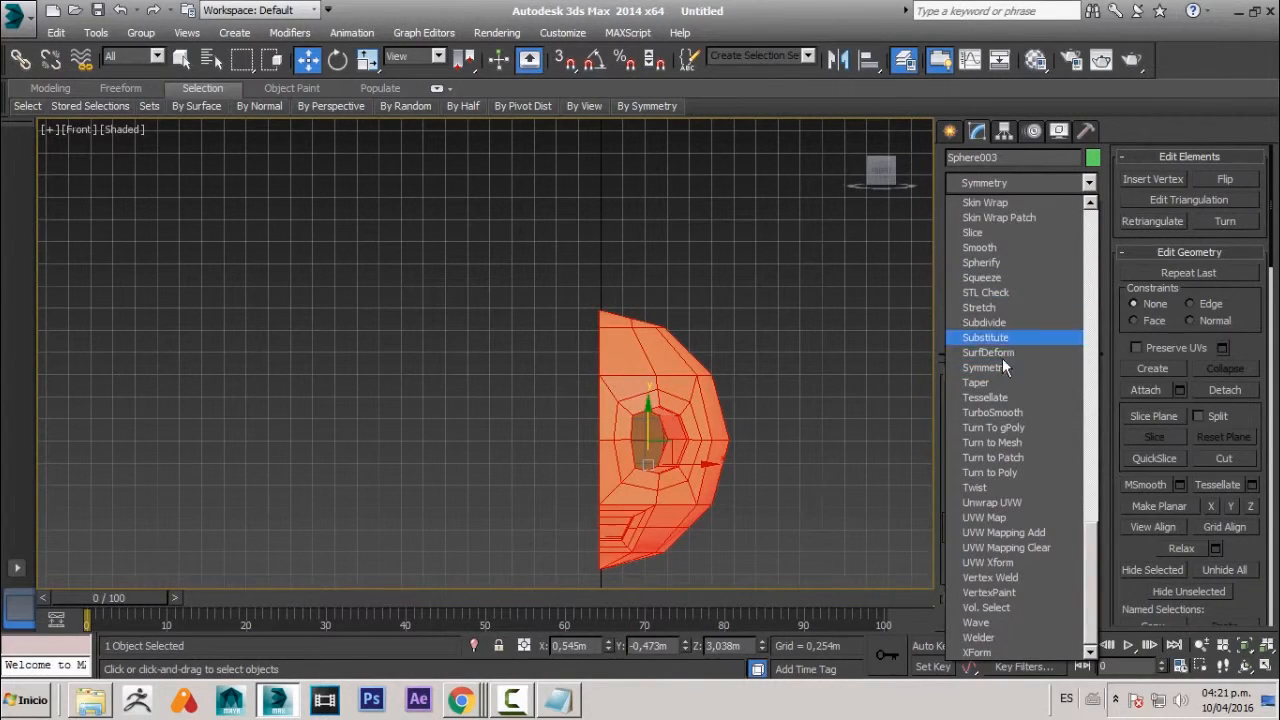
click(1002, 367)
key(ctrl+z)
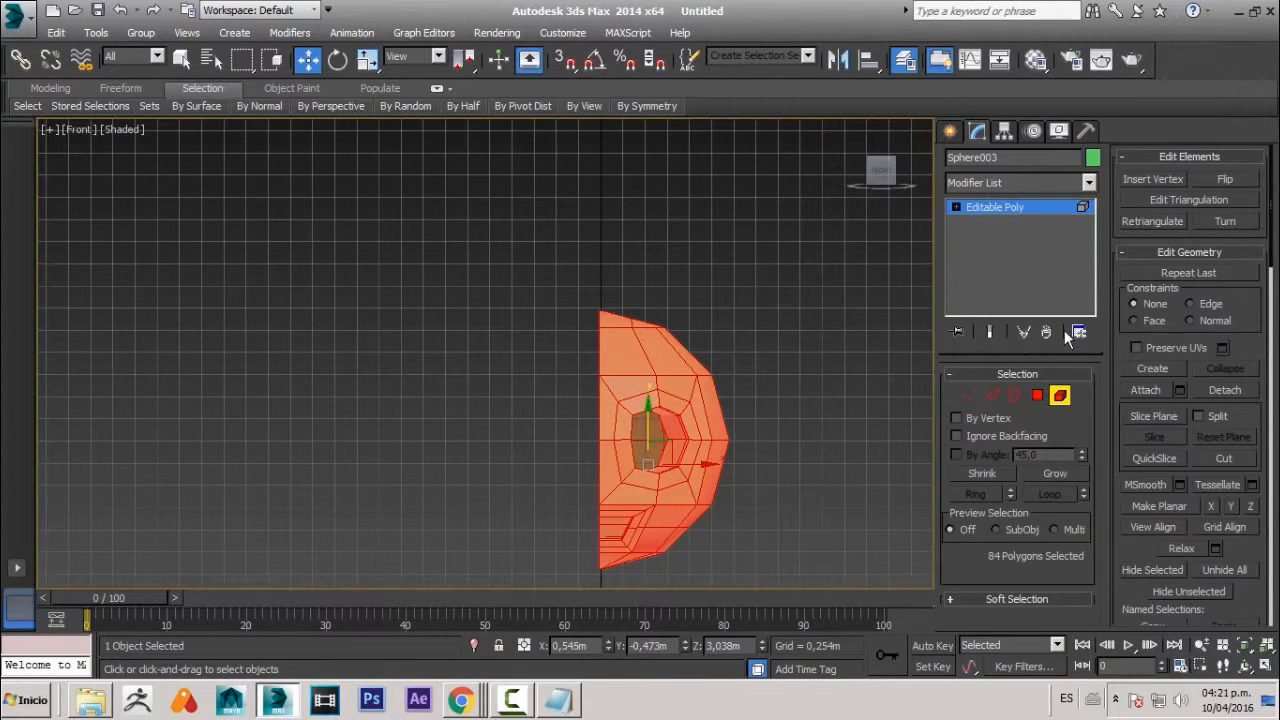
- Leave element editing and apply a Symmetry modifier to the whole half-head object, mirroring it on X
key(p)
alt+middle_drag(691, 331, 650, 298)
click(1063, 397)
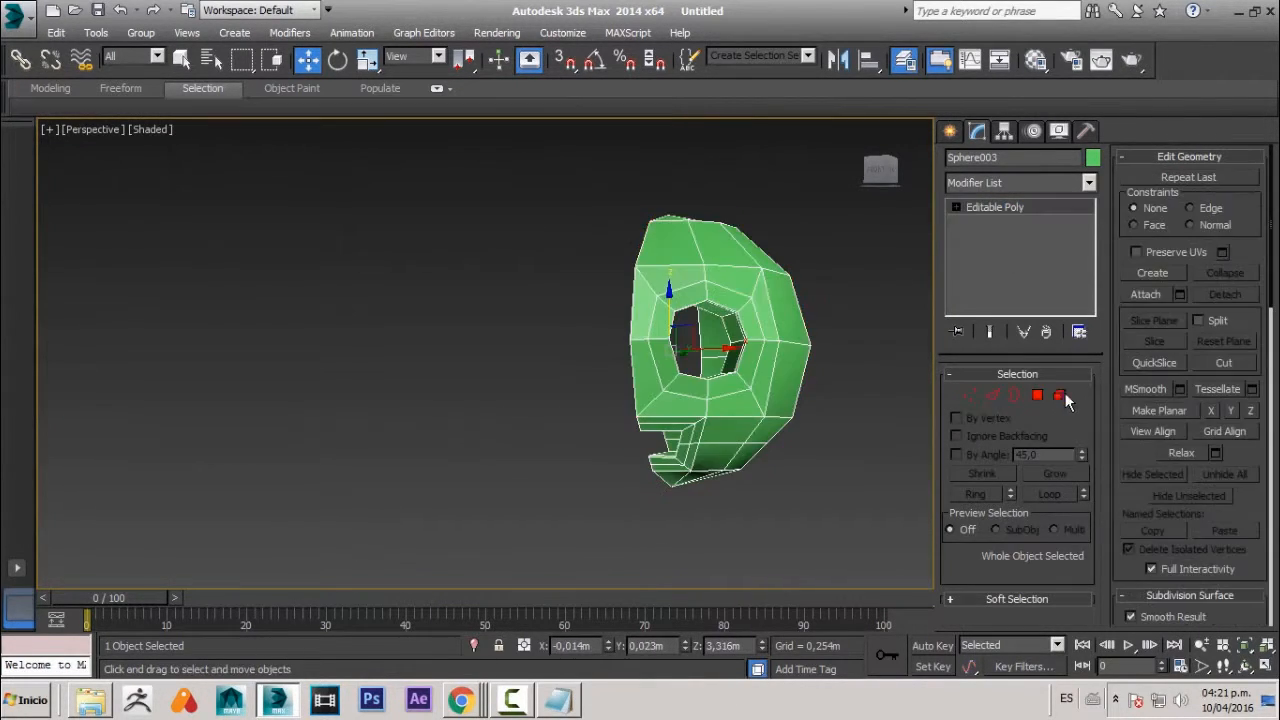
click(1060, 190)
text(sym)
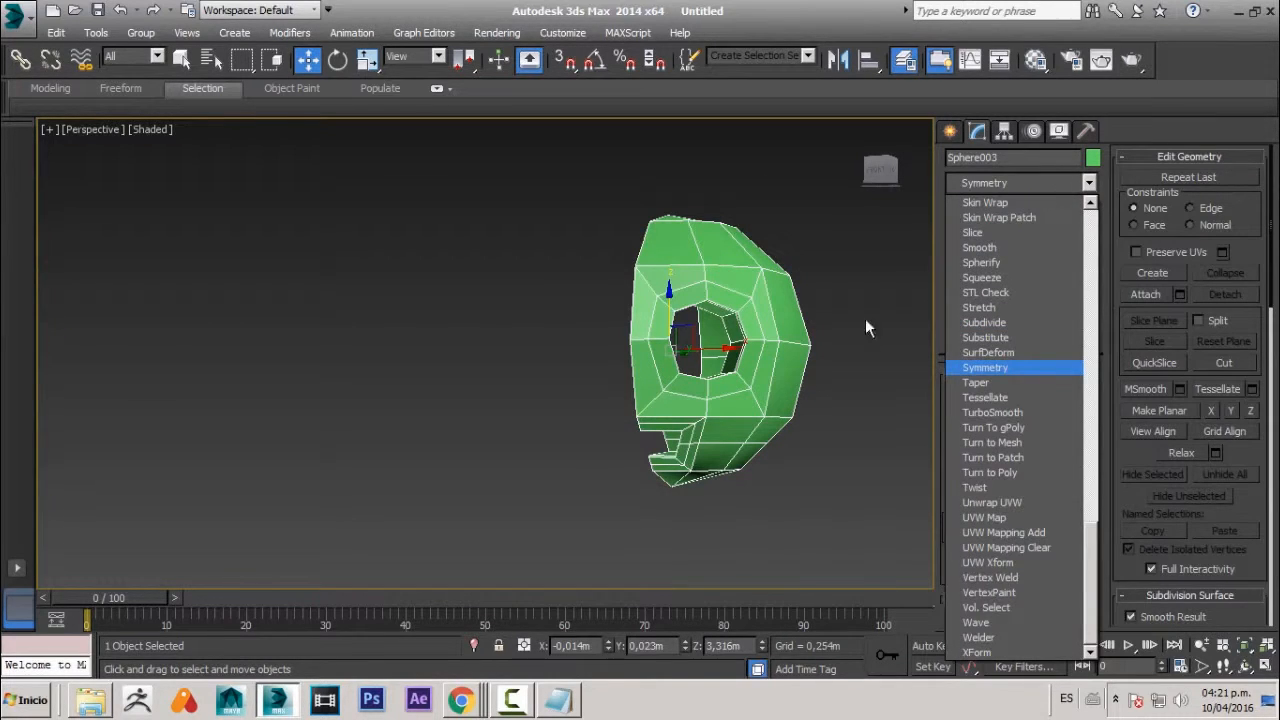
click(998, 367)
scroll(681, 235, up, 5)
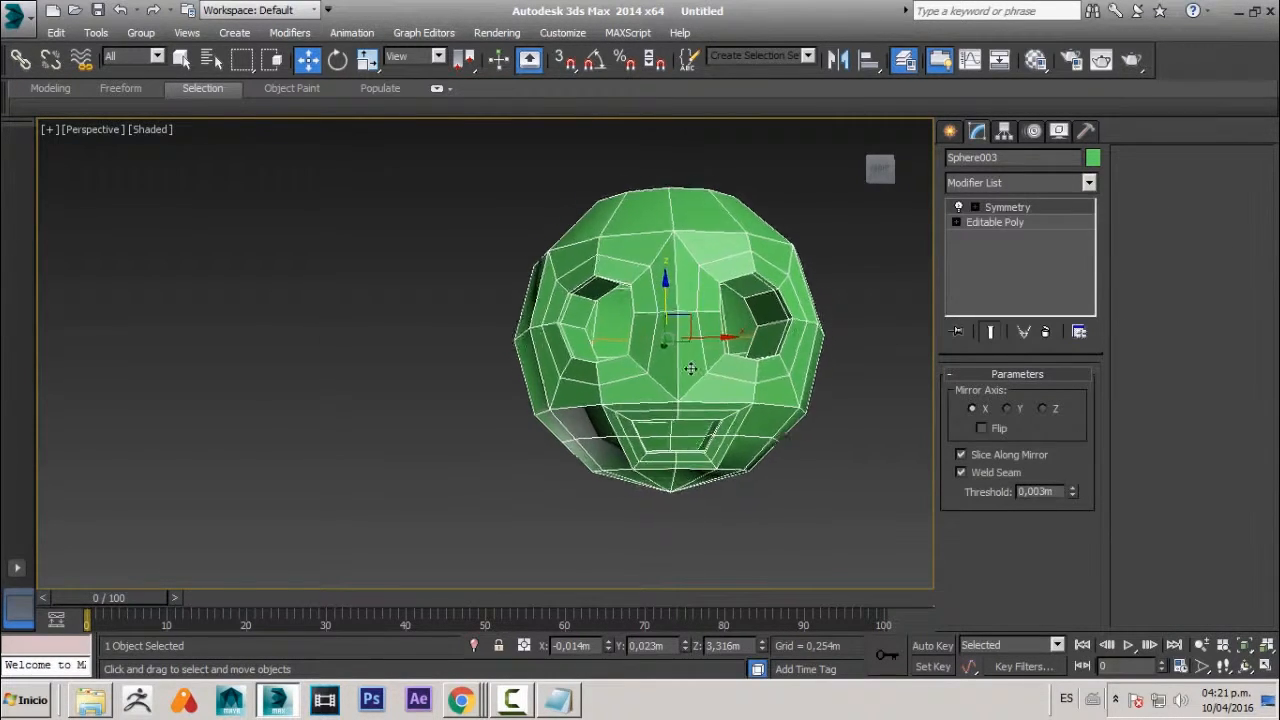
- Return to vertex editing of the Editable Poly beneath Symmetry, with the mirrored end result shown
click(1030, 224)
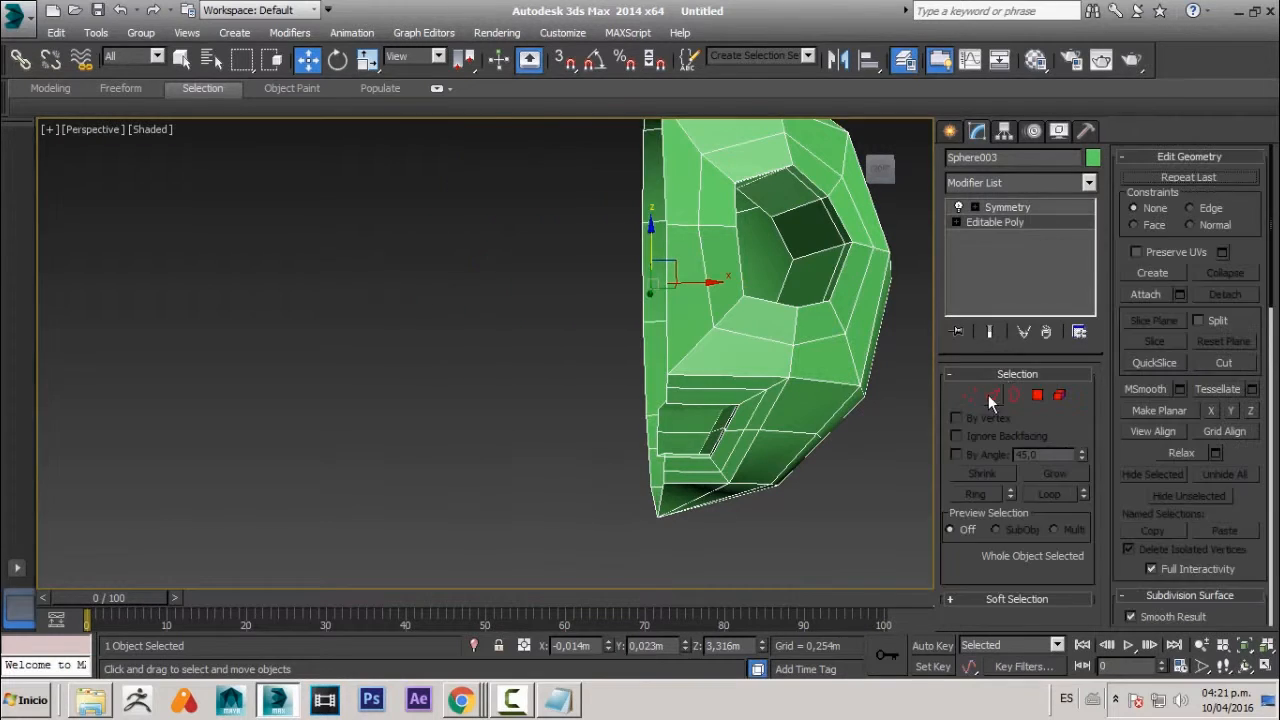
click(976, 393)
click(988, 333)
alt+middle_drag(651, 470, 655, 455)
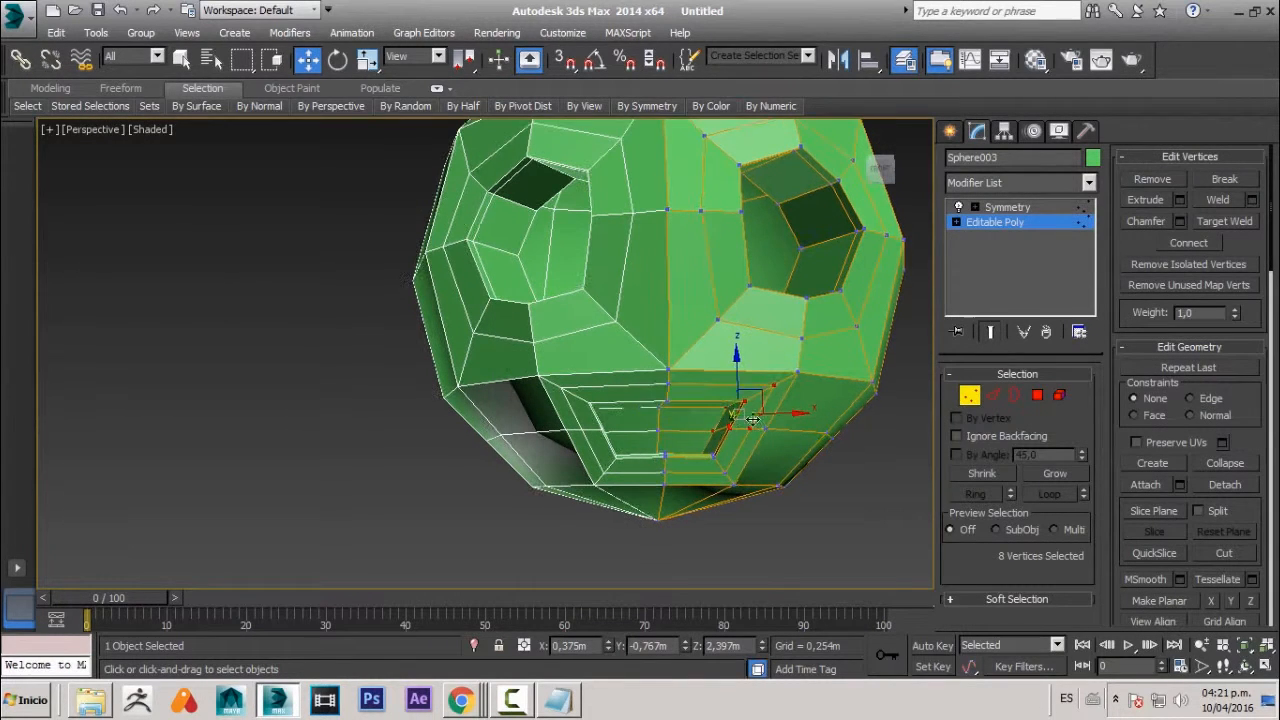
- In the Front view, move the inner mouth opening's lower corner vertices up and inward toward the centre
key(q)
key(f)
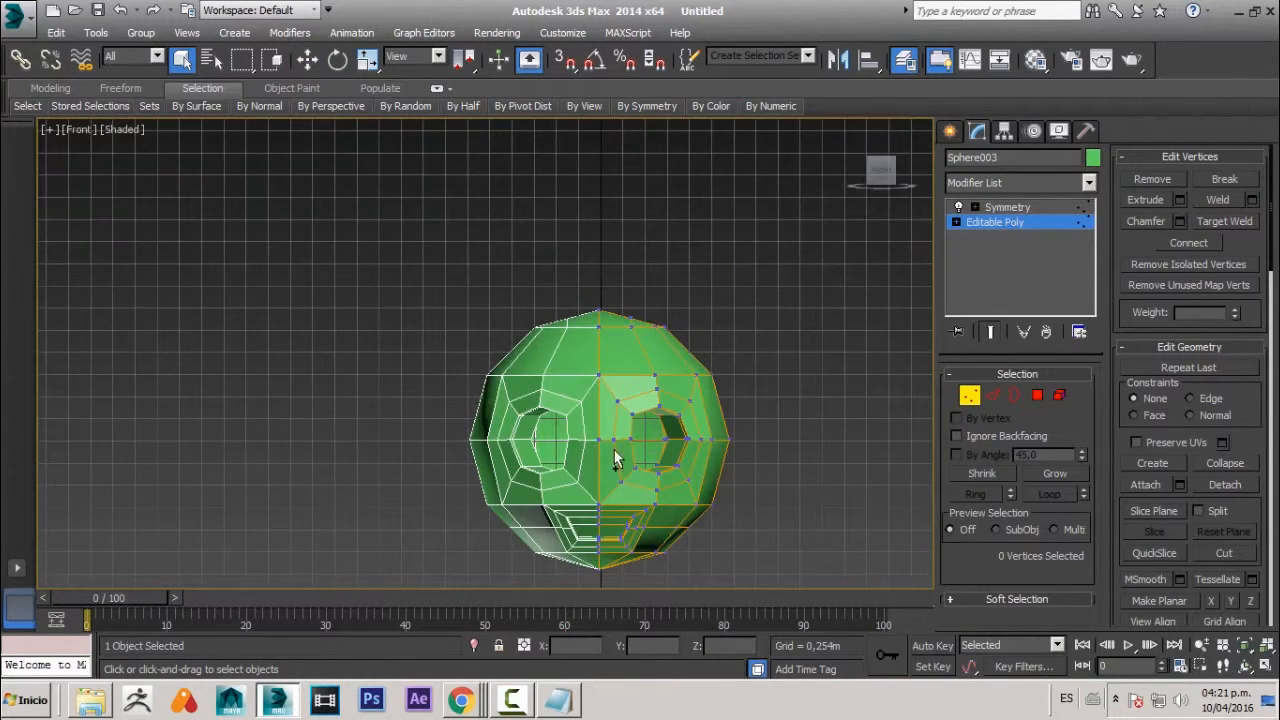
scroll(589, 419, up, 10)
scroll(582, 400, up, 1)
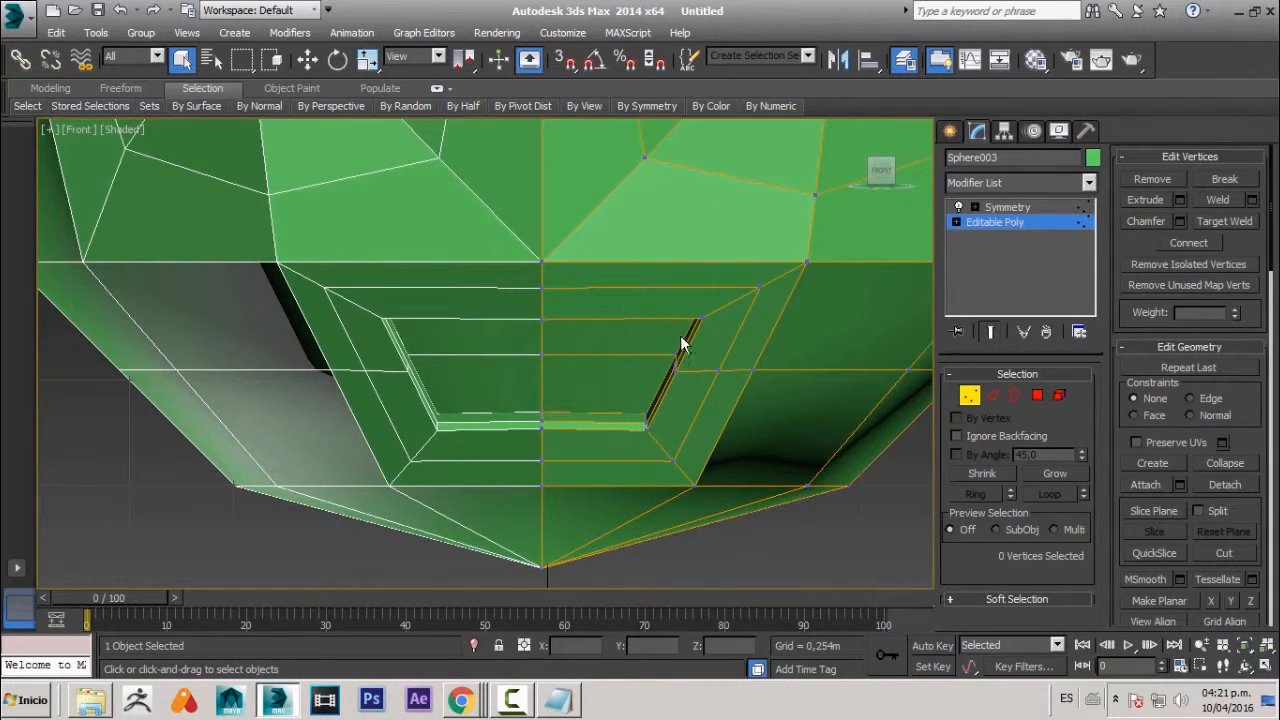
key(w)
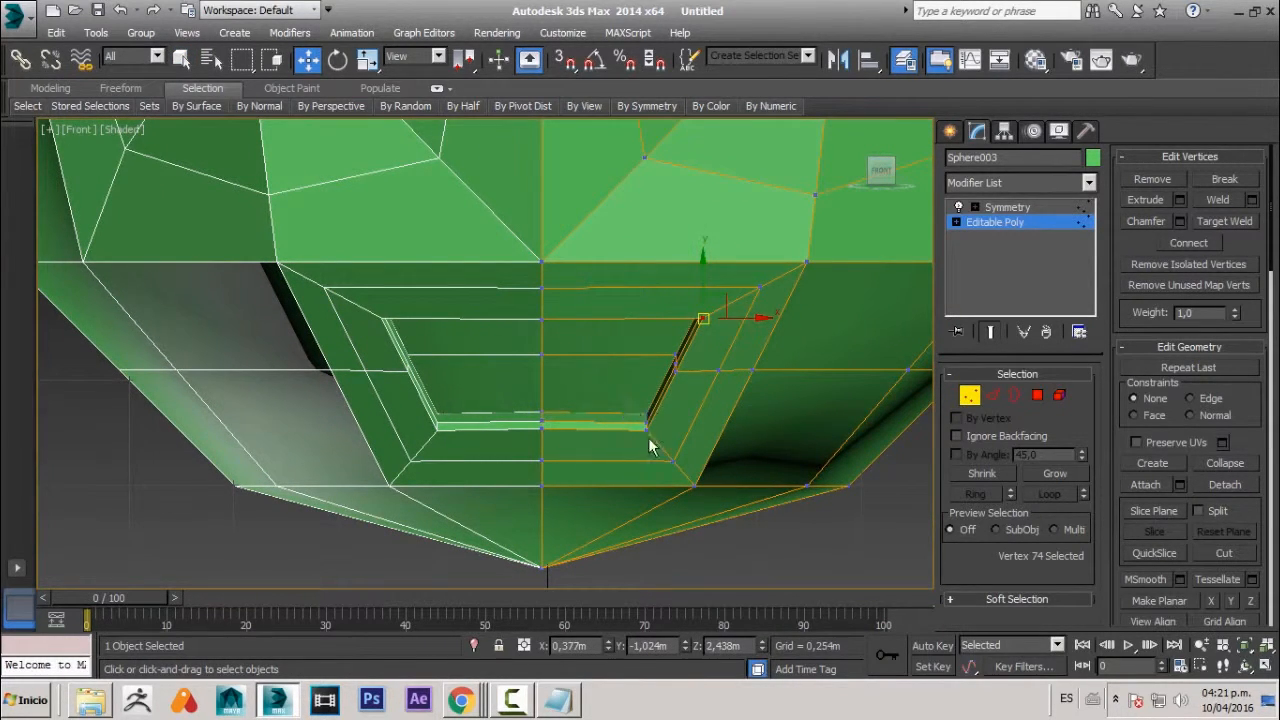
drag(661, 448, 635, 408)
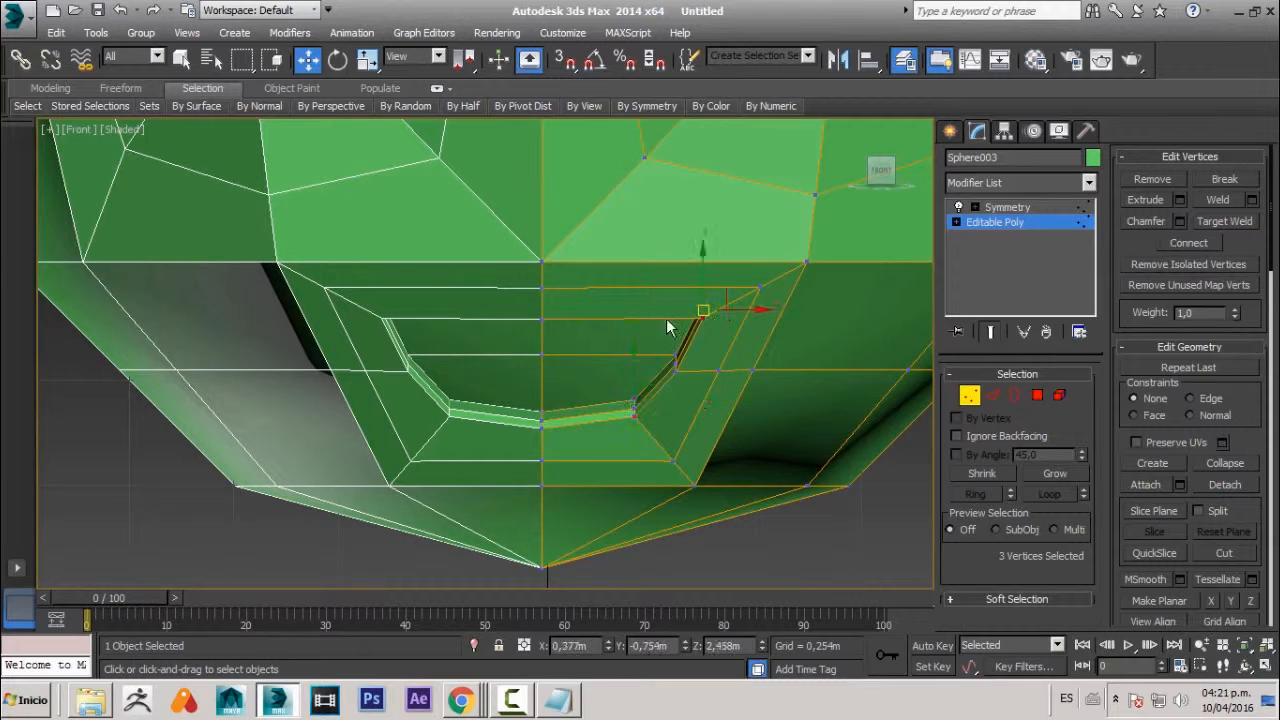
- Move the mouth opening's upper corner vertices inward and lower its upper centre vertices about 0.035 m
drag(761, 311, 572, 333)
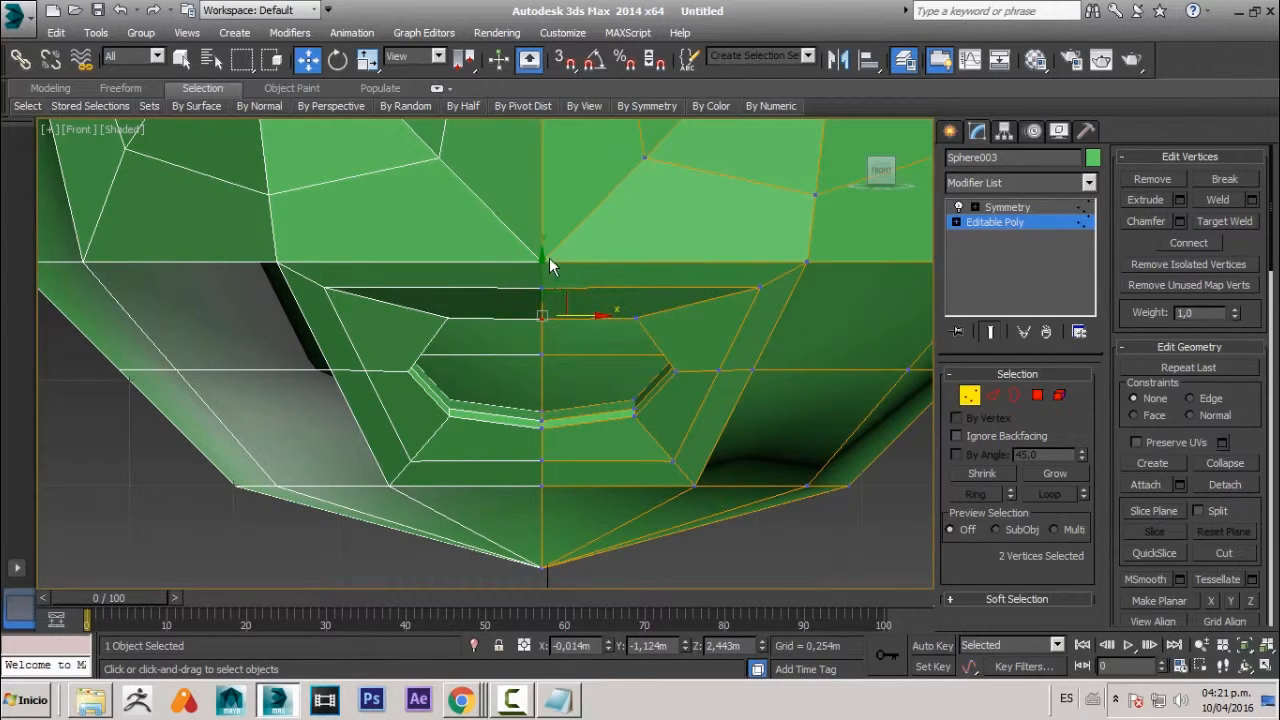
drag(544, 257, 544, 274)
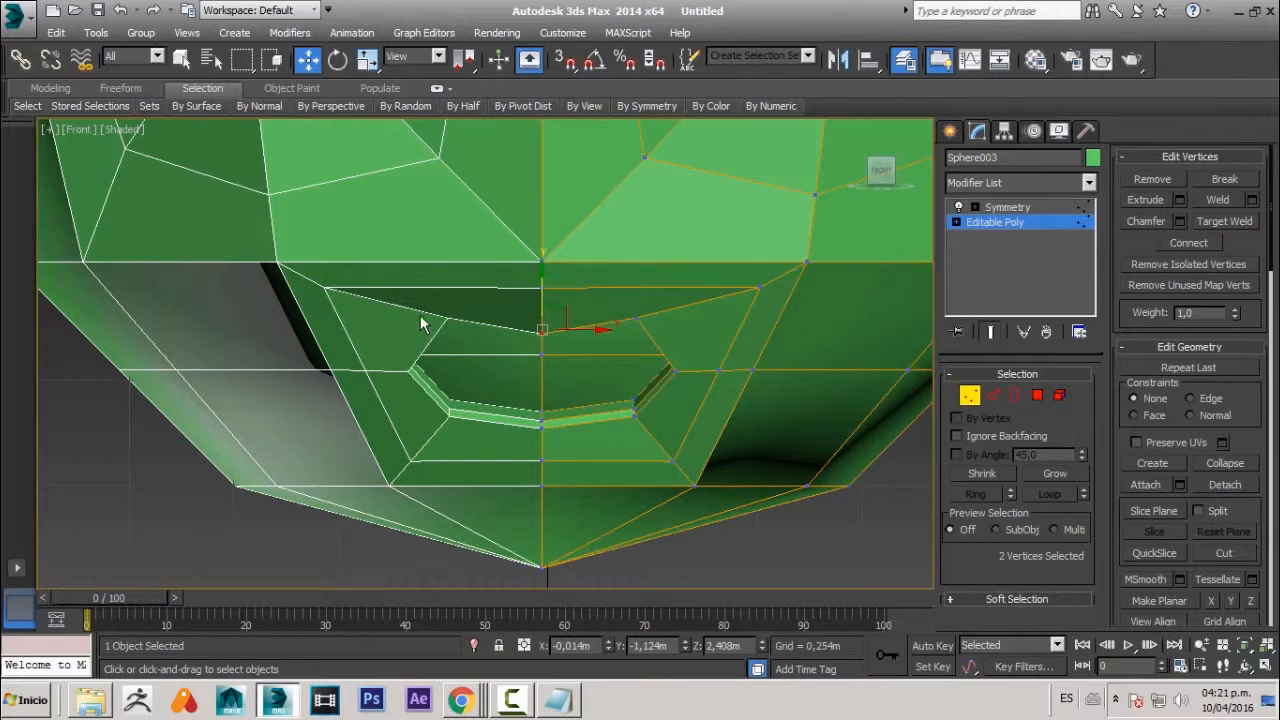
click(452, 319)
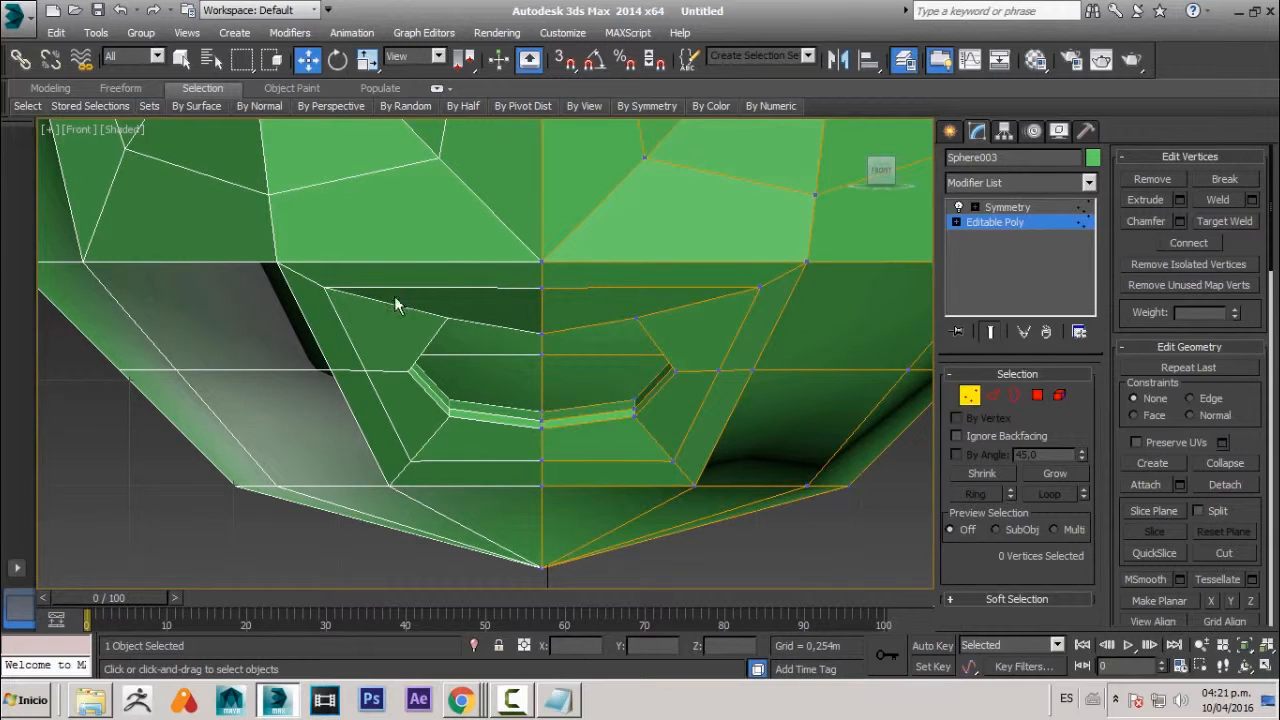
- Pull the upper corner vertices of the two outer mouth loops inward, raising the outermost corner slightly
drag(760, 287, 714, 286)
click(806, 264)
drag(806, 264, 765, 250)
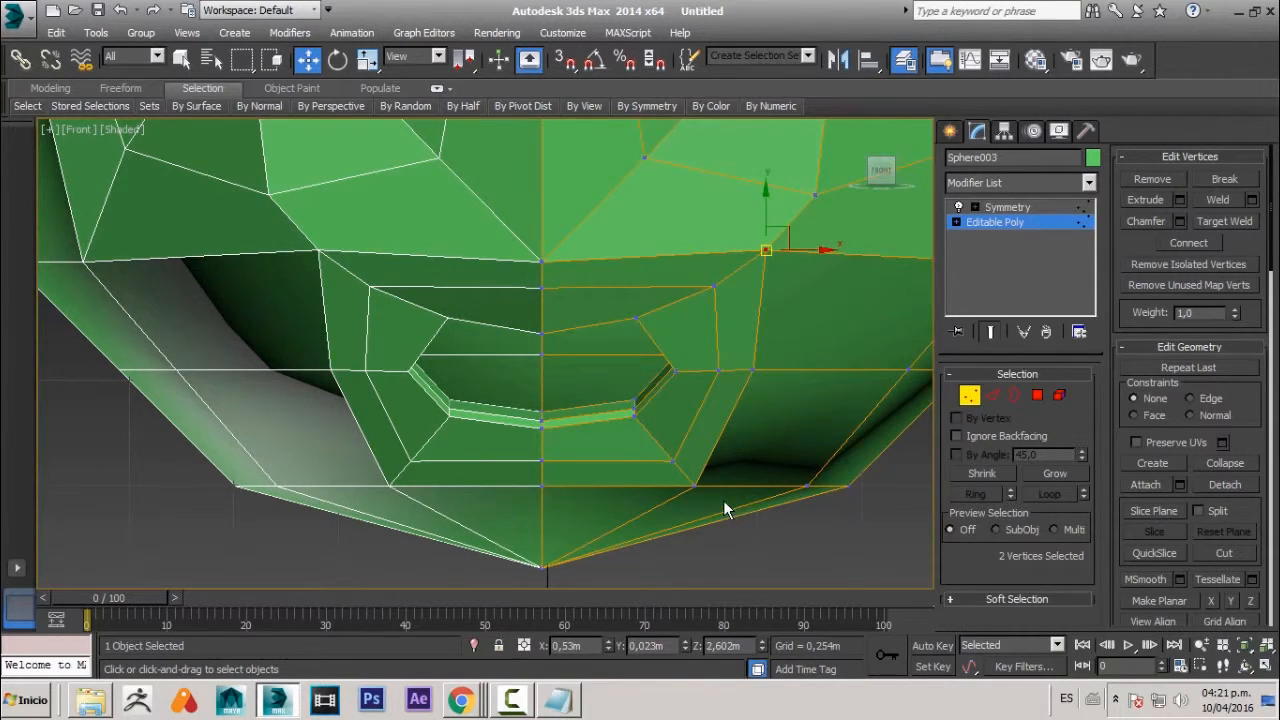
- Move the centre-line vertex between the eye sockets back about 0.07 m, to Y -1.395 m
key(p)
scroll(690, 405, down, 6)
alt+middle_drag(630, 450, 945, 422)
alt+click(766, 305)
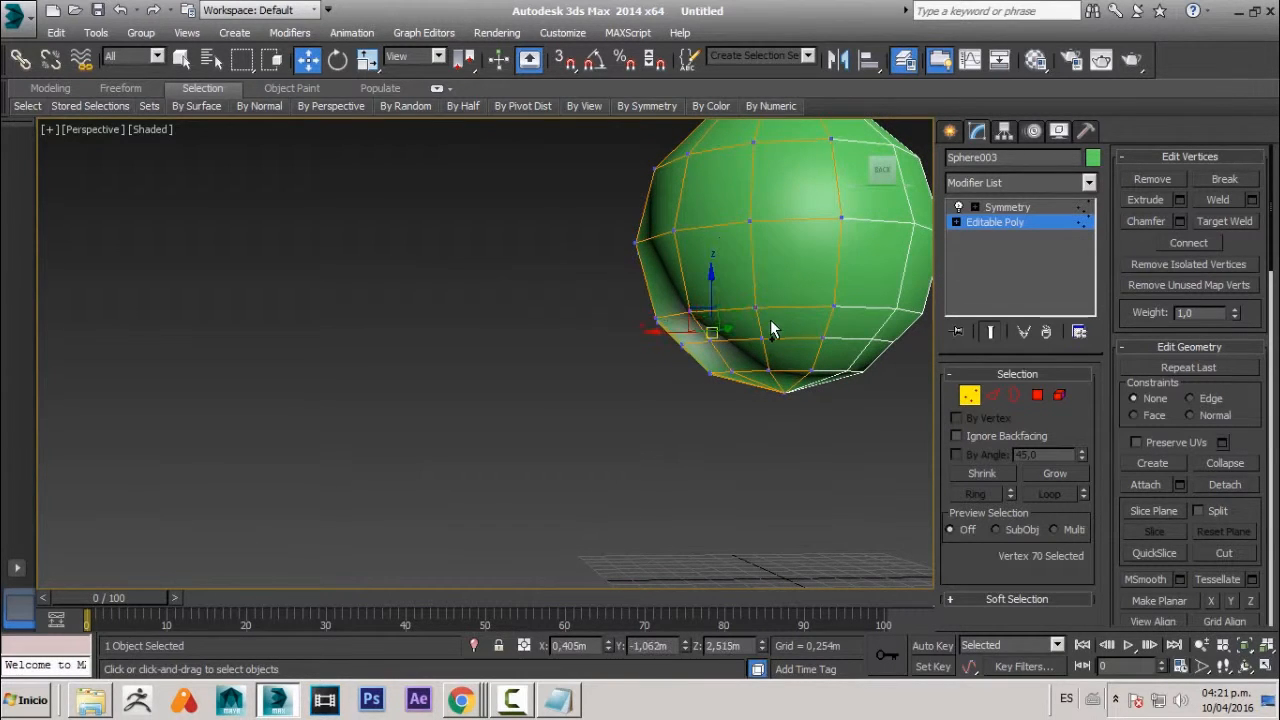
alt+middle_drag(700, 318, 770, 400)
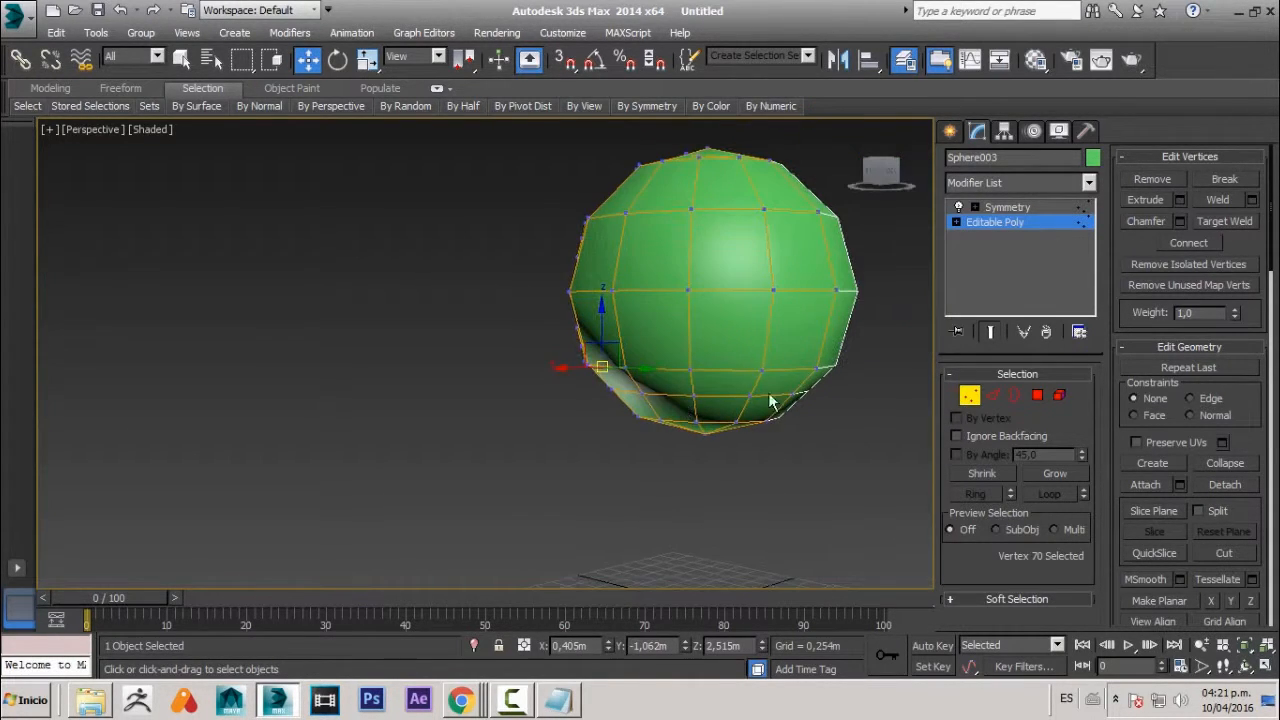
alt+middle_drag(708, 470, 526, 336)
drag(569, 378, 576, 379)
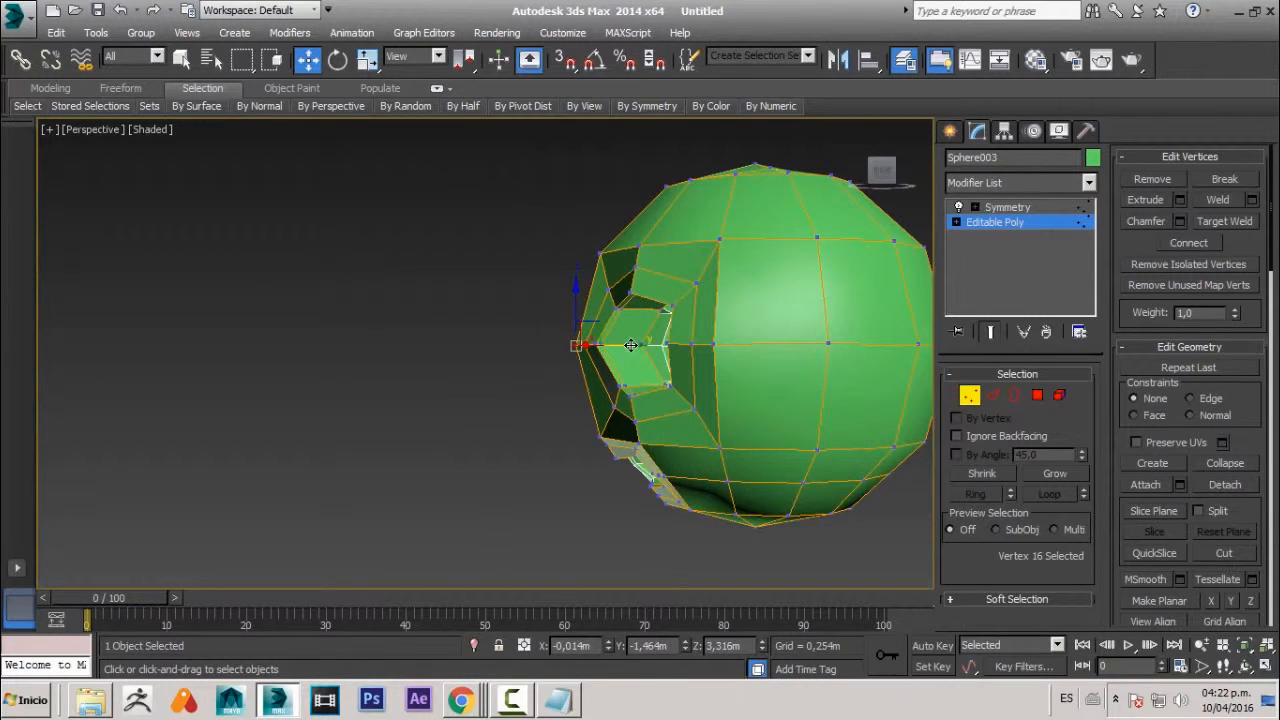
drag(631, 345, 612, 348)
- In the Right view, move the outermost eye-level vertex beside the eye socket back to Y -0.269 m
alt+middle_drag(612, 348, 877, 177)
key(l)
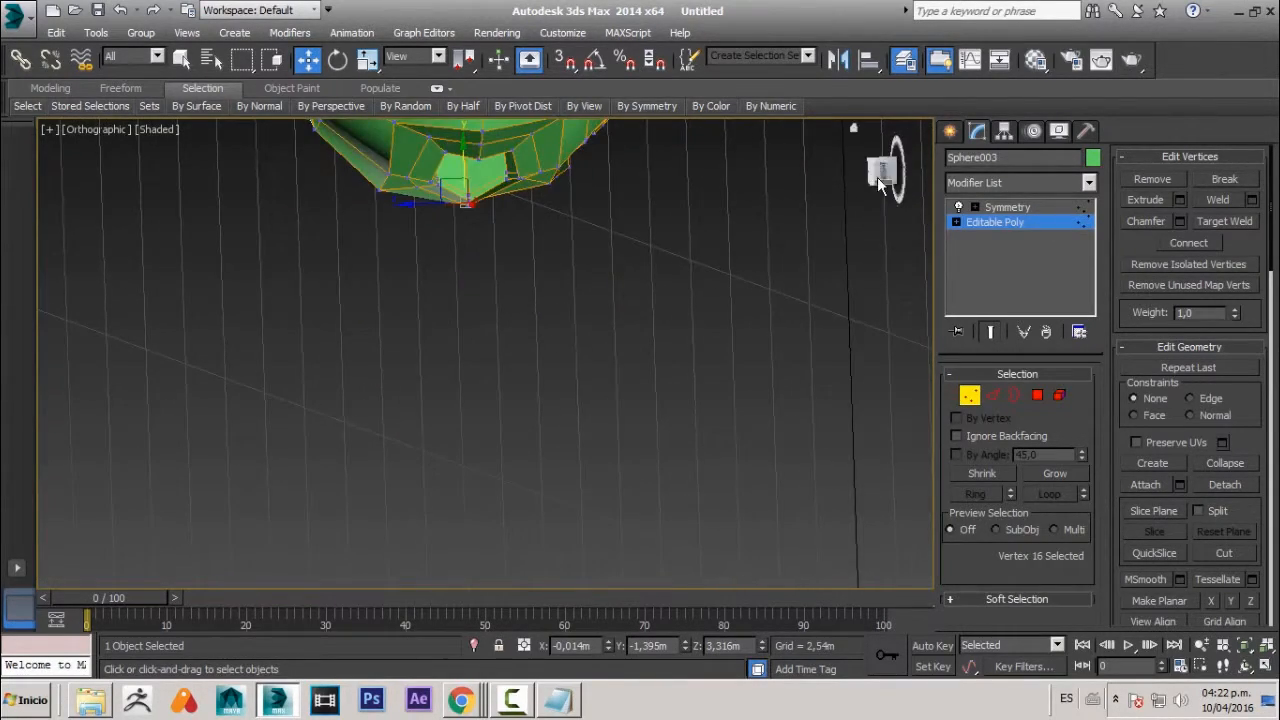
click(877, 177)
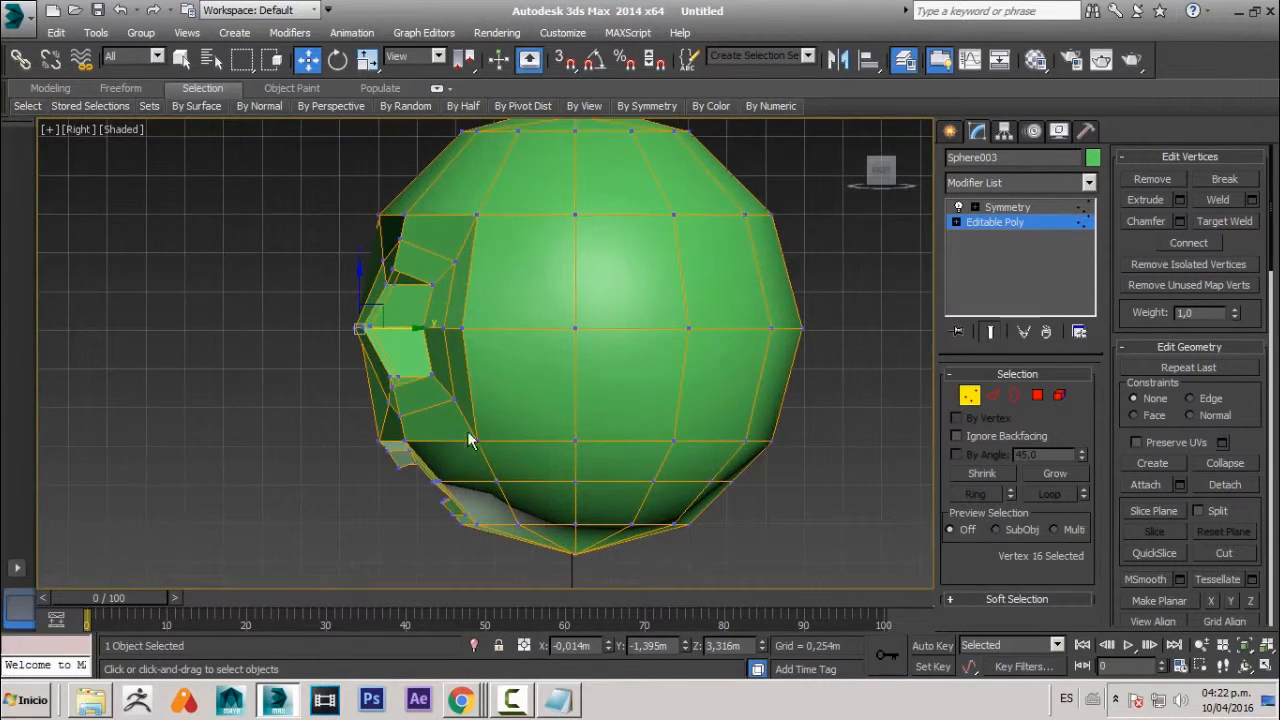
scroll(470, 440, up, 4)
click(509, 314)
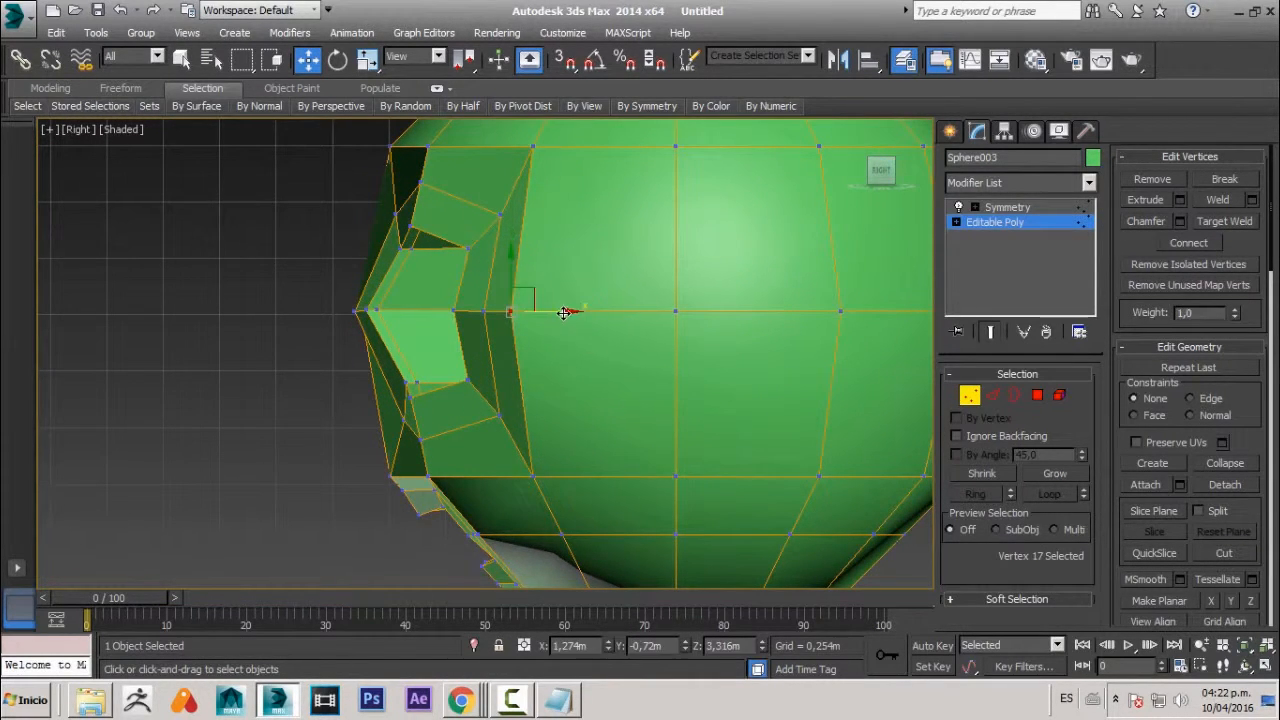
drag(571, 309, 665, 325)
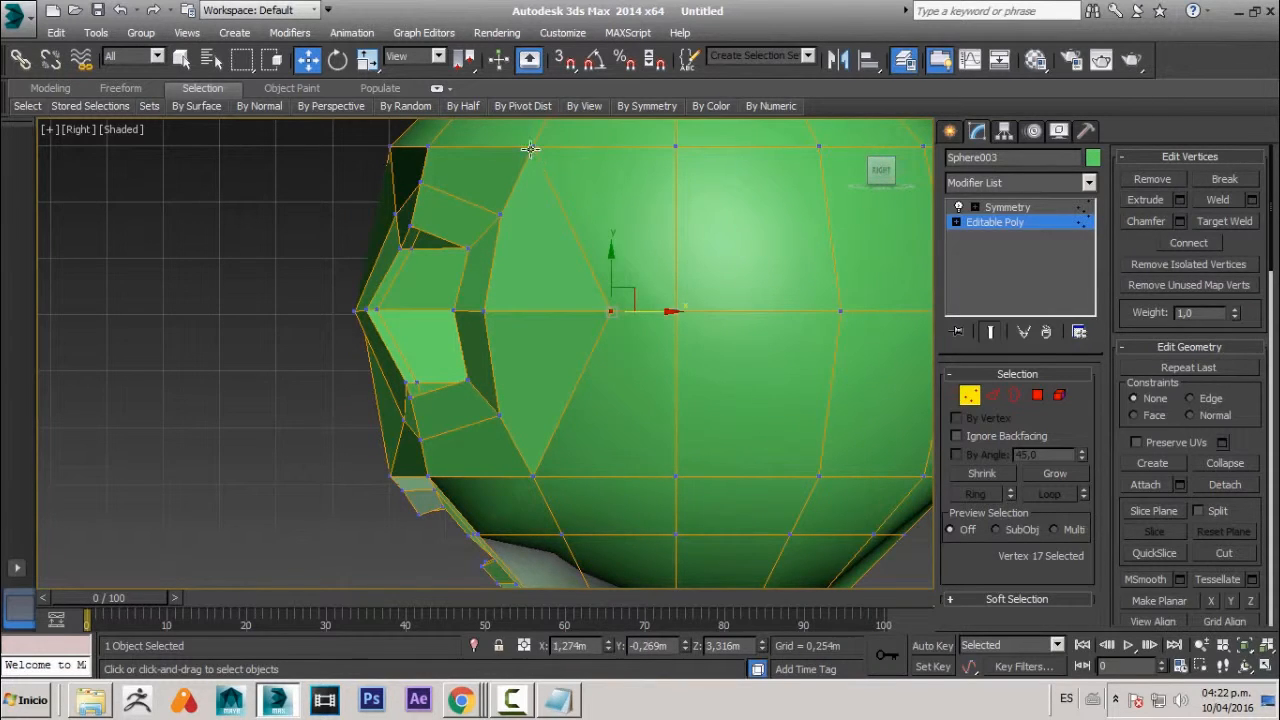
- Move the outer eye loop's upper and lower rear corner vertices back so the loop becomes rounder
click(531, 149)
middle_drag(586, 213, 590, 289)
drag(593, 222, 646, 234)
middle_drag(548, 553, 541, 429)
drag(531, 429, 577, 430)
- Move the eye-level side vertices of the next two inner eye loops back along Y
click(481, 264)
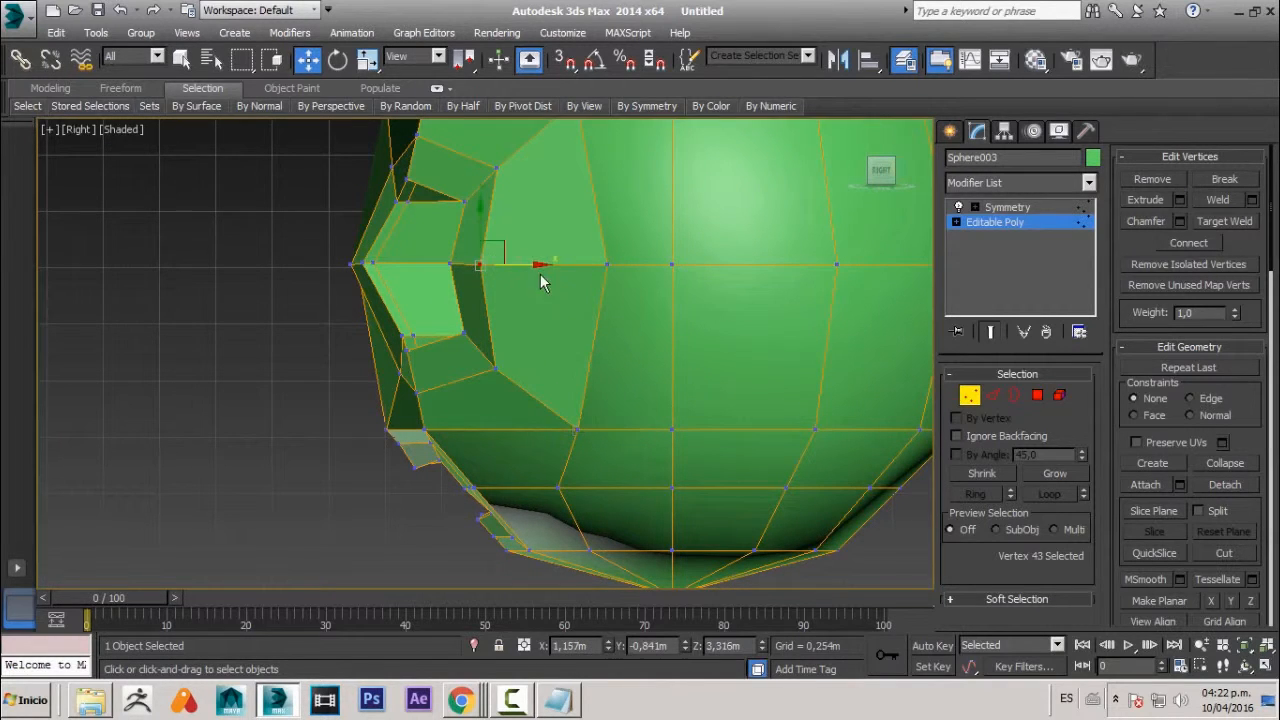
mouse_move(540, 272)
mouse_down()
mouse_move(572, 270)
mouse_move(524, 268)
mouse_move(543, 271)
mouse_up()
click(449, 264)
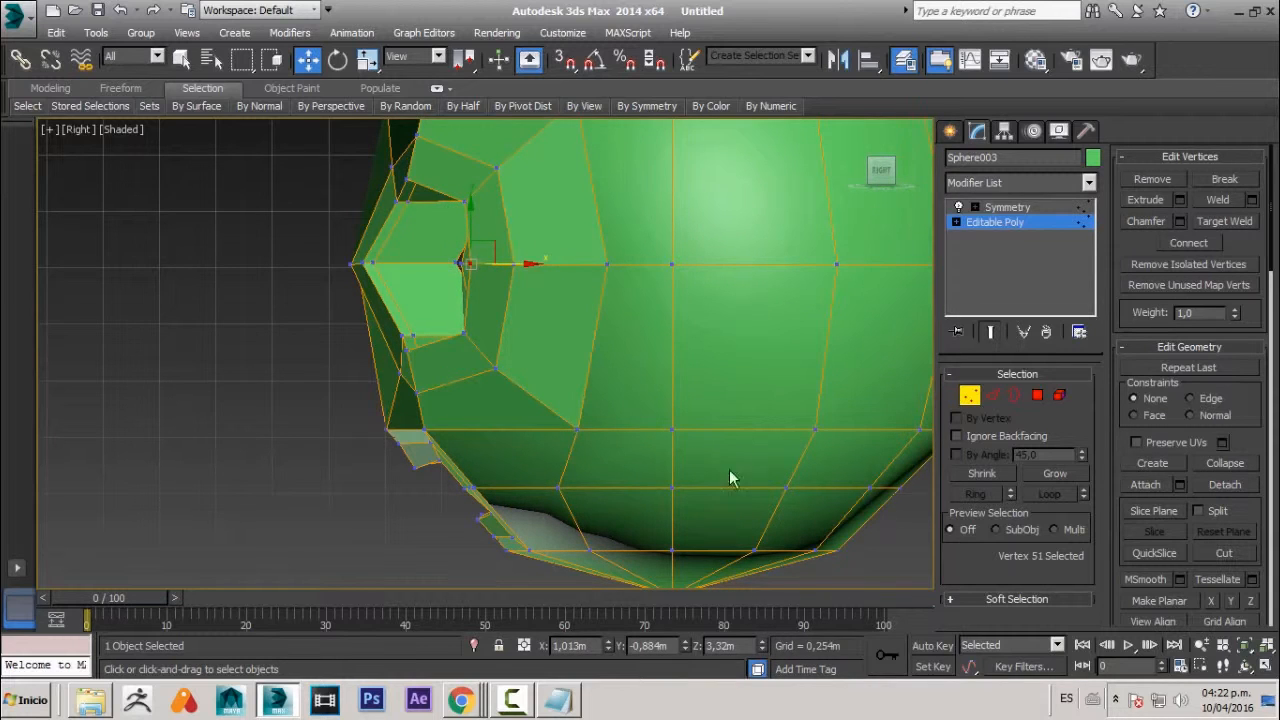
- Move the mouth's outer side vertex back about 0.105 m and the upper corner vertex above it to Y -0.964 m
alt+middle_drag(730, 479, 669, 437)
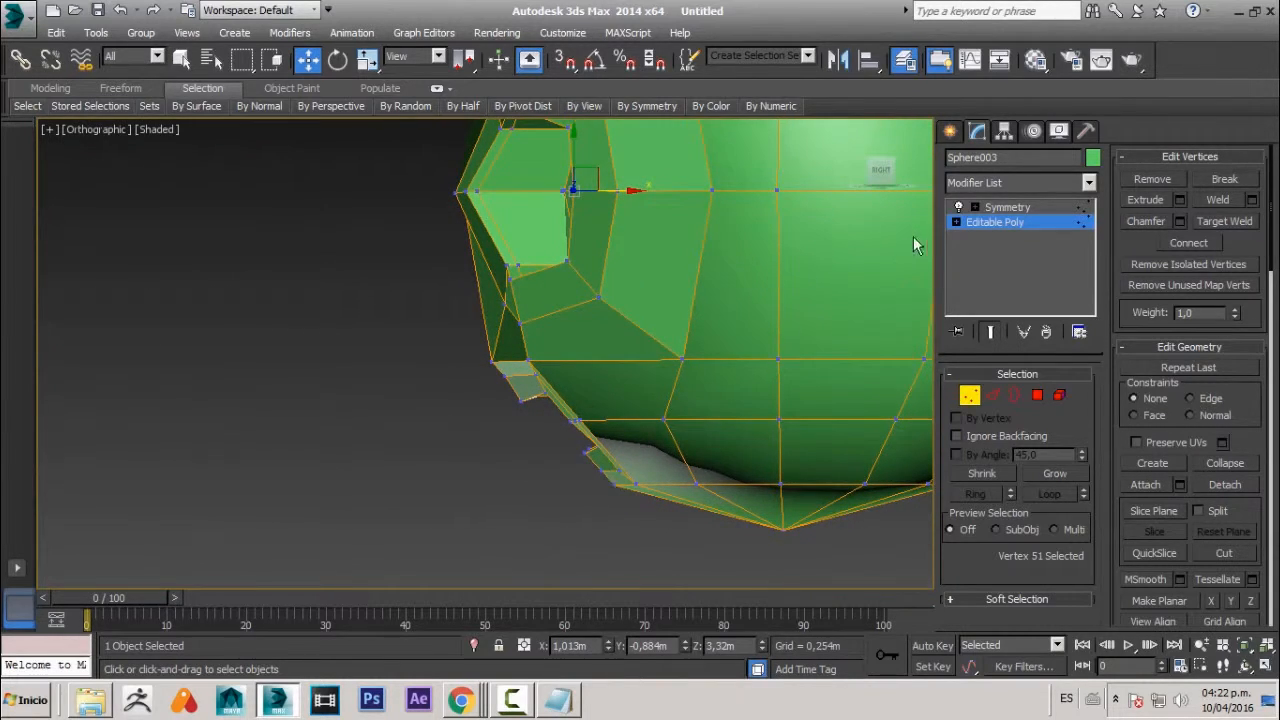
alt+middle_drag(524, 414, 611, 416)
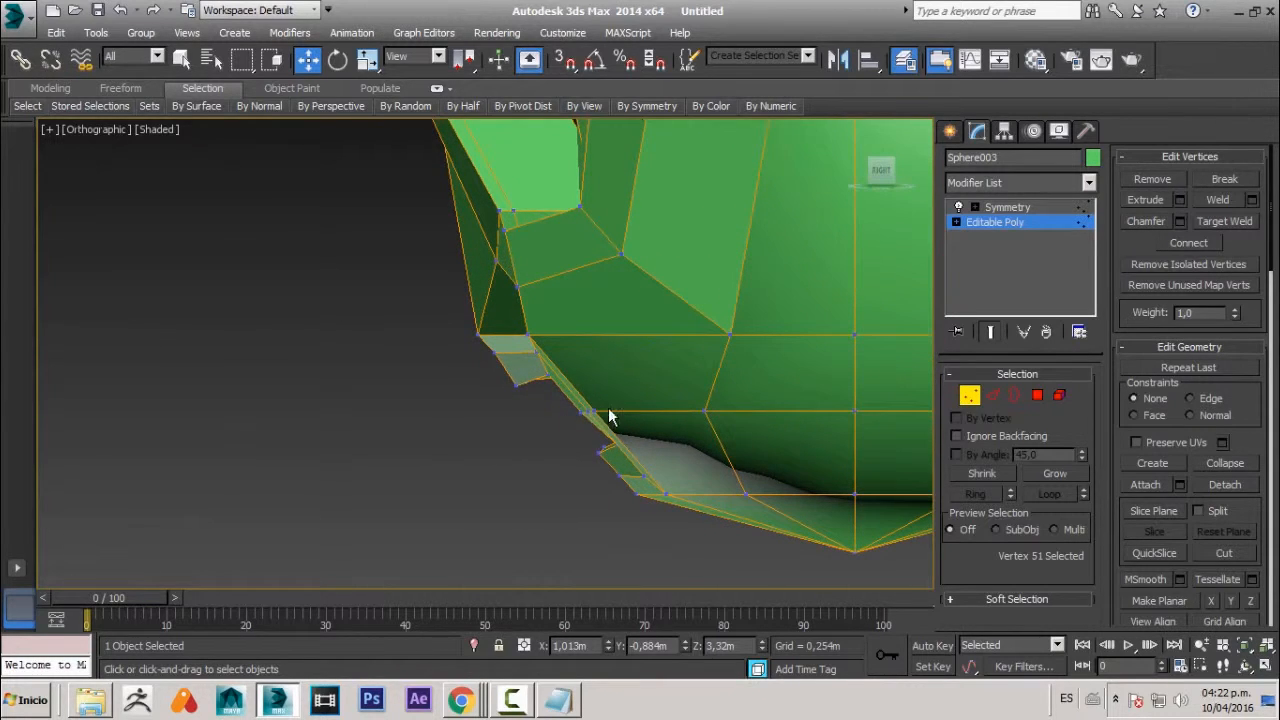
click(595, 410)
drag(640, 408, 665, 409)
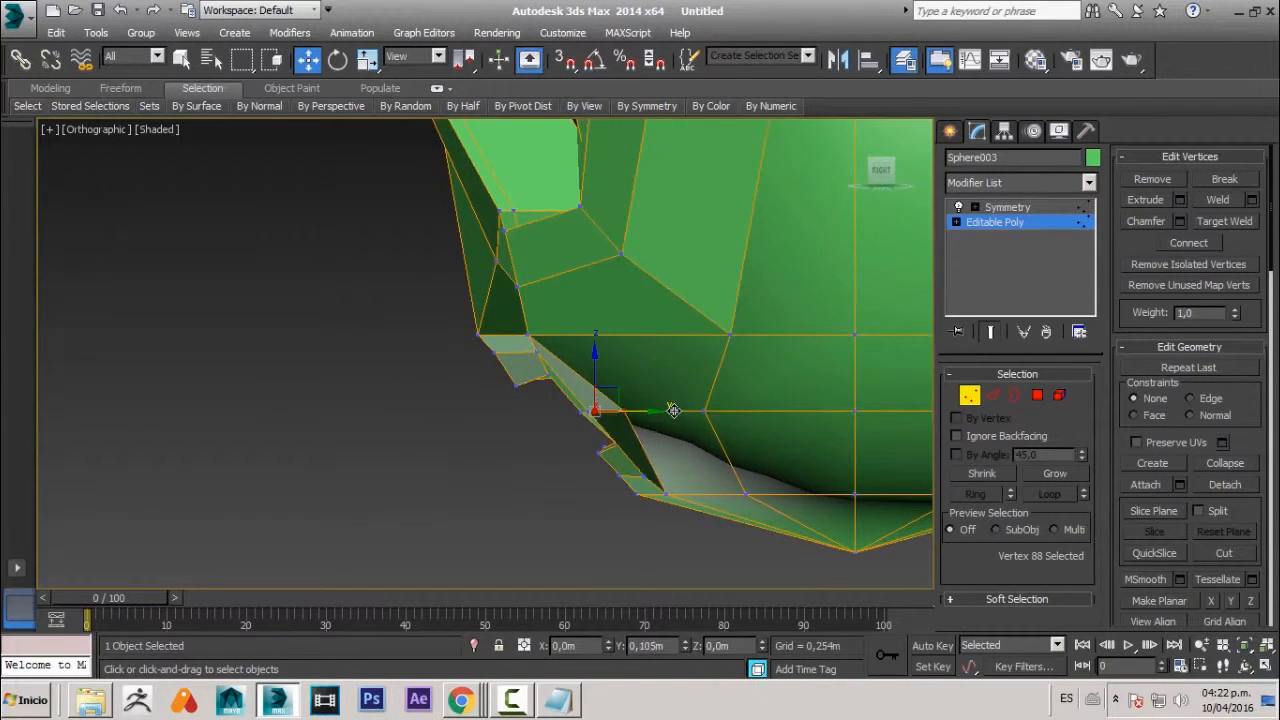
click(528, 333)
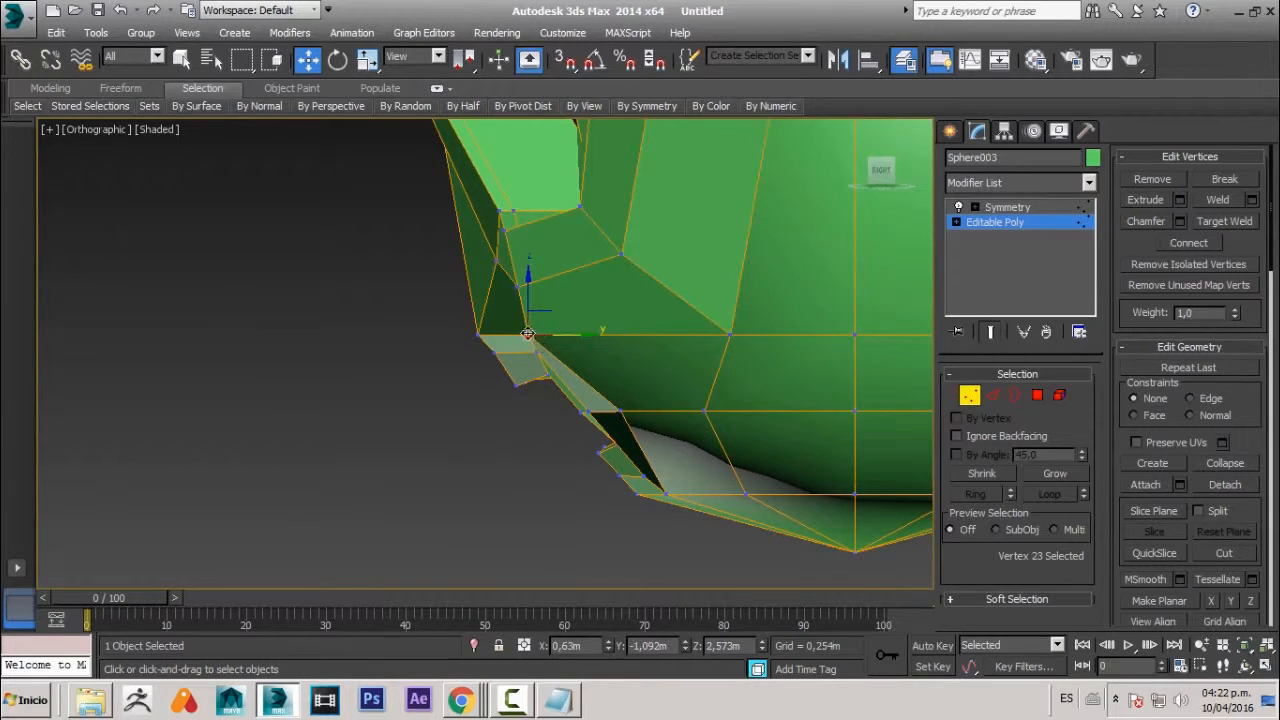
drag(585, 339, 623, 339)
- Move the lower cheek vertex behind the mouth corner back to Y -0.372 m
middle_drag(665, 495, 450, 492)
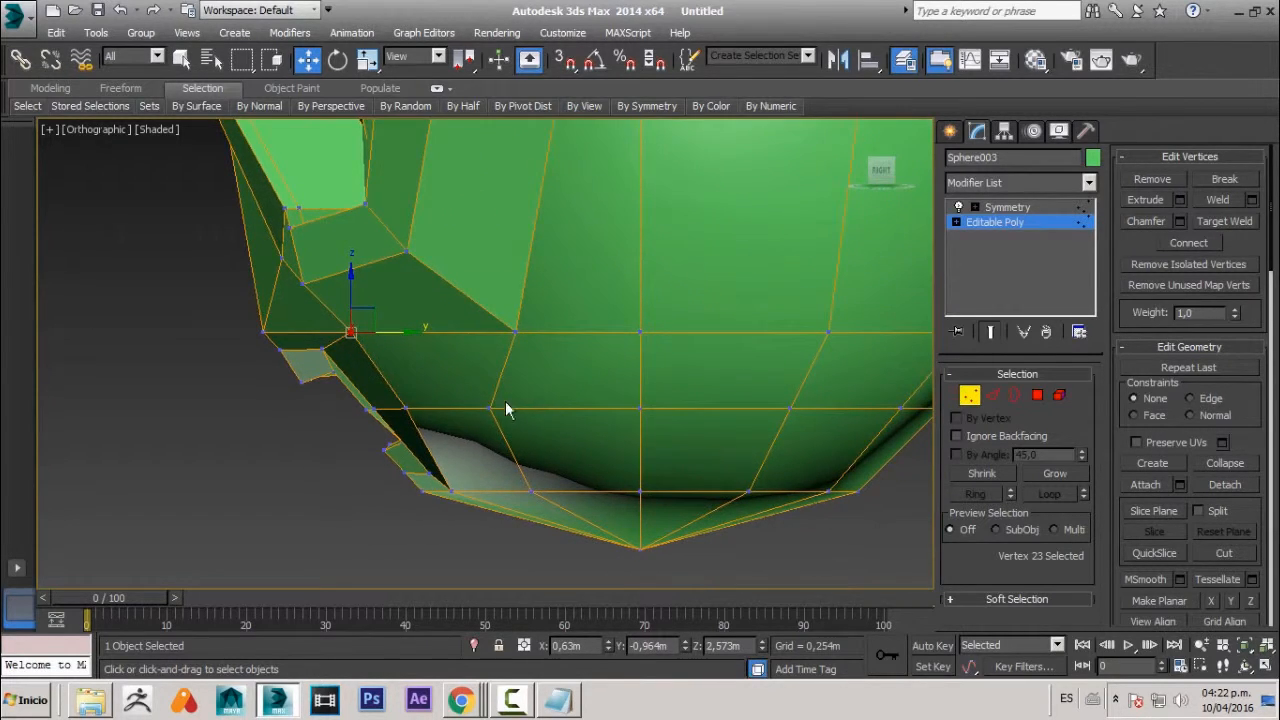
click(488, 408)
drag(546, 409, 581, 414)
- Examine the reshaped mouth, cheeks and eye sockets in the Front view and in perspective
scroll(565, 420, down, 5)
key(f)
scroll(543, 343, up, 3)
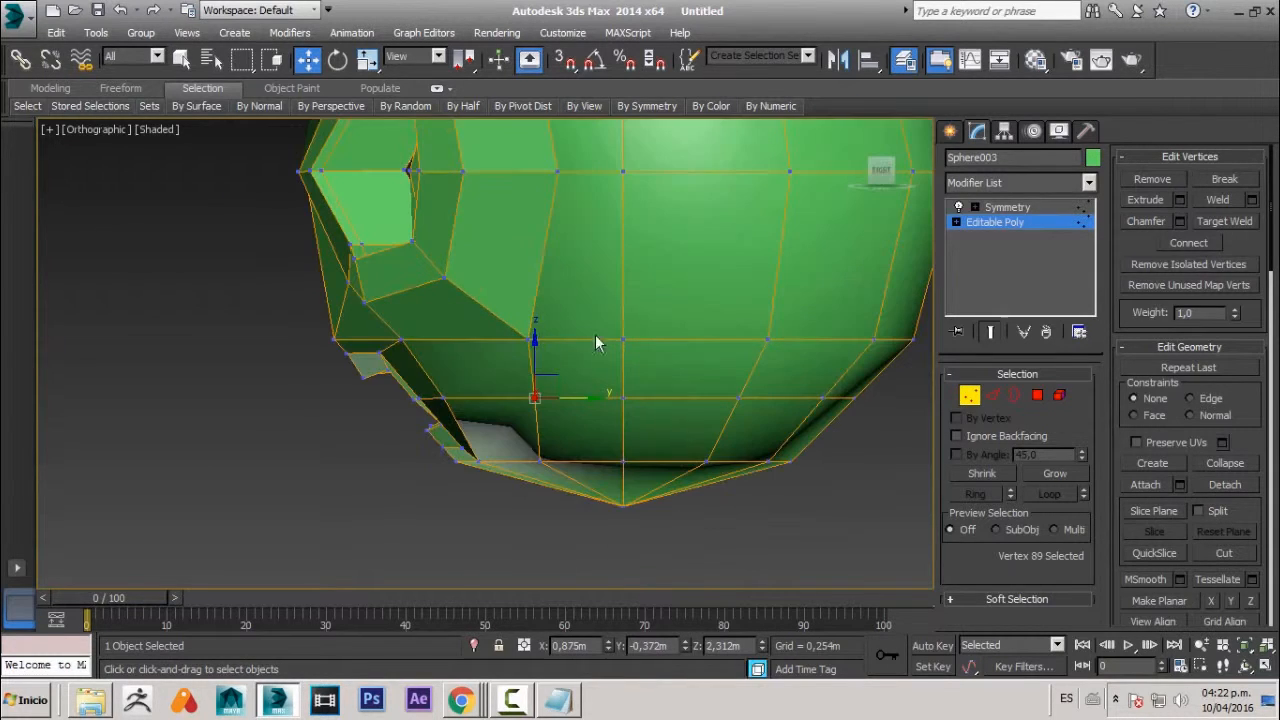
scroll(623, 381, up, 6)
scroll(585, 250, down, 6)
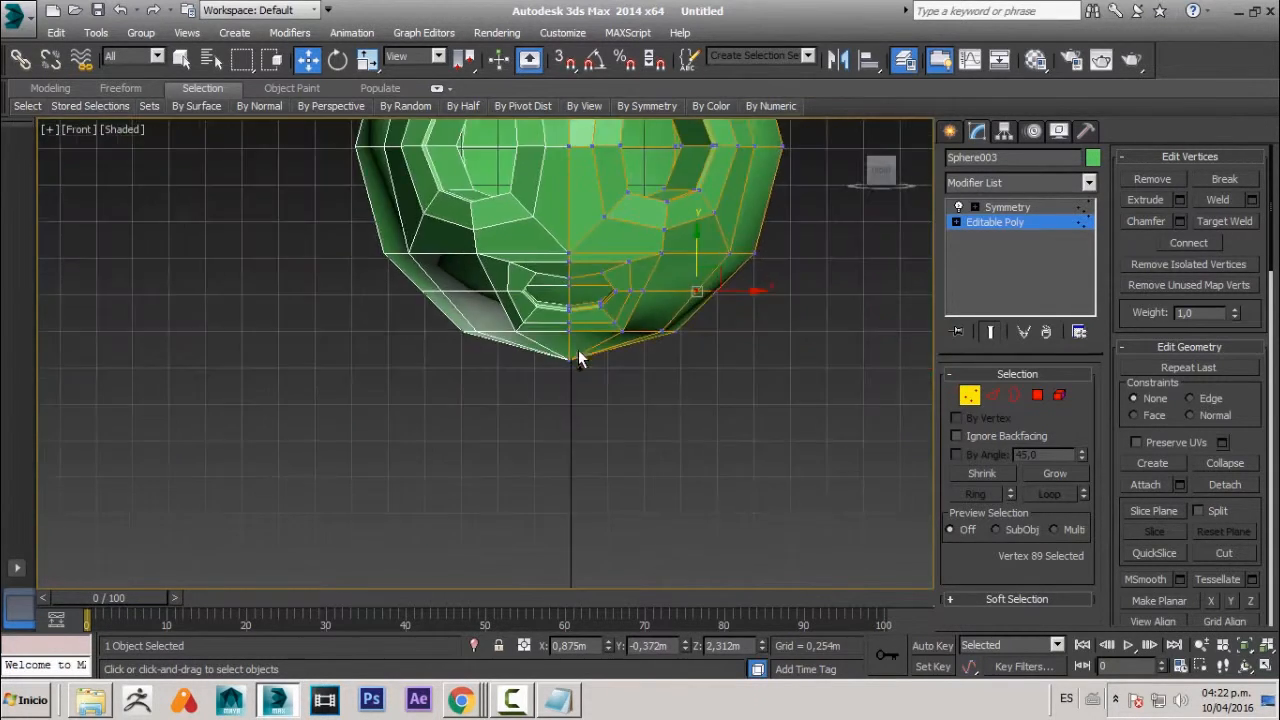
middle_drag(574, 240, 510, 432)
scroll(555, 365, up, 3)
scroll(605, 440, down, 2)
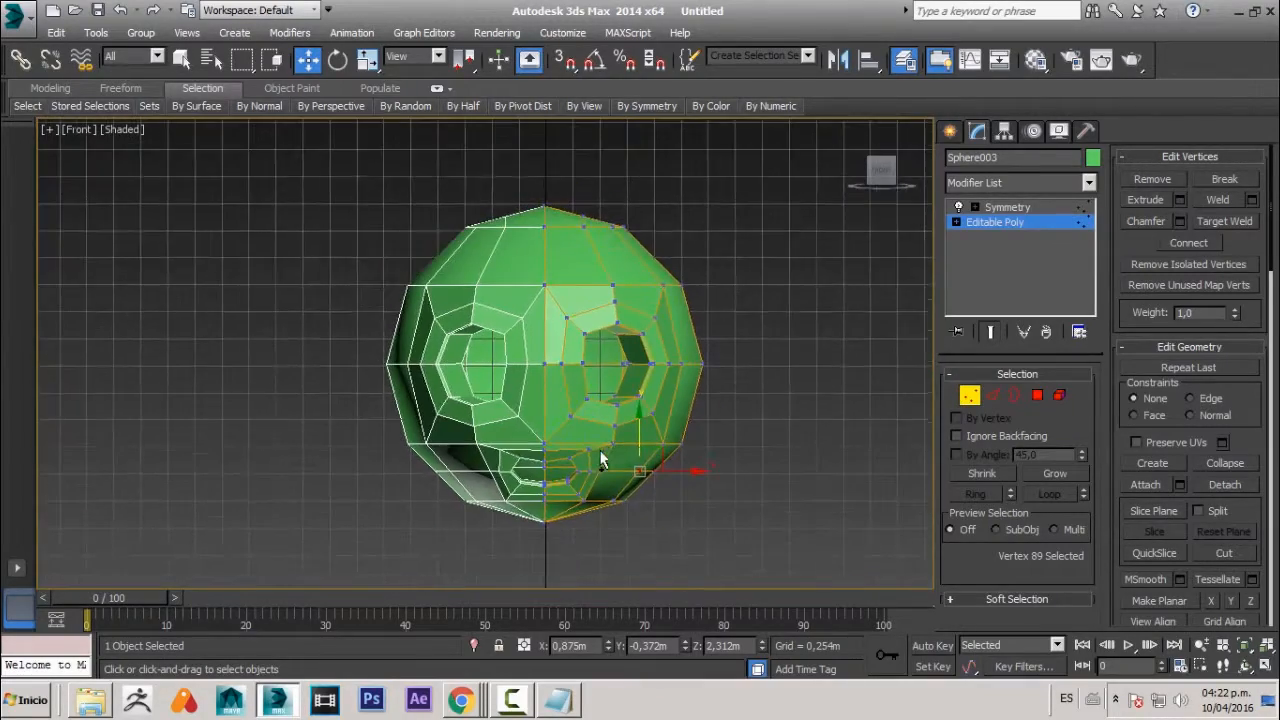
alt+middle_drag(600, 451, 558, 432)
key(f)
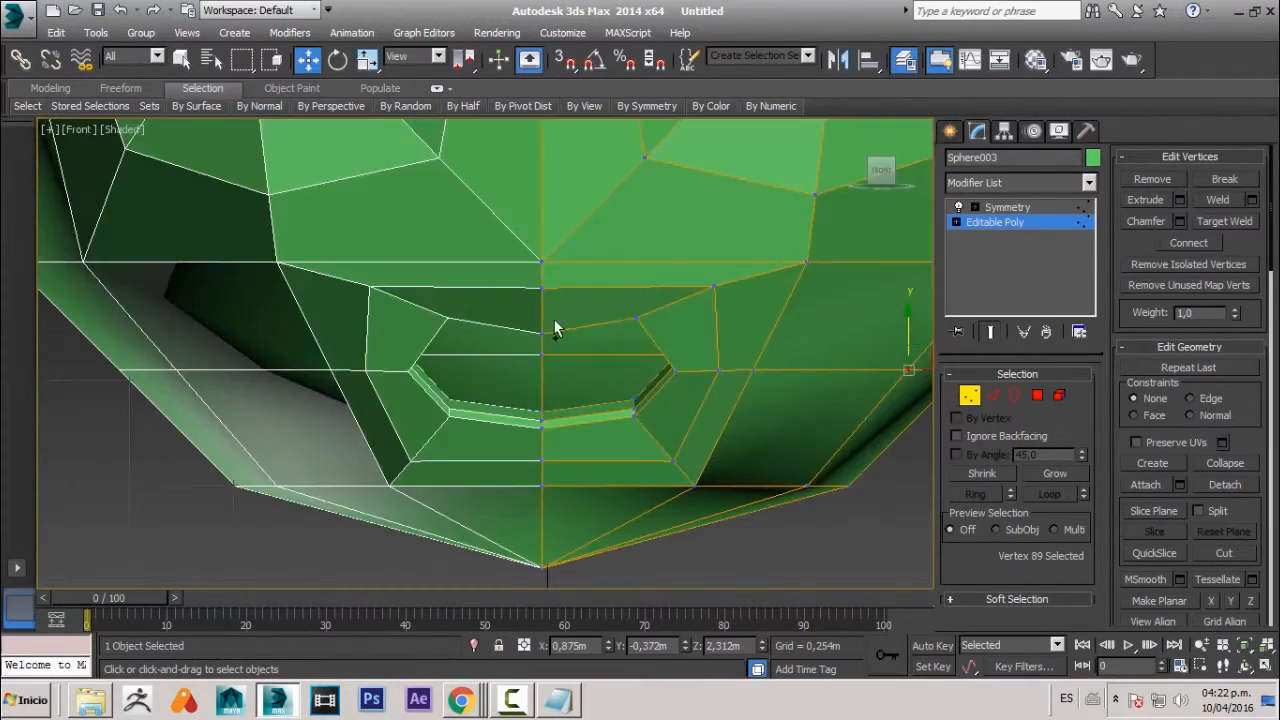
scroll(553, 331, down, 4)
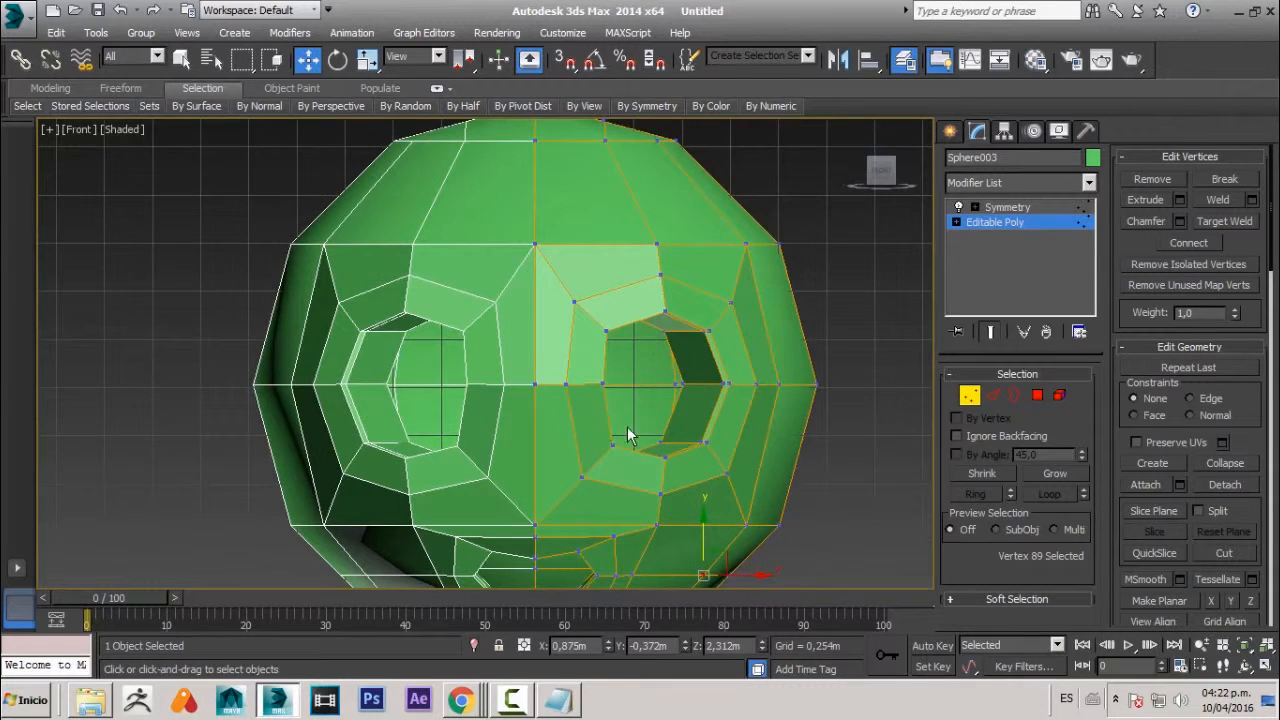
key(p)
scroll(640, 414, down, 3)
alt+middle_drag(640, 414, 544, 437)
scroll(569, 497, down, 2)
- Create a sphere with a radius of about 0.507 m on the grid below the head and set it to 23 segments
click(949, 131)
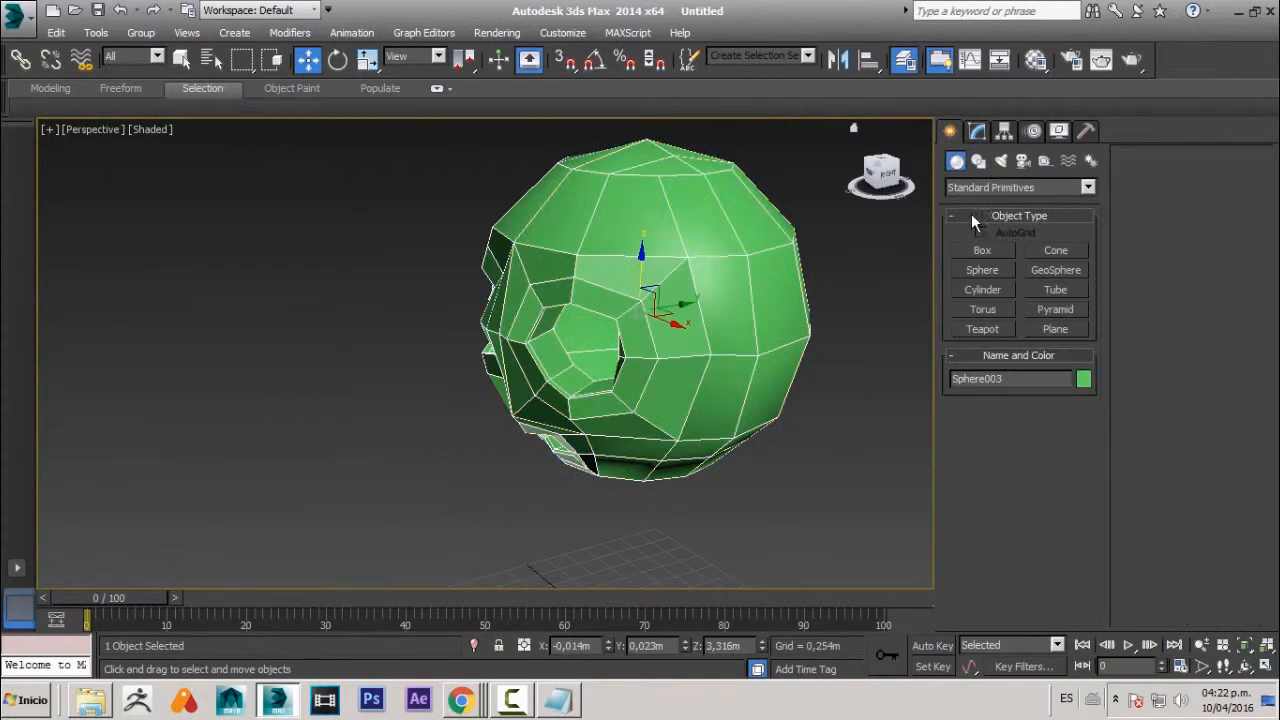
click(984, 273)
middle_drag(526, 484, 524, 352)
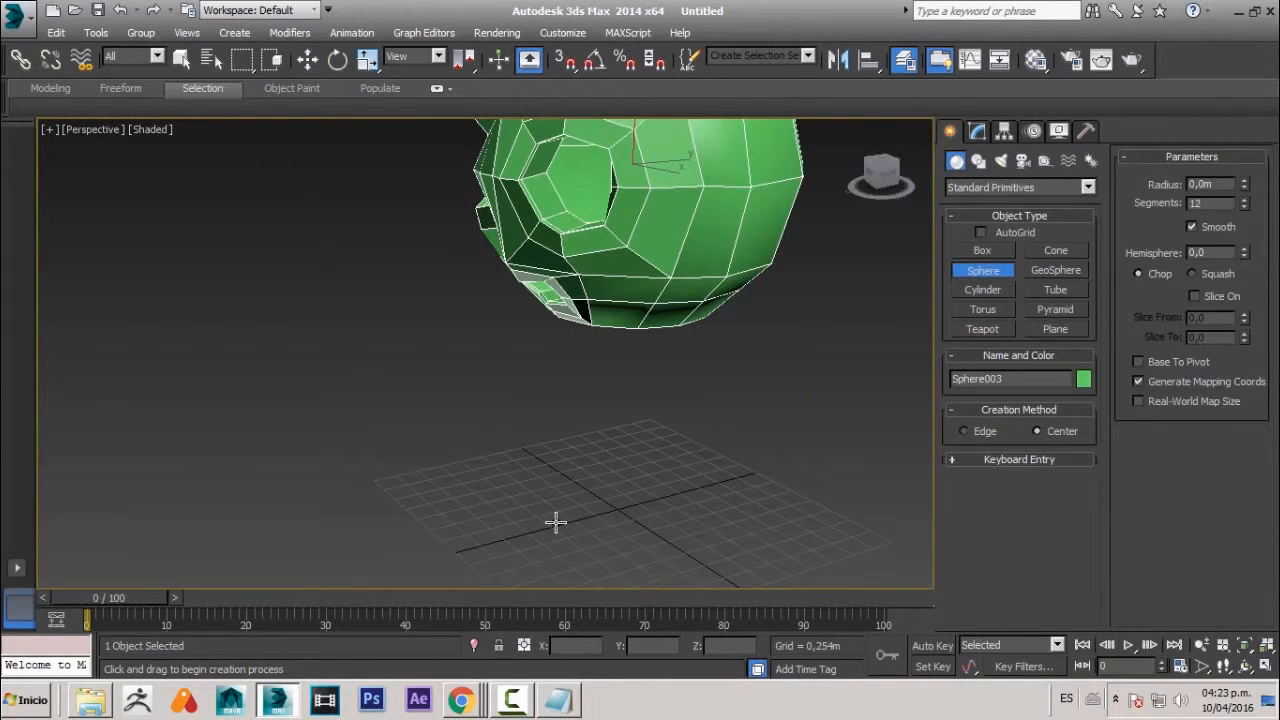
drag(556, 521, 593, 541)
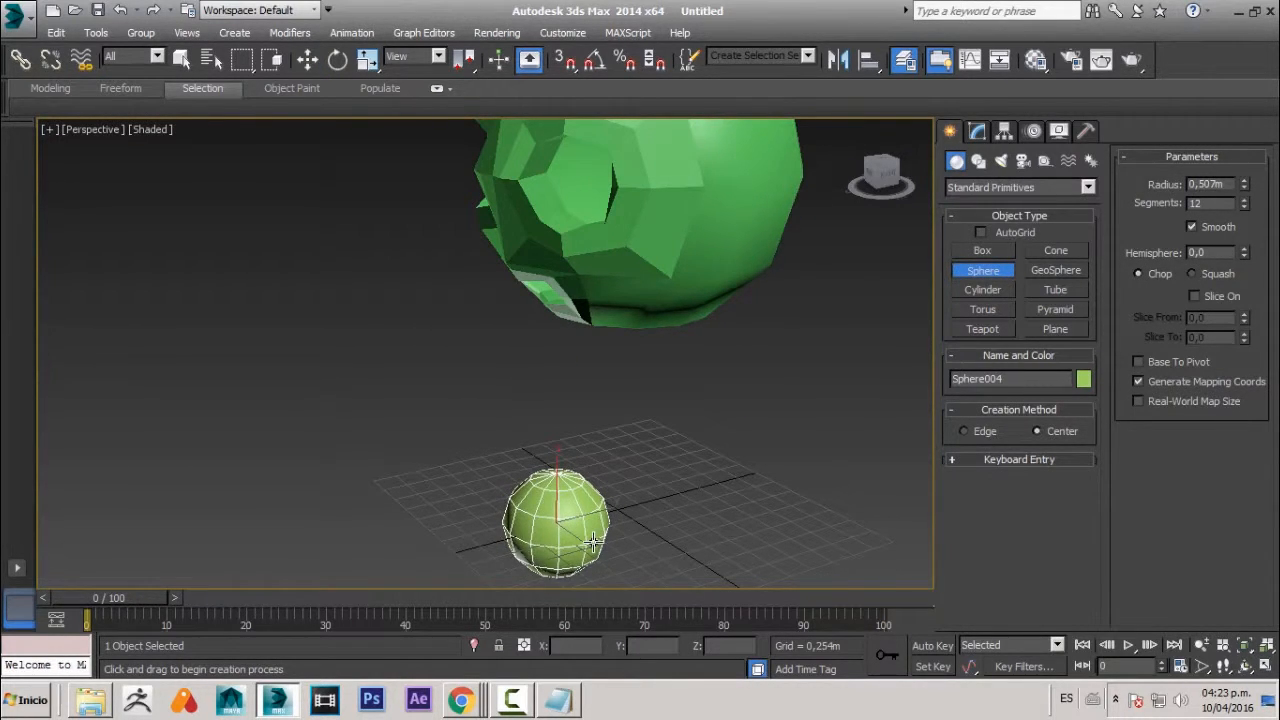
alt+middle_drag(683, 487, 583, 505)
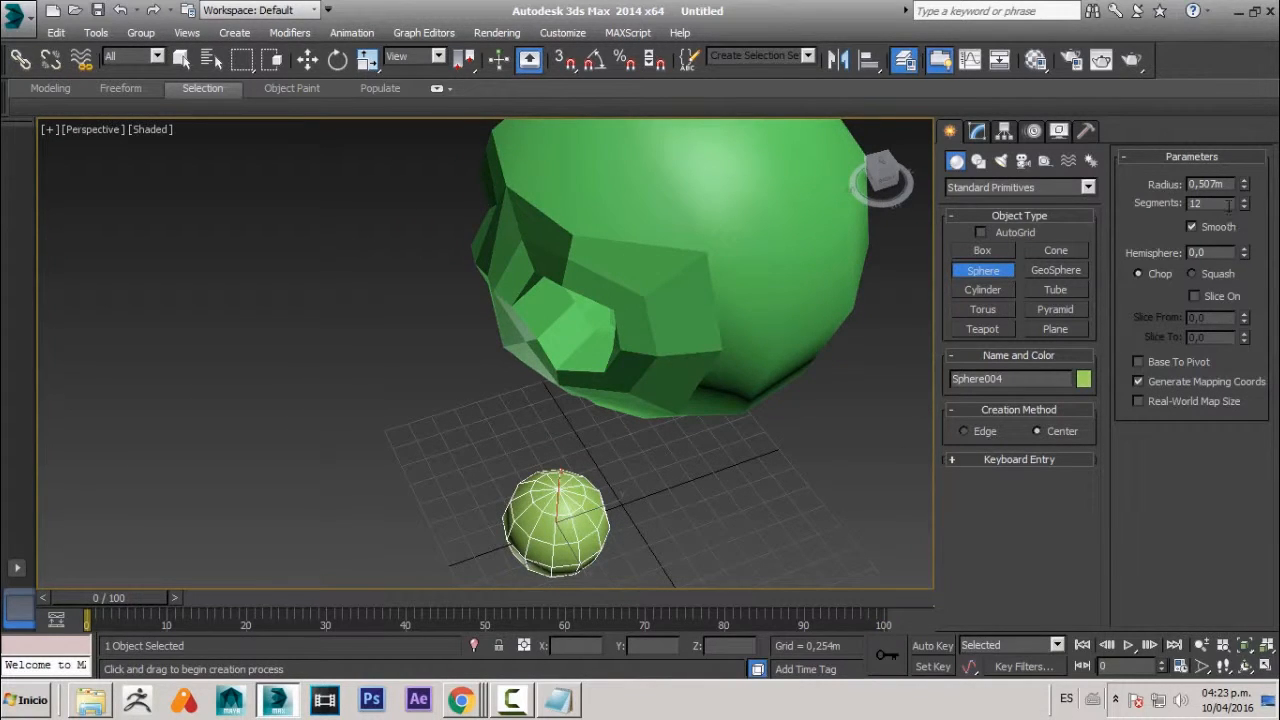
drag(1244, 207, 1233, 101)
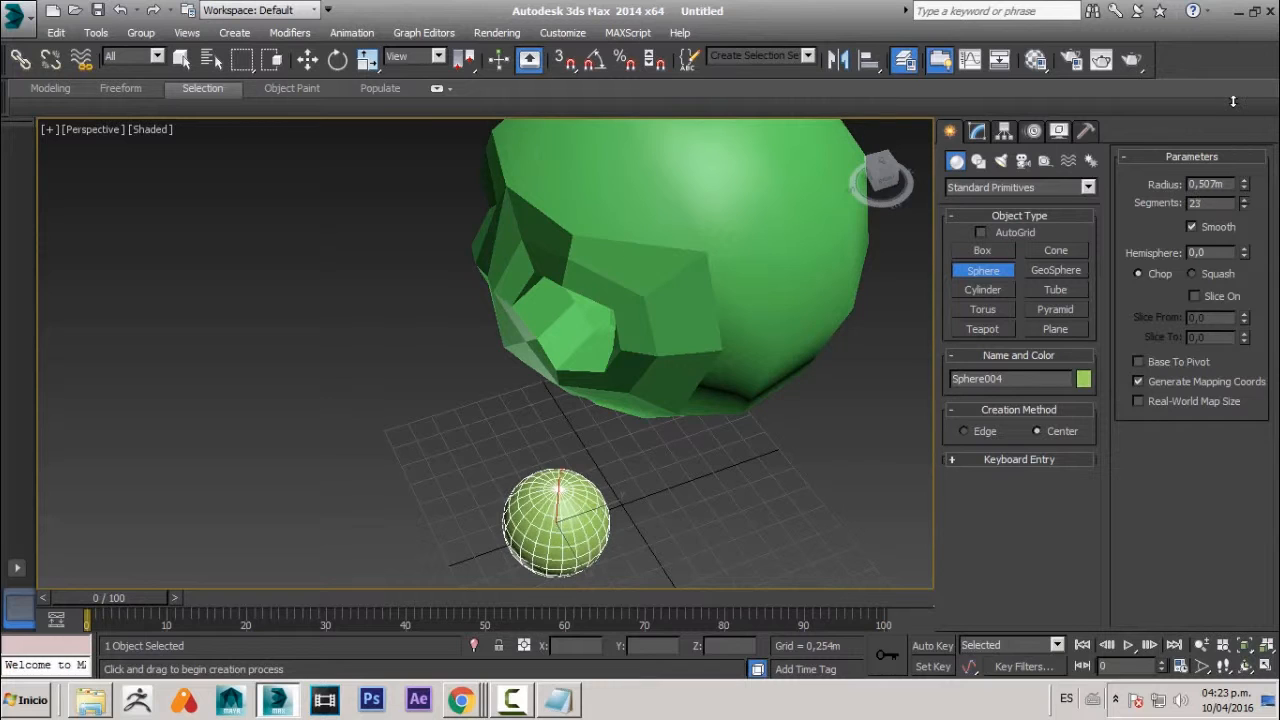
right_click(606, 510)
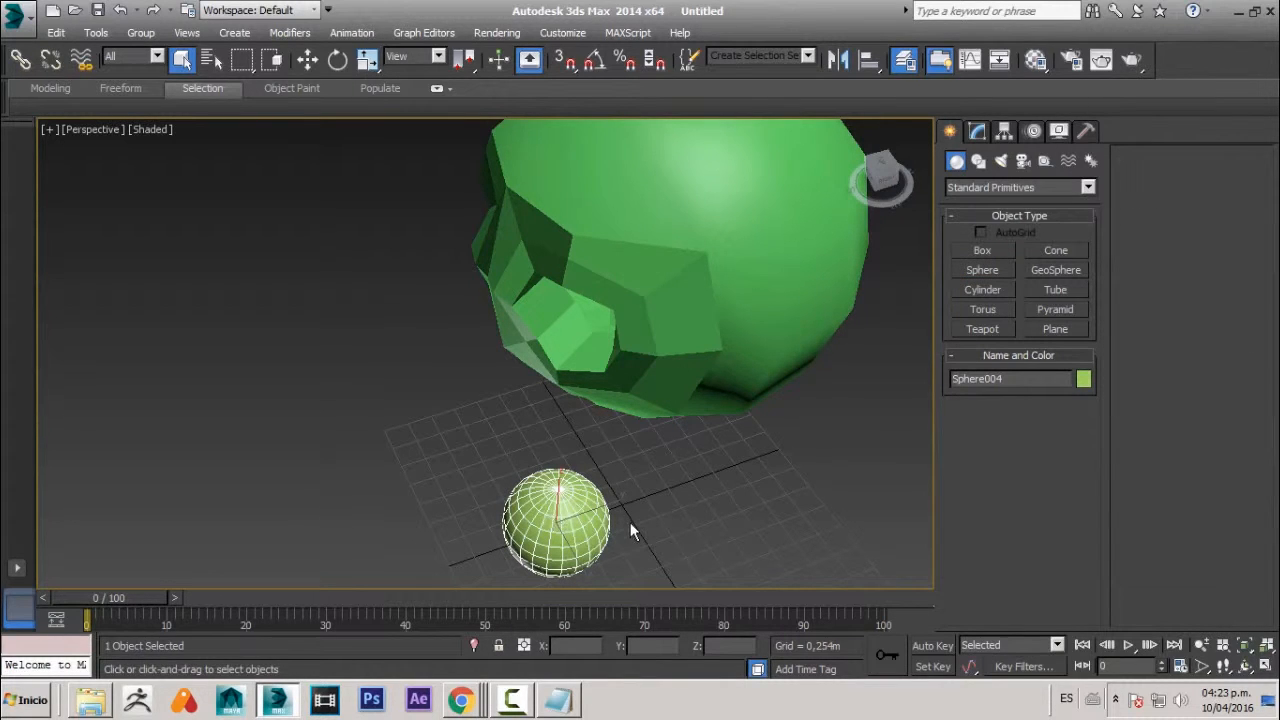
- Rotate the new sphere 90 degrees about X so its pole faces the front
key(w)
key(e)
drag(535, 506, 462, 556)
text(90)
key(Return)
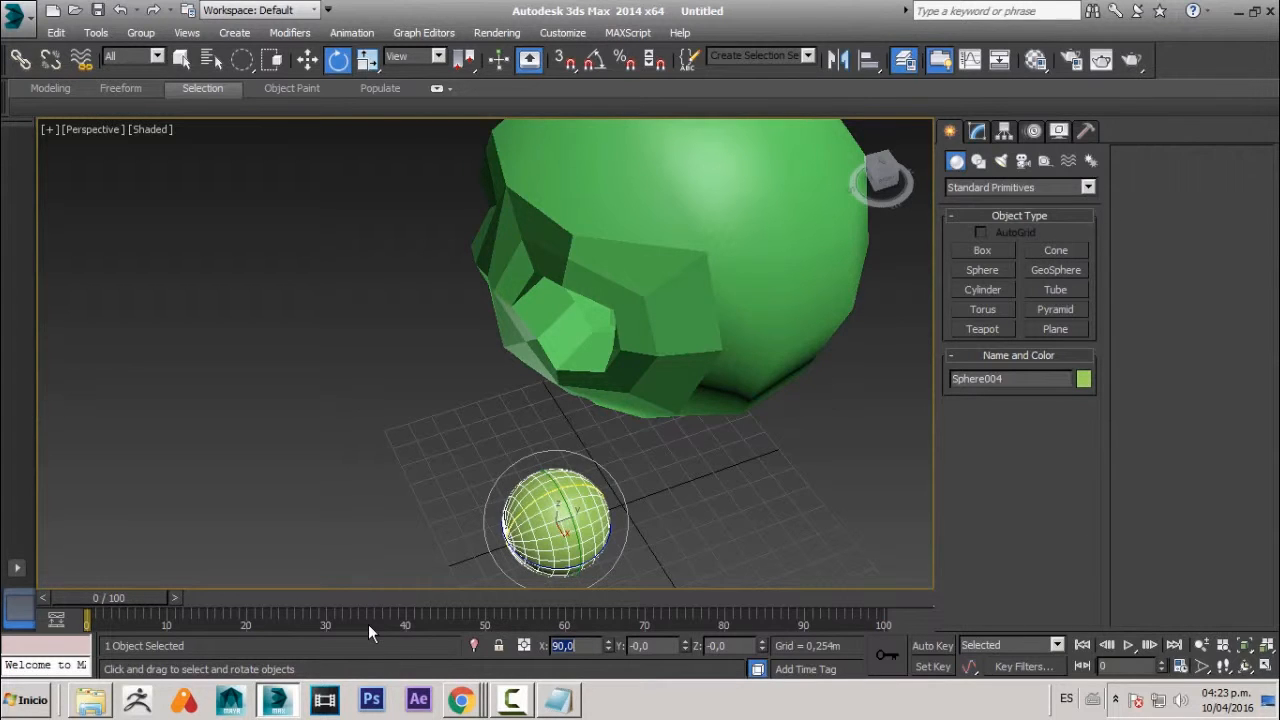
alt+middle_drag(647, 479, 680, 517)
key(q)
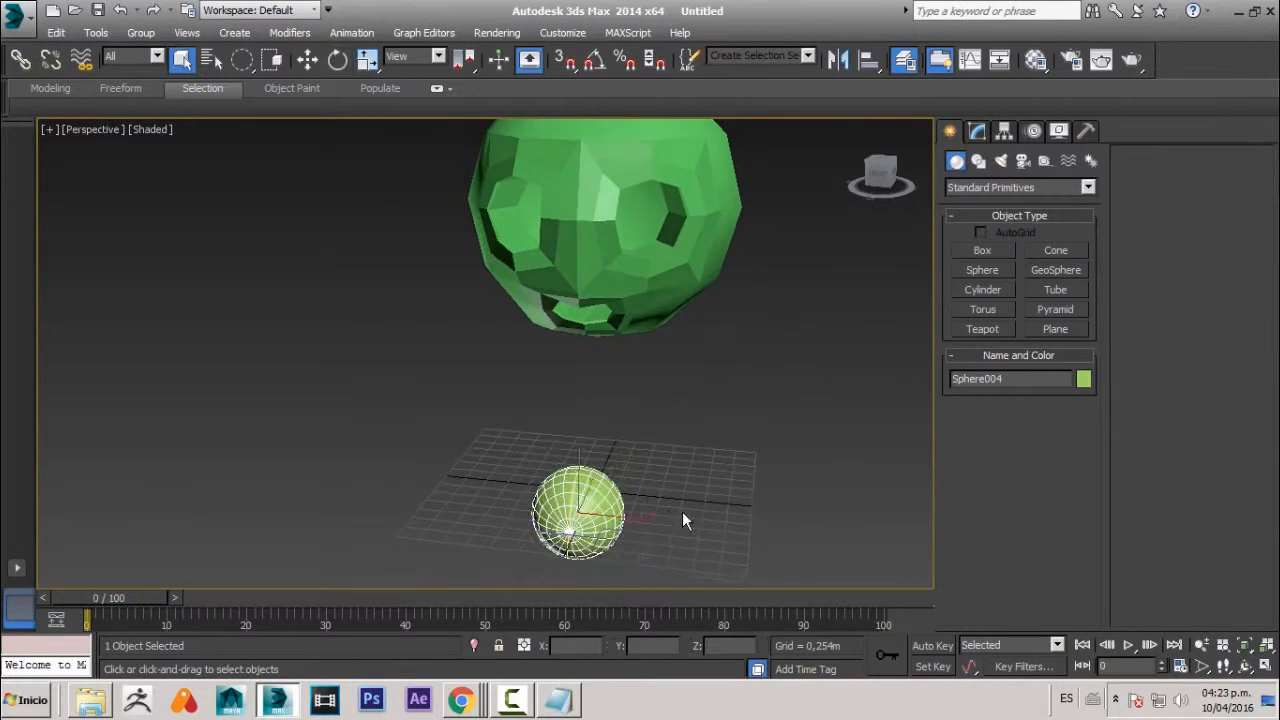
- In the Front view, move the sphere up into the unmirrored side's eye socket, at about X 0.615 m and Z 3.308 m
key(f)
scroll(612, 522, down, 3)
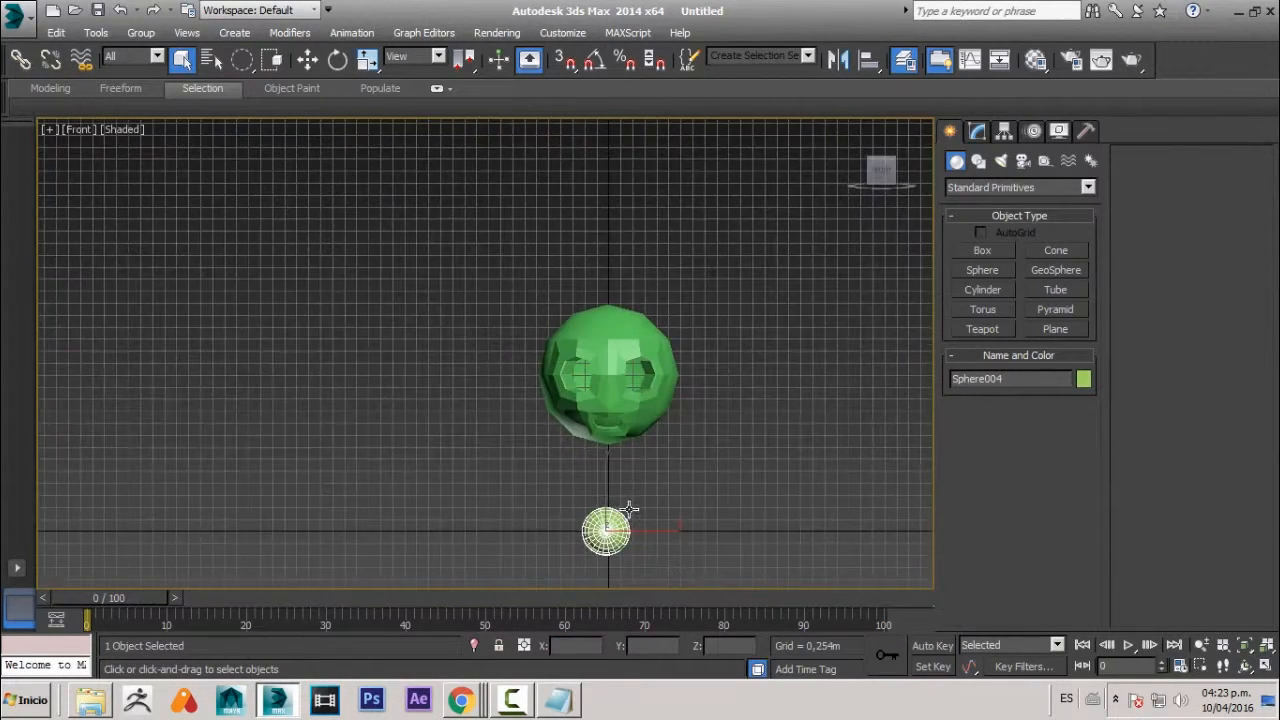
key(w)
drag(601, 533, 628, 373)
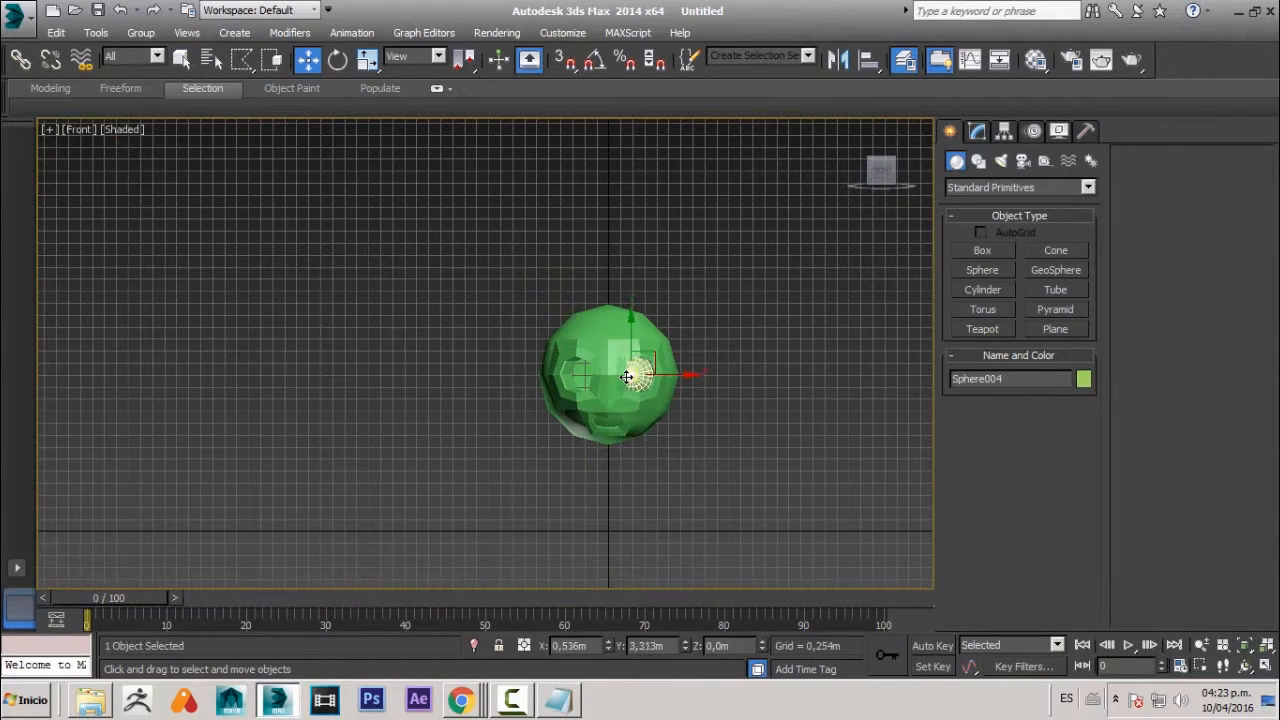
scroll(626, 360, up, 3)
scroll(626, 305, up, 5)
drag(604, 298, 628, 308)
key(r)
key(w)
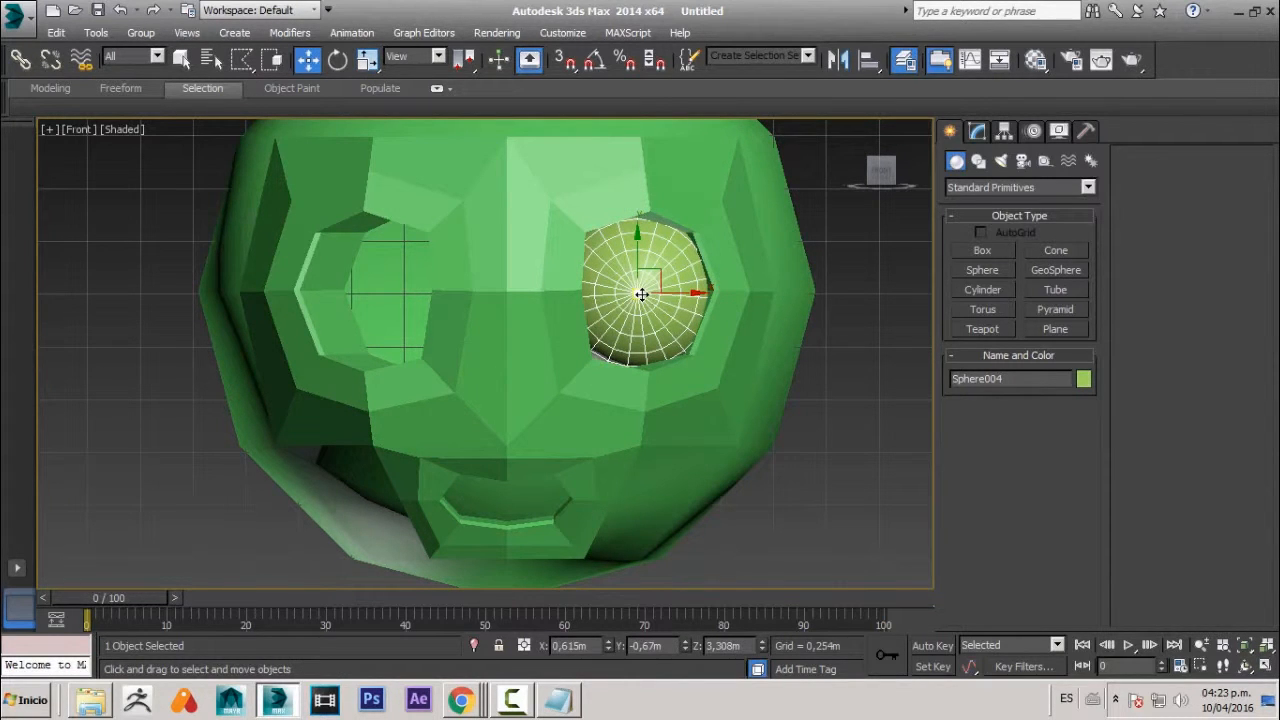
- Move the eyeball sphere forward in the socket to Y -0.865 m
key(p)
alt+middle_drag(646, 311, 557, 337)
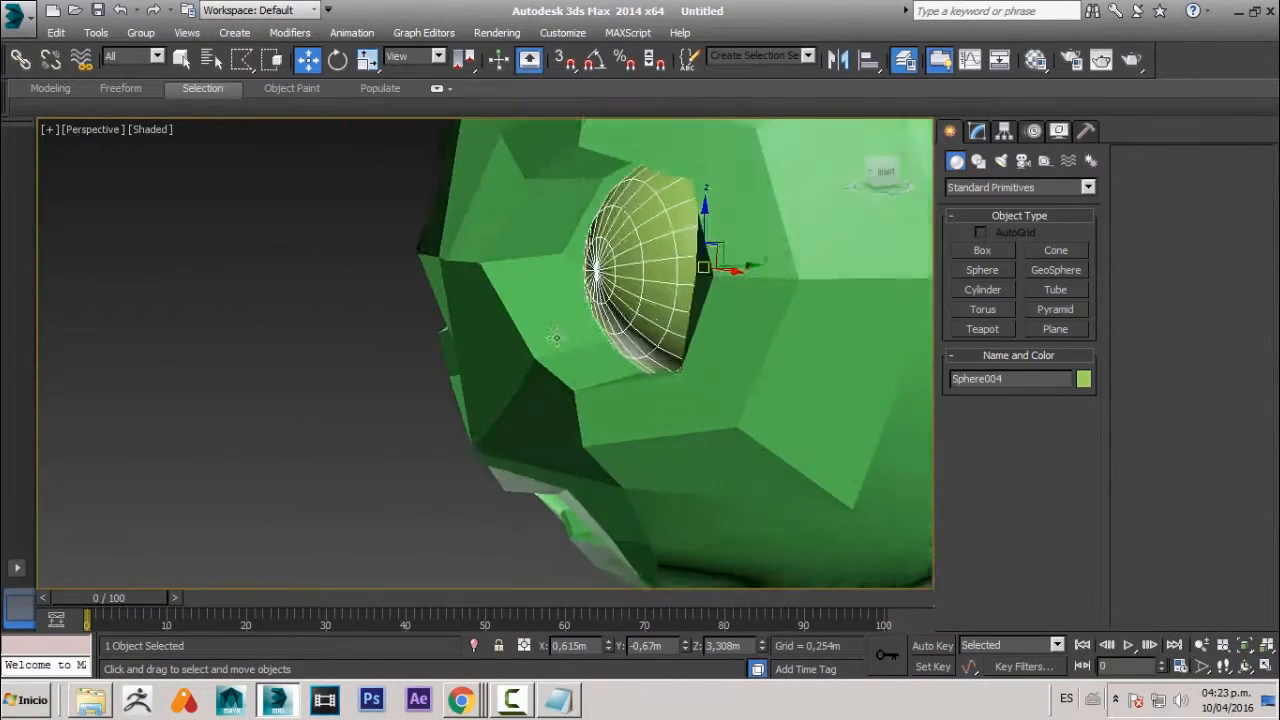
scroll(560, 400, down, 2)
alt+middle_drag(563, 406, 590, 418)
drag(700, 282, 660, 288)
alt+middle_drag(660, 288, 760, 318)
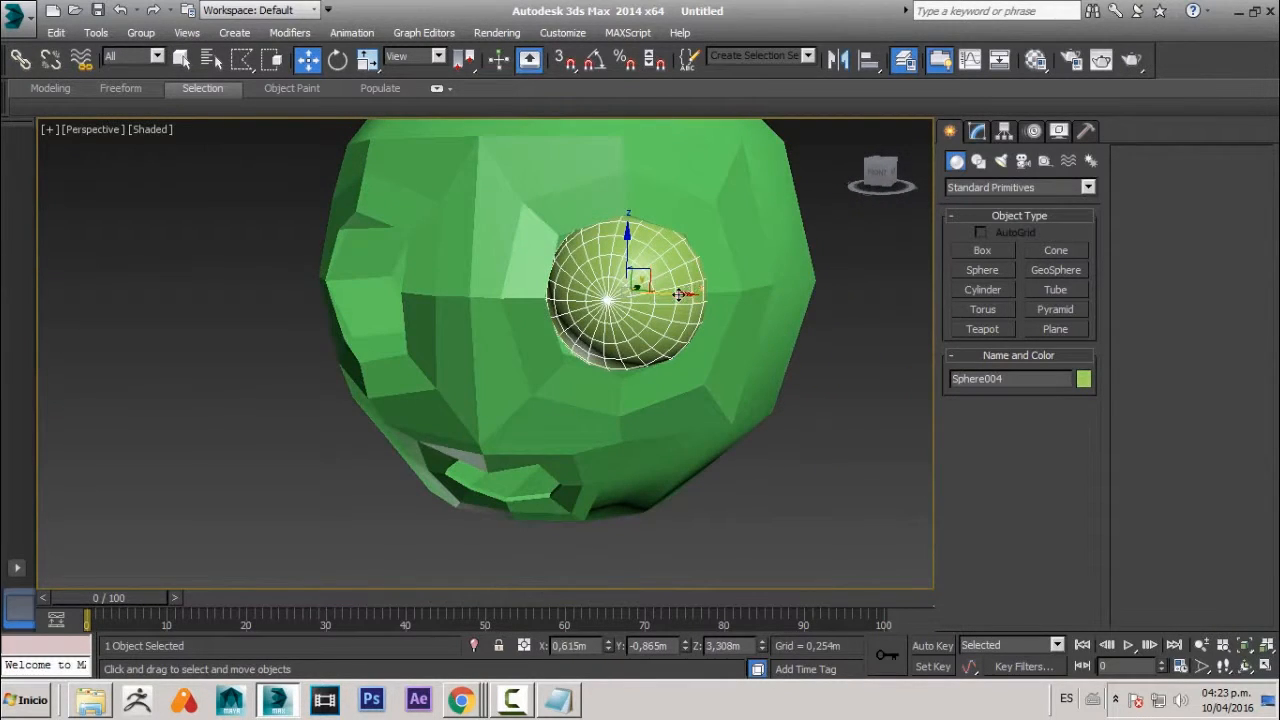
- Shift the eyeball toward the nose to X 0.549 m, scale it uniformly to 111 percent and set it back to Y -0.799 m
drag(679, 295, 620, 269)
key(r)
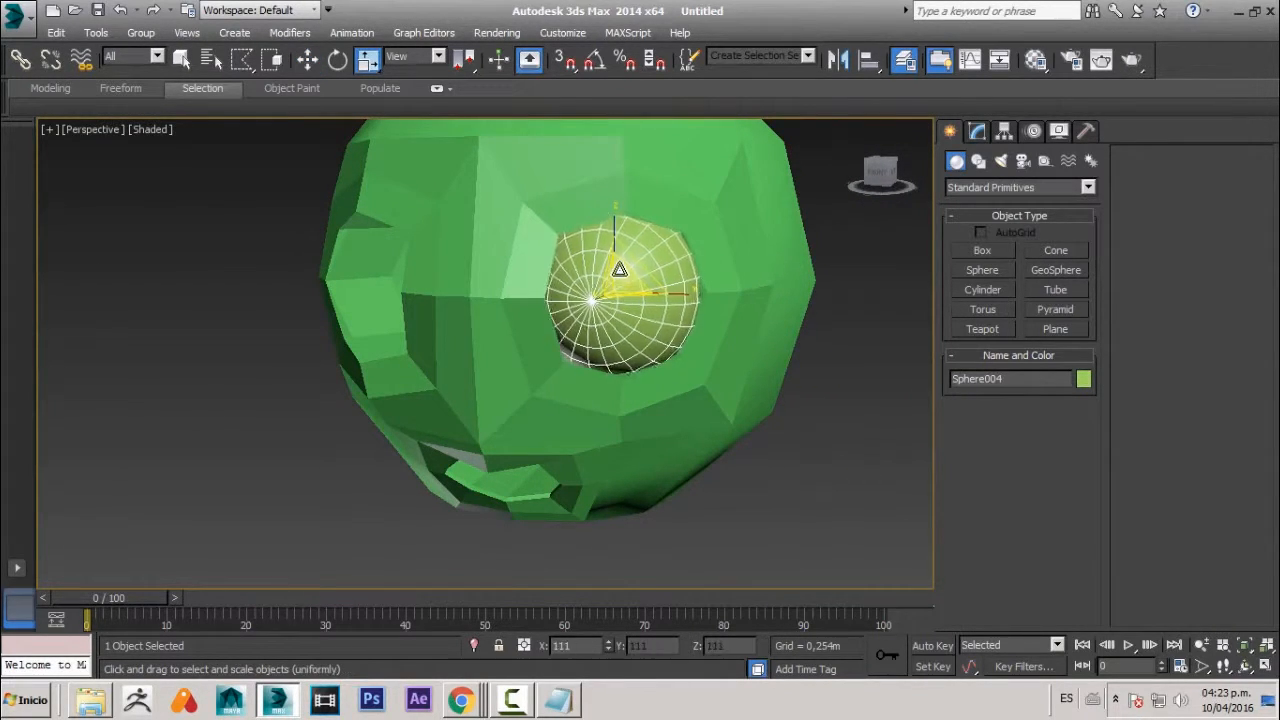
alt+middle_drag(620, 269, 625, 310)
key(w)
drag(654, 281, 661, 280)
alt+middle_drag(661, 280, 768, 272)
- Select the eyeball sphere and assign the 01 - Default material to it
click(745, 359)
alt+middle_drag(745, 367, 660, 298)
click(658, 294)
key(m)
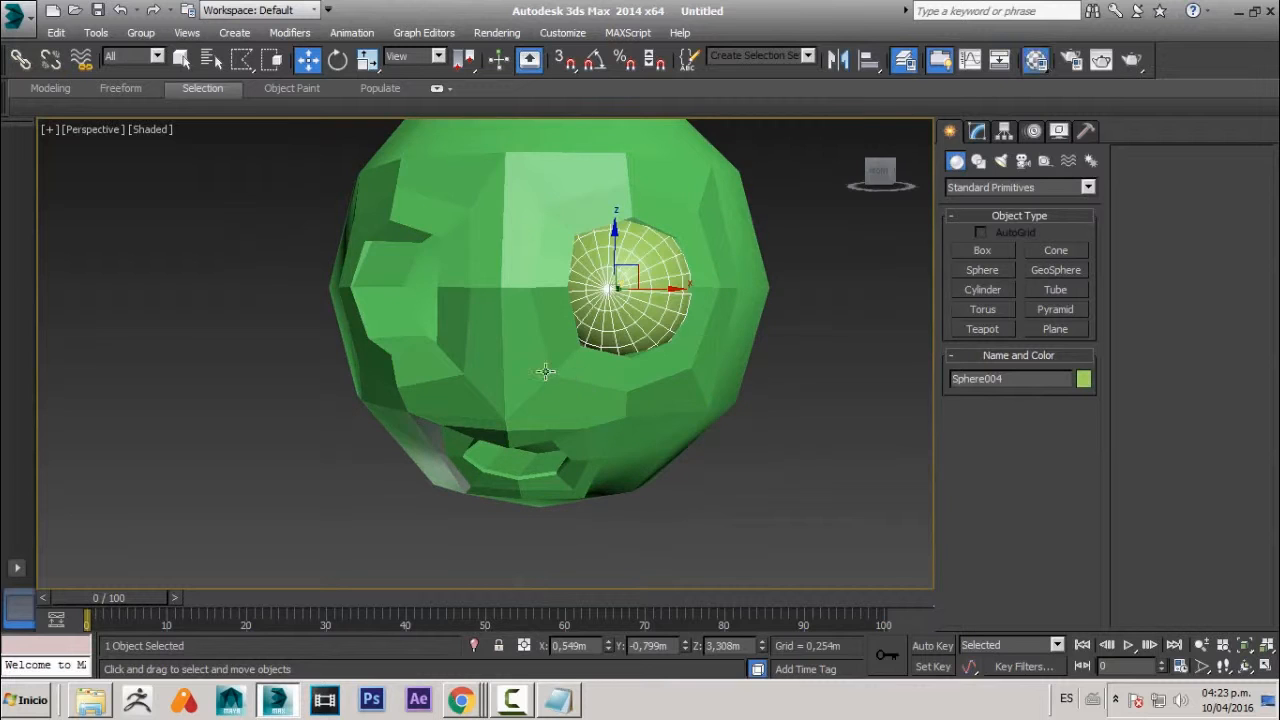
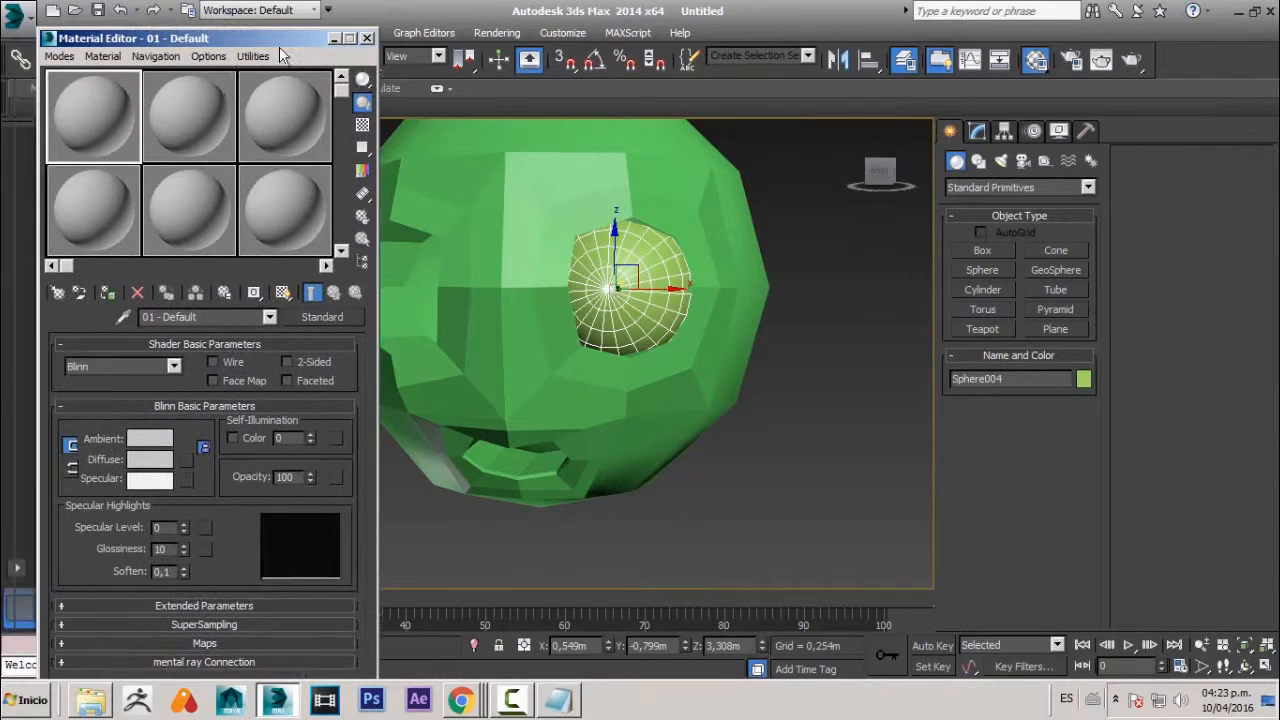
drag(91, 158, 622, 240)
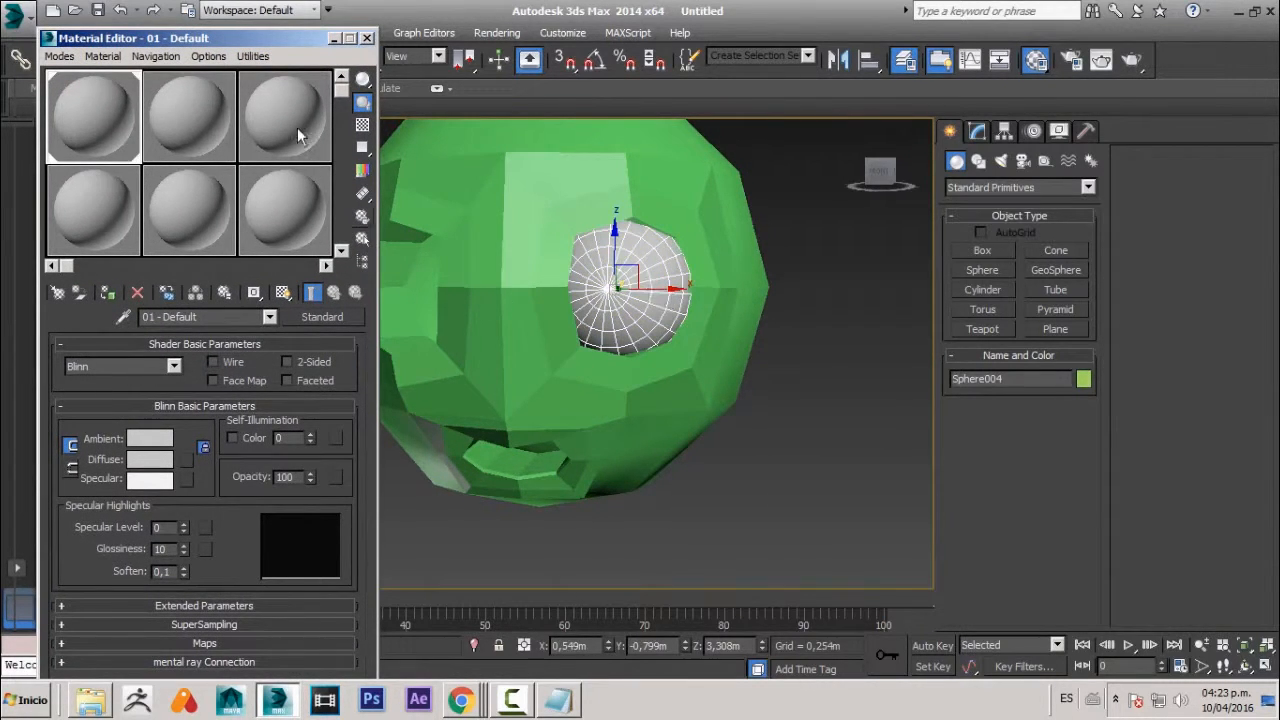
- Convert the eyeball sphere to Editable Poly and enter polygon editing
scroll(655, 215, up, 4)
right_click(668, 238)
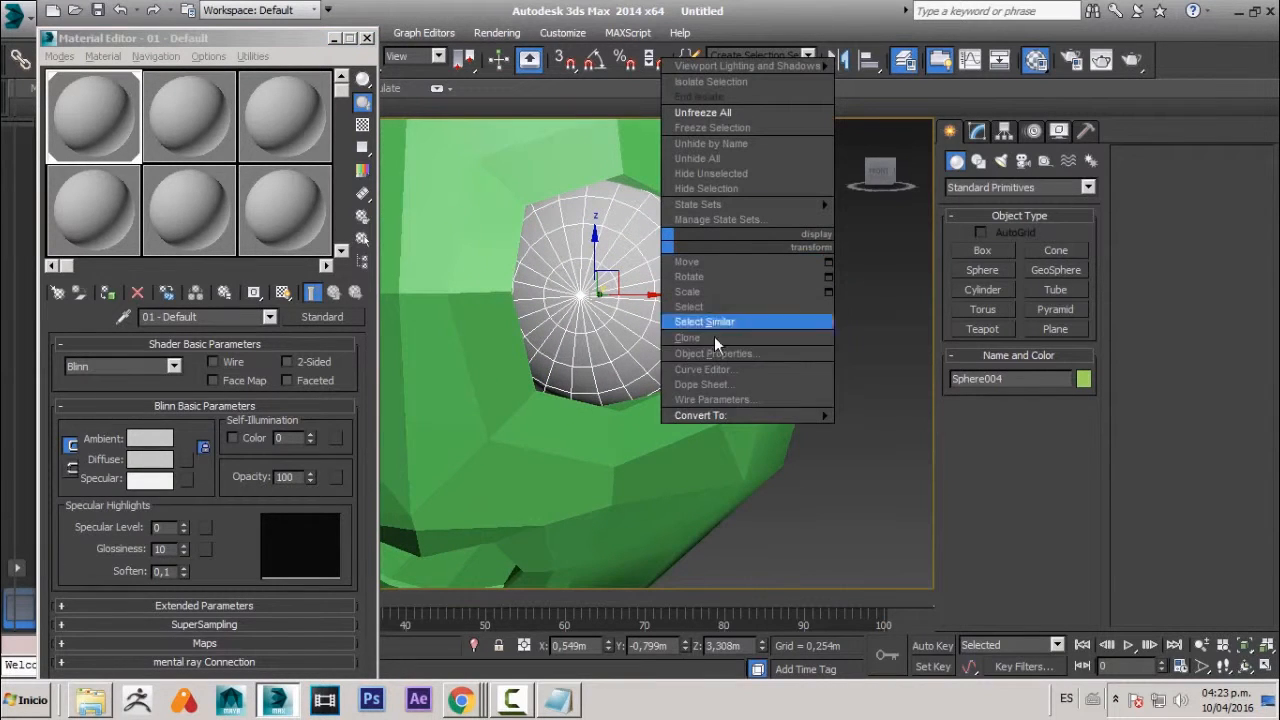
mouse_move(799, 415)
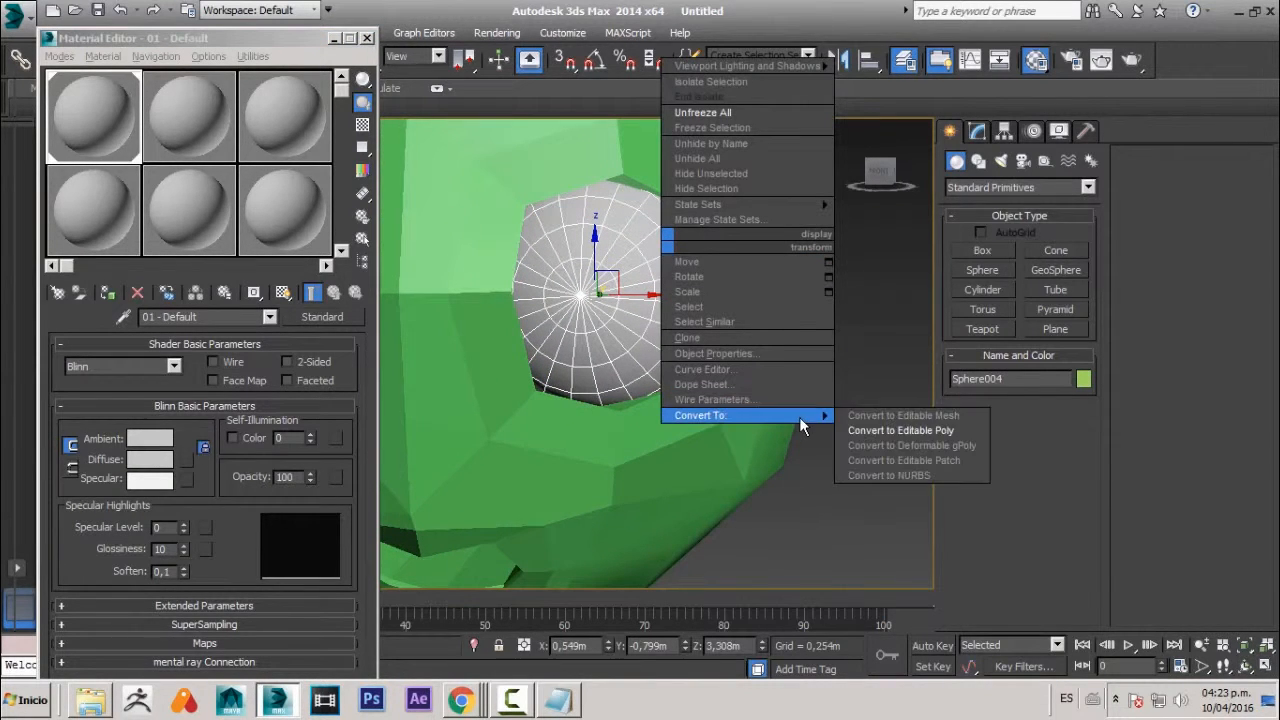
click(880, 431)
scroll(696, 322, up, 2)
click(1037, 396)
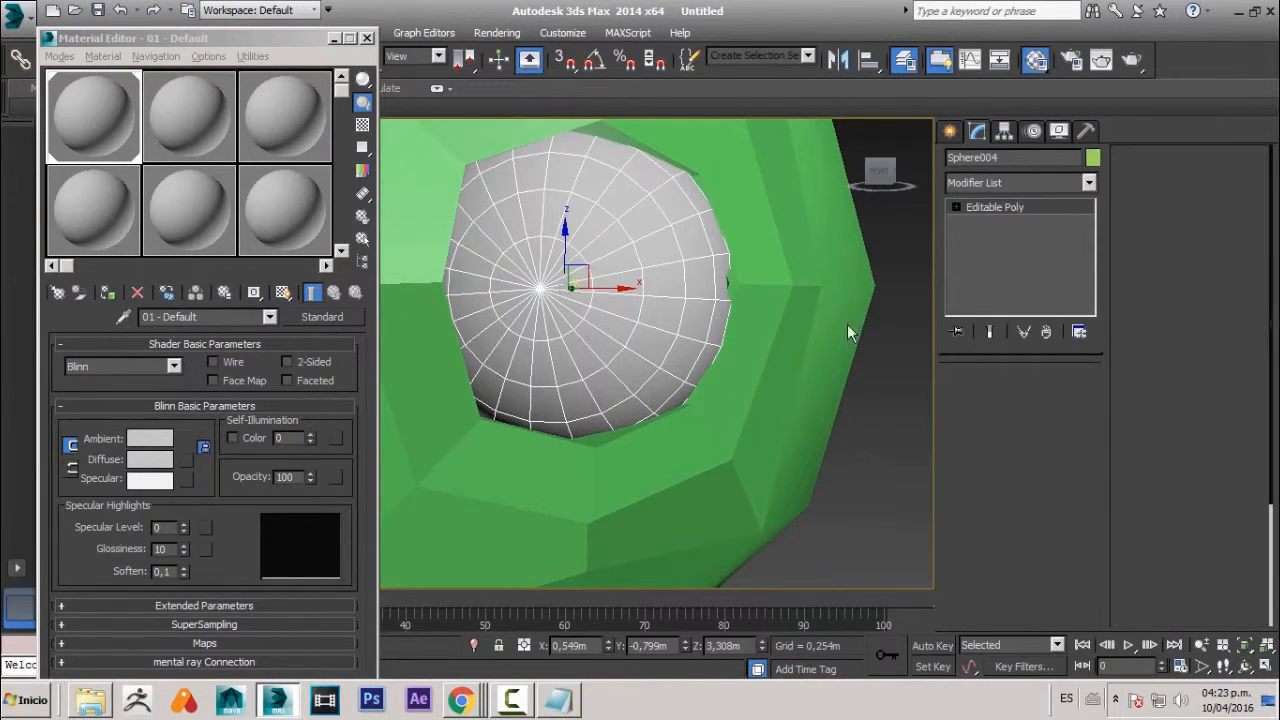
- Select the full circle of triangular polygons around the eyeball's front pole as the pupil
scroll(587, 328, up, 2)
click(562, 362)
ctrl+click(577, 360)
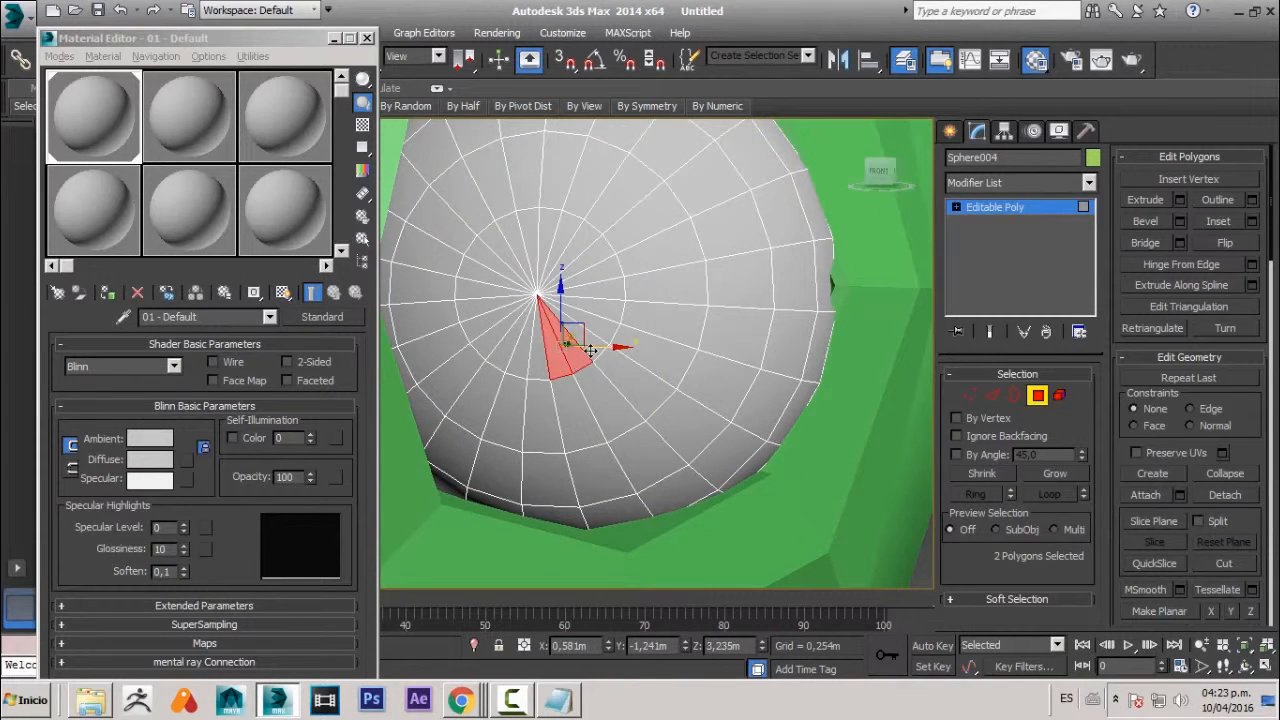
key(q)
ctrl+click(592, 348)
ctrl+click(604, 329)
ctrl+click(608, 305)
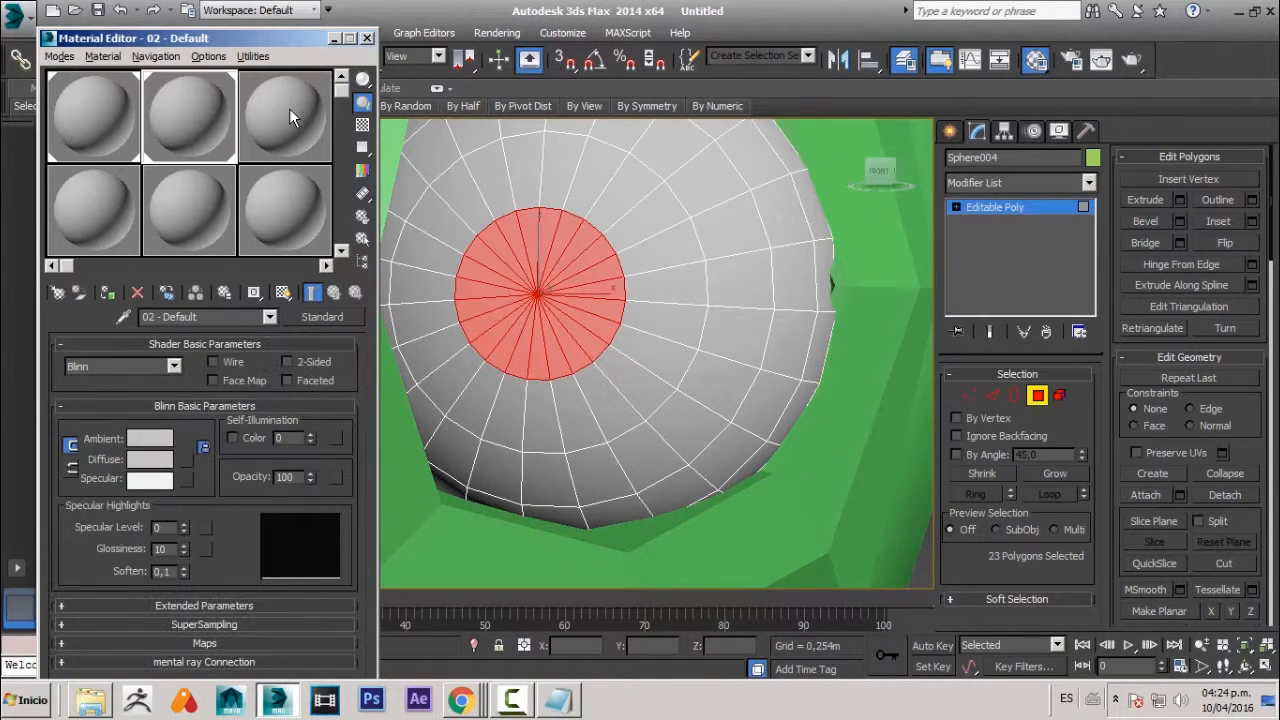
- Assign the 03 - Default material to the selected pupil polygons and set its diffuse colour to black
drag(289, 108, 562, 342)
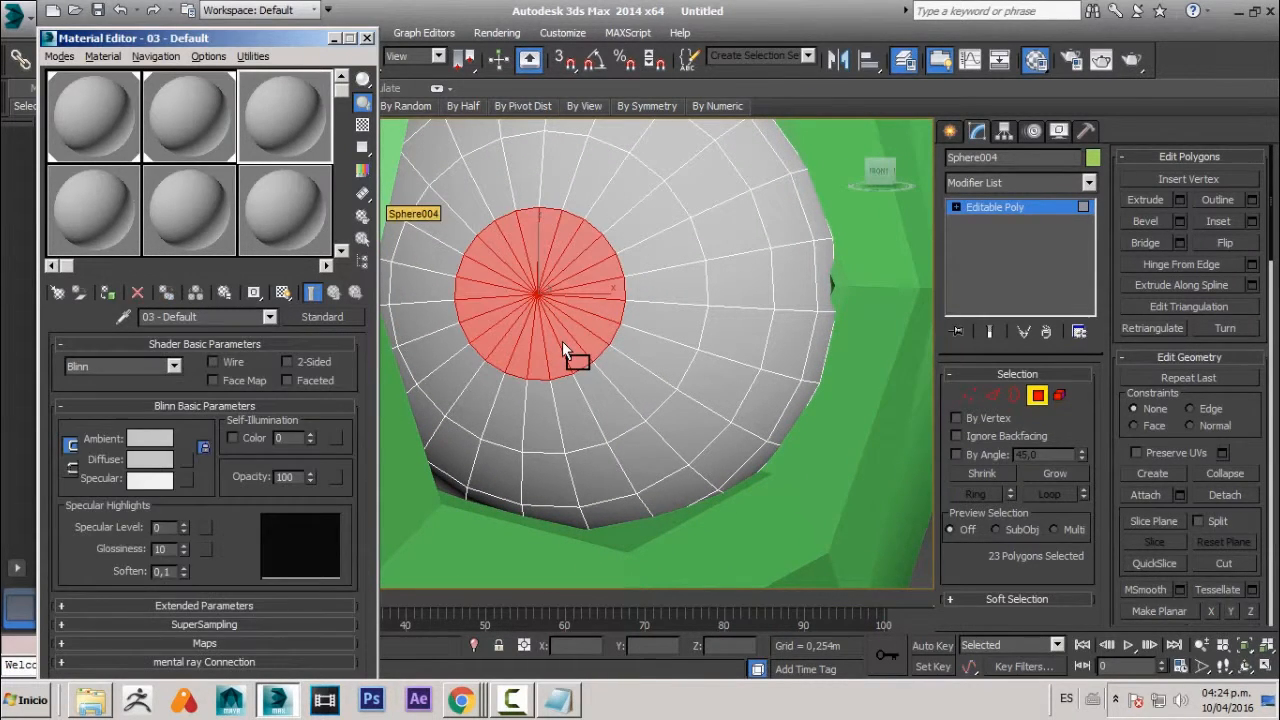
click(152, 458)
drag(528, 140, 529, 112)
click(680, 270)
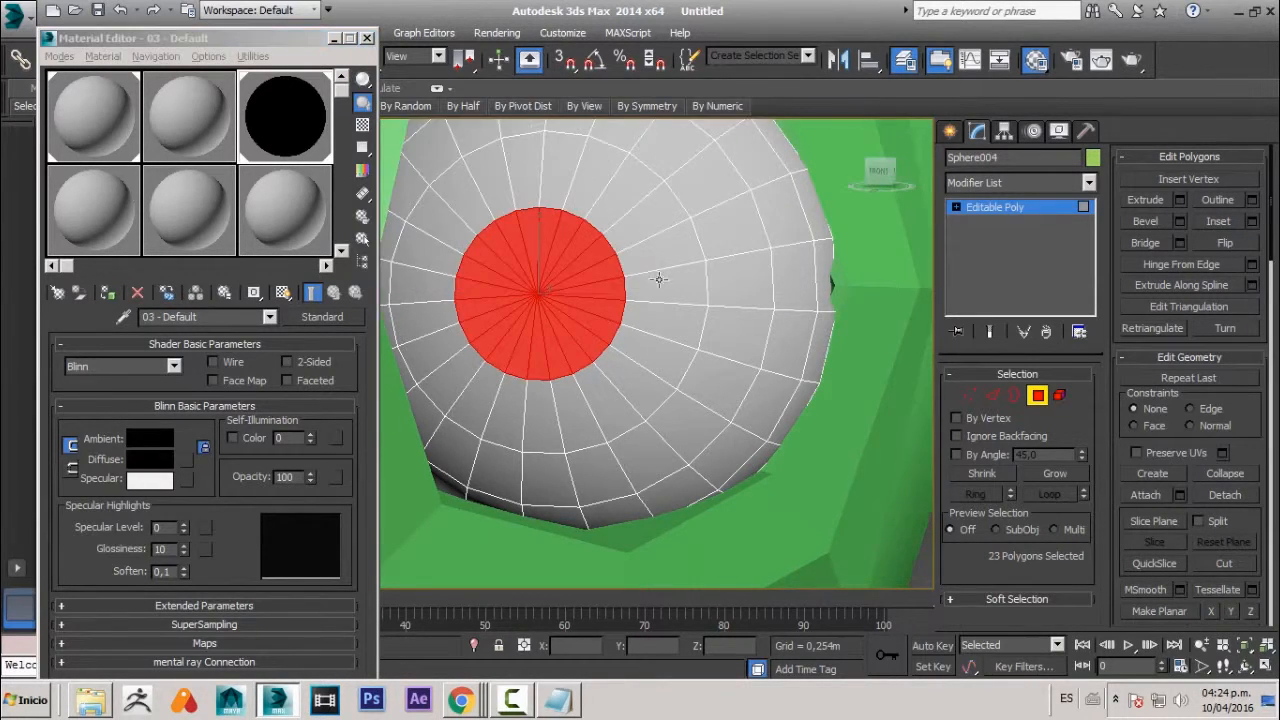
scroll(653, 398, down, 5)
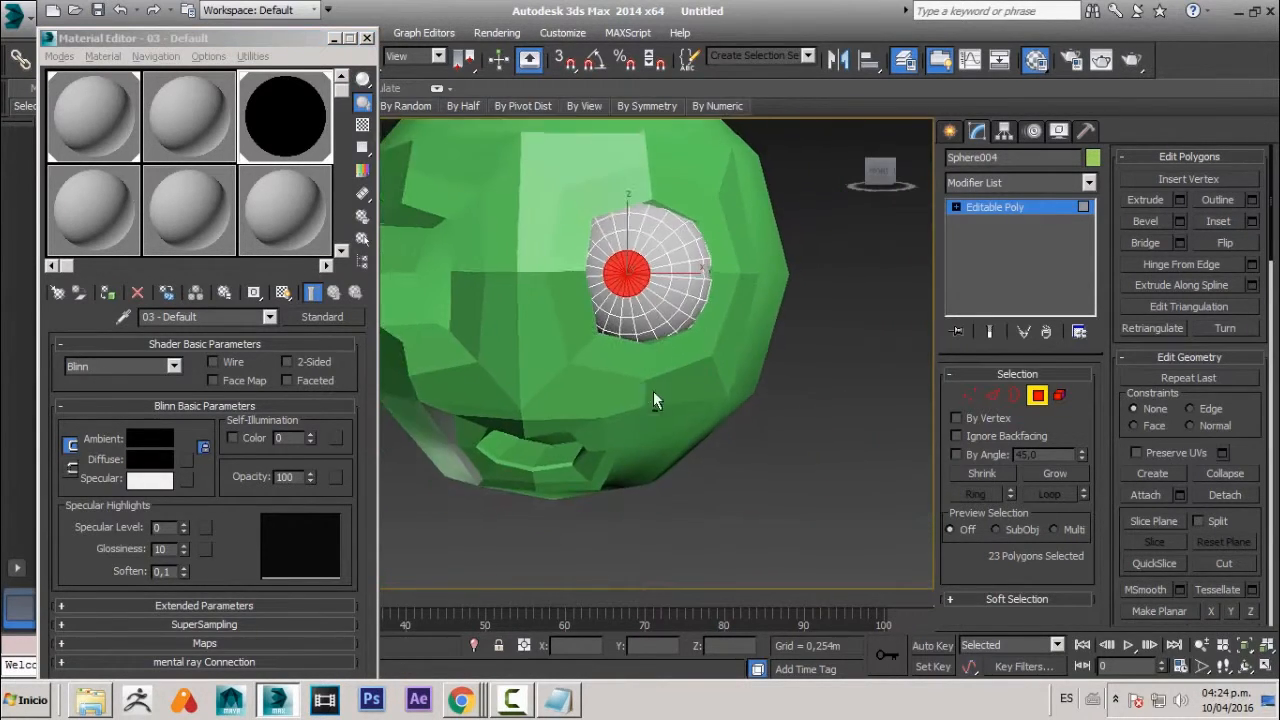
- Deselect the pupil polygons, leave polygon editing and deselect the eyeball
click(686, 304)
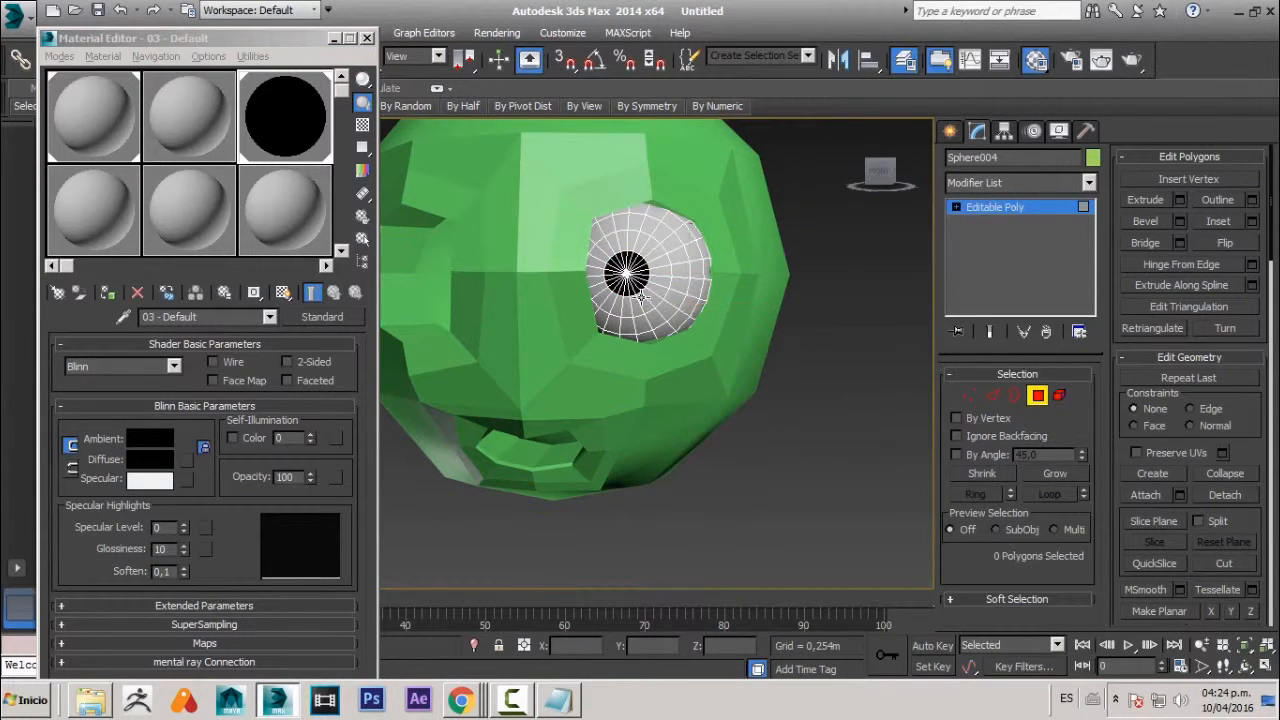
click(1032, 395)
click(800, 290)
scroll(775, 289, down, 2)
mouse_move(650, 340)
alt+middle_down()
mouse_move(820, 357)
mouse_move(650, 340)
alt+middle_up()
alt+middle_drag(730, 367, 733, 493)
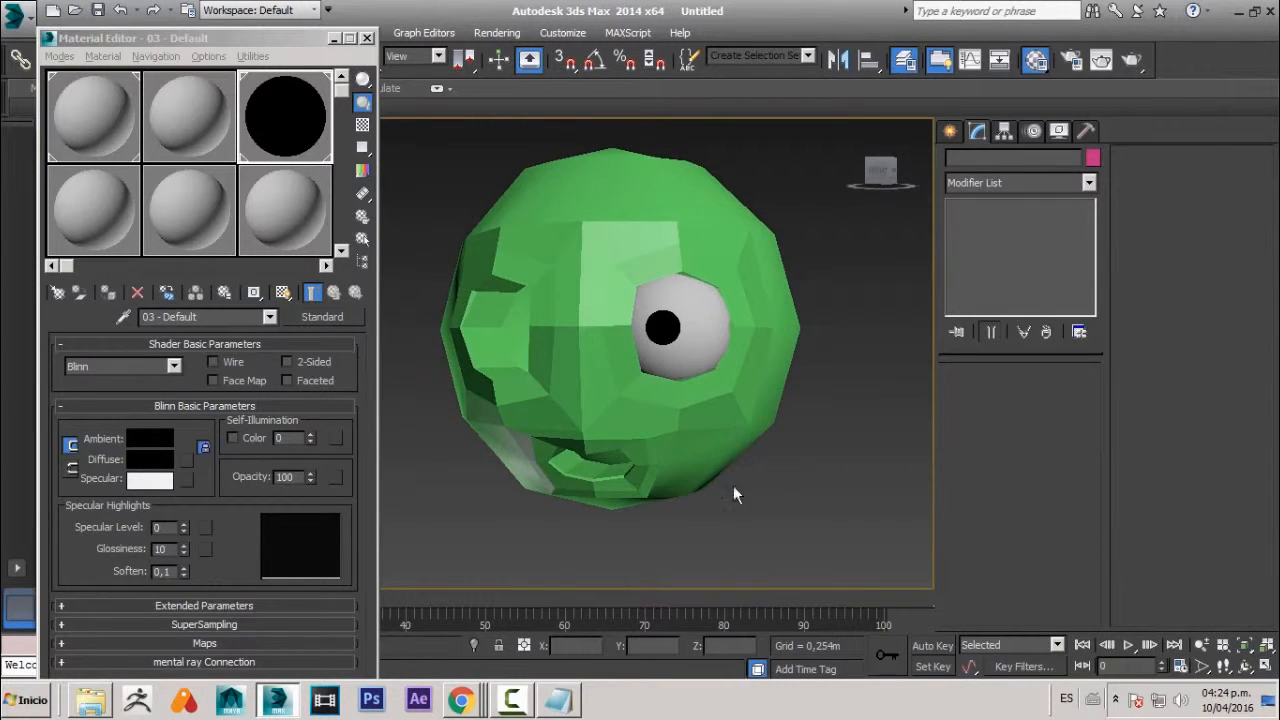
- Select the head and enter vertex editing on its Editable Poly base beneath the Symmetry modifier
click(549, 705)
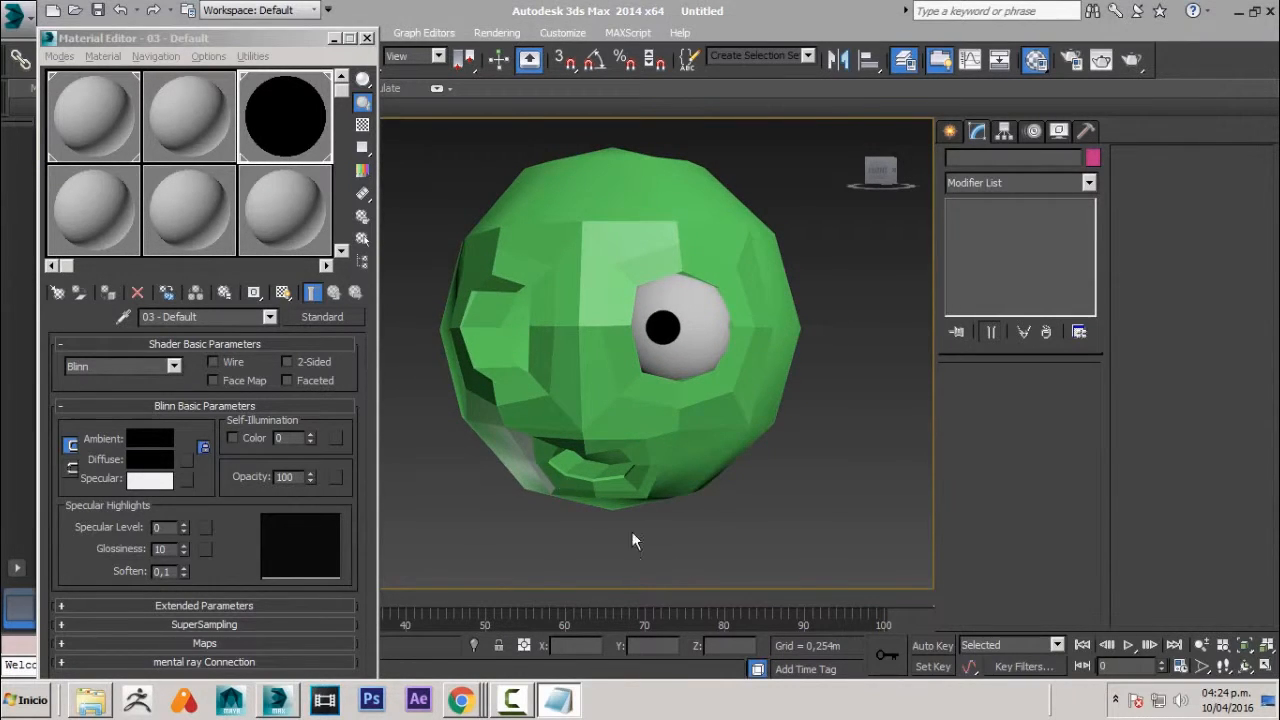
click(889, 426)
alt+middle_drag(675, 390, 671, 422)
click(700, 410)
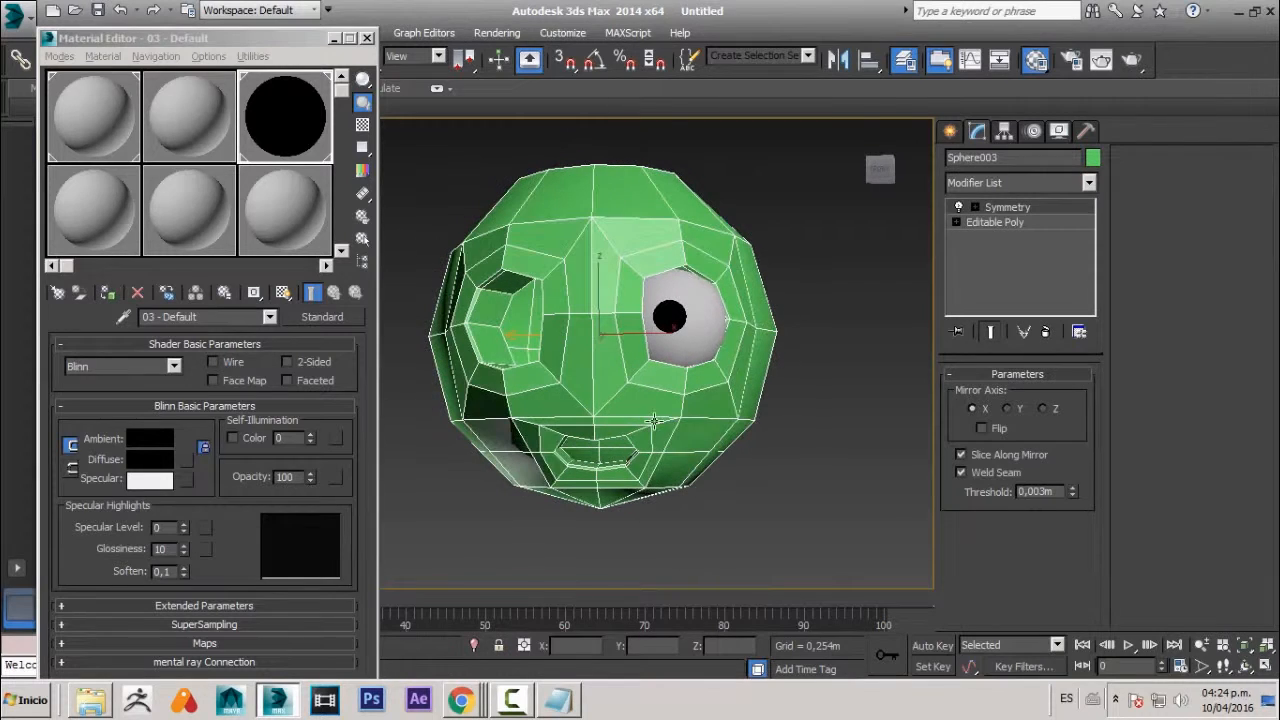
click(956, 222)
click(995, 222)
click(970, 393)
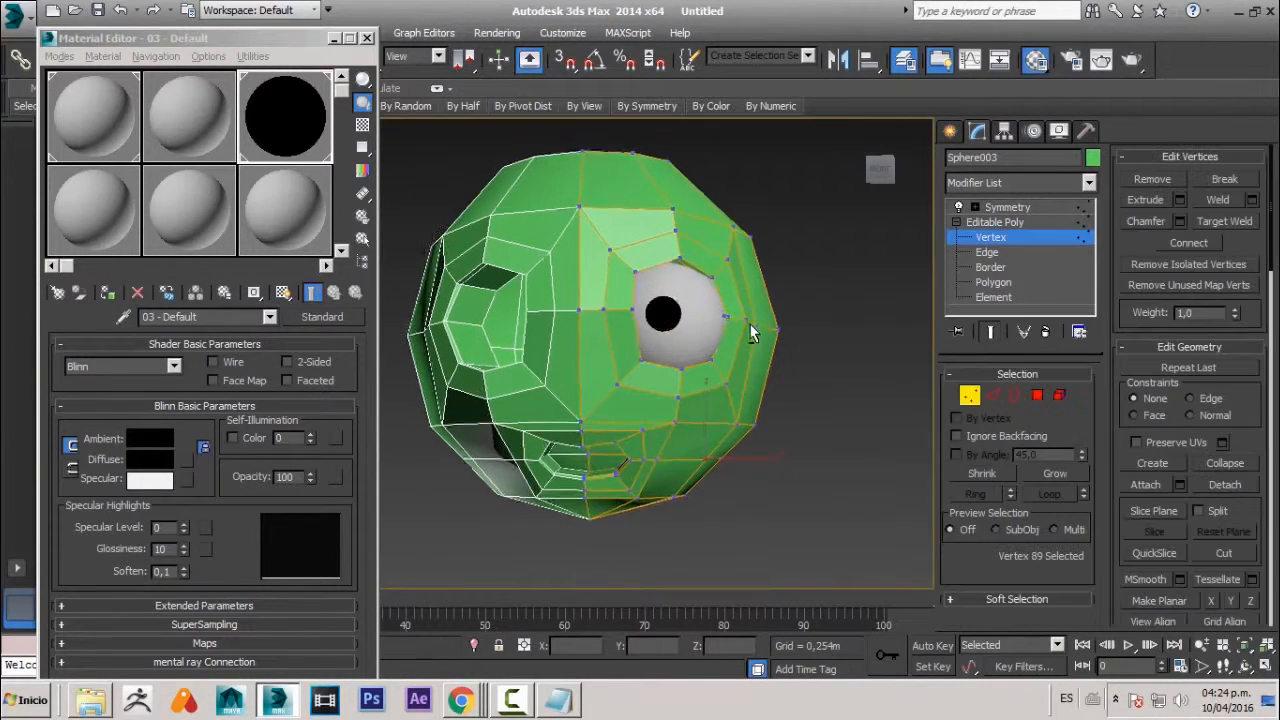
- Minimise the Material Editor and select the vertices at the upper inner edge of the eye socket
alt+middle_drag(749, 323, 721, 289)
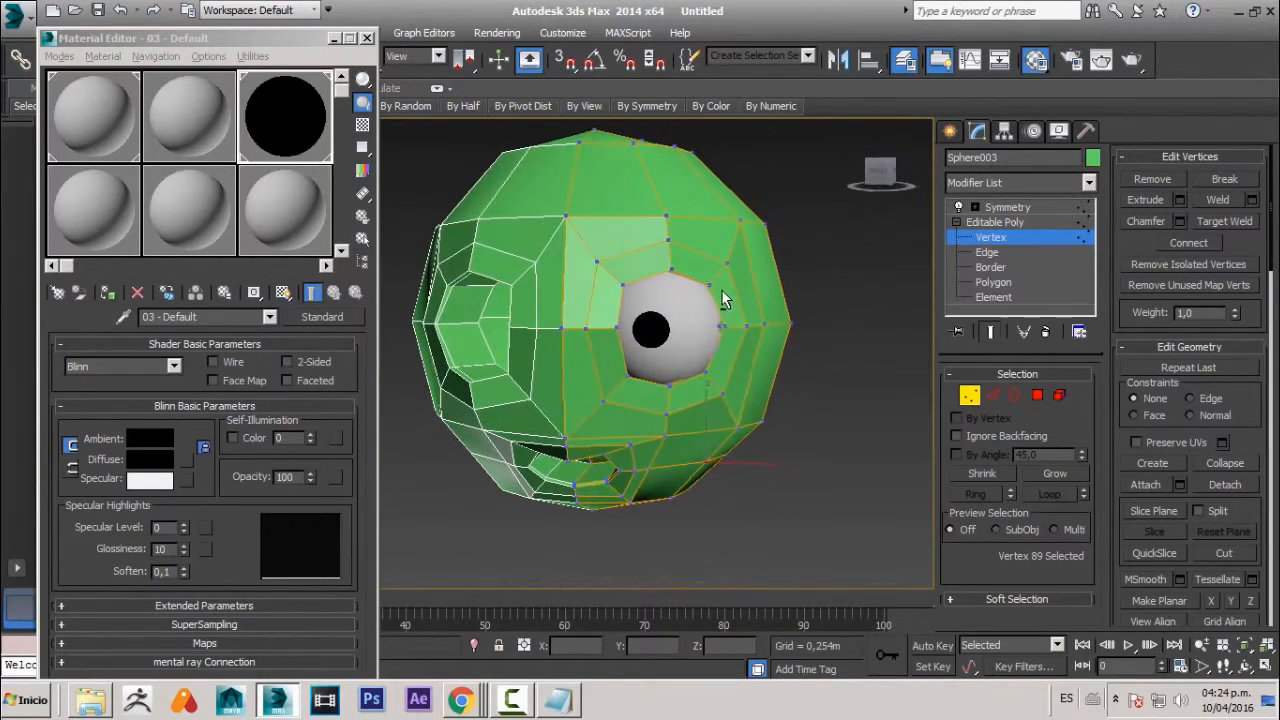
click(334, 38)
scroll(673, 346, up, 1)
alt+middle_drag(645, 337, 618, 276)
drag(604, 285, 594, 271)
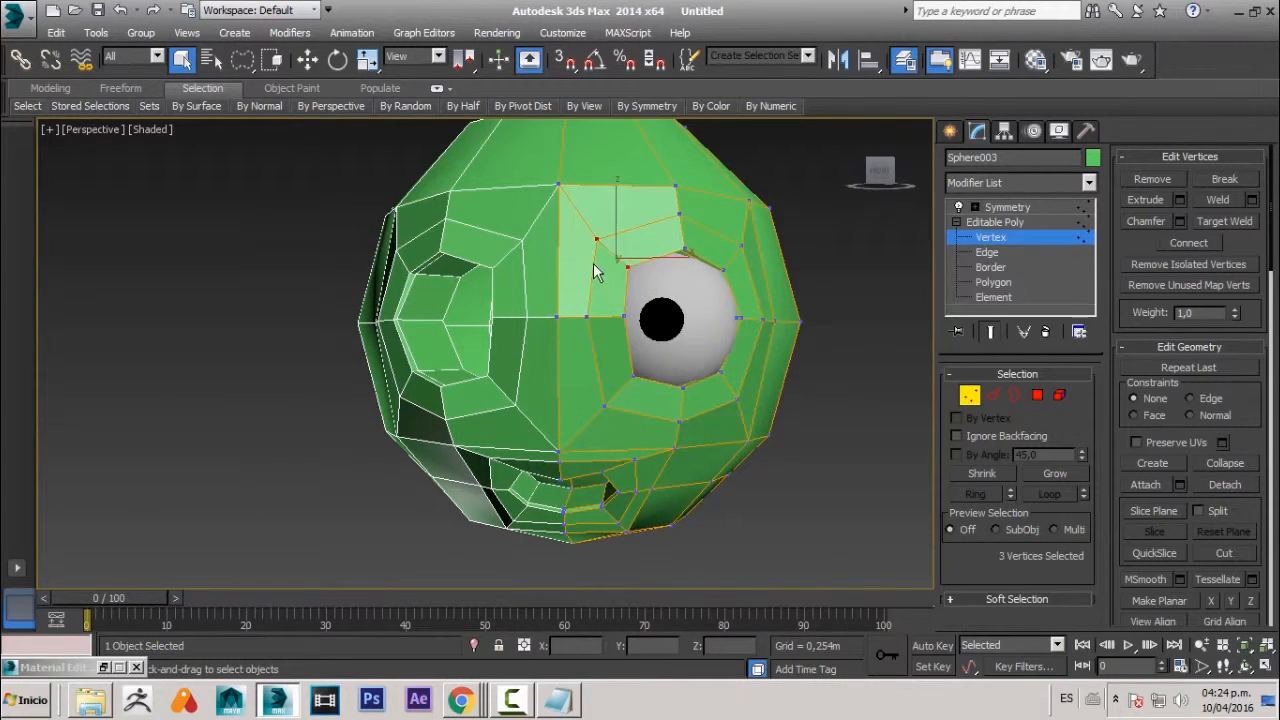
key(w)
alt+middle_drag(634, 294, 588, 316)
- Move the two vertices at the socket's inner corner back toward the eyeball and adjust them along X
key(q)
drag(605, 324, 606, 327)
scroll(602, 329, down, 2)
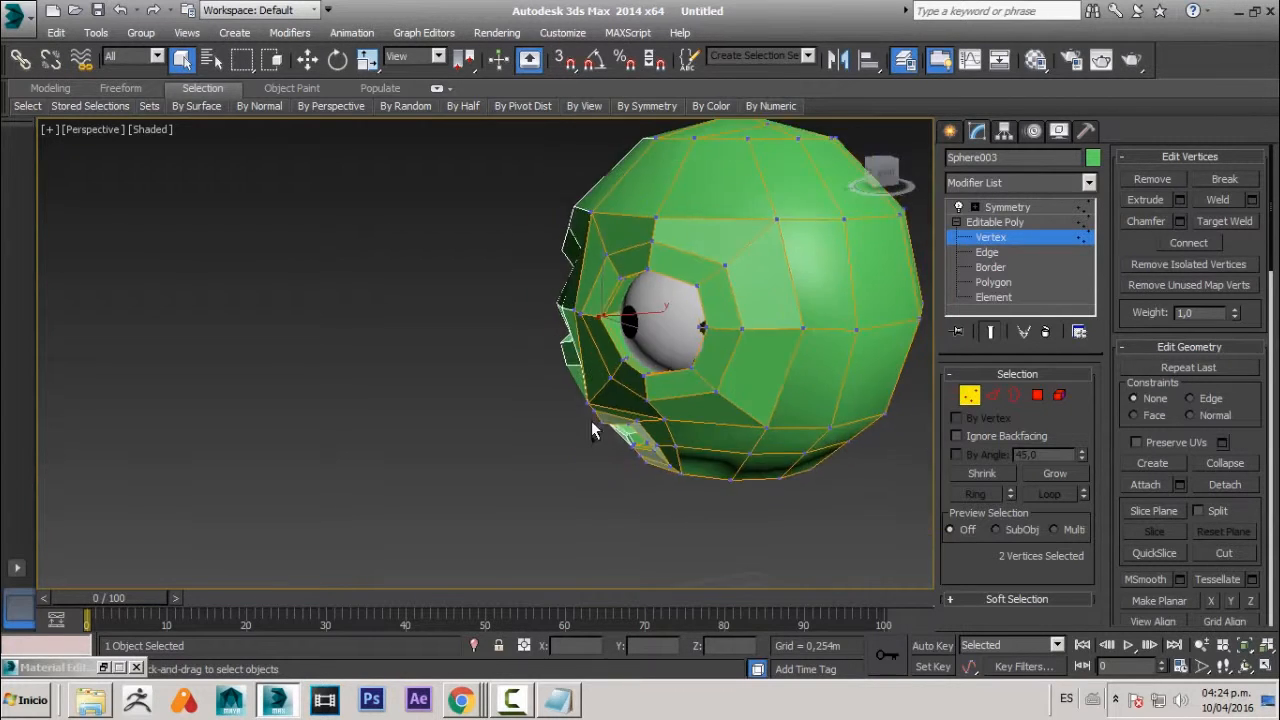
mouse_move(591, 420)
alt+middle_down()
mouse_move(700, 451)
mouse_move(601, 436)
alt+middle_up()
key(w)
scroll(606, 408, up, 1)
alt+middle_drag(617, 341, 650, 262)
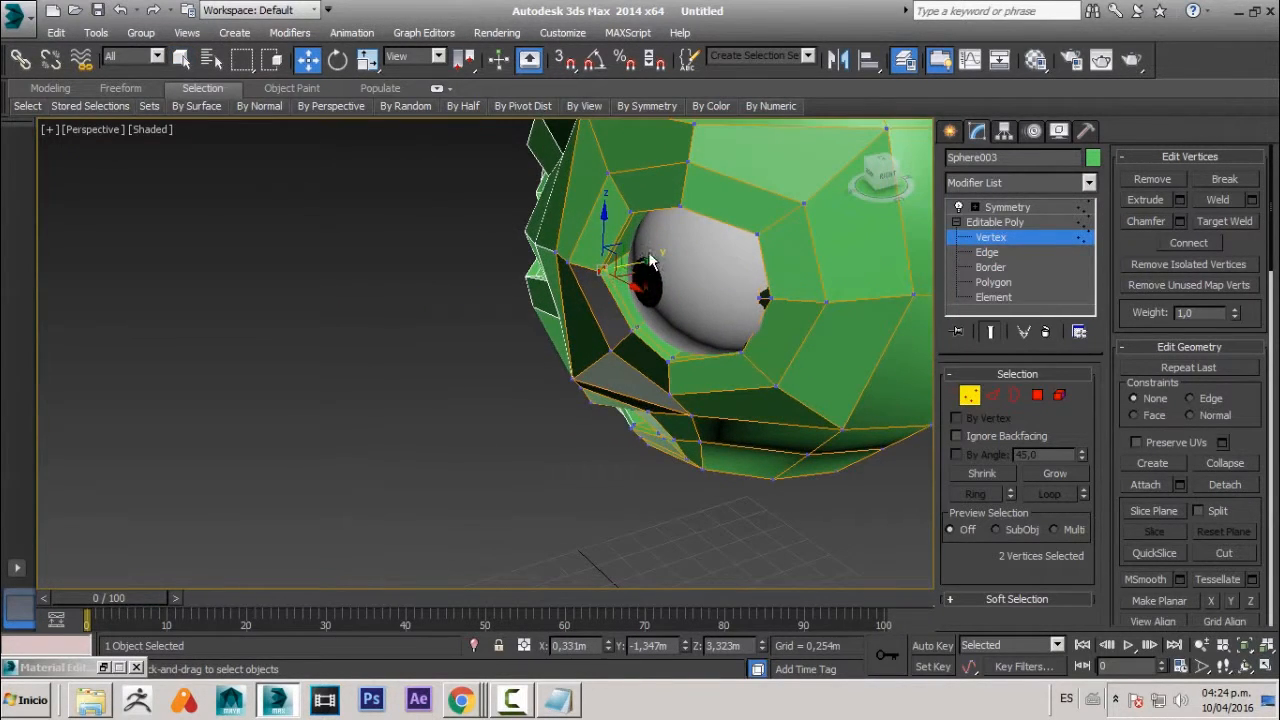
drag(648, 260, 670, 252)
alt+middle_drag(670, 252, 785, 250)
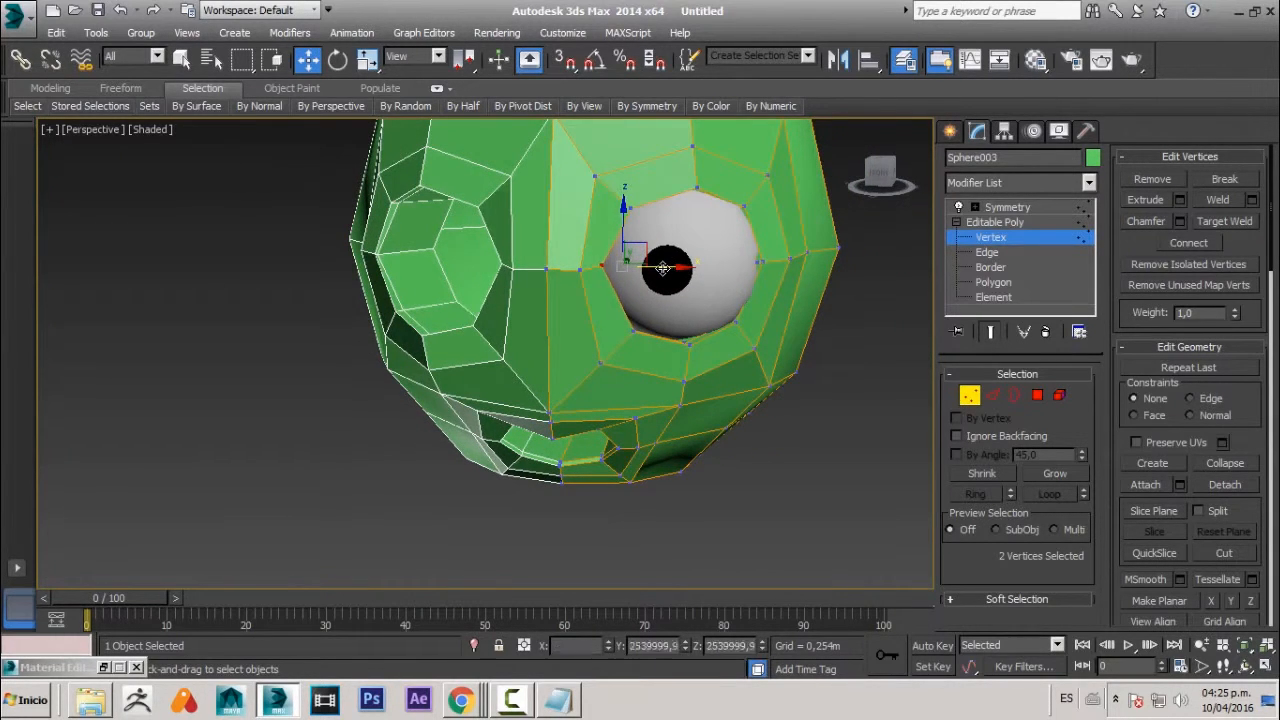
- Raise the two vertices at the socket's lower inner edge by about 0.05 m
alt+middle_drag(663, 264, 617, 338)
drag(646, 334, 650, 338)
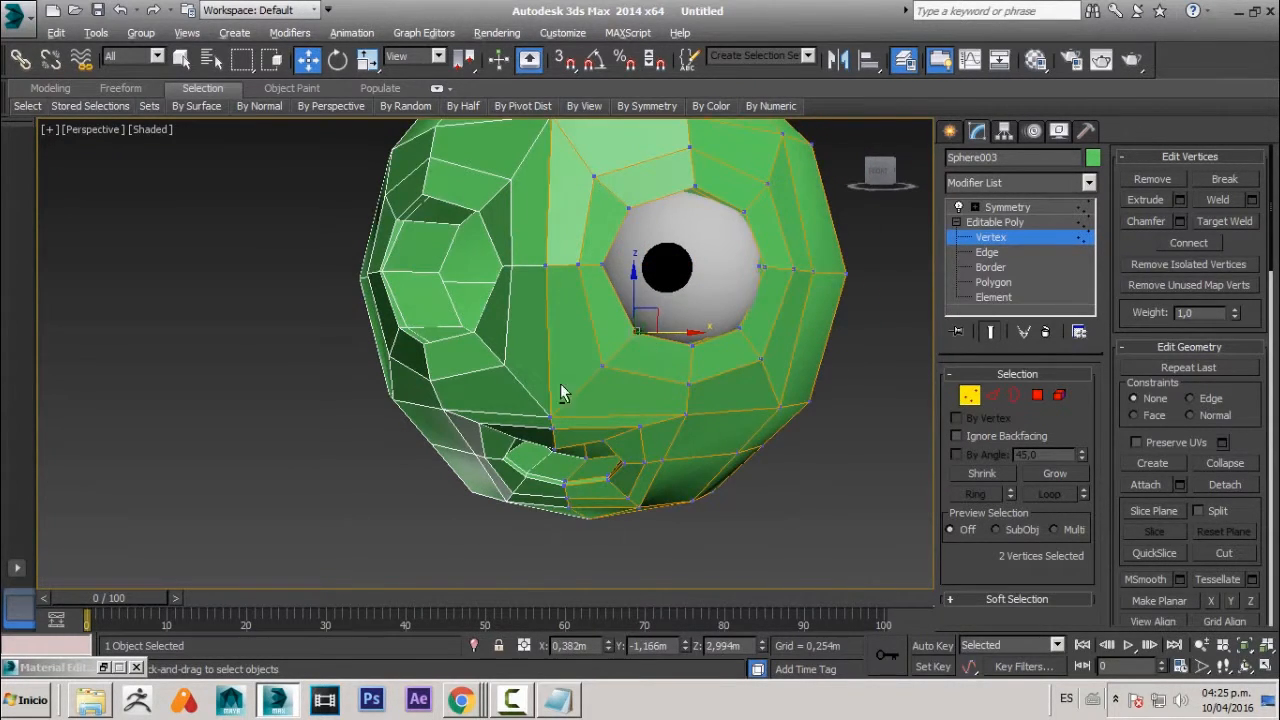
alt+middle_drag(560, 385, 600, 358)
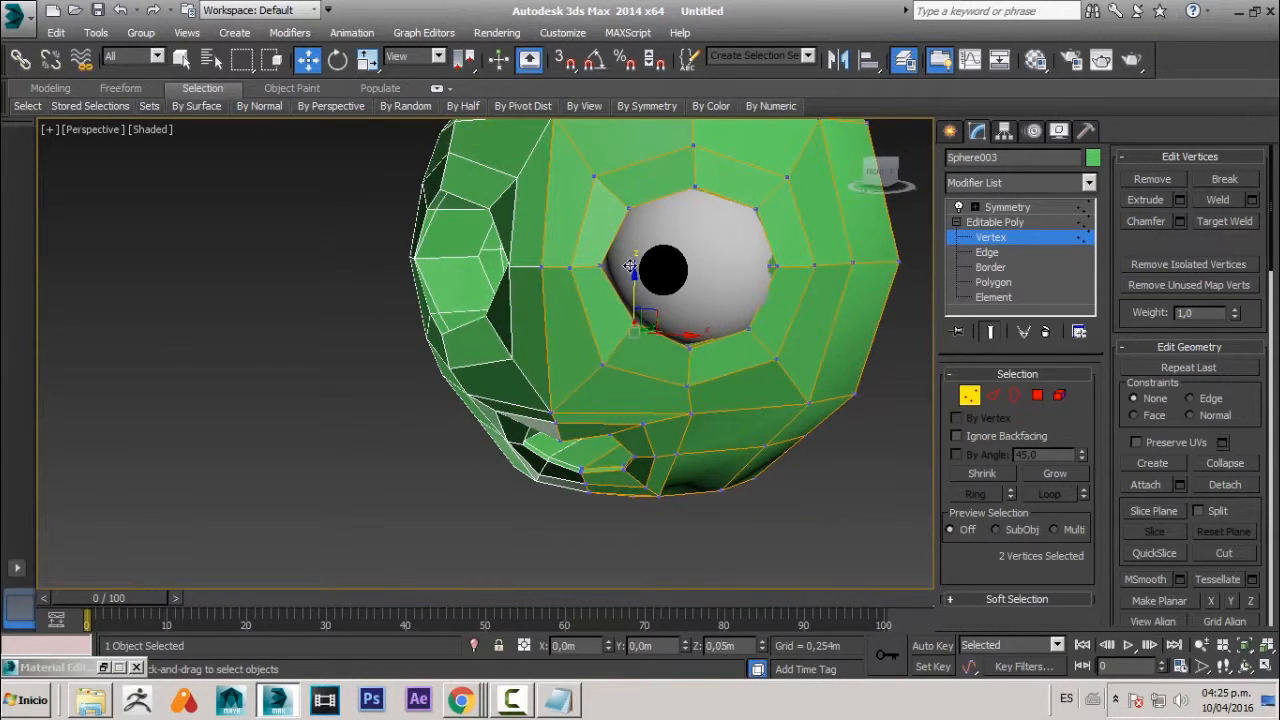
key(q)
alt+middle_drag(703, 360, 718, 405)
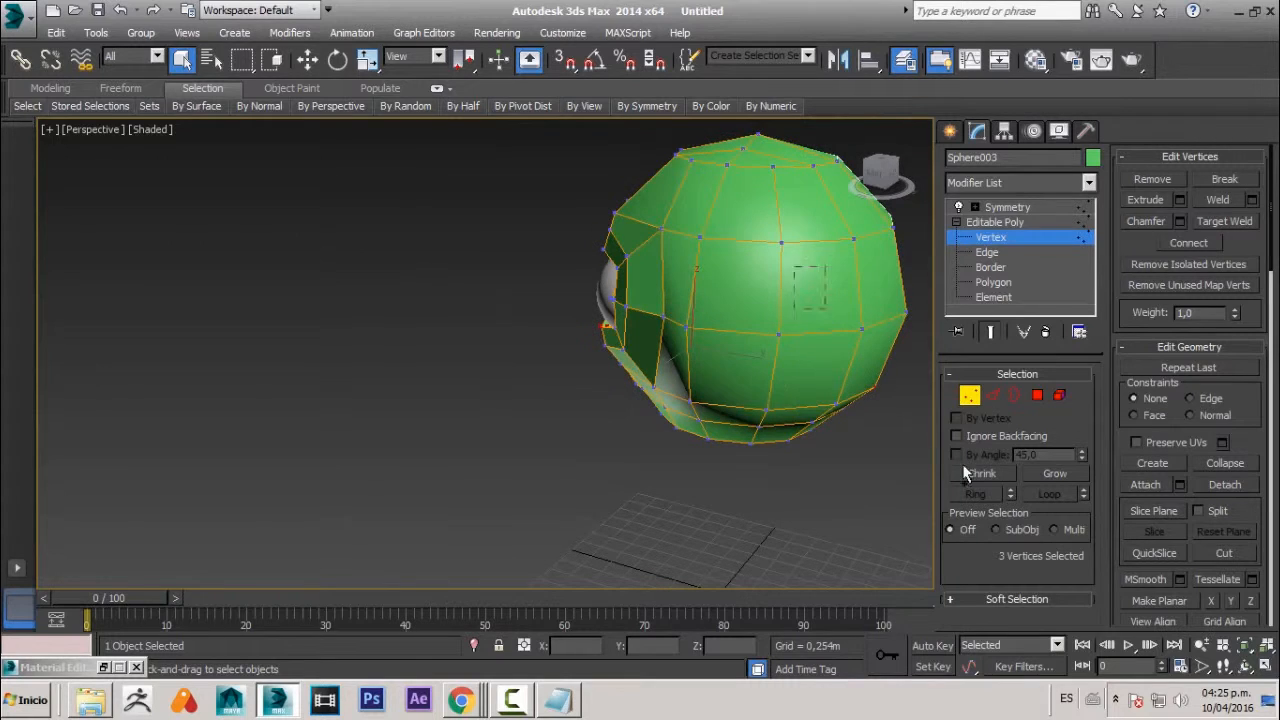
alt+middle_drag(319, 488, 474, 480)
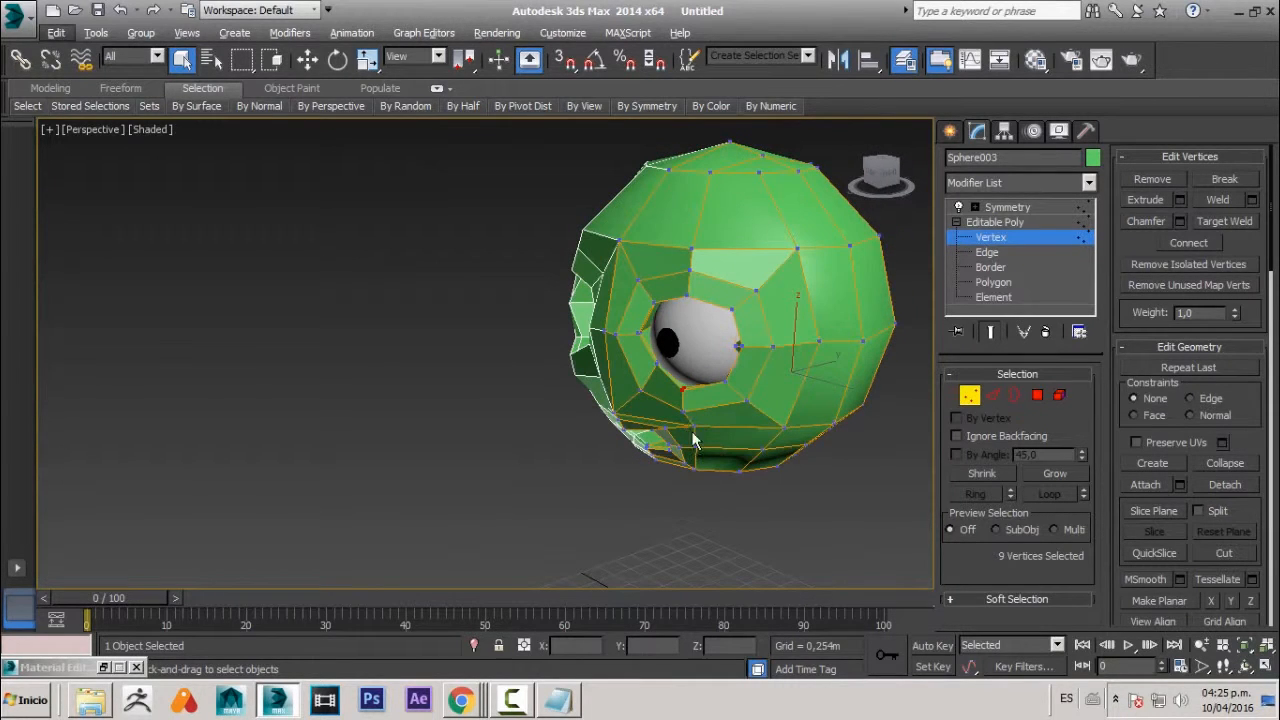
scroll(694, 440, up, 1)
key(q)
key(w)
alt+middle_drag(823, 457, 783, 346)
drag(793, 268, 982, 576)
key(q)
- Raise the two vertices at the middle of the socket's lower edge toward the eyeball
alt+middle_drag(446, 436, 614, 438)
key(q)
scroll(625, 440, up, 4)
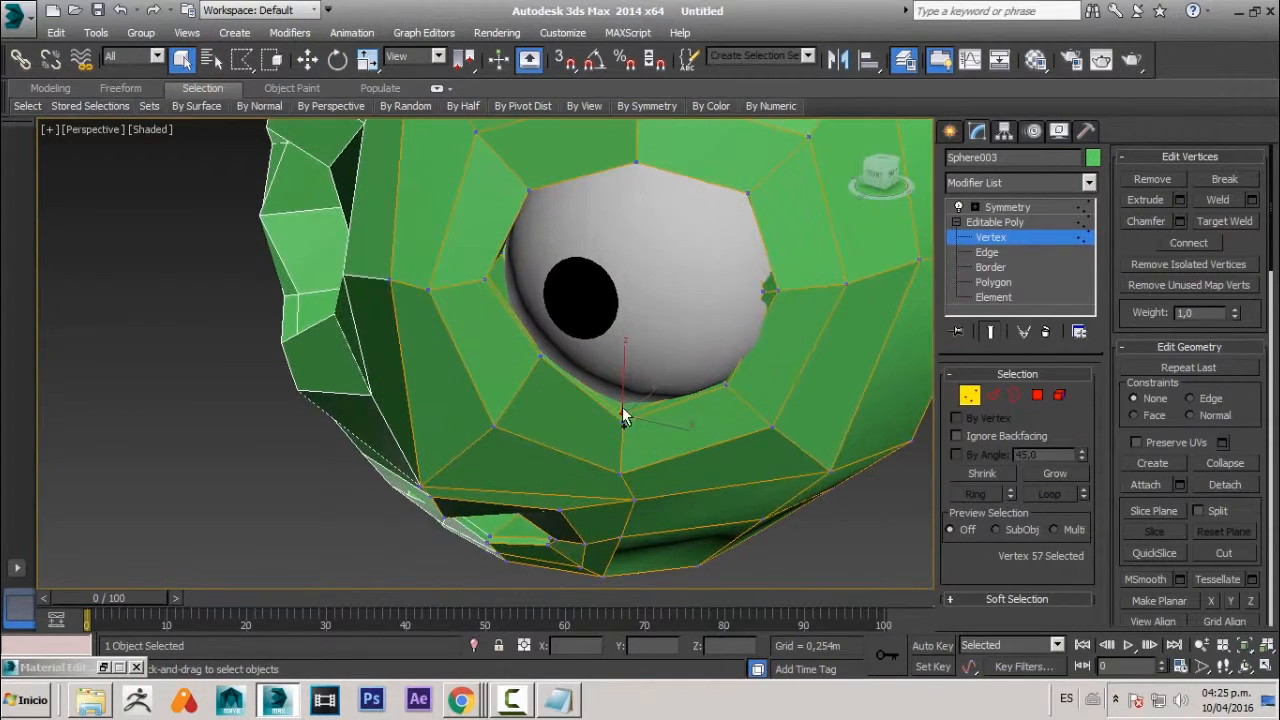
click(622, 423)
key(w)
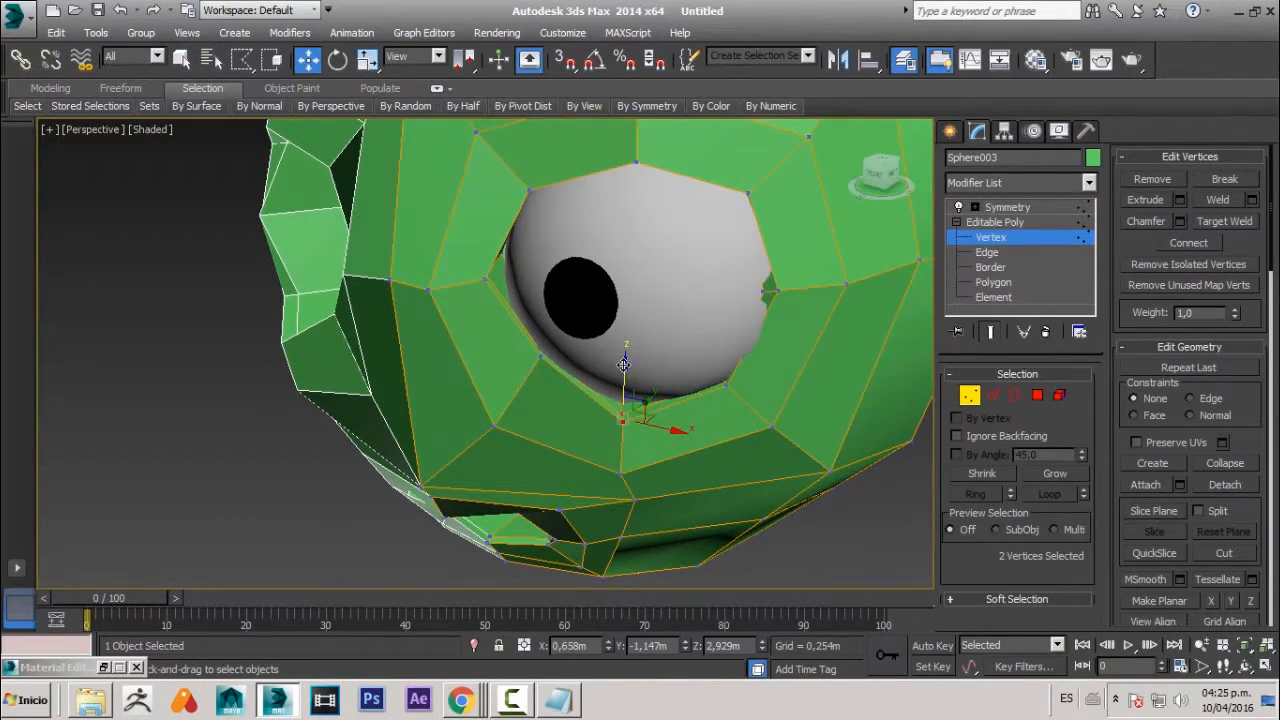
drag(623, 364, 614, 322)
alt+middle_drag(614, 322, 716, 387)
- Adjust the vertices at the socket's lower outer edge and outer corner to fit the rim around the eyeball
key(q)
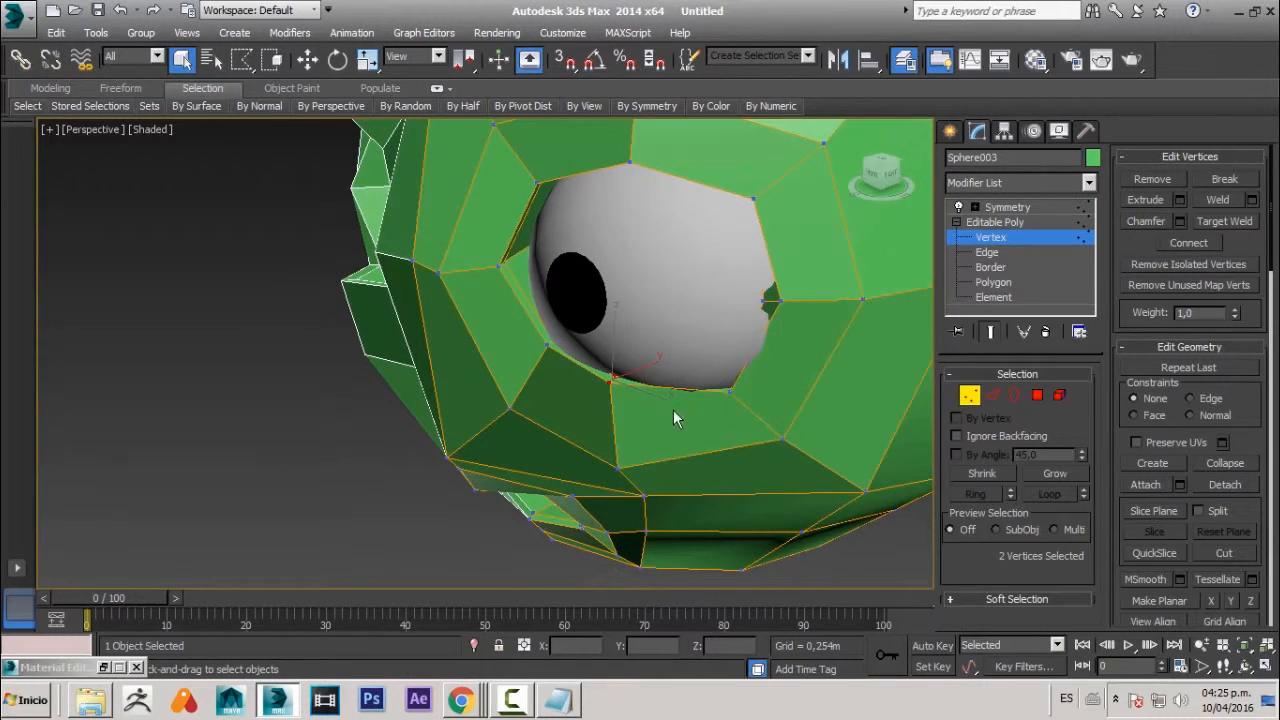
key(q)
key(q)
key(w)
alt+middle_drag(738, 411, 792, 320)
key(q)
key(w)
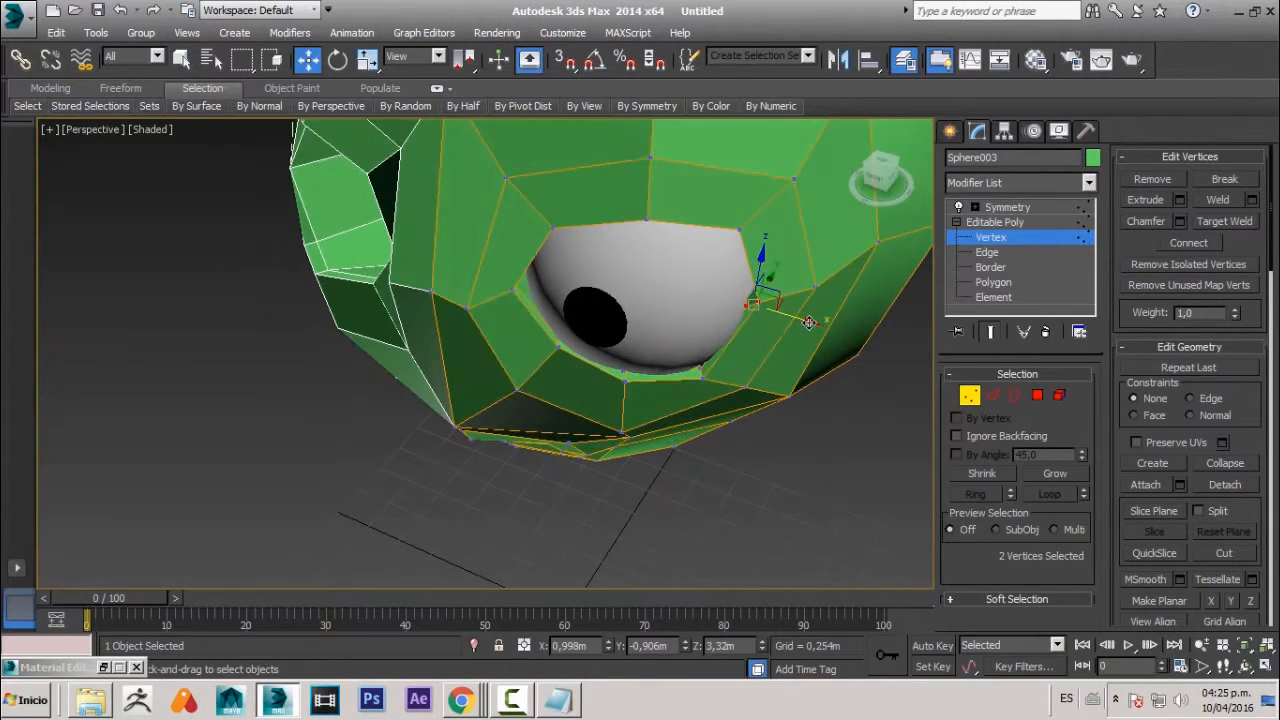
- Move the two vertices at the socket's top edge to X 0.629 m, Y -1.153 m and Z 3.732 m
alt+middle_drag(714, 339, 648, 201)
key(q)
drag(671, 219, 668, 217)
key(w)
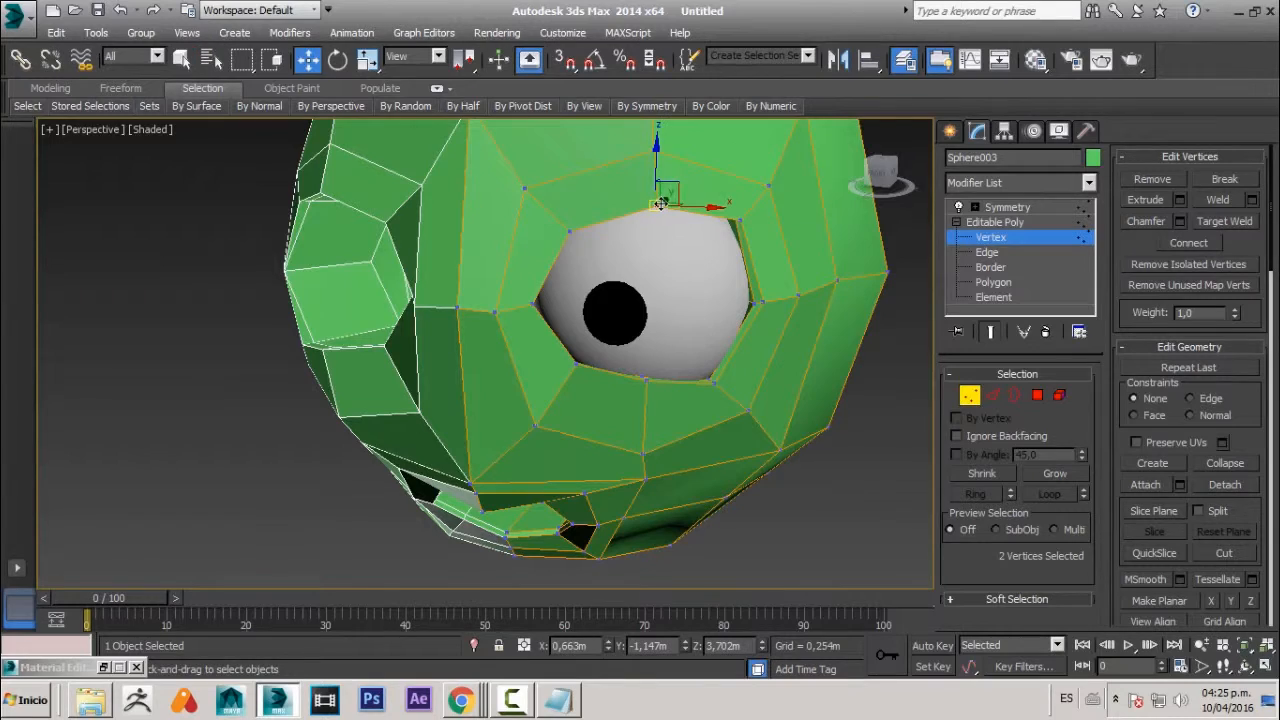
alt+middle_drag(664, 222, 760, 262)
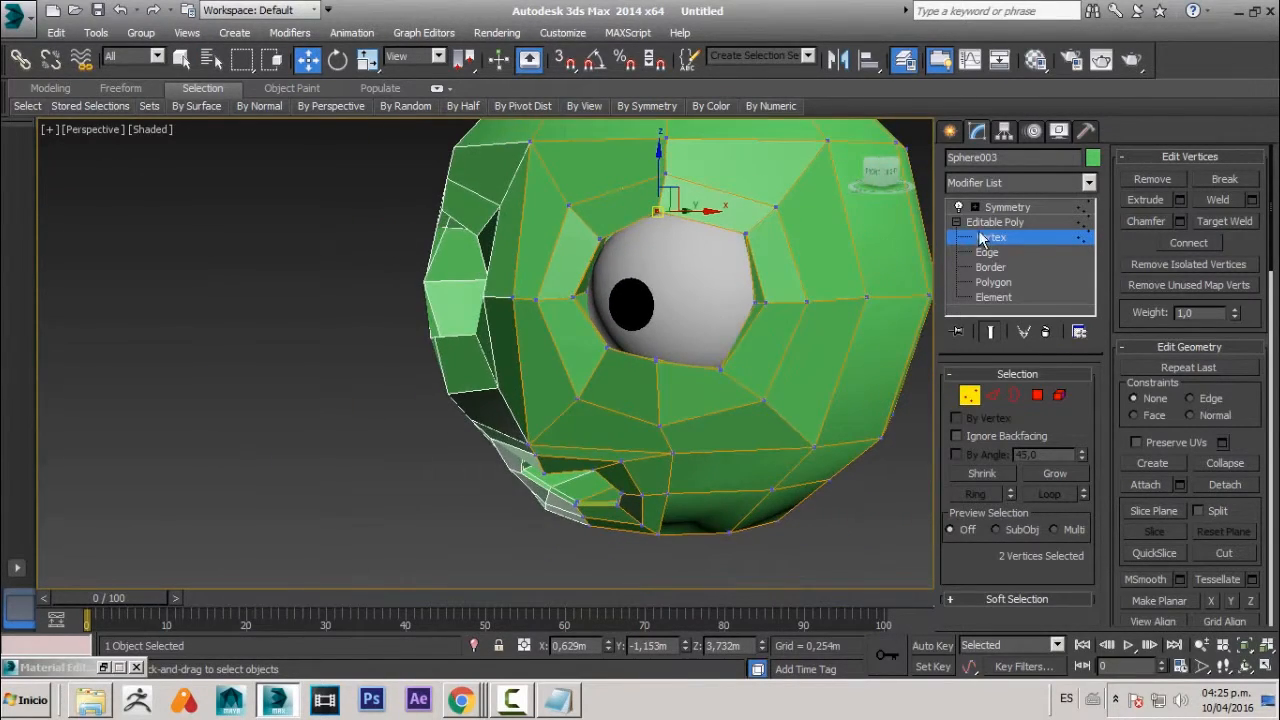
- Leave vertex editing and add a TurboSmooth modifier with 1 iteration beneath the head's Symmetry modifier
click(957, 222)
click(1015, 183)
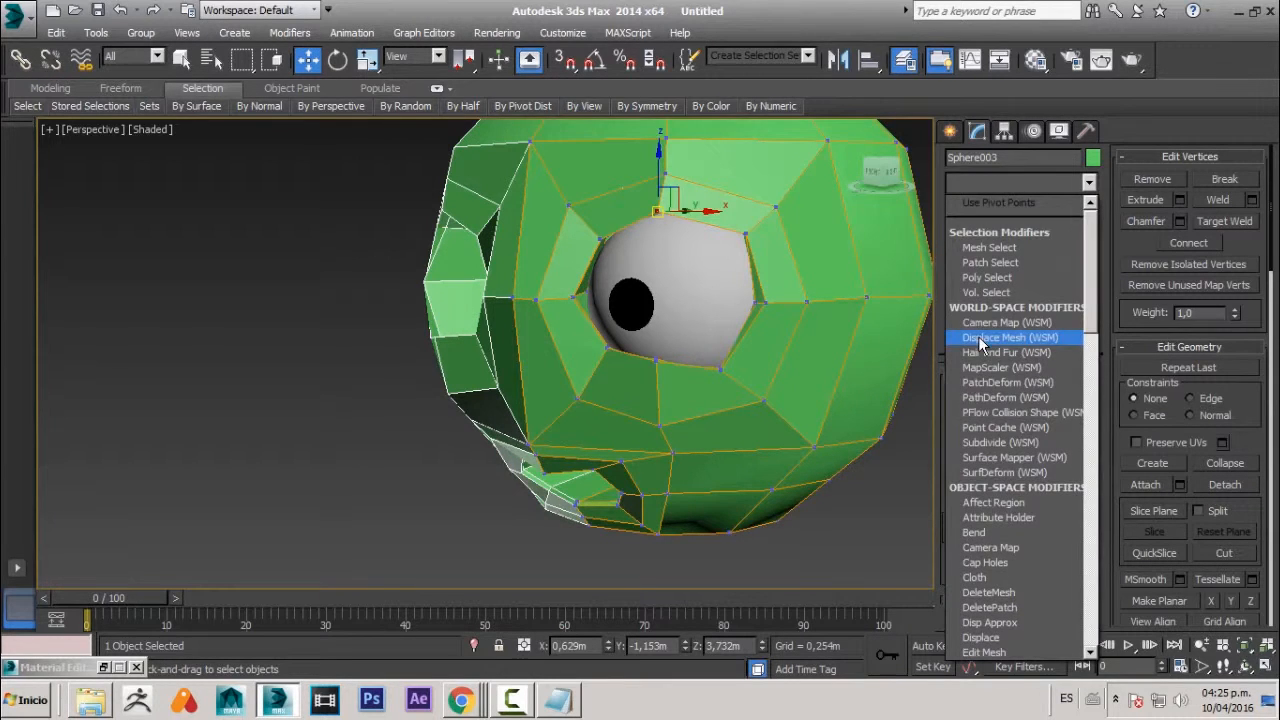
text(tu)
click(1020, 413)
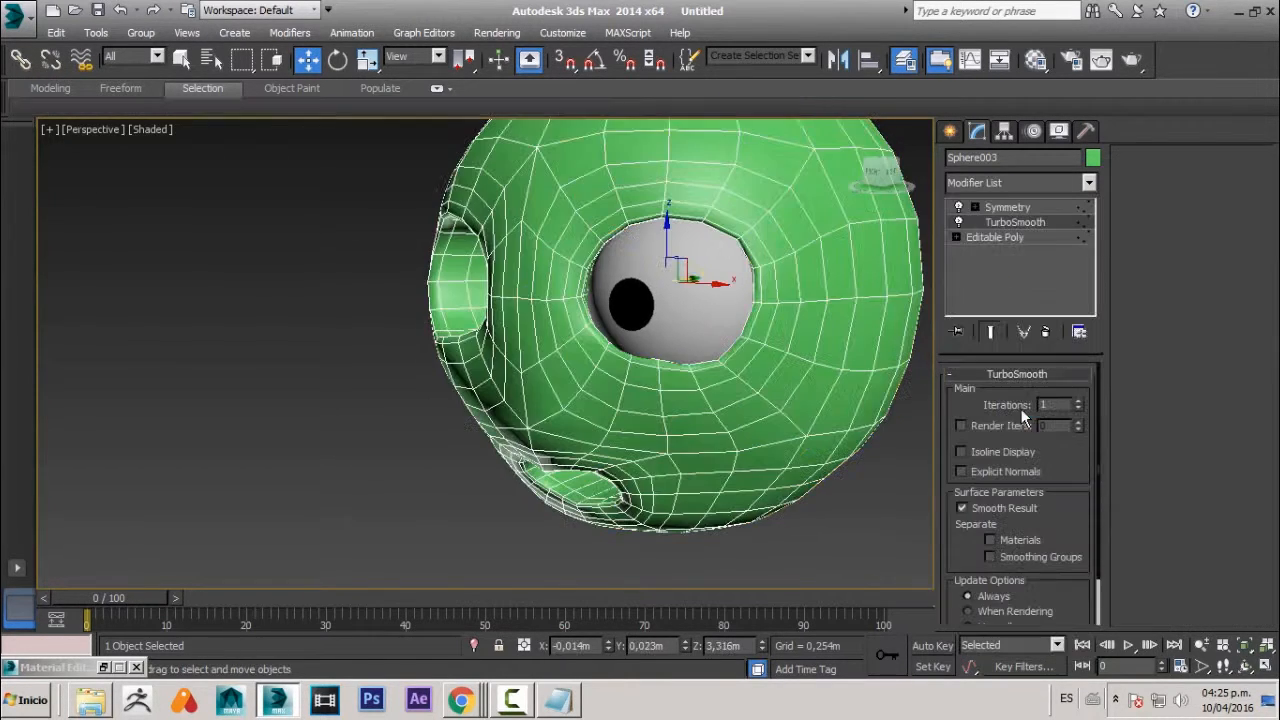
- Raise the TurboSmooth iterations on the head by one
scroll(724, 322, down, 1)
key(ctrl+d)
alt+middle_drag(537, 431, 801, 395)
click(554, 419)
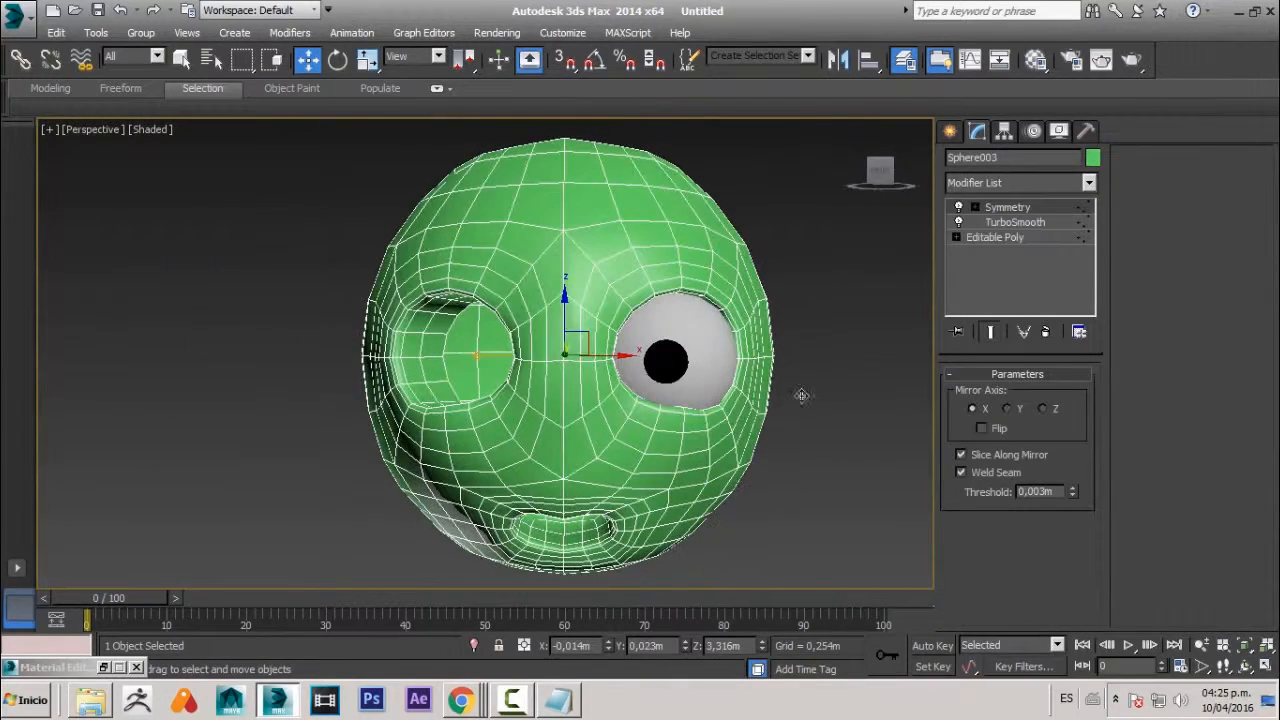
click(1018, 223)
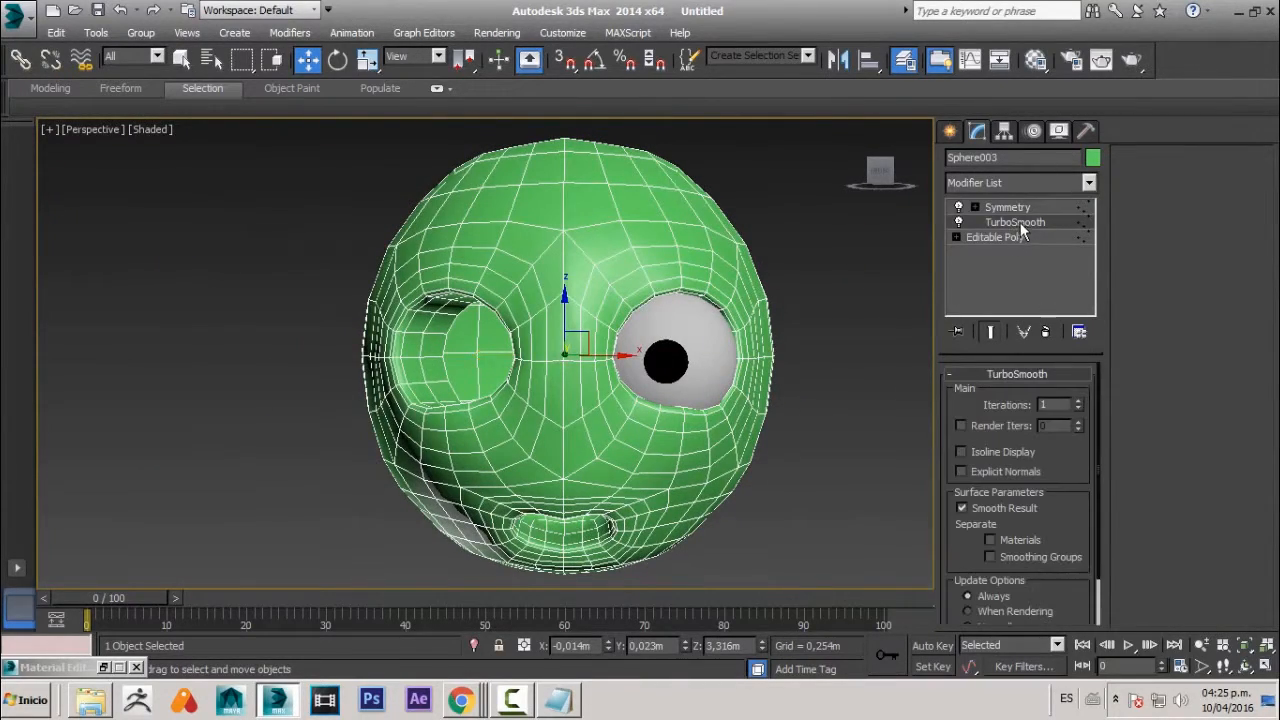
click(1078, 400)
- Examine the smoothed head from the front and side, checking how the socket rim fits around the eyeball
scroll(802, 372, up, 3)
click(823, 357)
alt+middle_drag(823, 357, 680, 425)
click(663, 376)
scroll(680, 425, down, 3)
click(736, 348)
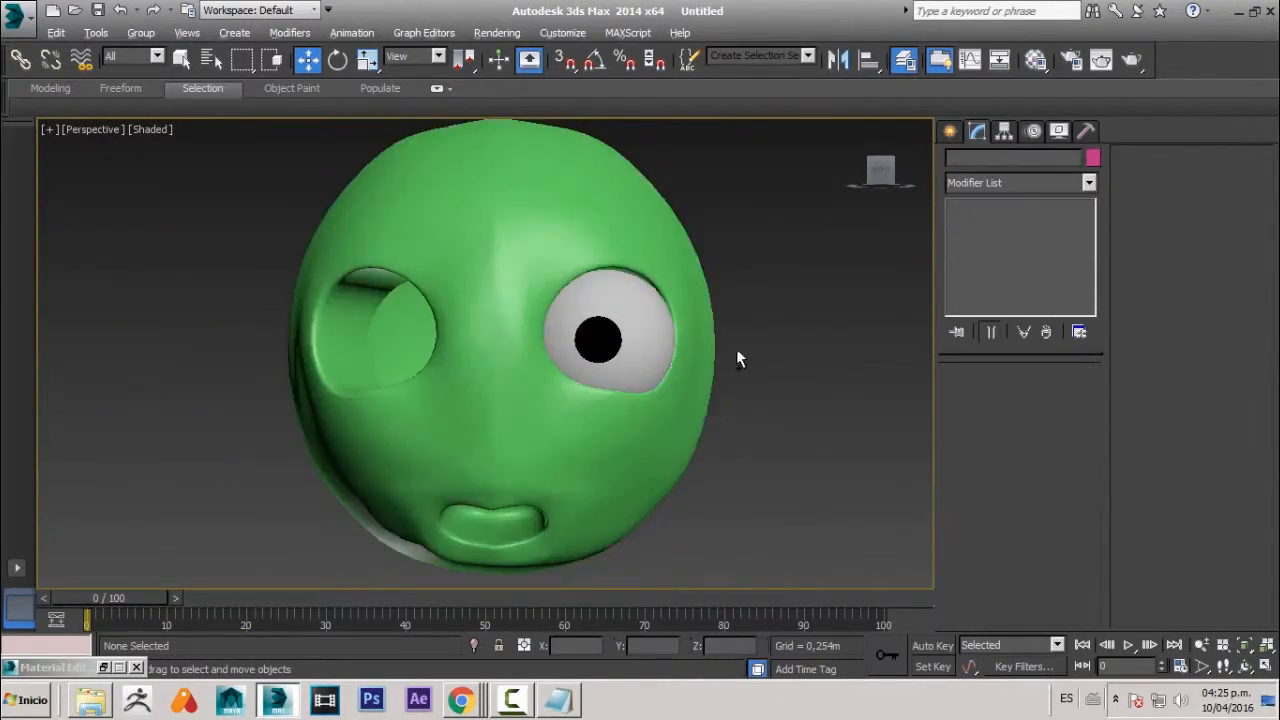
scroll(736, 348, down, 3)
alt+middle_drag(736, 348, 590, 410)
click(680, 390)
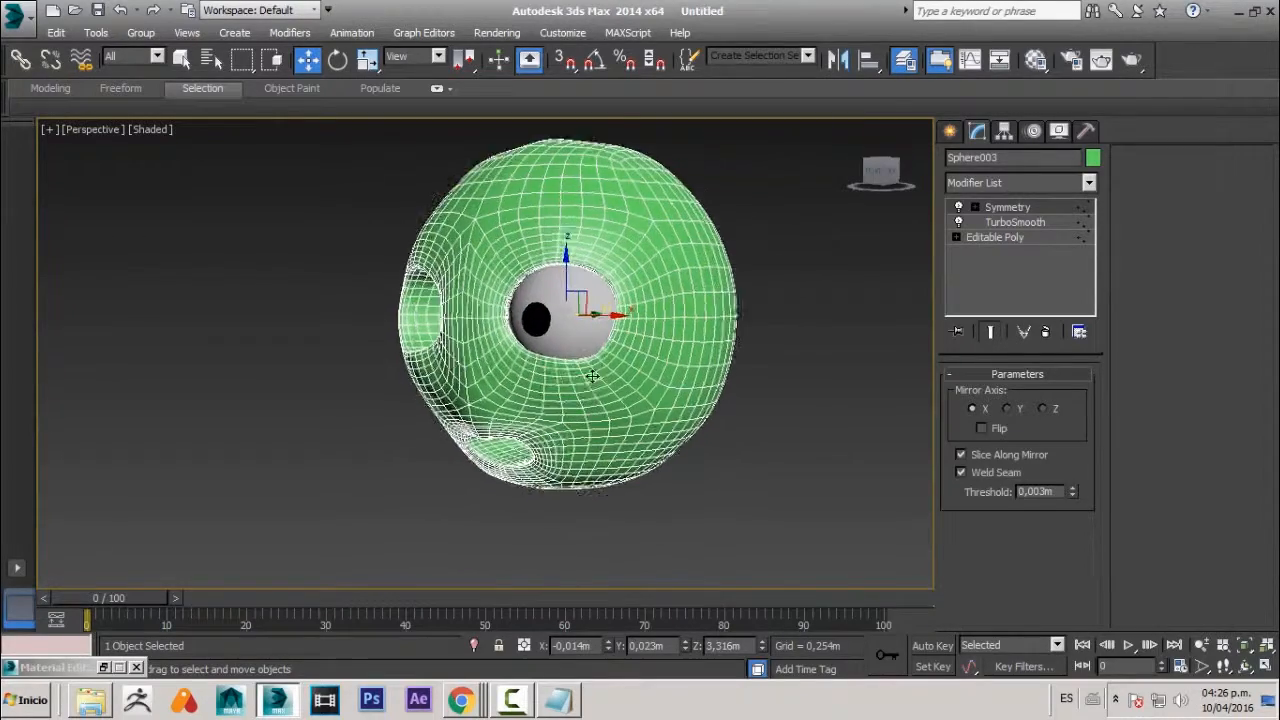
- Turn off the TurboSmooth display and return to vertex editing of the Editable Poly with the mirrored end result shown
scroll(590, 410, up, 3)
click(958, 222)
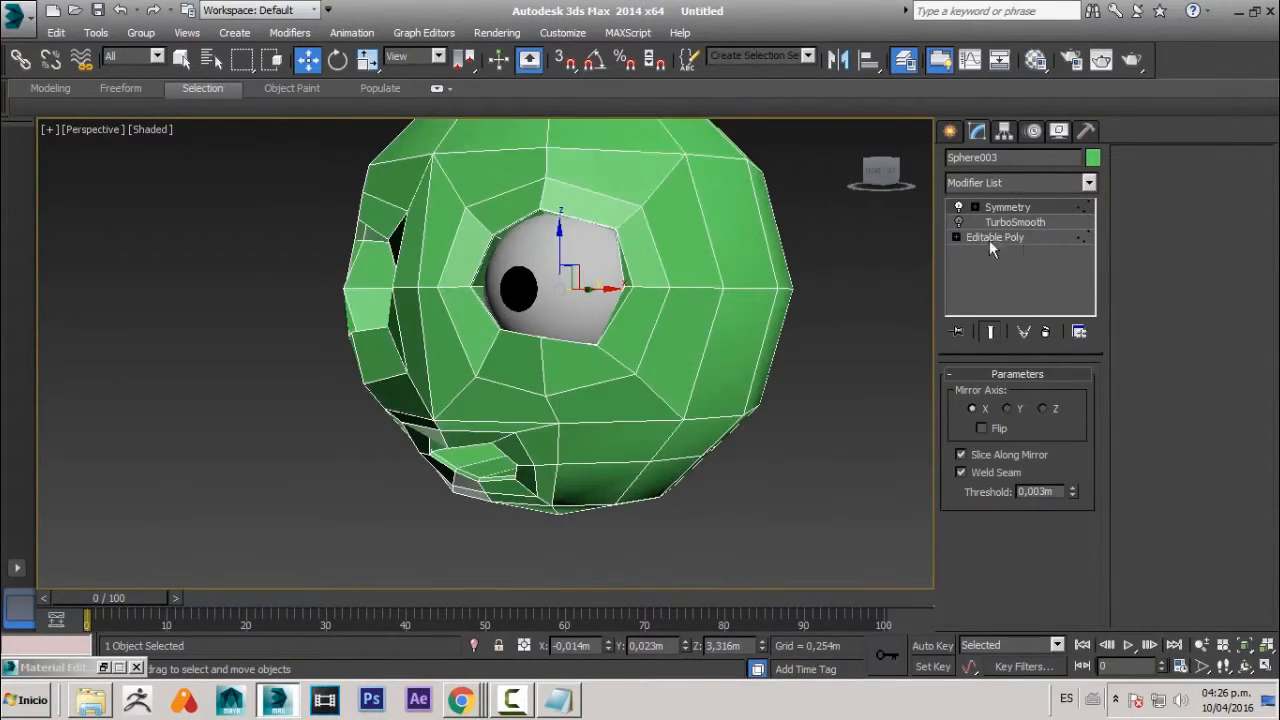
click(1023, 237)
scroll(655, 344, up, 3)
middle_drag(640, 330, 527, 440)
key(shift+z)
key(shift+z)
key(shift+z)
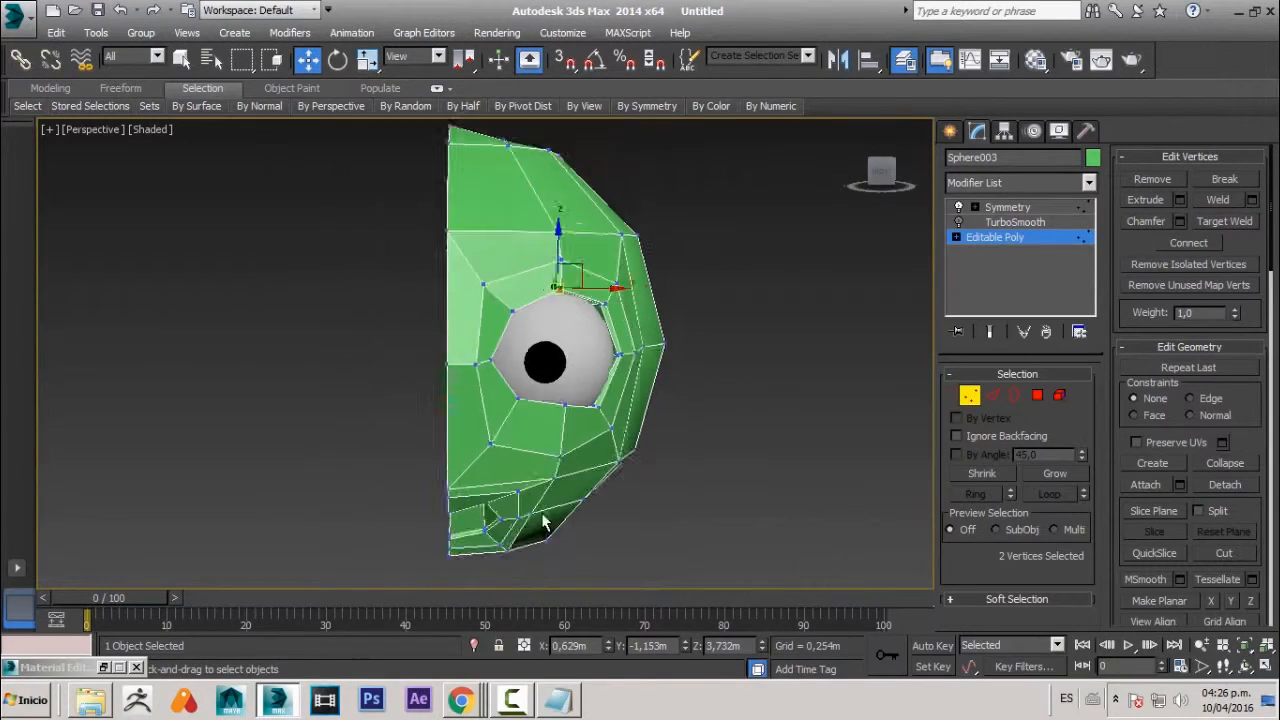
click(990, 333)
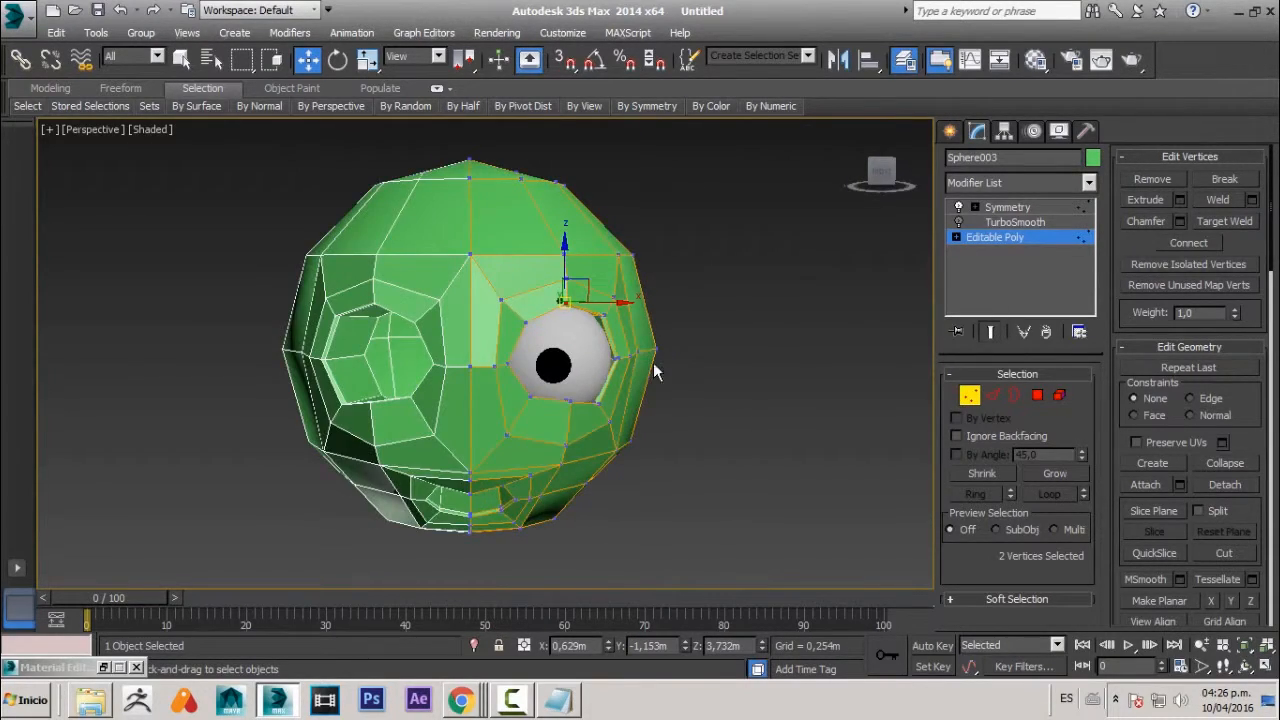
- Examine the unsmoothed mouth and eye socket topology from several angles
alt+middle_drag(655, 370, 503, 378)
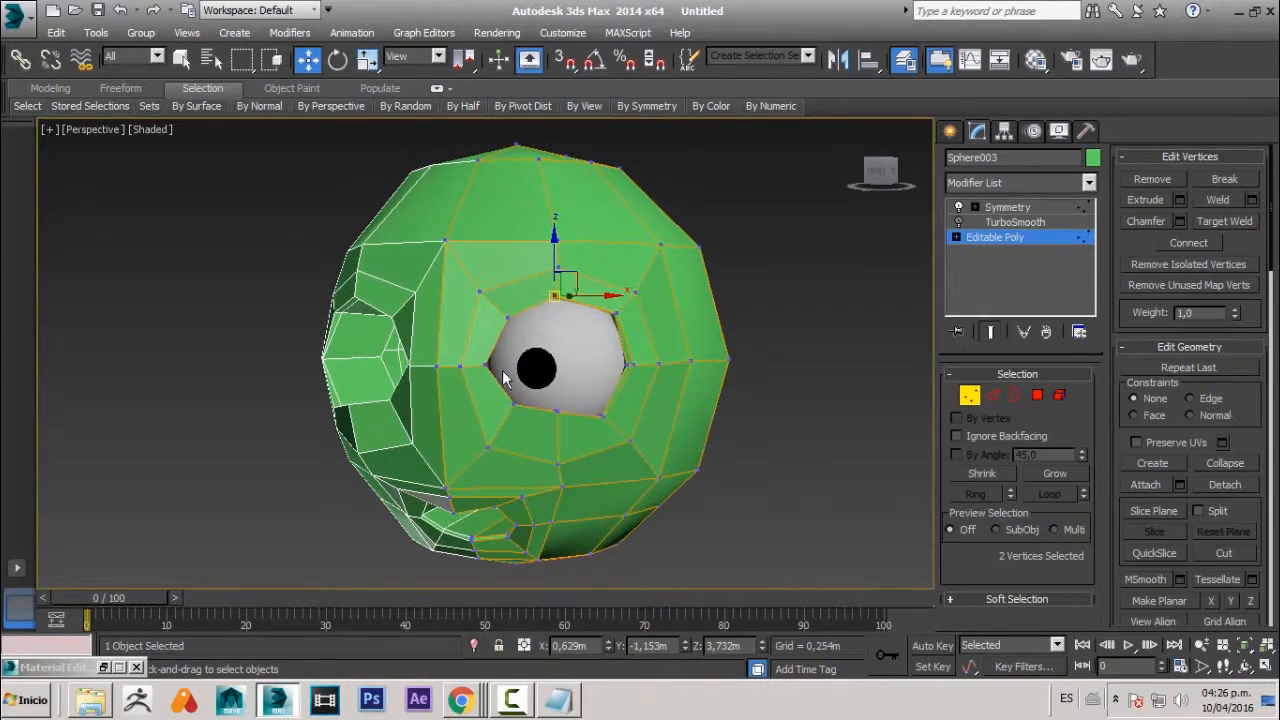
middle_drag(587, 435, 734, 290)
alt+middle_drag(634, 429, 631, 388)
scroll(600, 400, up, 2)
scroll(594, 388, up, 2)
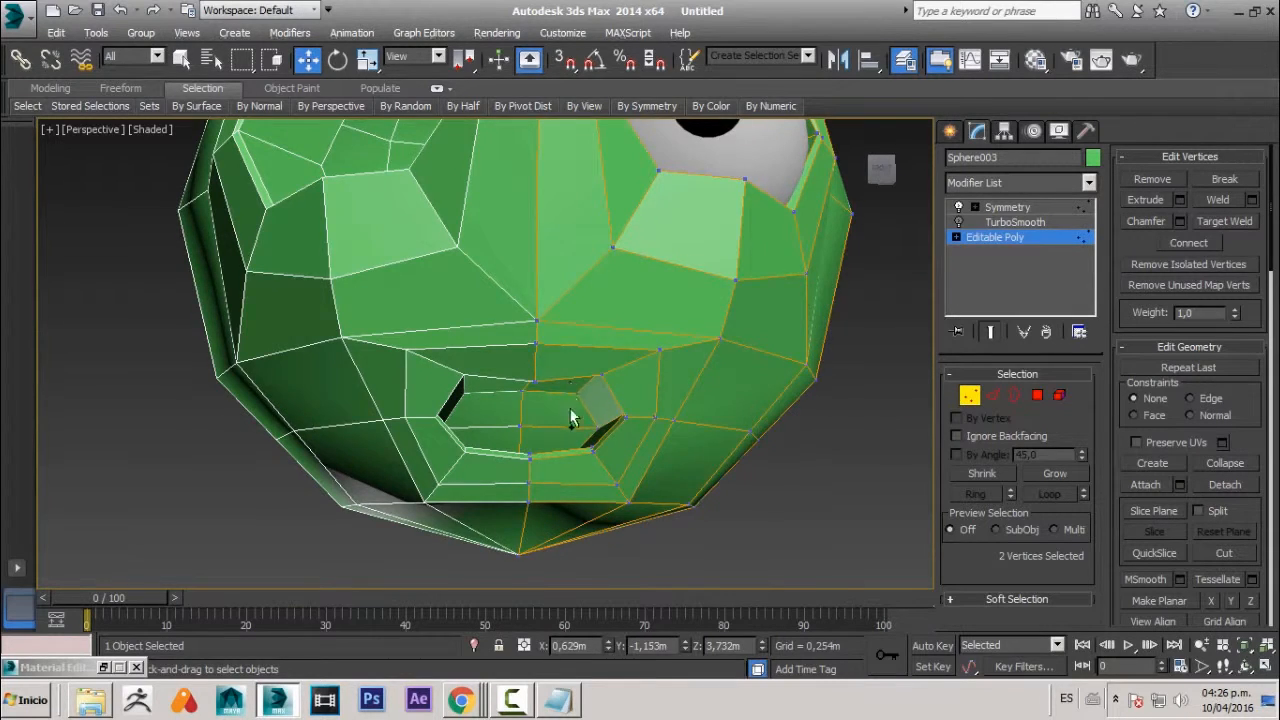
scroll(572, 418, down, 4)
middle_drag(612, 388, 570, 530)
scroll(590, 406, up, 2)
middle_drag(612, 346, 564, 399)
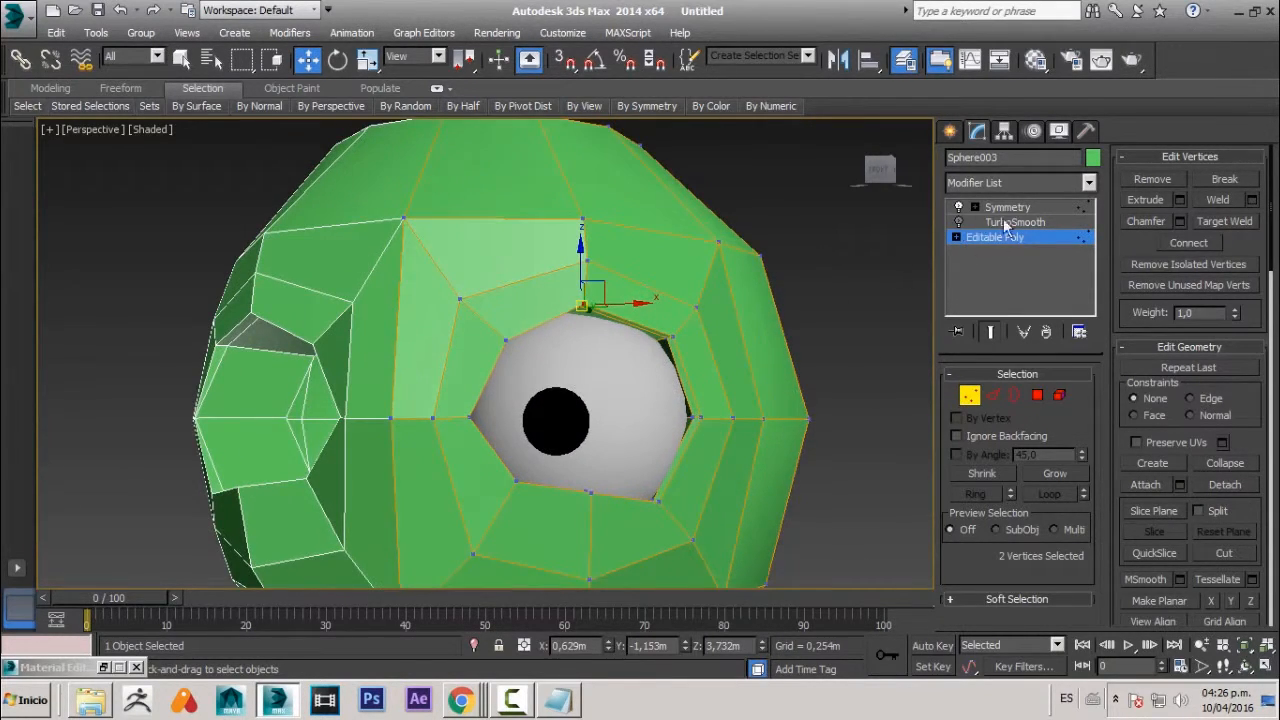
- Connect the eight radial edges around the eye socket with 1 segment, pinch 0 and slide 4
click(992, 395)
scroll(501, 395, up, 2)
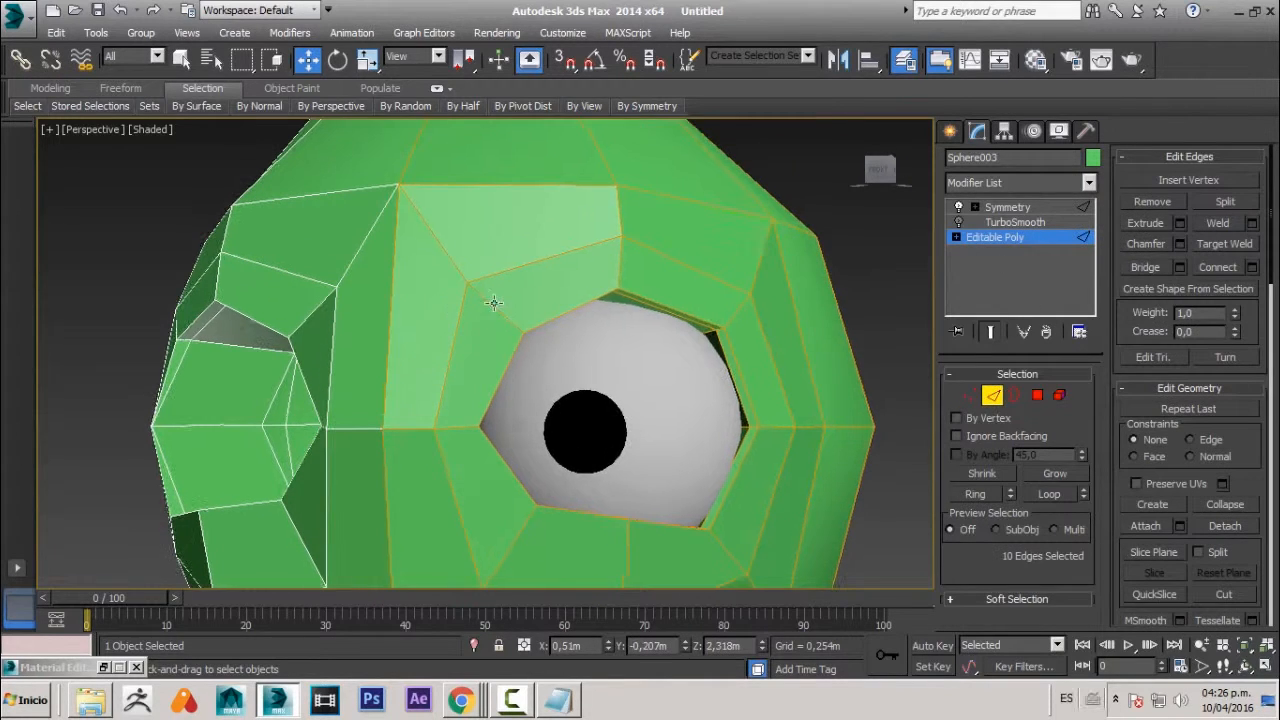
click(500, 310)
ctrl+click(464, 428)
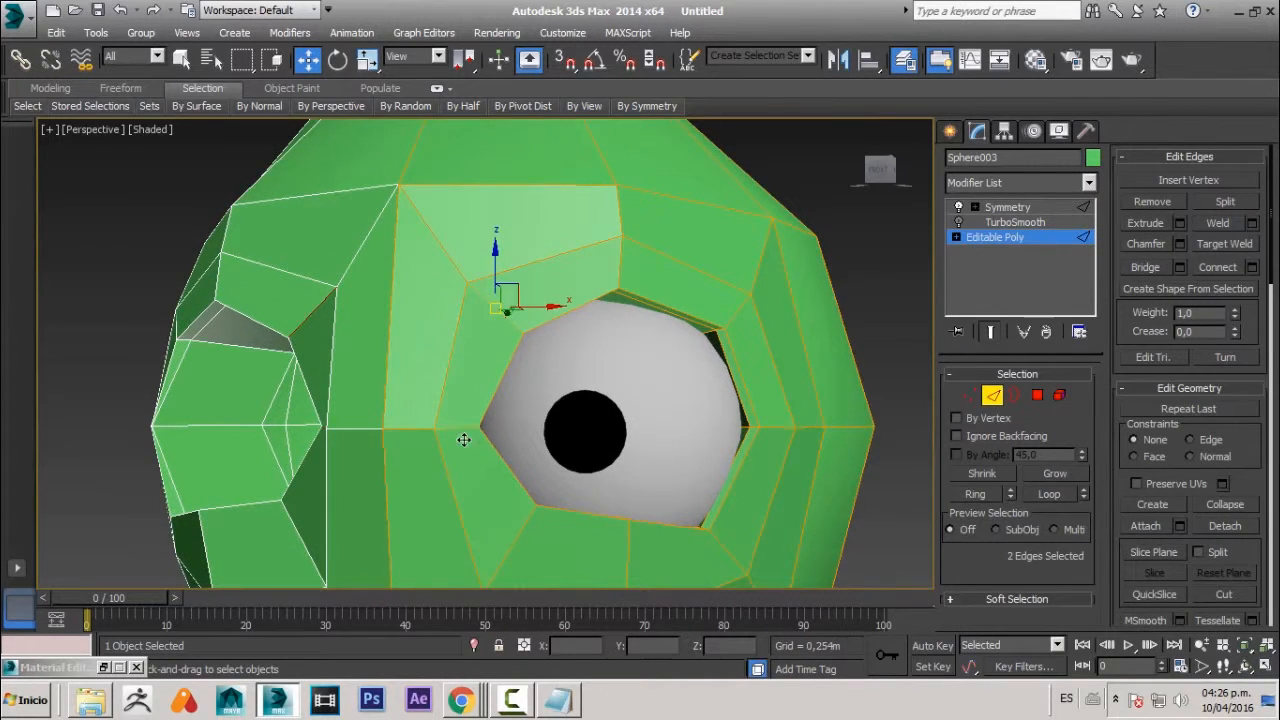
middle_drag(502, 553, 459, 463)
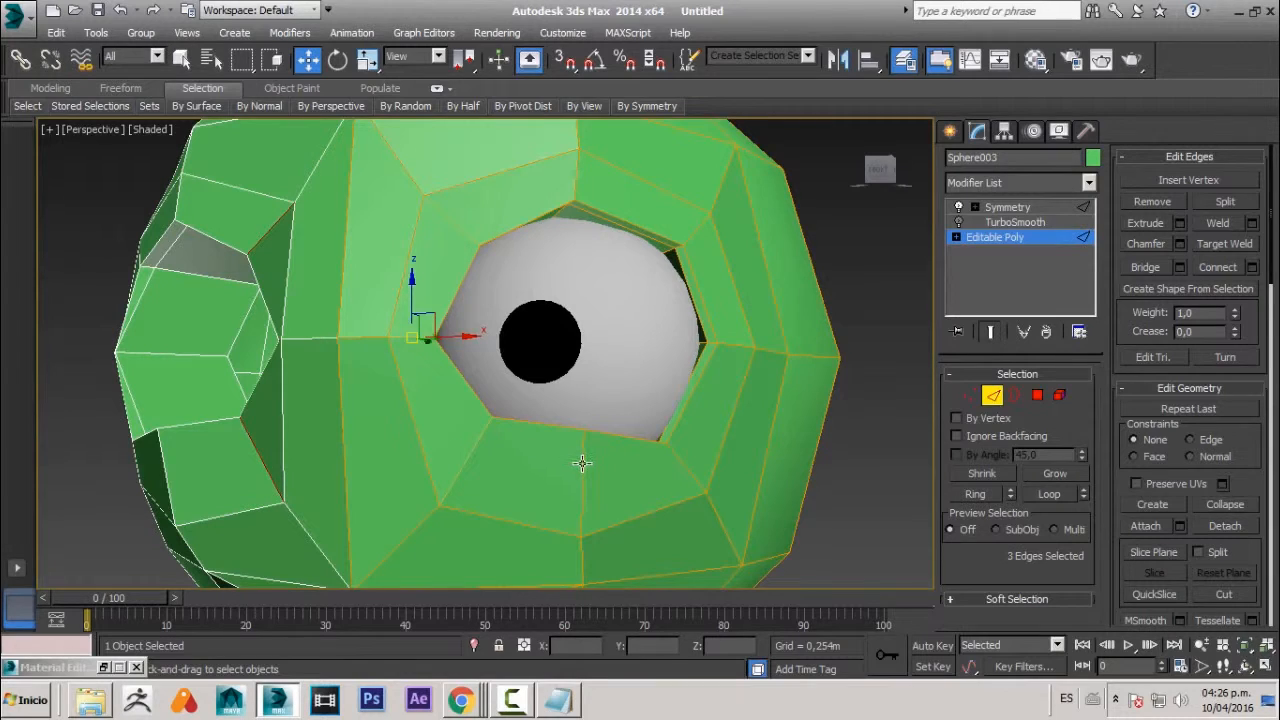
ctrl+click(728, 325)
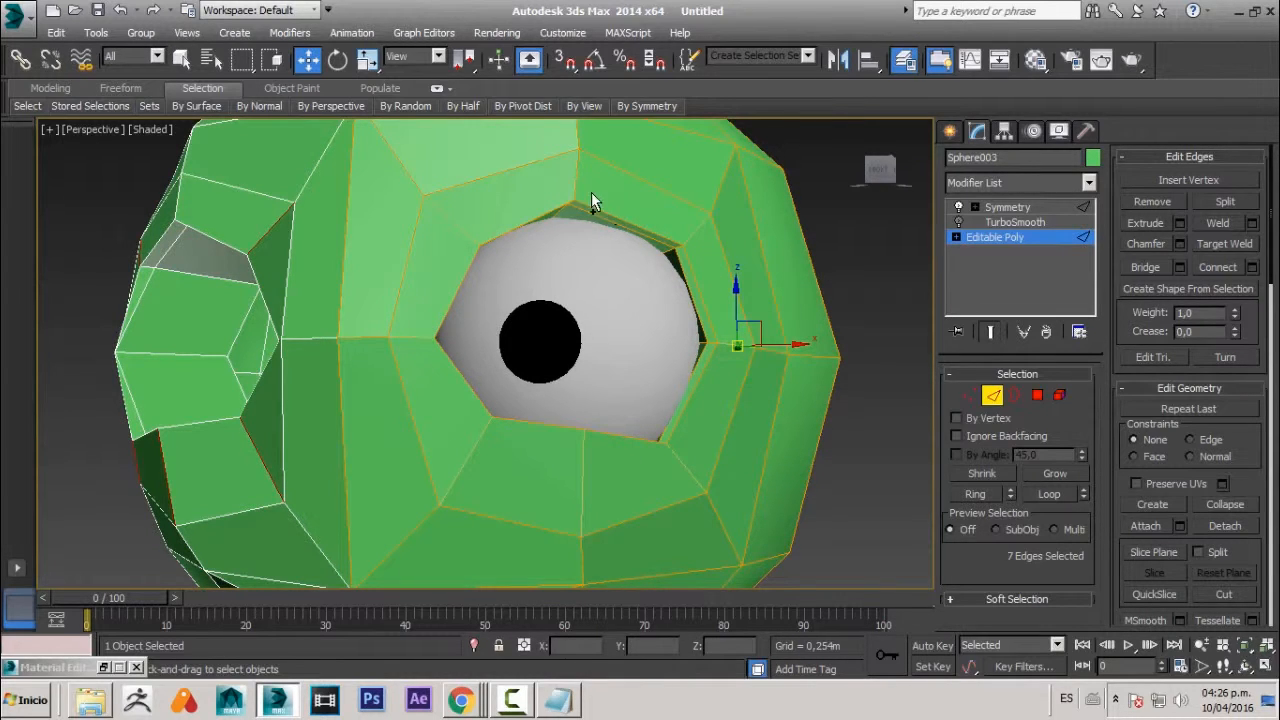
ctrl+click(687, 467)
alt+middle_drag(697, 464, 680, 440)
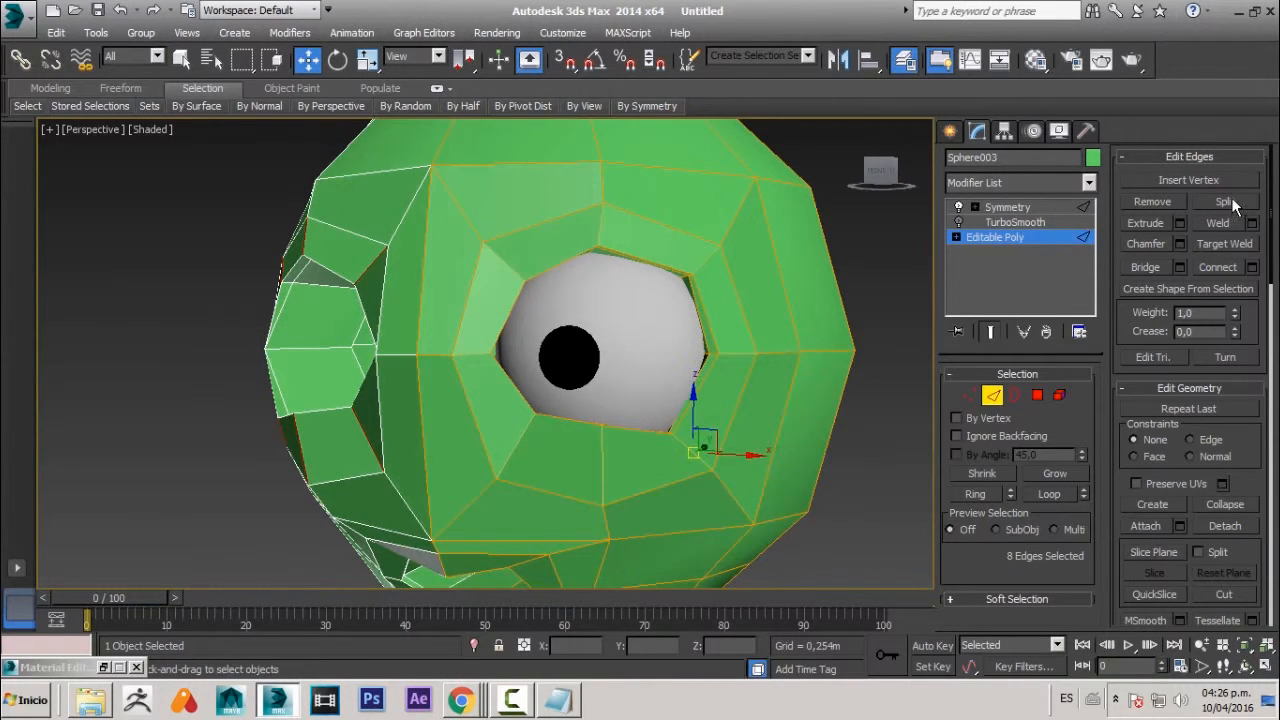
click(1252, 267)
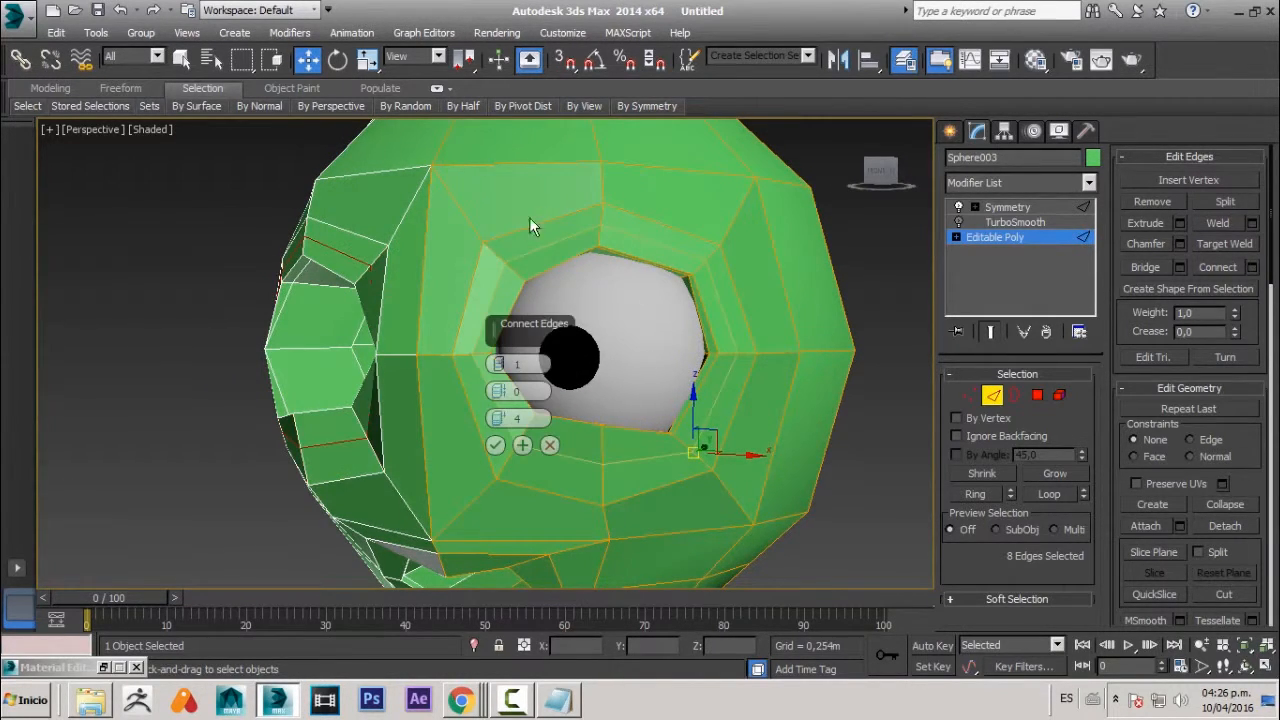
click(497, 448)
- Push the two upper edges of the new loop around the eye socket back to Y -1.025 m
alt+middle_drag(543, 376, 492, 332)
click(666, 234)
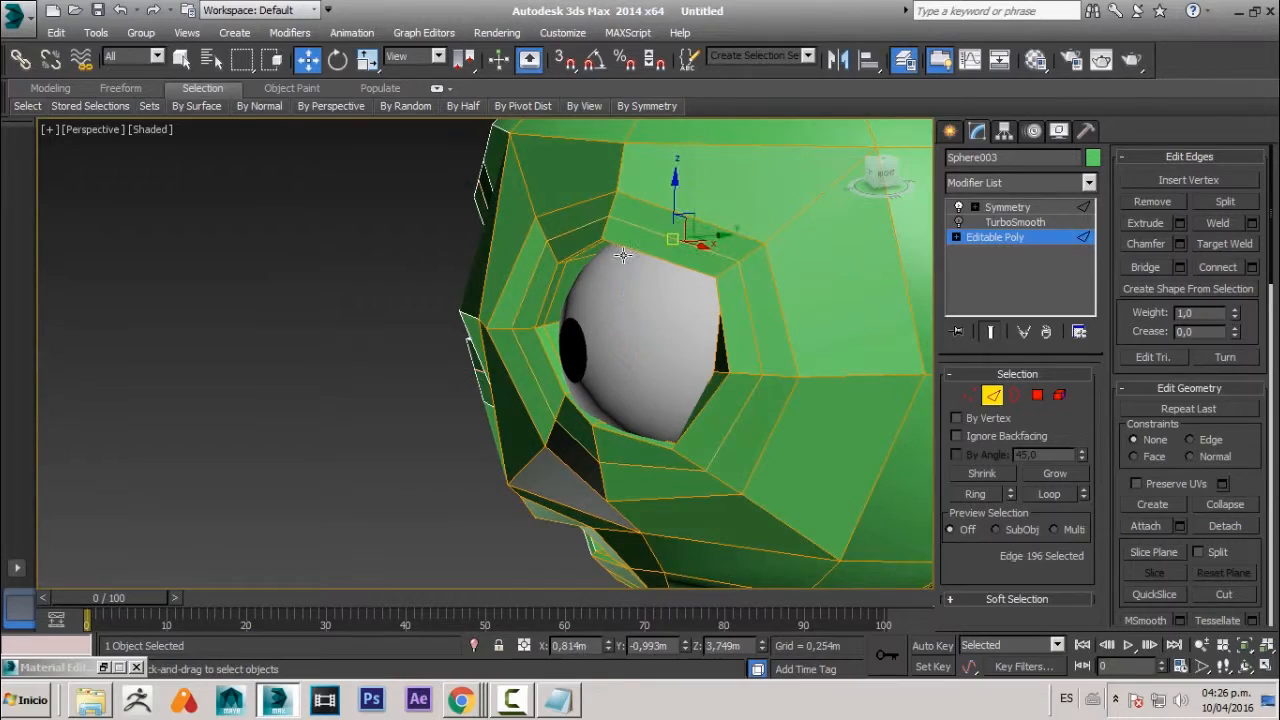
key(q)
ctrl+click(589, 226)
alt+middle_drag(672, 236, 632, 235)
key(w)
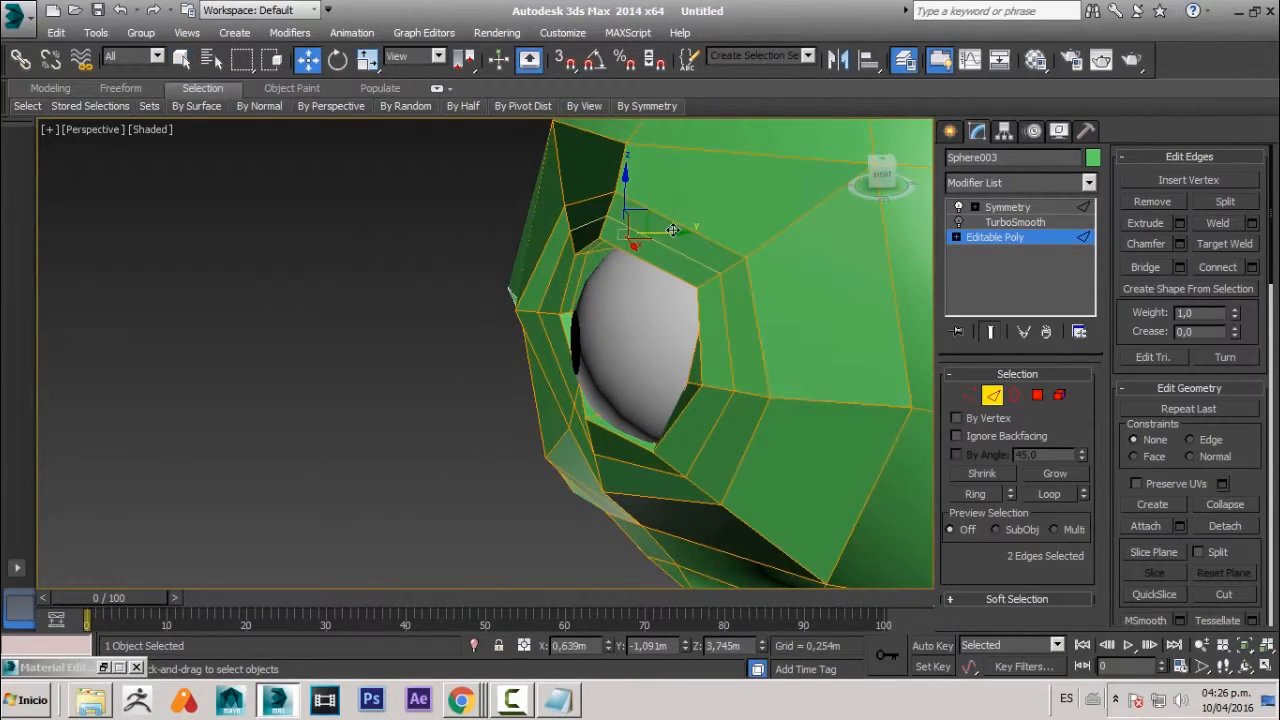
drag(670, 232, 690, 230)
alt+middle_drag(690, 230, 619, 266)
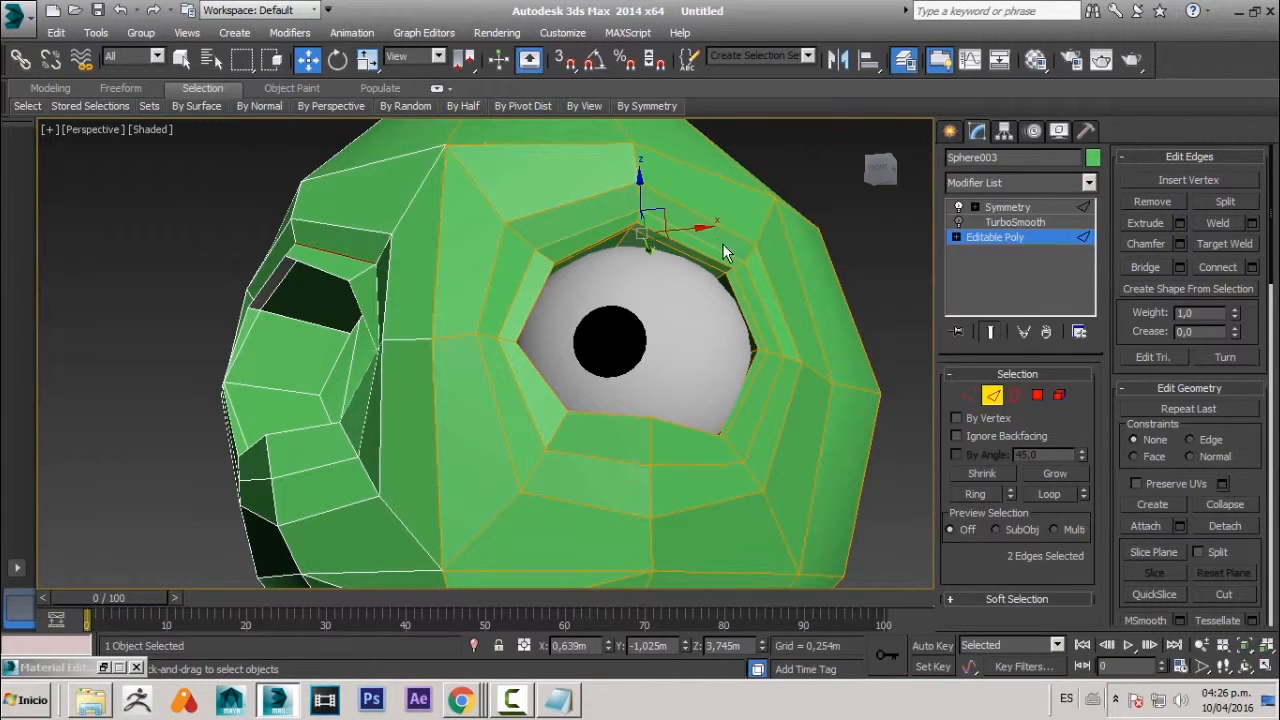
- Move the two lower edges of the new socket loop to Y -1.037 m and Z 2.876 m
alt+middle_drag(537, 322, 458, 336)
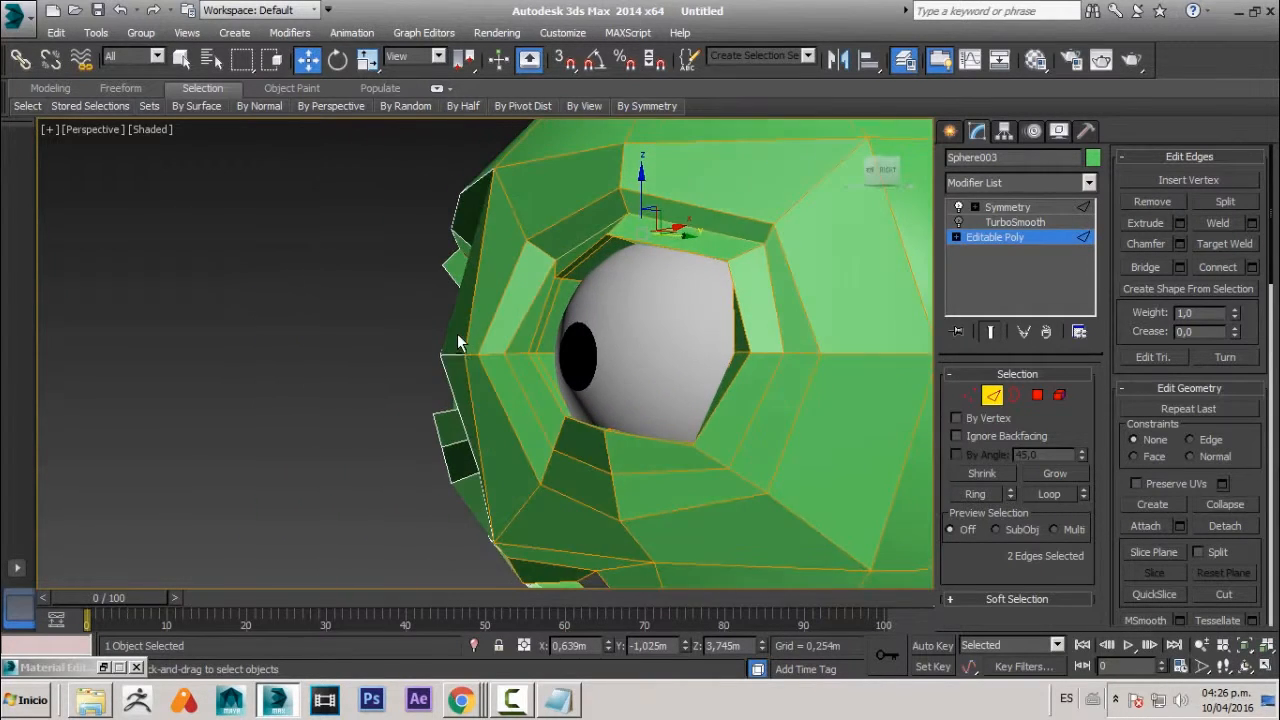
click(626, 474)
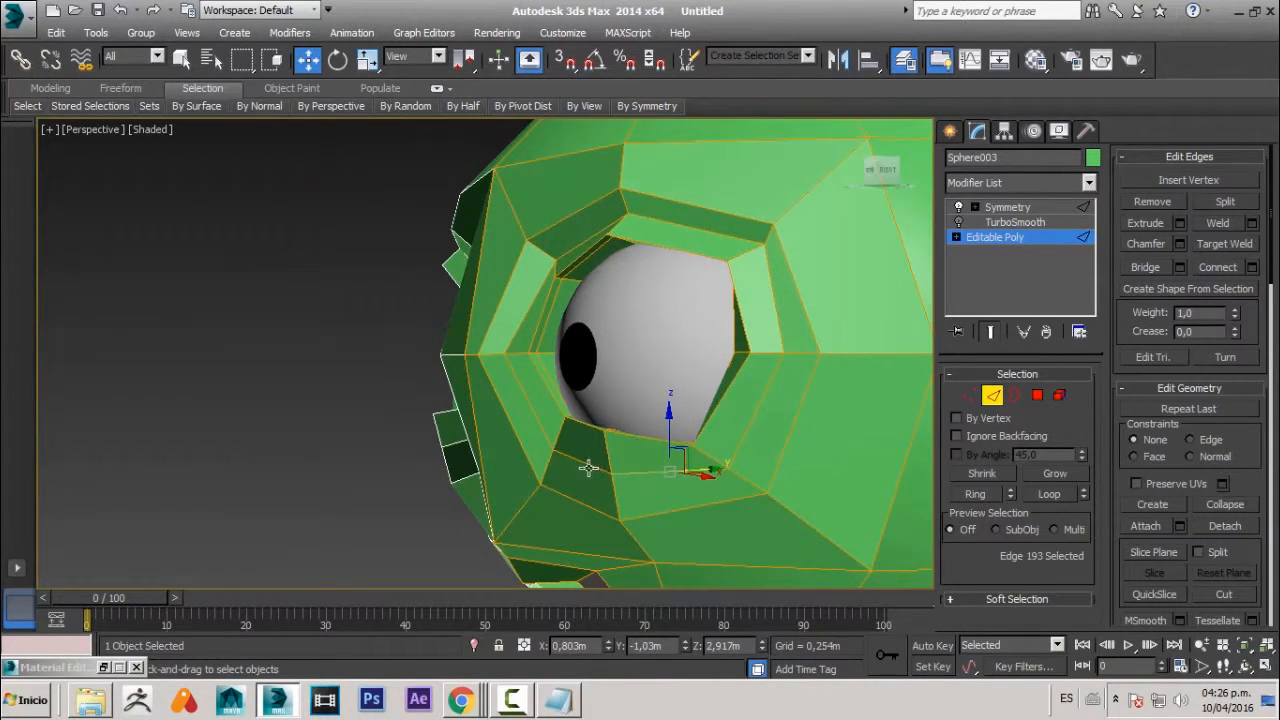
alt+middle_drag(588, 467, 575, 578)
ctrl+click(621, 437)
drag(683, 475, 697, 469)
alt+middle_drag(705, 469, 749, 457)
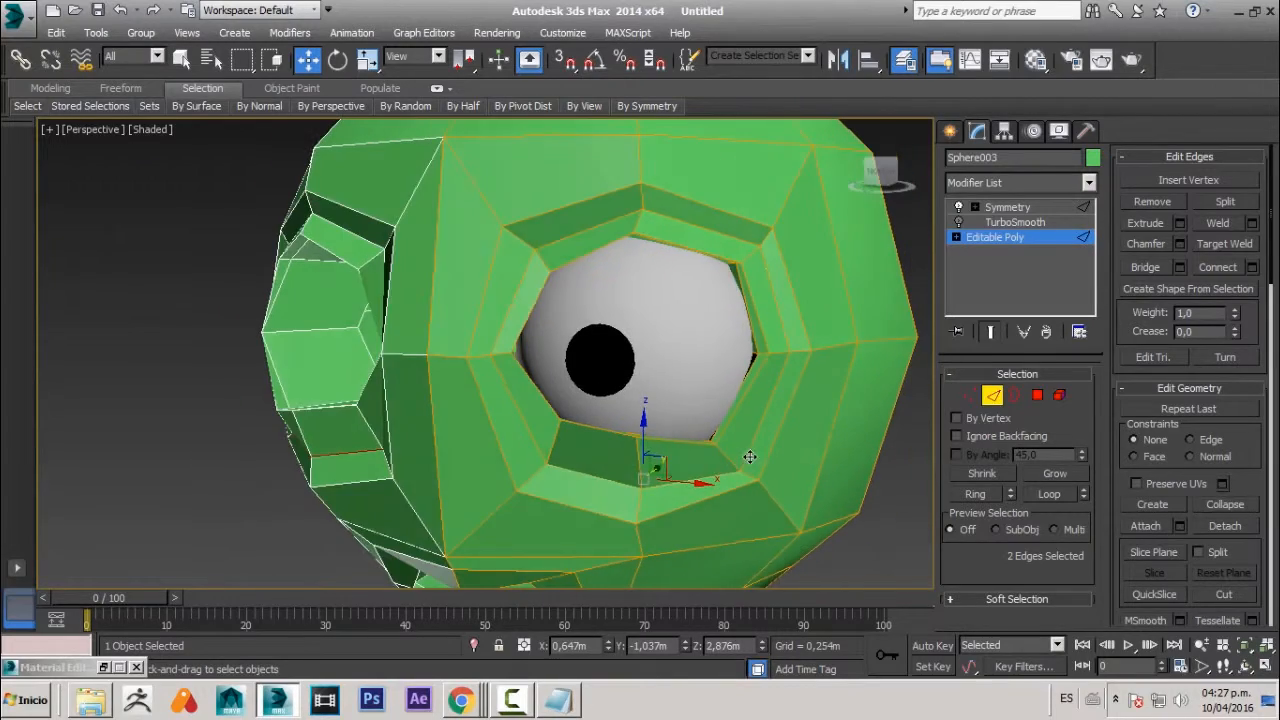
- Turn the TurboSmooth display back on and leave edge editing
alt+middle_drag(540, 456, 720, 458)
scroll(686, 420, down, 2)
click(958, 222)
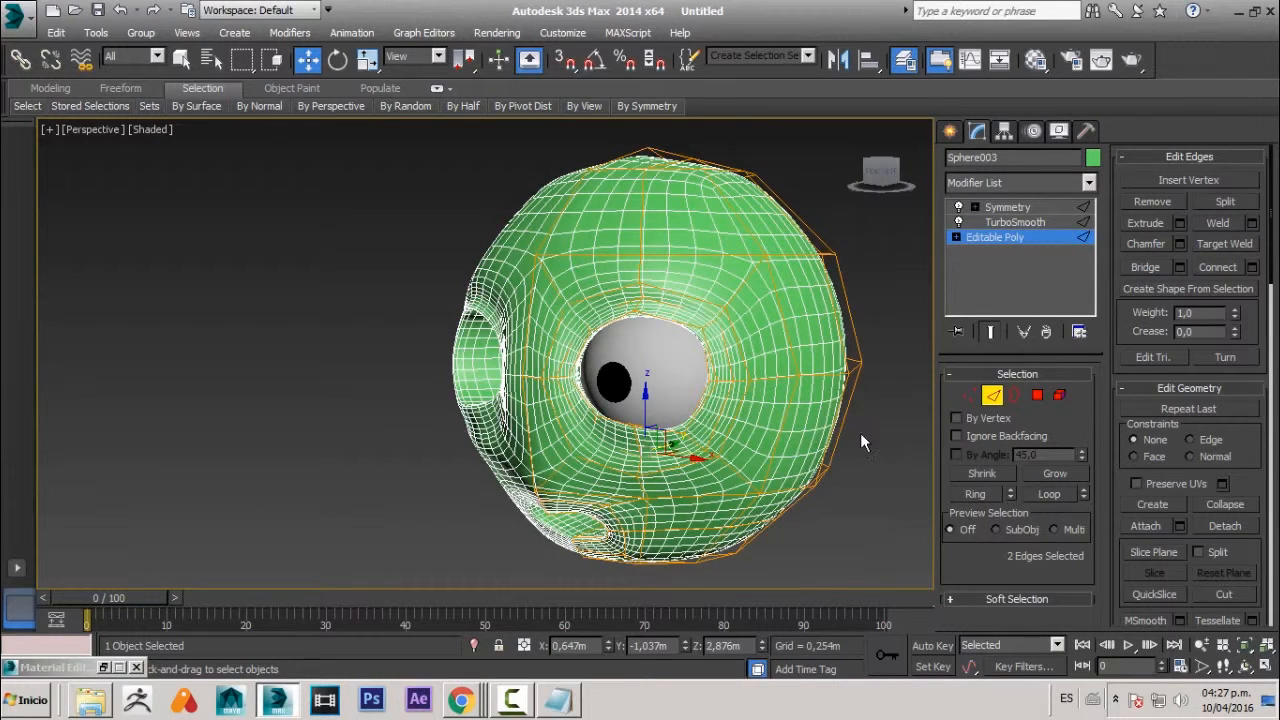
click(805, 350)
click(991, 397)
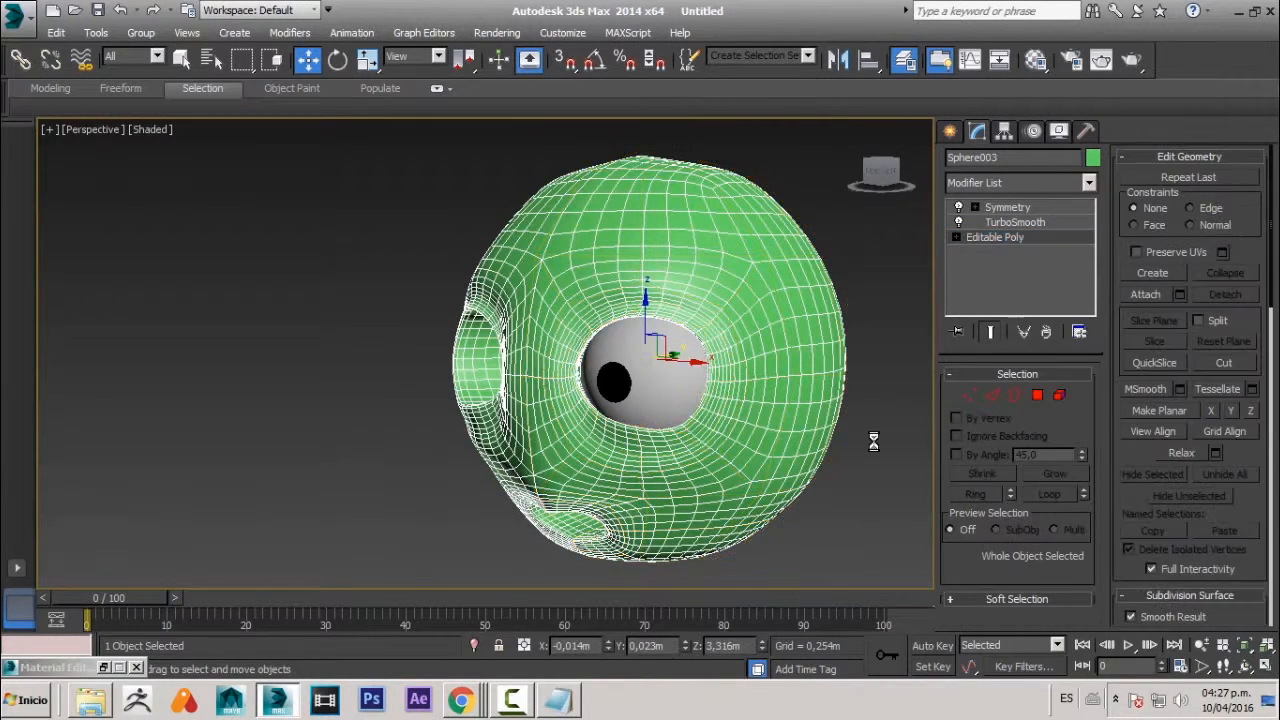
- Examine the smoothed head around the reshaped eye socket, the forehead and the mouth
click(874, 442)
scroll(840, 408, down, 1)
alt+middle_drag(809, 437, 695, 451)
click(840, 412)
scroll(689, 366, up, 3)
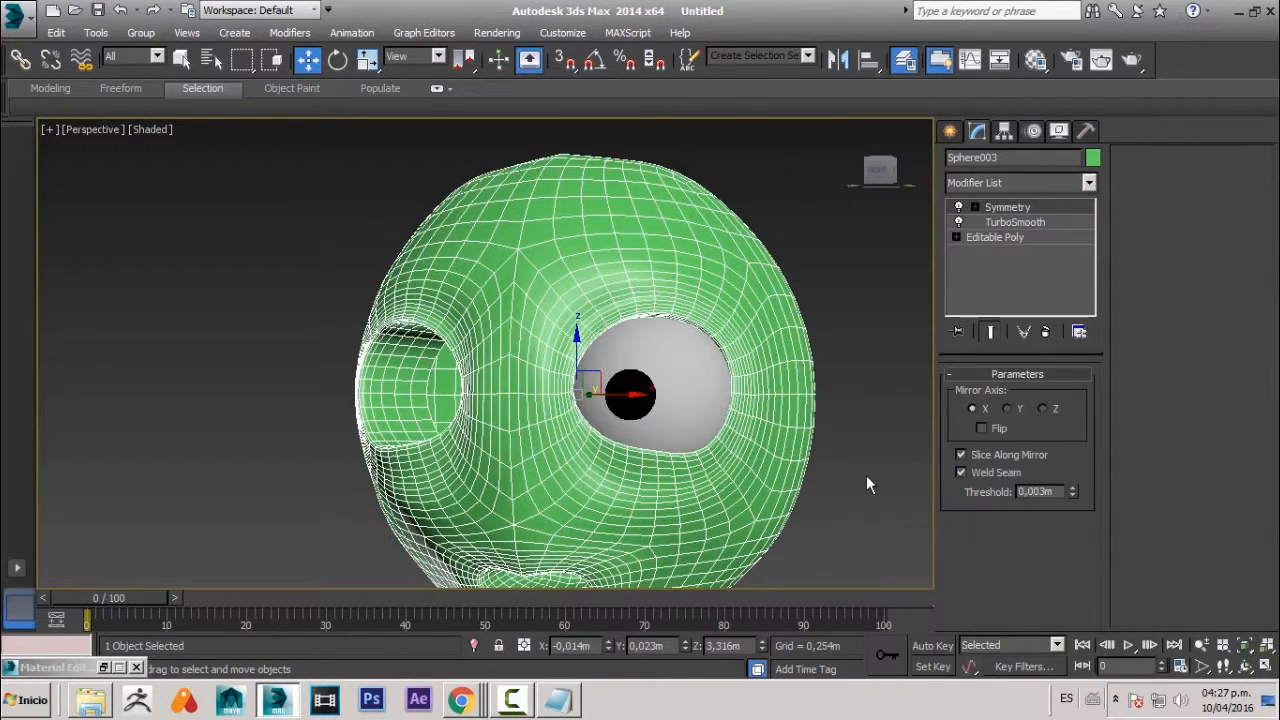
click(868, 480)
scroll(586, 335, up, 1)
alt+middle_drag(578, 308, 643, 338)
scroll(600, 335, down, 3)
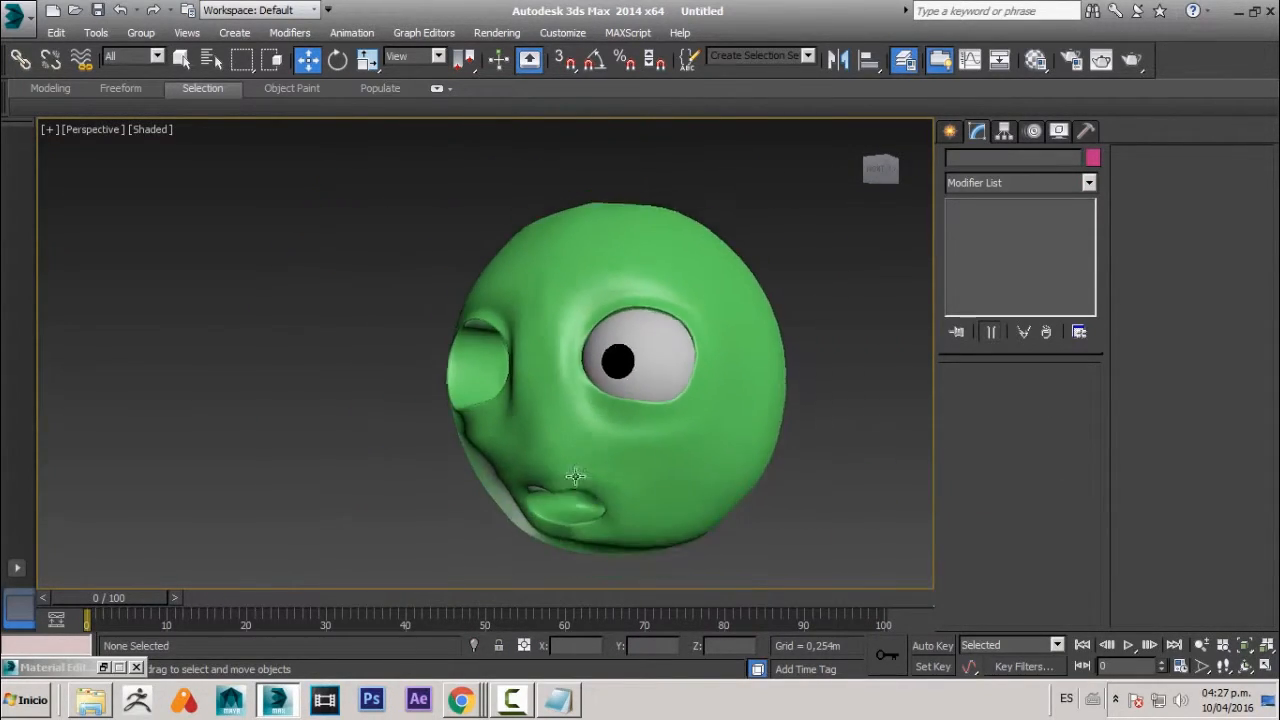
mouse_move(575, 476)
alt+middle_down()
mouse_move(563, 457)
mouse_move(551, 471)
mouse_move(646, 466)
mouse_move(673, 438)
mouse_move(571, 482)
alt+middle_up()
scroll(571, 406, up, 1)
scroll(571, 406, up, 1)
middle_drag(566, 357, 562, 452)
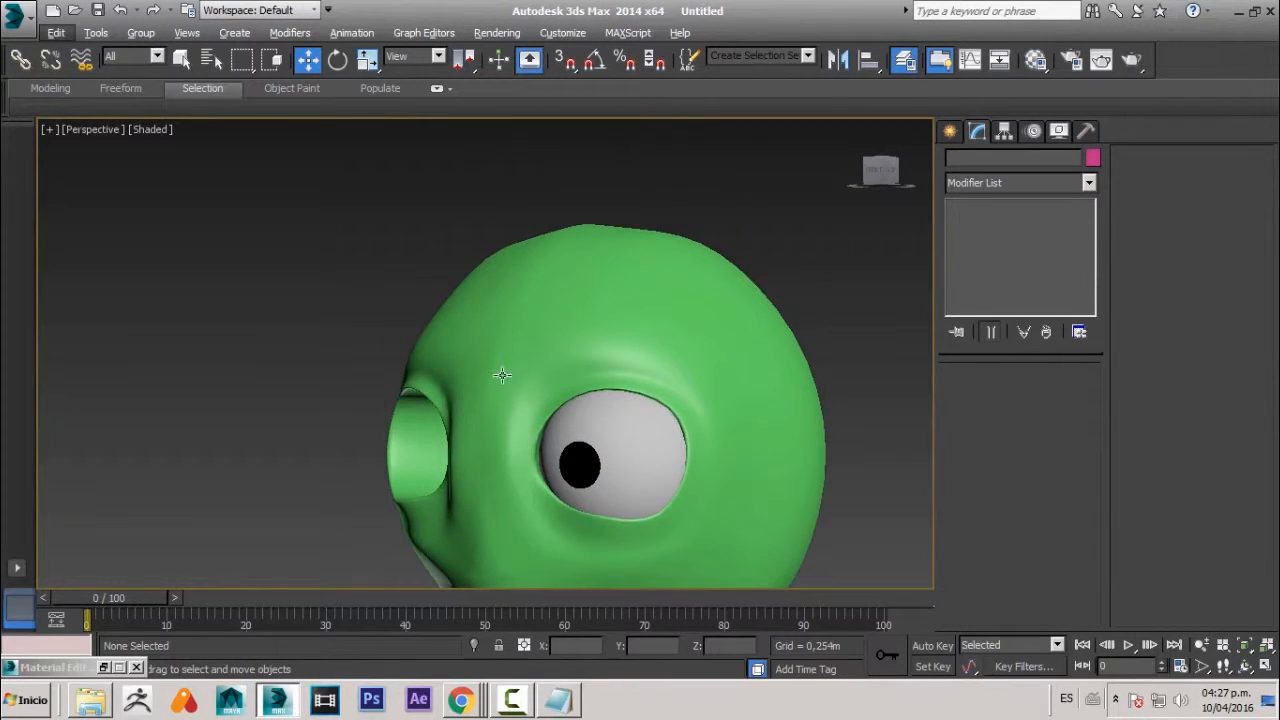
scroll(502, 375, up, 2)
- Select the head's Editable Poly level and turn off the display of the Symmetry and TurboSmooth modifiers
click(480, 365)
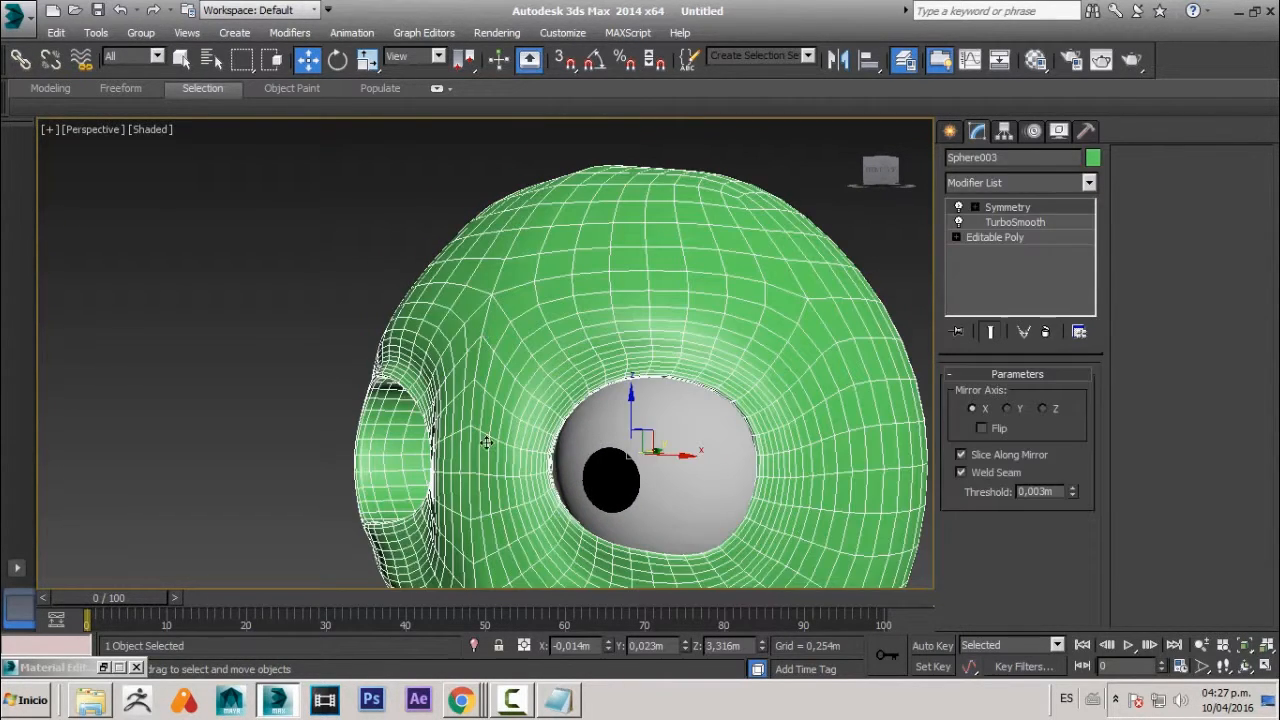
click(1016, 240)
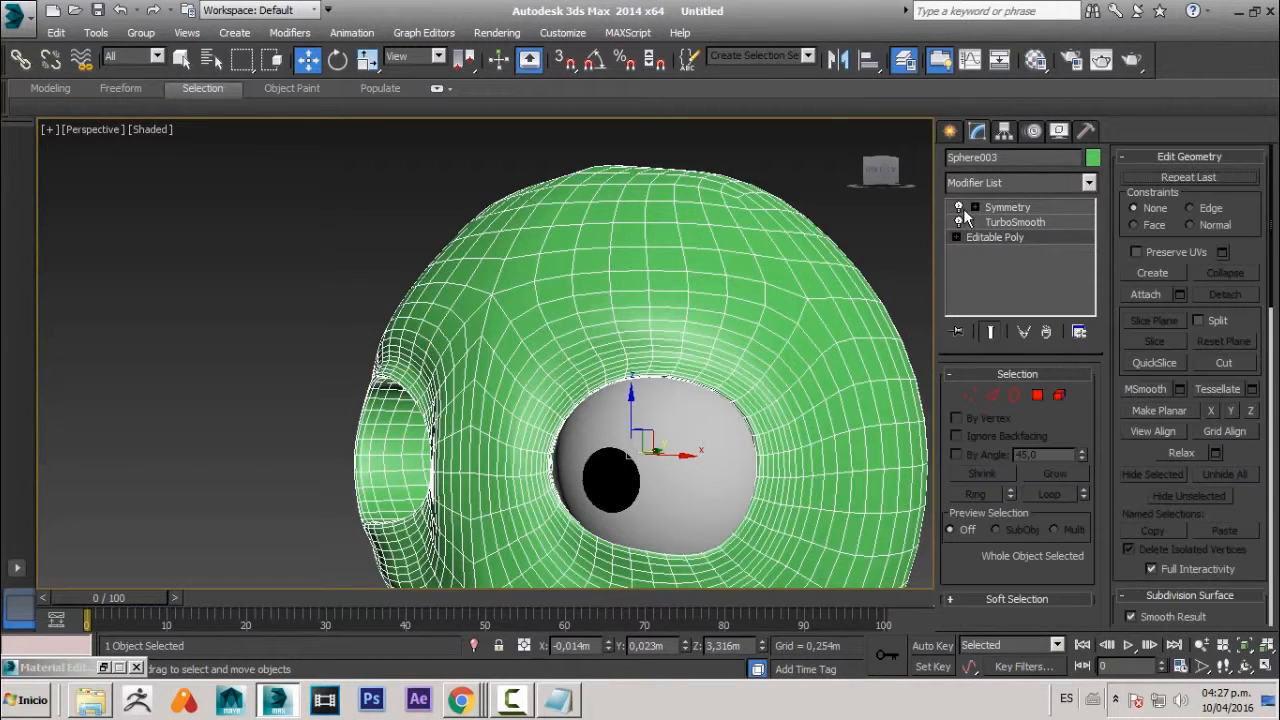
click(958, 207)
click(959, 223)
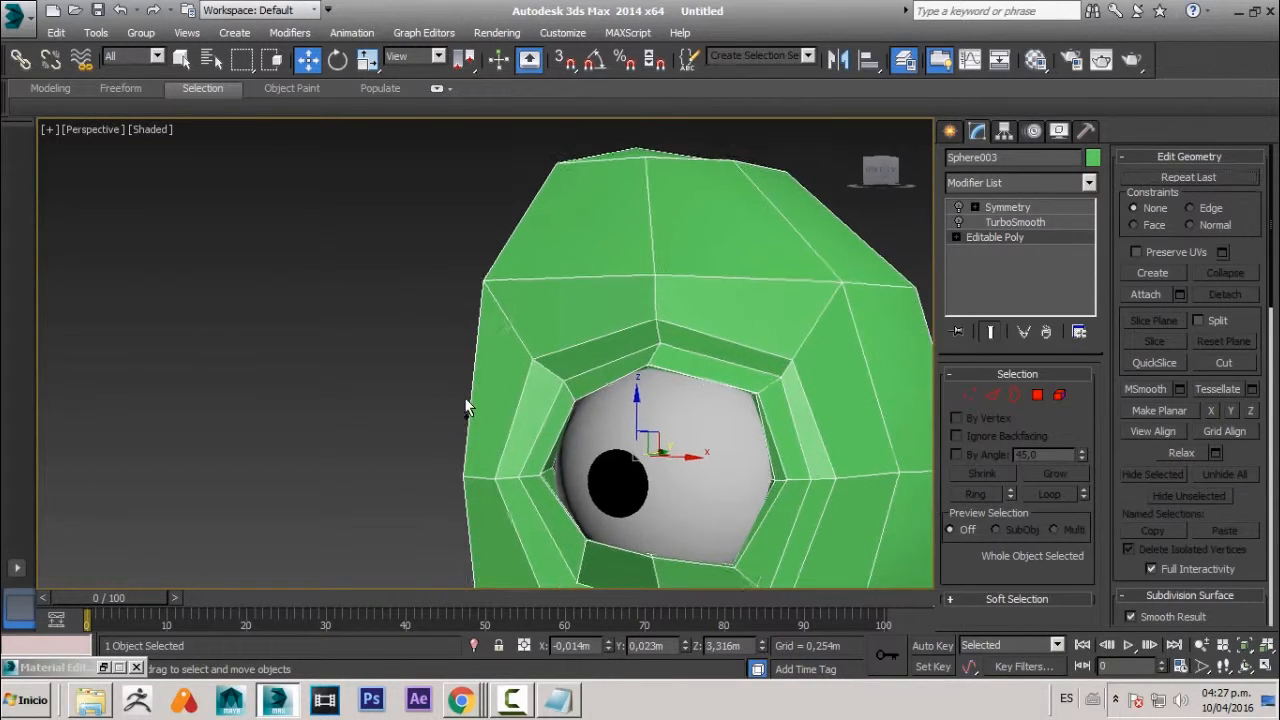
- Push the vertex between the eye socket and the head's centre line back to Y -1.332 m
mouse_move(464, 397)
alt+middle_down()
mouse_move(356, 383)
mouse_move(386, 443)
mouse_move(467, 412)
alt+middle_up()
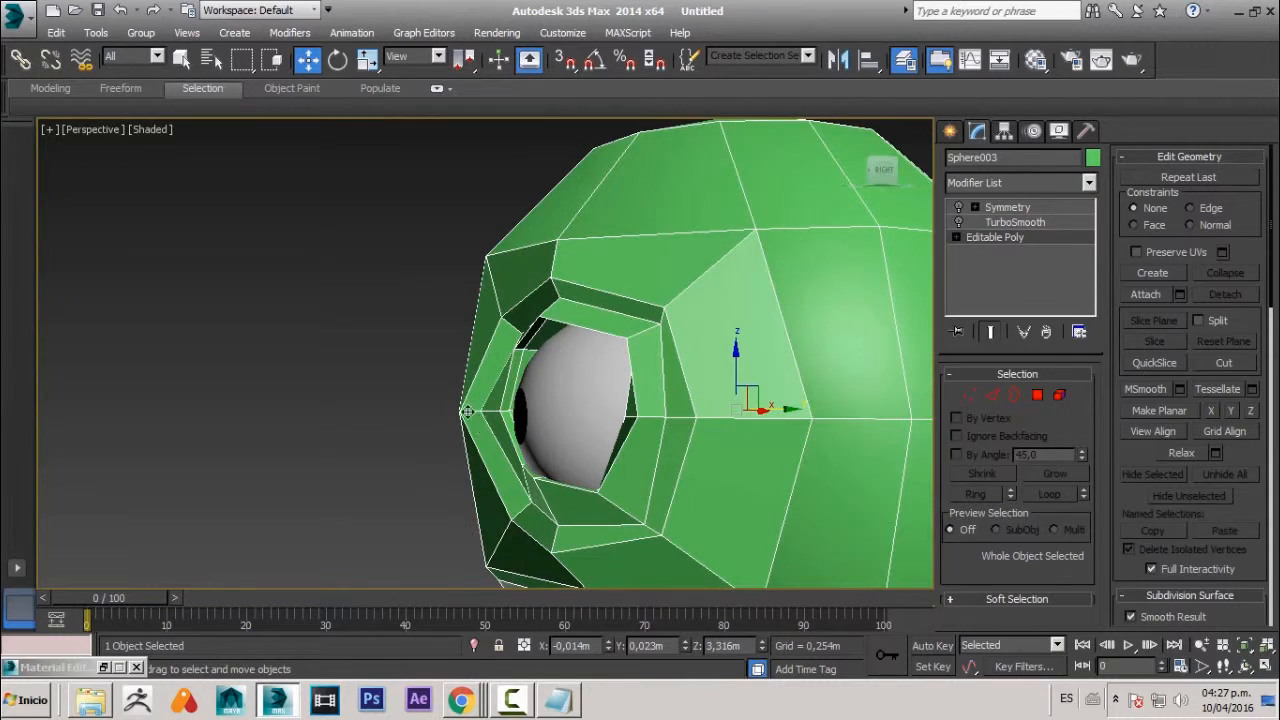
click(972, 395)
click(458, 411)
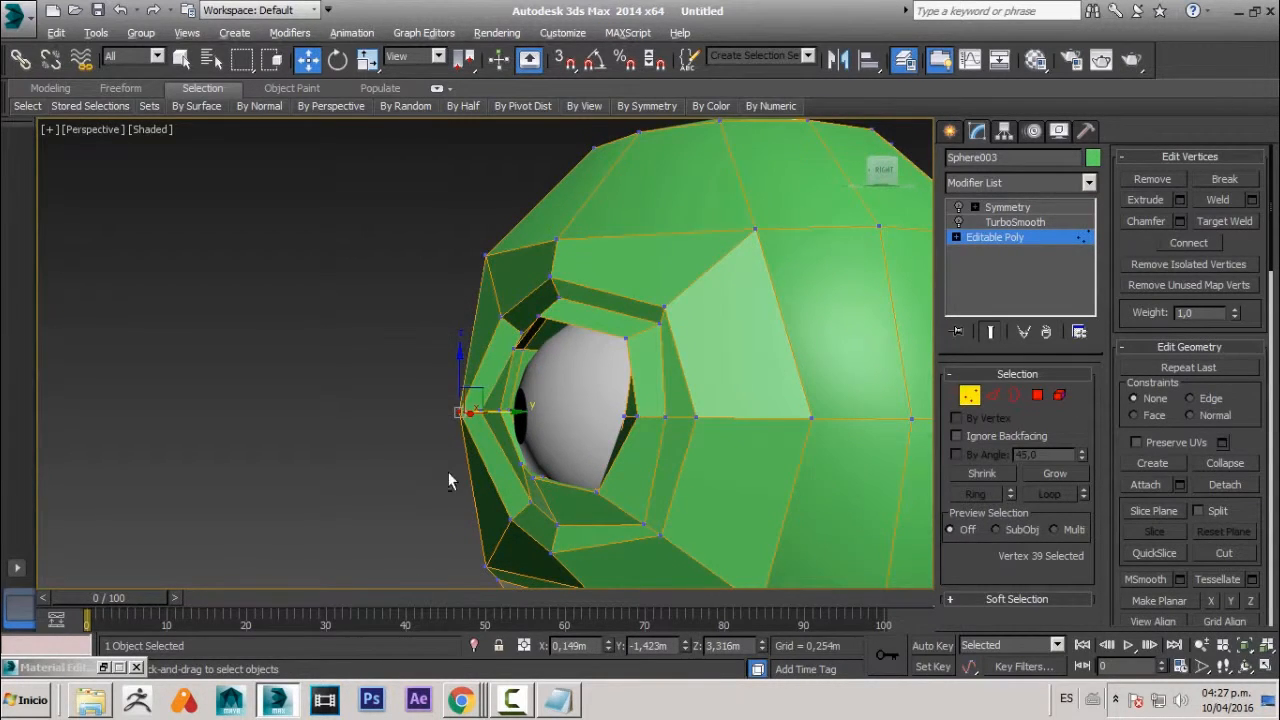
alt+middle_drag(458, 411, 485, 262)
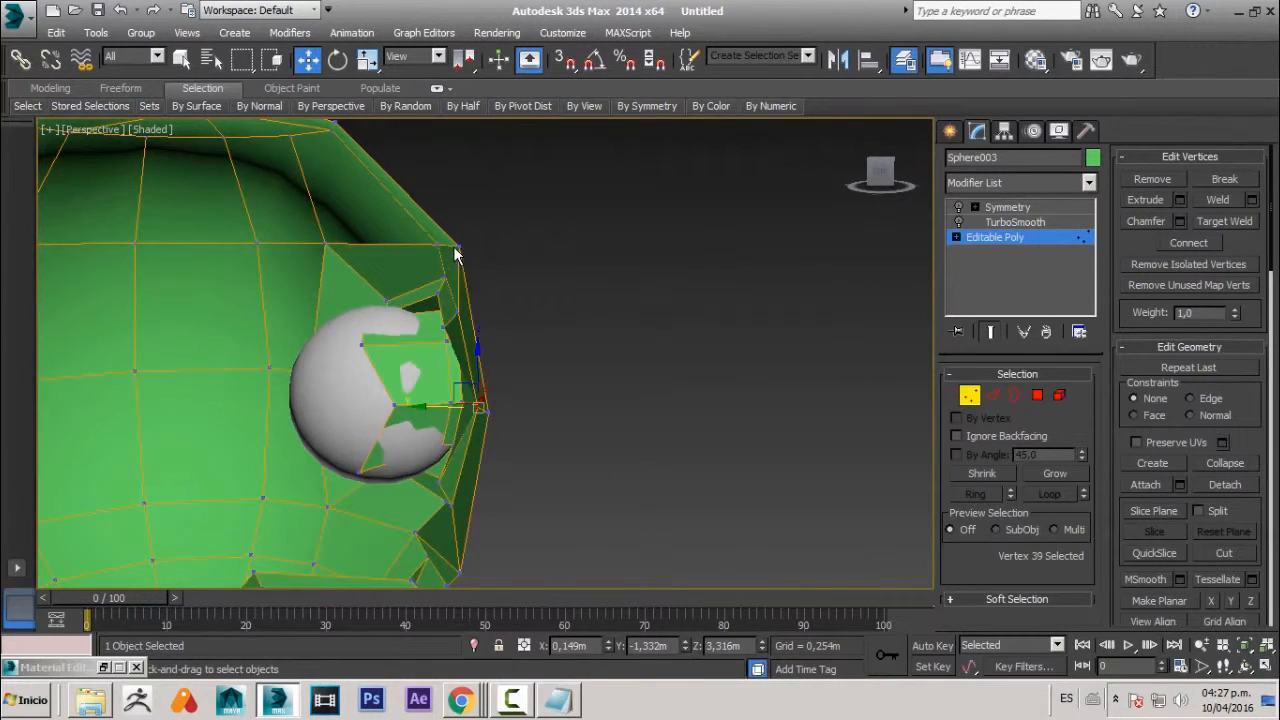
- Narrow the head's outer side profile in the front view by moving its outermost vertices toward the centre line
click(457, 247)
alt+middle_drag(567, 294, 469, 318)
key(f)
scroll(562, 317, down, 2)
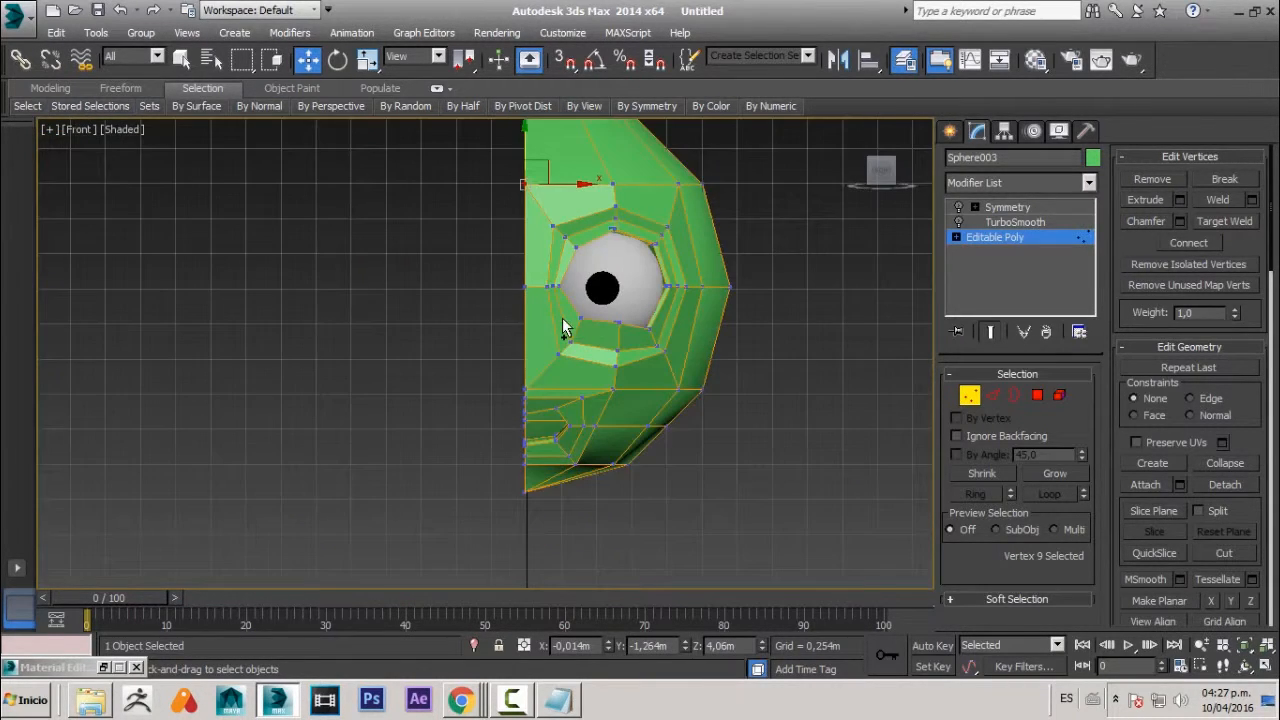
middle_drag(569, 315, 547, 401)
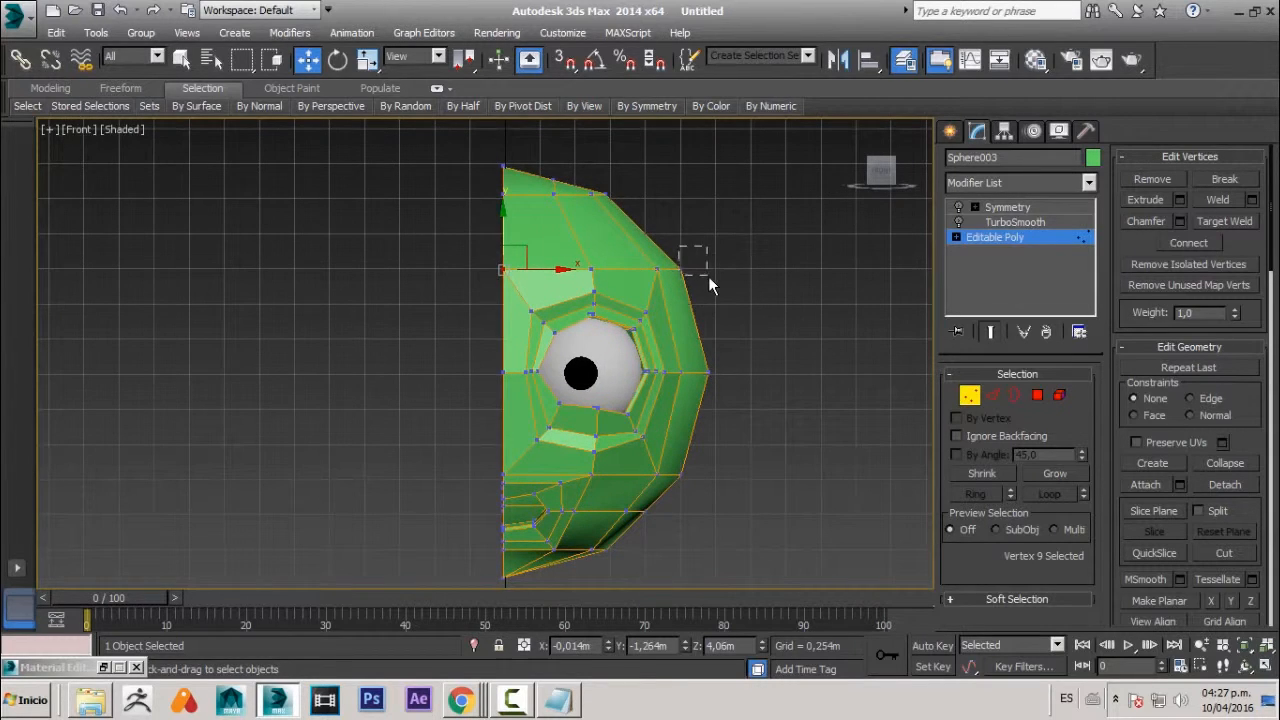
drag(708, 277, 708, 277)
key(q)
drag(696, 346, 642, 521)
key(w)
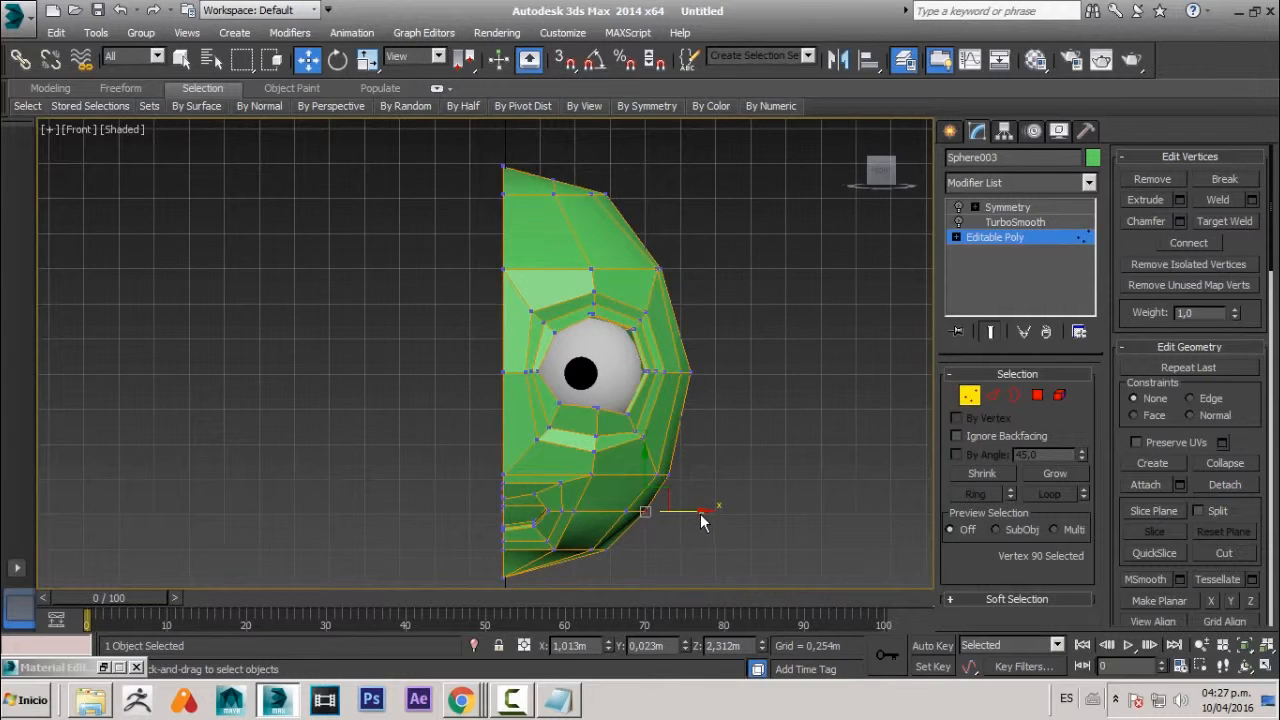
click(677, 493)
- Reposition a vertex on the outer ring beneath the eye socket, shifting it slightly downward
scroll(674, 485, up, 6)
middle_drag(577, 323, 430, 461)
click(642, 406)
key(p)
scroll(614, 427, down, 4)
alt+middle_drag(724, 445, 953, 401)
click(774, 490)
click(739, 480)
drag(740, 477, 725, 498)
alt+middle_drag(725, 498, 571, 457)
- Move the middle vertex of the ring below the eye socket to X 0.627 m, Y -1.047 m, Z 2.702 m
click(586, 449)
drag(595, 454, 614, 464)
alt+middle_drag(620, 485, 714, 507)
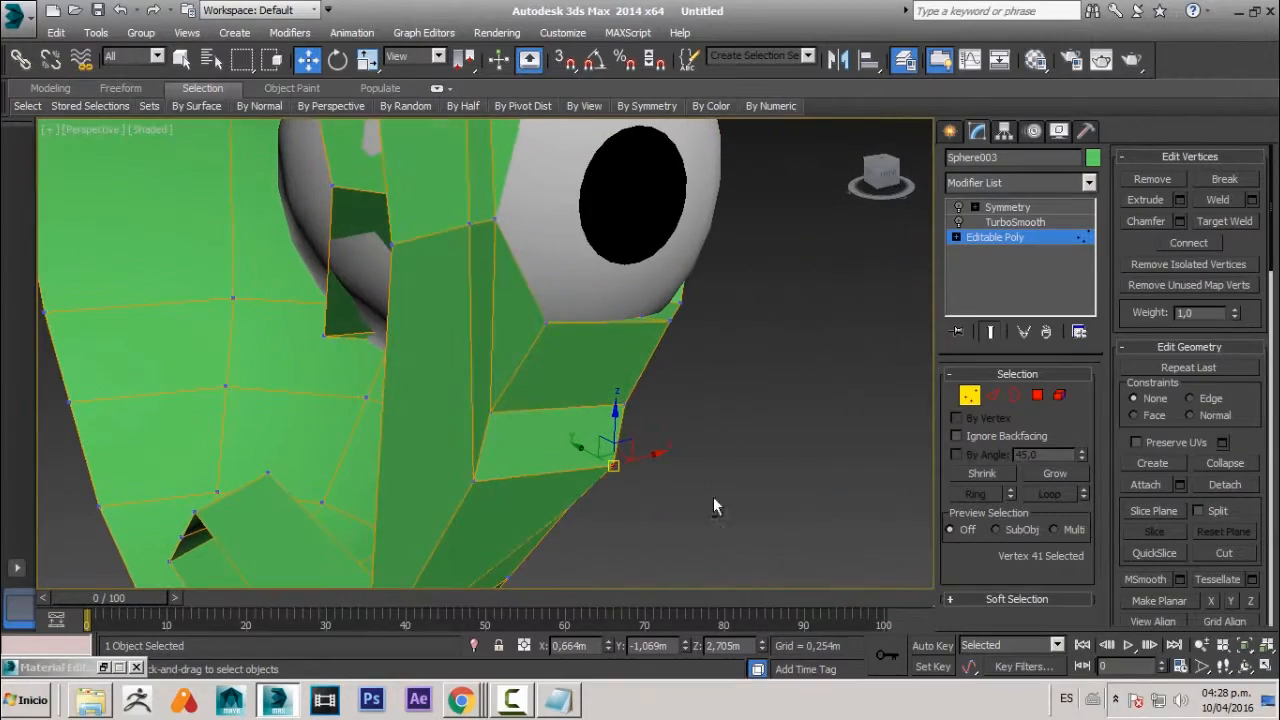
drag(613, 469, 589, 460)
alt+middle_drag(589, 460, 476, 397)
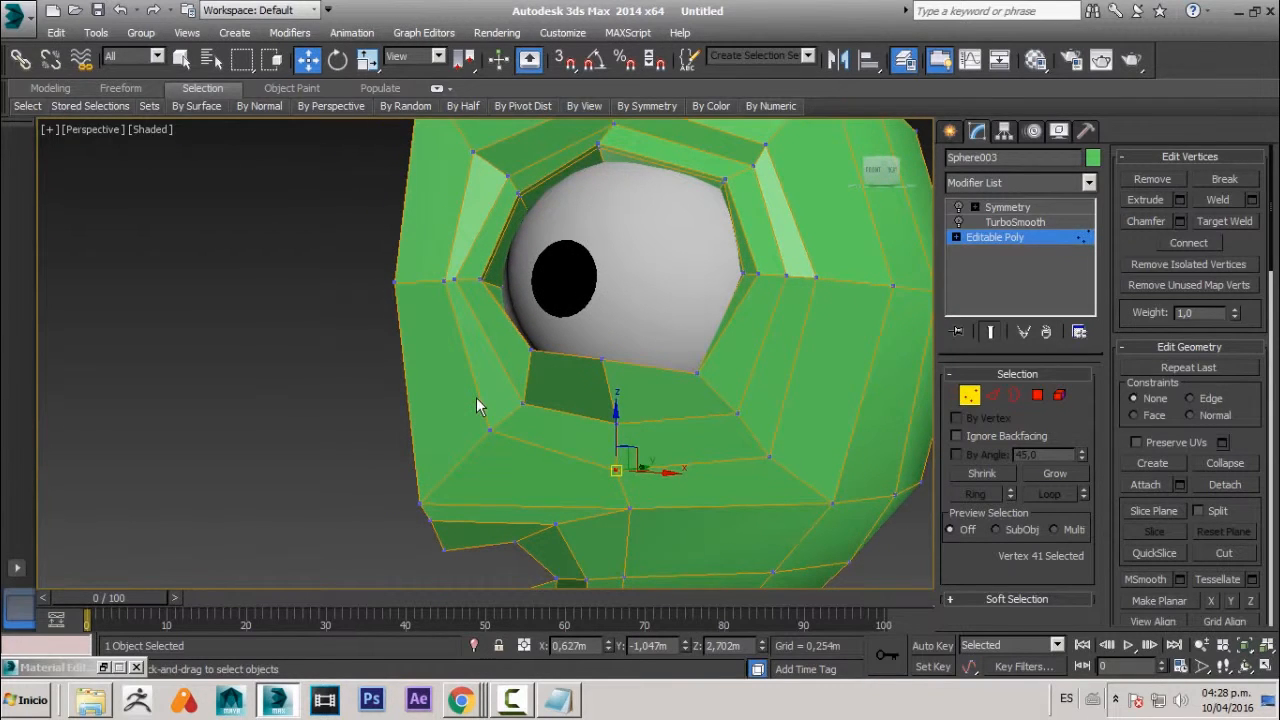
- Shift the outermost ring vertex at the eye socket's inner corner toward the head's centre line
click(449, 281)
alt+middle_drag(434, 346, 467, 352)
drag(447, 283, 422, 282)
alt+middle_drag(440, 296, 445, 238)
- Select the neighbouring ring vertex at the eye socket's inner corner and adjust its position slightly
key(q)
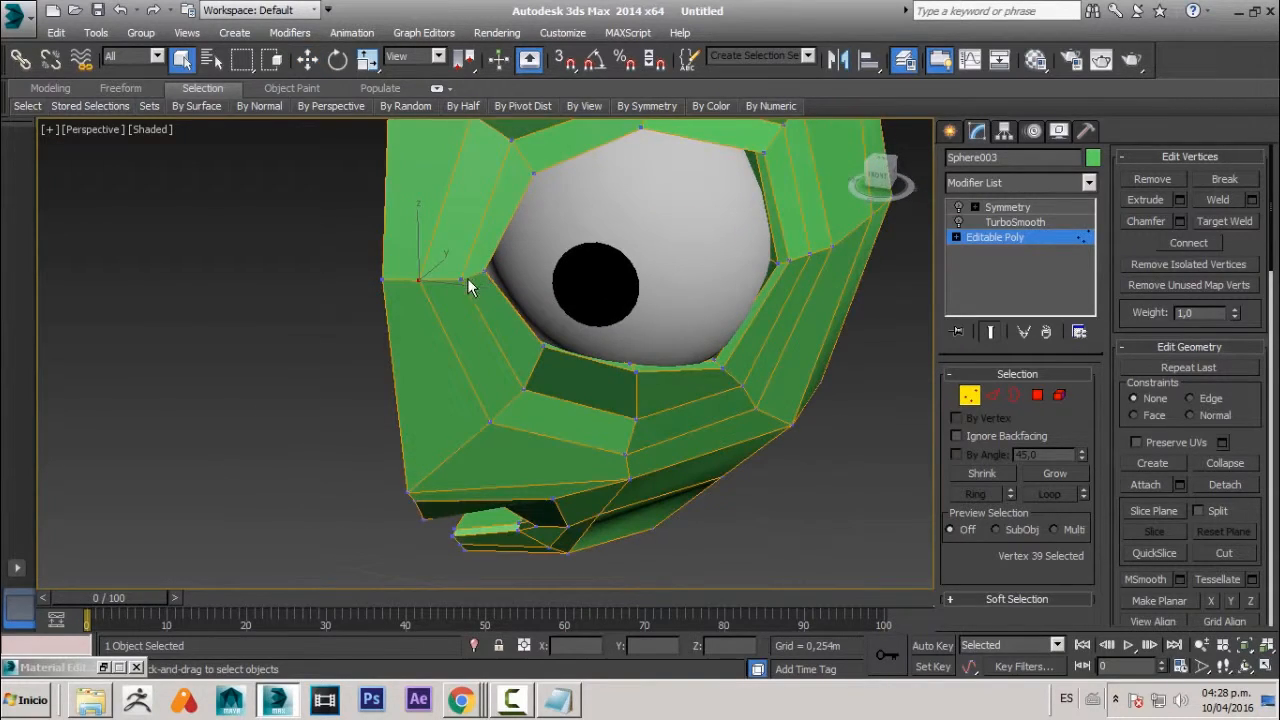
alt+middle_drag(446, 291, 510, 345)
key(w)
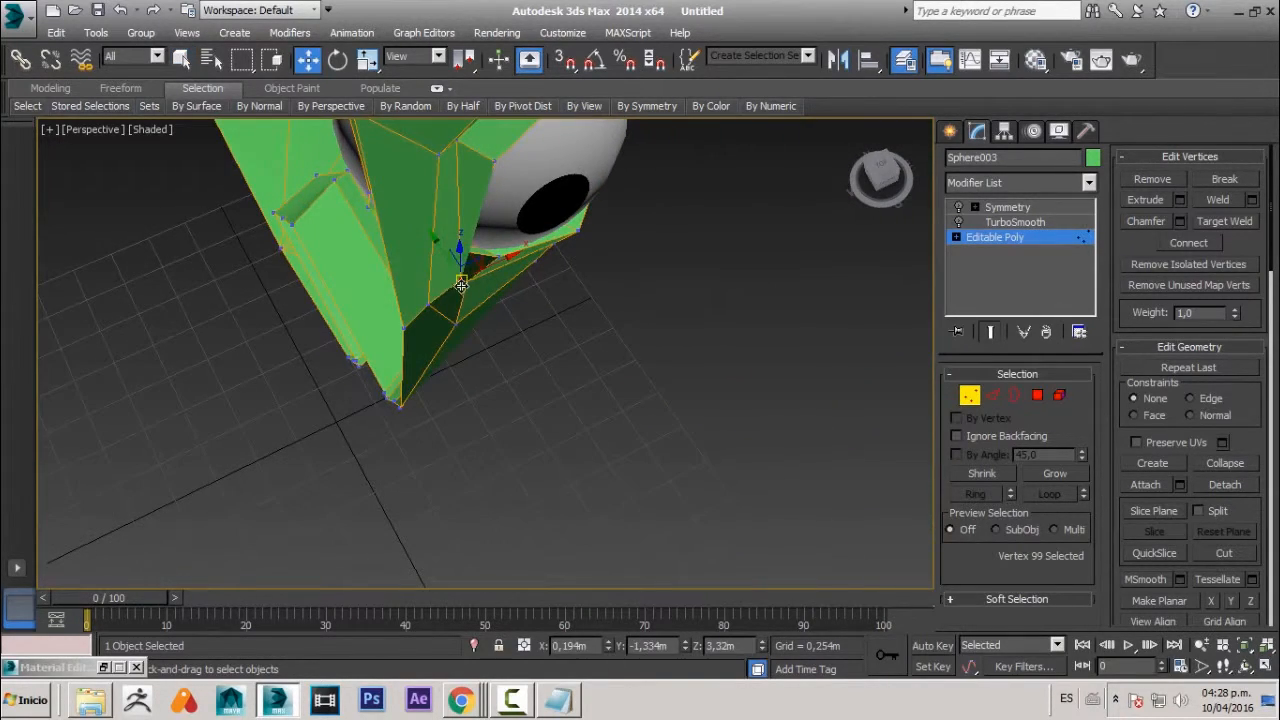
drag(451, 285, 454, 290)
alt+middle_drag(351, 219, 601, 384)
key(q)
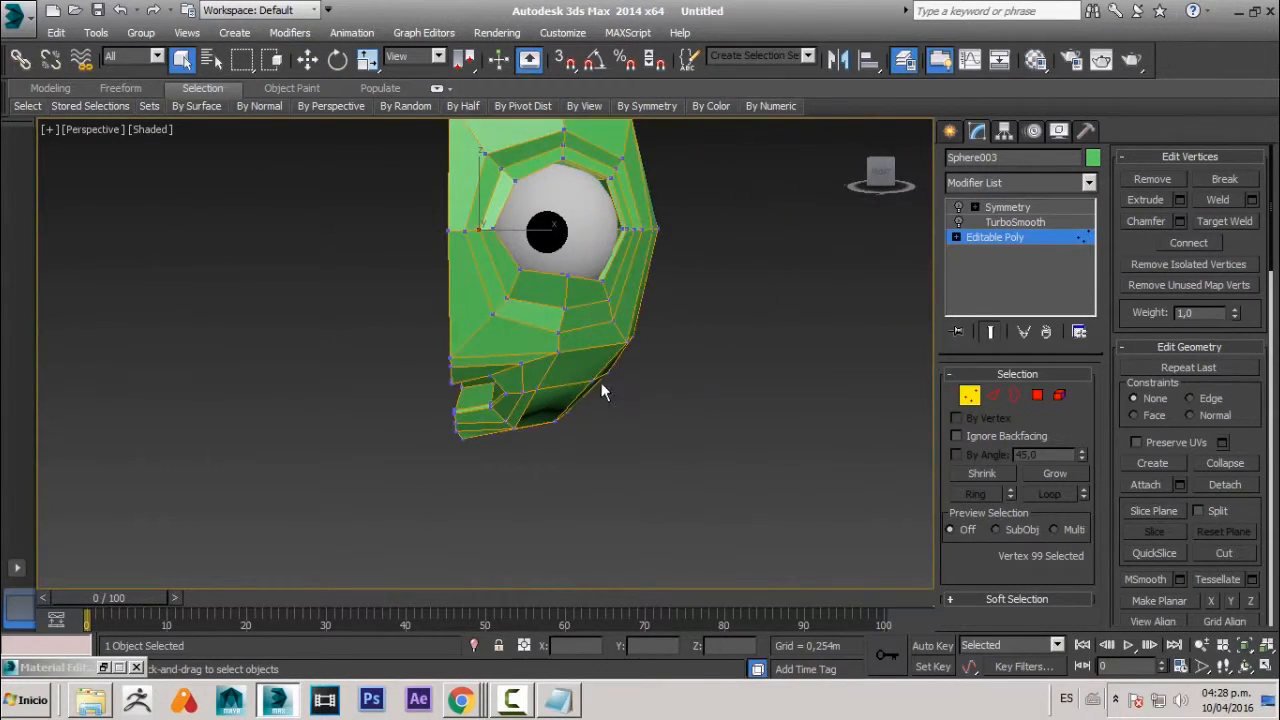
- Try lowering the four vertices of the socket's upper inner rim over the eyeball to Z 3.398 m
alt+middle_drag(399, 463, 765, 325)
alt+middle_drag(658, 336, 558, 290)
key(q)
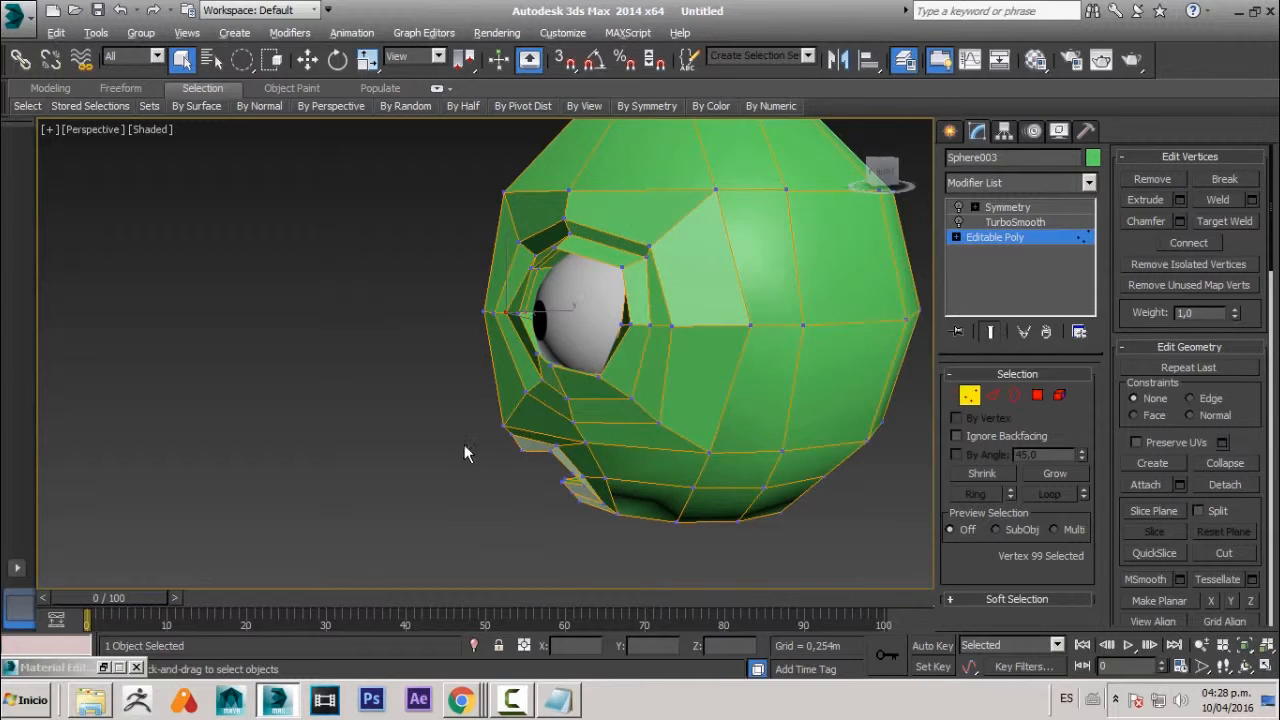
alt+middle_drag(557, 386, 588, 477)
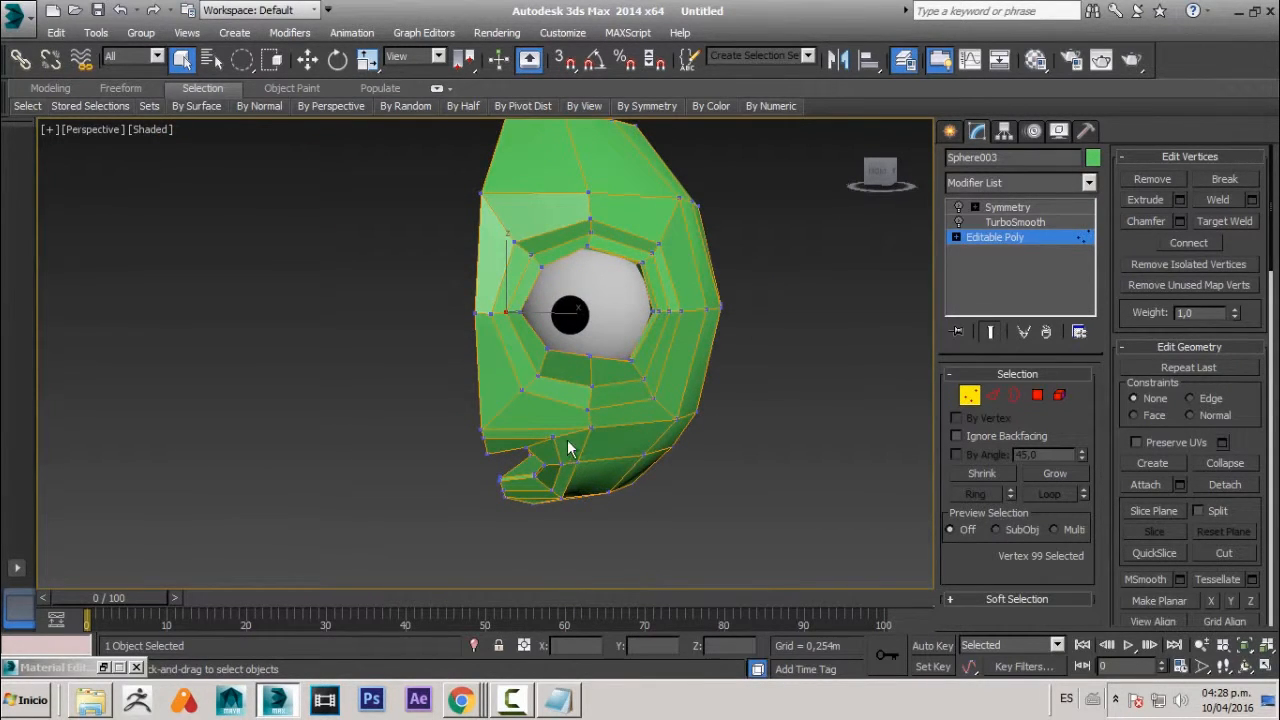
scroll(563, 369, up, 5)
alt+middle_drag(661, 365, 579, 288)
click(528, 256)
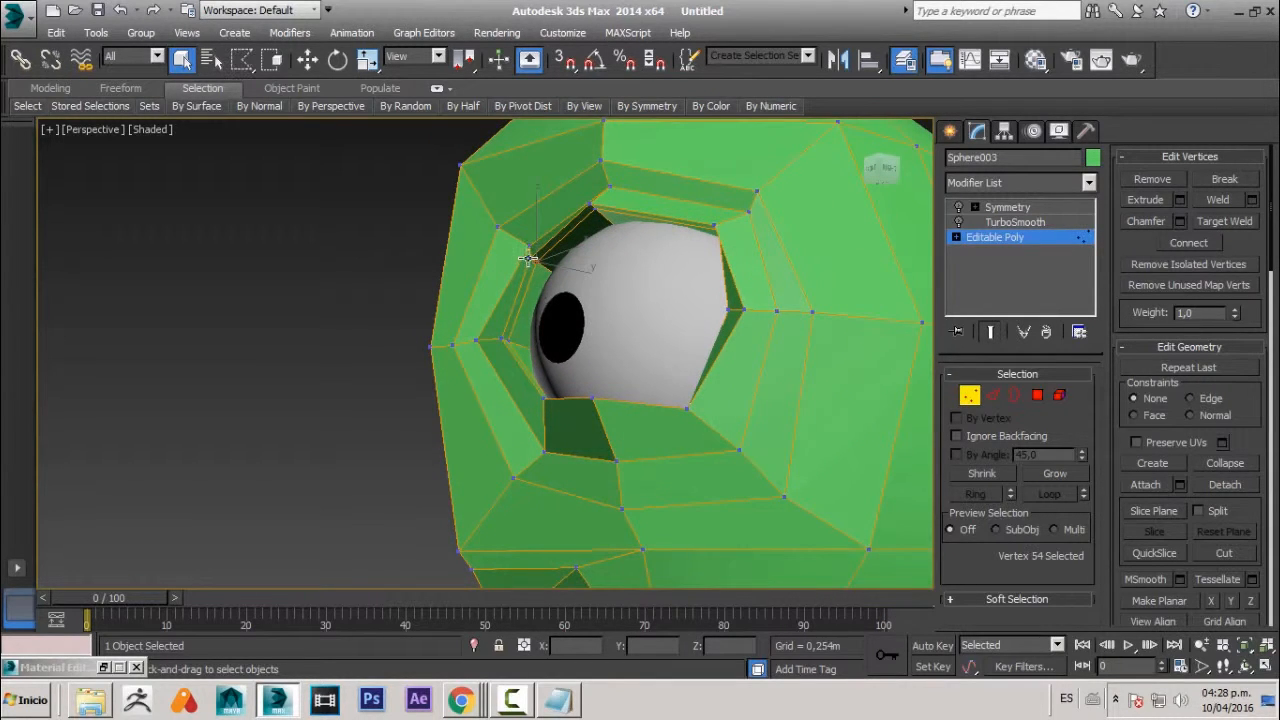
ctrl+click(592, 207)
alt+middle_drag(600, 234, 696, 349)
alt+middle_drag(631, 268, 580, 240)
key(w)
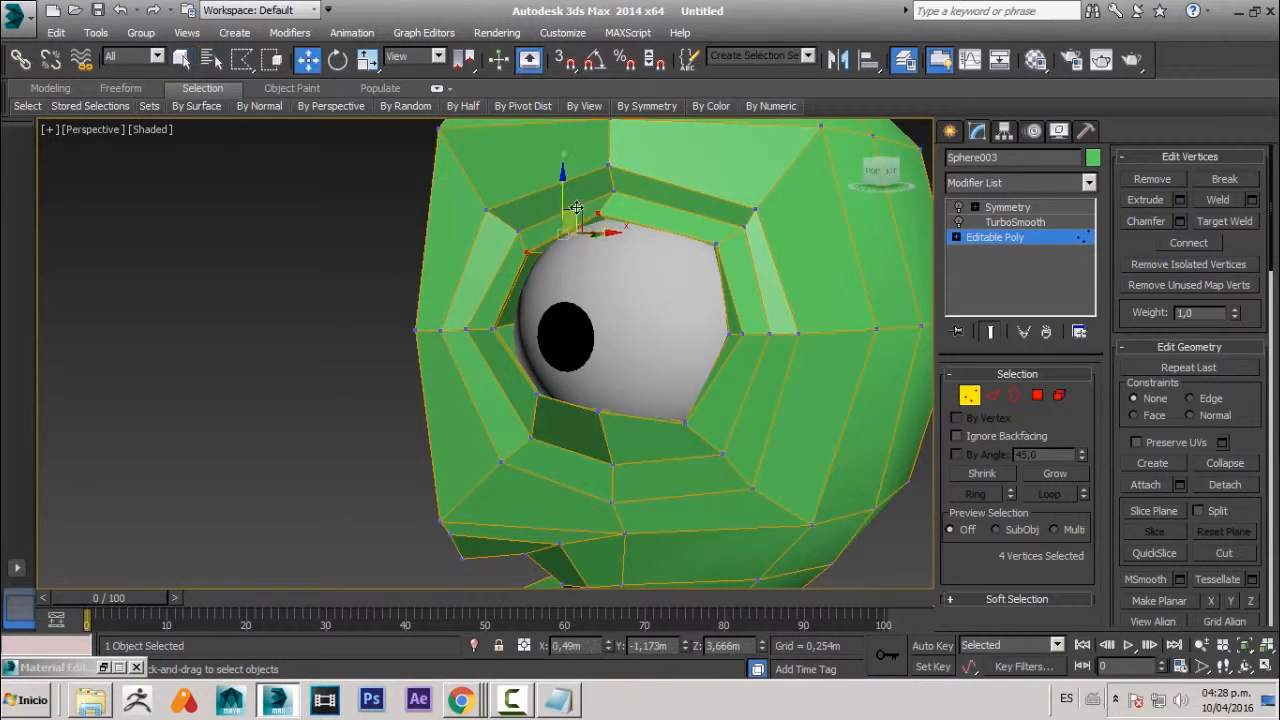
drag(562, 215, 560, 305)
alt+middle_drag(560, 309, 520, 331)
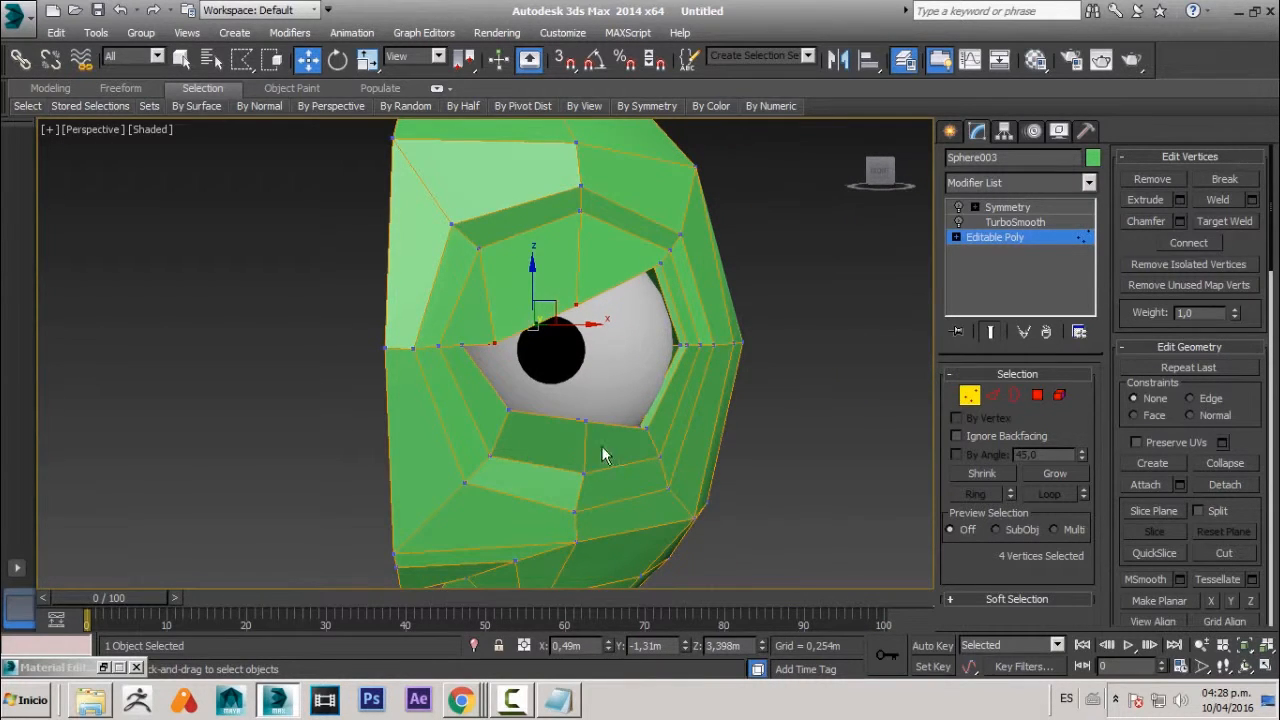
alt+middle_drag(662, 492, 740, 600)
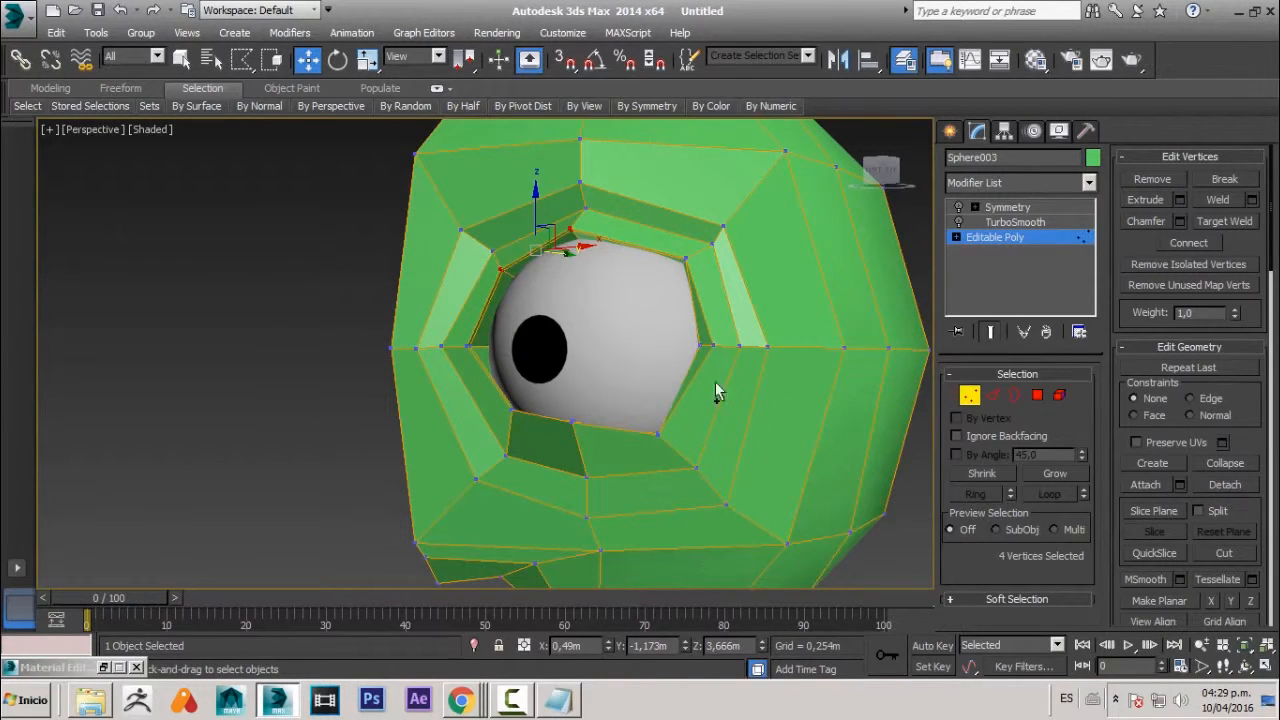
- Clear the vertex selection, turn the Symmetry modifier's display back on and delete the TurboSmooth modifier
alt+middle_drag(716, 390, 857, 455)
click(857, 455)
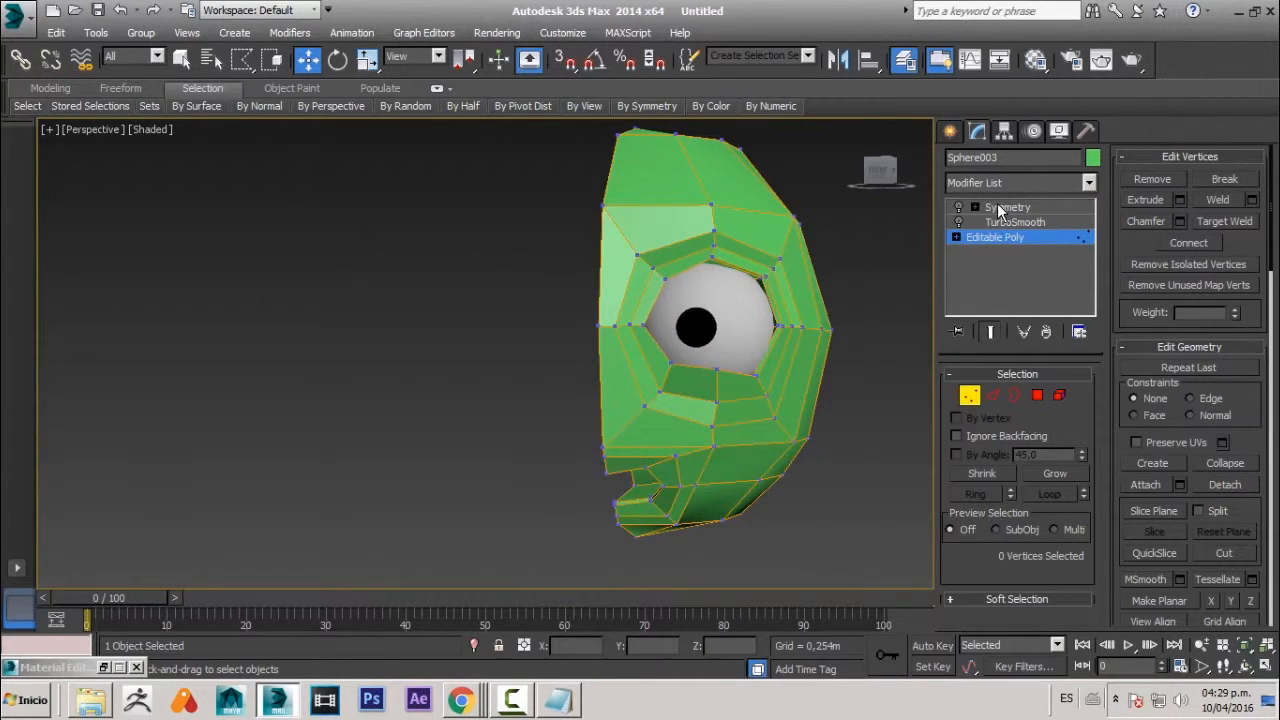
click(958, 207)
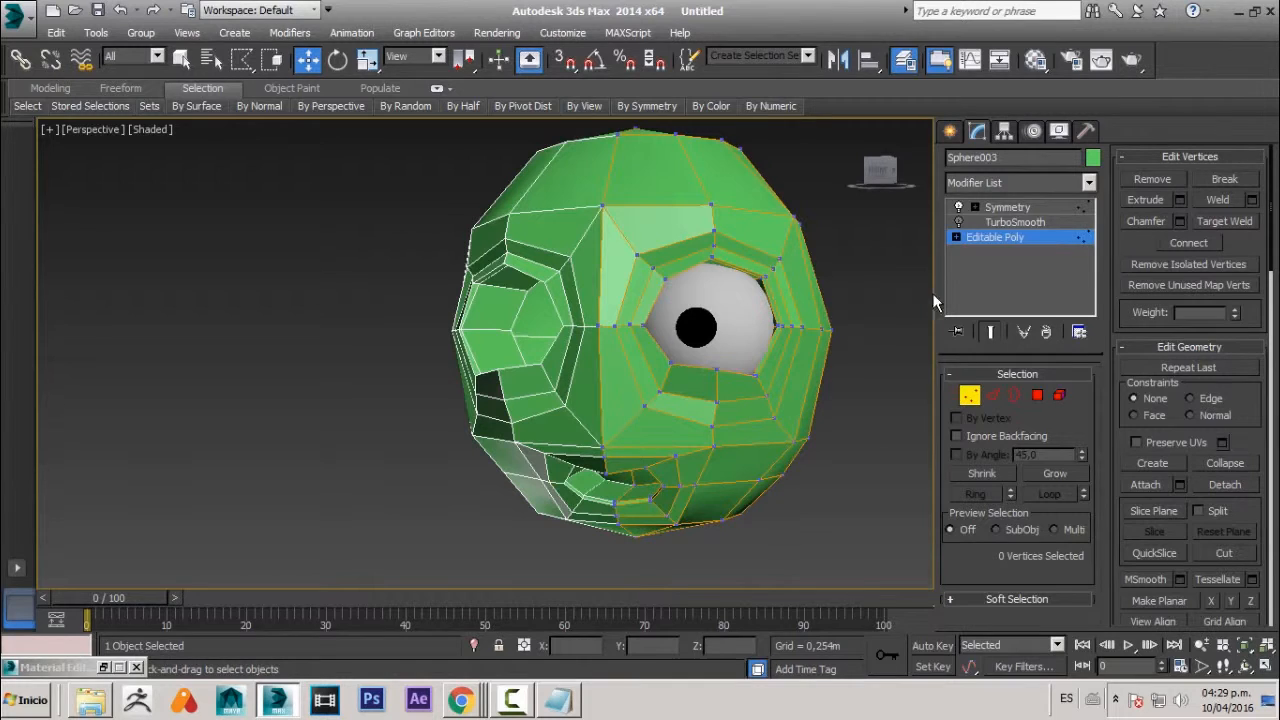
click(1010, 224)
click(1047, 332)
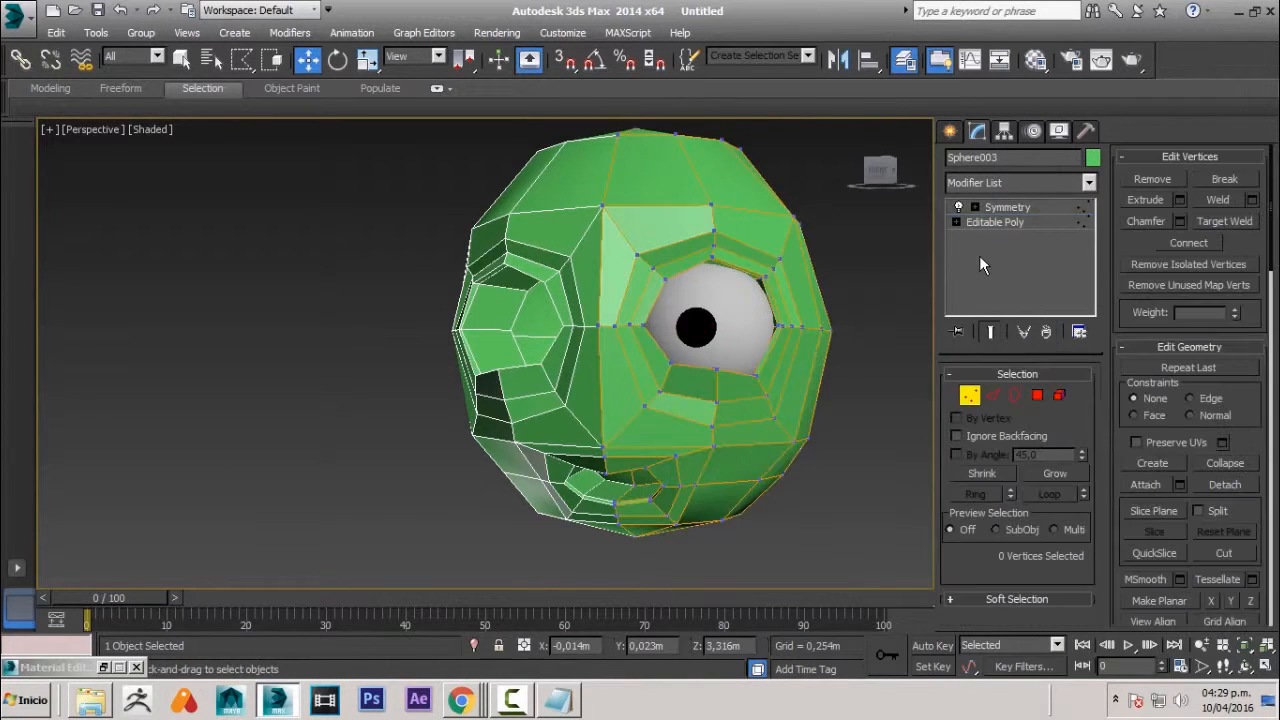
- Collapse the head's entire modifier stack into an Editable Poly
right_click(979, 254)
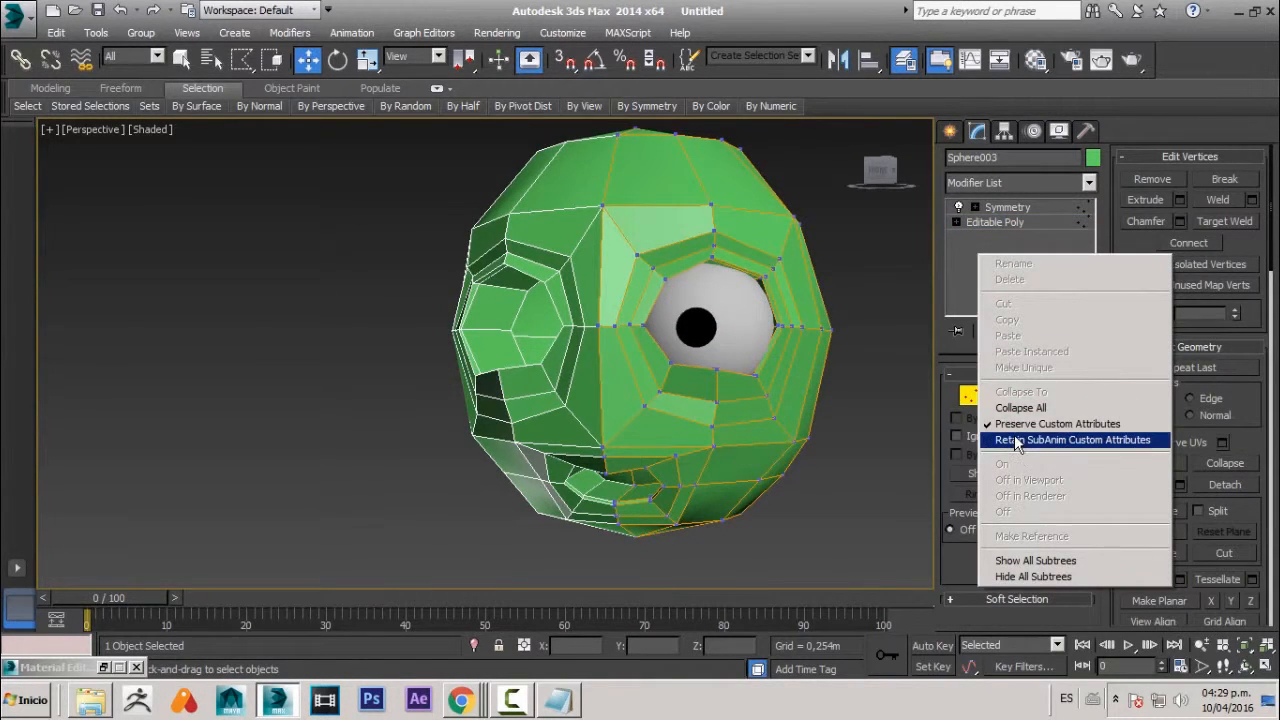
click(1020, 408)
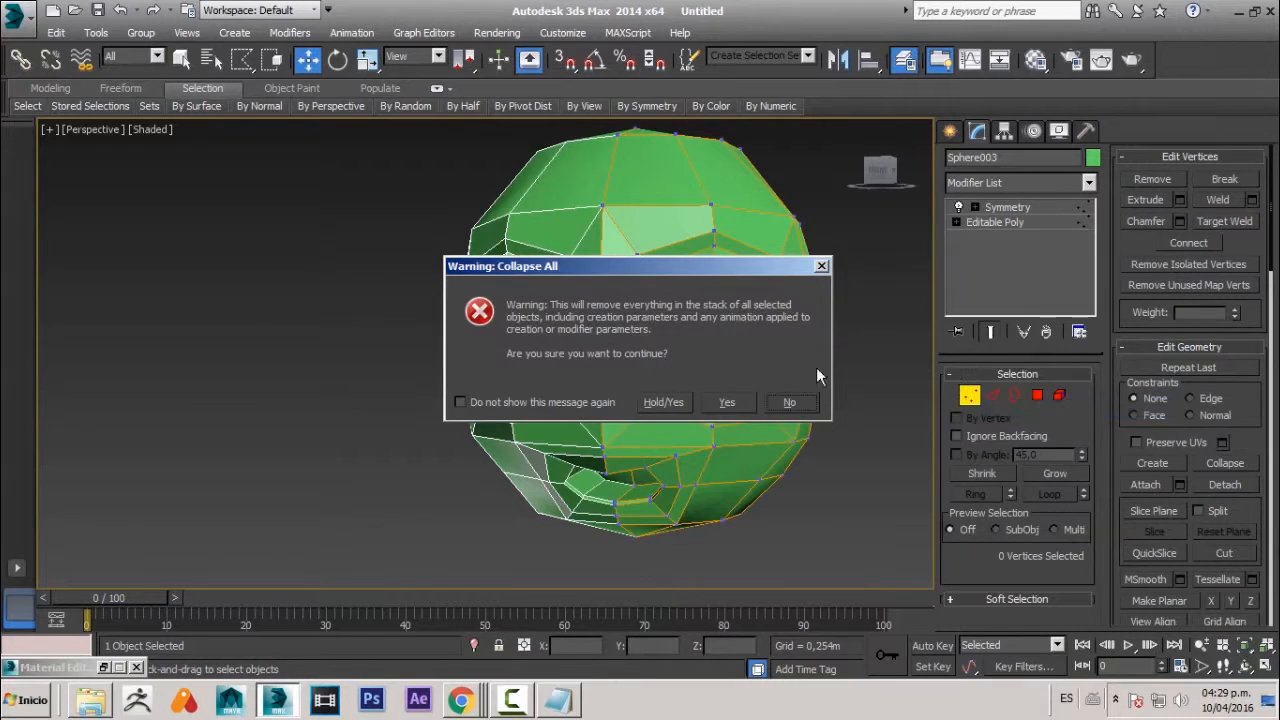
click(740, 403)
click(866, 385)
- Delete the twelve triangular polygons that meet at the pole on the underside of the head
ctrl+alt+middle_drag(756, 352, 729, 331)
click(746, 426)
middle_drag(700, 460, 795, 411)
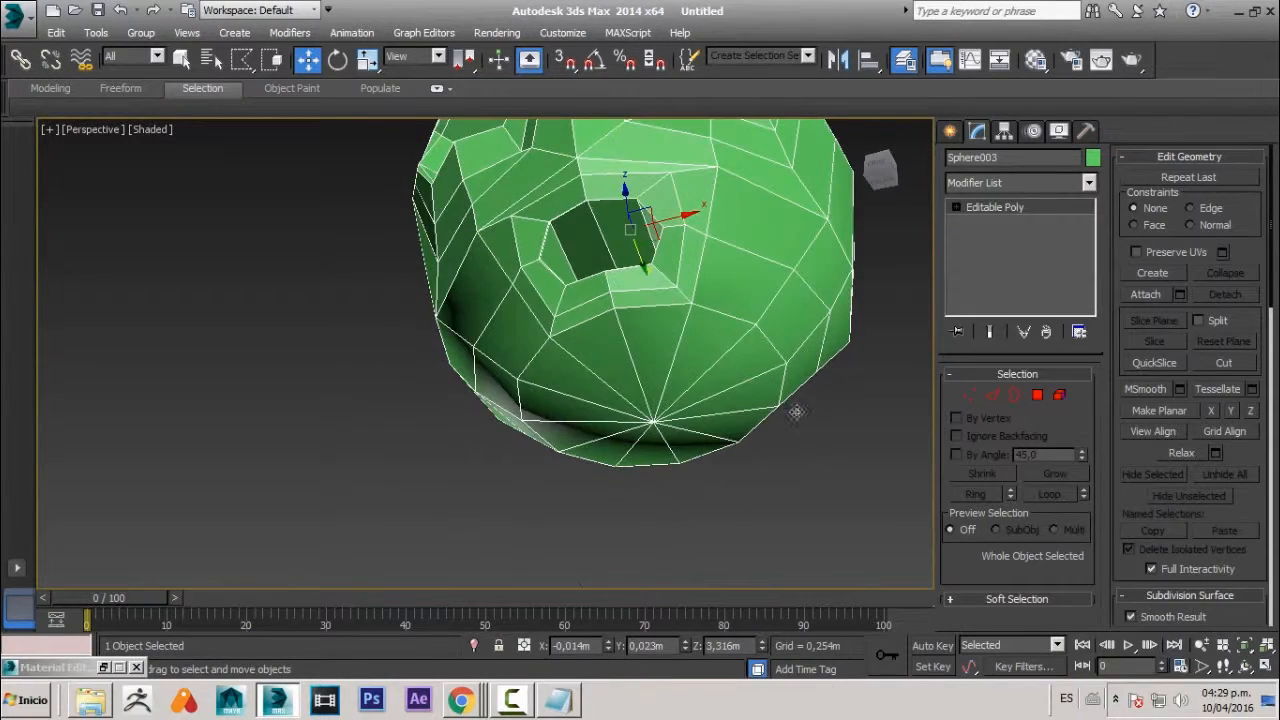
click(1037, 395)
click(714, 349)
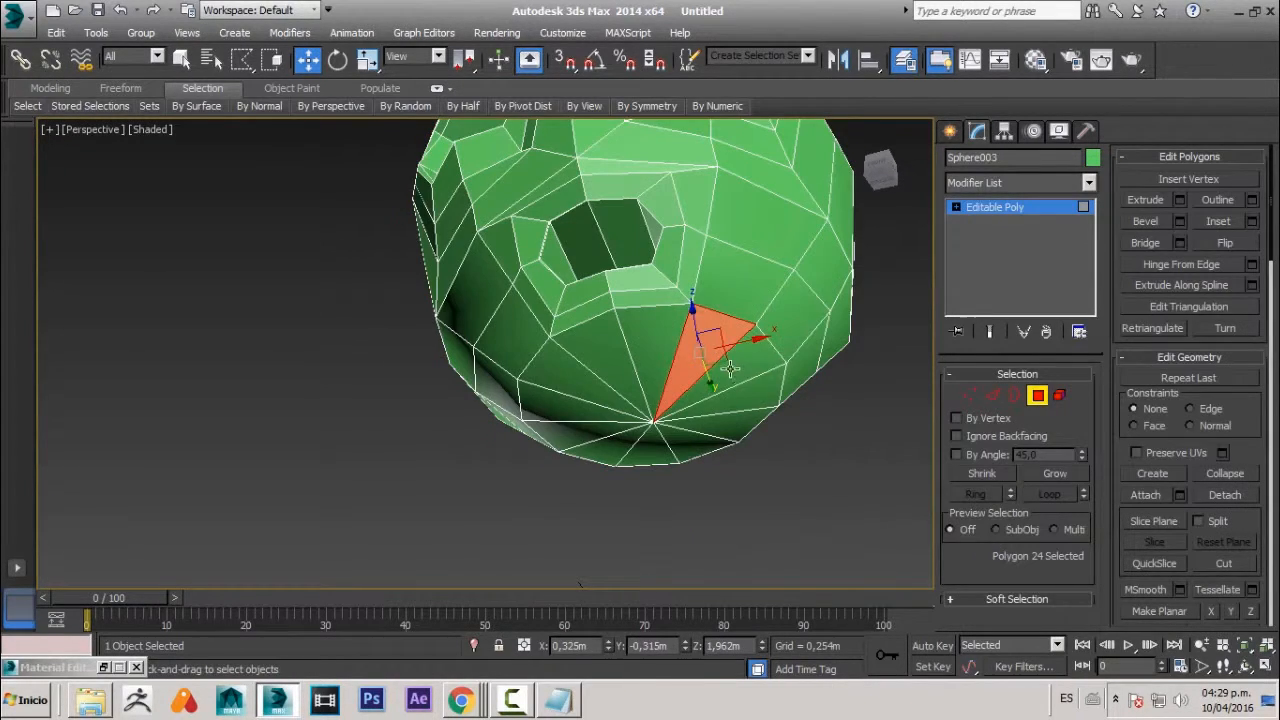
ctrl+click(765, 367)
ctrl+click(765, 398)
ctrl+click(745, 427)
ctrl+click(693, 450)
ctrl+click(622, 450)
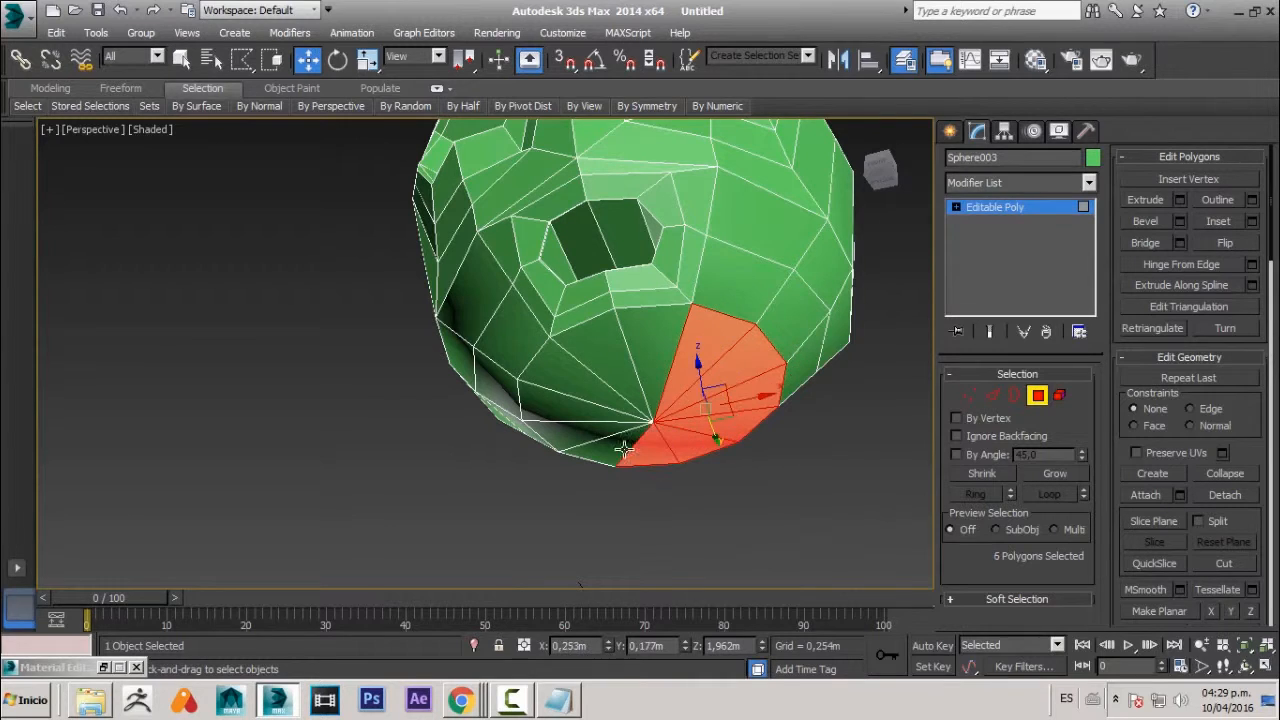
ctrl+click(600, 447)
ctrl+click(566, 430)
ctrl+click(572, 400)
ctrl+click(576, 366)
ctrl+click(615, 336)
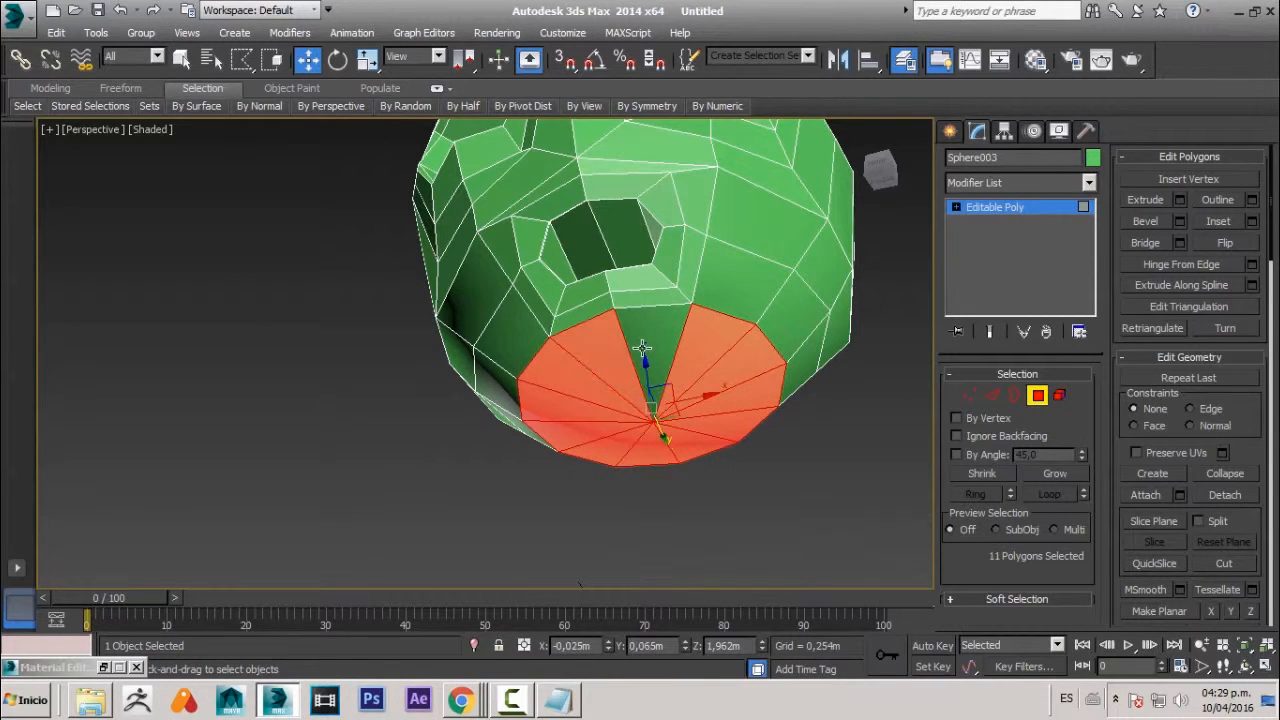
ctrl+click(643, 347)
alt+middle_drag(643, 347, 960, 385)
click(697, 428)
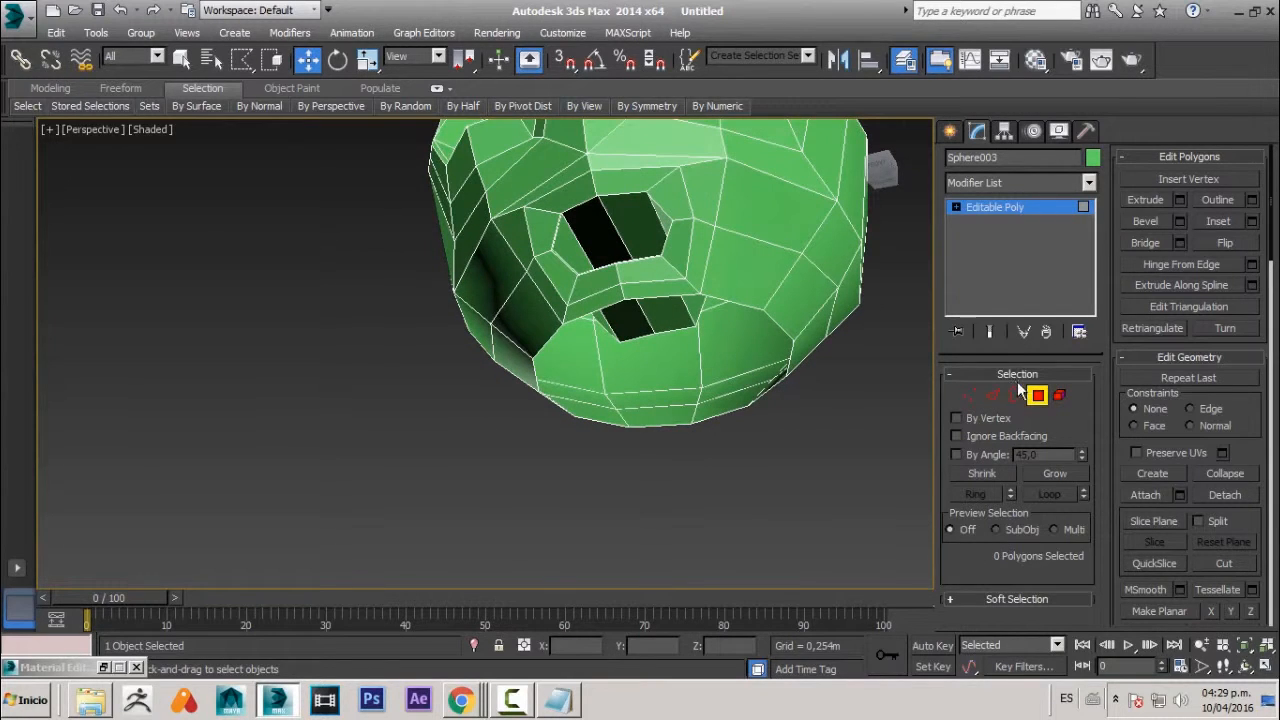
- Select the border of the opening under the head and extrude it a short distance downward
key(3)
click(793, 372)
alt+middle_drag(796, 379, 849, 388)
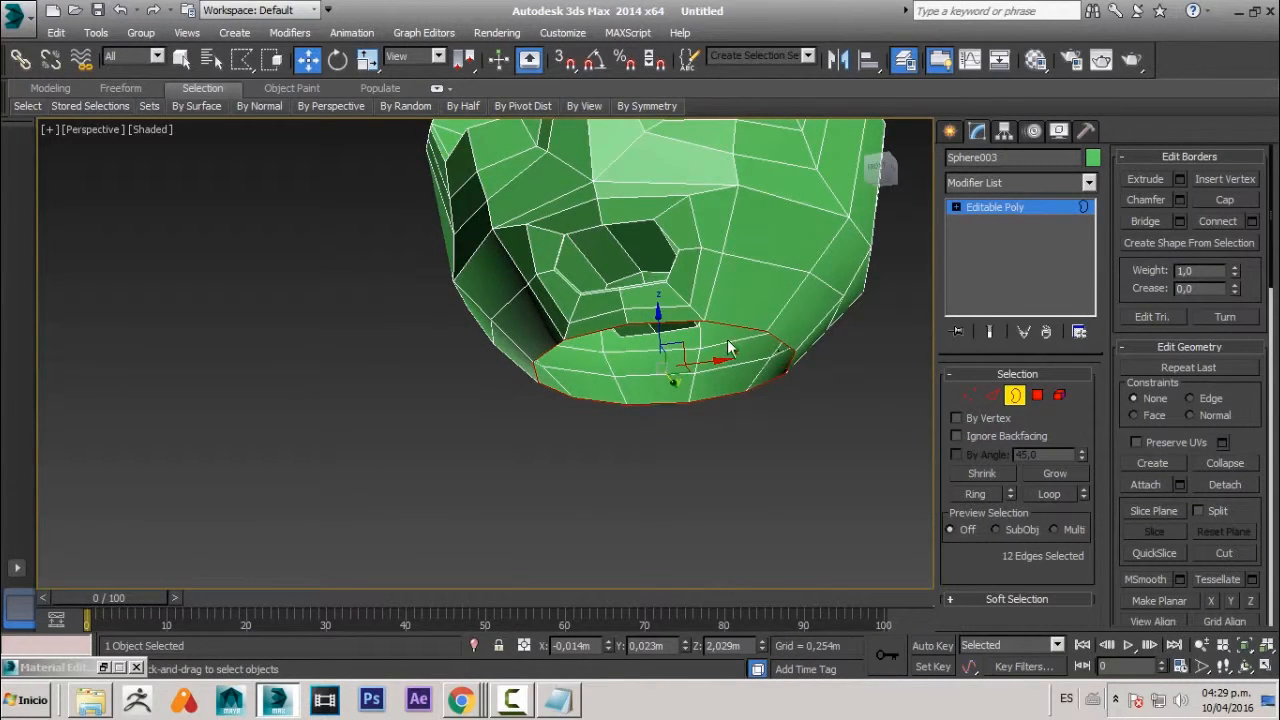
alt+middle_drag(651, 344, 643, 353)
shift+drag(662, 313, 663, 334)
- Scale the lower border inward and raise it slightly to follow the head's curve
key(r)
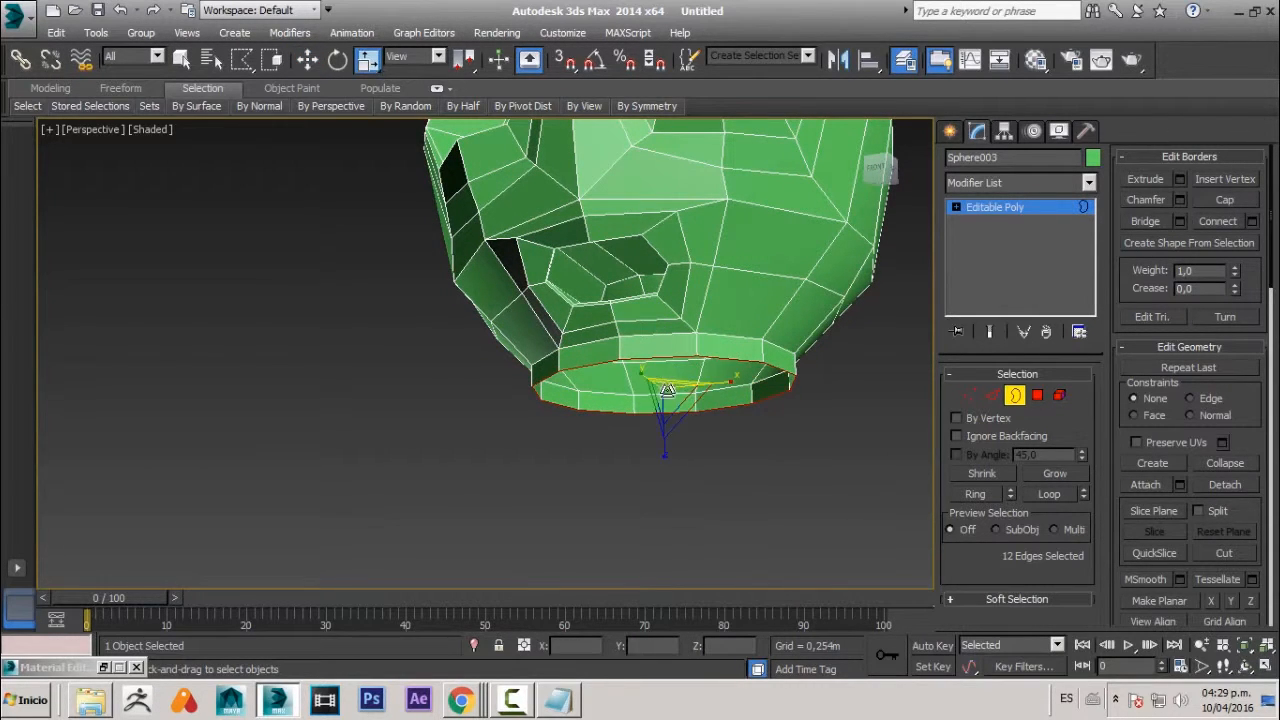
shift+drag(653, 393, 559, 419)
alt+middle_drag(559, 419, 640, 380)
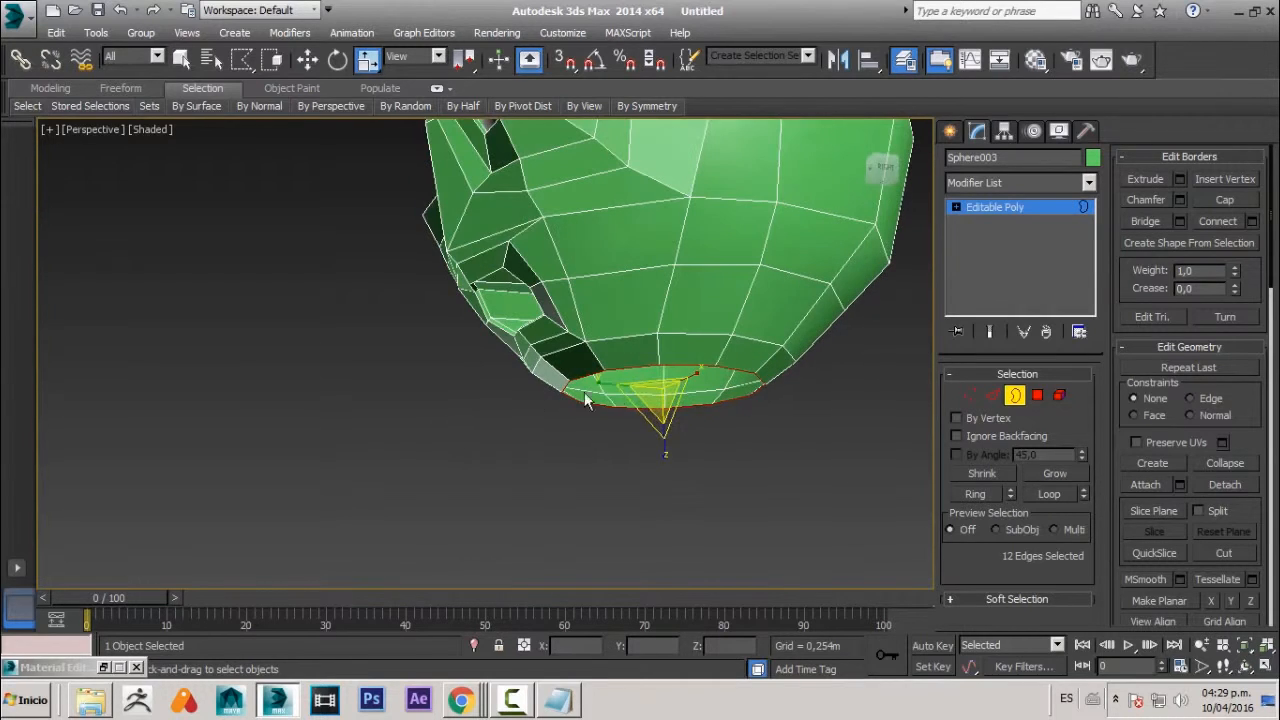
key(w)
drag(658, 332, 658, 325)
alt+middle_drag(658, 325, 654, 390)
- Extrude the border inward at 44% scale and lower the new edge ring to Z 1.835 m
key(r)
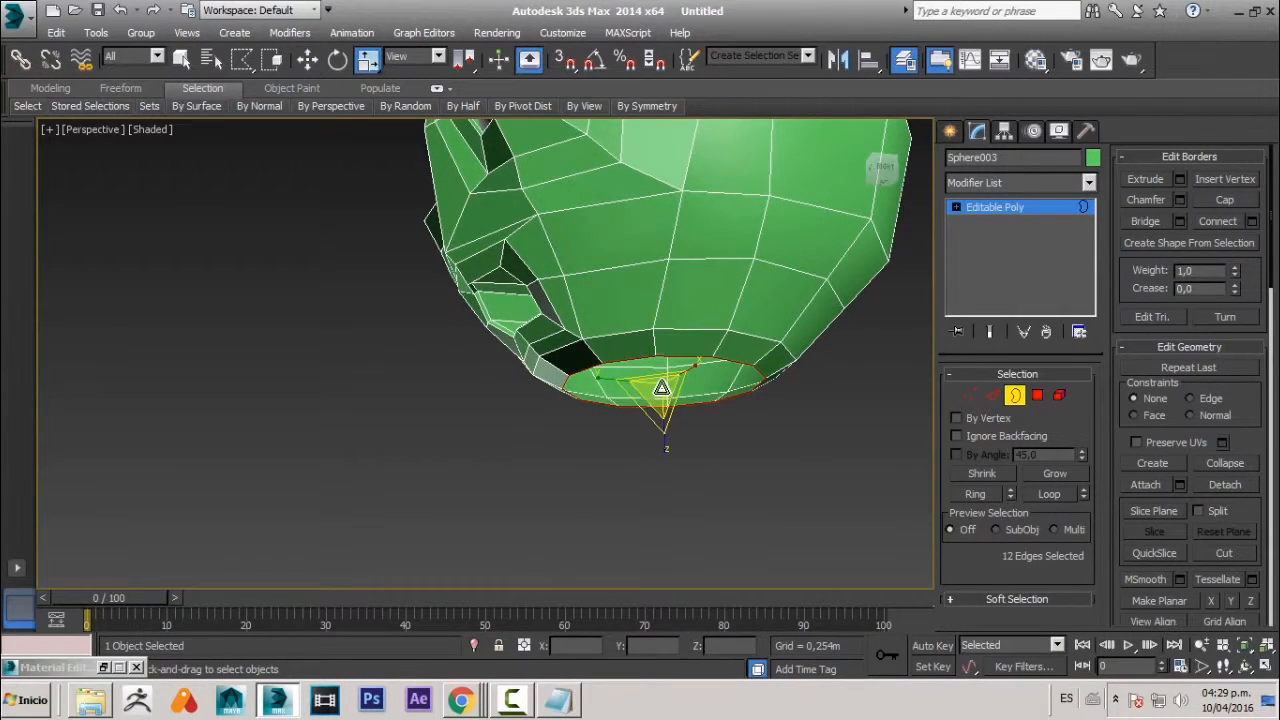
shift+drag(662, 392, 520, 491)
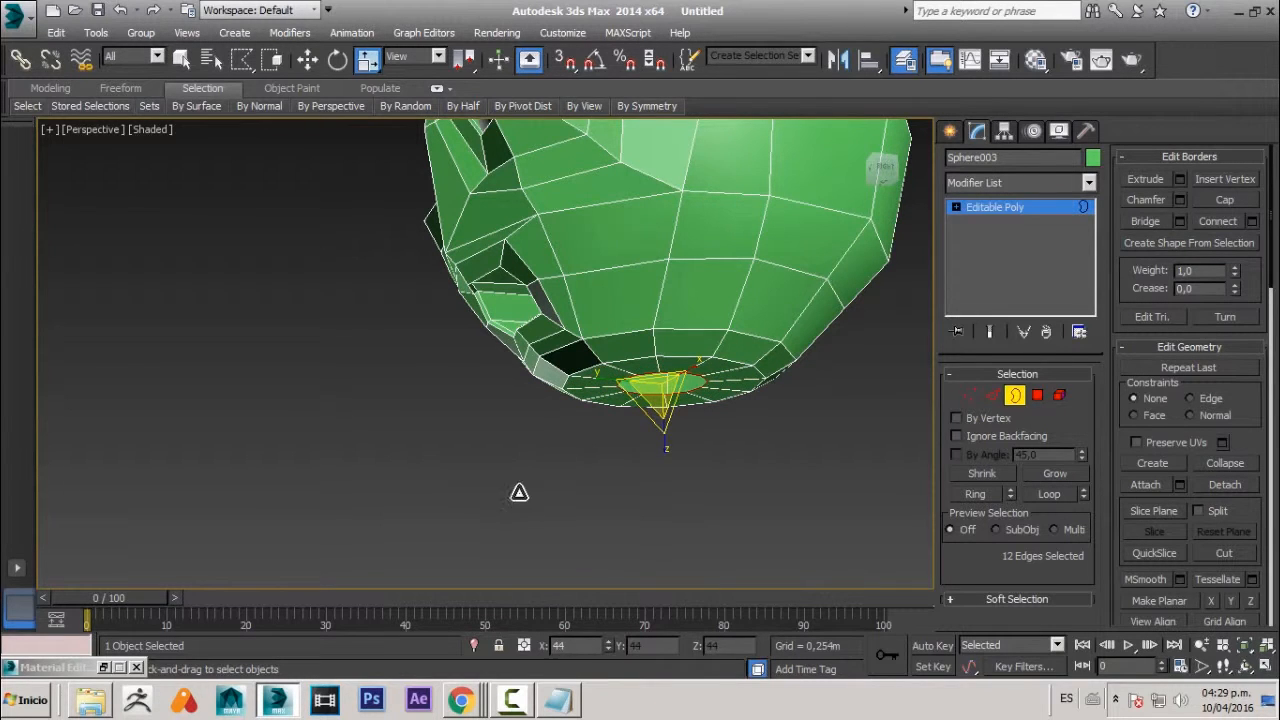
key(w)
drag(659, 336, 659, 354)
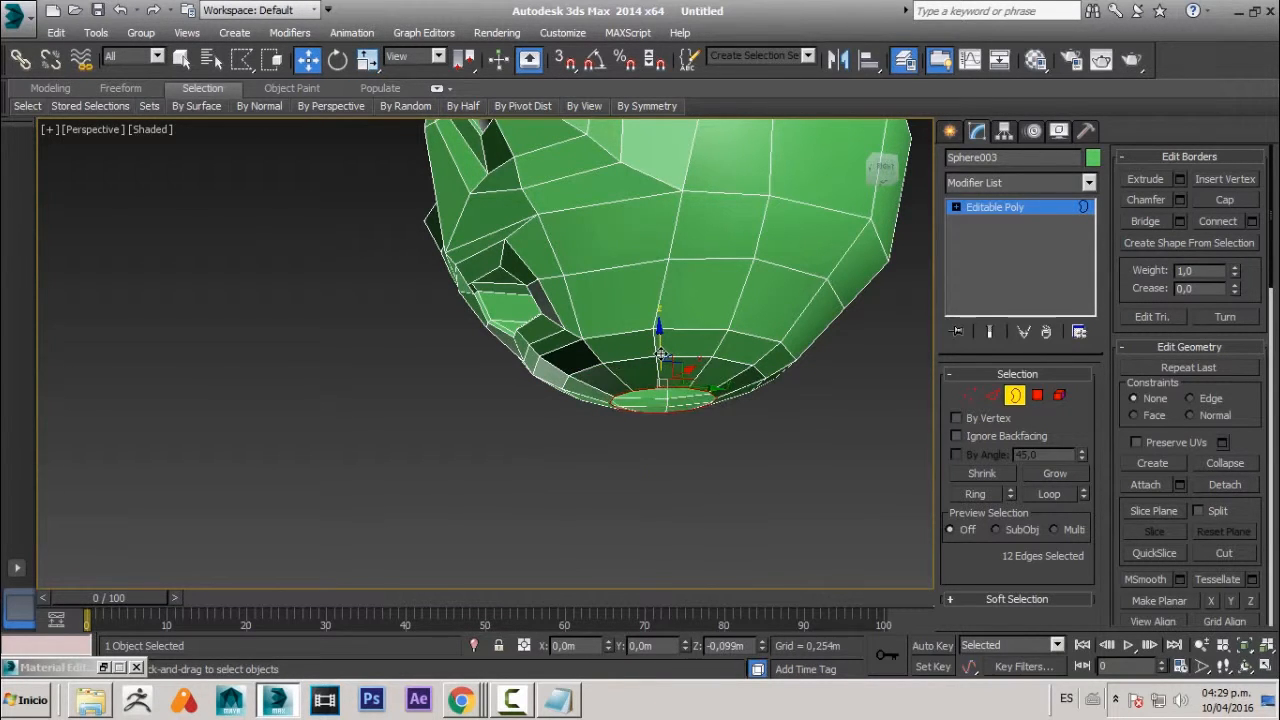
alt+middle_drag(659, 354, 657, 414)
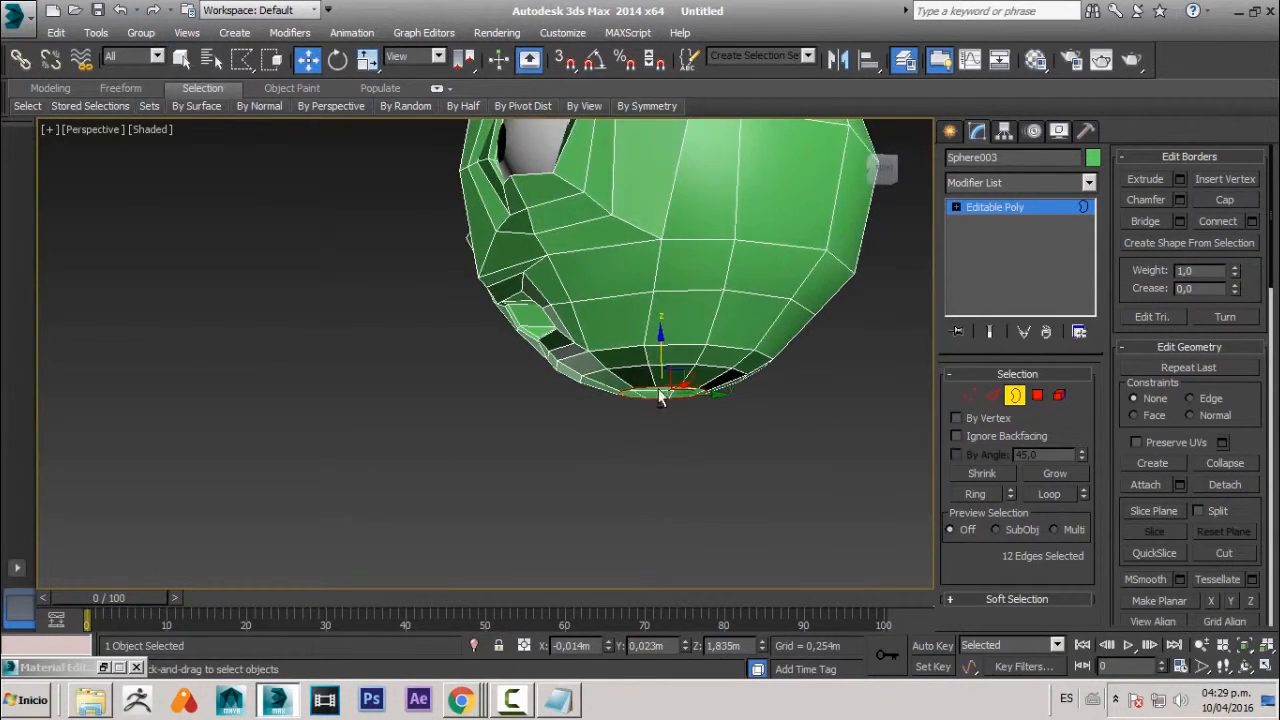
scroll(660, 397, up, 3)
- Add another smaller edge ring inside the bottom opening and lower it to Z 1.79 m
key(r)
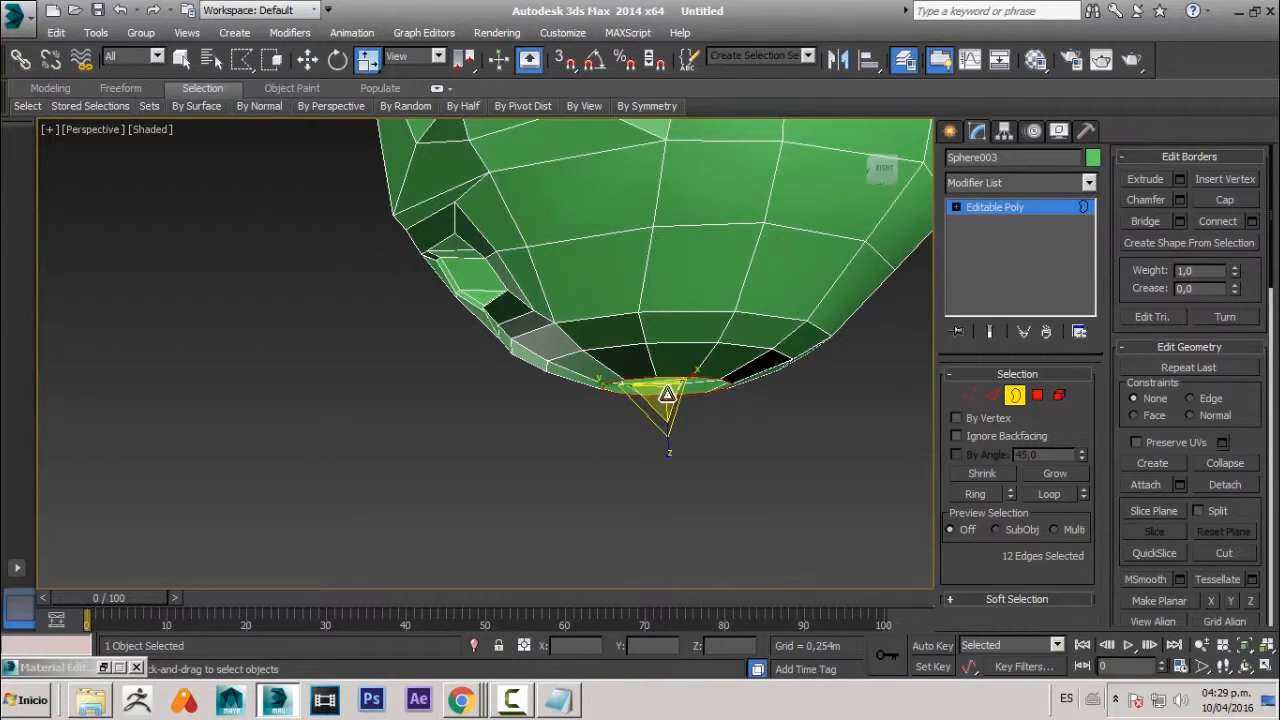
shift+drag(668, 397, 571, 472)
key(w)
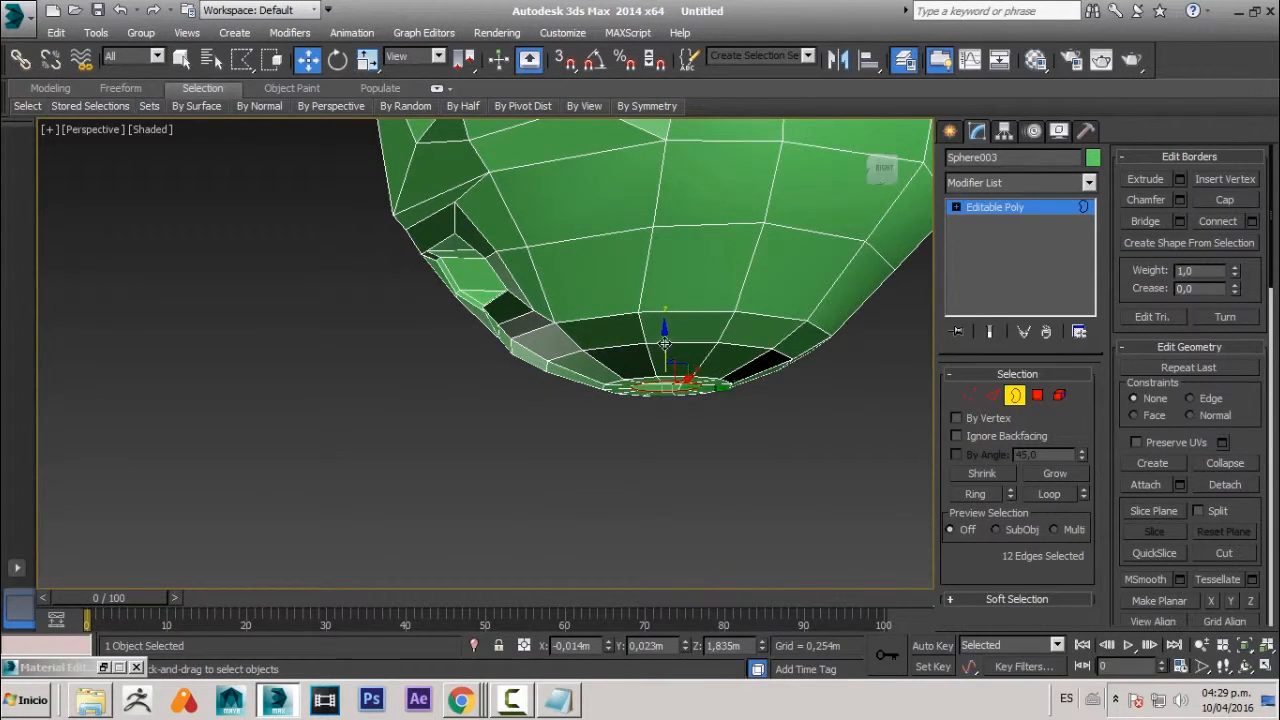
- Extrude the small bottom border straight down to Z -3.577 m as a long thin neck
scroll(659, 347, down, 5)
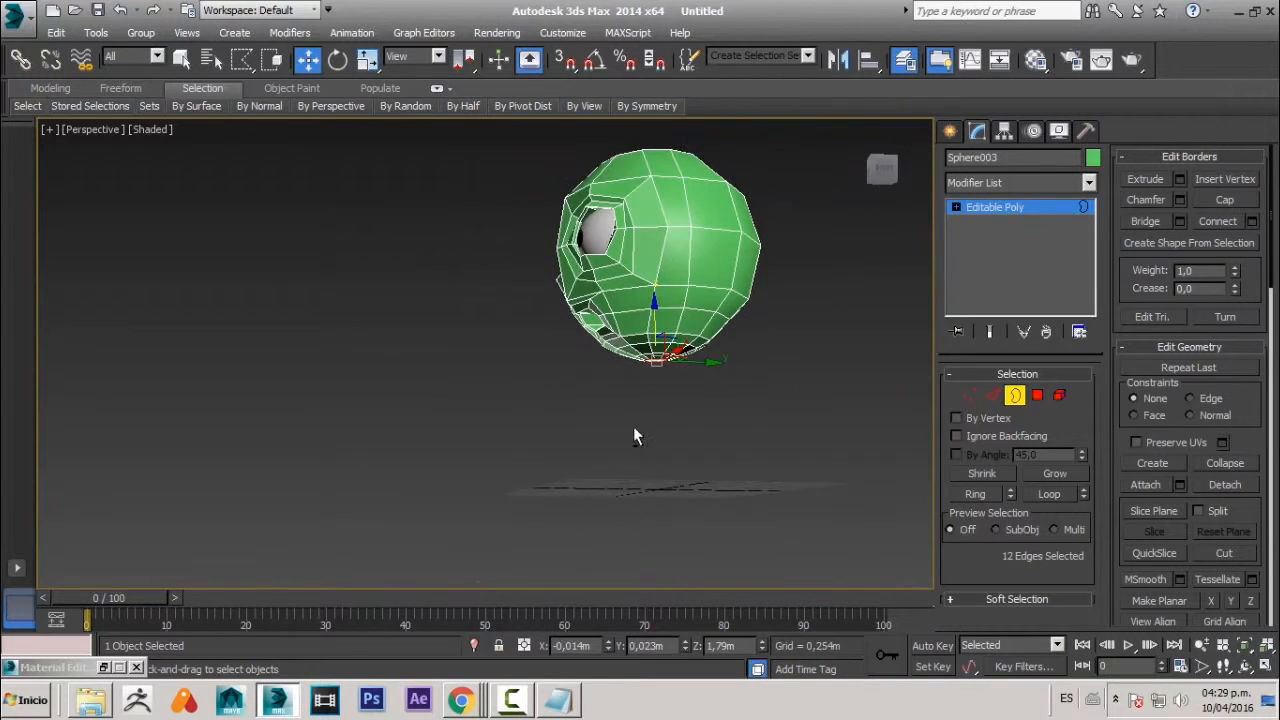
shift+drag(652, 313, 640, 640)
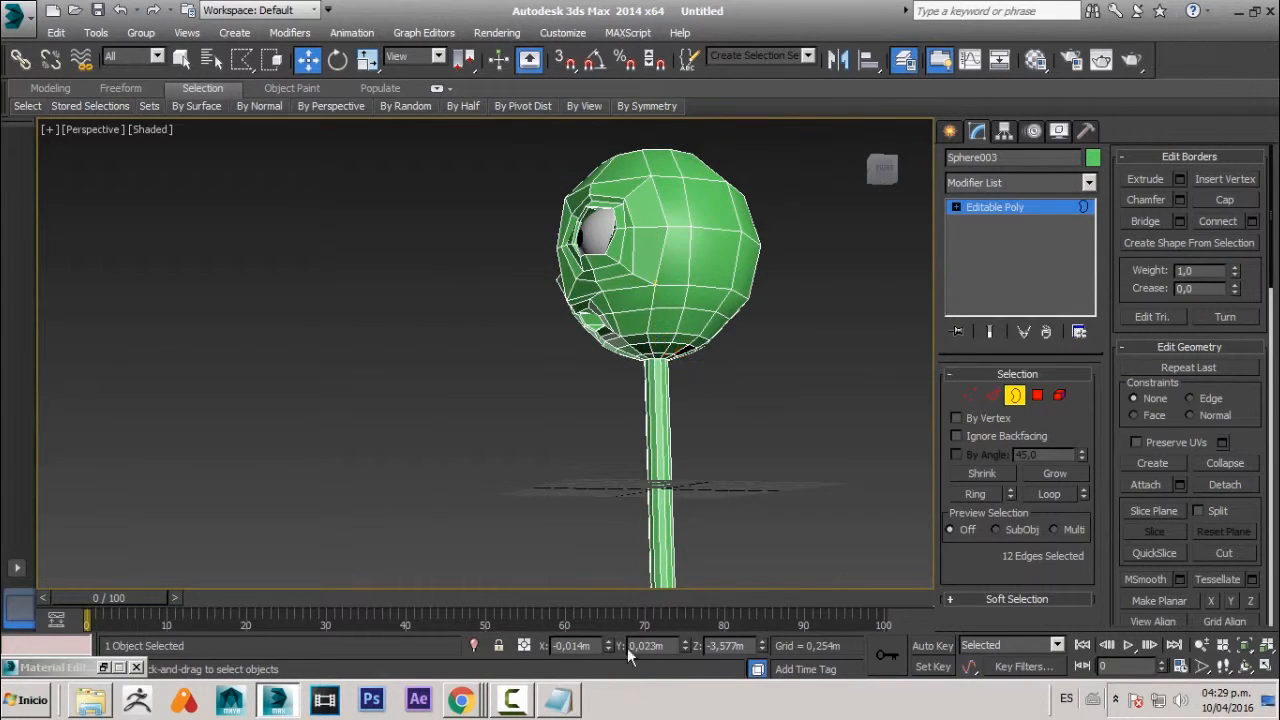
- Shorten the long neck by raising its bottom border to Z -3.044 m
alt+middle_drag(640, 575, 583, 560)
drag(603, 531, 589, 501)
alt+middle_drag(659, 439, 616, 396)
middle_drag(616, 396, 606, 259)
scroll(566, 382, up, 3)
middle_drag(566, 382, 569, 320)
scroll(570, 350, up, 5)
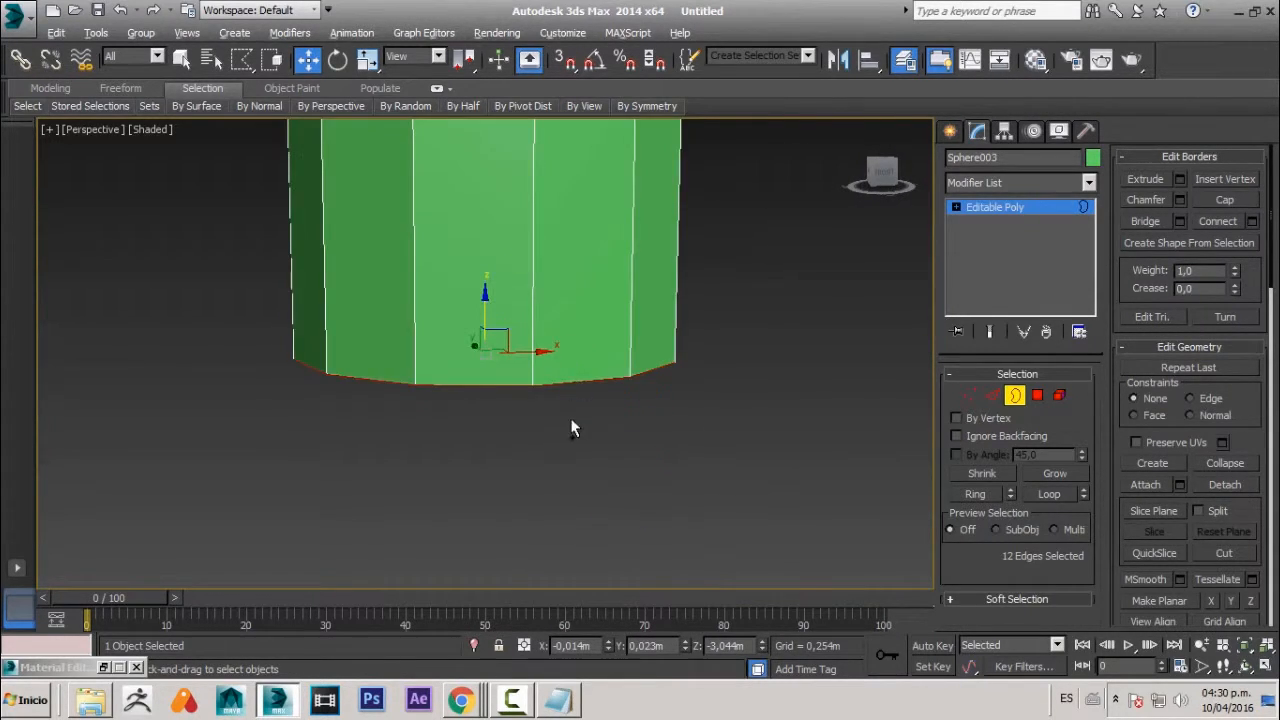
alt+middle_drag(571, 426, 568, 395)
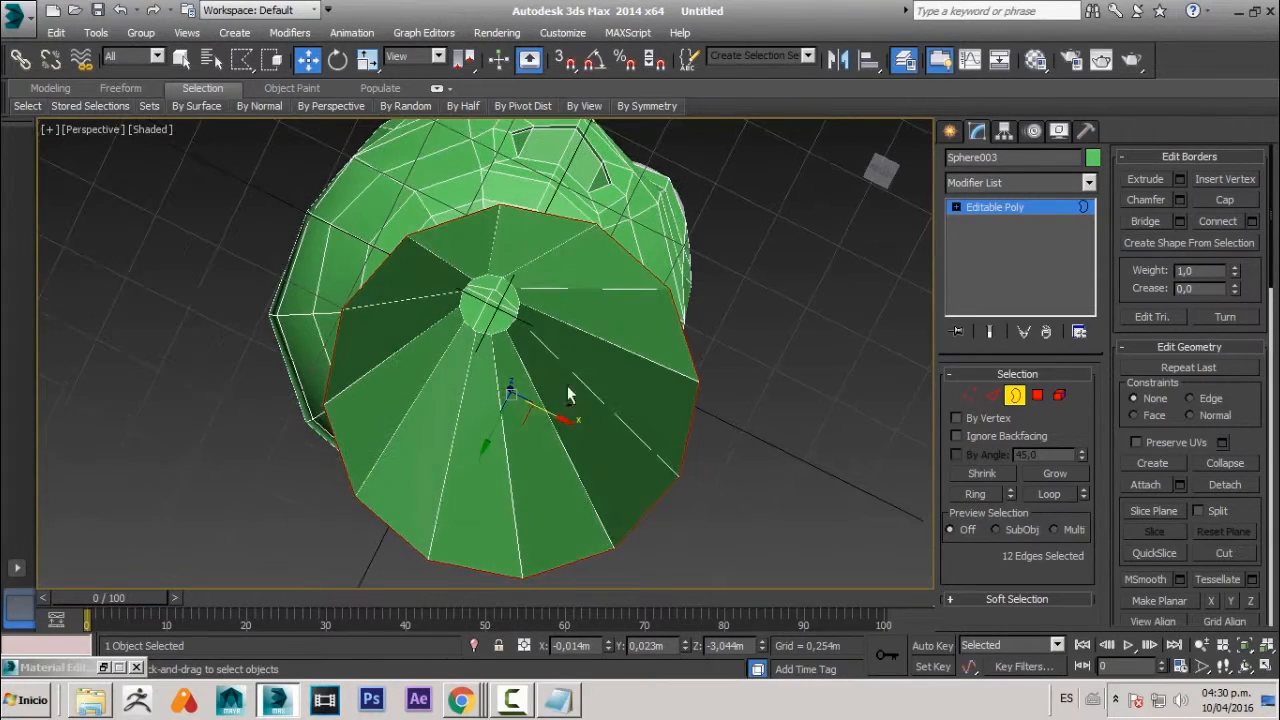
- Cap the open border at the bottom end of the neck
click(1214, 201)
alt+middle_drag(634, 370, 635, 262)
scroll(637, 290, down, 3)
alt+middle_drag(640, 324, 654, 166)
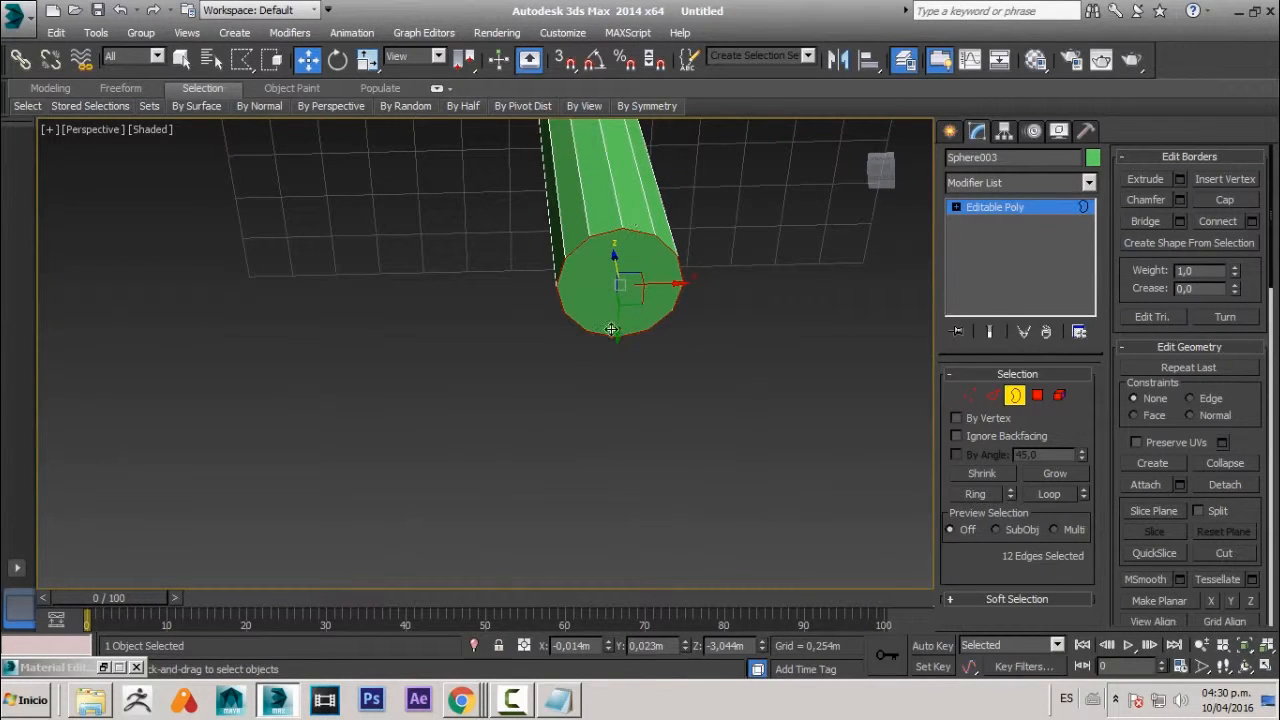
scroll(615, 209, up, 5)
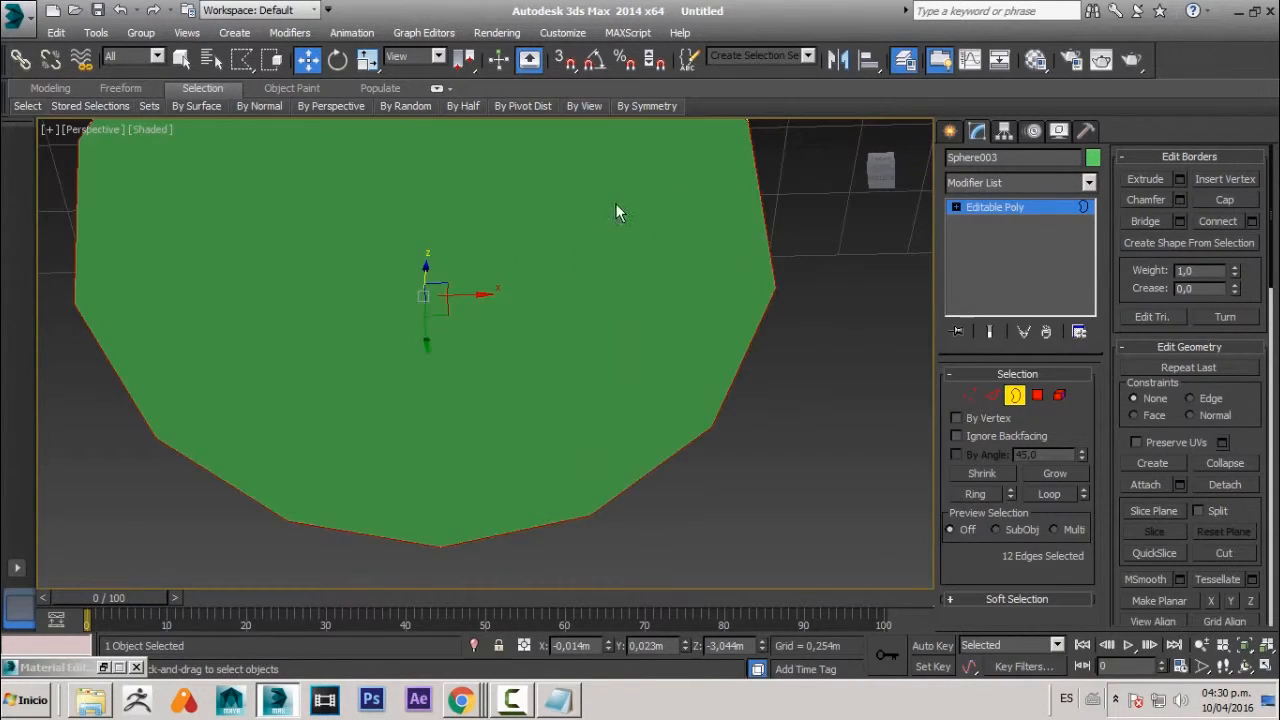
scroll(598, 193, down, 4)
middle_drag(539, 256, 544, 290)
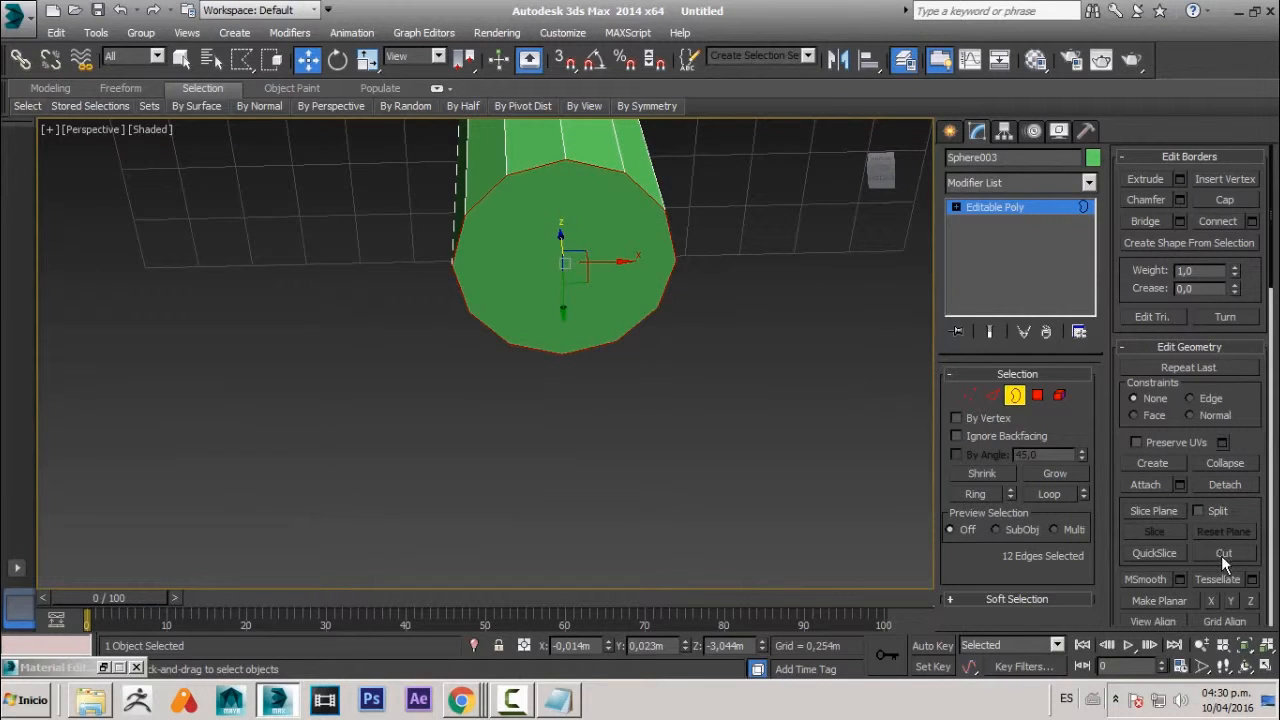
- Clear the border selection, leave border editing and deselect the head mesh
click(757, 197)
scroll(628, 201, down, 4)
middle_drag(634, 201, 604, 426)
middle_drag(577, 220, 563, 686)
middle_drag(550, 172, 521, 602)
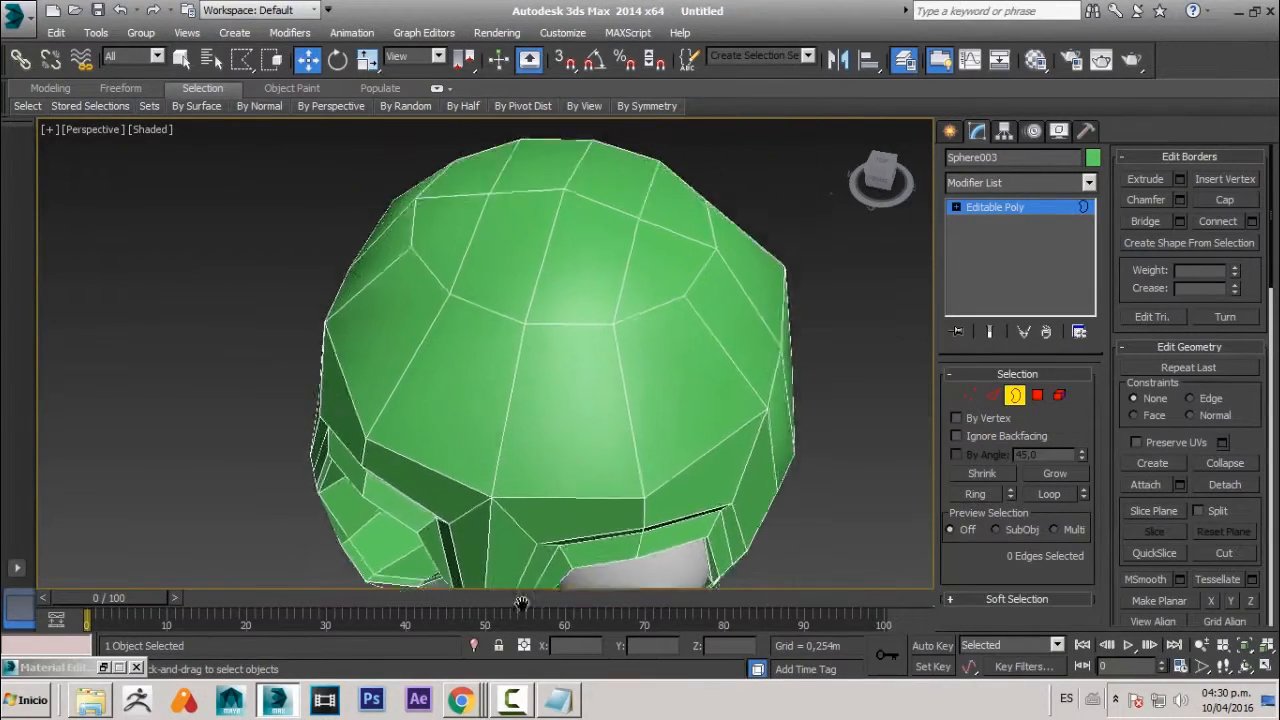
alt+middle_drag(643, 243, 690, 400)
scroll(694, 307, down, 3)
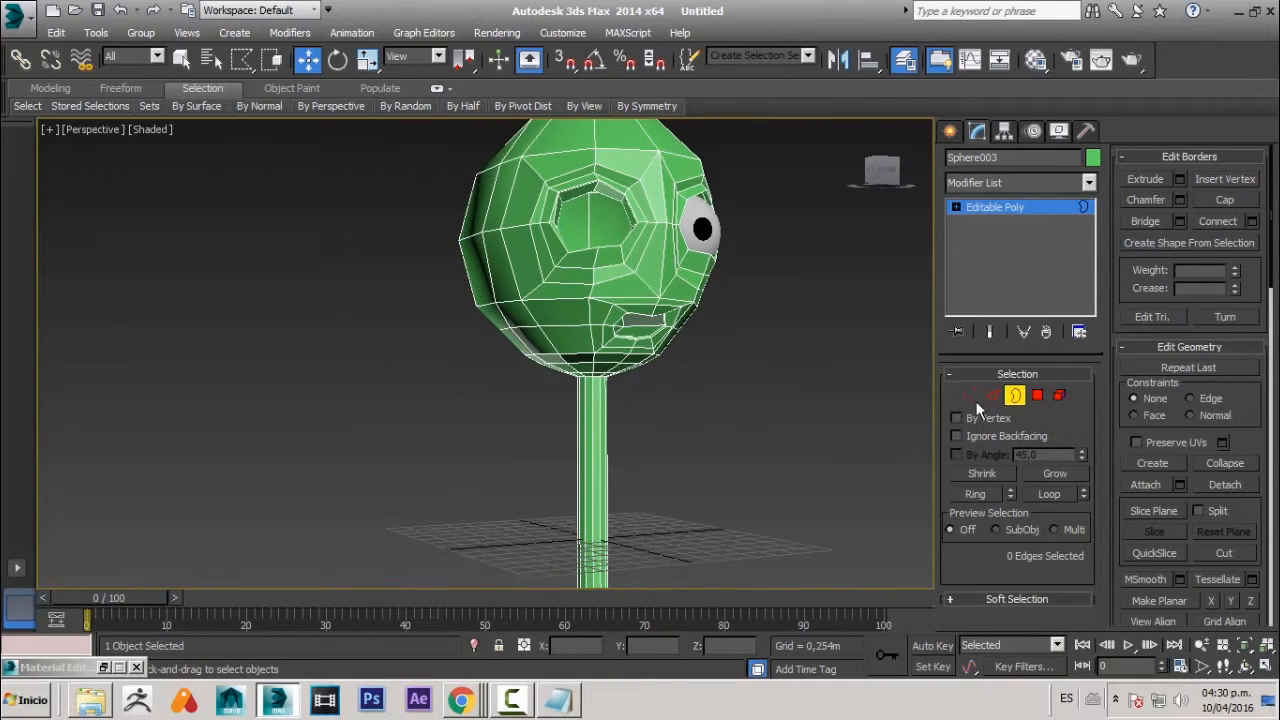
click(1014, 394)
click(796, 364)
scroll(790, 360, down, 2)
alt+middle_drag(725, 459, 618, 455)
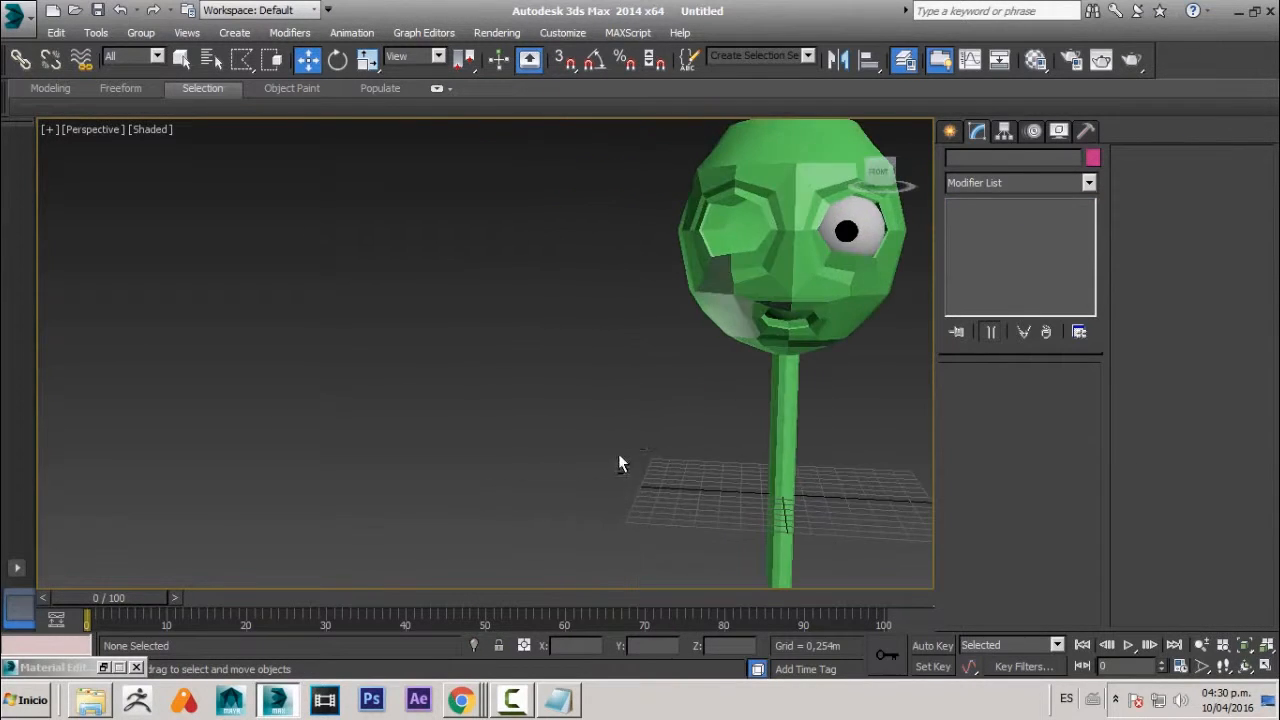
scroll(717, 385, down, 3)
- Copy the eyeball across to the empty eye socket at X -0.603 m in the front view, as one independent copy
click(726, 316)
alt+middle_drag(727, 348, 531, 408)
scroll(686, 352, up, 1)
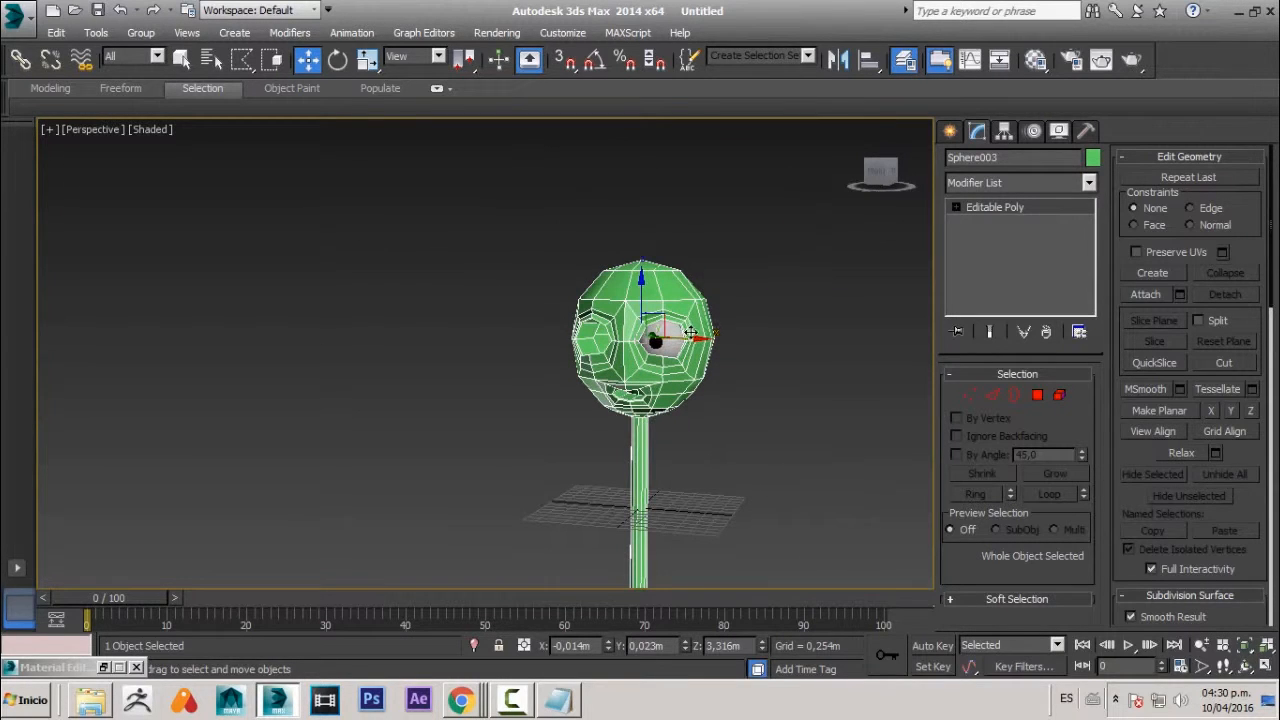
key(q)
click(660, 337)
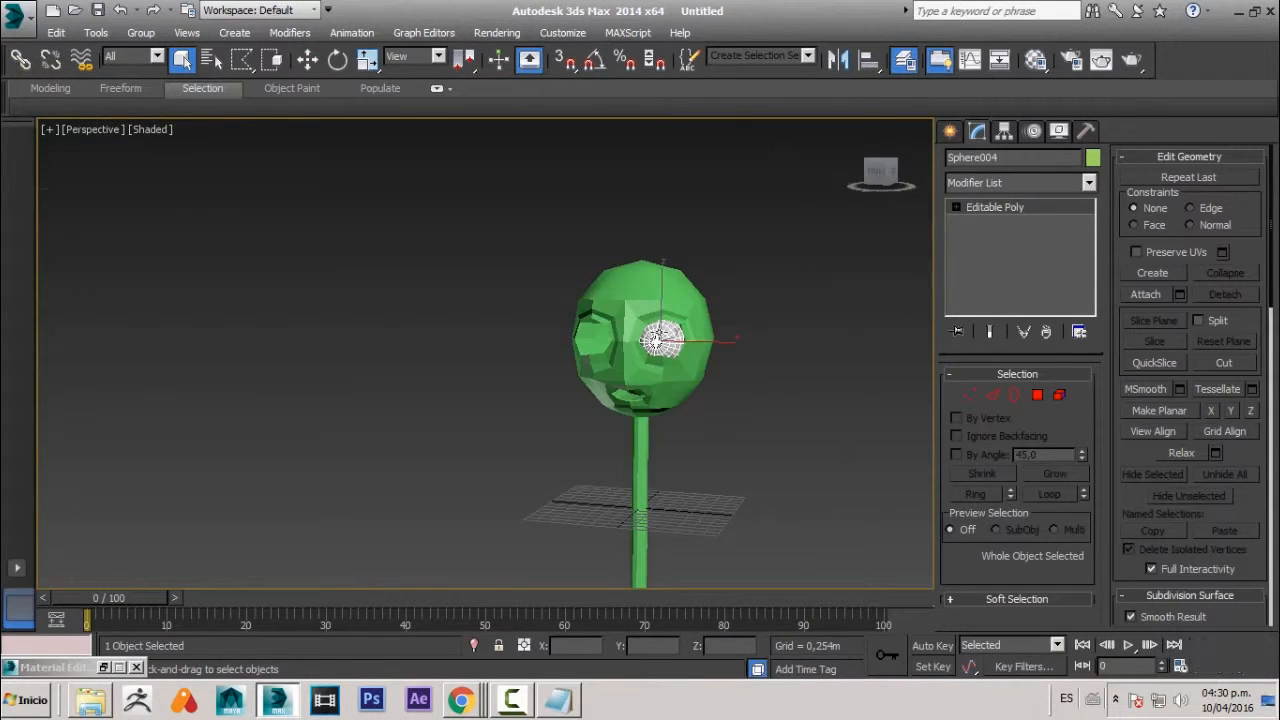
key(f)
scroll(643, 379, up, 5)
scroll(643, 379, down, 2)
key(w)
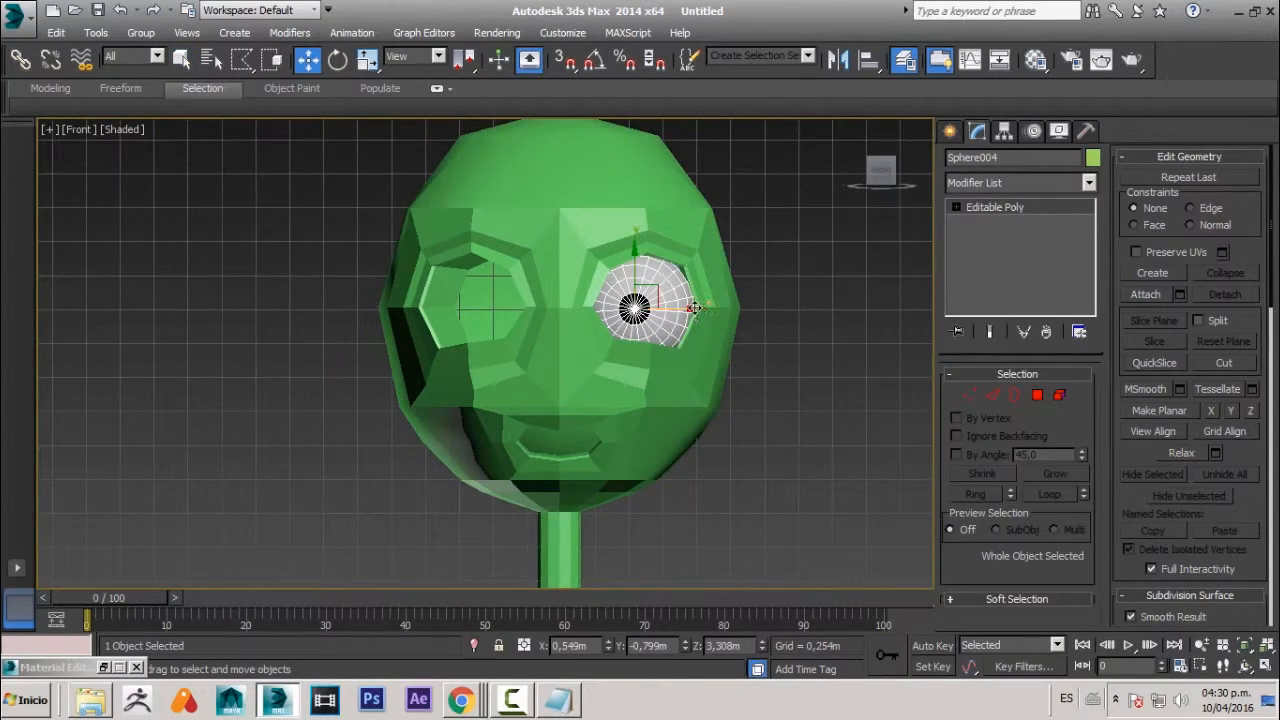
mouse_move(694, 308)
shift+mouse_down()
mouse_move(551, 309)
mouse_move(540, 333)
shift+mouse_up()
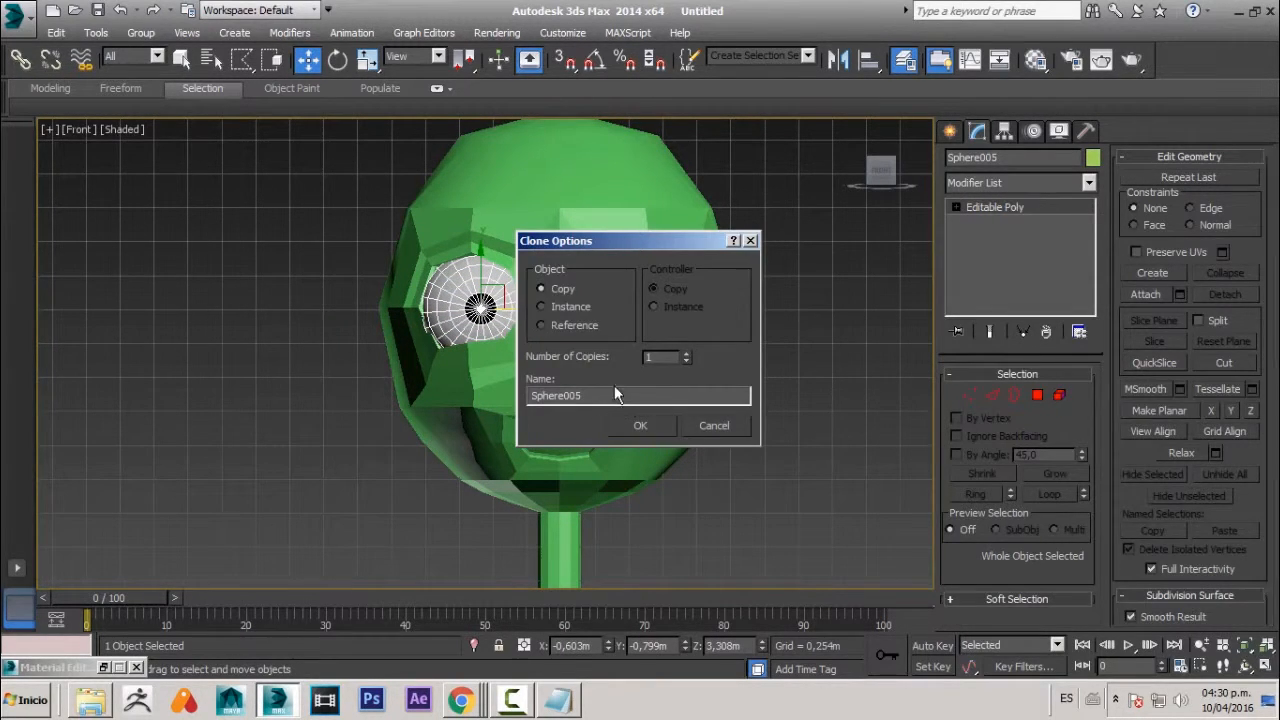
key(Return)
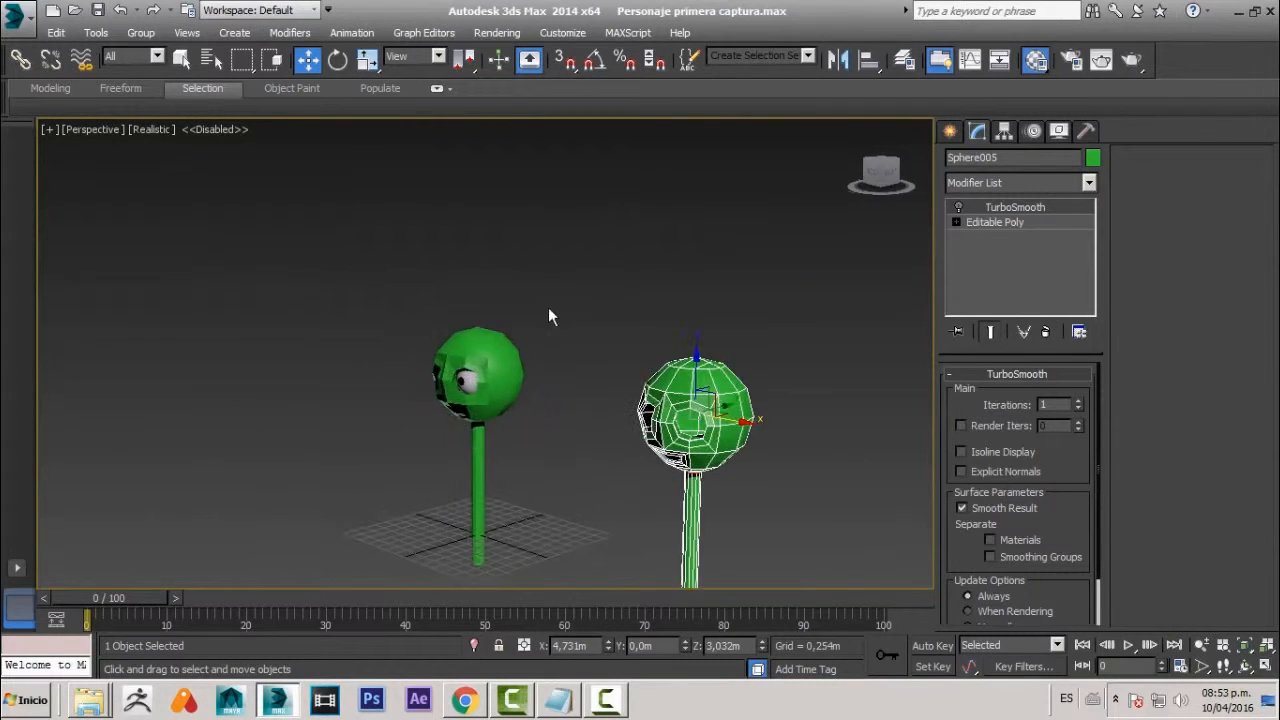
- Select the head with the eyeball and open its Editable Poly level beneath TurboSmooth for vertex editing
ctrl+alt+middle_drag(436, 387, 443, 614)
click(519, 417)
alt+middle_drag(512, 458, 619, 539)
scroll(624, 481, down, 3)
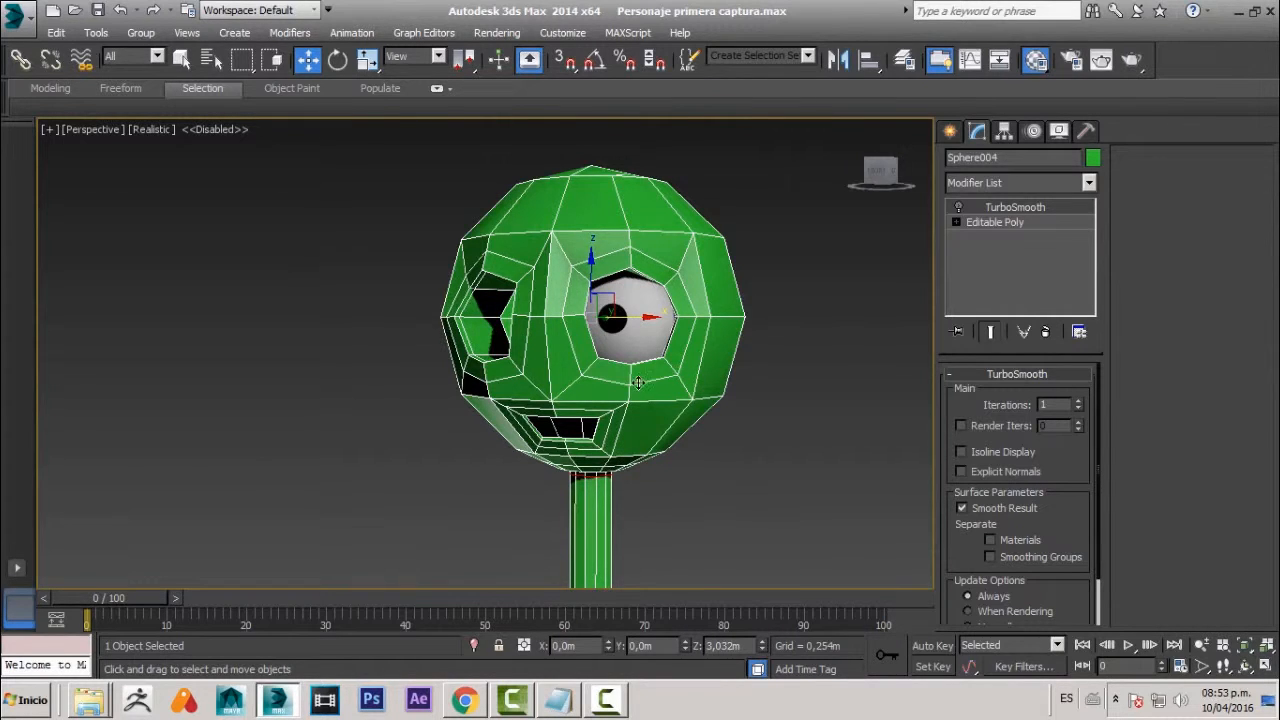
alt+middle_drag(637, 388, 605, 328)
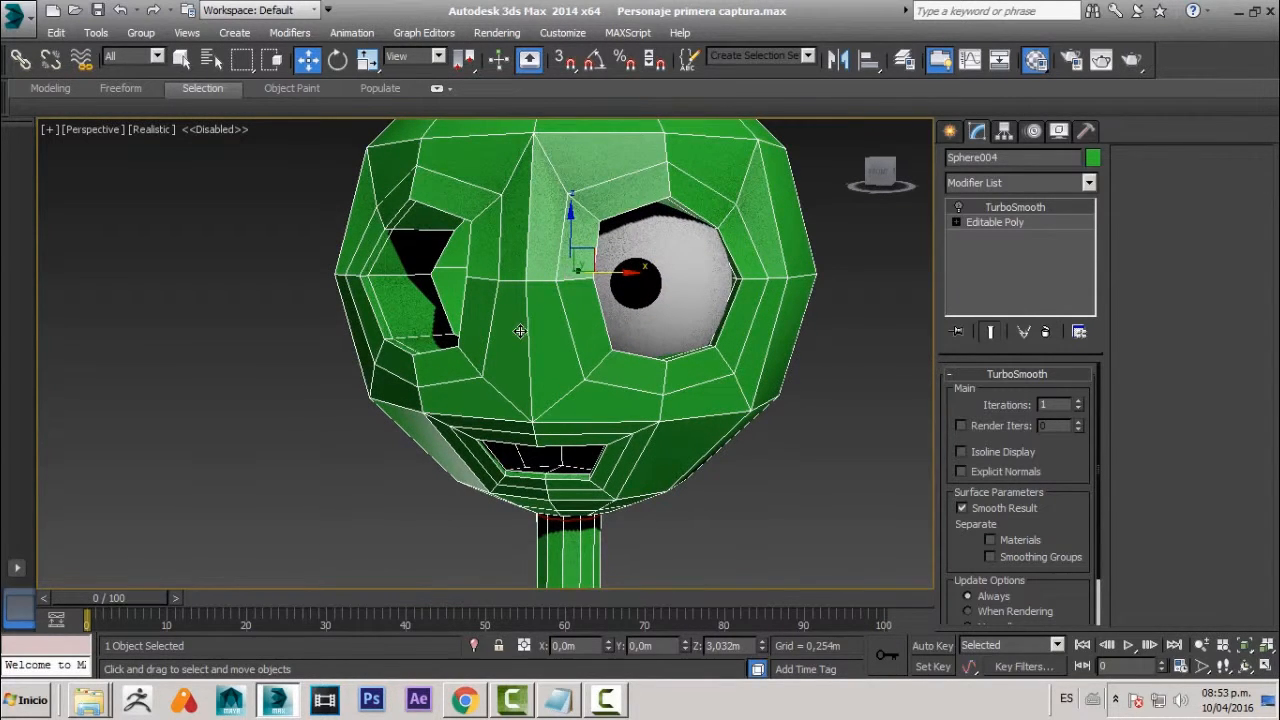
click(1002, 222)
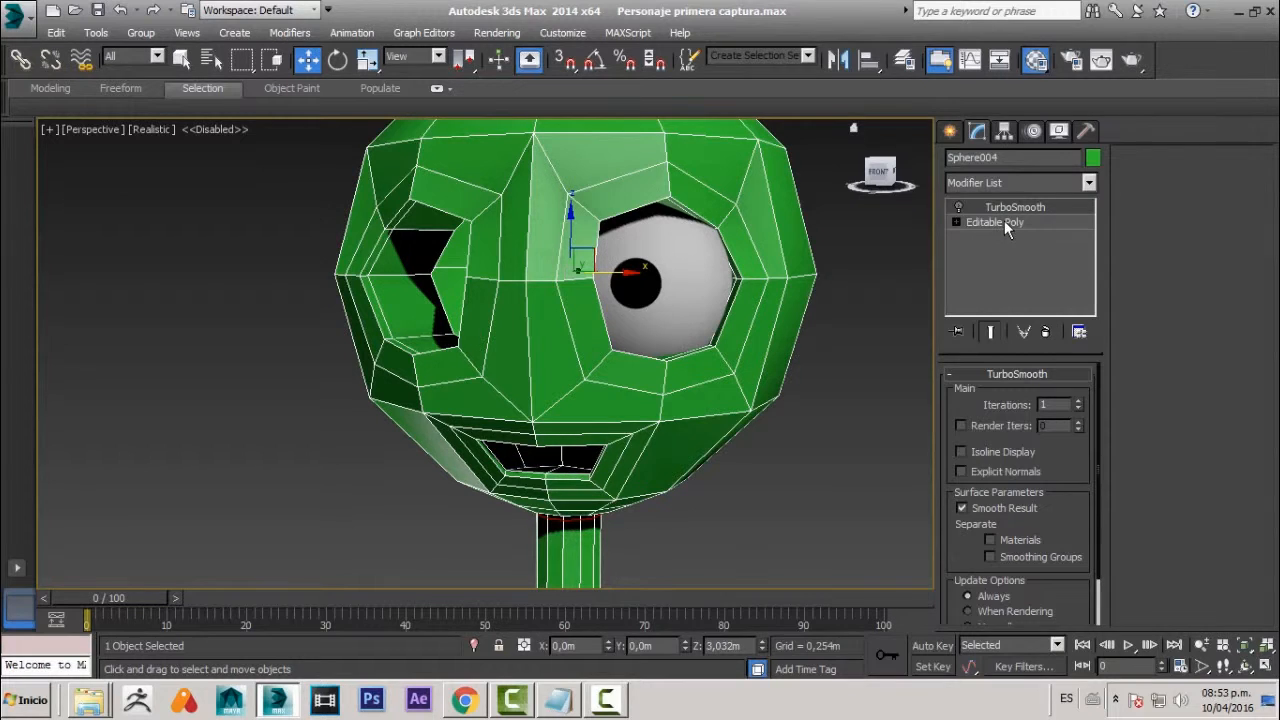
click(970, 395)
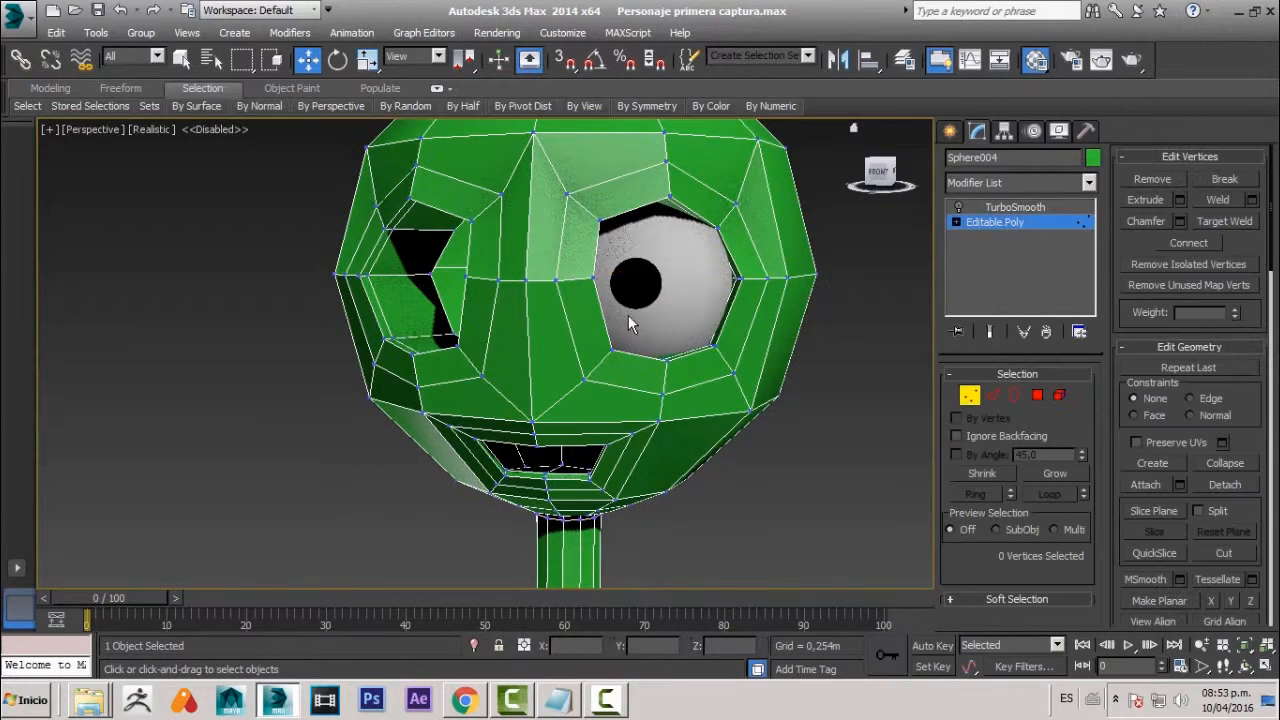
- Raise the centre vertices just above the mouth slightly
alt+middle_drag(628, 315, 665, 365)
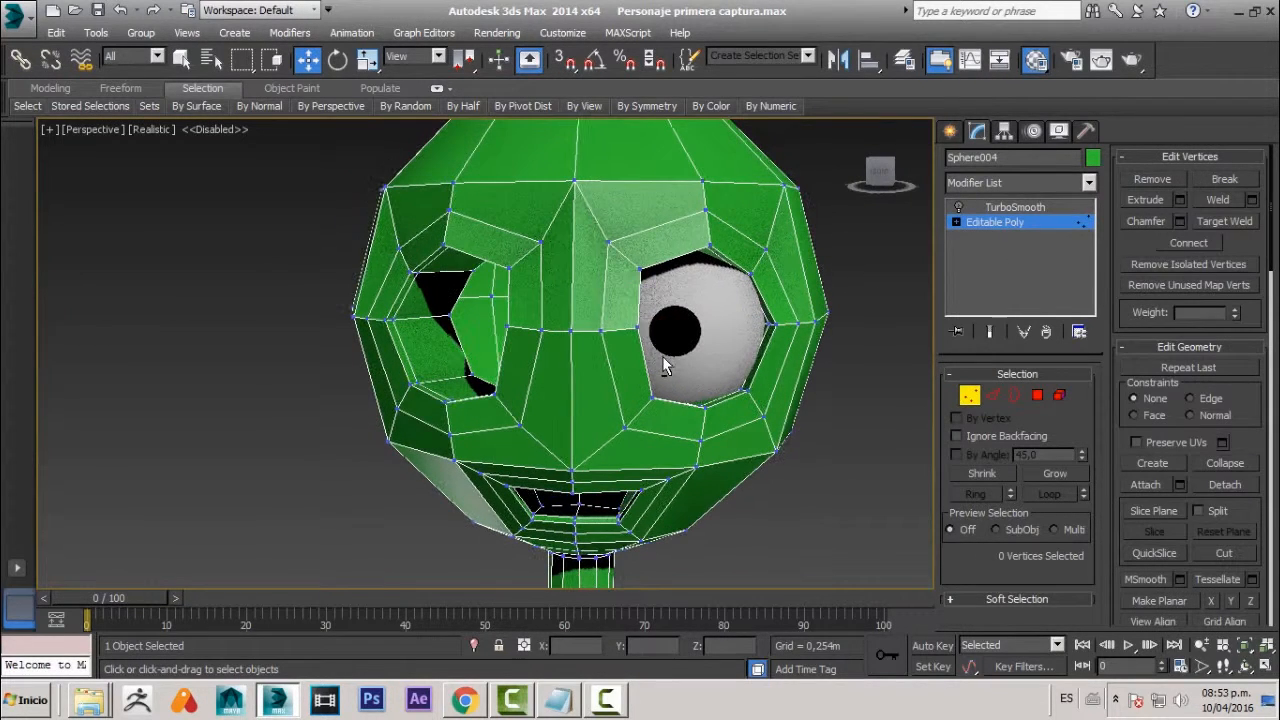
click(574, 179)
click(572, 469)
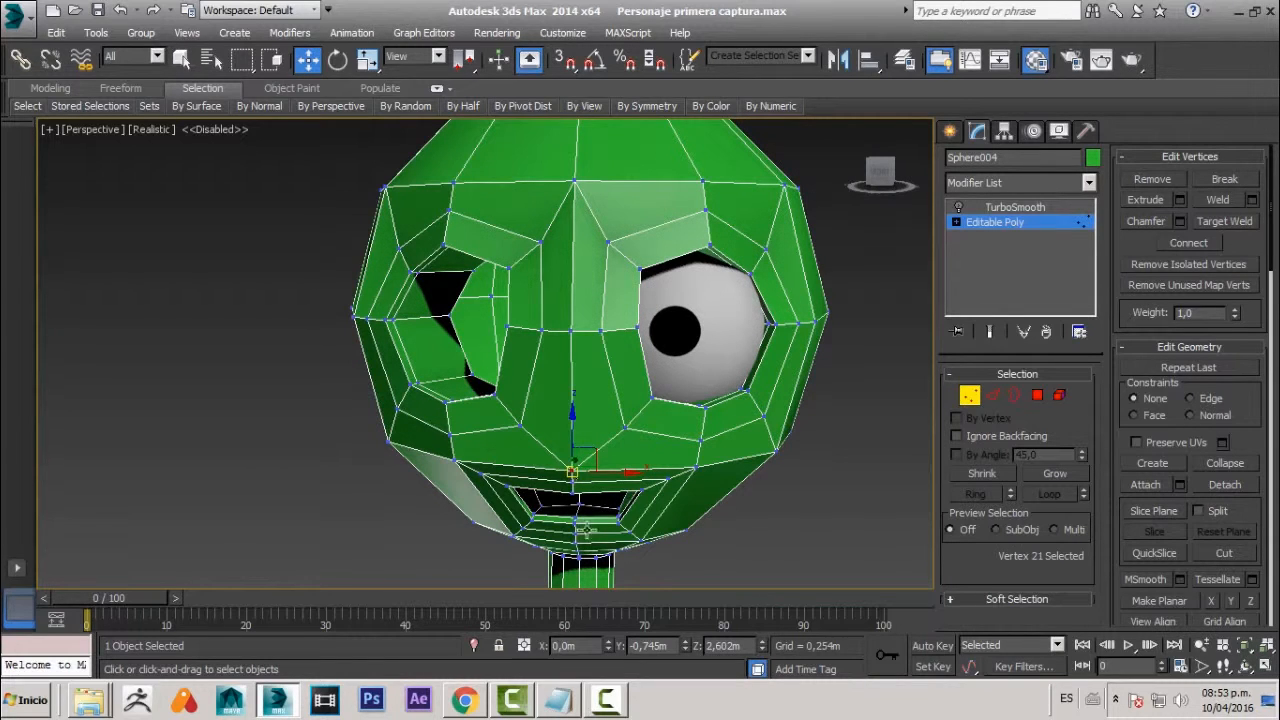
alt+middle_drag(574, 415, 577, 420)
mouse_move(568, 427)
mouse_down()
mouse_move(568, 389)
mouse_move(568, 411)
mouse_up()
click(569, 495)
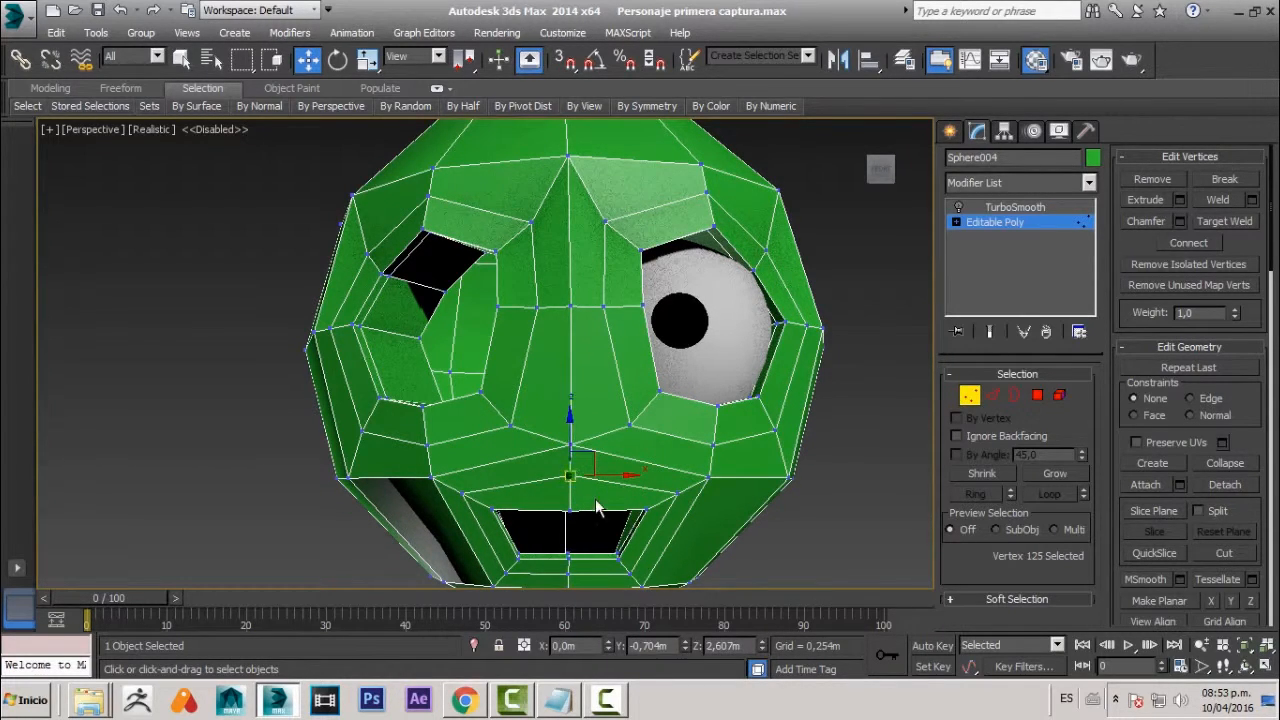
- Lower the centre brow vertex between the eyes to Z 3.364 m
middle_drag(561, 329, 556, 437)
click(566, 264)
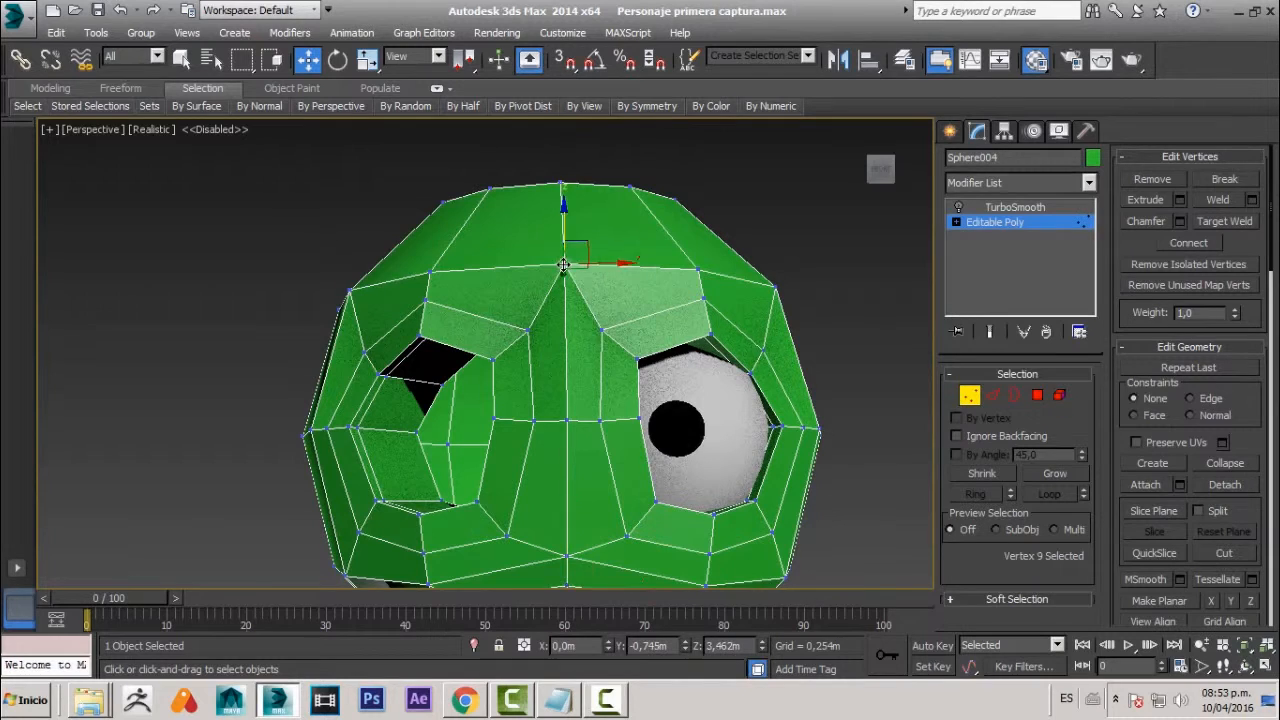
alt+middle_drag(555, 326, 545, 339)
drag(563, 204, 563, 240)
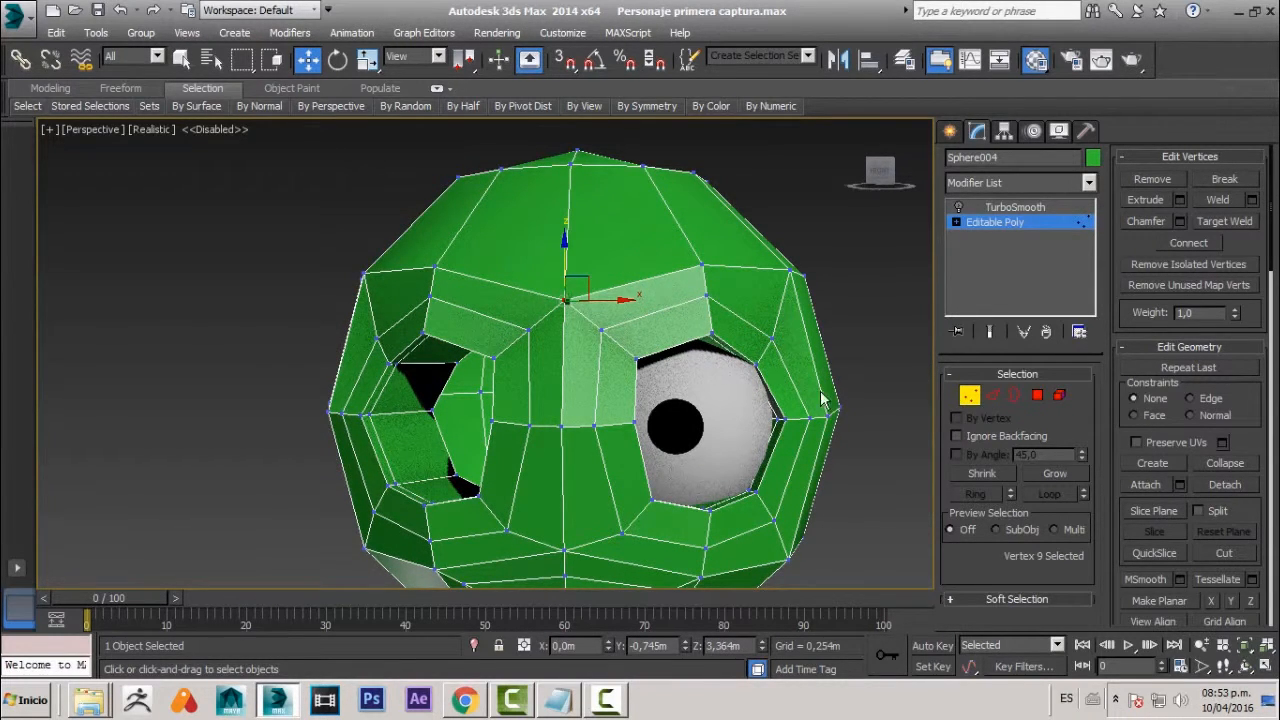
- Lower the outer brow vertex above the eyeball's outer corner to Z 3.42 m
click(788, 272)
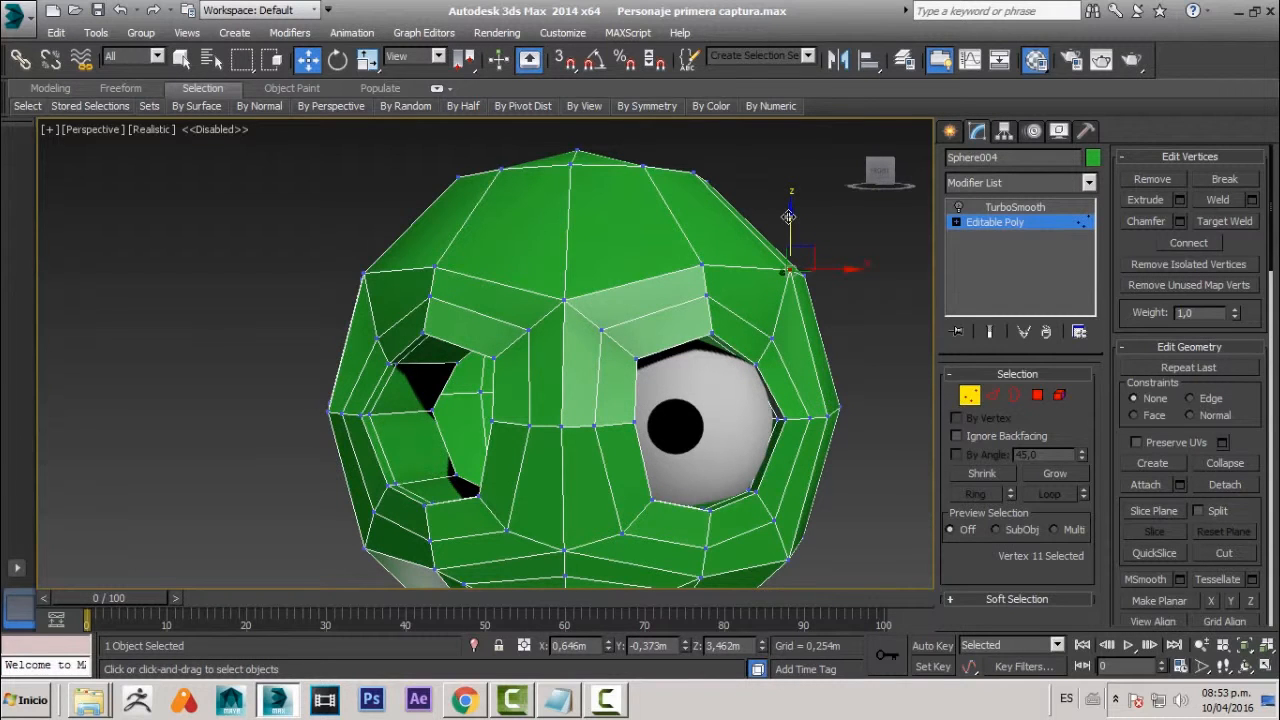
mouse_move(775, 260)
alt+middle_down()
mouse_move(767, 272)
mouse_move(776, 264)
alt+middle_up()
key(ctrl+z)
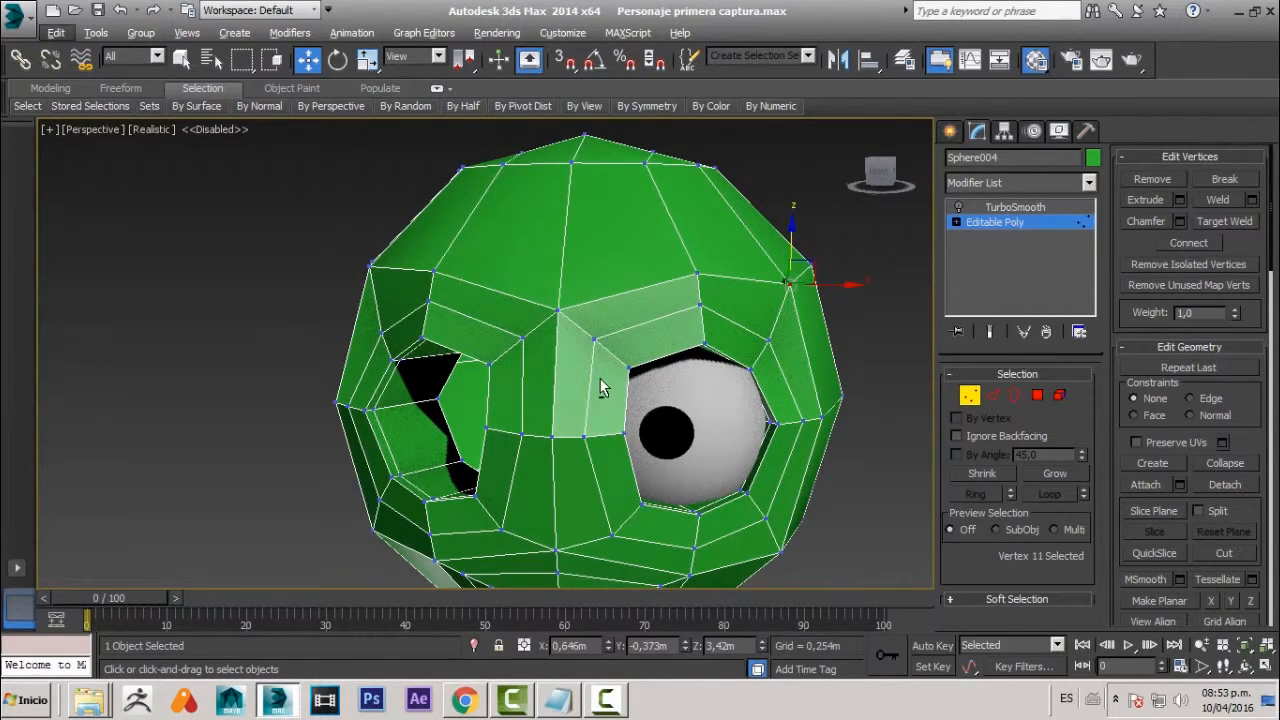
alt+middle_drag(587, 400, 673, 342)
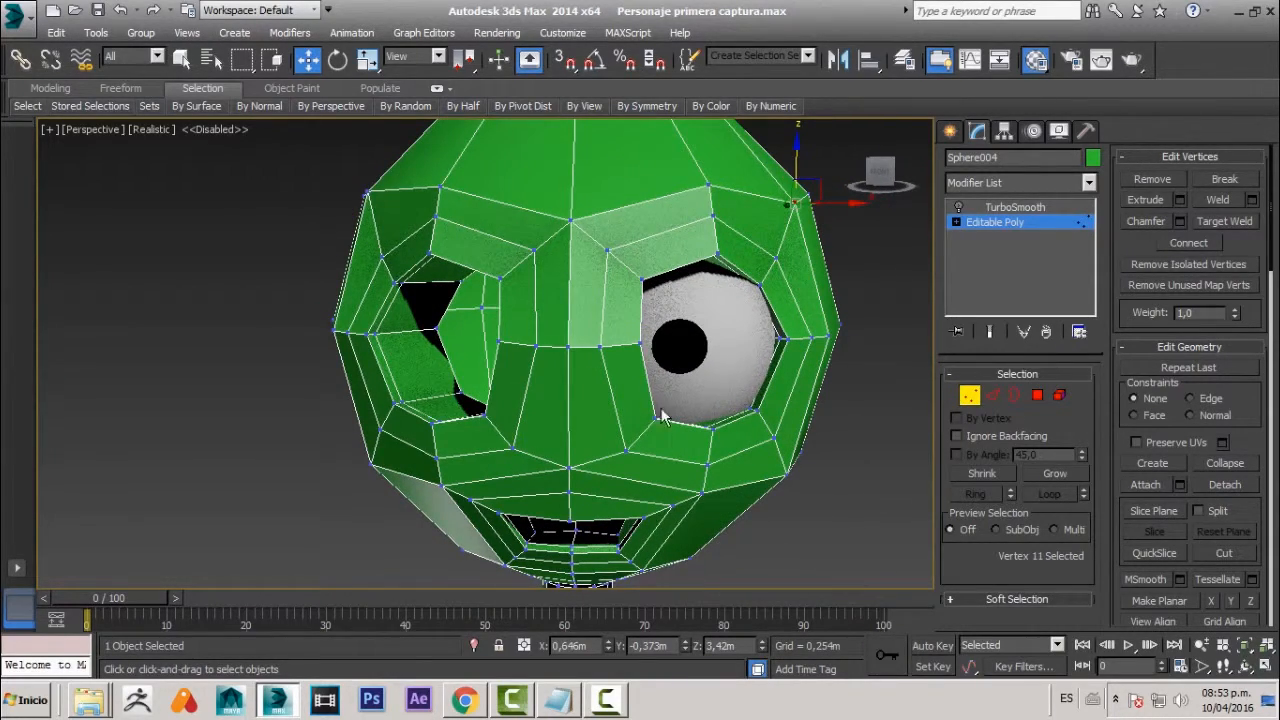
alt+middle_drag(660, 415, 578, 418)
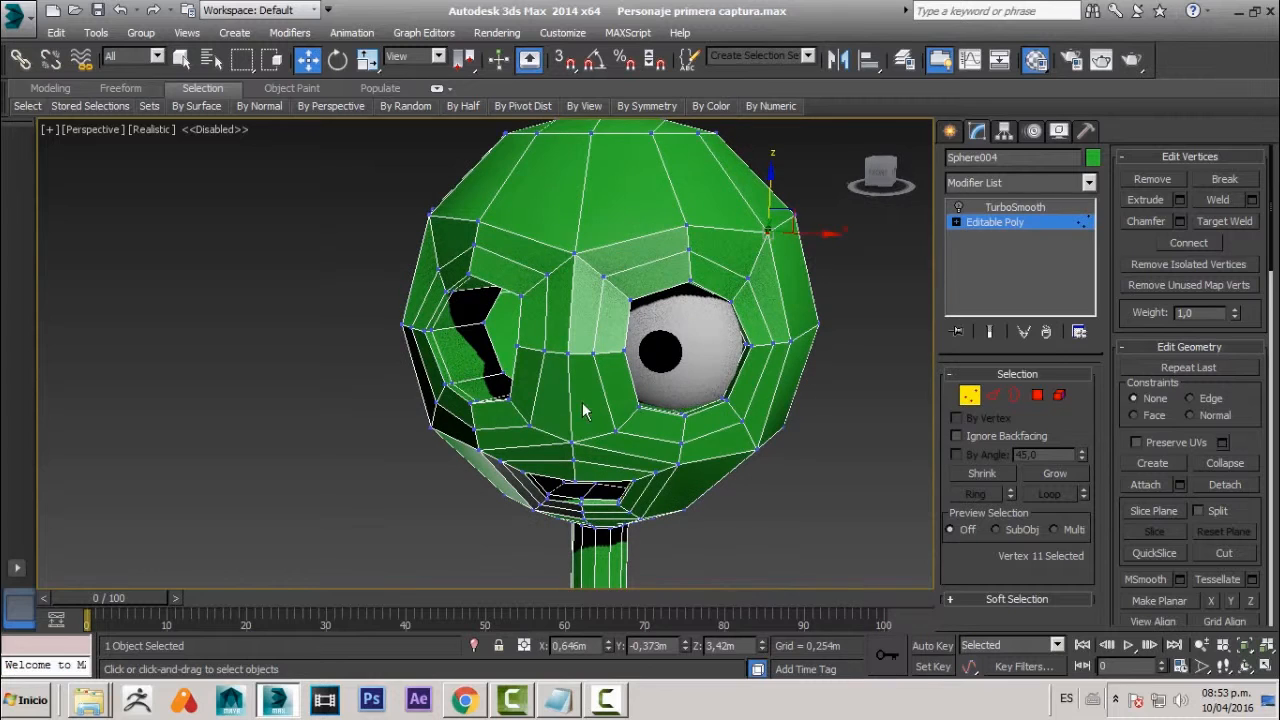
- Extrude the two central polygons between the eyes and mouth outward to form a blocky nose
click(1037, 396)
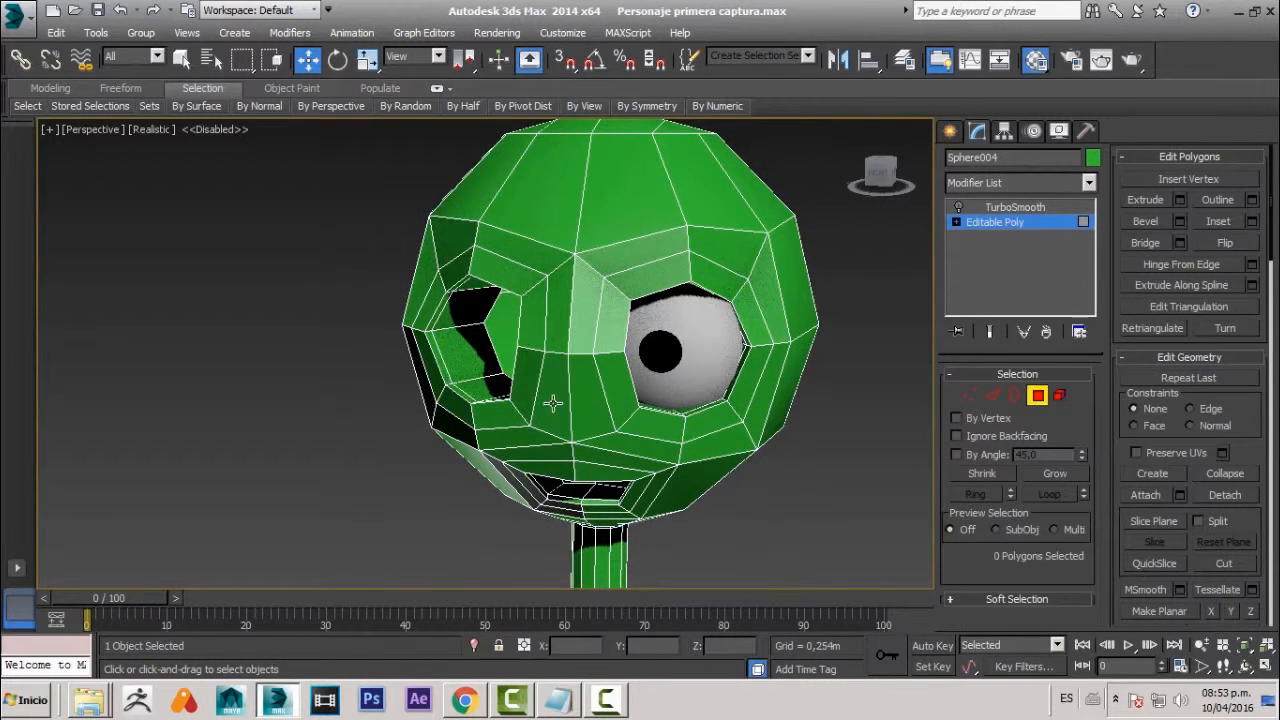
click(550, 405)
ctrl+click(599, 418)
alt+middle_drag(599, 418, 648, 418)
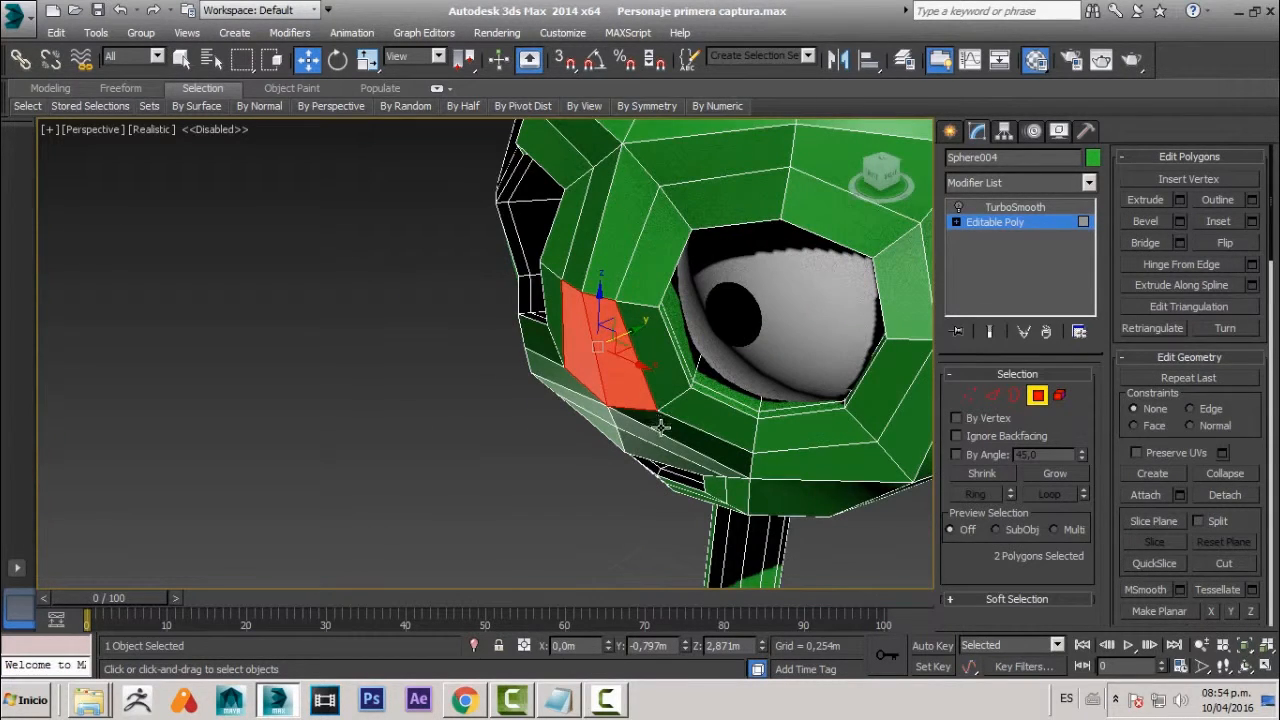
click(1143, 201)
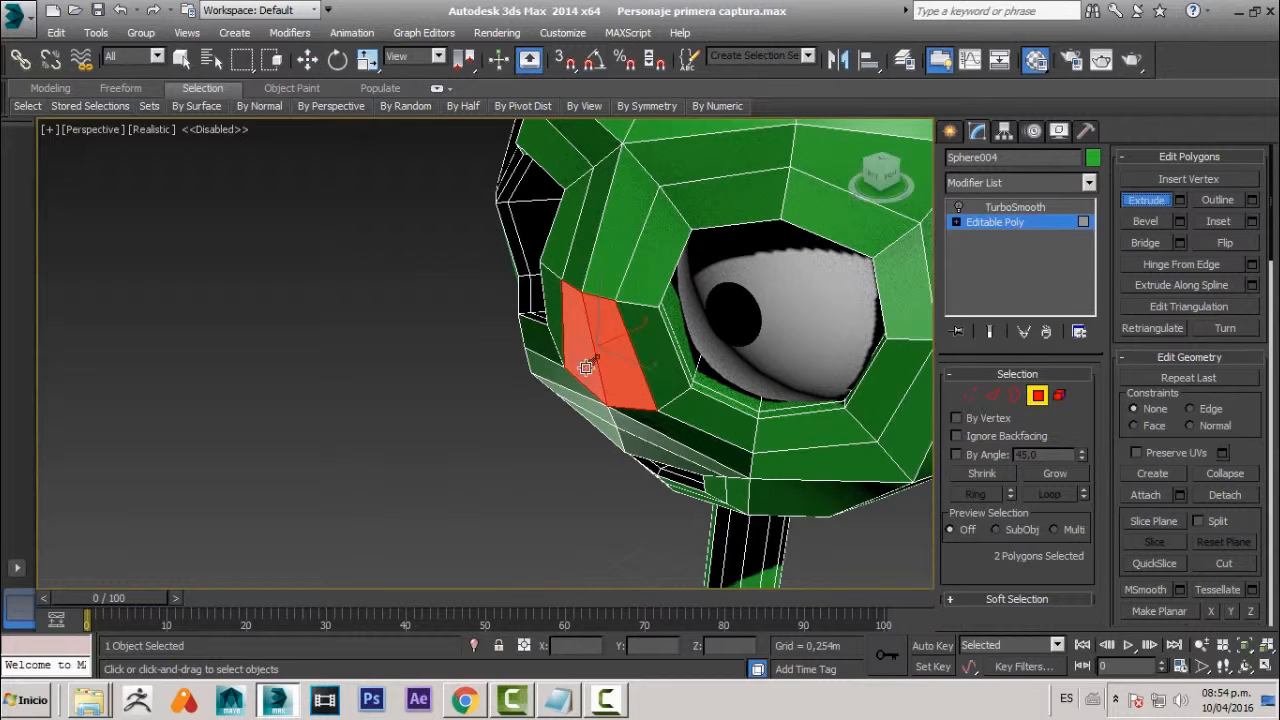
drag(617, 384, 622, 375)
drag(624, 358, 624, 358)
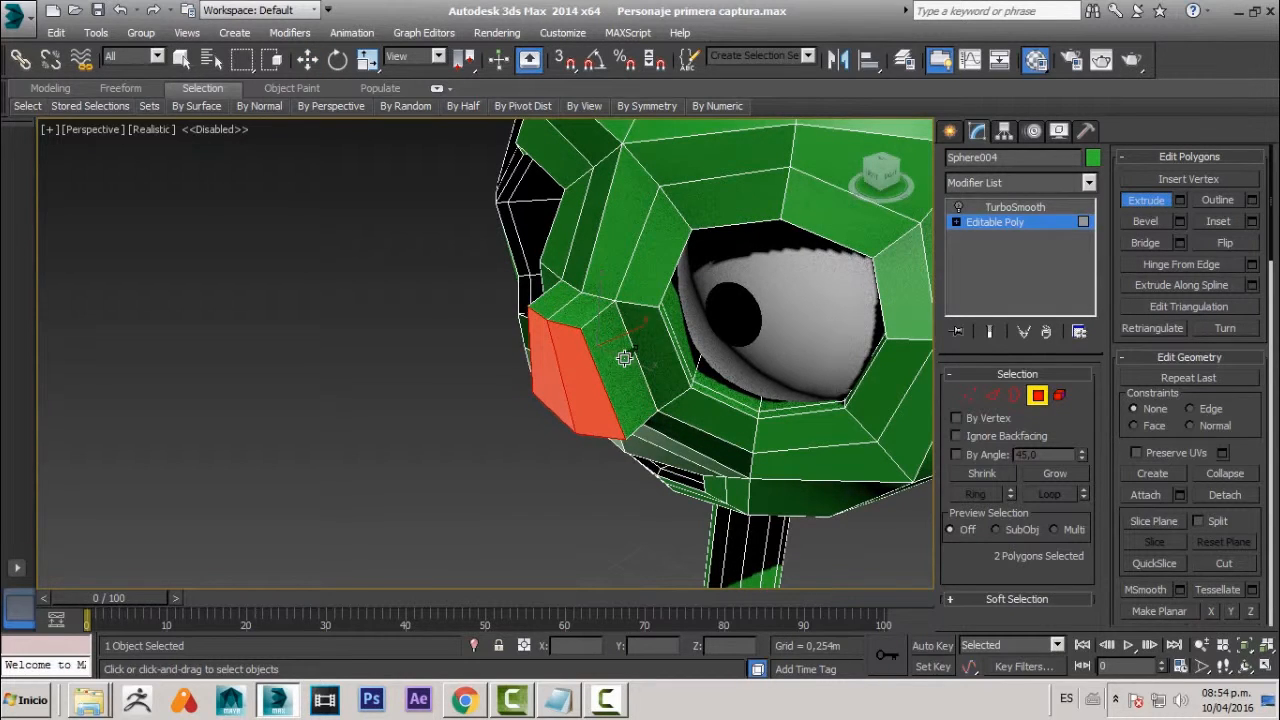
alt+middle_drag(624, 358, 545, 342)
right_click(743, 382)
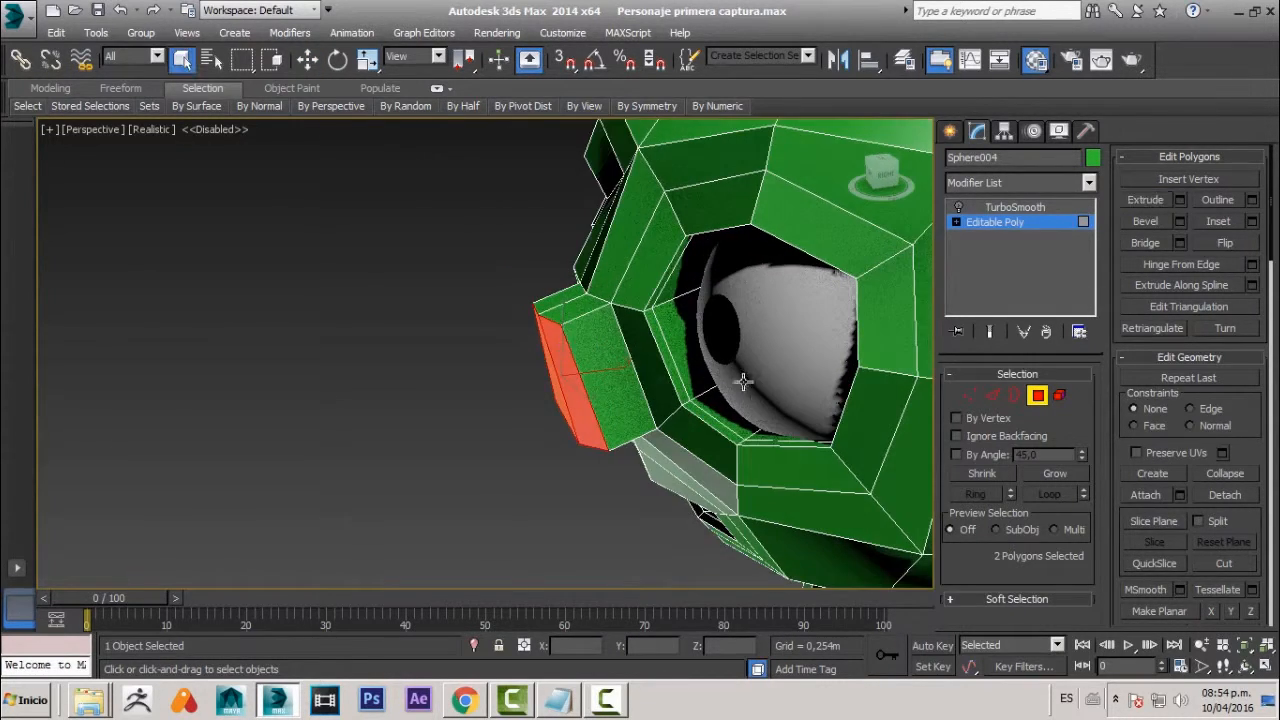
- Show the whole character in the front view and activate polygon editing on its Editable Poly level
click(1037, 395)
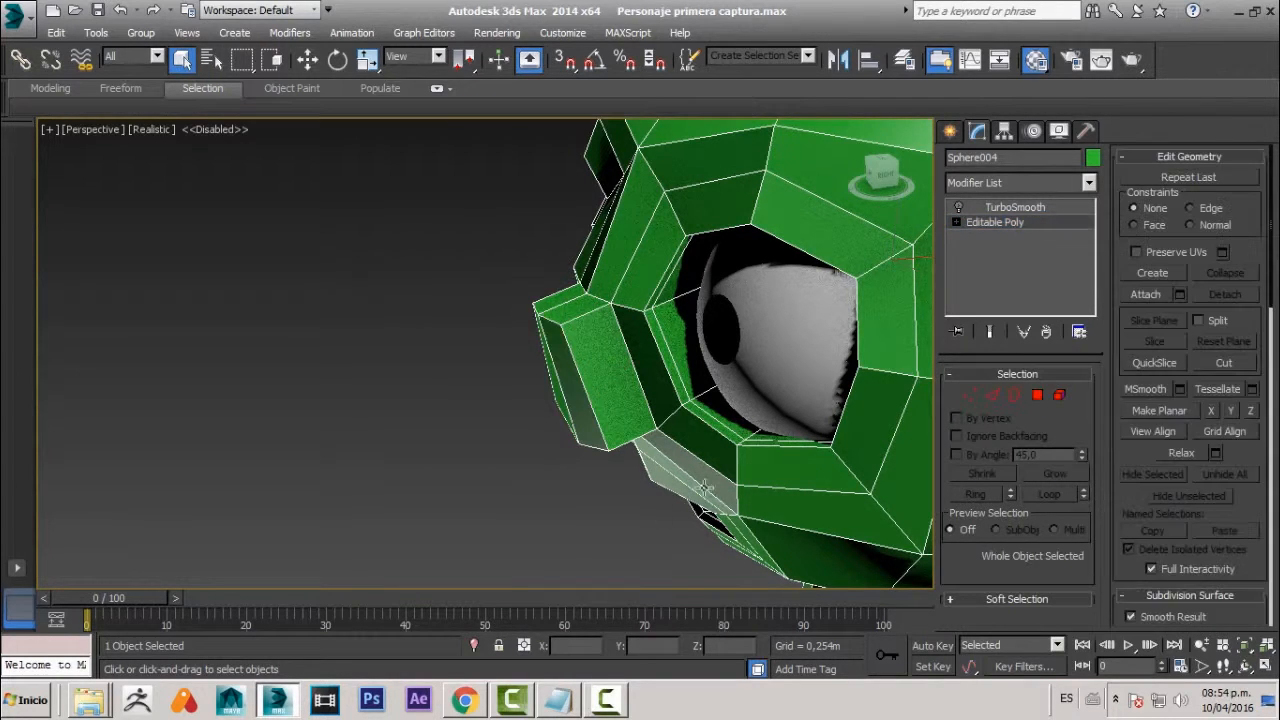
click(605, 495)
alt+middle_drag(605, 495, 664, 425)
click(658, 360)
scroll(616, 436, down, 5)
key(f)
scroll(620, 390, up, 3)
middle_drag(556, 390, 585, 390)
scroll(580, 410, down, 1)
click(999, 221)
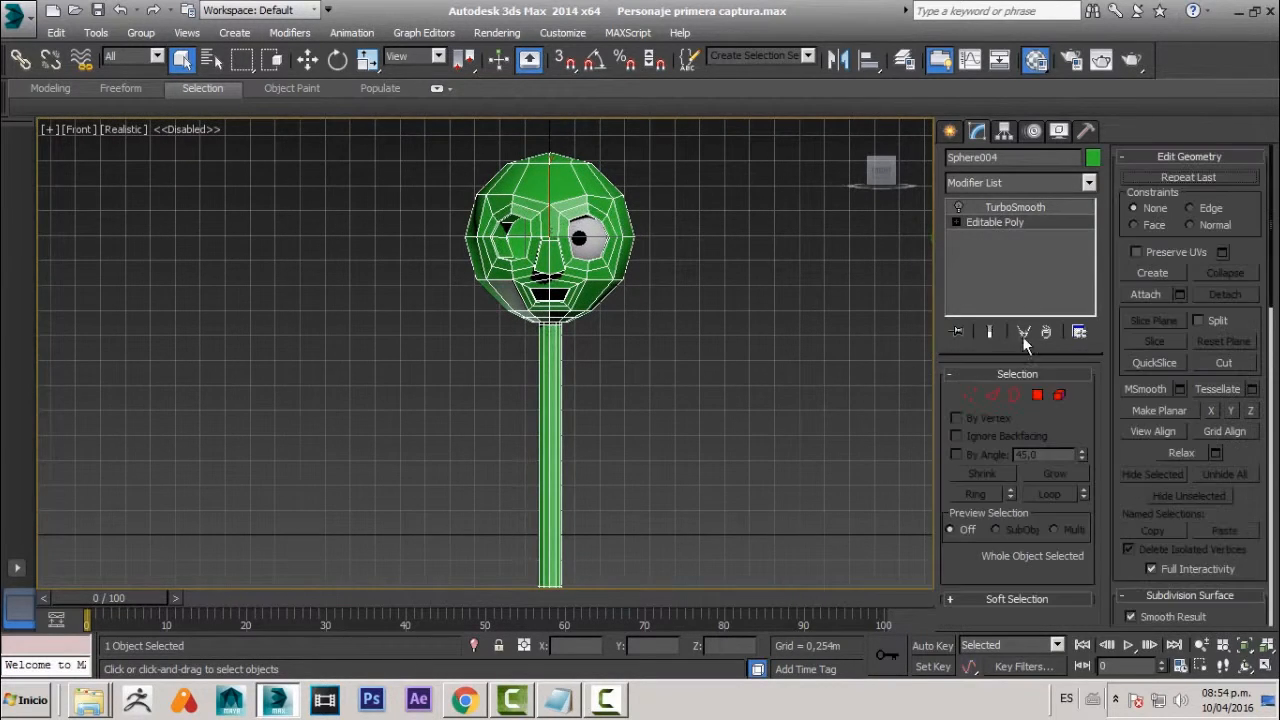
click(1037, 395)
scroll(492, 268, down, 2)
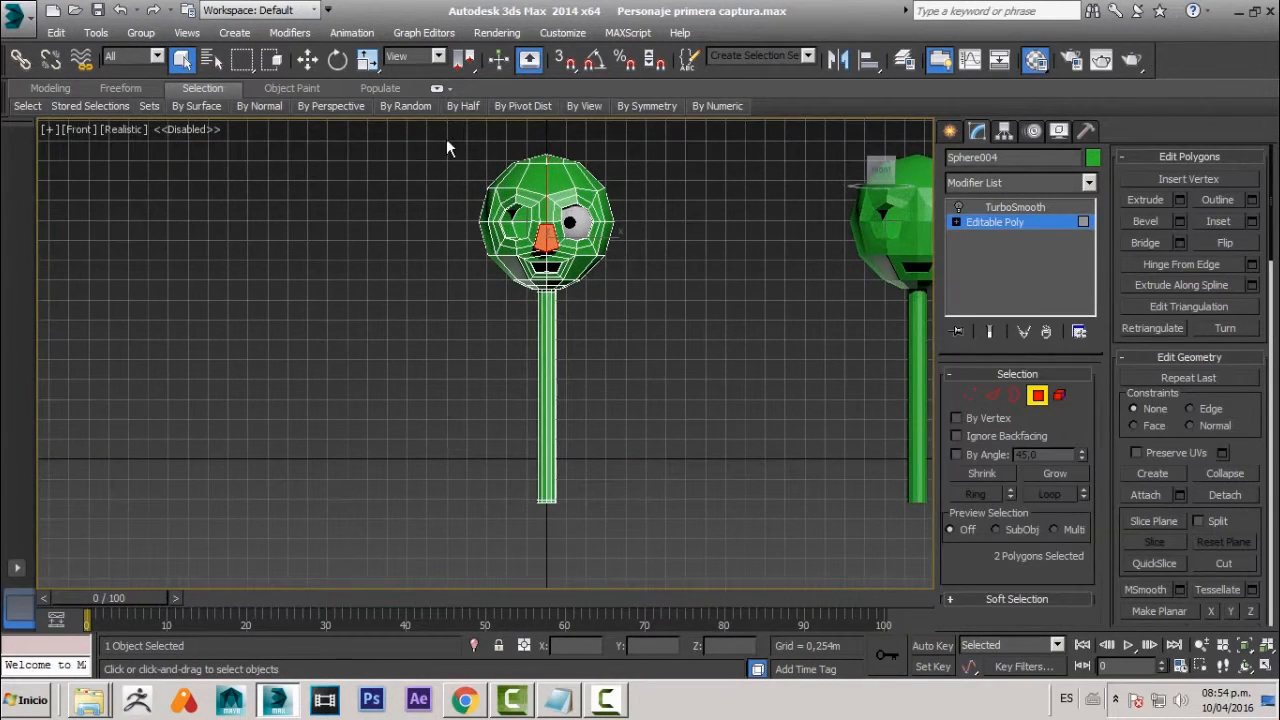
- Delete all polygons on the left half of the head and neck, exactly up to the vertical centre line
drag(446, 138, 547, 614)
scroll(491, 458, up, 3)
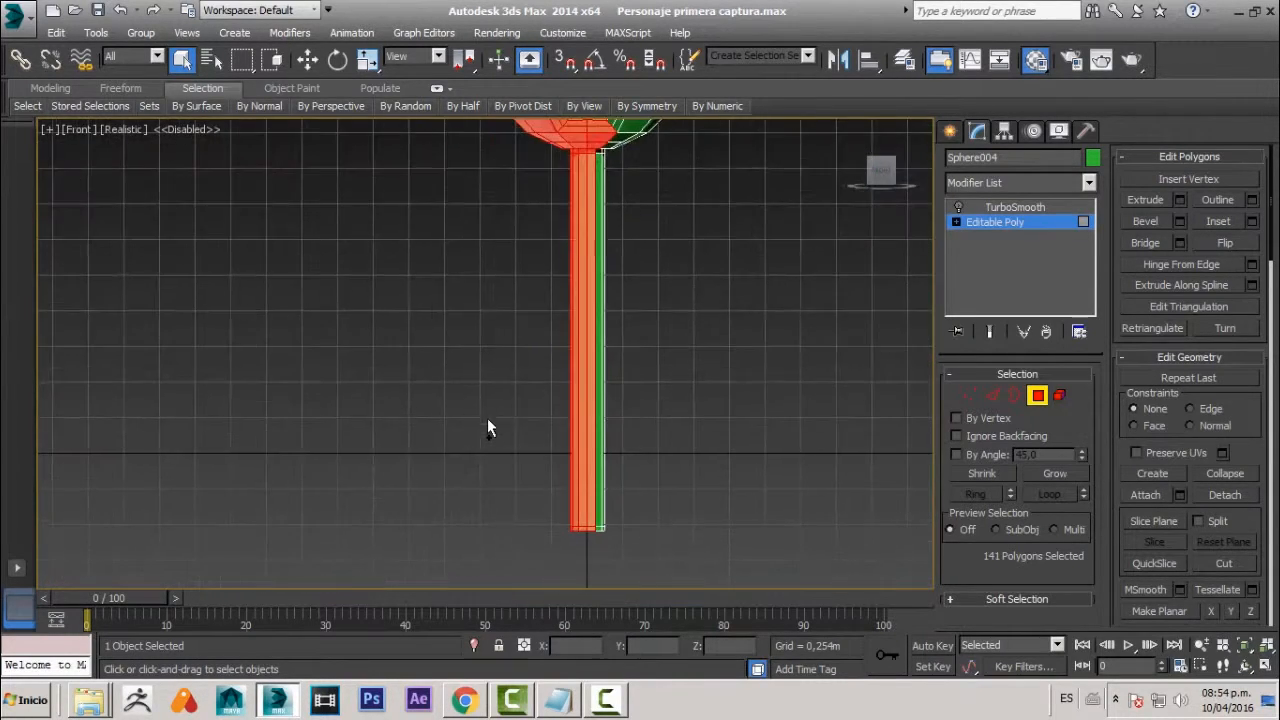
scroll(487, 418, down, 3)
click(438, 131)
drag(438, 131, 546, 585)
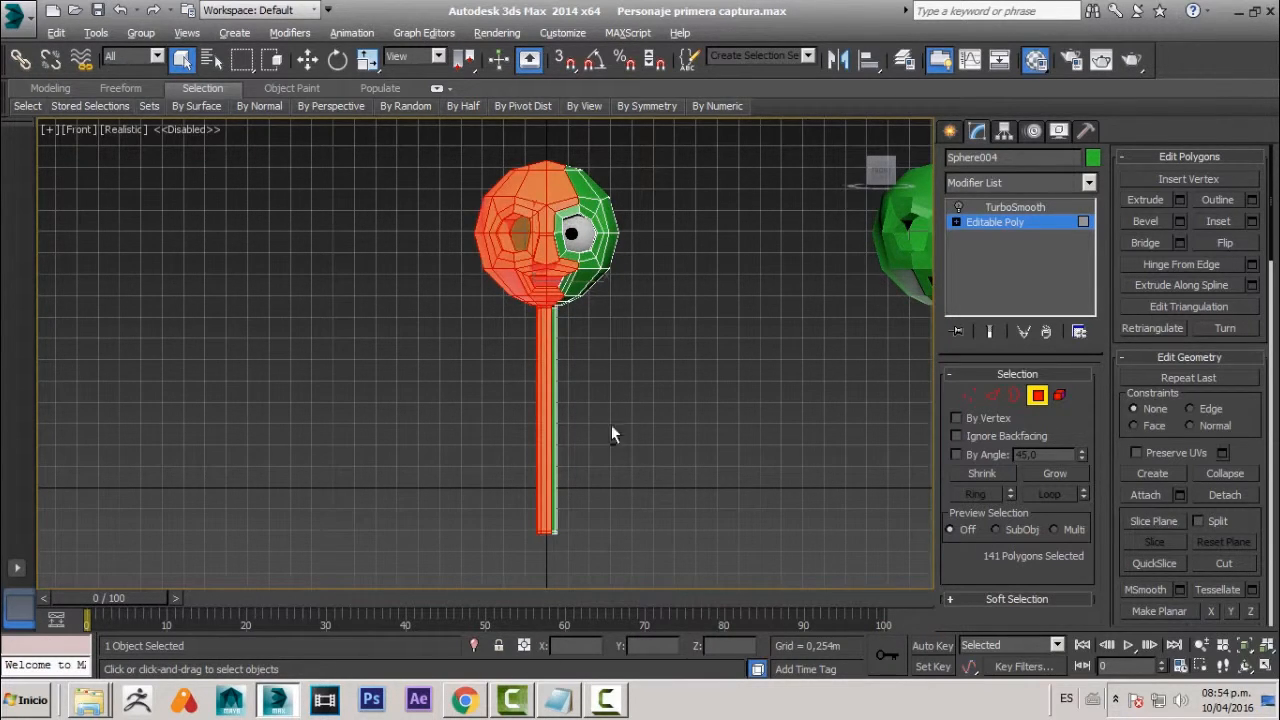
drag(630, 270, 557, 690)
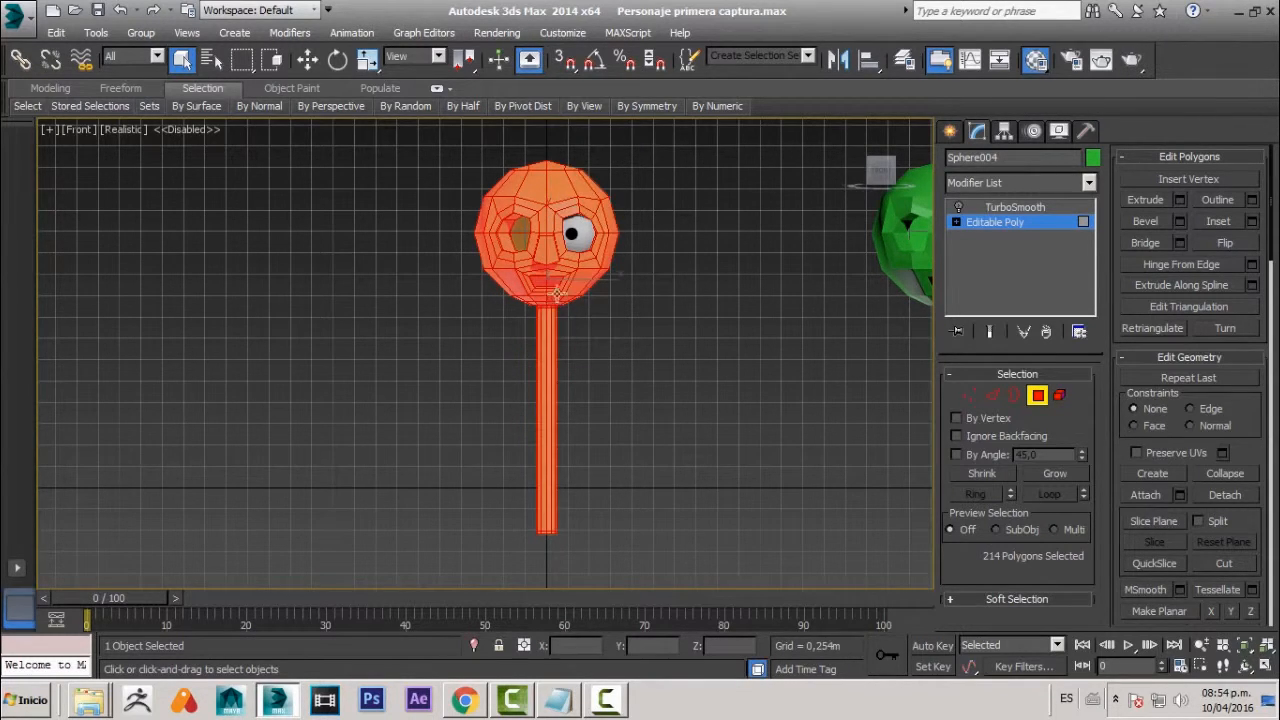
key(ctrl+z)
drag(619, 133, 557, 710)
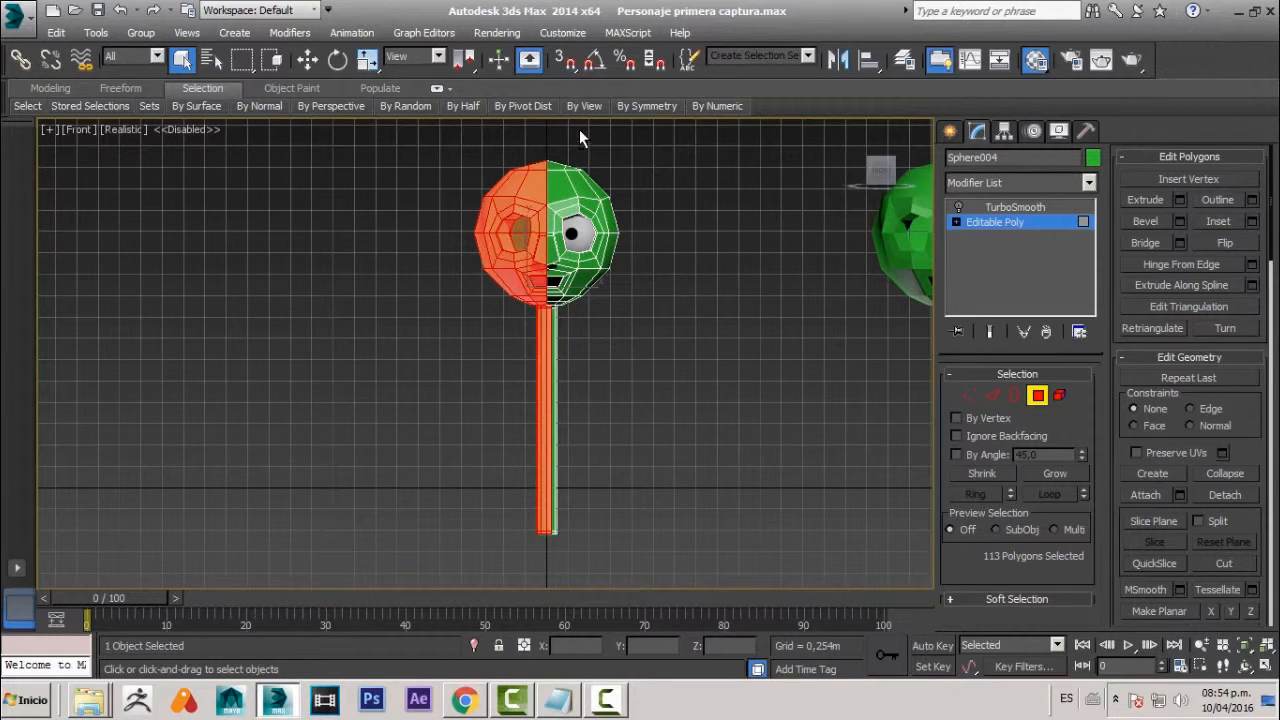
drag(575, 127, 549, 712)
alt+drag(588, 145, 551, 597)
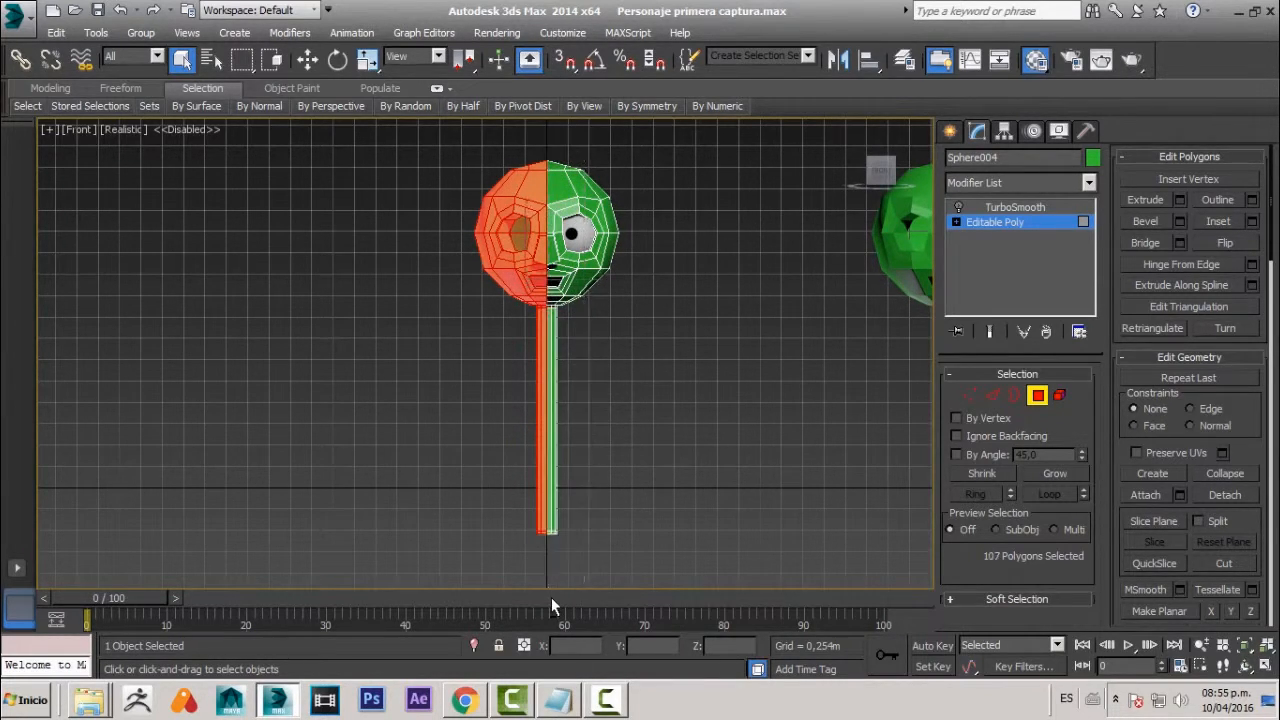
scroll(553, 480, up, 4)
scroll(562, 394, down, 3)
middle_drag(563, 338, 563, 516)
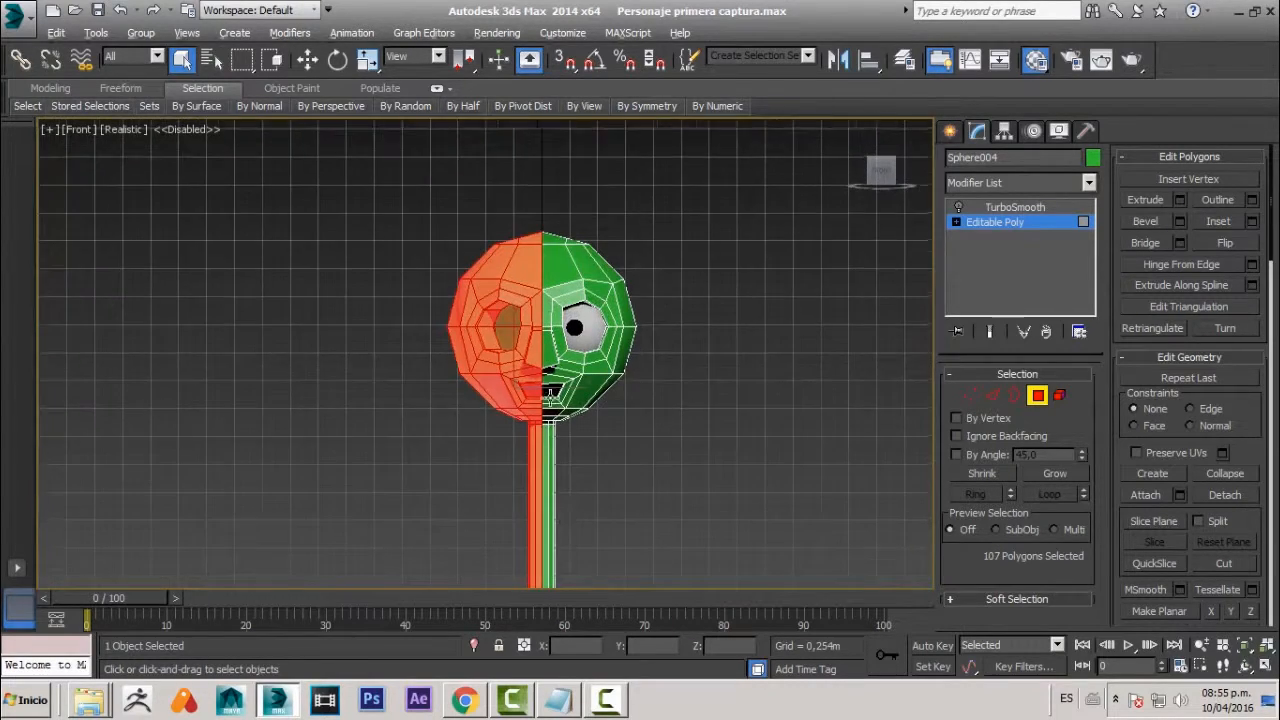
scroll(563, 405, up, 2)
key(p)
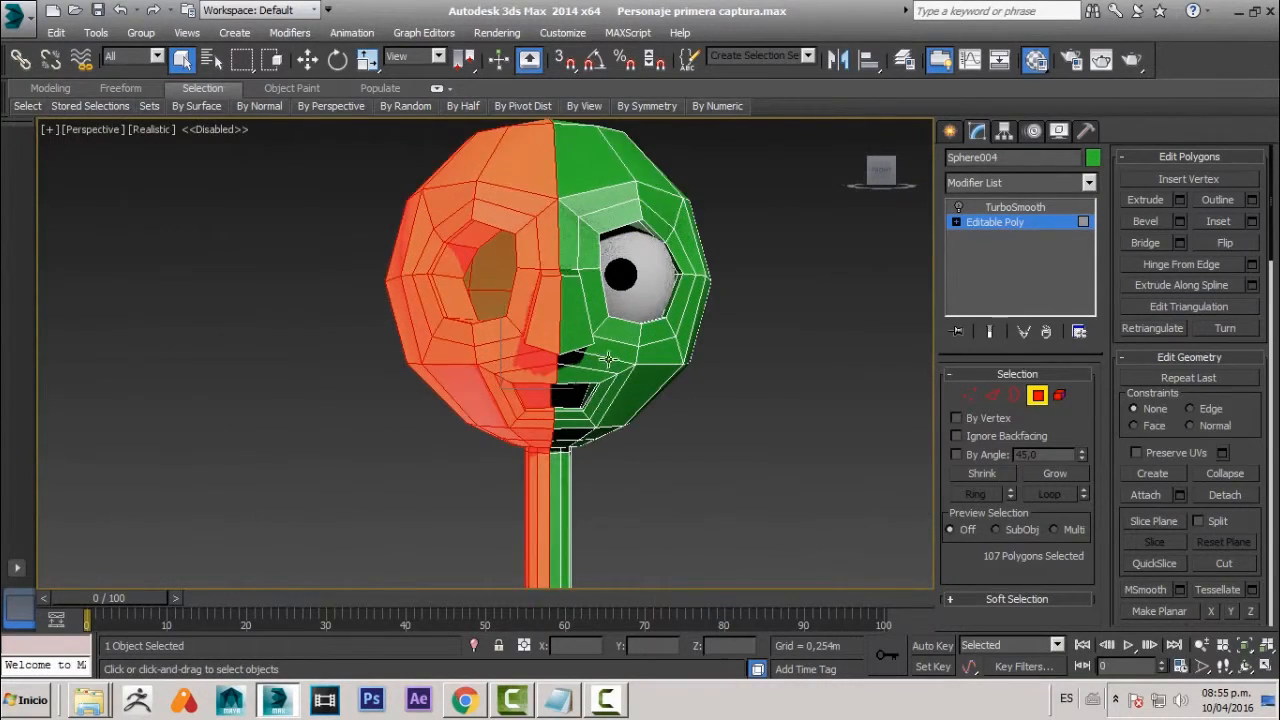
alt+middle_drag(596, 402, 555, 440)
key(Delete)
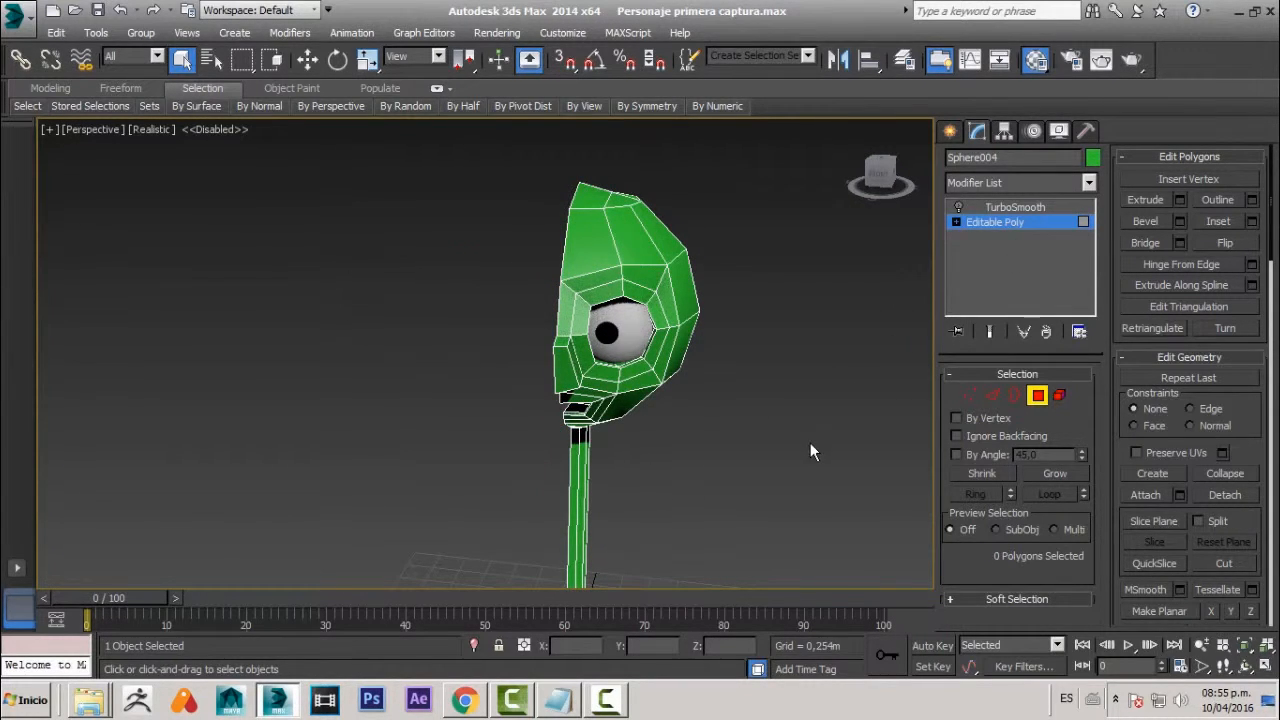
- Remove the TurboSmooth modifier from the half head and add a Symmetry modifier in its place
click(1014, 208)
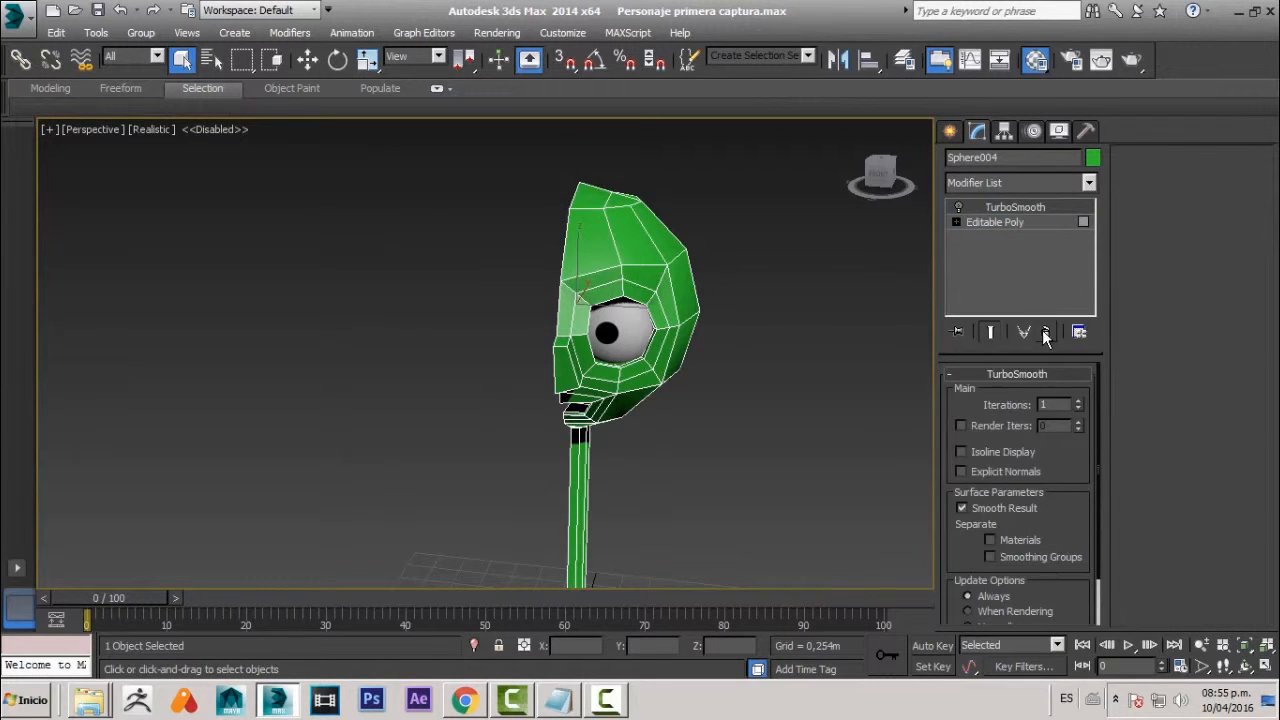
click(1045, 332)
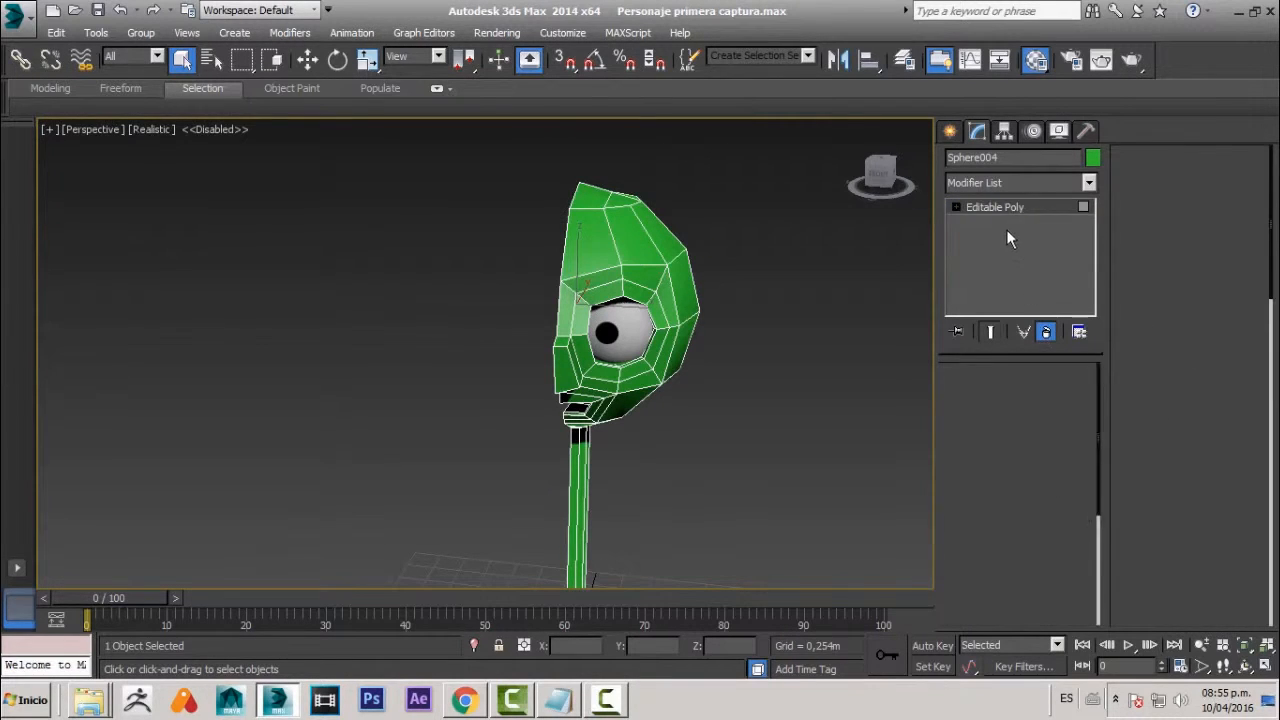
click(1009, 177)
text(syw)
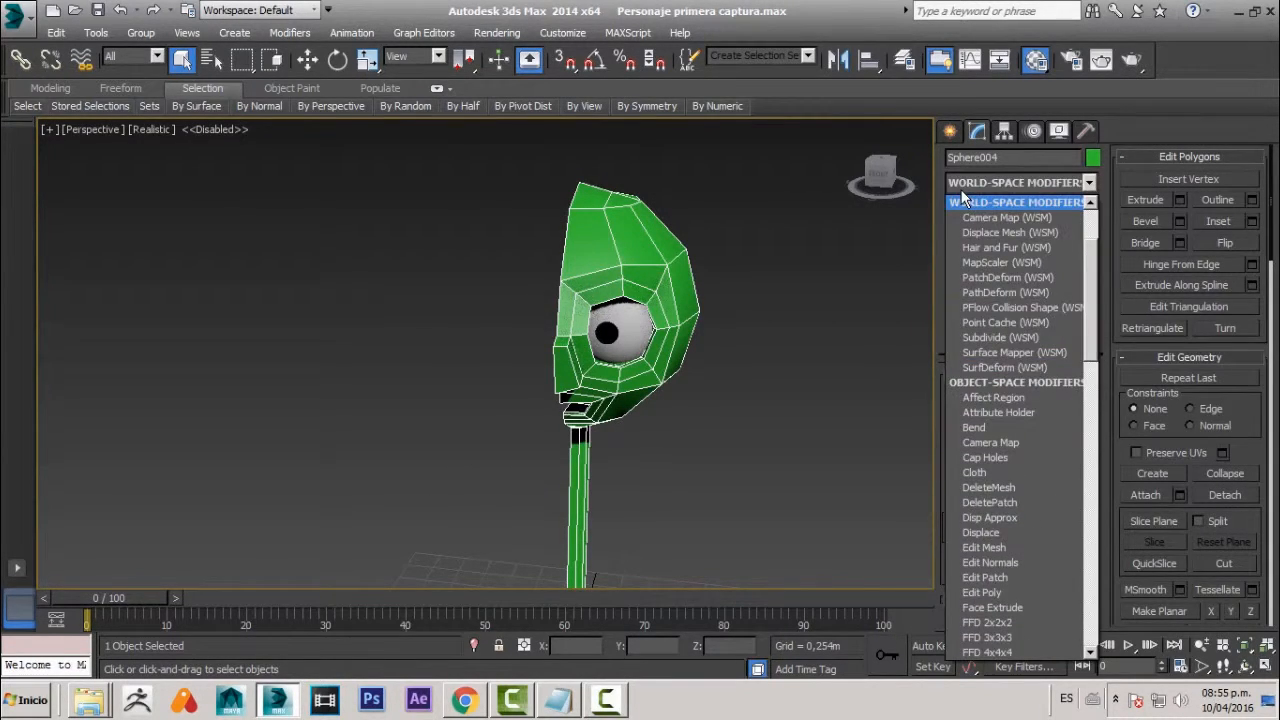
click(1035, 154)
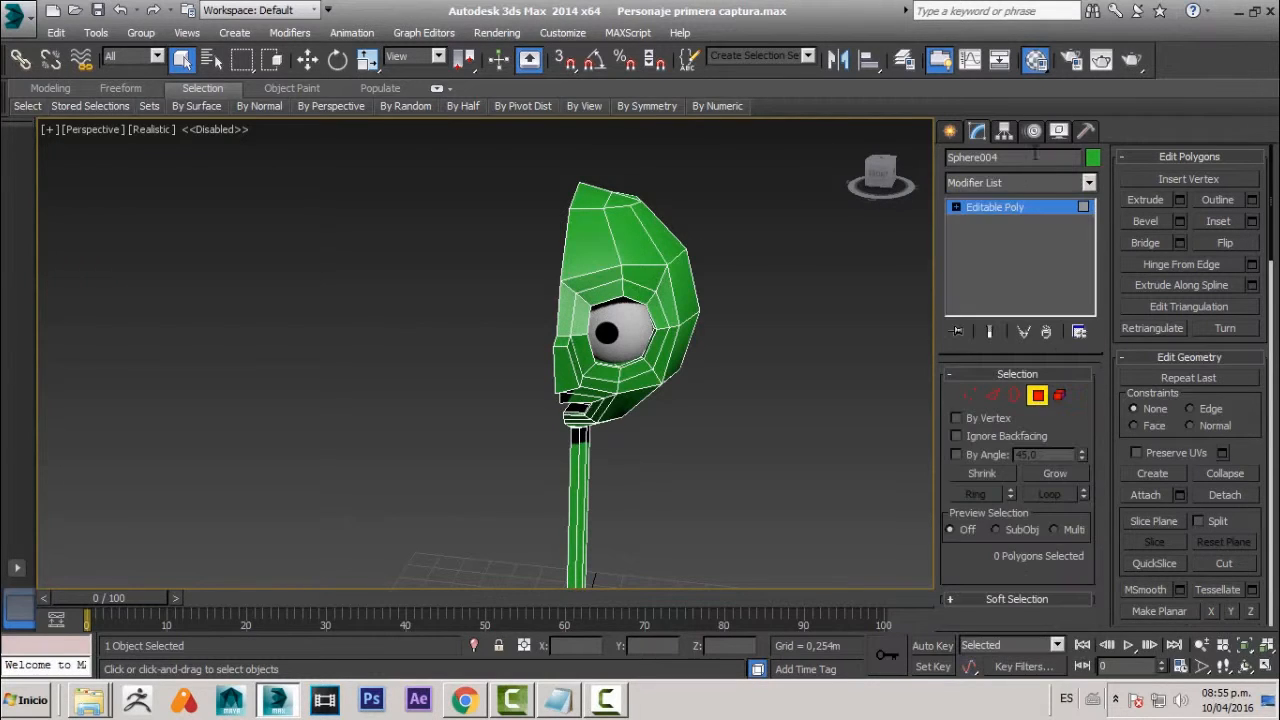
click(1070, 188)
text(sy)
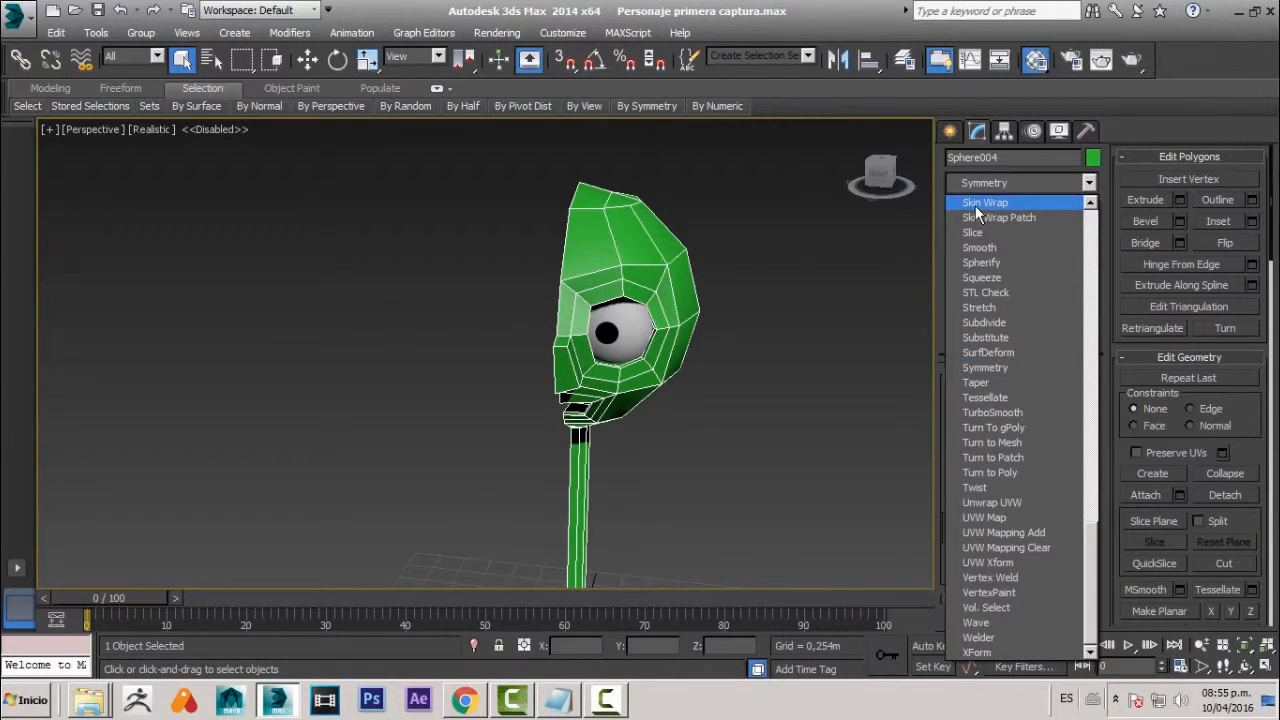
click(998, 368)
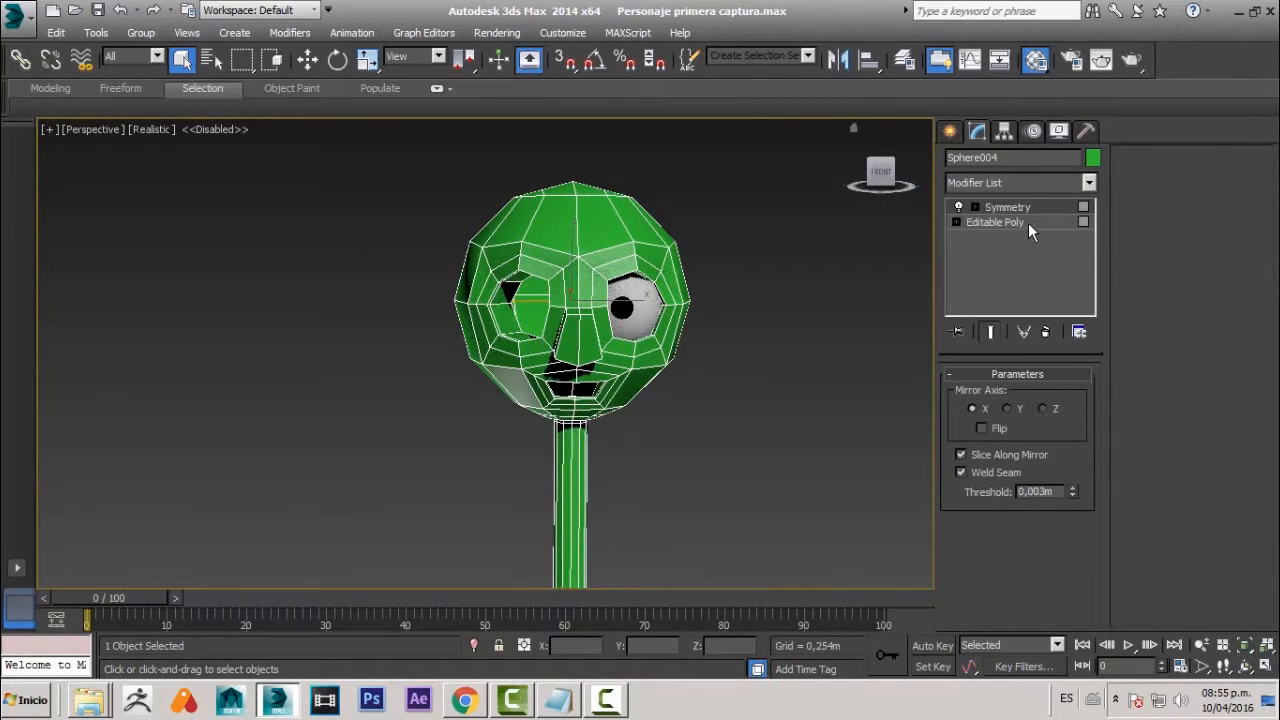
- Edit the underlying Editable Poly at vertex level with the Symmetry end result displayed
click(1000, 222)
scroll(595, 358, up, 3)
click(990, 331)
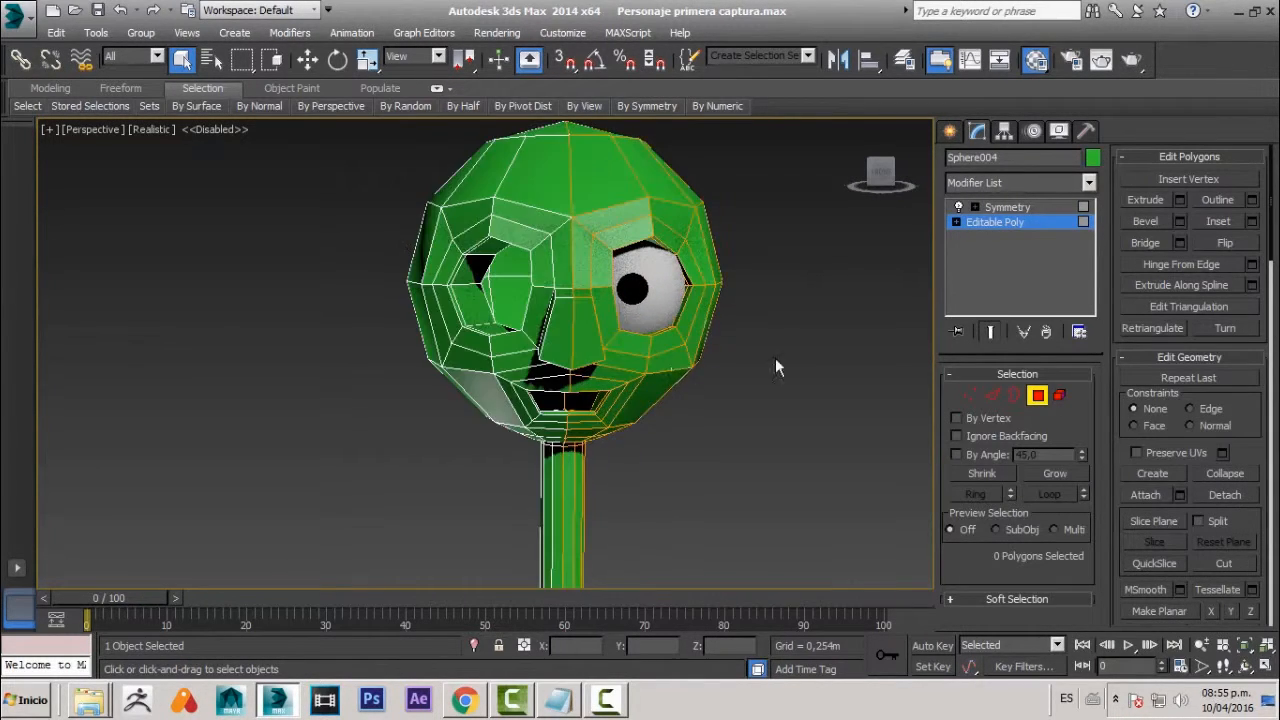
scroll(678, 370, up, 3)
click(976, 397)
scroll(686, 343, up, 2)
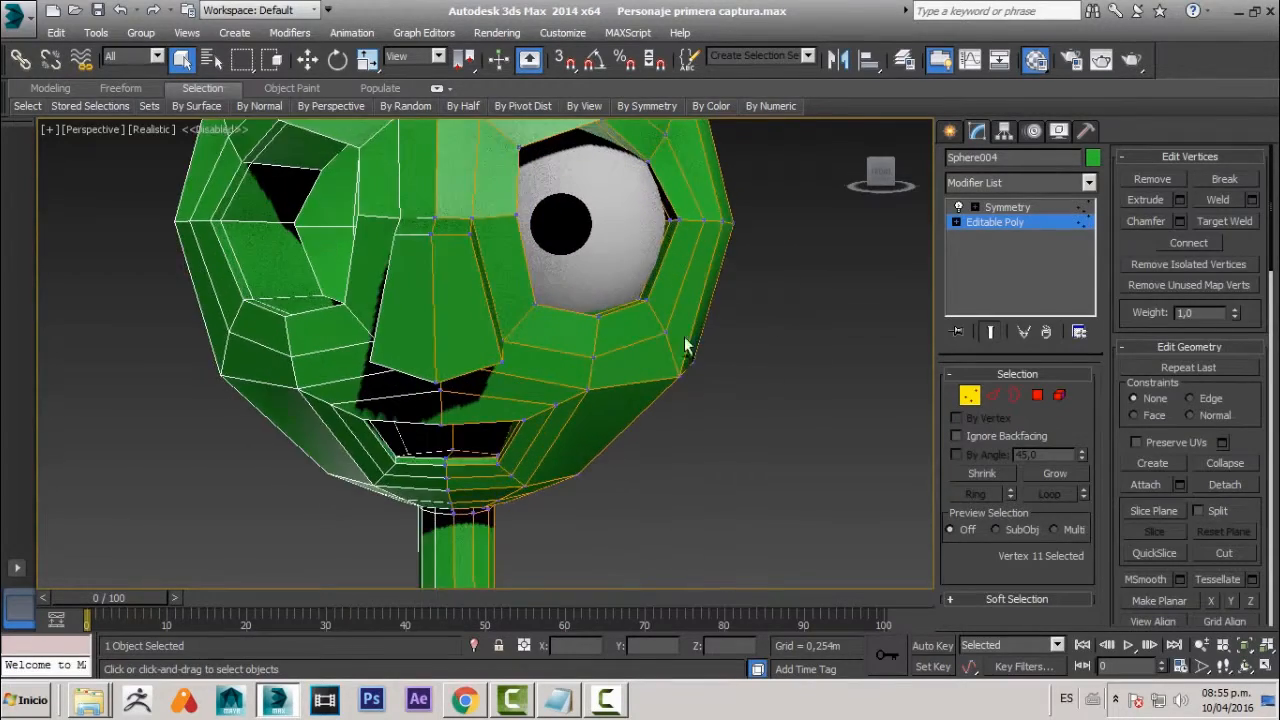
- Move the outer vertex at the base of the nose slightly inward and select the two vertices at the nose bridge
alt+middle_drag(686, 343, 559, 260)
click(465, 332)
key(w)
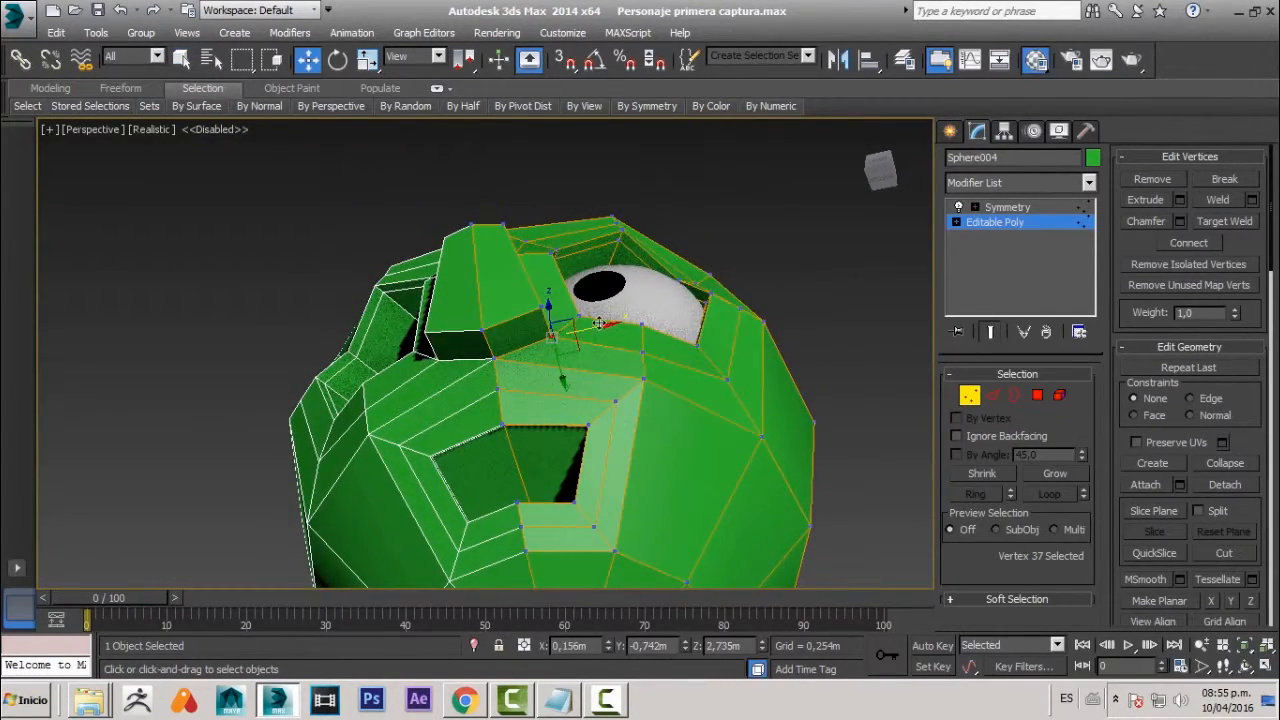
drag(599, 323, 587, 326)
alt+middle_drag(481, 276, 407, 314)
drag(428, 206, 551, 238)
alt+middle_drag(459, 191, 905, 338)
scroll(525, 220, up, 4)
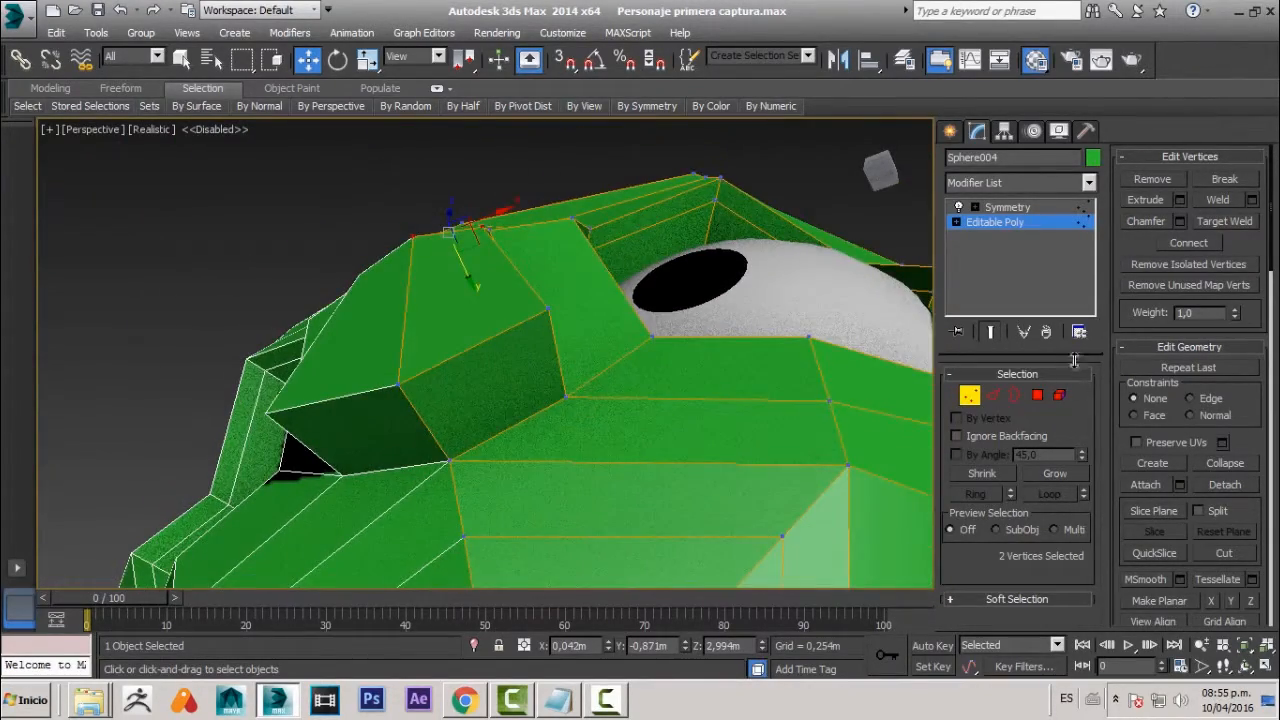
- Inset the polygon on the underside of the nose to outline a nostril
click(1038, 396)
click(467, 389)
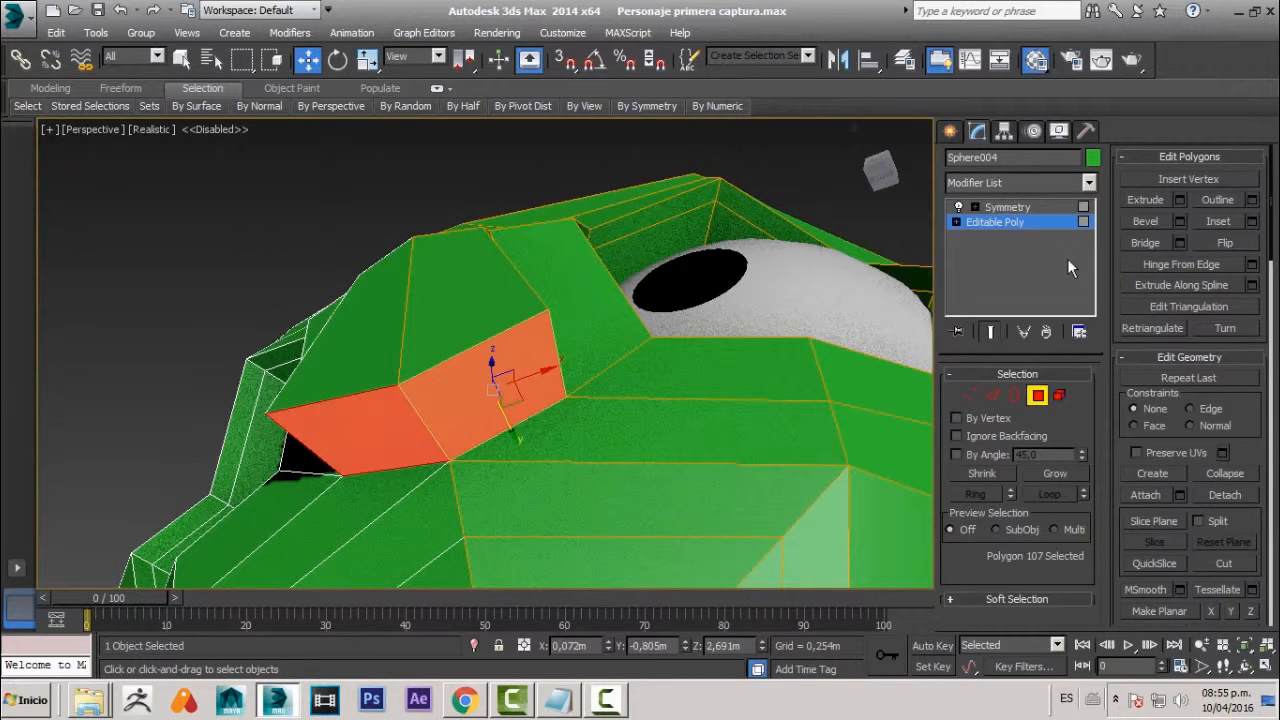
click(1220, 222)
drag(509, 403, 490, 395)
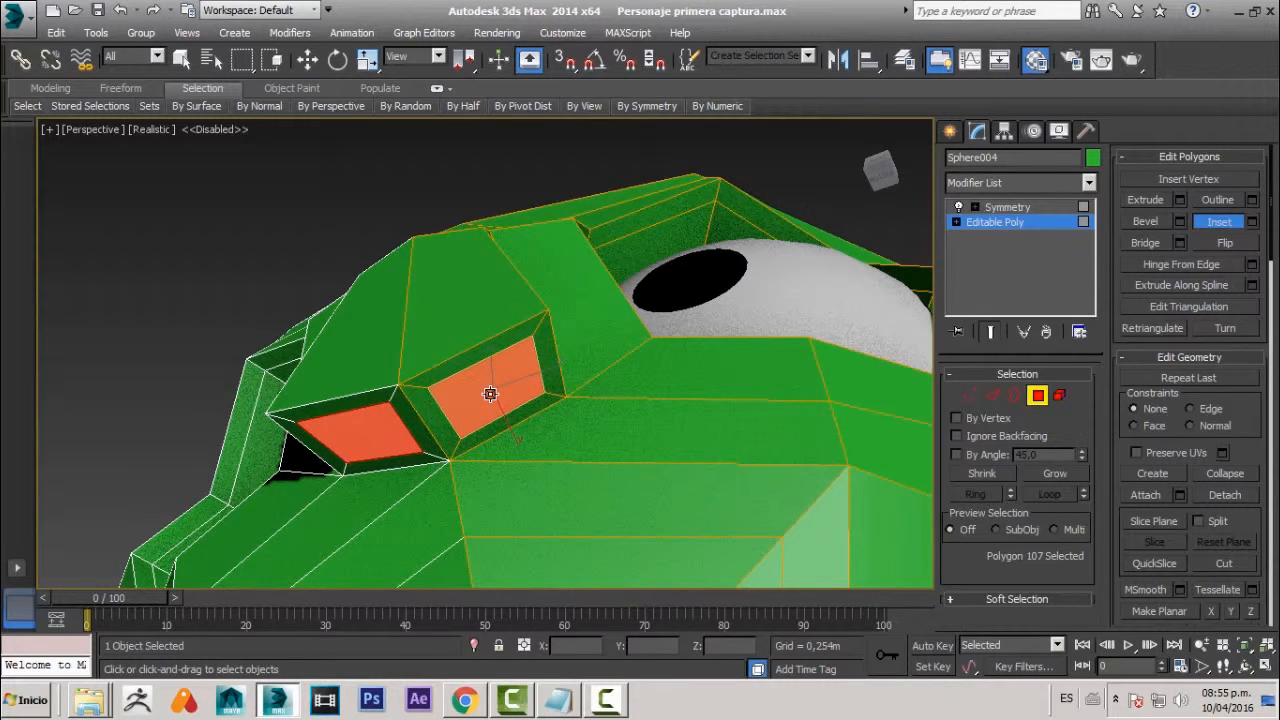
- Extrude the inset nostril polygon into the nose and scale it down
click(1160, 203)
drag(461, 385, 515, 410)
alt+middle_drag(485, 404, 466, 394)
key(r)
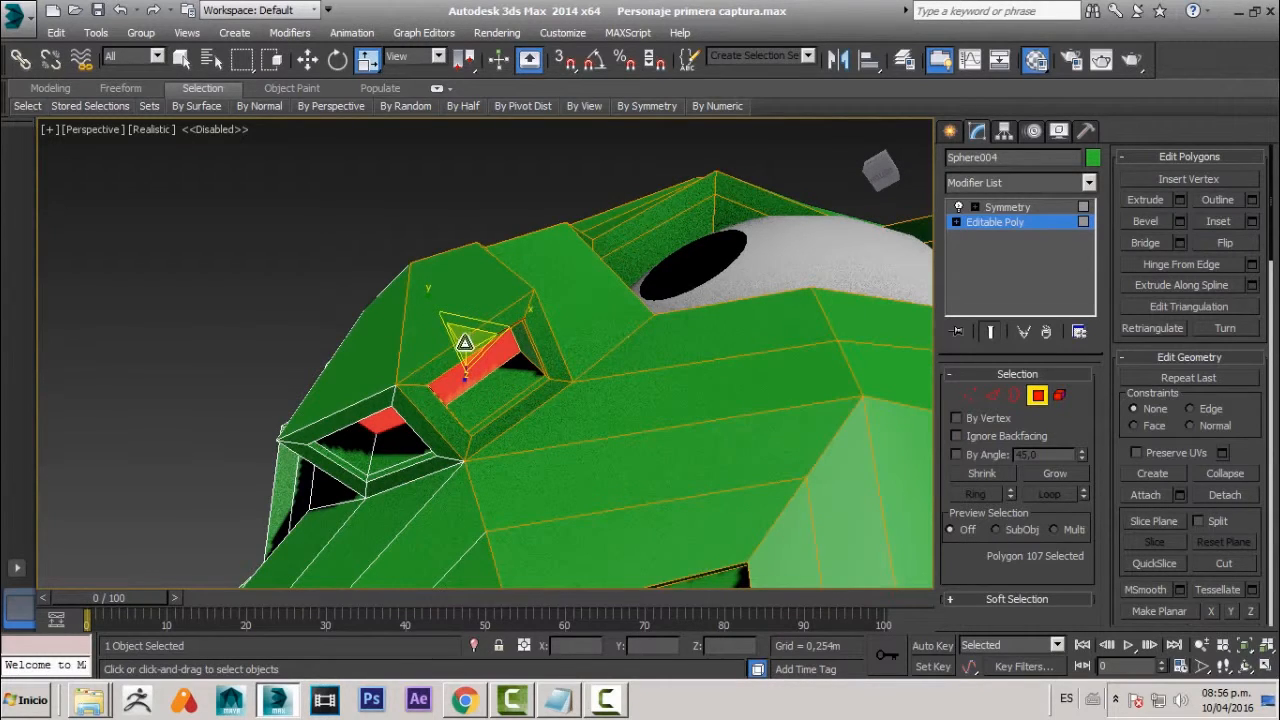
drag(465, 343, 407, 375)
alt+middle_drag(407, 375, 373, 371)
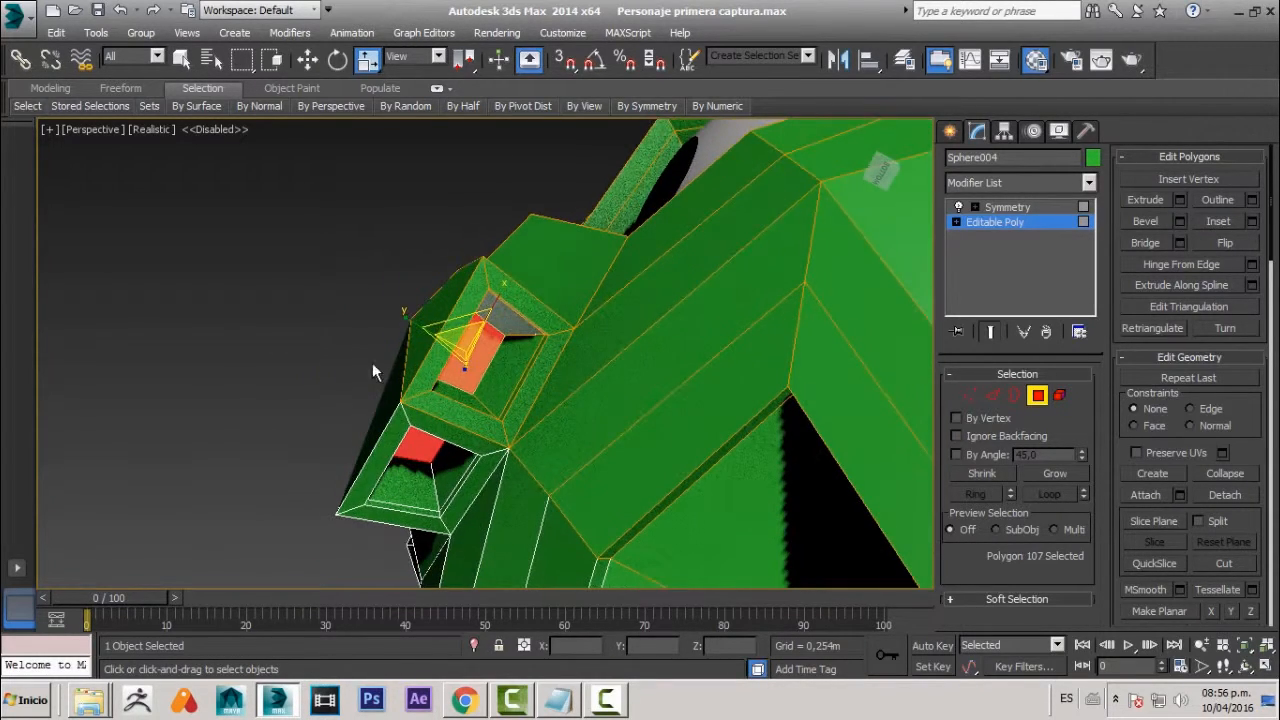
- Shift the nostril's inner polygon slightly and extrude it deeper with a smaller end face
key(w)
drag(518, 381, 529, 387)
alt+middle_drag(529, 387, 478, 375)
click(1140, 201)
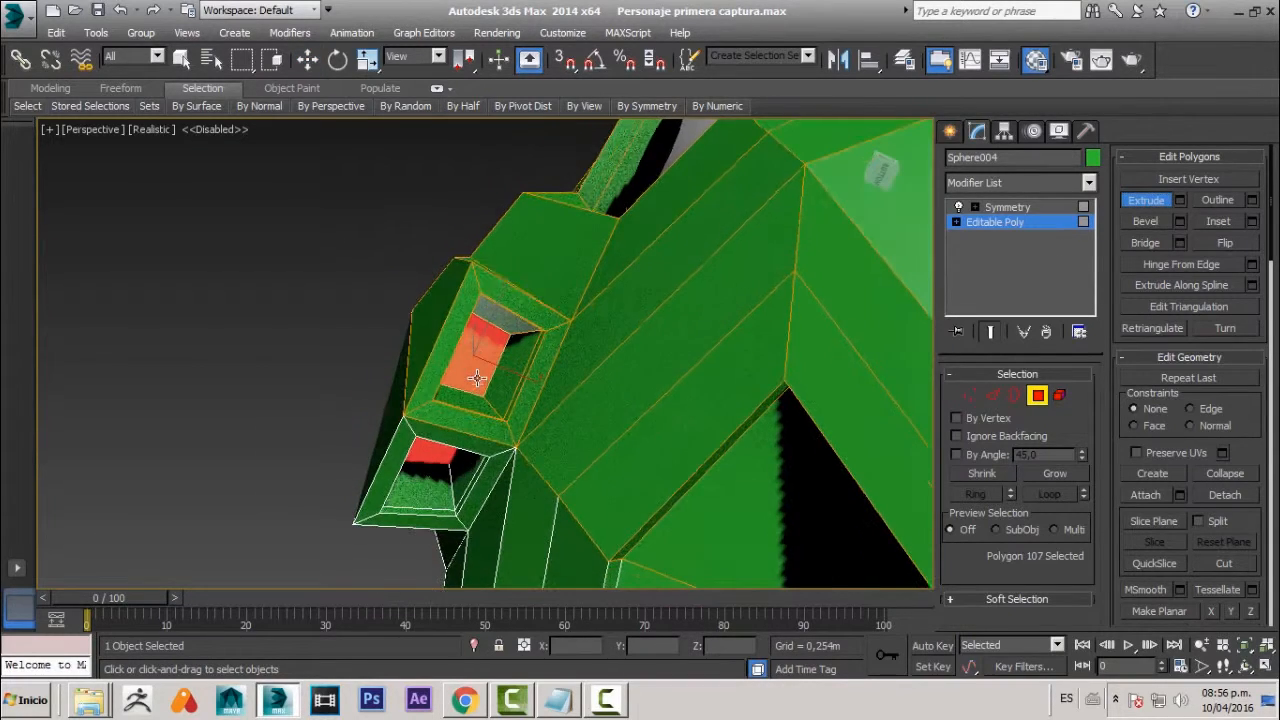
drag(478, 375, 449, 390)
key(r)
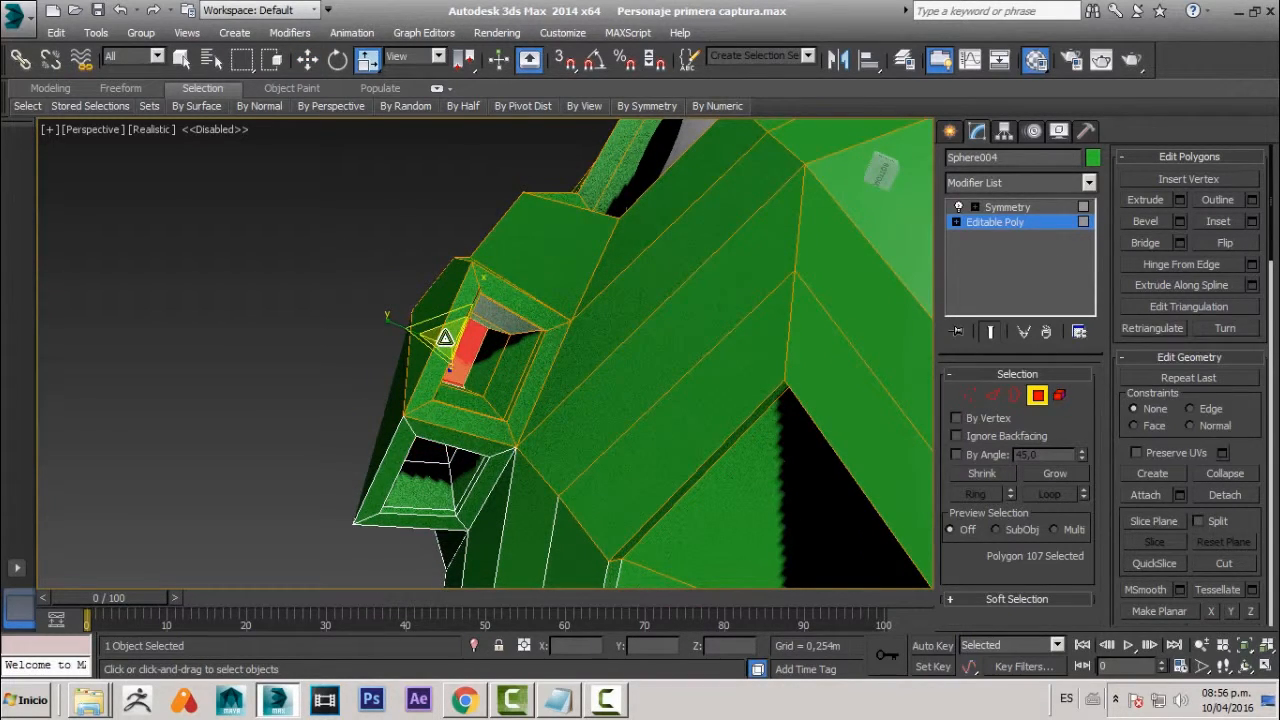
drag(446, 339, 414, 371)
- Examine the nose and nostril shape from the front, side and below, ending with the head deselected
alt+middle_drag(414, 383, 221, 597)
scroll(606, 420, down, 4)
scroll(469, 423, up, 3)
alt+middle_drag(469, 423, 939, 357)
scroll(469, 394, up, 2)
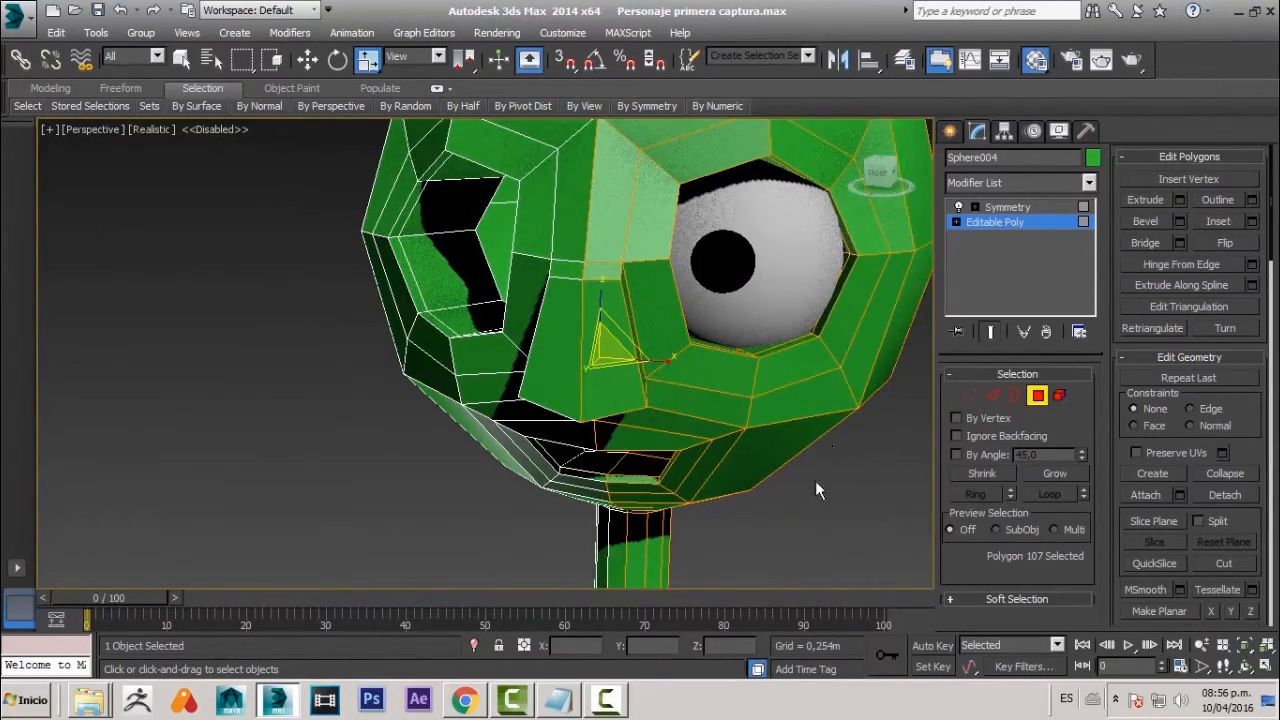
scroll(597, 363, up, 2)
alt+middle_drag(623, 366, 524, 350)
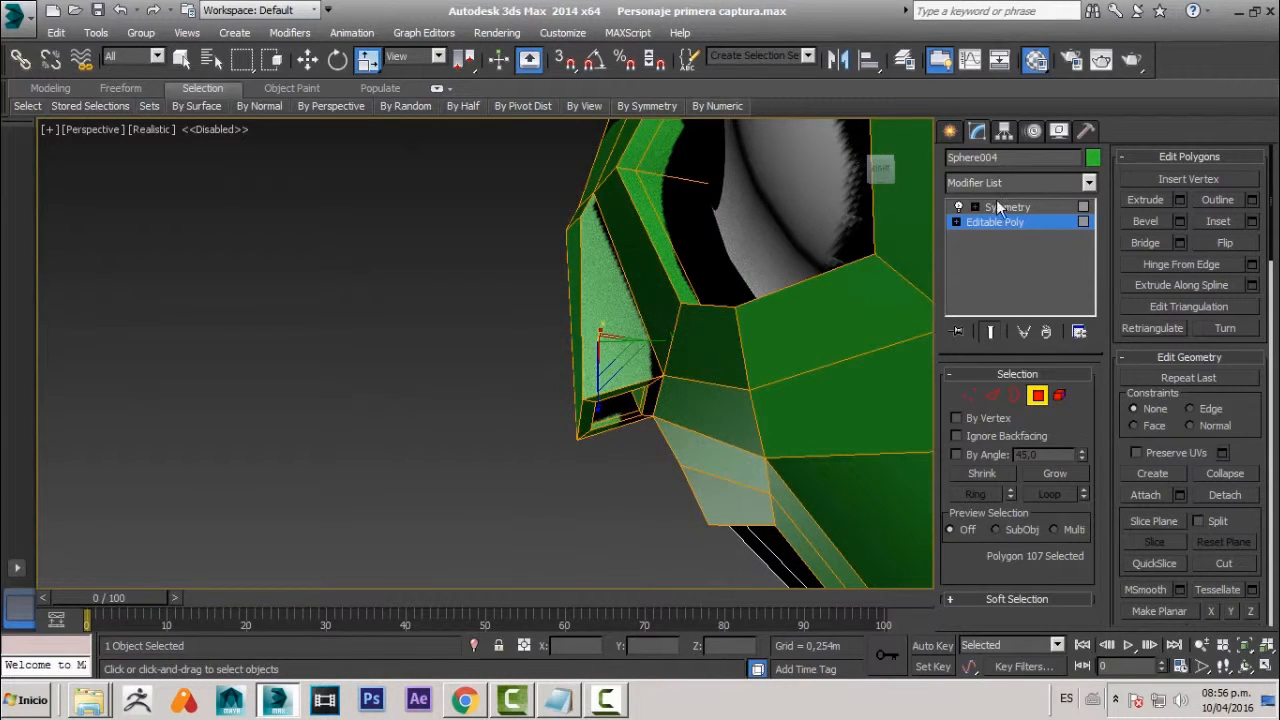
click(1037, 395)
click(602, 492)
alt+middle_drag(562, 411, 740, 363)
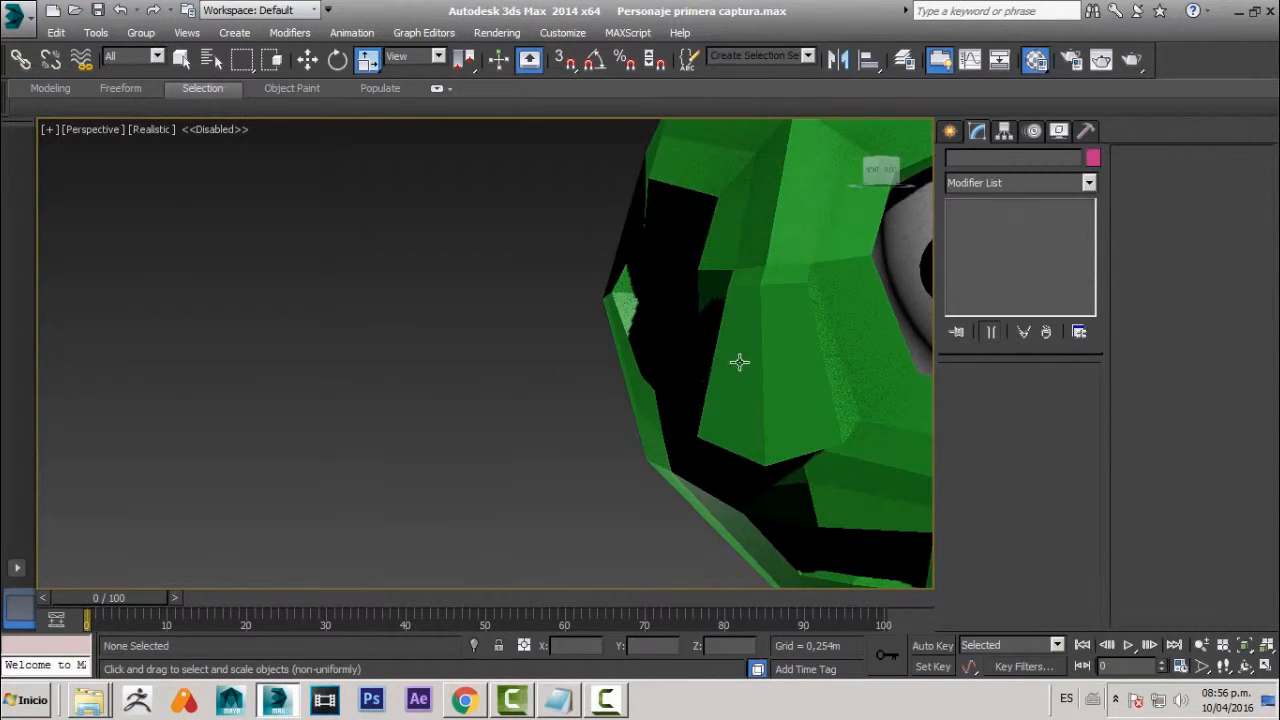
- Connect the nose's lengthwise edges in the head's Editable Poly with 1 segment and a pinch of 42
click(740, 363)
middle_drag(672, 342, 610, 362)
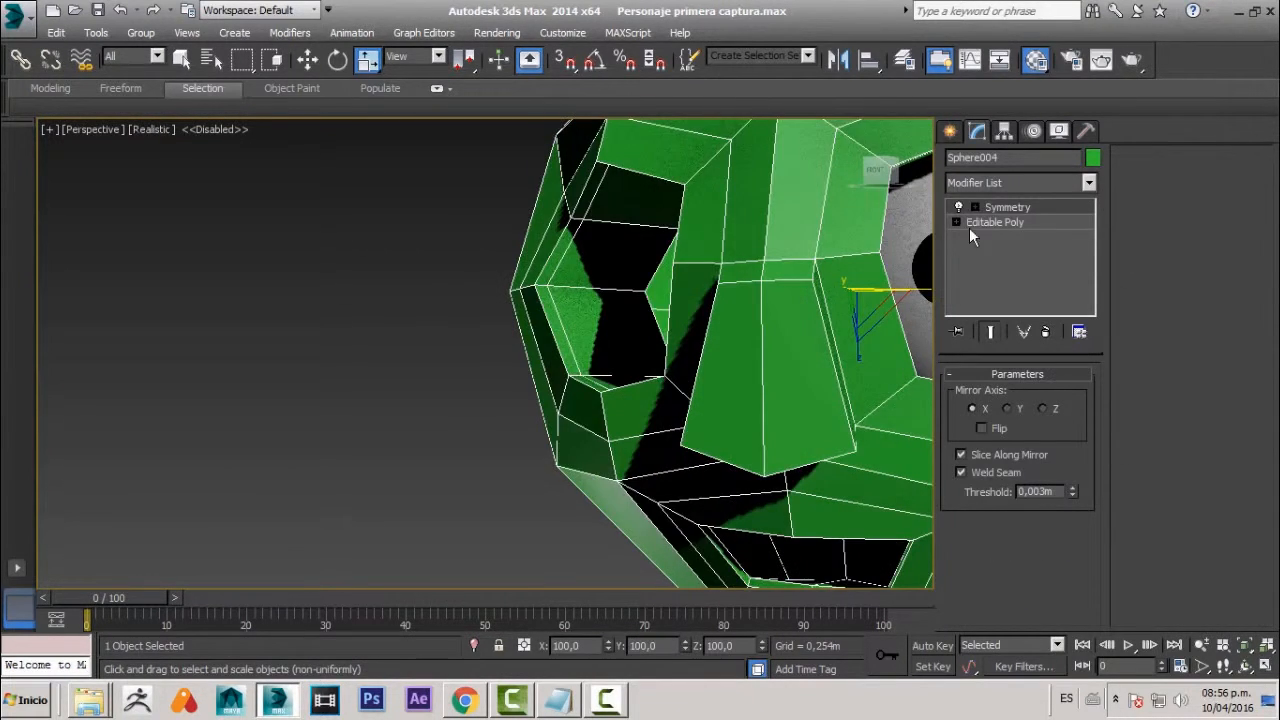
click(1020, 224)
click(991, 396)
scroll(677, 349, up, 2)
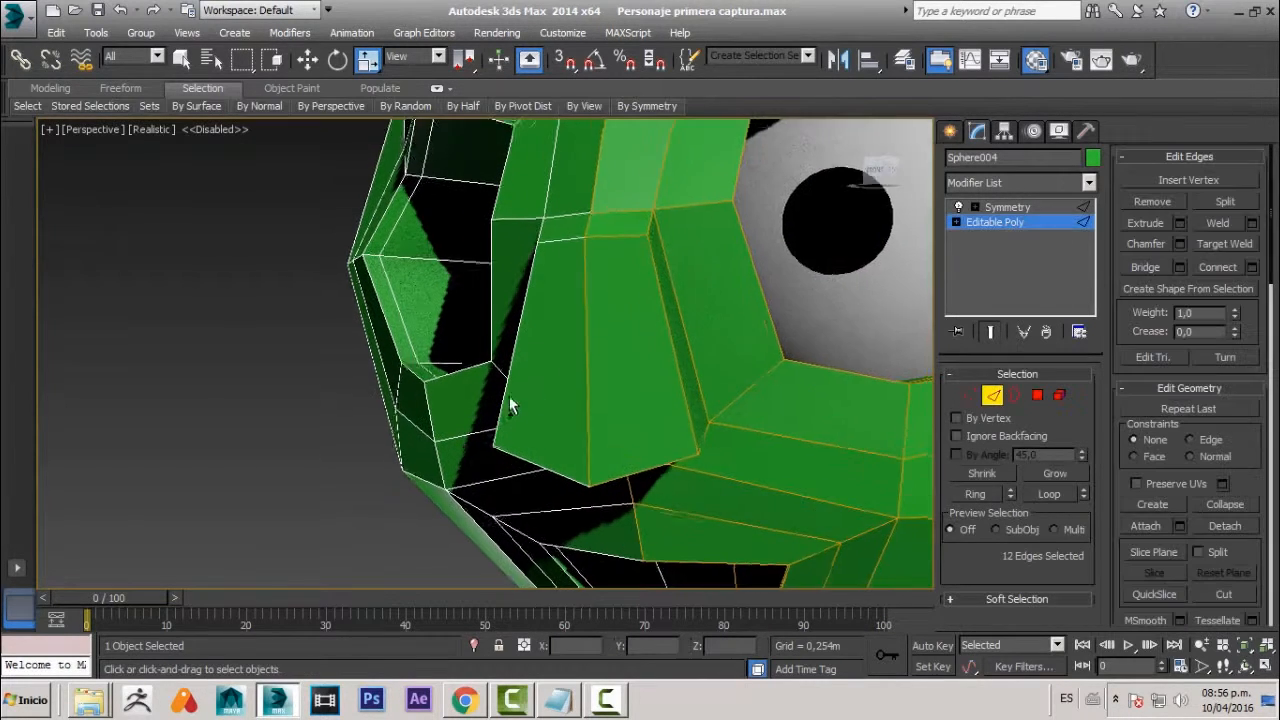
click(677, 349)
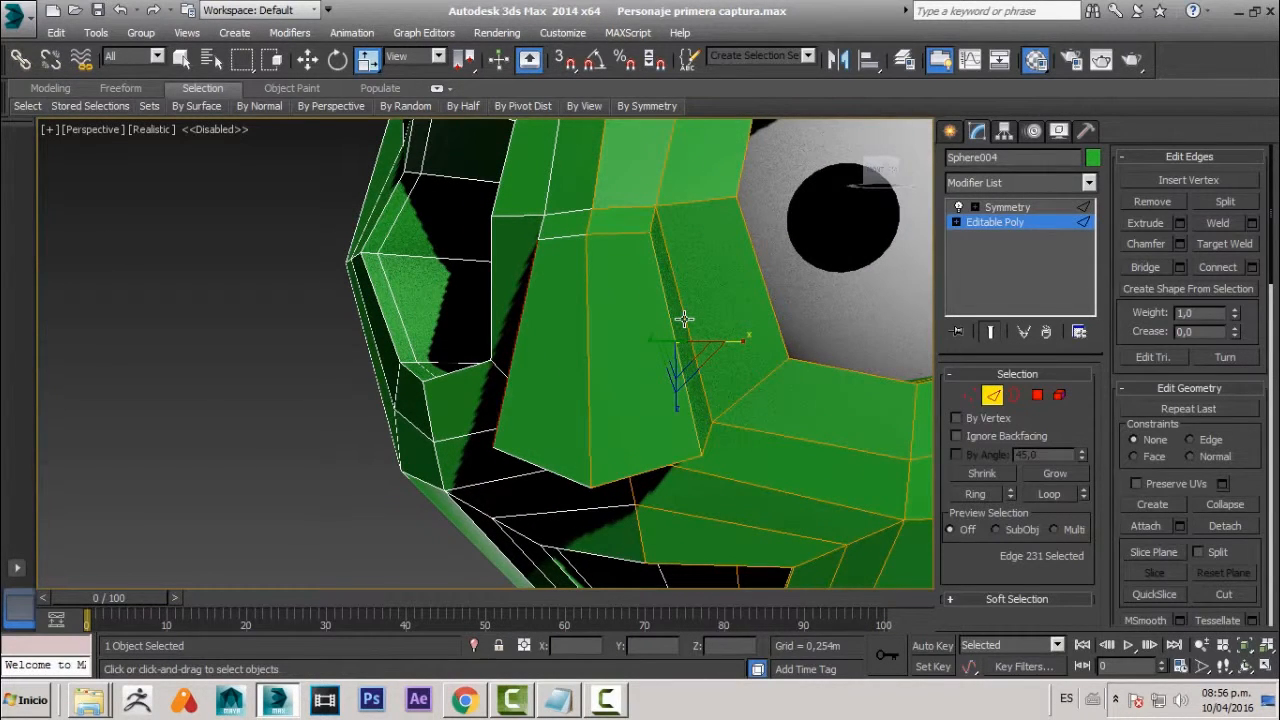
double_click(684, 319)
scroll(684, 319, down, 3)
middle_drag(720, 354, 618, 371)
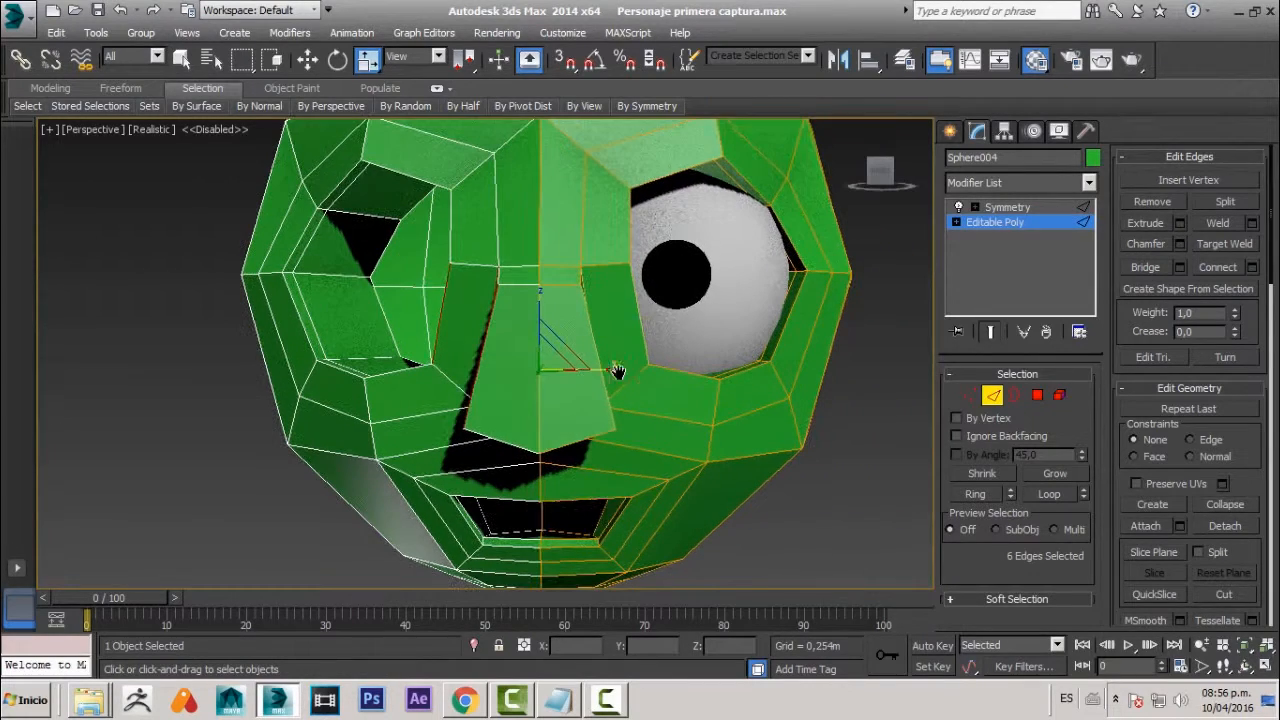
click(1251, 267)
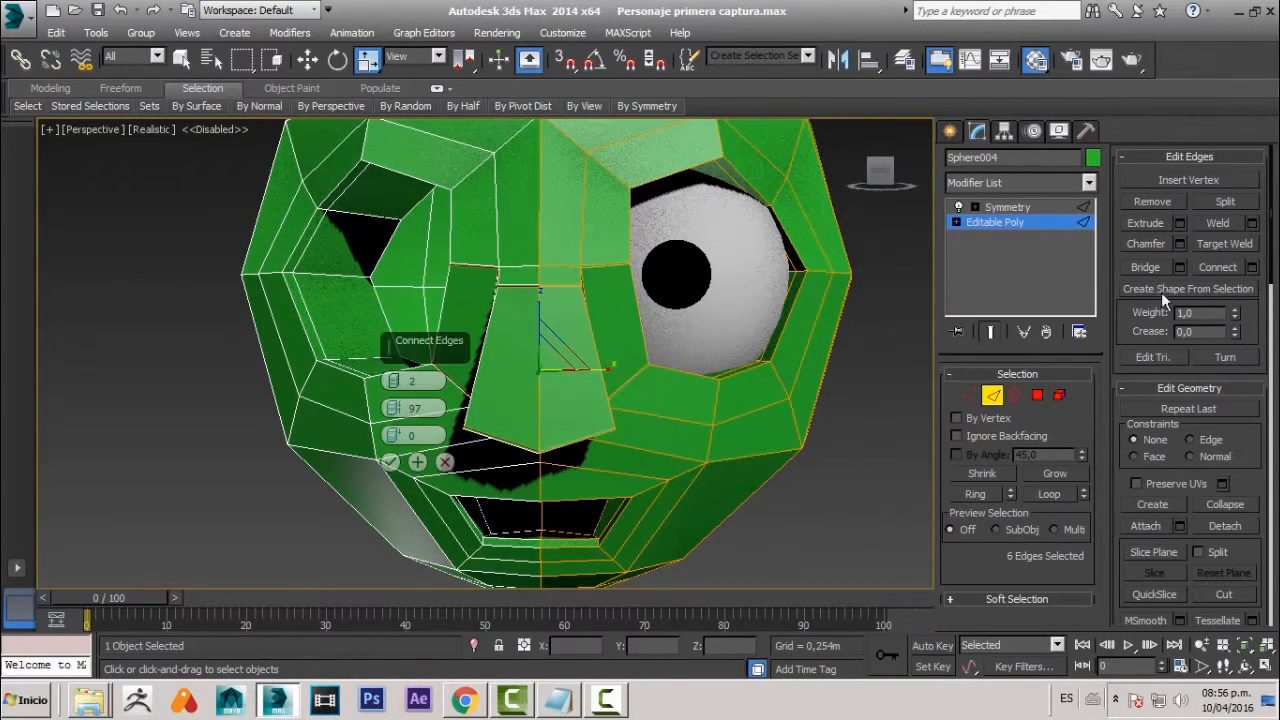
alt+middle_drag(548, 432, 400, 425)
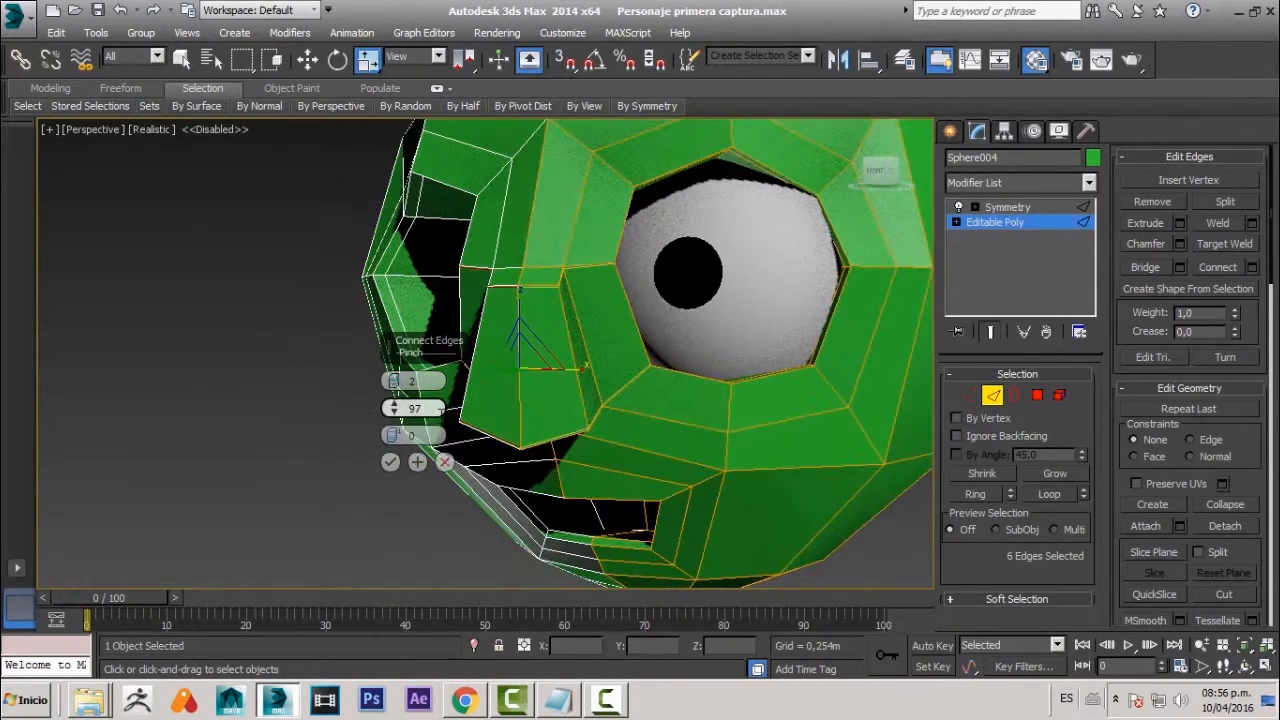
drag(396, 414, 441, 612)
click(394, 386)
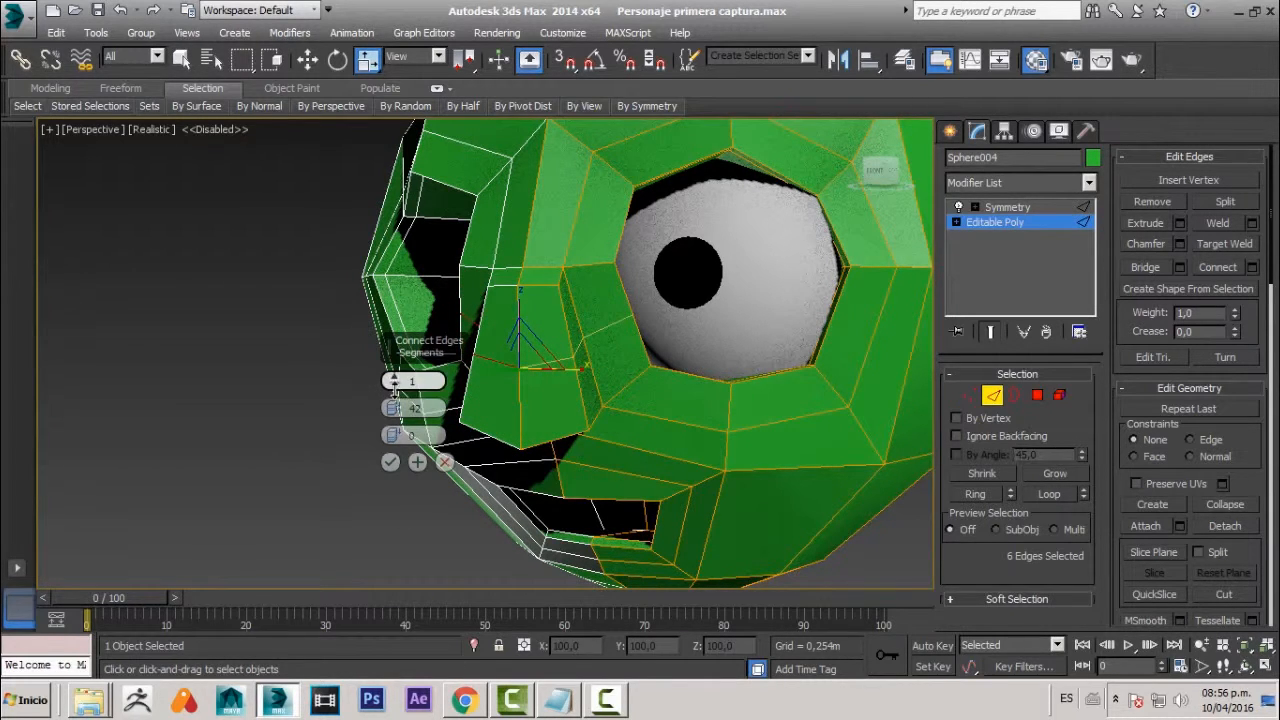
alt+middle_drag(400, 437, 608, 420)
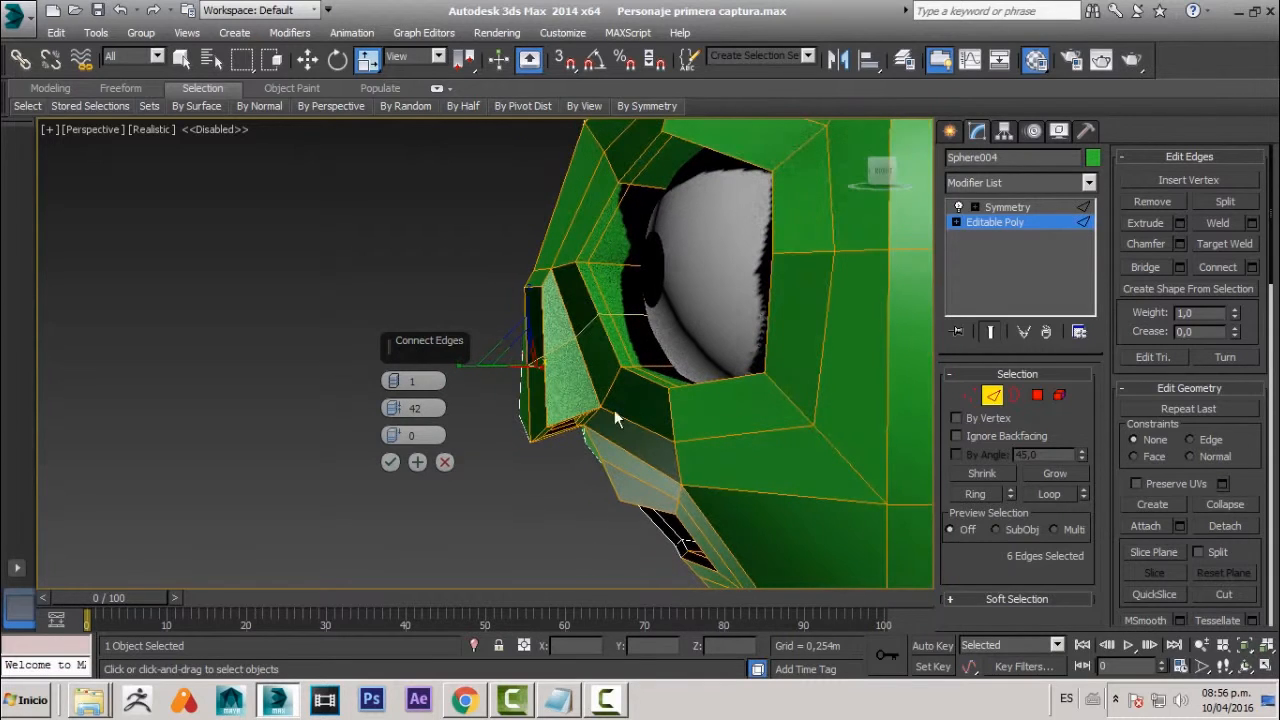
click(390, 462)
- Move the four vertices across the middle of the nose outward, then shift the nose-tip vertices slightly forward
alt+middle_drag(387, 462, 531, 413)
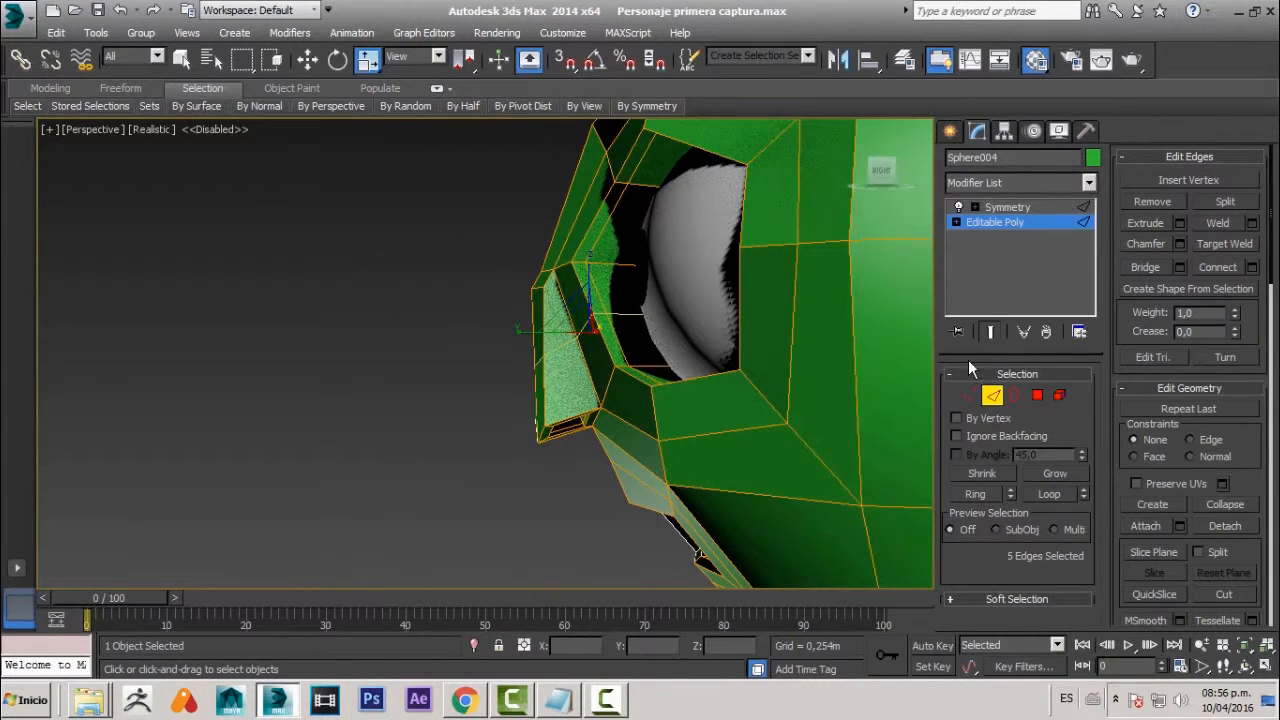
click(967, 394)
click(559, 383)
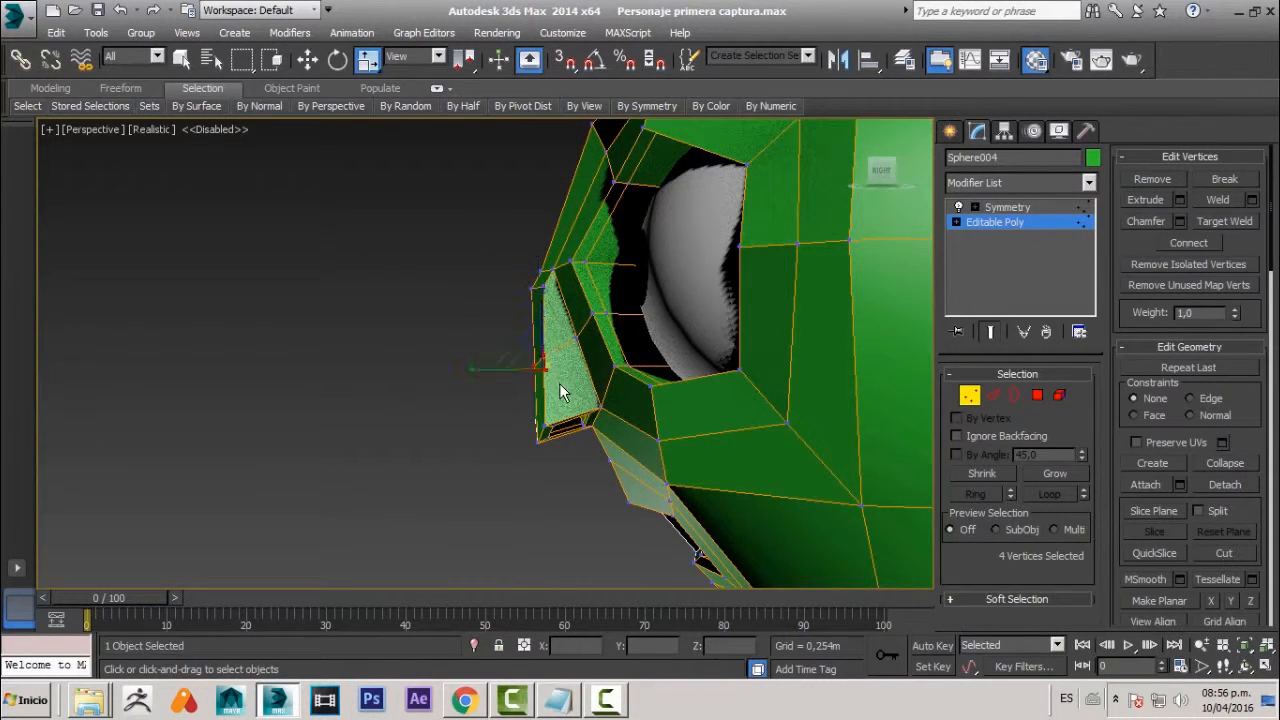
key(w)
key(ctrl+z)
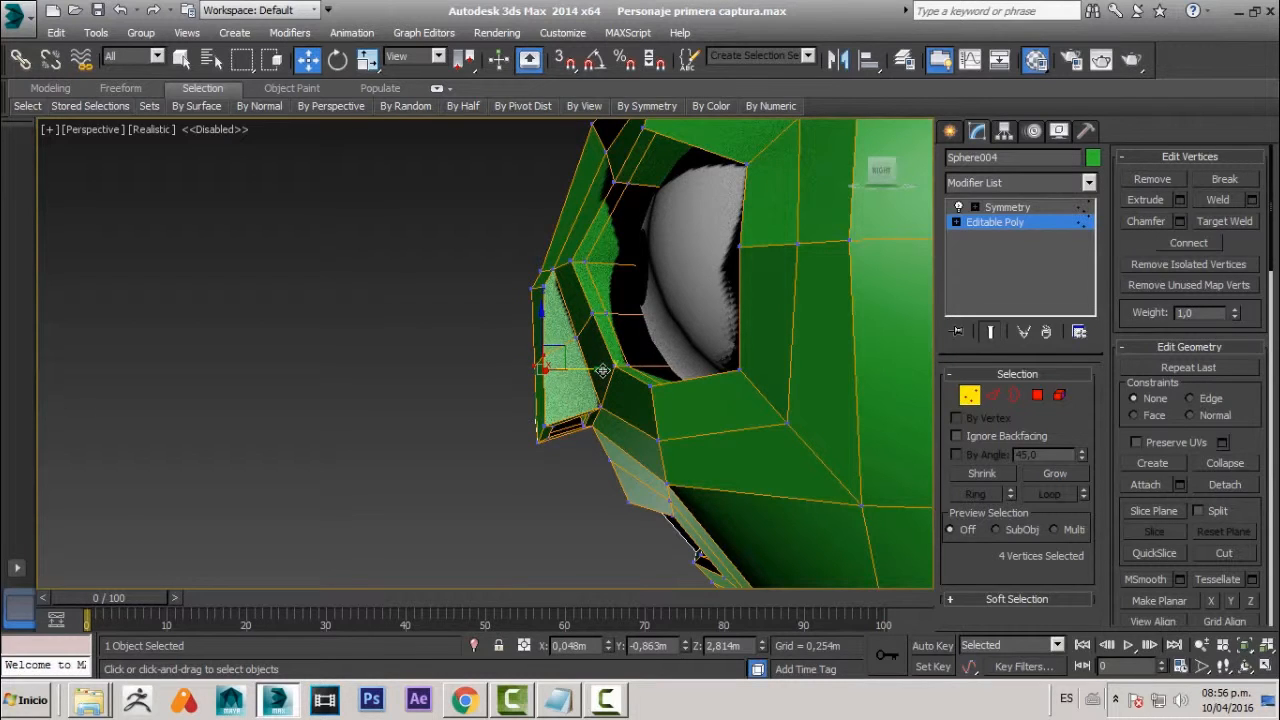
drag(600, 369, 588, 369)
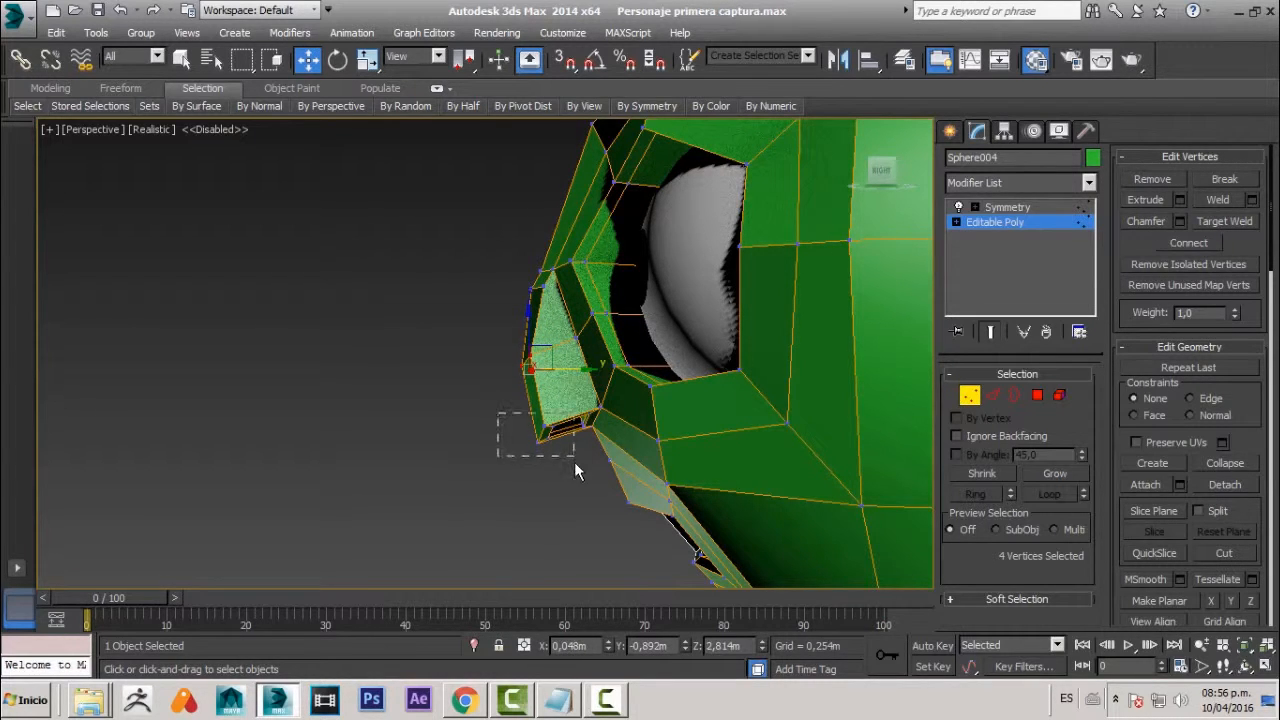
drag(575, 464, 586, 432)
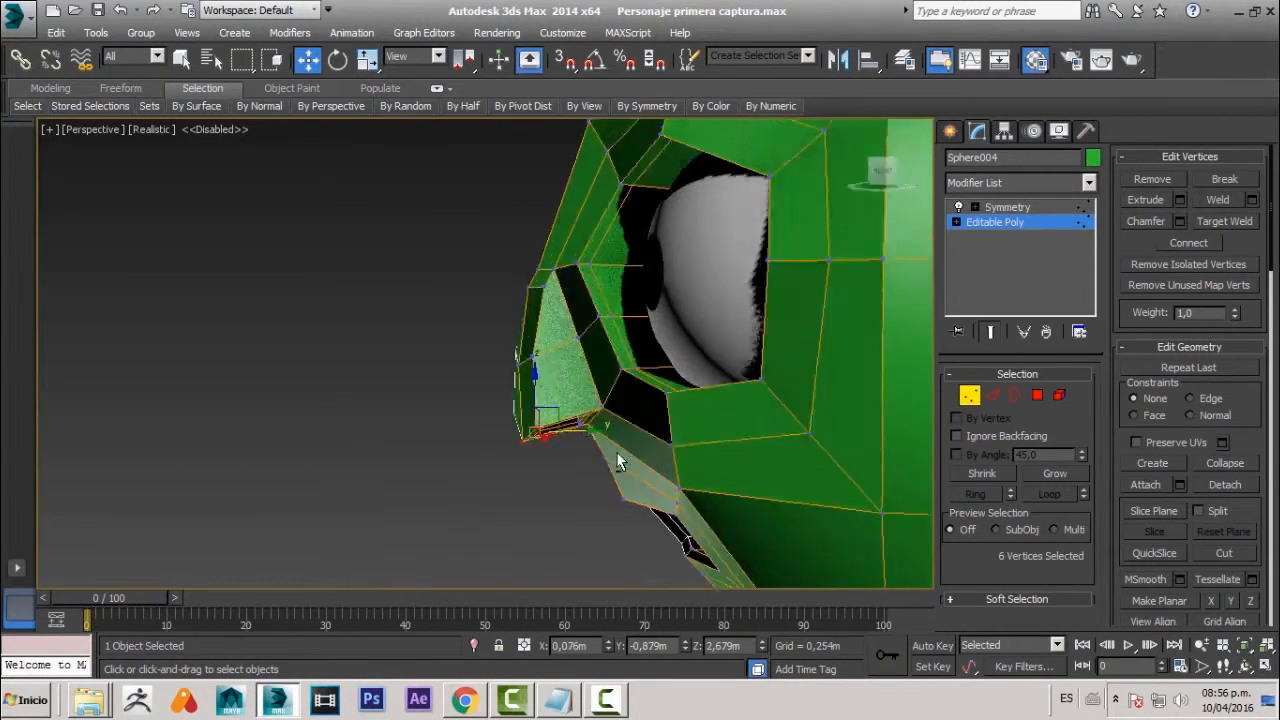
- Examine the reshaped nose and whole head from the side and front, with the vertices deselected
alt+middle_drag(620, 457, 794, 431)
scroll(760, 432, down, 2)
alt+middle_drag(628, 452, 563, 350)
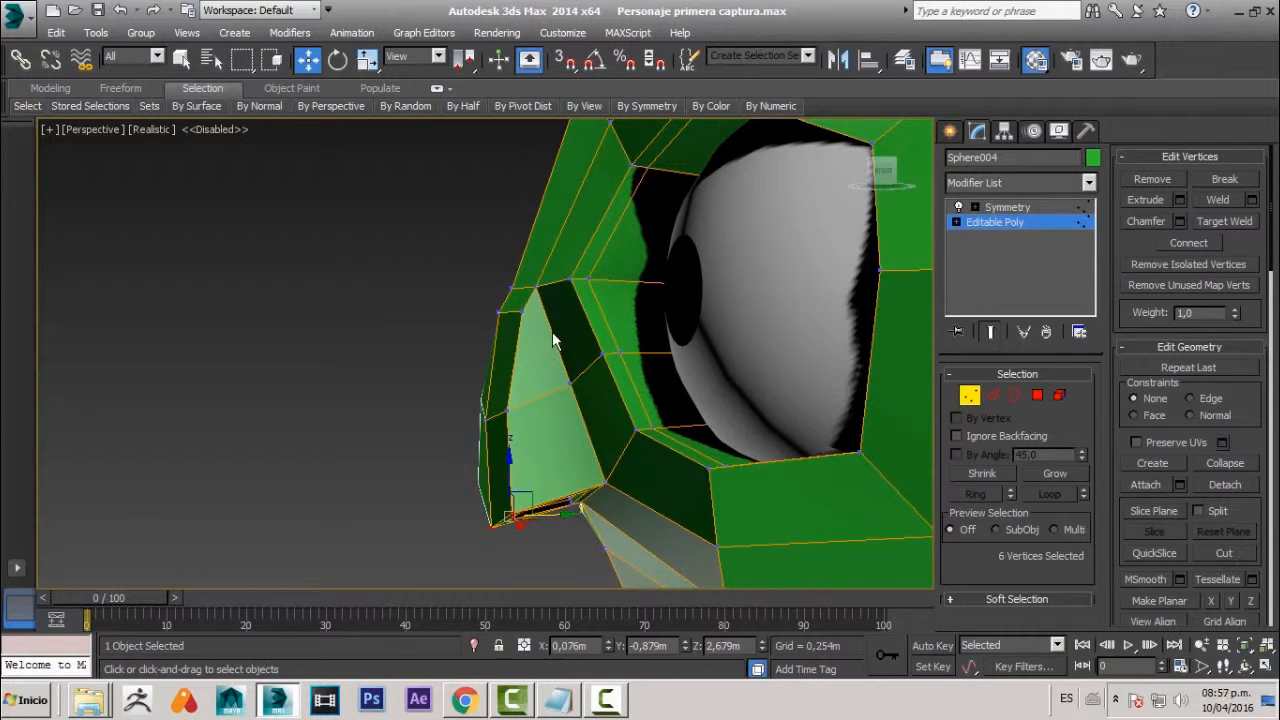
alt+middle_drag(590, 424, 551, 356)
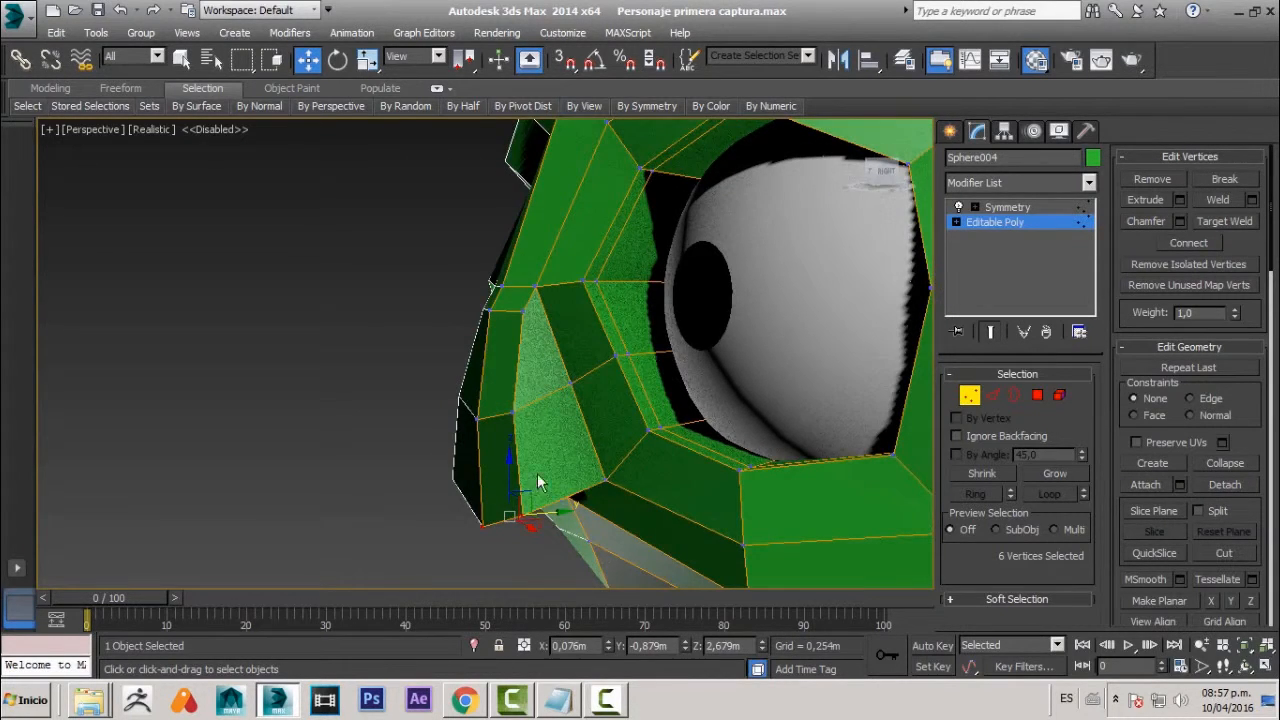
alt+middle_drag(538, 482, 490, 515)
scroll(645, 410, down, 4)
click(480, 540)
scroll(589, 448, down, 1)
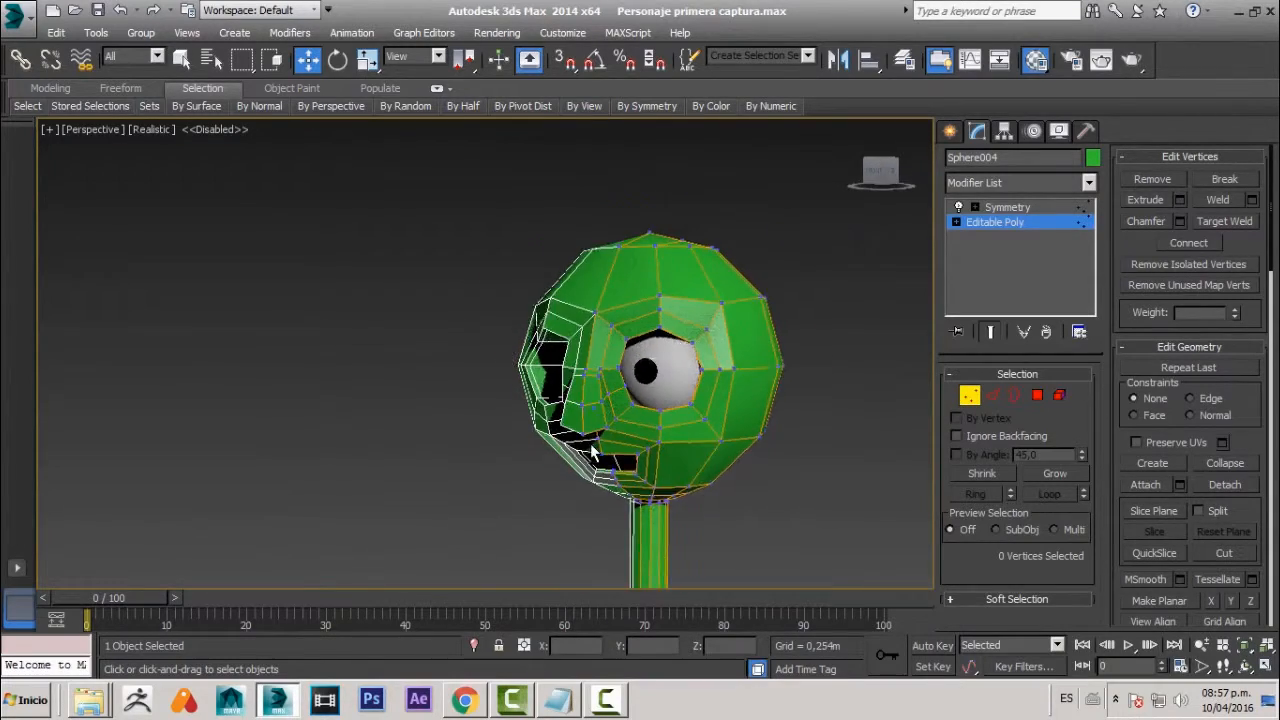
alt+middle_drag(592, 453, 657, 381)
scroll(581, 487, up, 3)
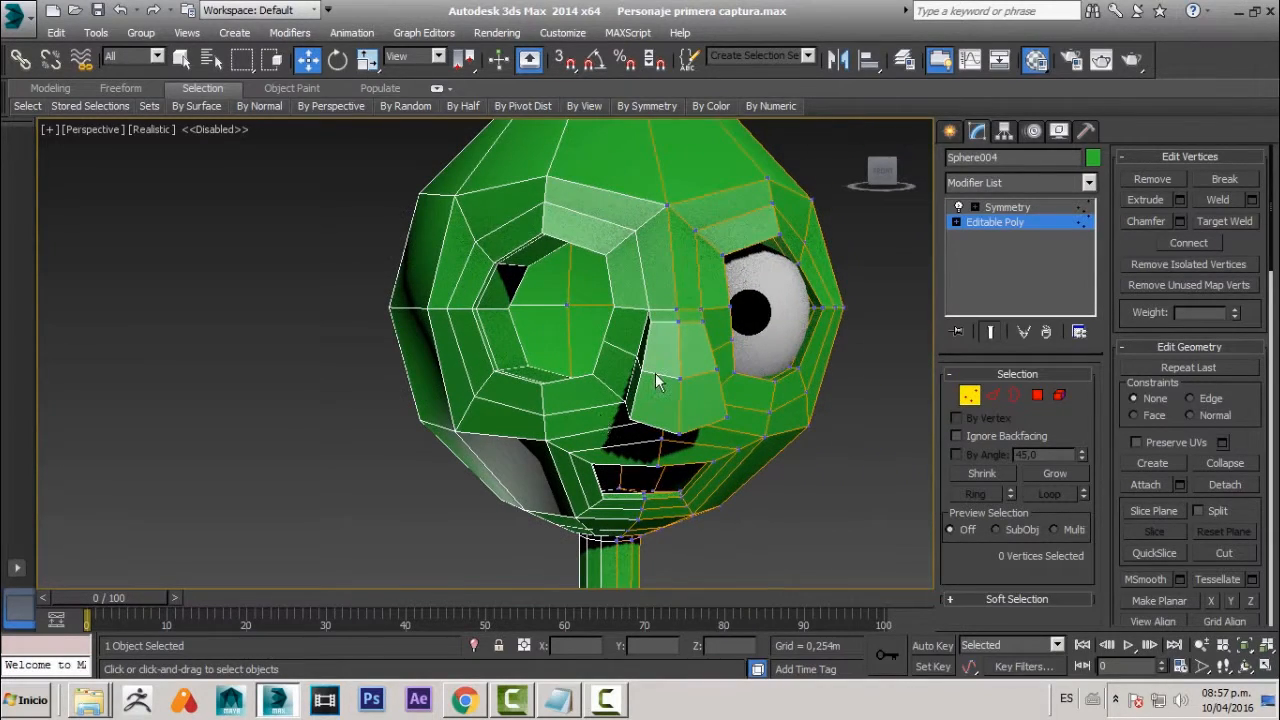
scroll(643, 337, down, 5)
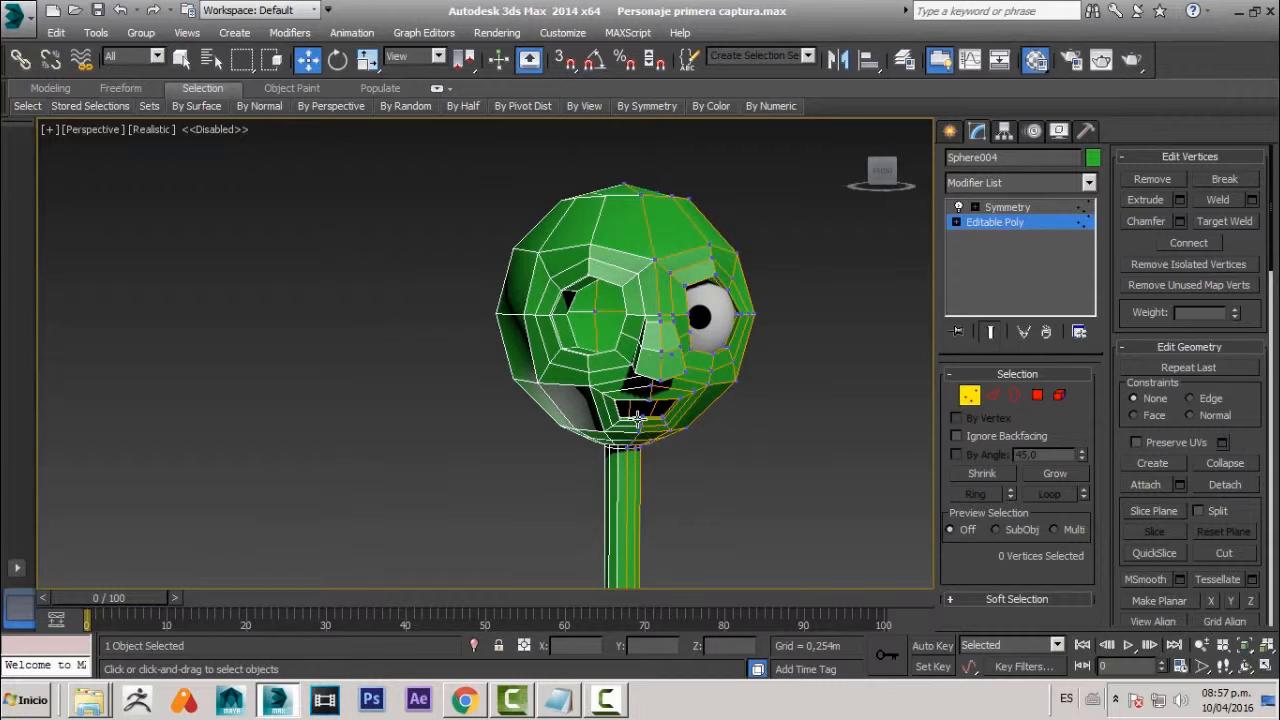
alt+middle_drag(639, 418, 553, 437)
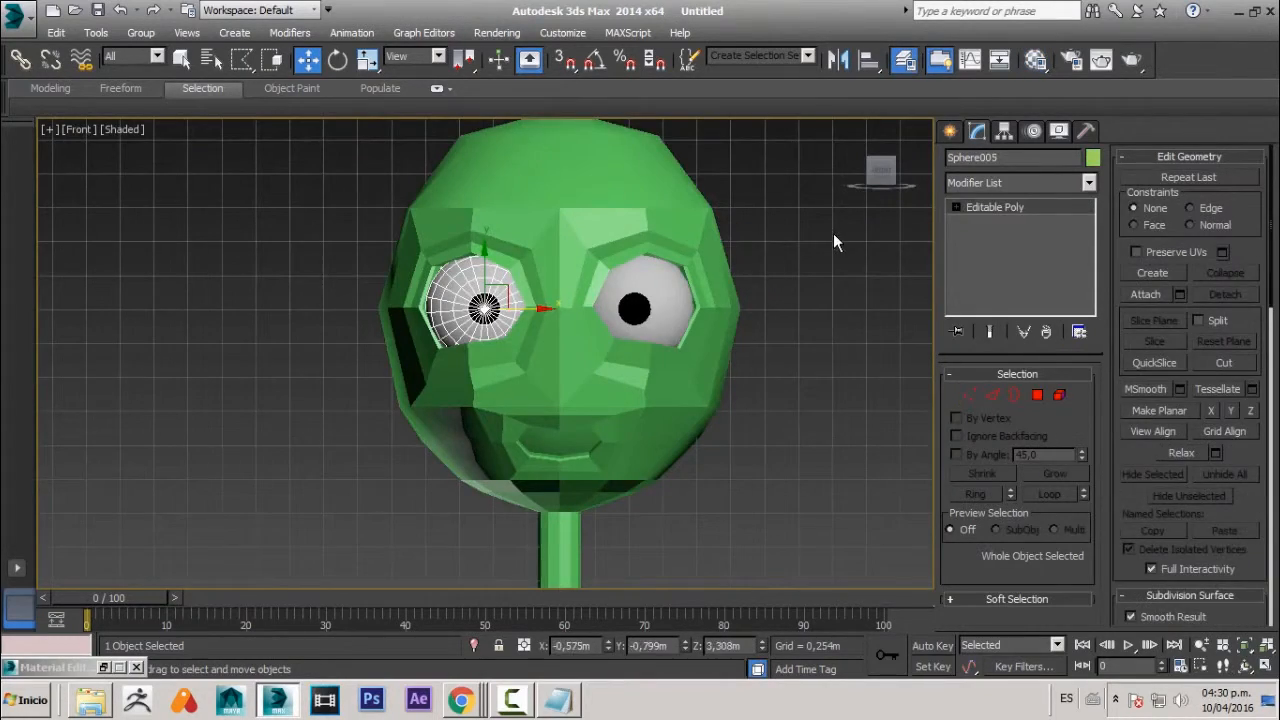
- Examine the noseless head in the Untitled scene from the front and in perspective, including the eyes and mouth
click(833, 240)
scroll(778, 233, down, 8)
scroll(738, 407, up, 4)
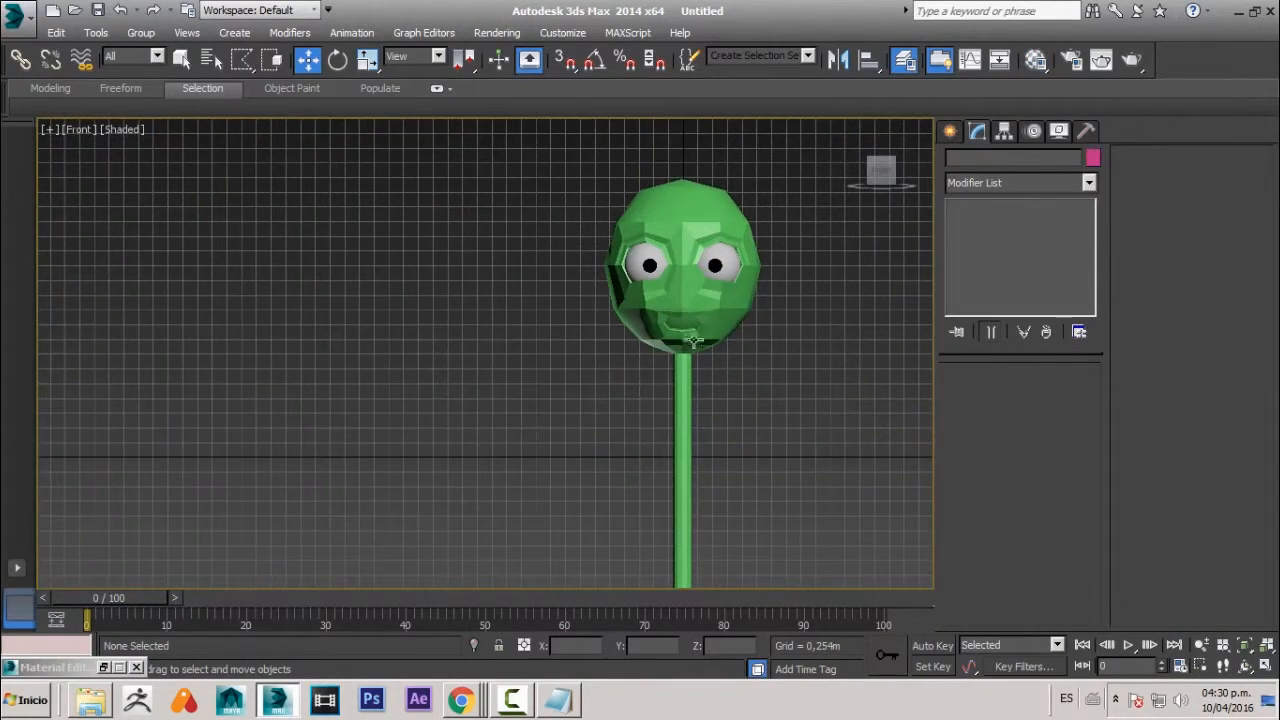
click(688, 317)
key(p)
alt+middle_drag(688, 317, 823, 363)
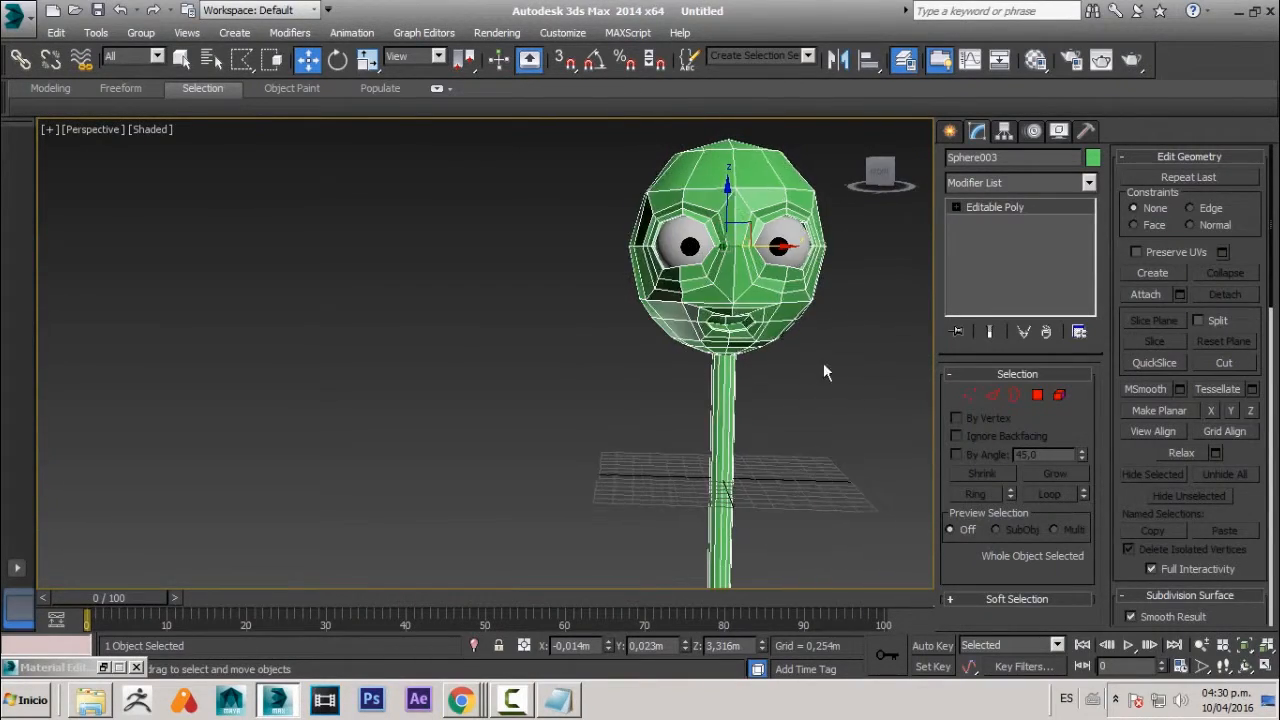
click(823, 363)
scroll(735, 246, up, 4)
click(722, 277)
middle_drag(688, 364, 583, 428)
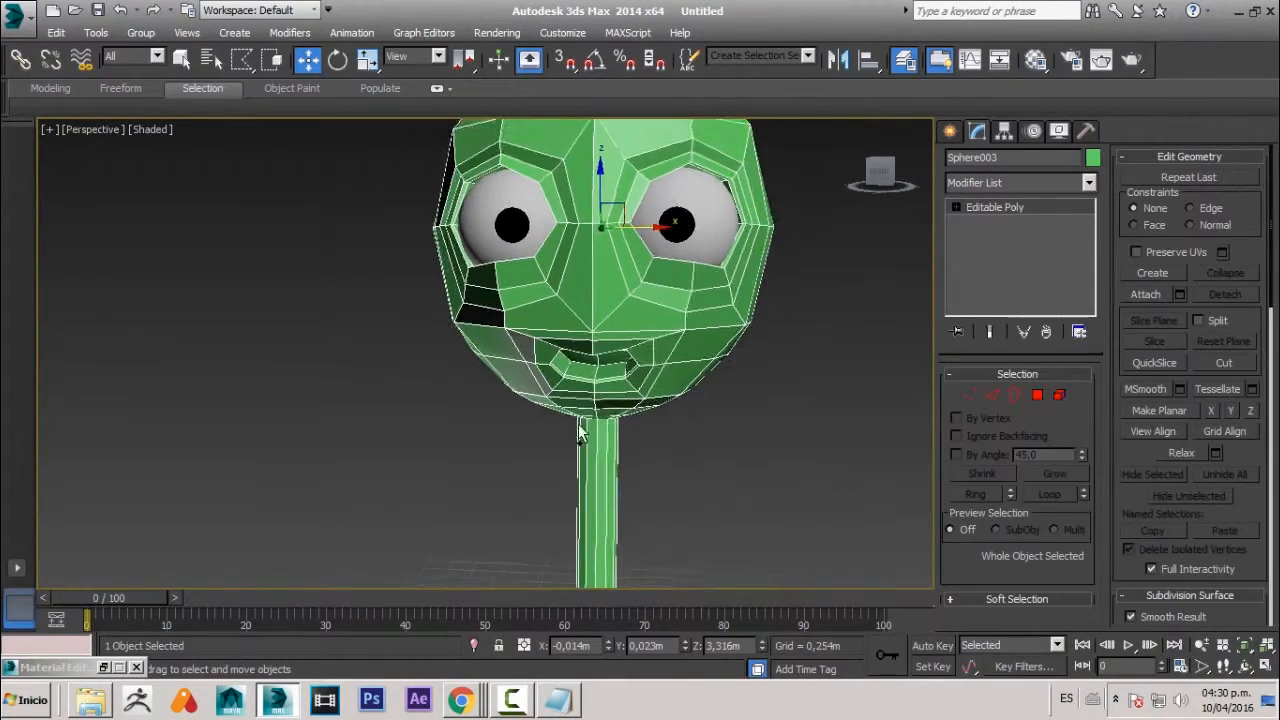
scroll(583, 426, up, 3)
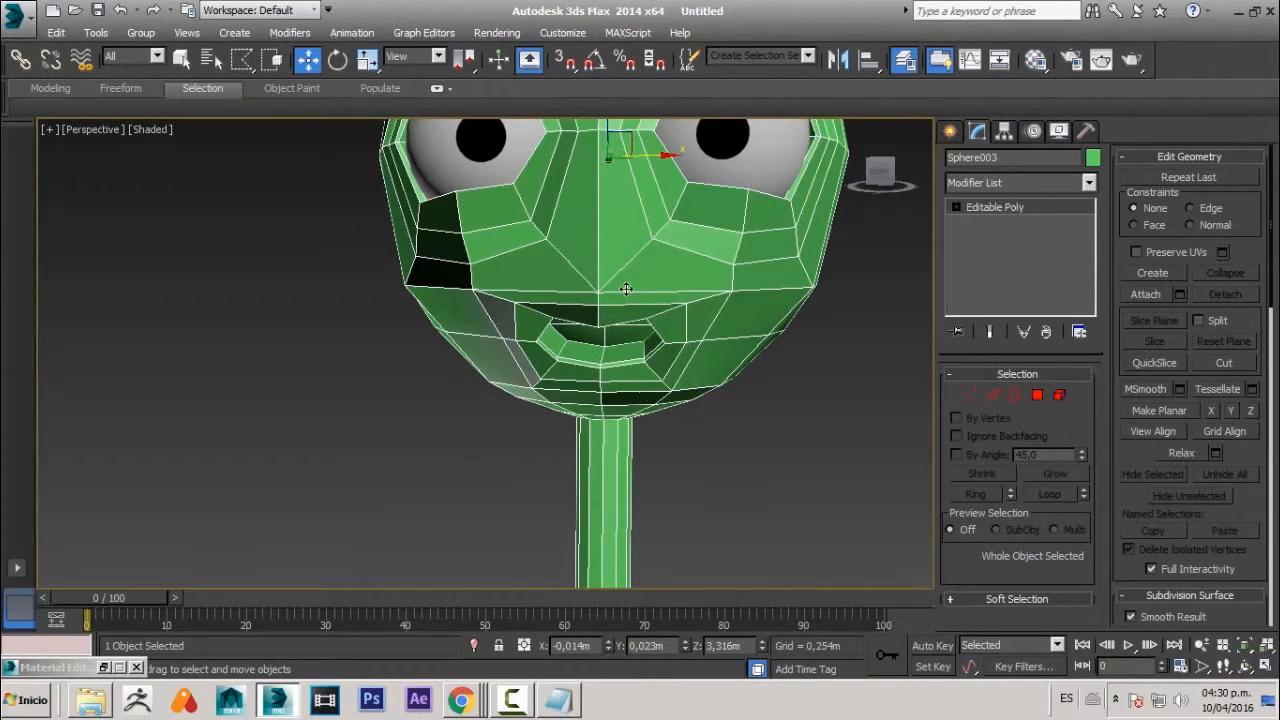
- Clone the head with its neck as one independent copy beside the original, at about X 5.77 m
ctrl+alt+middle_drag(626, 289, 632, 633)
middle_drag(694, 389, 582, 418)
scroll(631, 339, down, 2)
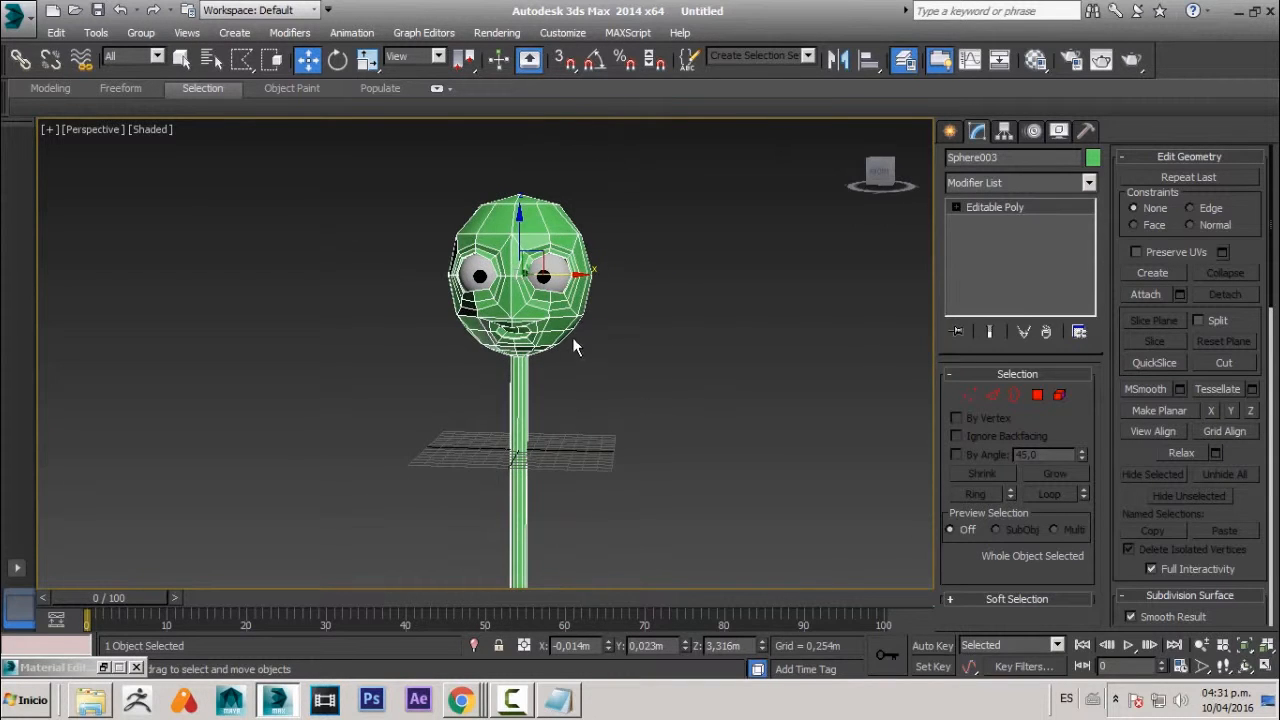
mouse_move(578, 281)
shift+mouse_down()
mouse_move(737, 274)
mouse_move(860, 318)
shift+mouse_up()
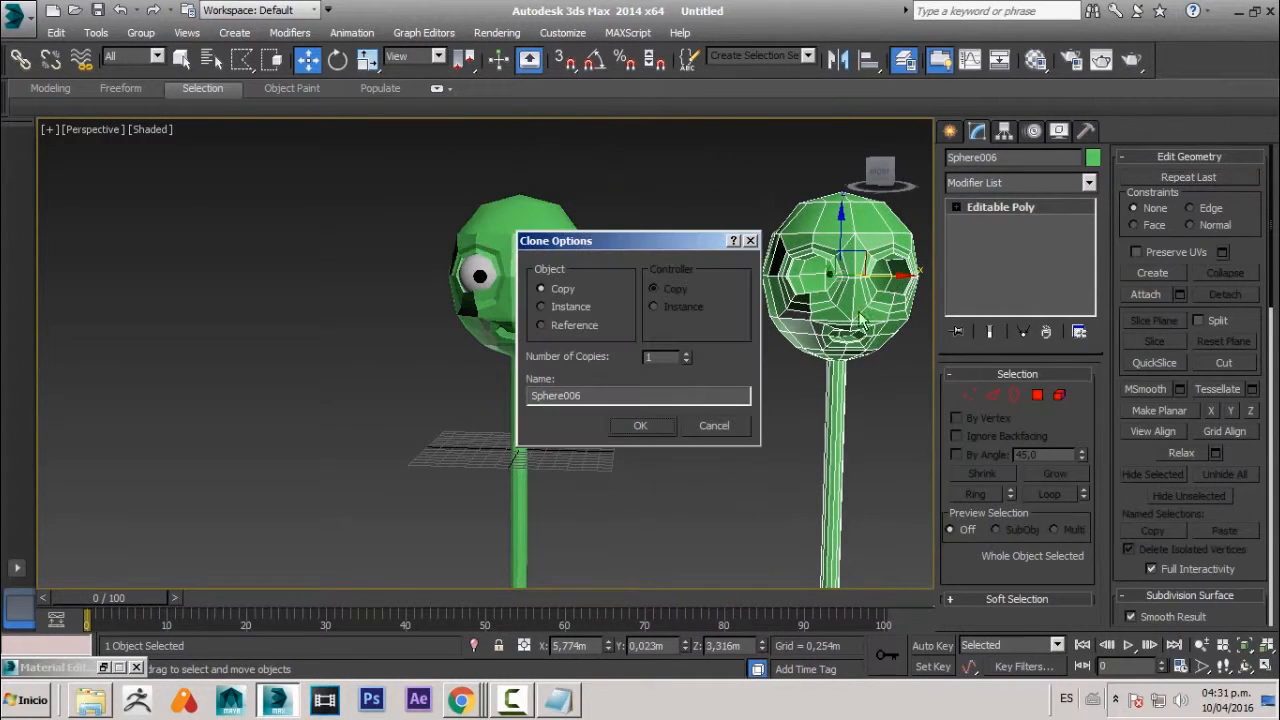
click(626, 337)
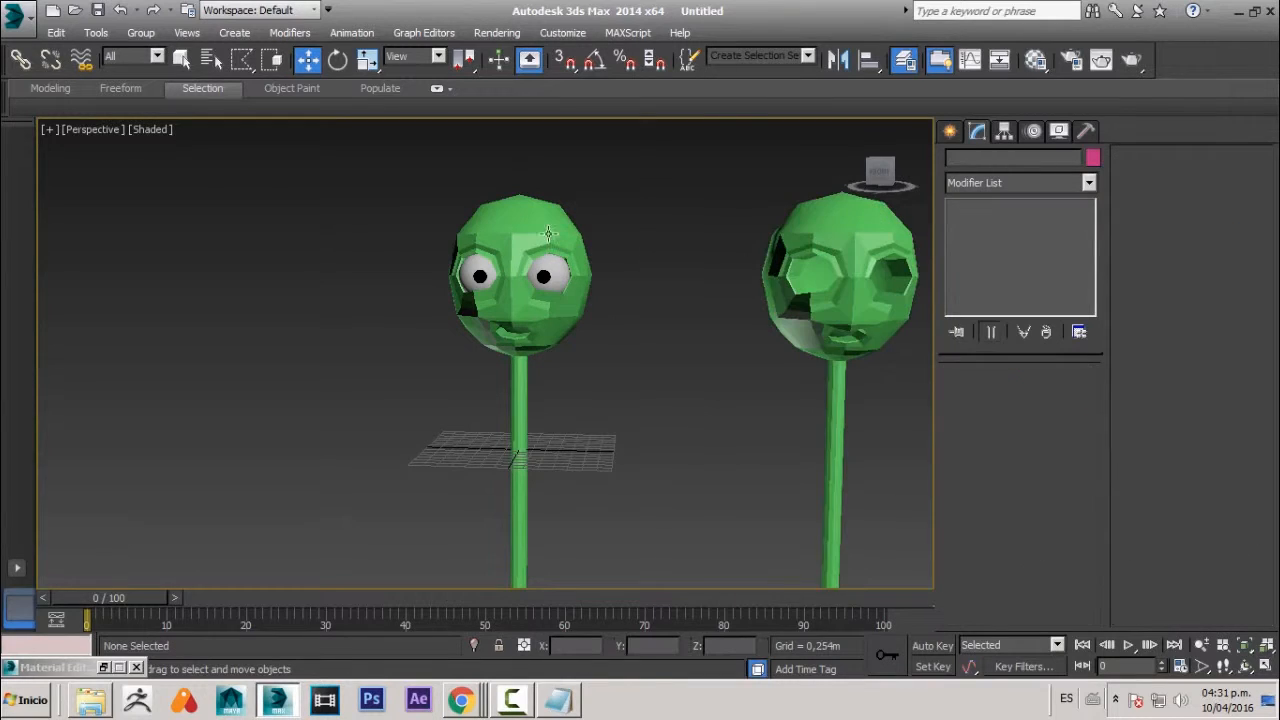
- Copy the original head's eyeball along X into the matching socket of the cloned head, at about X 6.31 m
middle_drag(550, 338, 343, 400)
scroll(668, 360, up, 3)
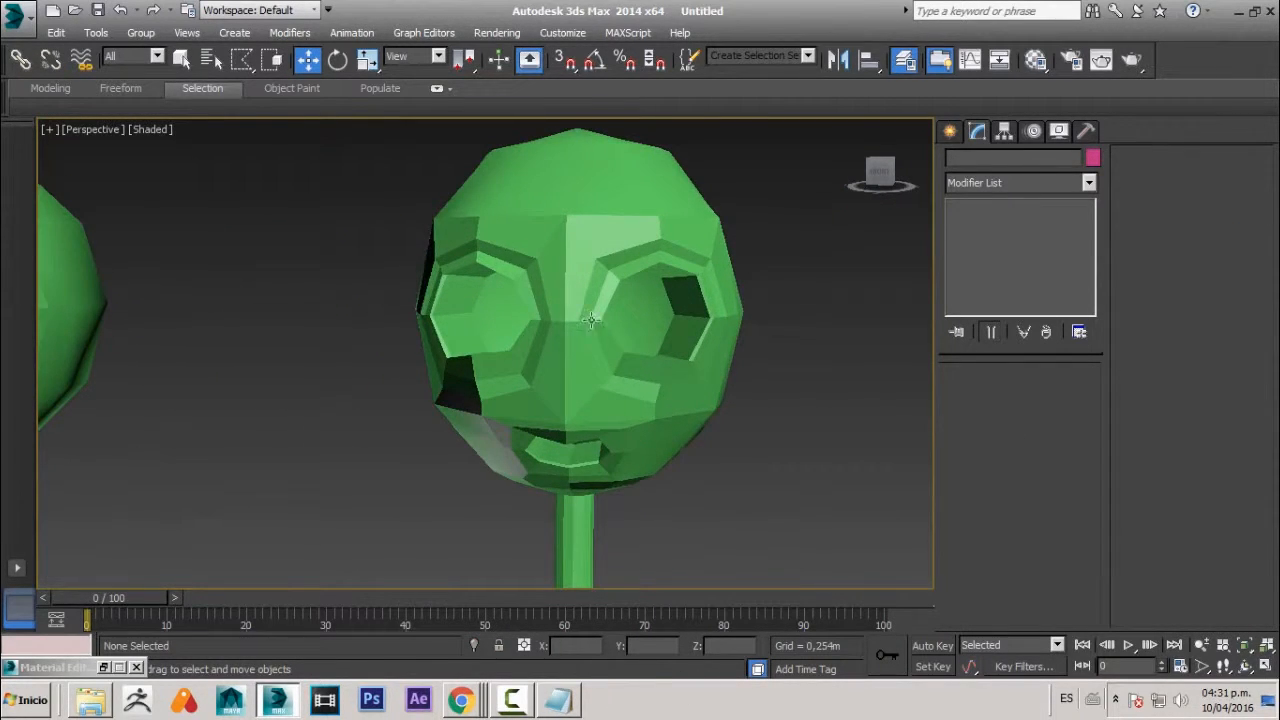
click(514, 305)
scroll(537, 322, down, 3)
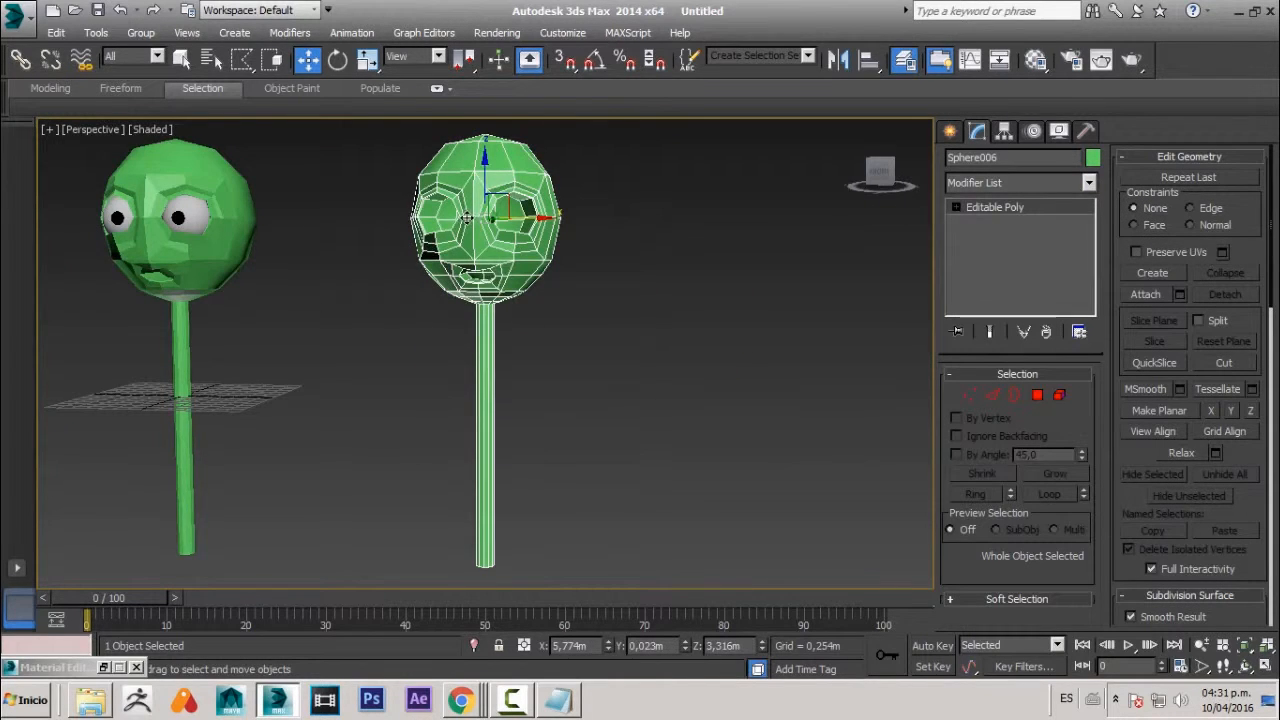
scroll(494, 264, up, 2)
middle_drag(384, 255, 519, 368)
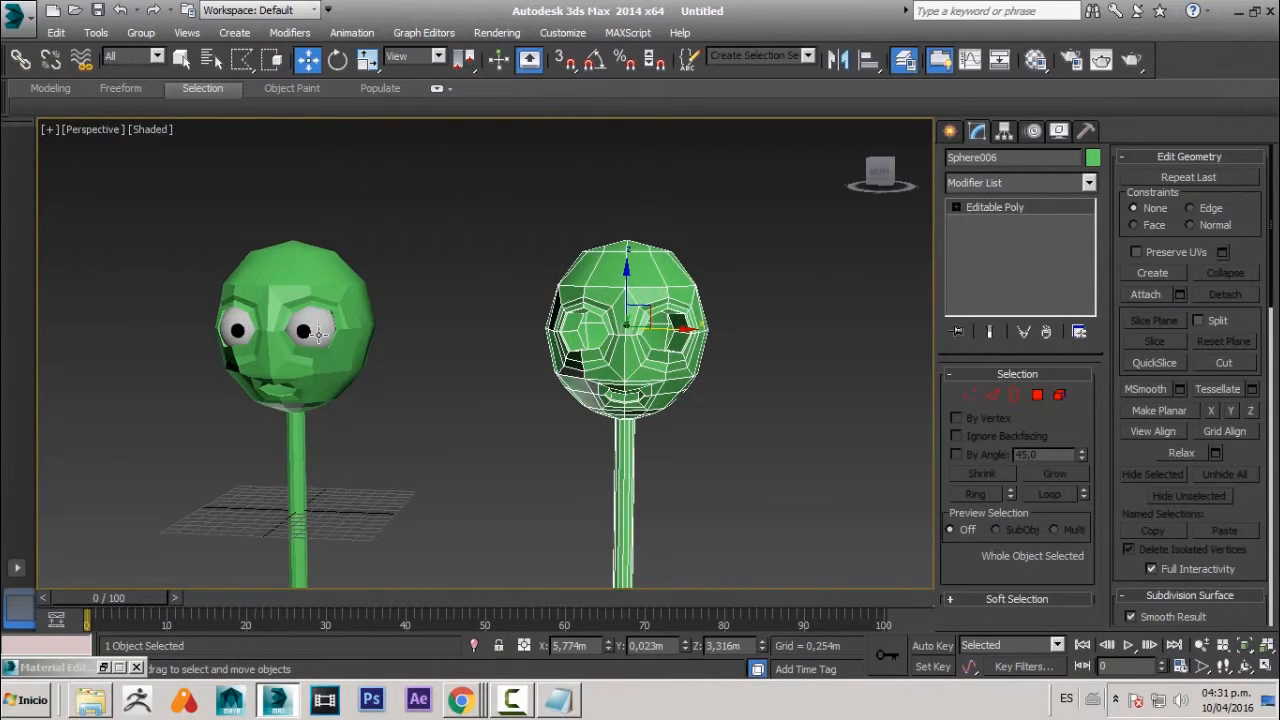
click(318, 333)
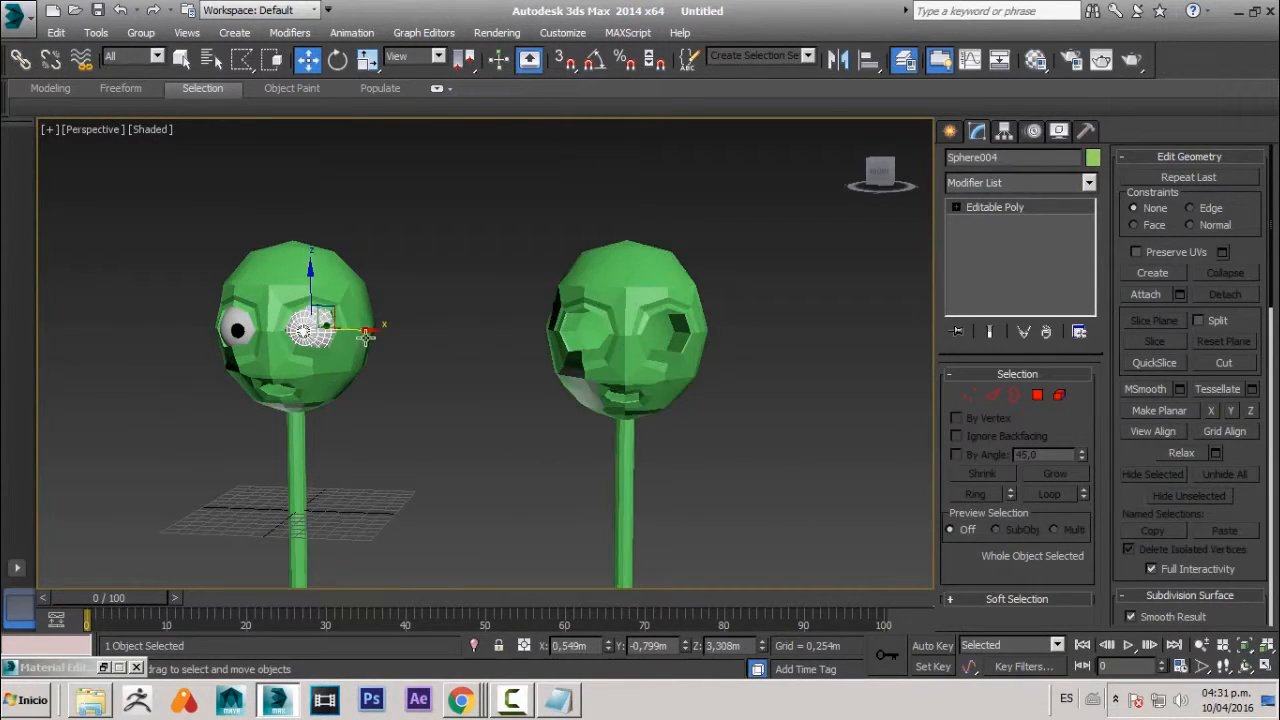
shift+drag(364, 333, 716, 364)
click(640, 425)
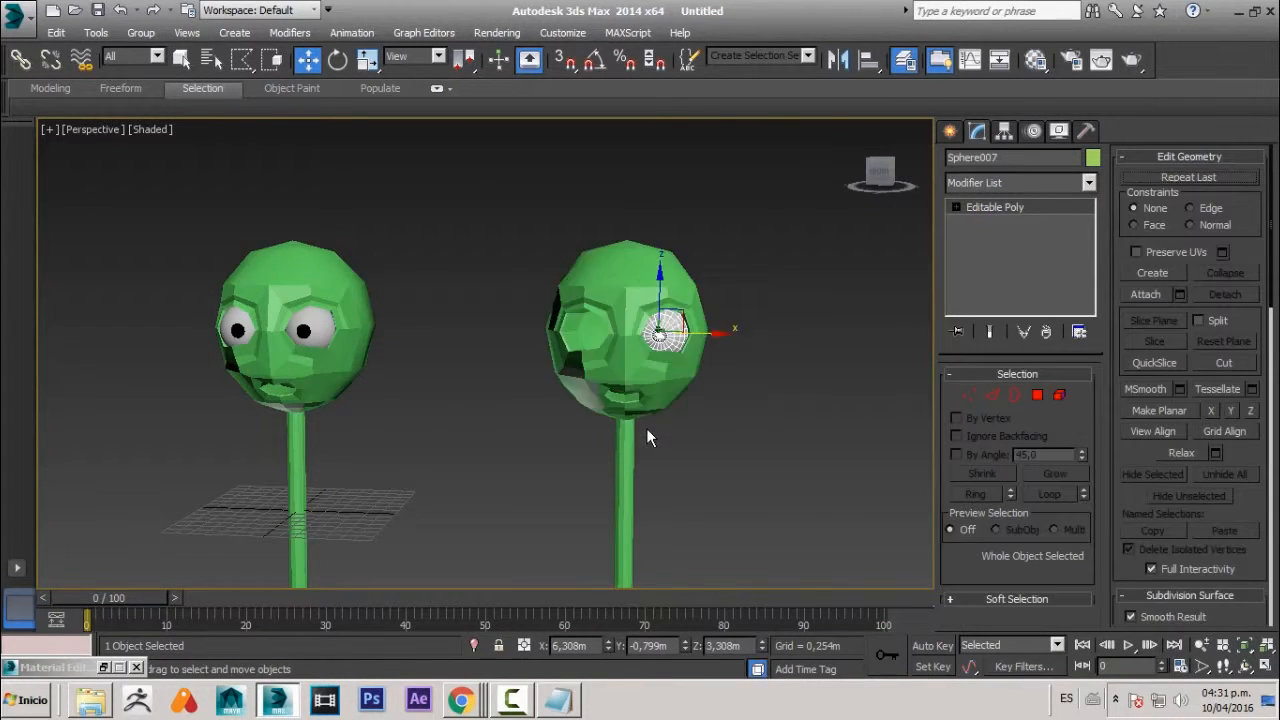
- Lower the six upper-rim vertices of the cloned head's eye socket over the eyeball as an eyelid, to about Z 3.27 m
key(z)
mouse_move(620, 404)
alt+middle_down()
mouse_move(478, 440)
mouse_move(440, 436)
alt+middle_up()
click(491, 234)
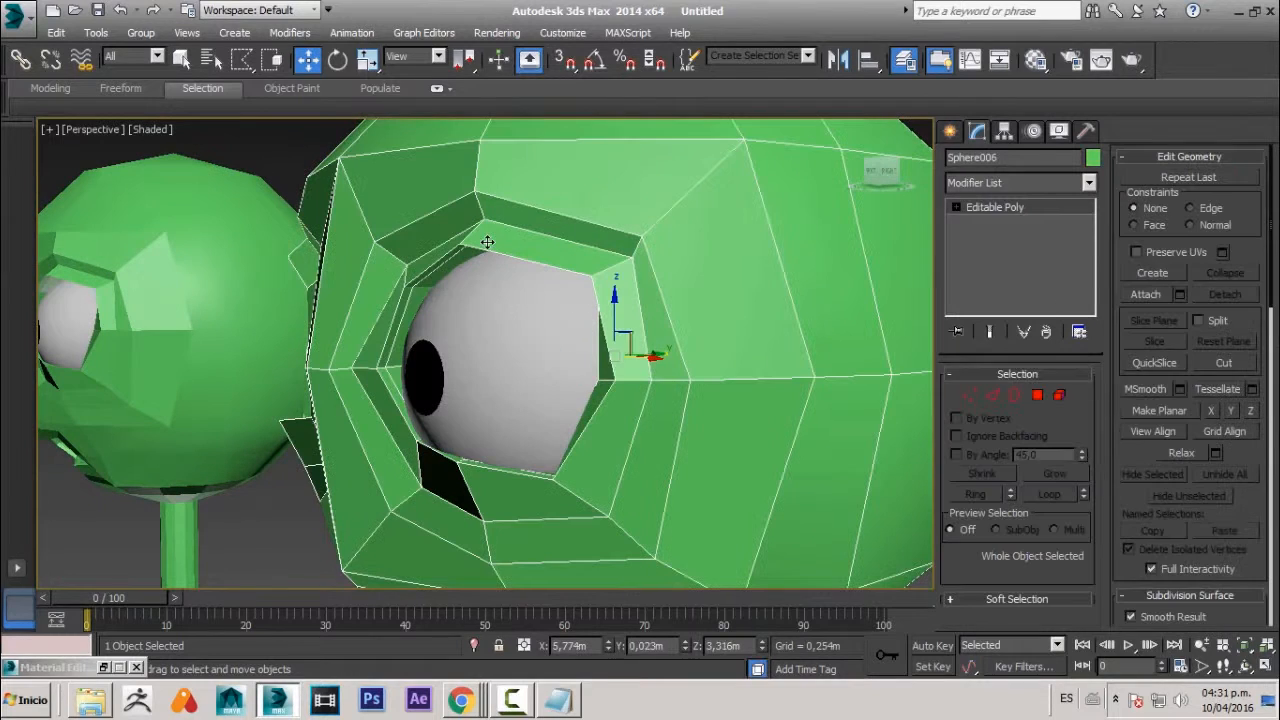
click(969, 394)
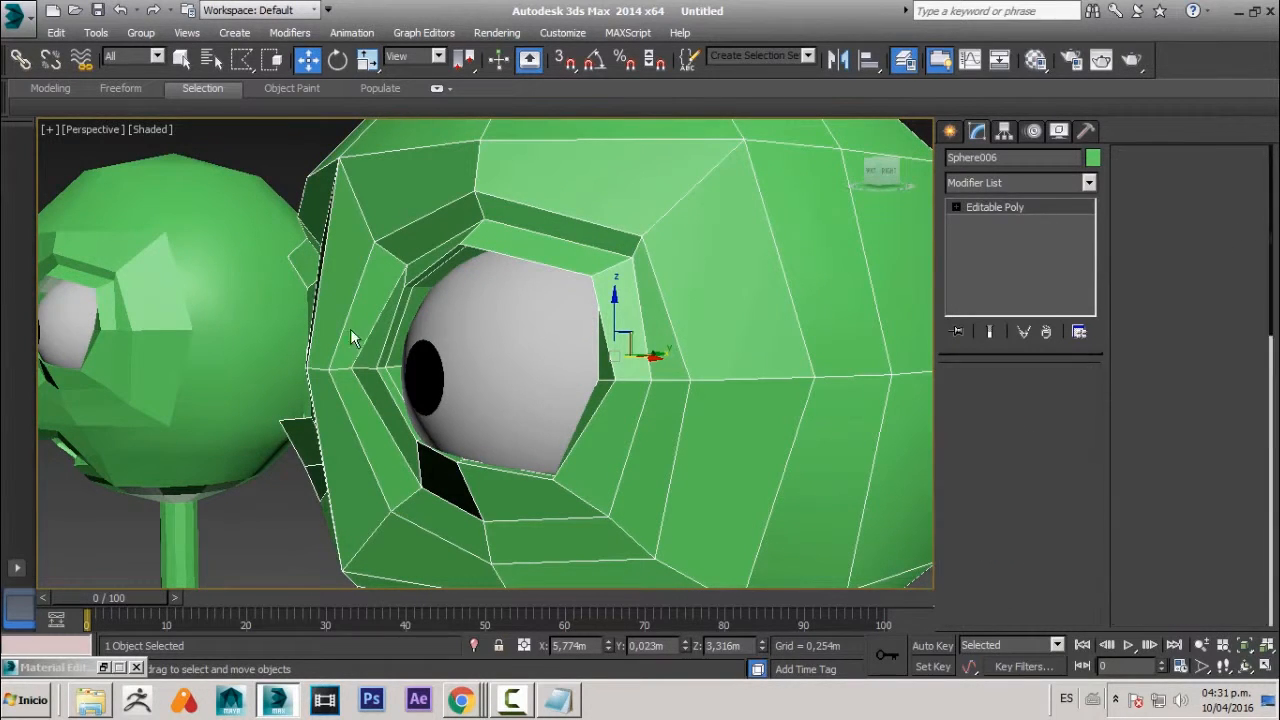
alt+middle_drag(351, 334, 460, 245)
click(460, 244)
key(q)
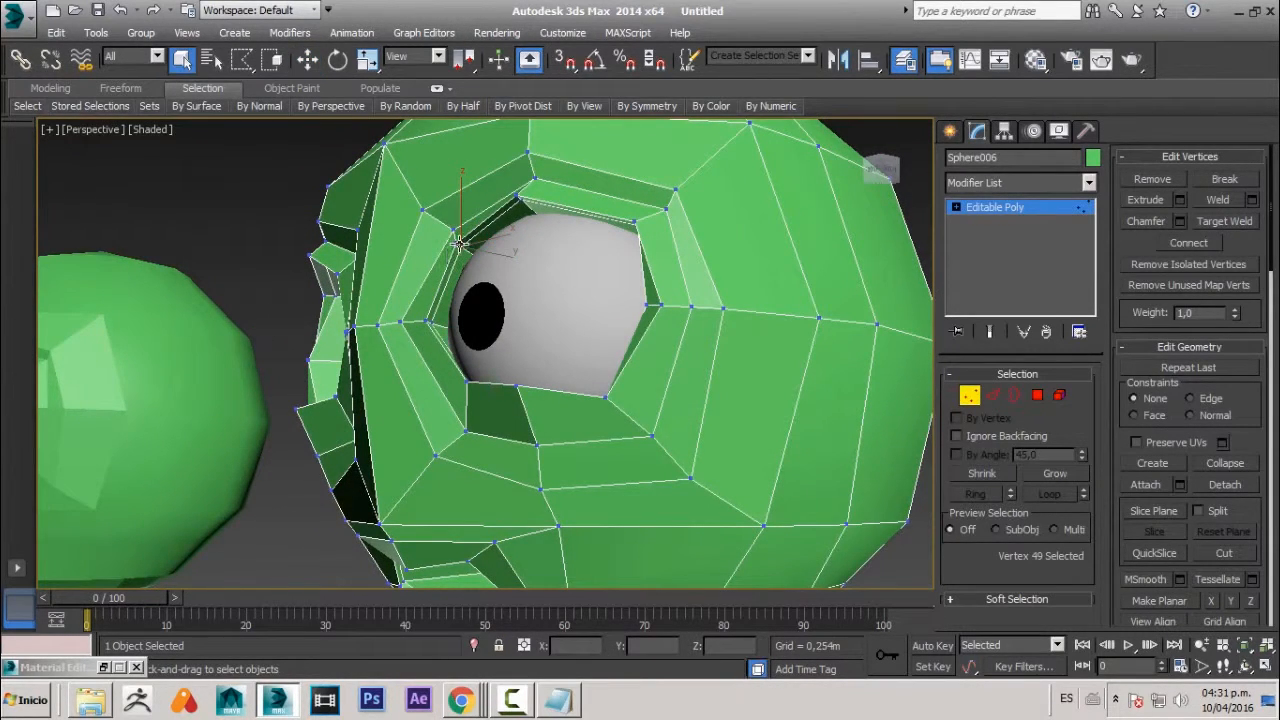
ctrl+click(456, 242)
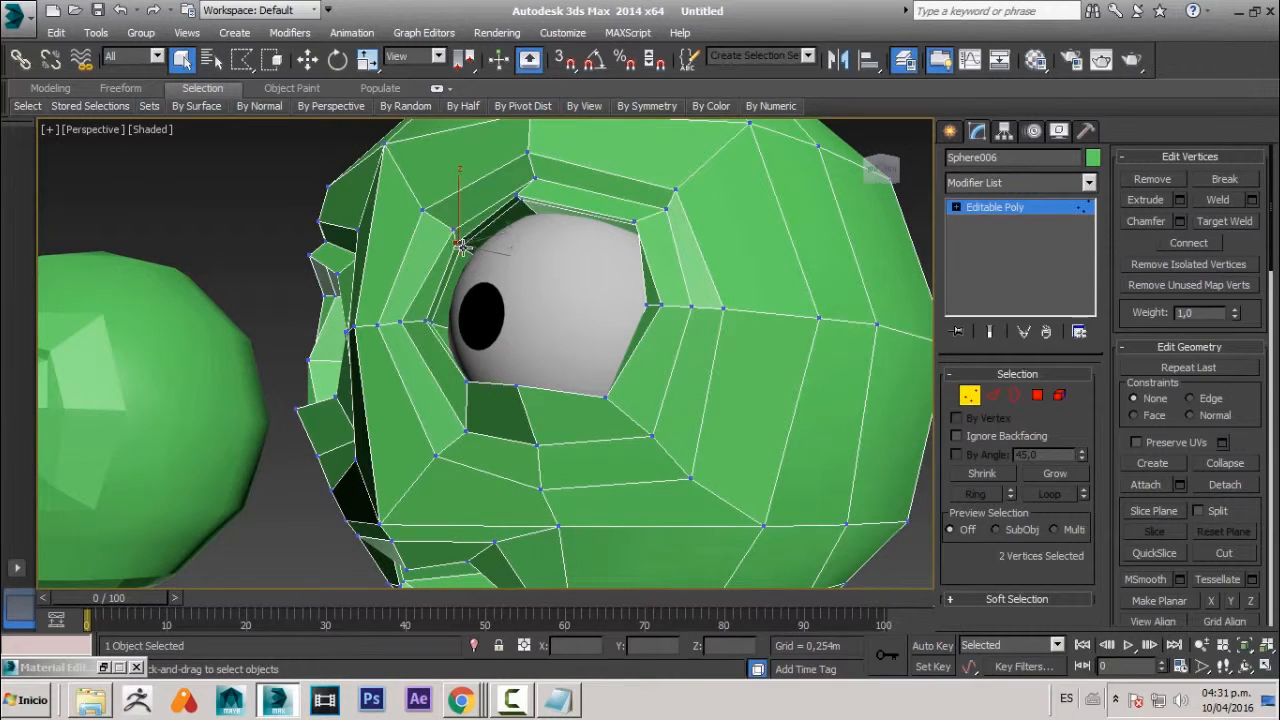
ctrl+click(516, 197)
ctrl+click(516, 197)
ctrl+click(634, 221)
alt+middle_drag(676, 268, 525, 232)
ctrl+click(600, 249)
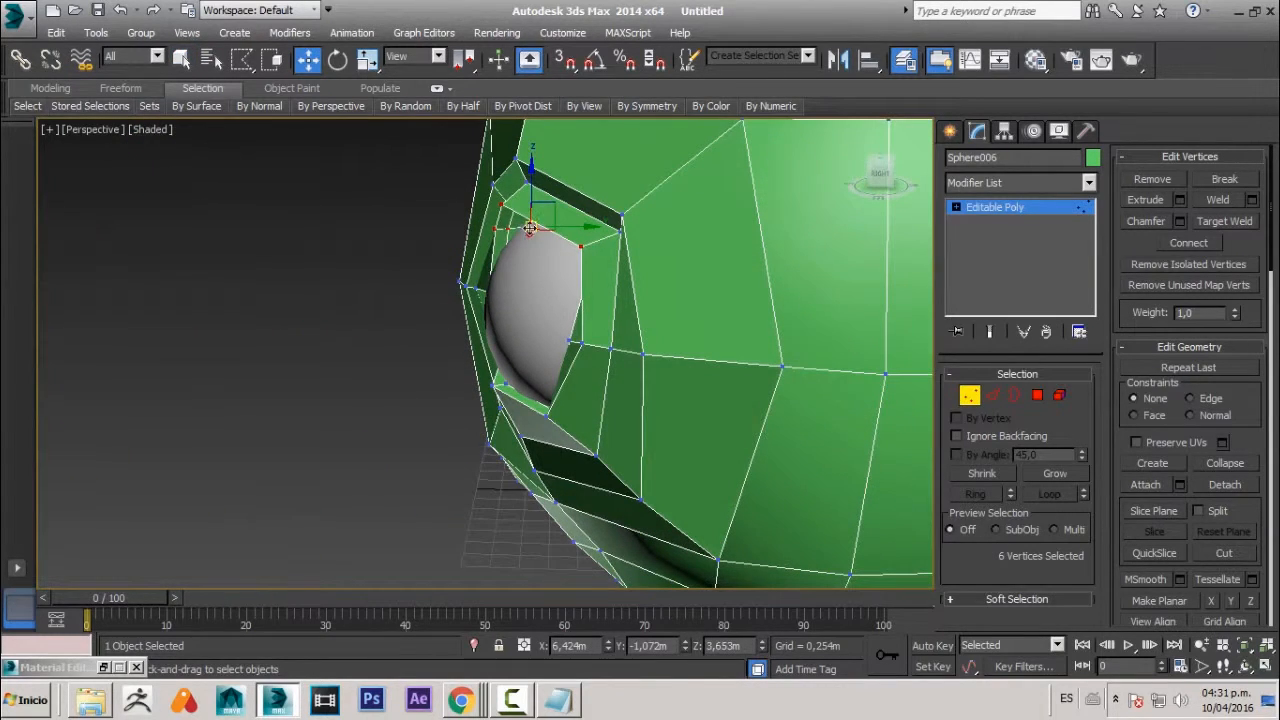
key(w)
drag(500, 263, 491, 346)
alt+middle_drag(491, 346, 438, 283)
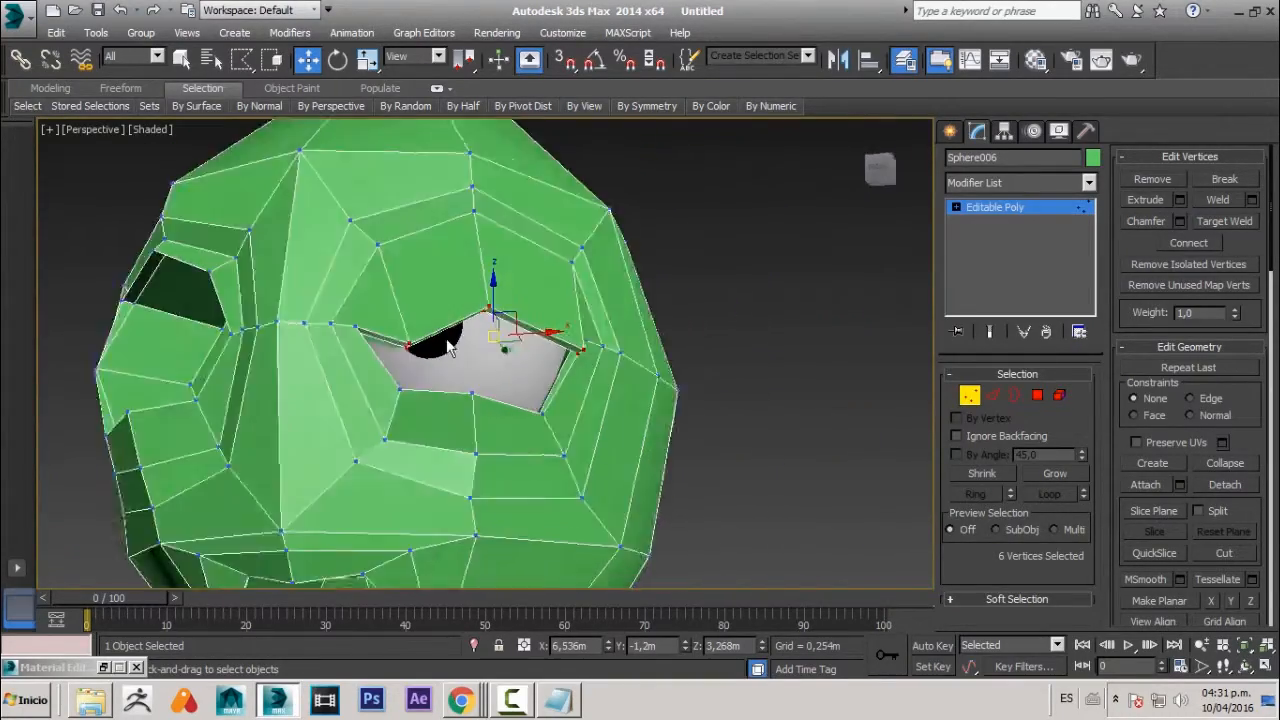
- Pull the middle and inner vertices above the lowered eyelid downward, placing the inner one at about X 6.12, Y -1.28, Z 3.54 m
alt+middle_drag(404, 366, 308, 313)
click(475, 206)
drag(476, 210, 448, 266)
alt+middle_drag(448, 266, 339, 249)
click(338, 248)
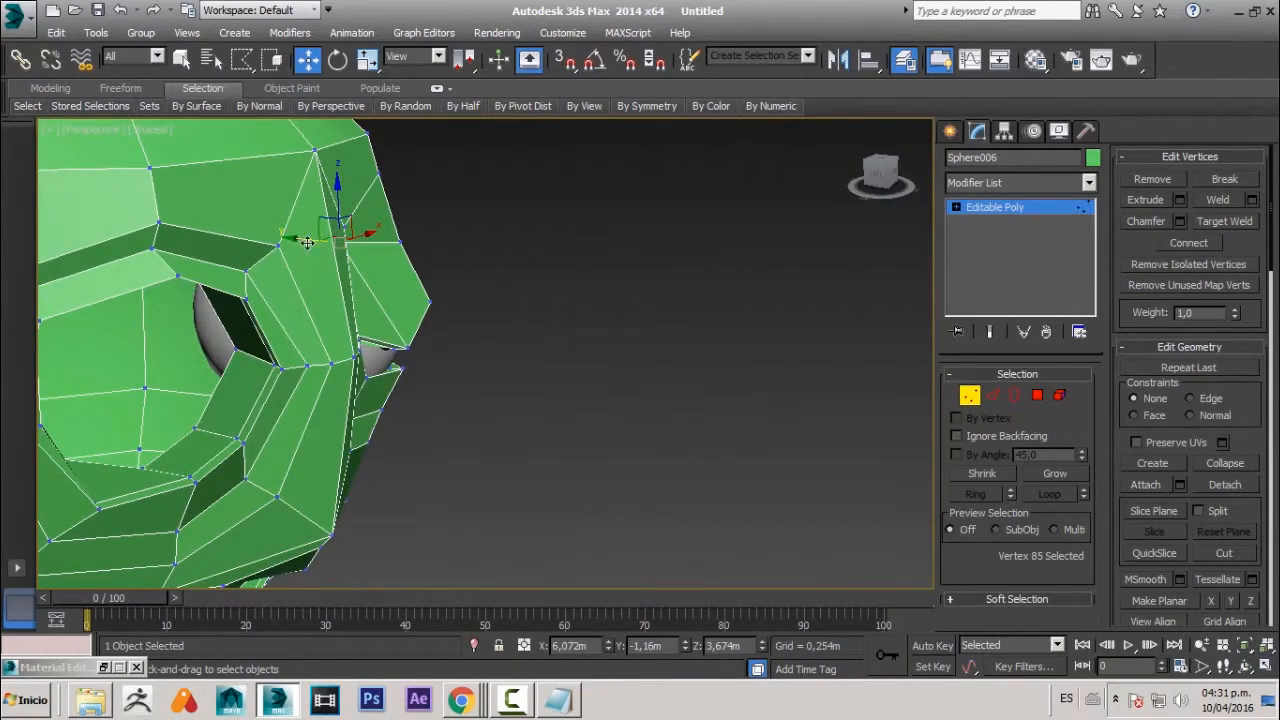
drag(303, 243, 325, 250)
alt+middle_drag(331, 263, 356, 228)
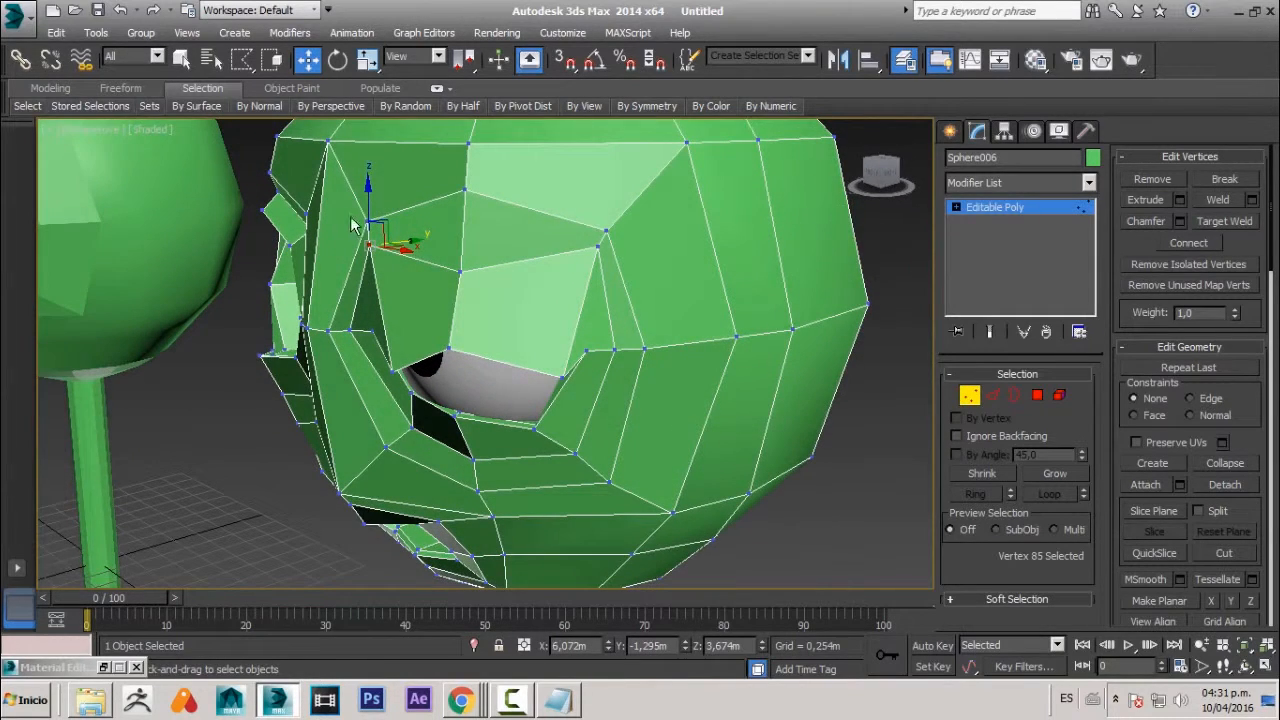
drag(370, 241, 380, 277)
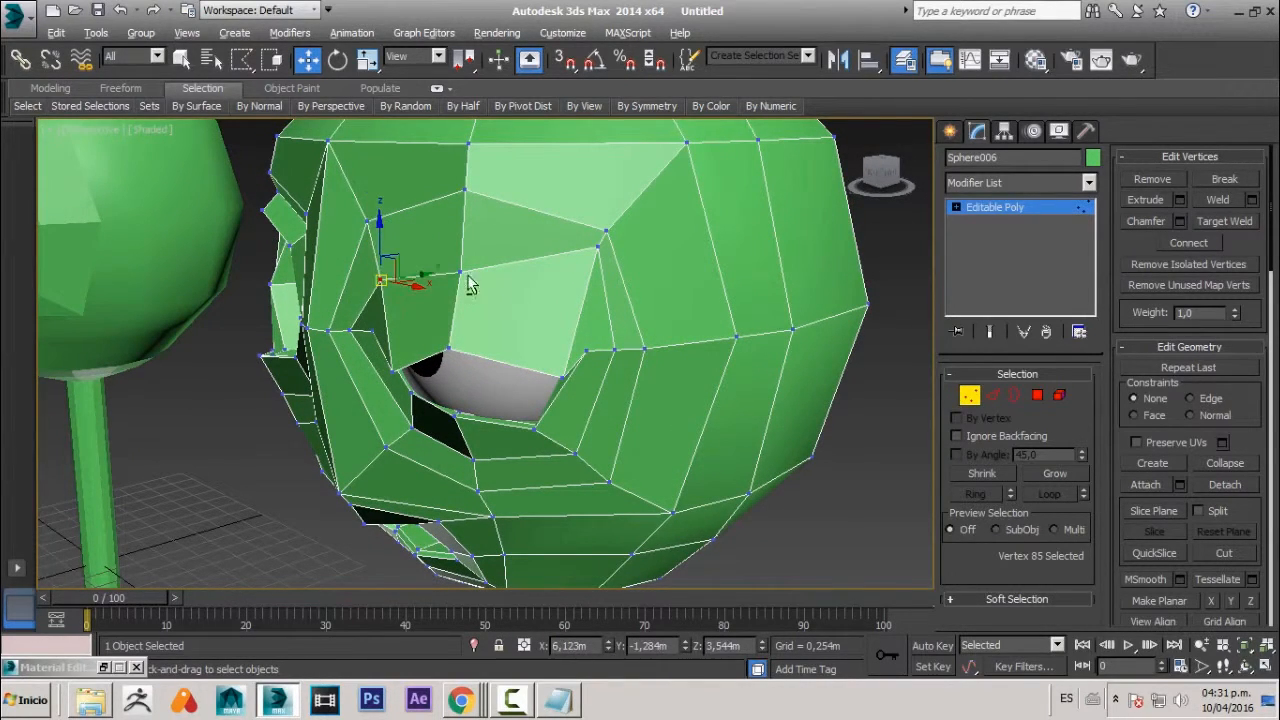
- Move the outer vertex above the eyelid down and forward to about X 6.74, Y -0.92, Z 3.49 m
click(598, 247)
drag(598, 248, 571, 303)
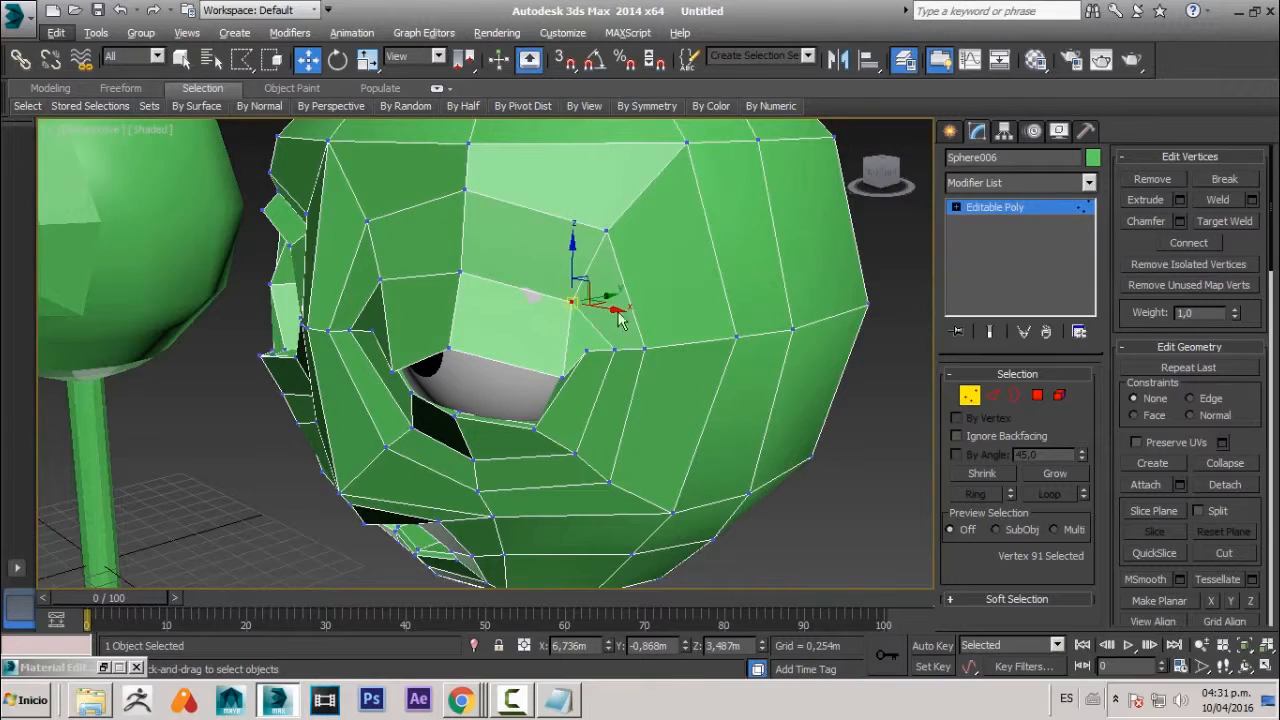
alt+middle_drag(617, 309, 634, 297)
drag(622, 294, 606, 297)
scroll(288, 263, down, 2)
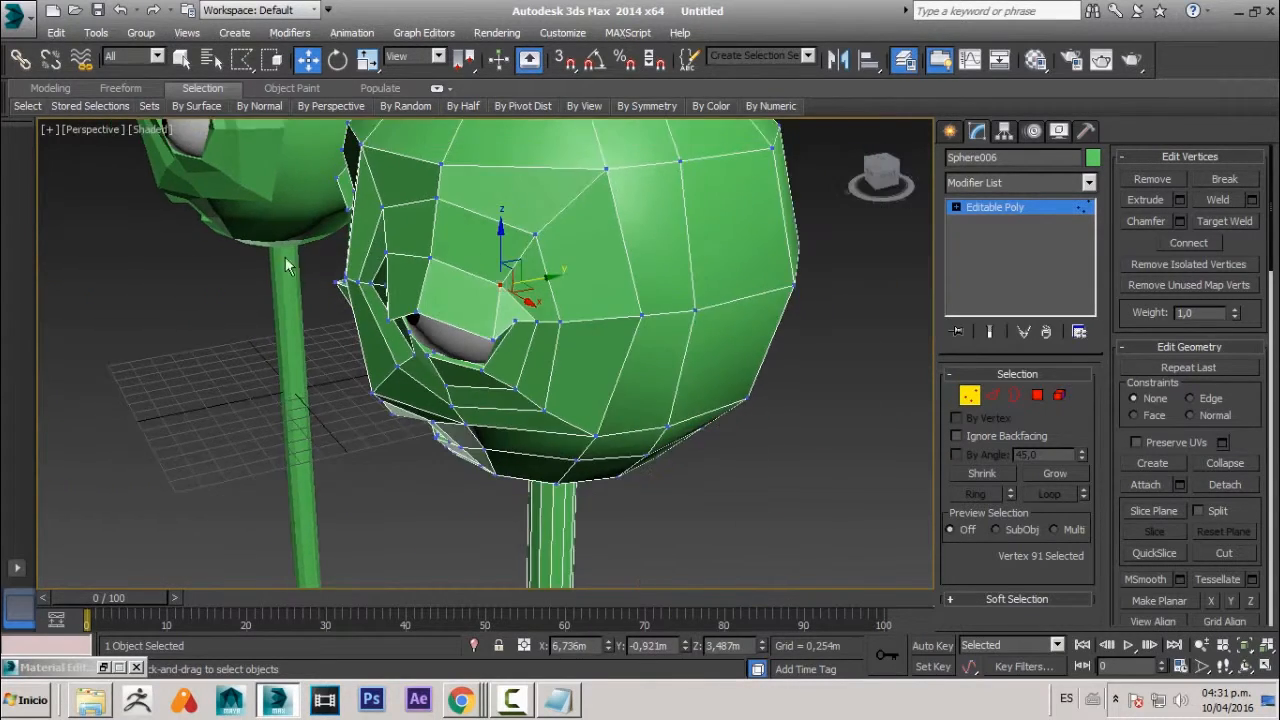
- Compare the cloned head's lowered eyelid with the original head's open eye from several angles, with the vertices deselected
middle_drag(288, 263, 370, 315)
click(539, 261)
middle_drag(370, 315, 541, 276)
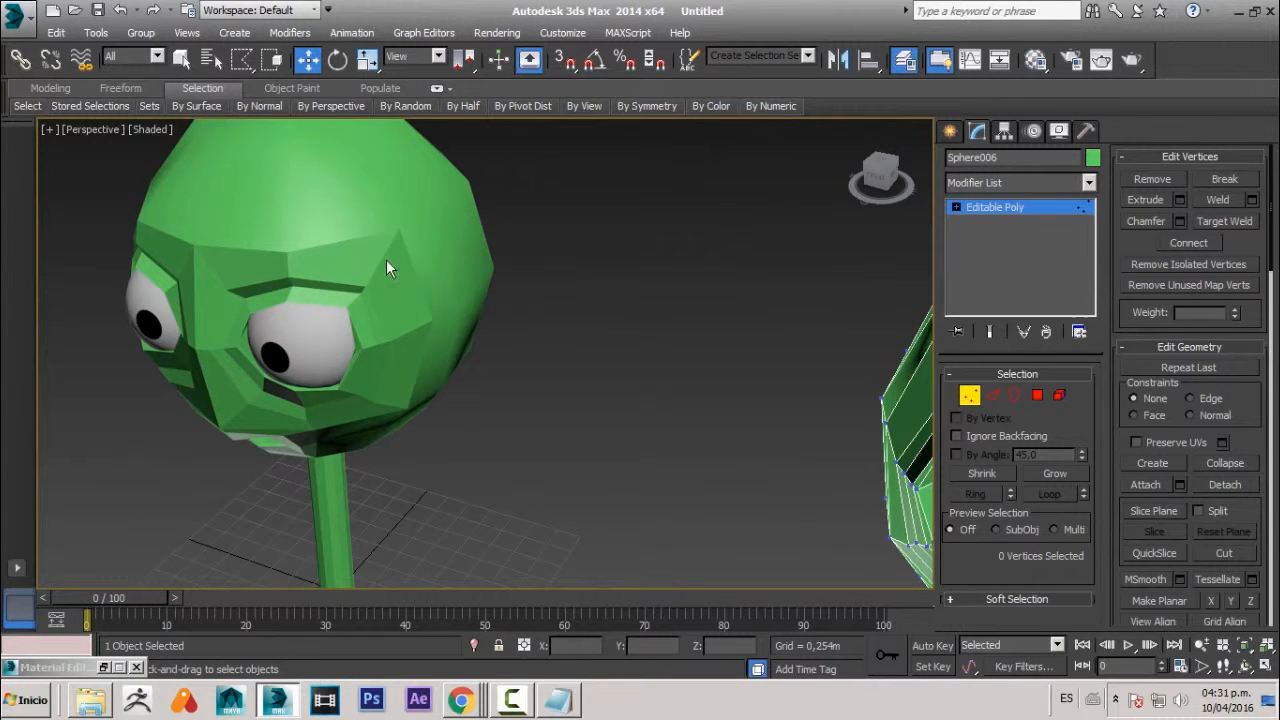
alt+middle_drag(760, 342, 310, 290)
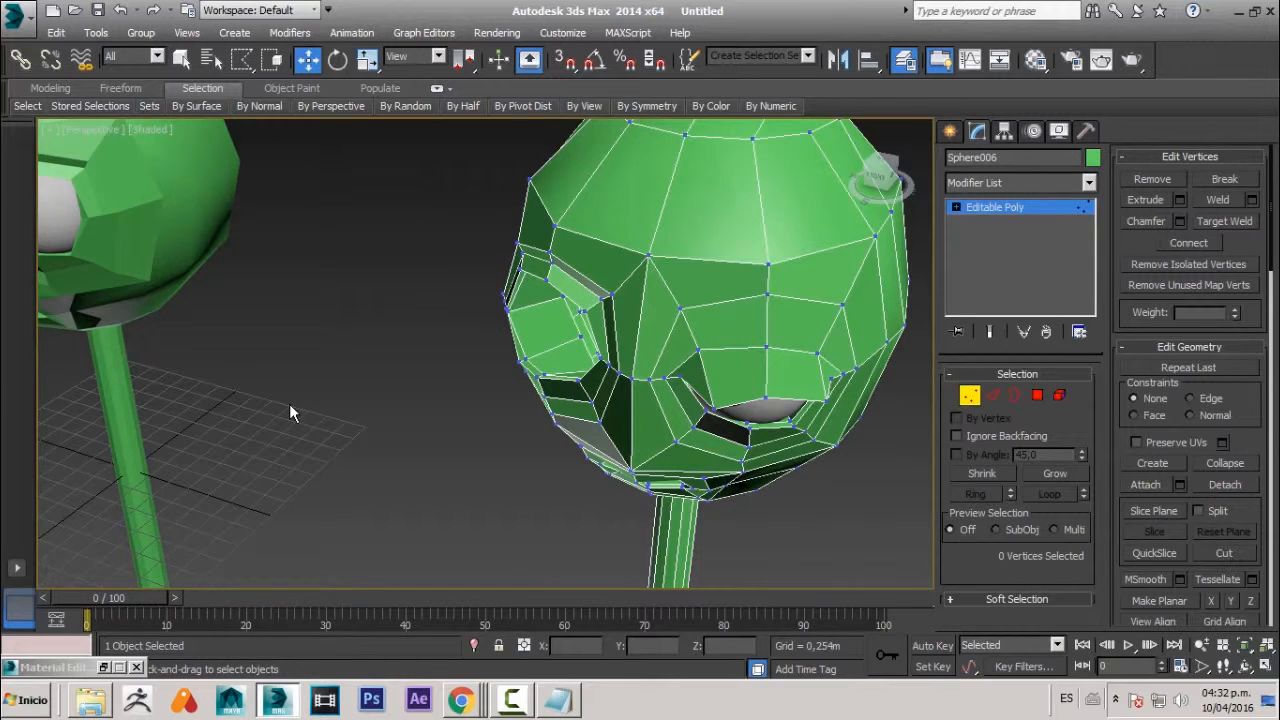
middle_drag(298, 408, 535, 426)
scroll(559, 365, down, 3)
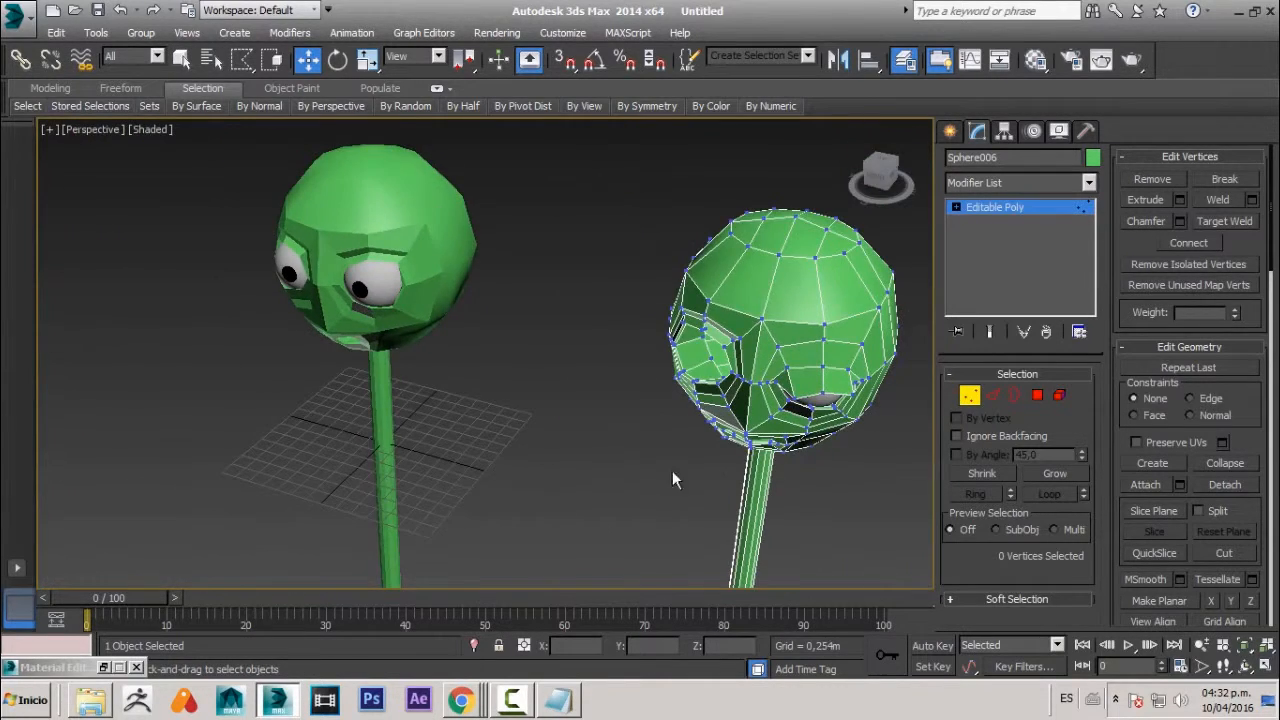
mouse_move(672, 470)
alt+middle_down()
mouse_move(659, 416)
mouse_move(661, 448)
alt+middle_up()
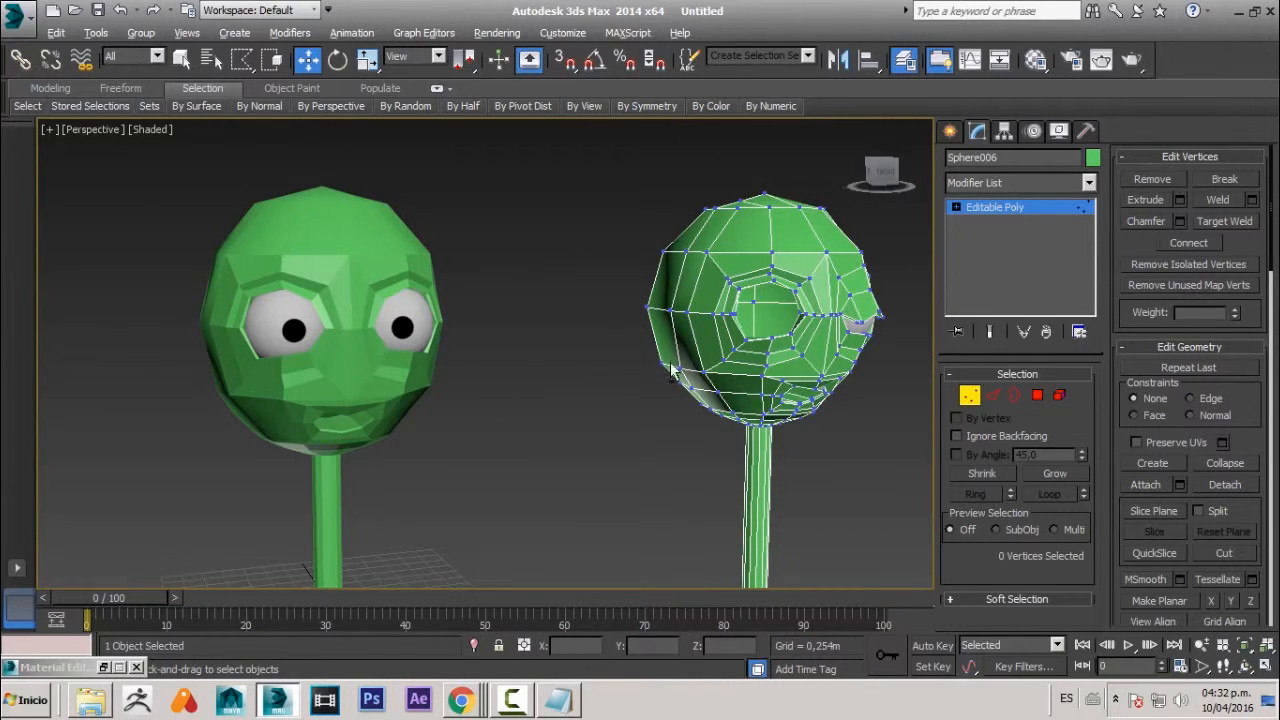
alt+middle_drag(675, 370, 537, 247)
scroll(551, 421, up, 4)
key(q)
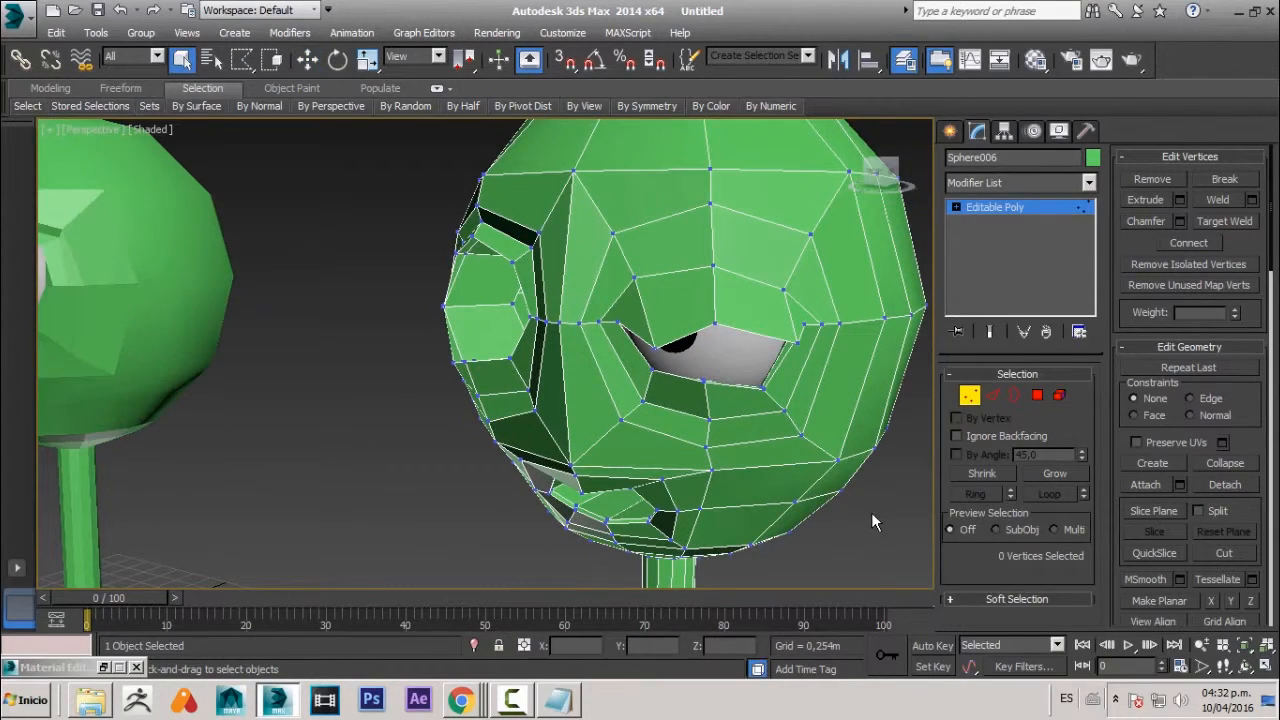
- Leave vertex editing on the cloned head and examine both heads together from the front
click(966, 395)
click(896, 506)
scroll(806, 506, down, 3)
alt+middle_drag(806, 506, 764, 429)
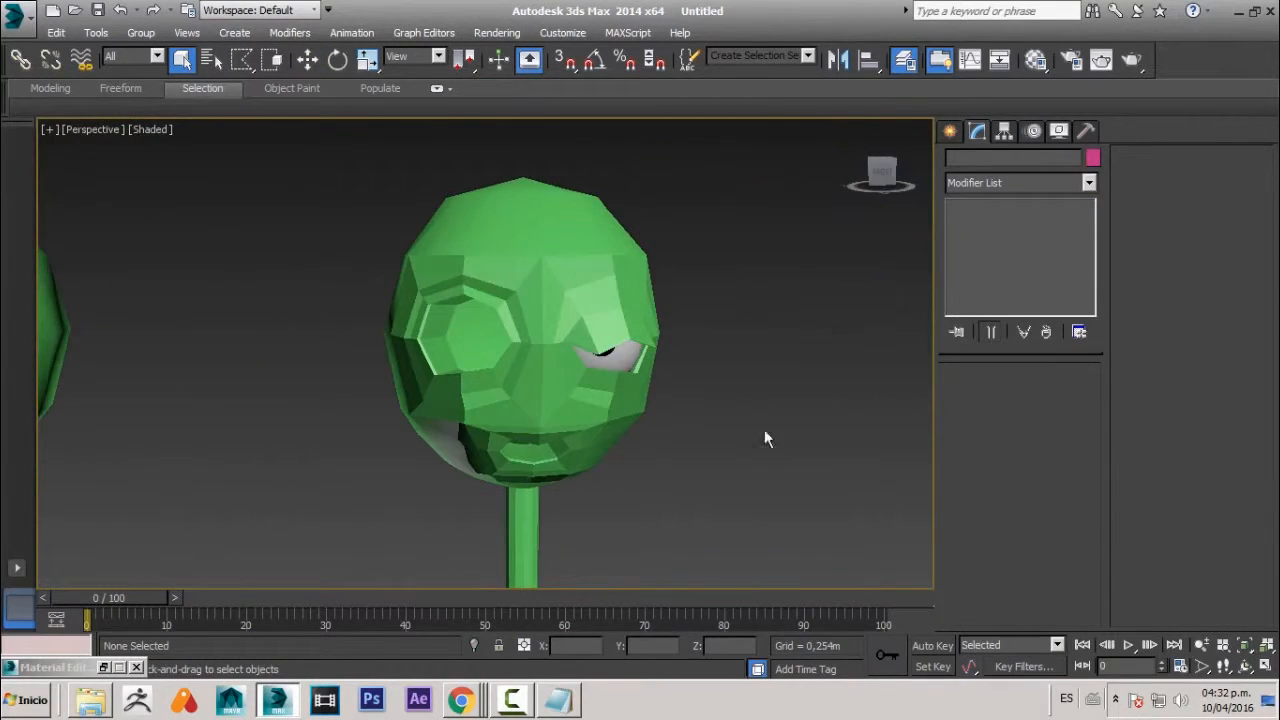
click(628, 397)
middle_drag(601, 523, 630, 518)
scroll(505, 497, down, 2)
middle_drag(505, 497, 740, 376)
scroll(700, 370, down, 1)
- Apply a Morpher modifier to the original head and keep that head selected
click(477, 334)
click(1050, 176)
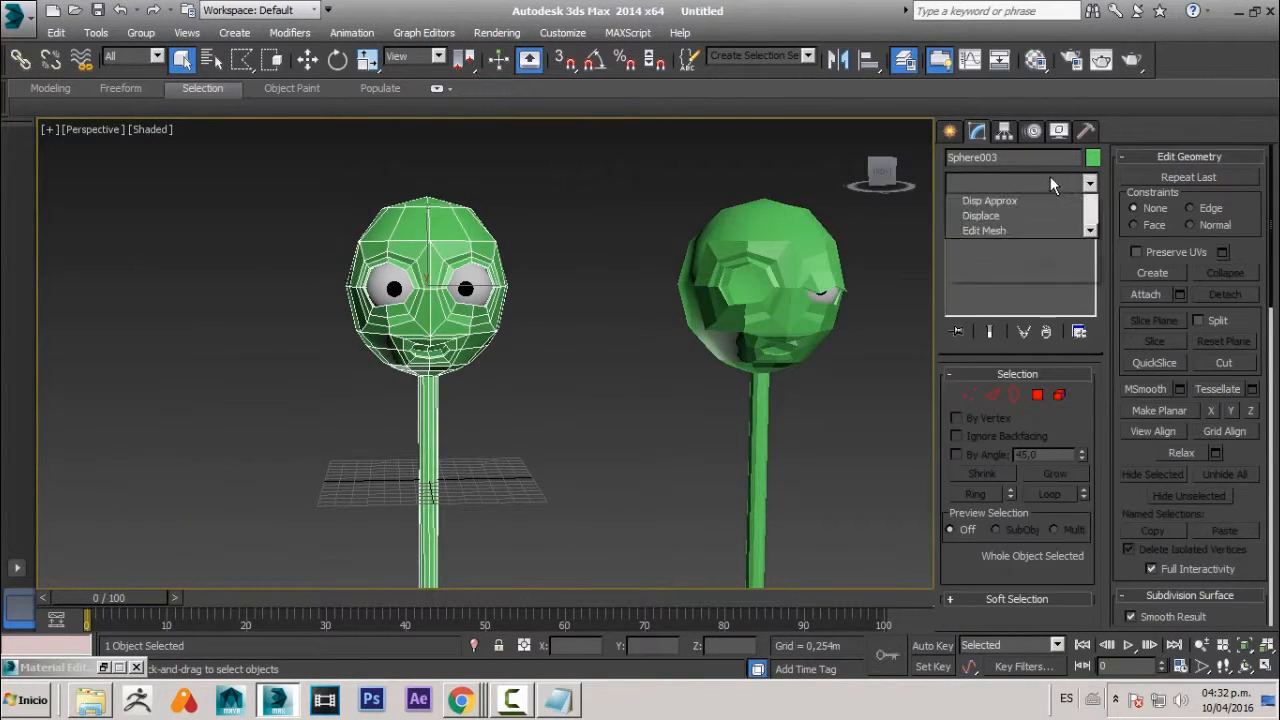
text(mo)
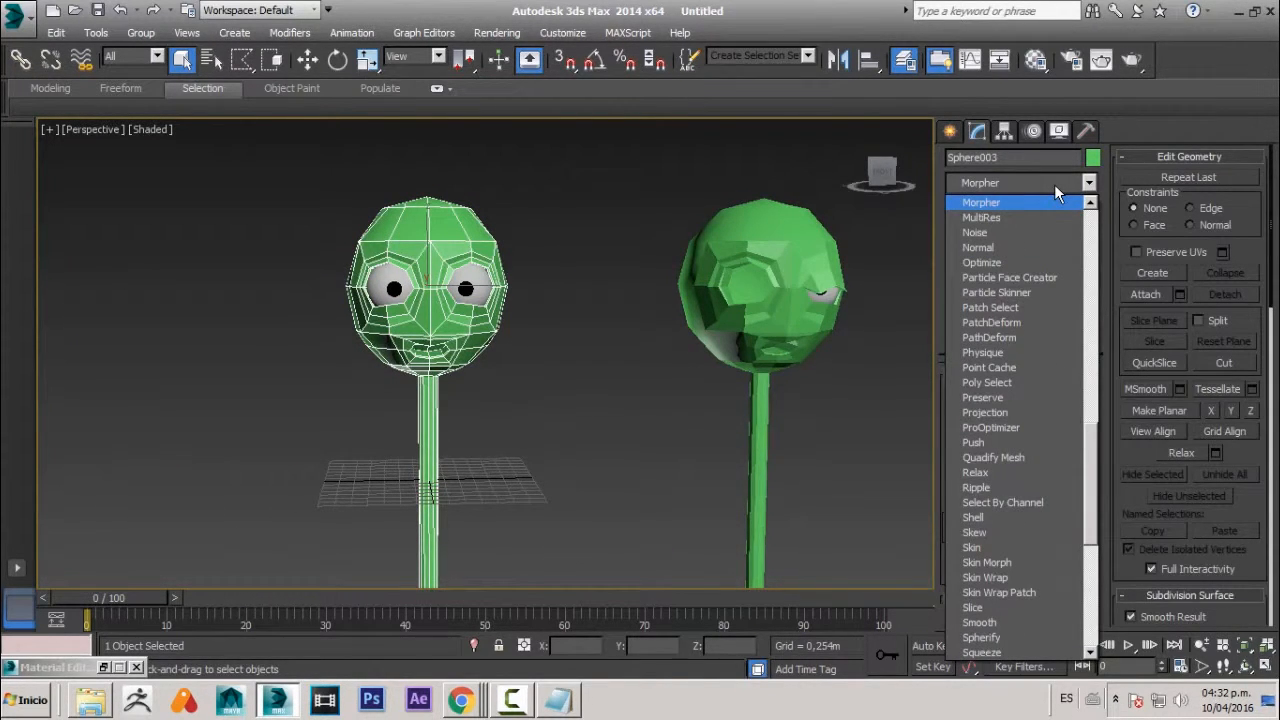
click(1028, 202)
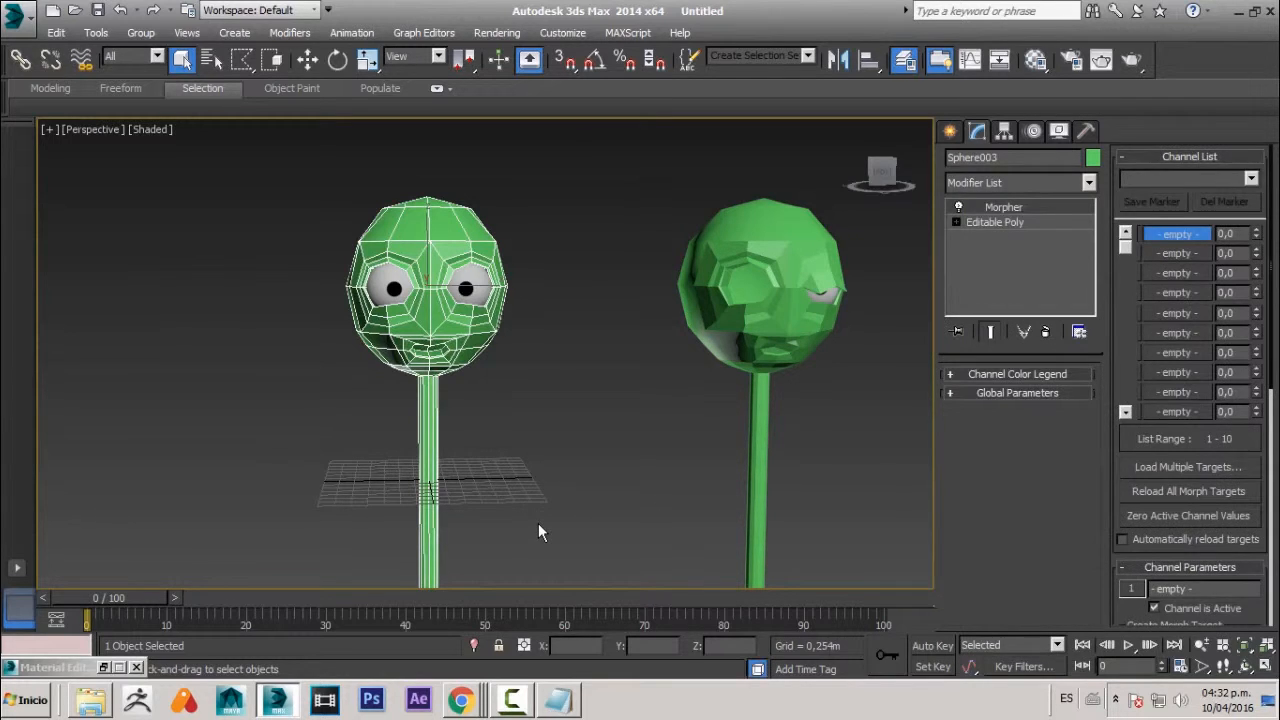
click(539, 526)
click(485, 236)
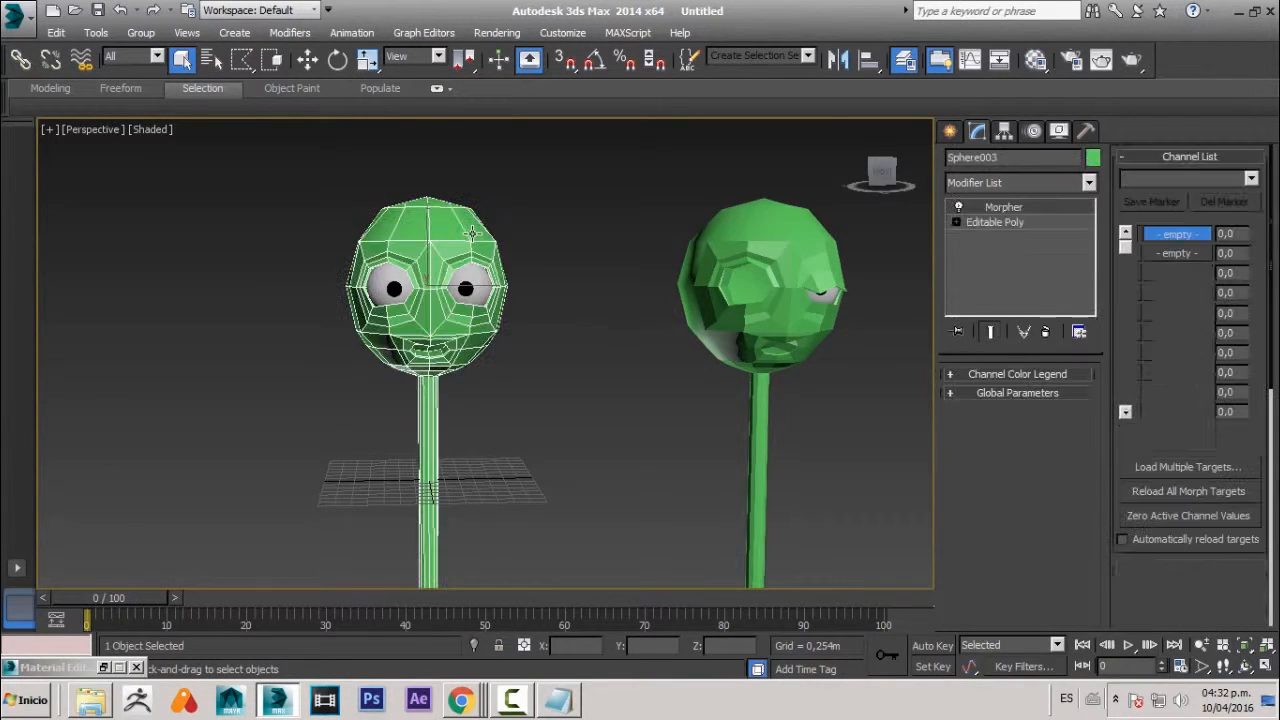
- Pick the cloned head from the scene as the first Morpher channel's target and raise that channel to 100
right_click(1180, 234)
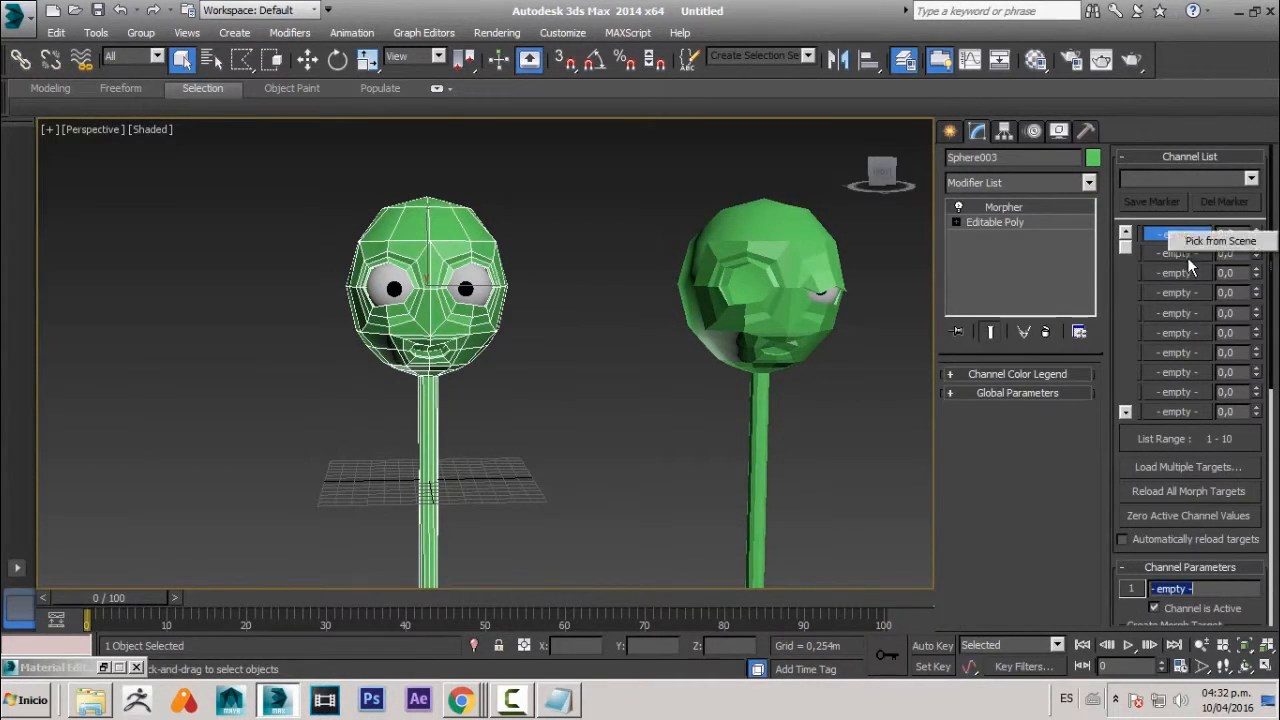
click(1190, 249)
click(801, 230)
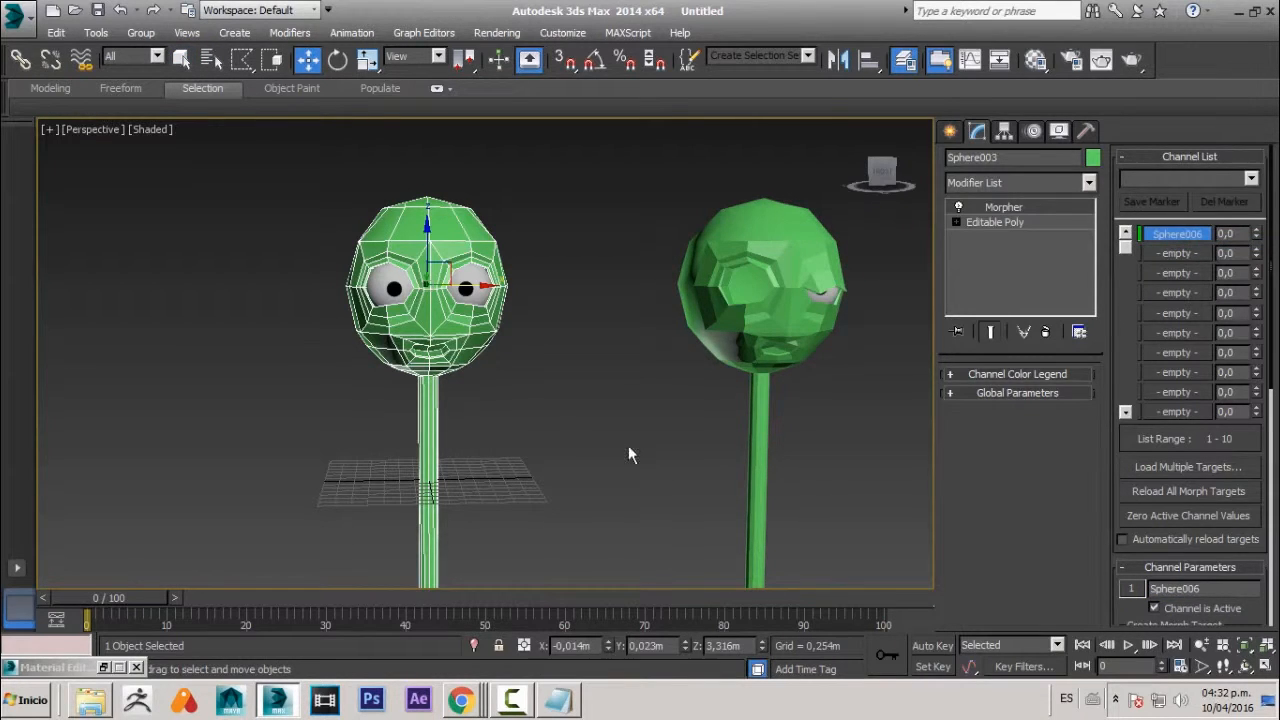
click(628, 446)
scroll(509, 338, up, 1)
click(437, 330)
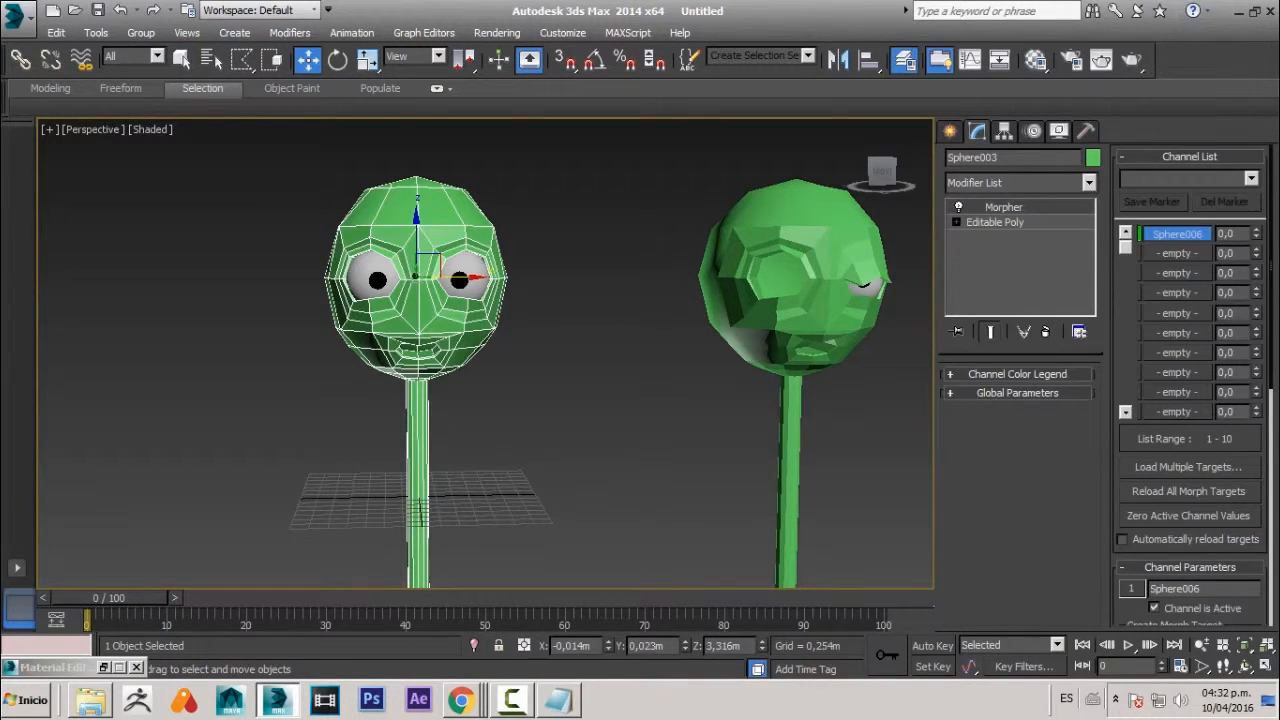
drag(1258, 233, 1260, 70)
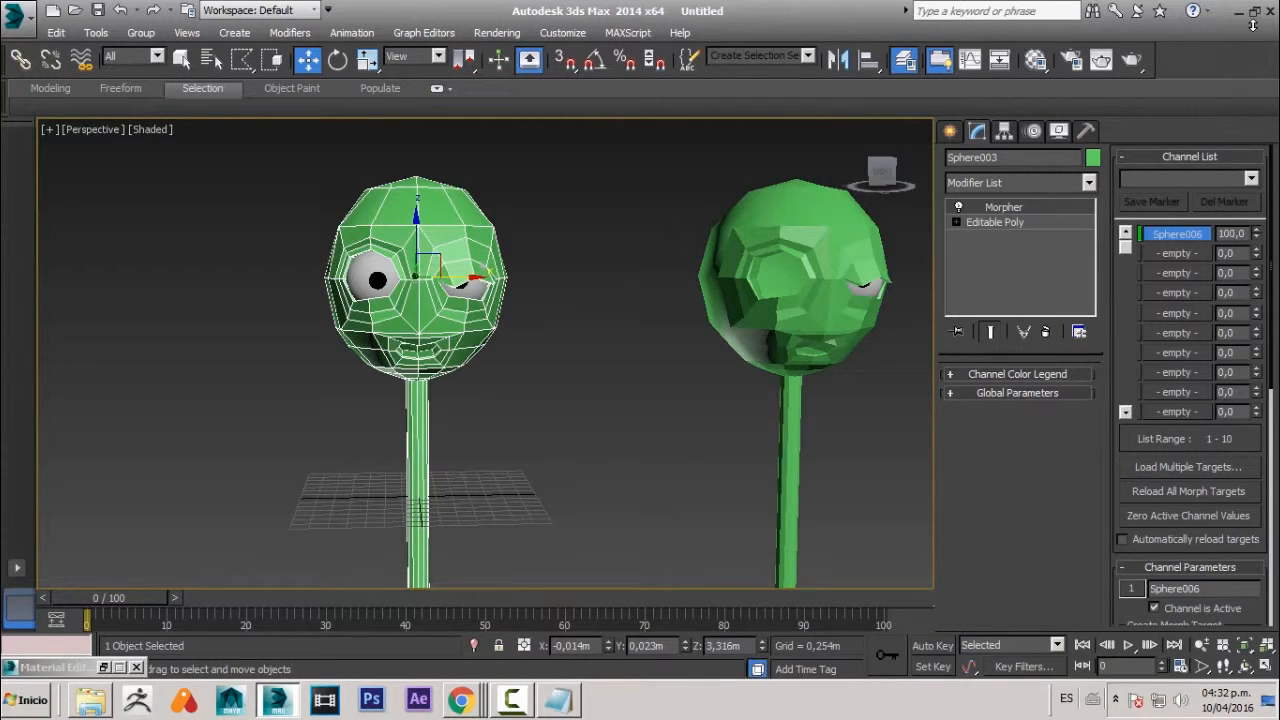
- Examine the eyelid and eyeball on both heads from the front, side and at an angle
alt+middle_drag(640, 350, 700, 395)
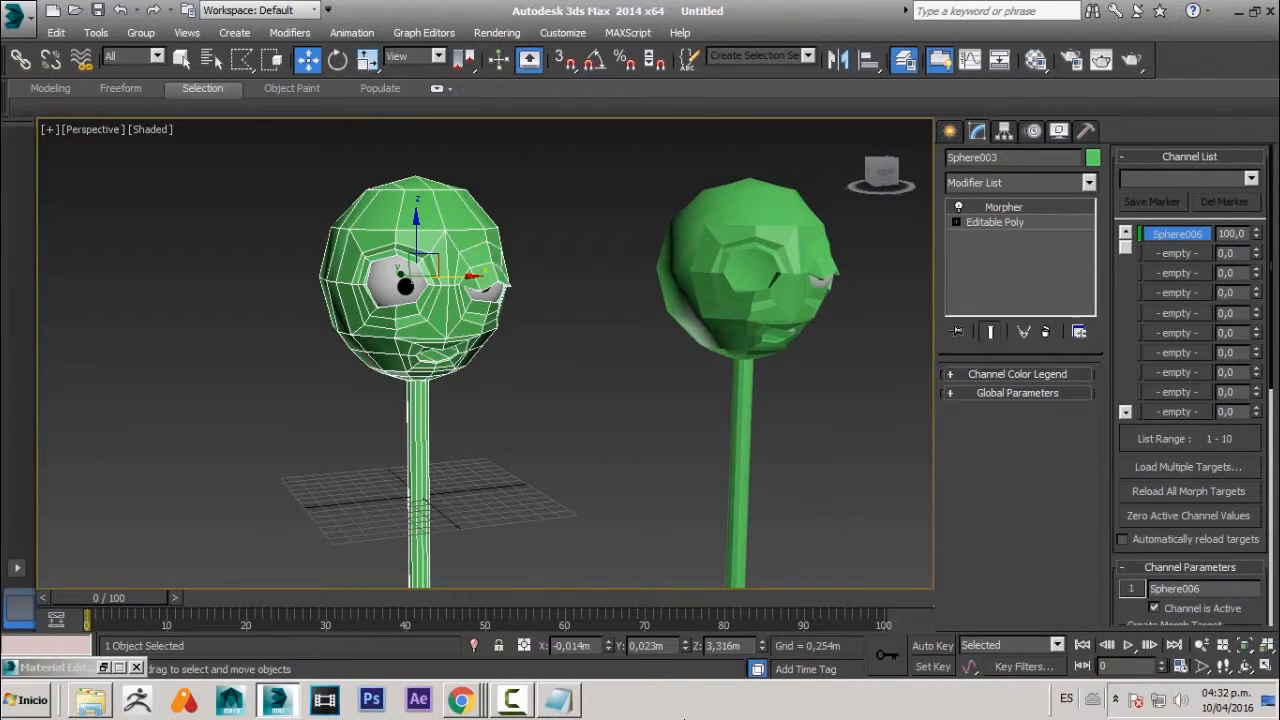
scroll(740, 480, up, 4)
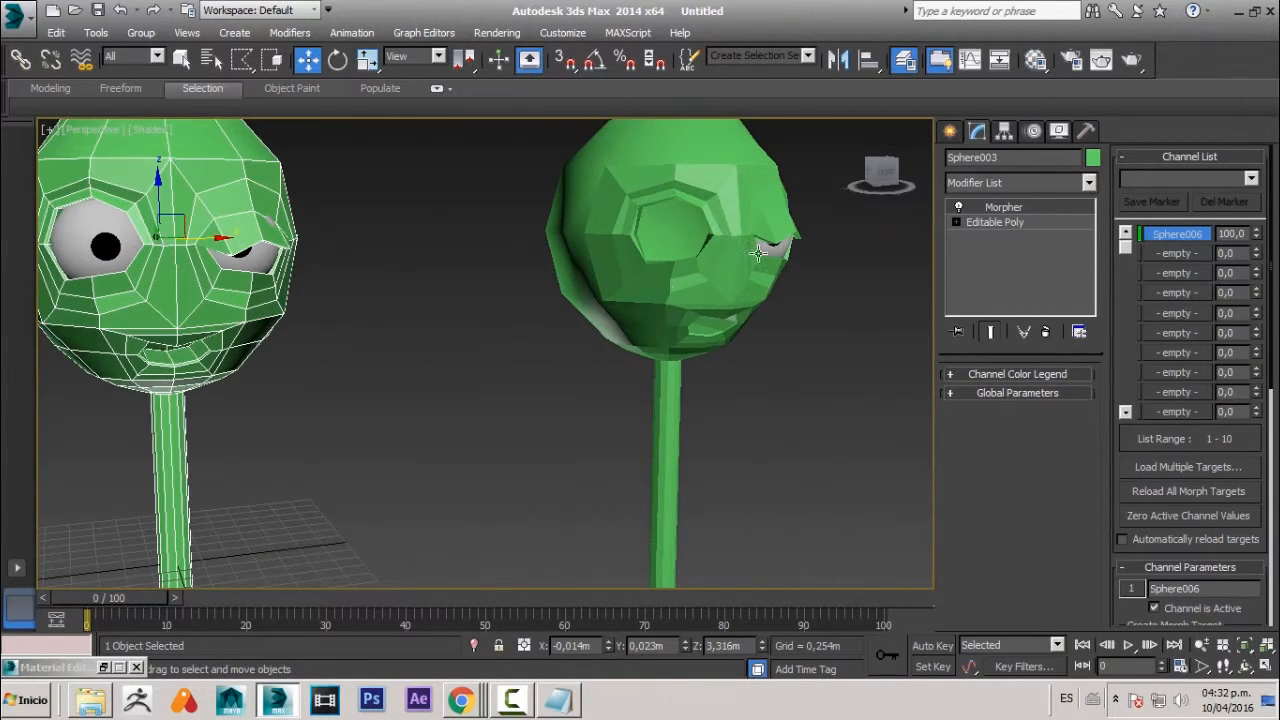
click(762, 248)
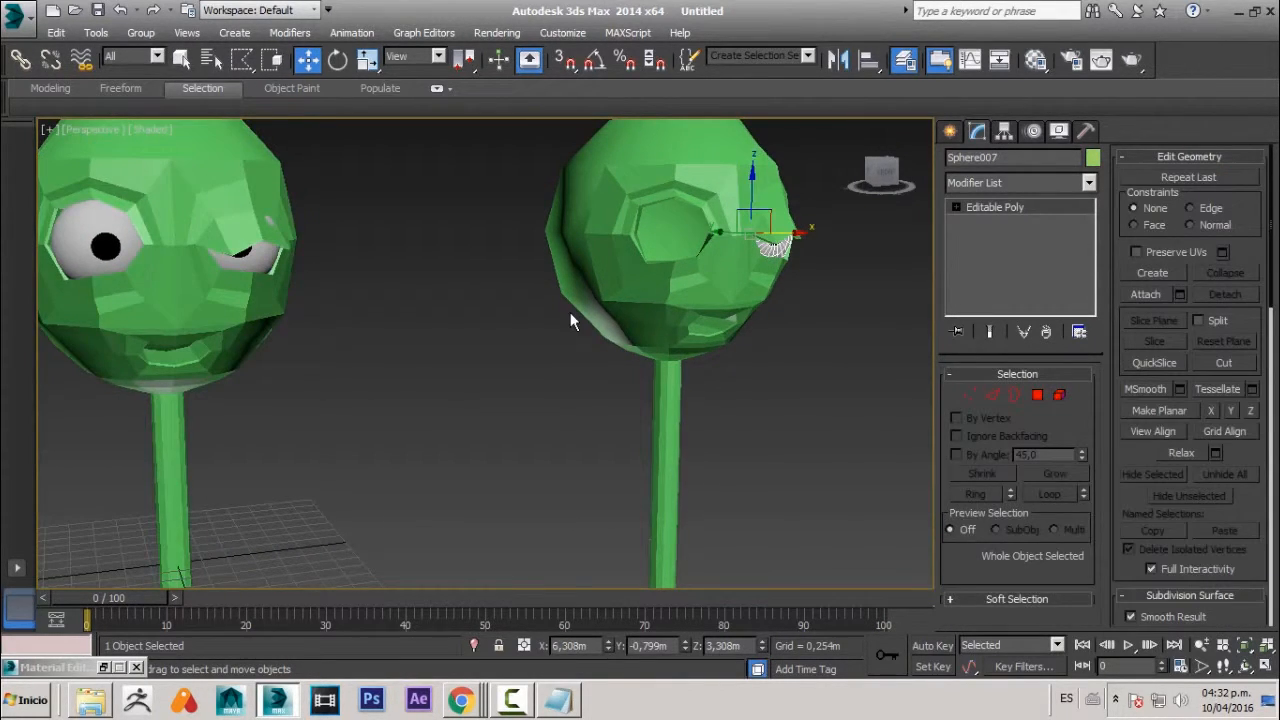
alt+middle_drag(608, 306, 552, 264)
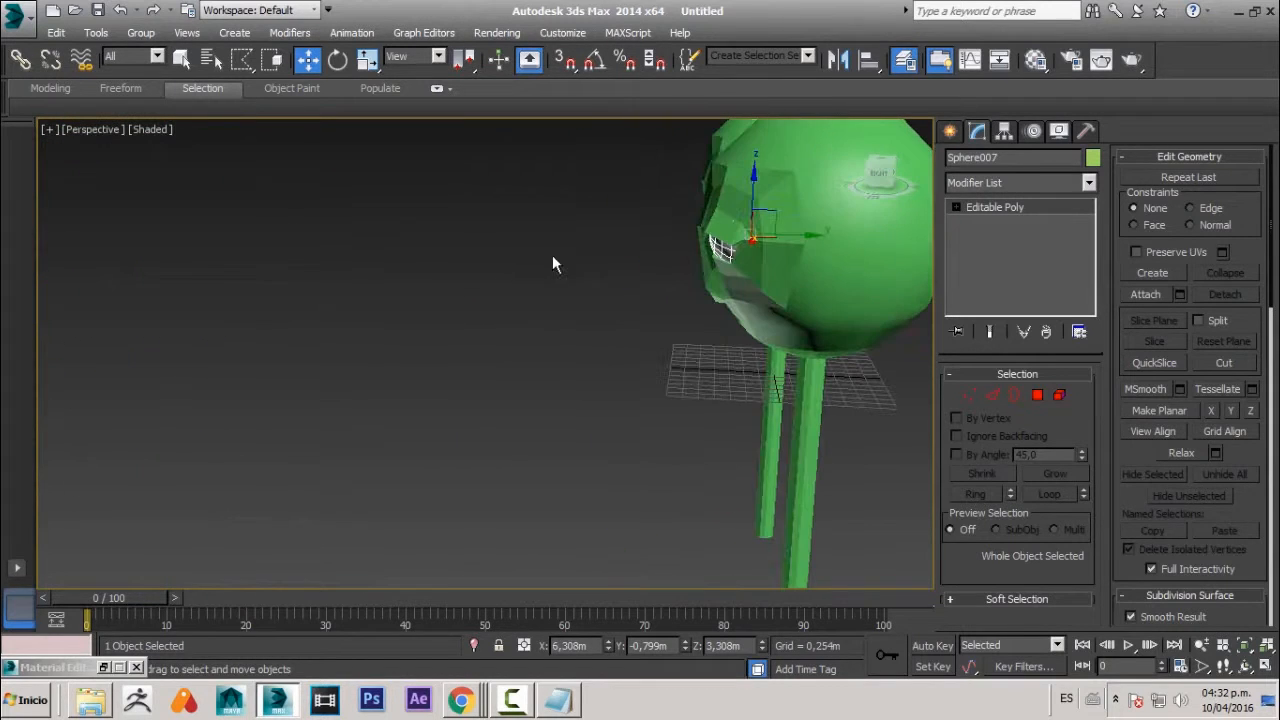
scroll(714, 242, up, 3)
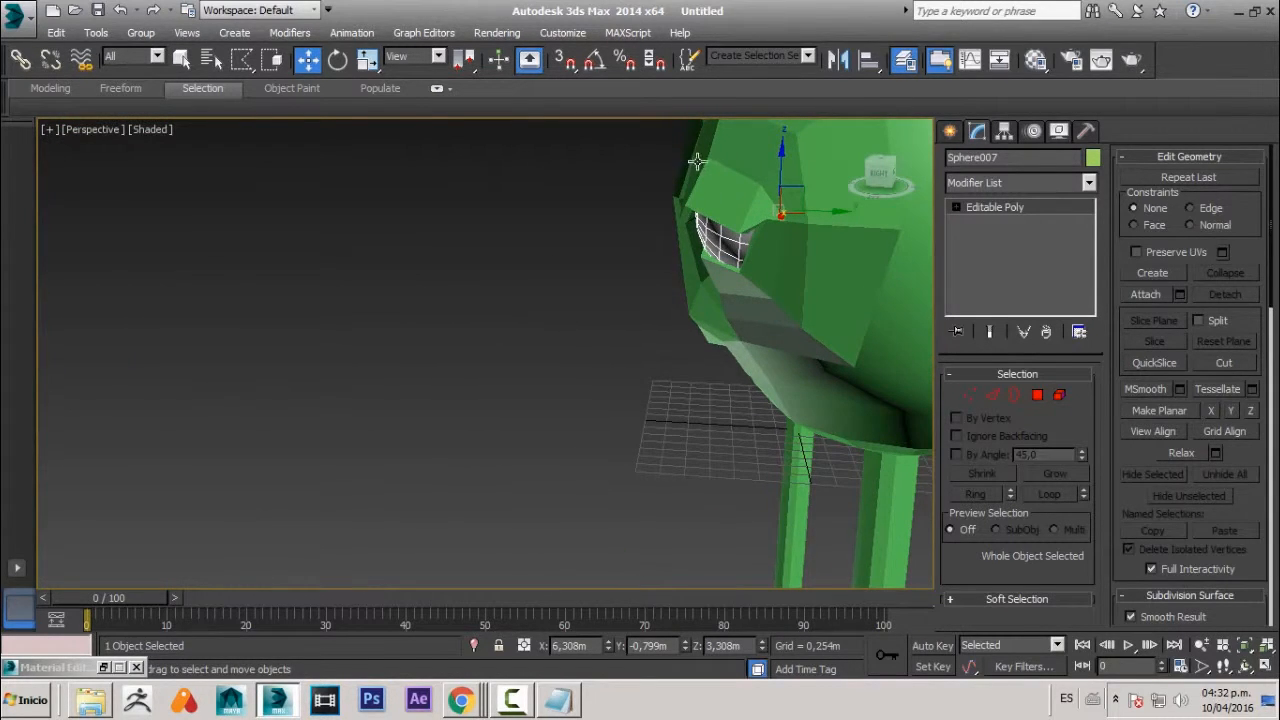
scroll(615, 268, down, 1)
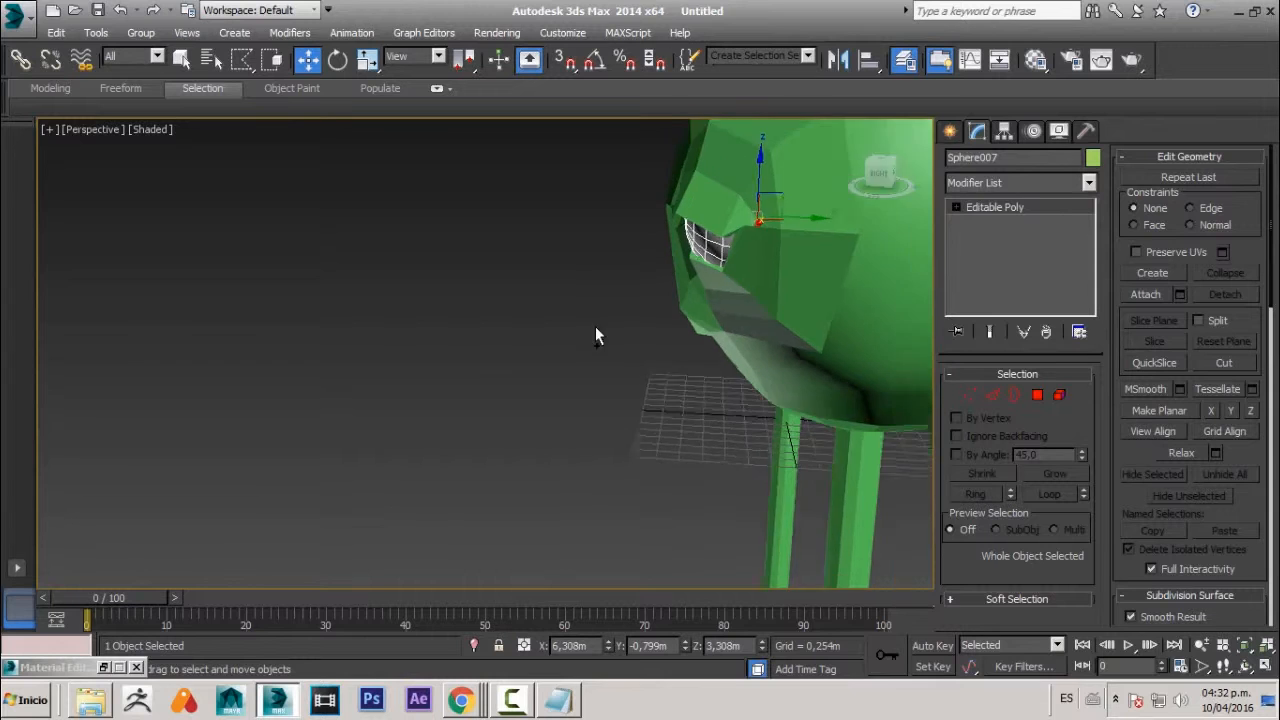
alt+middle_drag(595, 326, 714, 320)
scroll(664, 254, down, 4)
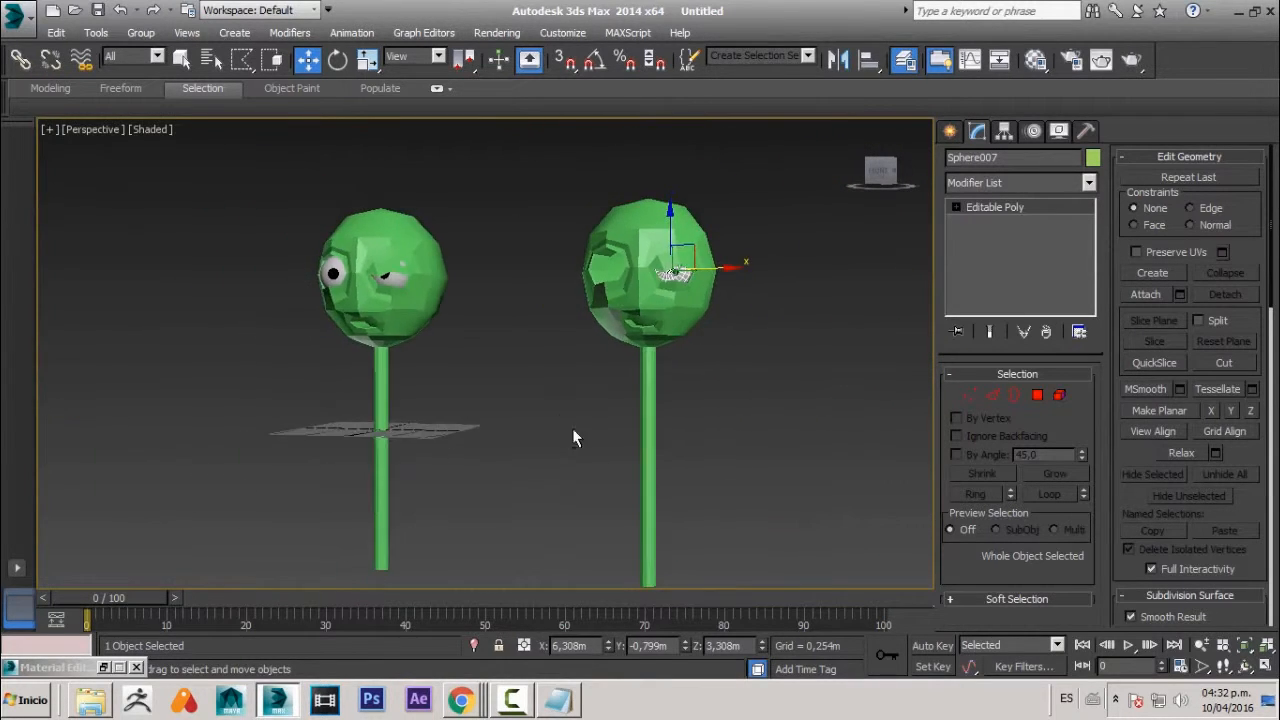
alt+middle_drag(572, 428, 609, 366)
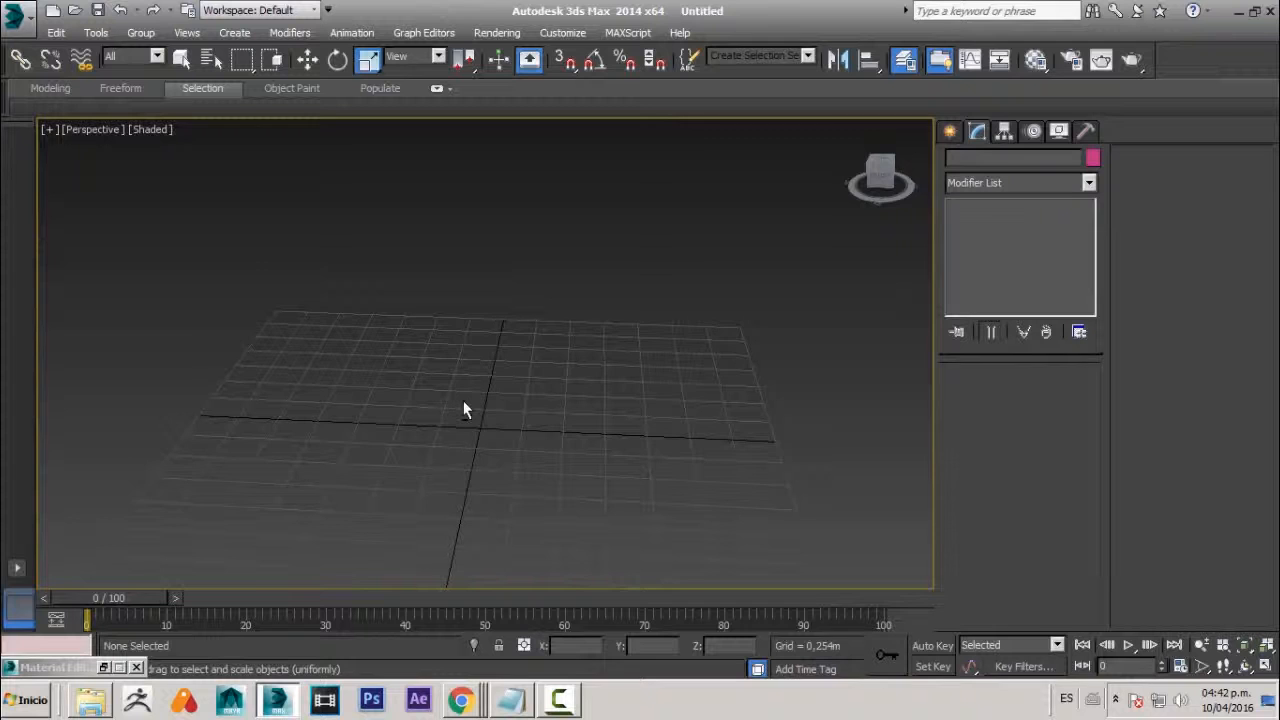
- Create a sphere with 12 segments and a radius of about 0.69 m at the centre of the grid
alt+middle_drag(463, 400, 479, 452)
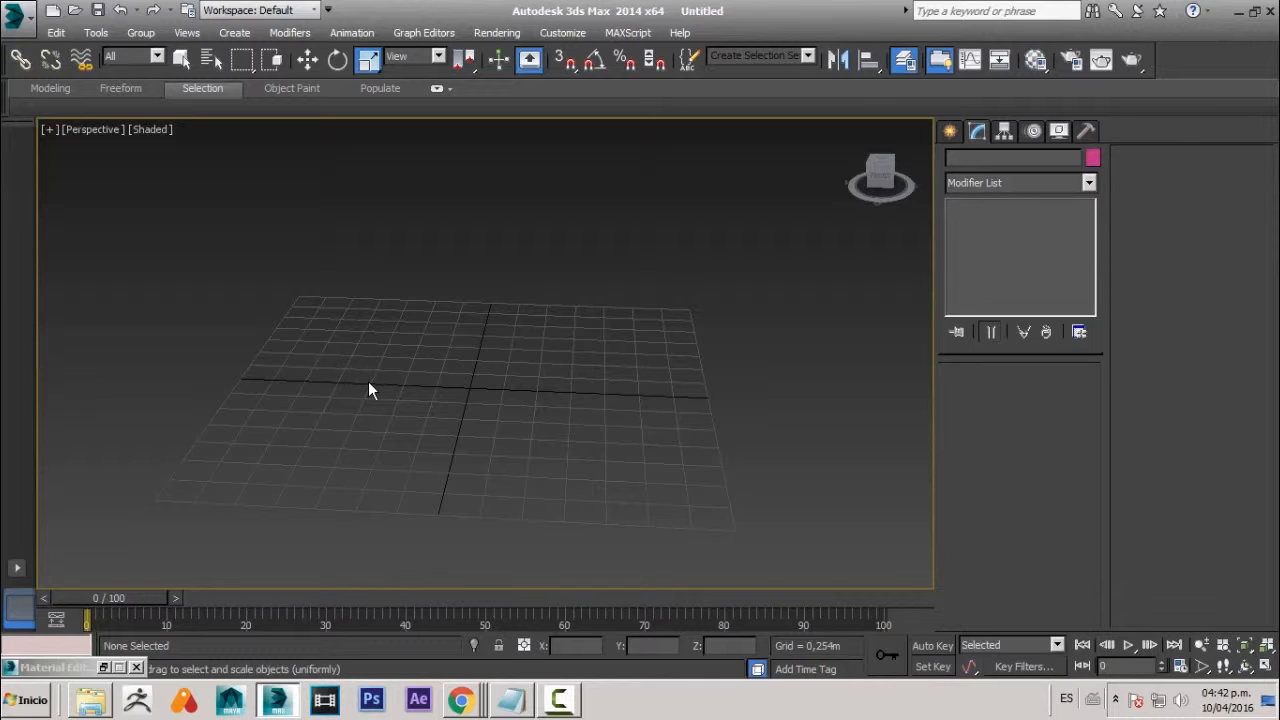
click(950, 132)
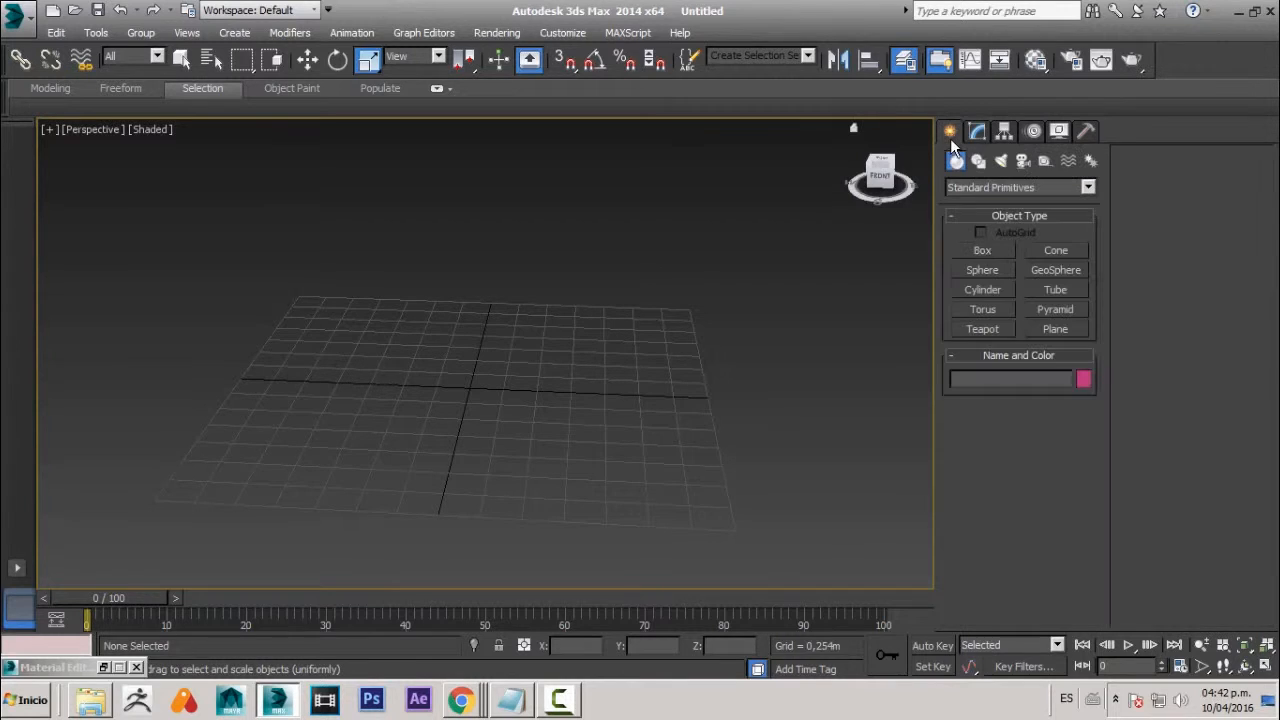
click(983, 270)
alt+middle_drag(494, 314, 477, 351)
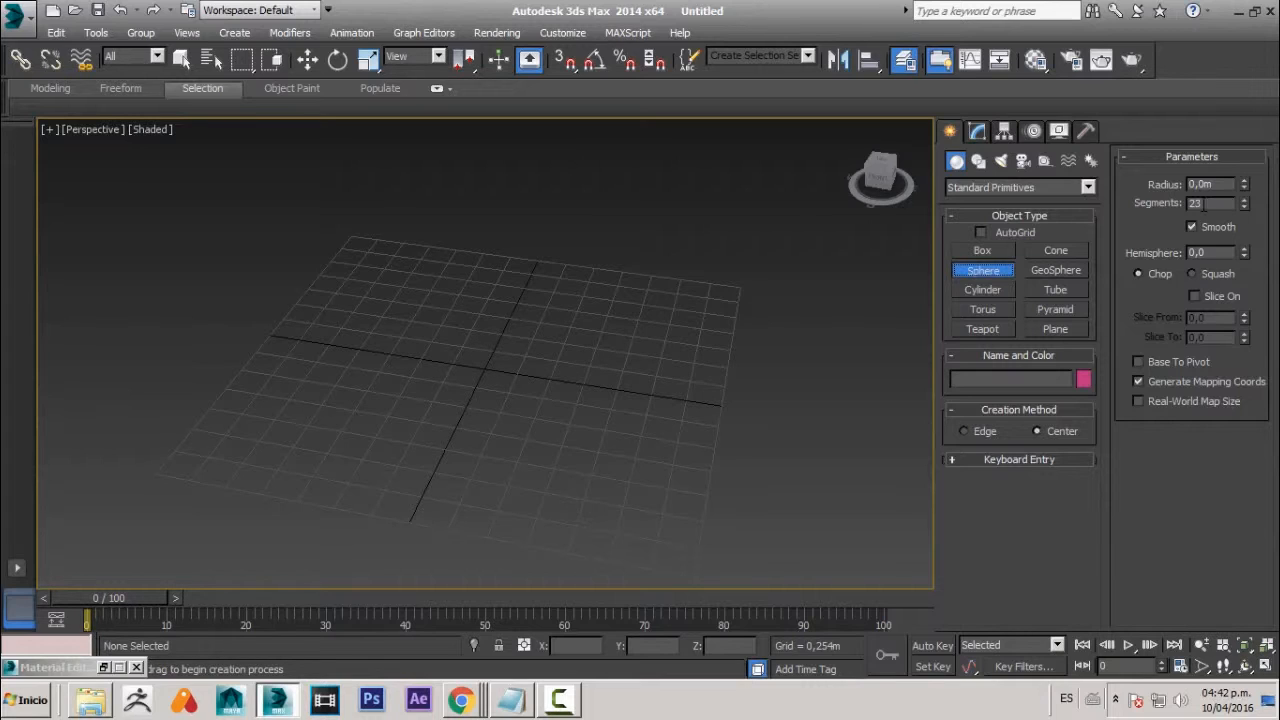
double_click(1200, 203)
text(12)
drag(486, 369, 527, 418)
alt+middle_drag(526, 419, 551, 360)
- Raise the sphere more than 2 m above the grid and scale it uniformly
key(w)
drag(487, 322, 462, 12)
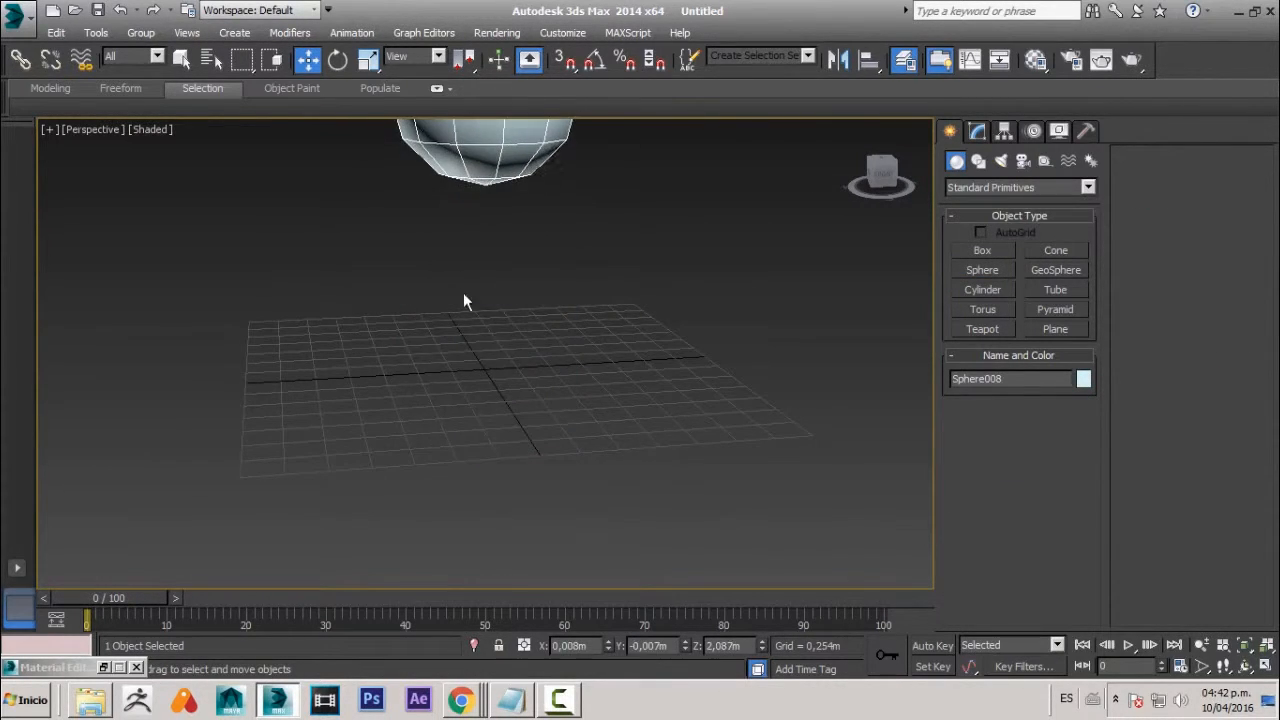
middle_drag(463, 297, 466, 440)
drag(488, 189, 486, 122)
key(r)
middle_drag(476, 180, 482, 264)
drag(483, 243, 452, 274)
key(q)
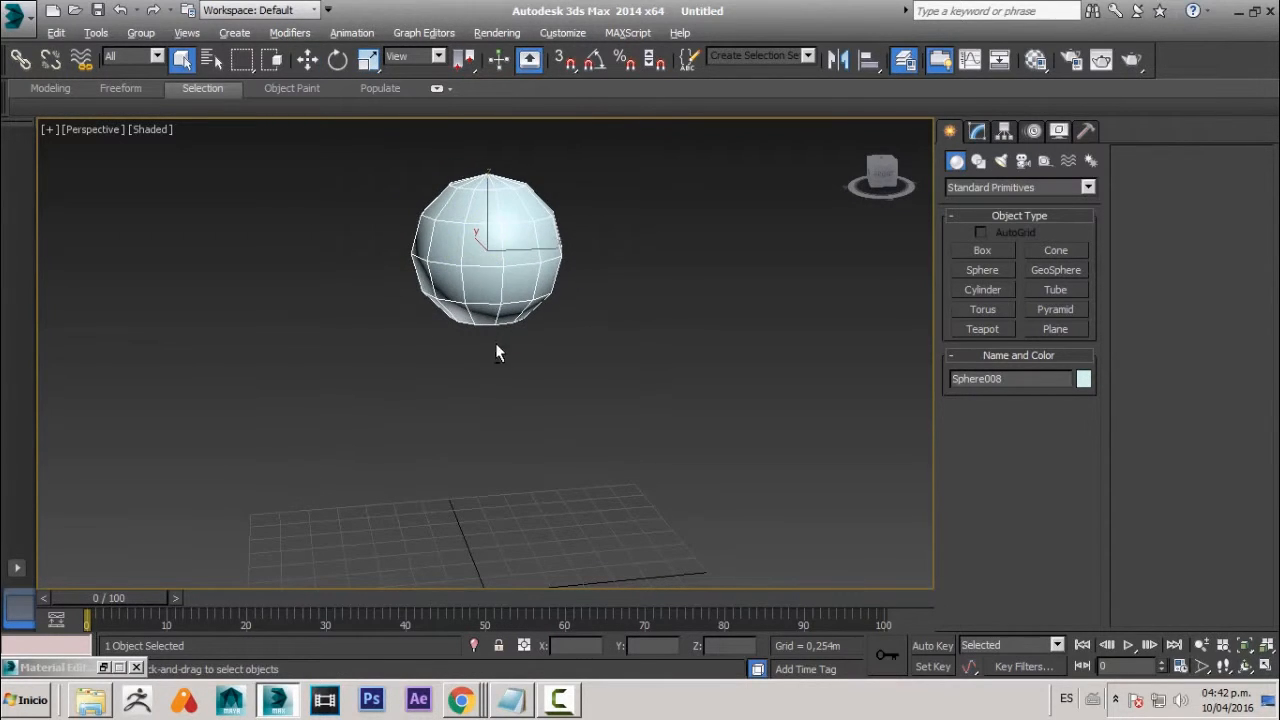
- Convert the raised sphere to an Editable Poly
alt+middle_drag(495, 343, 468, 500)
alt+middle_drag(468, 500, 474, 314)
scroll(475, 312, up, 2)
alt+middle_drag(476, 363, 481, 460)
click(978, 131)
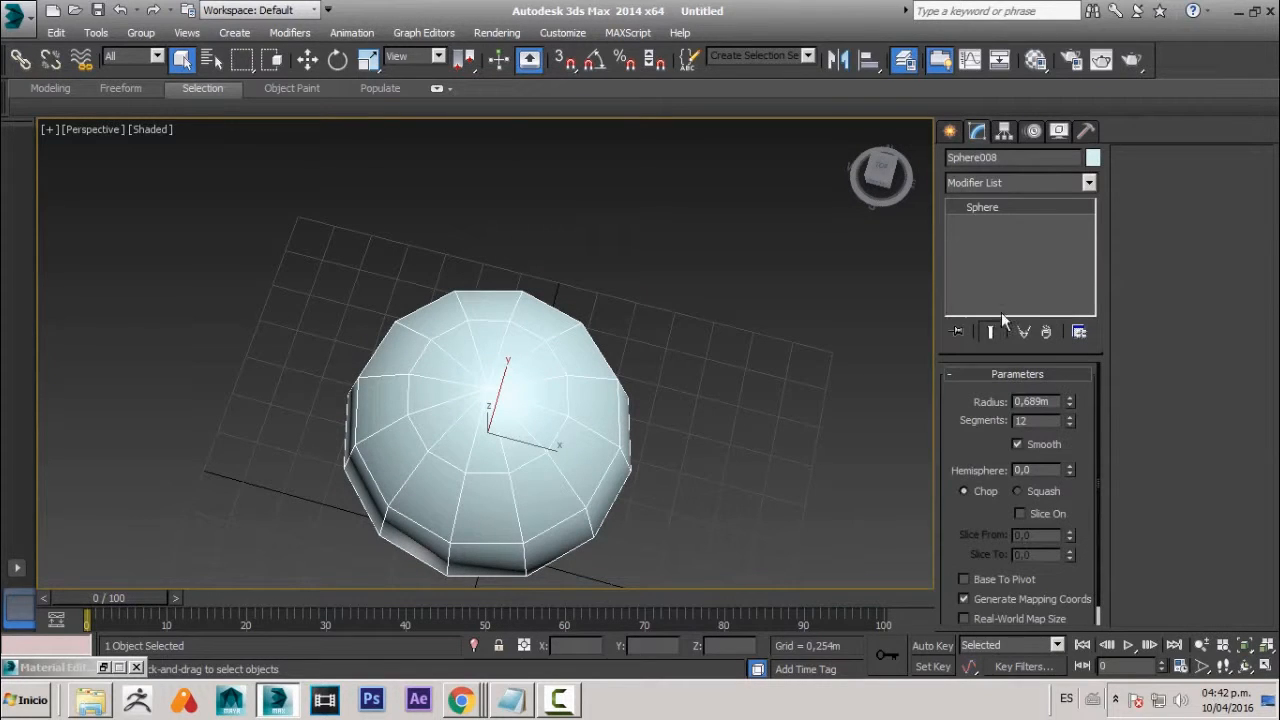
click(1018, 183)
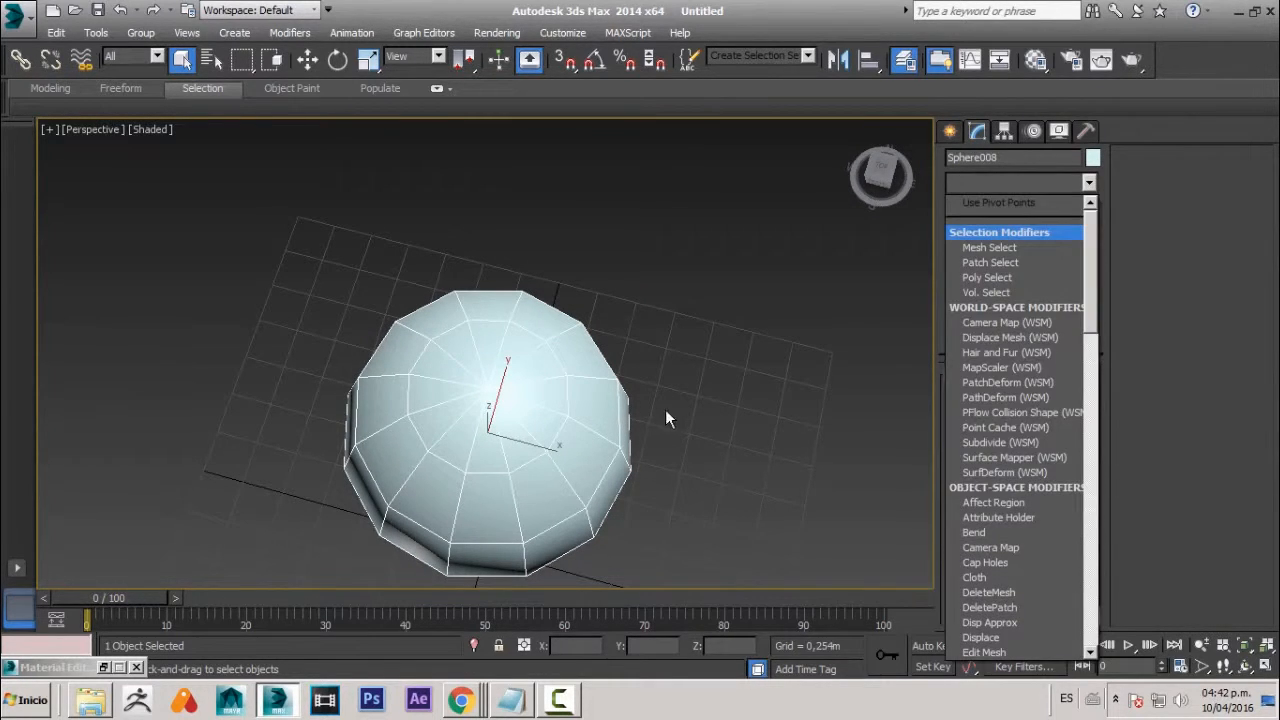
click(563, 394)
alt+middle_drag(563, 394, 537, 377)
right_click(532, 373)
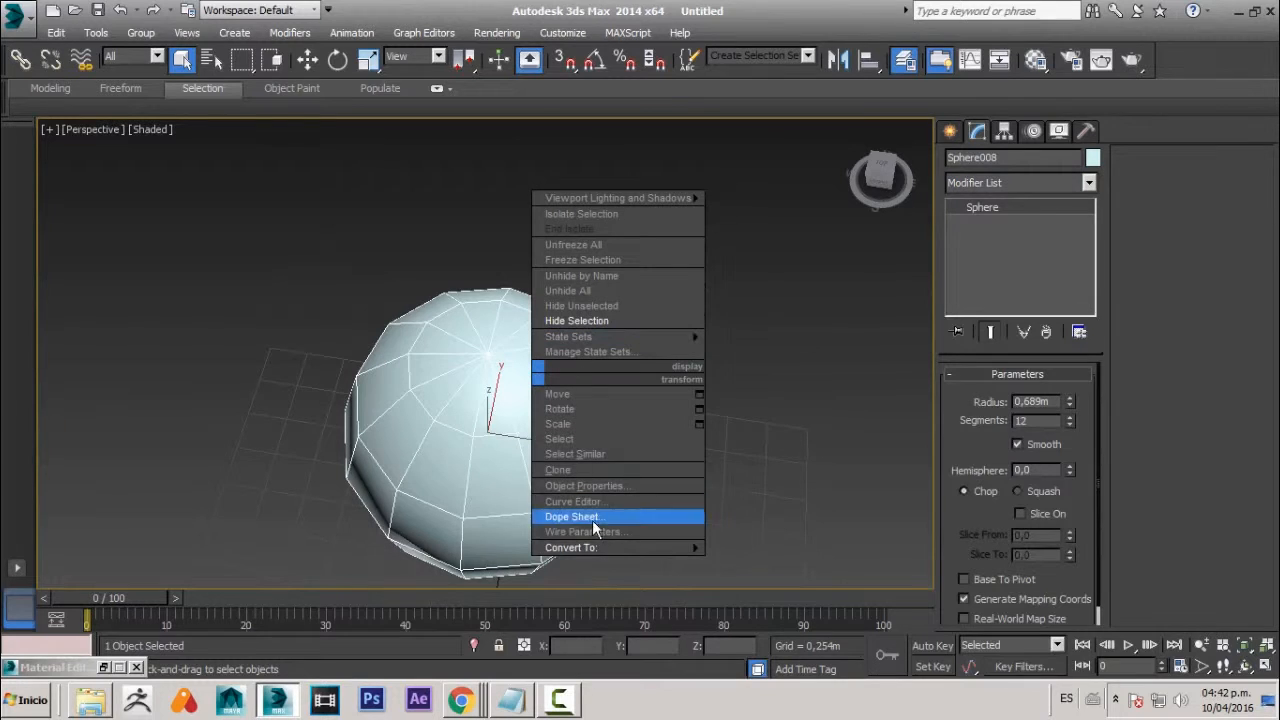
mouse_move(612, 545)
click(775, 556)
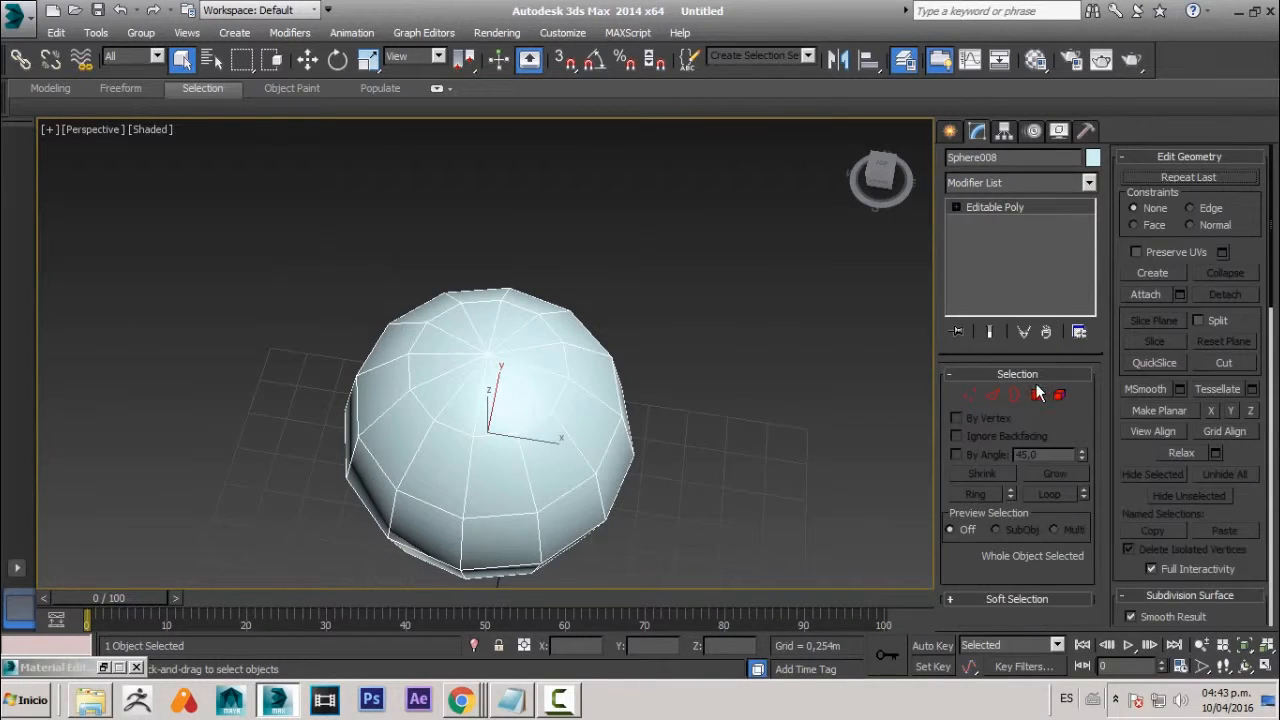
- Remove eight of the edges meeting at the sphere's top pole, keeping the four that form a cross
click(1003, 398)
scroll(545, 355, up, 4)
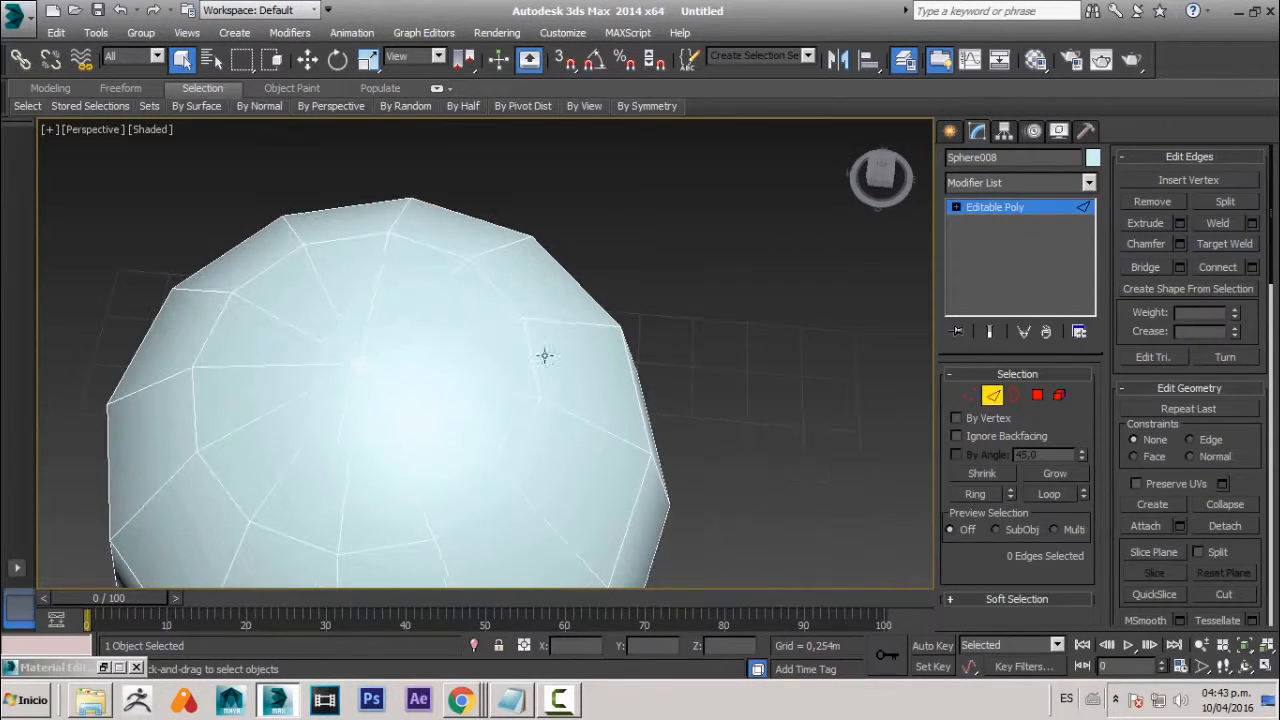
click(342, 323)
mouse_move(337, 343)
alt+middle_down()
mouse_move(383, 380)
mouse_move(350, 349)
alt+middle_up()
ctrl+click(350, 349)
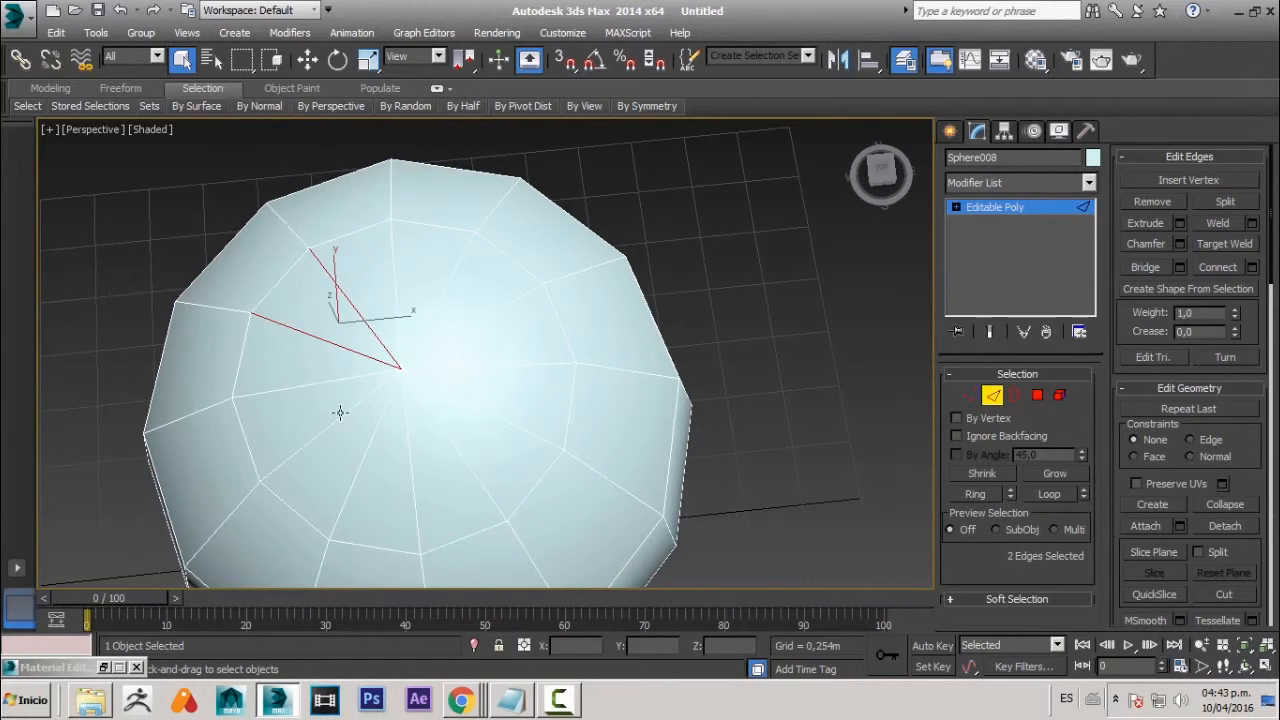
ctrl+click(366, 456)
ctrl+click(464, 461)
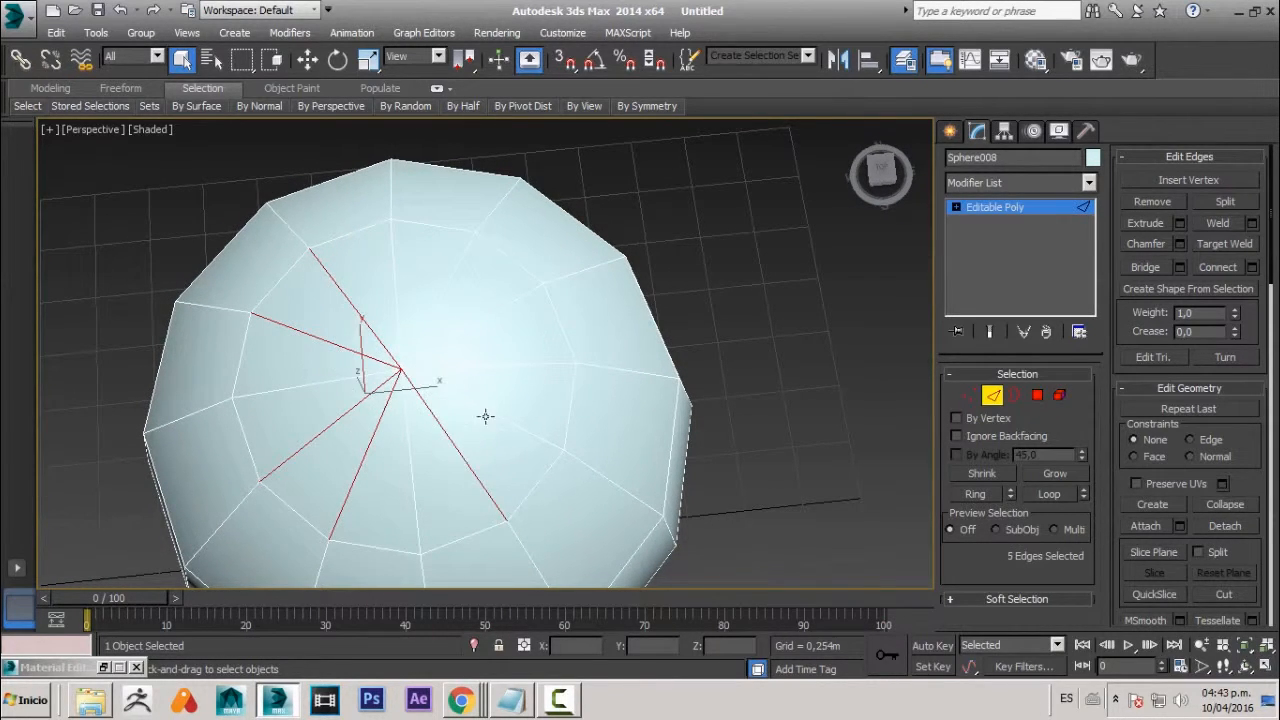
ctrl+click(485, 413)
ctrl+click(486, 320)
ctrl+click(454, 271)
scroll(454, 271, down, 5)
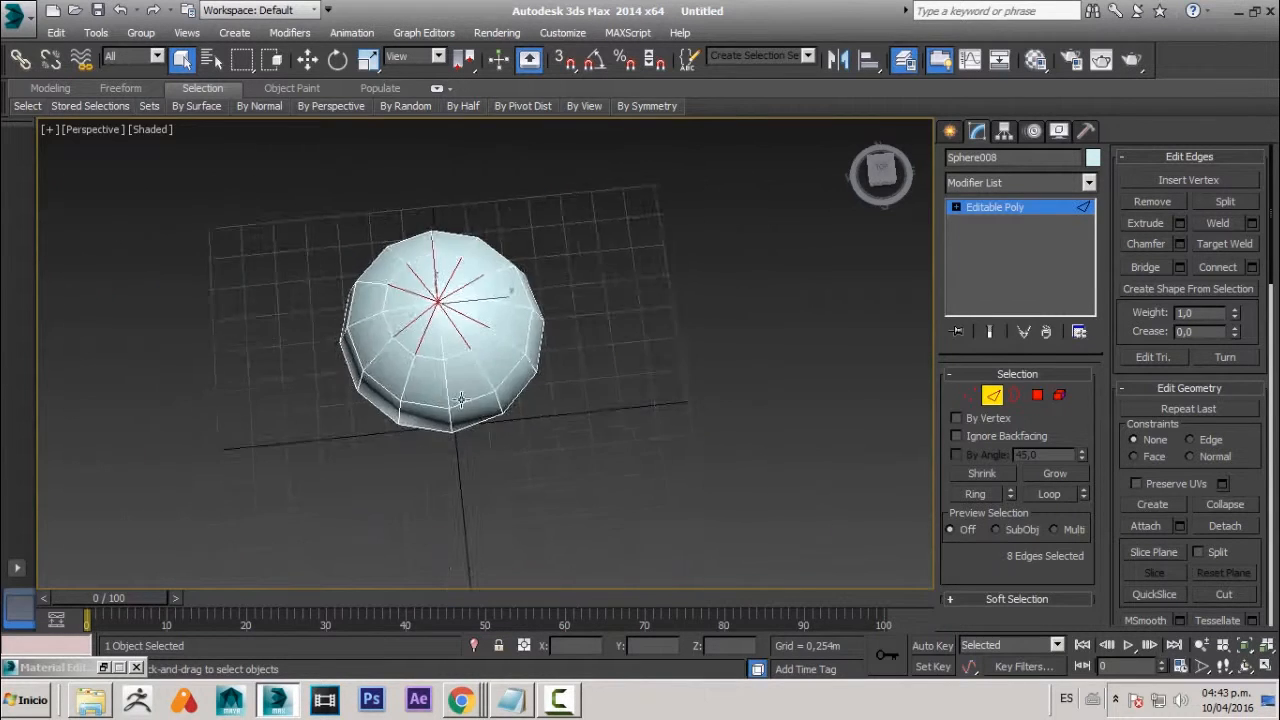
alt+middle_drag(462, 392, 440, 330)
scroll(440, 330, up, 4)
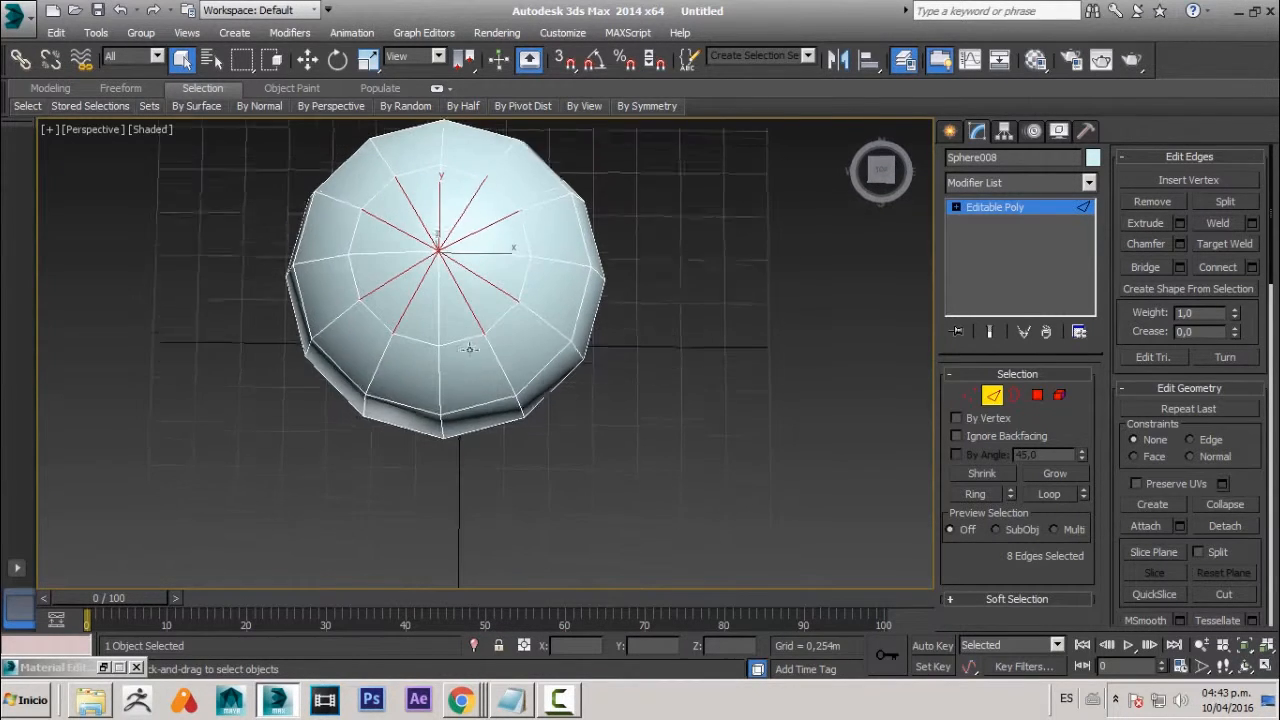
click(1168, 200)
- Cut two parallel edges across the sphere's top cap, one on each side of the central edge line
alt+middle_drag(558, 284, 551, 350)
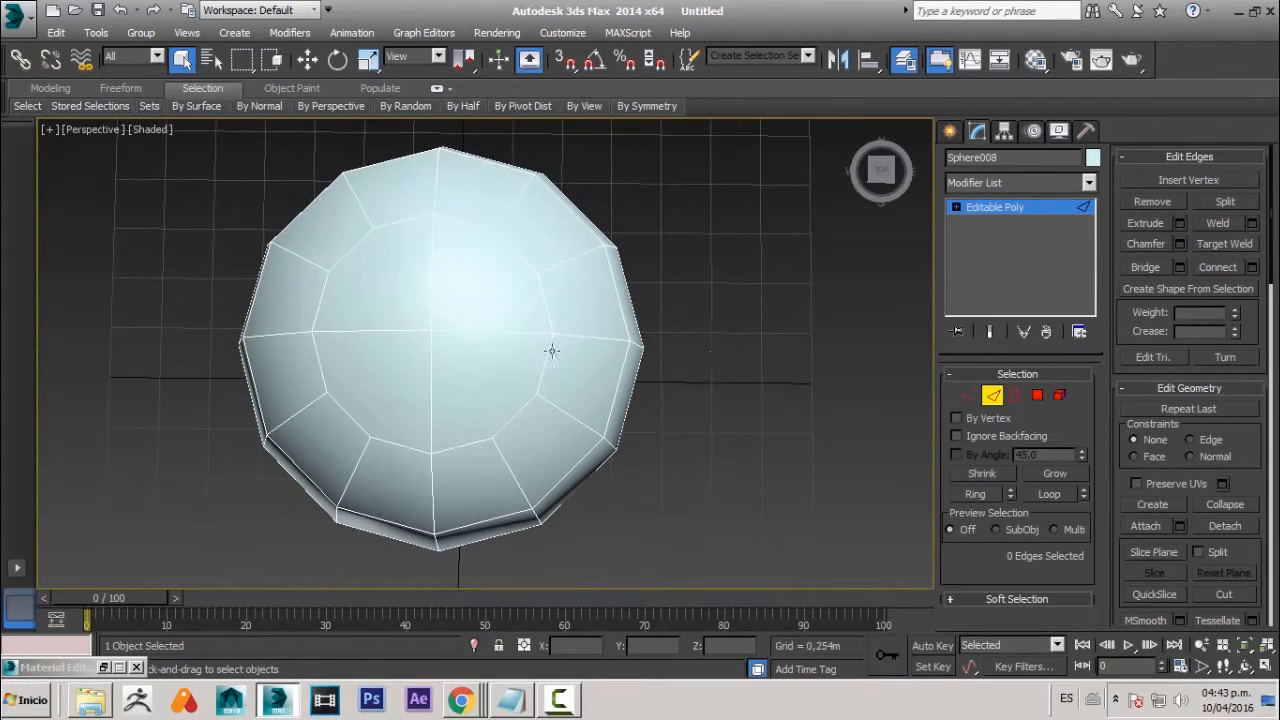
click(1220, 596)
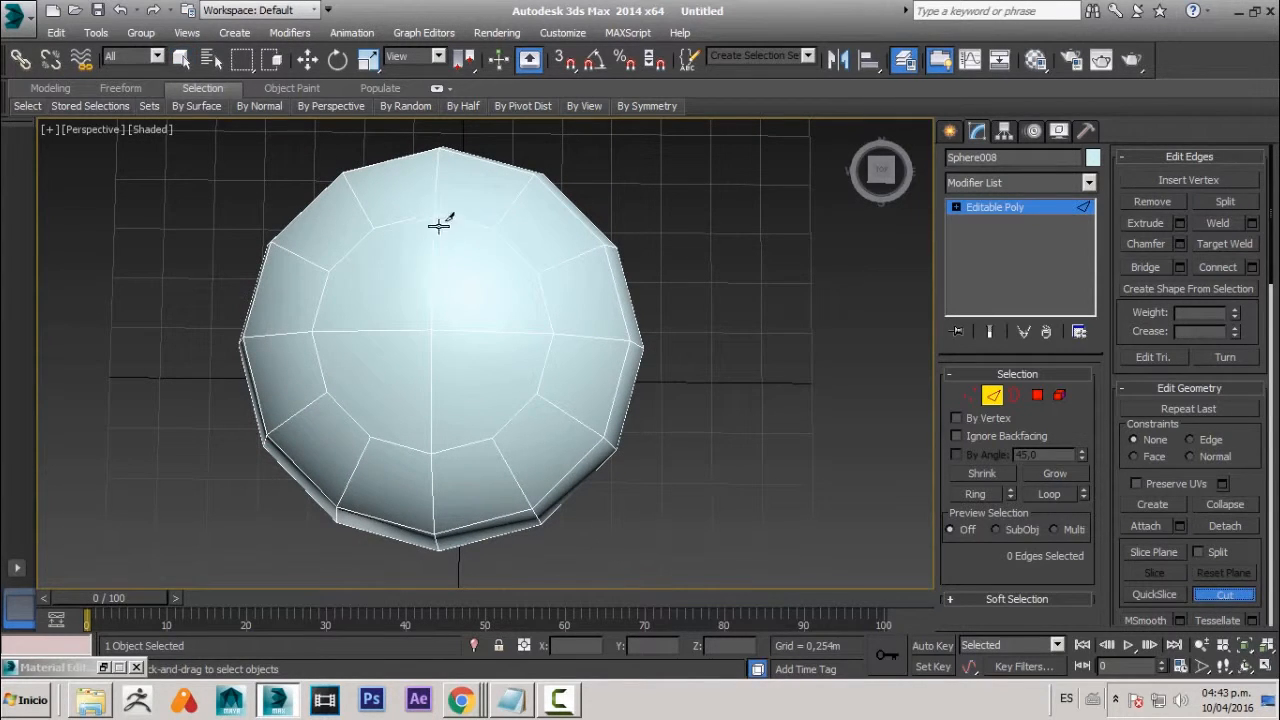
click(493, 231)
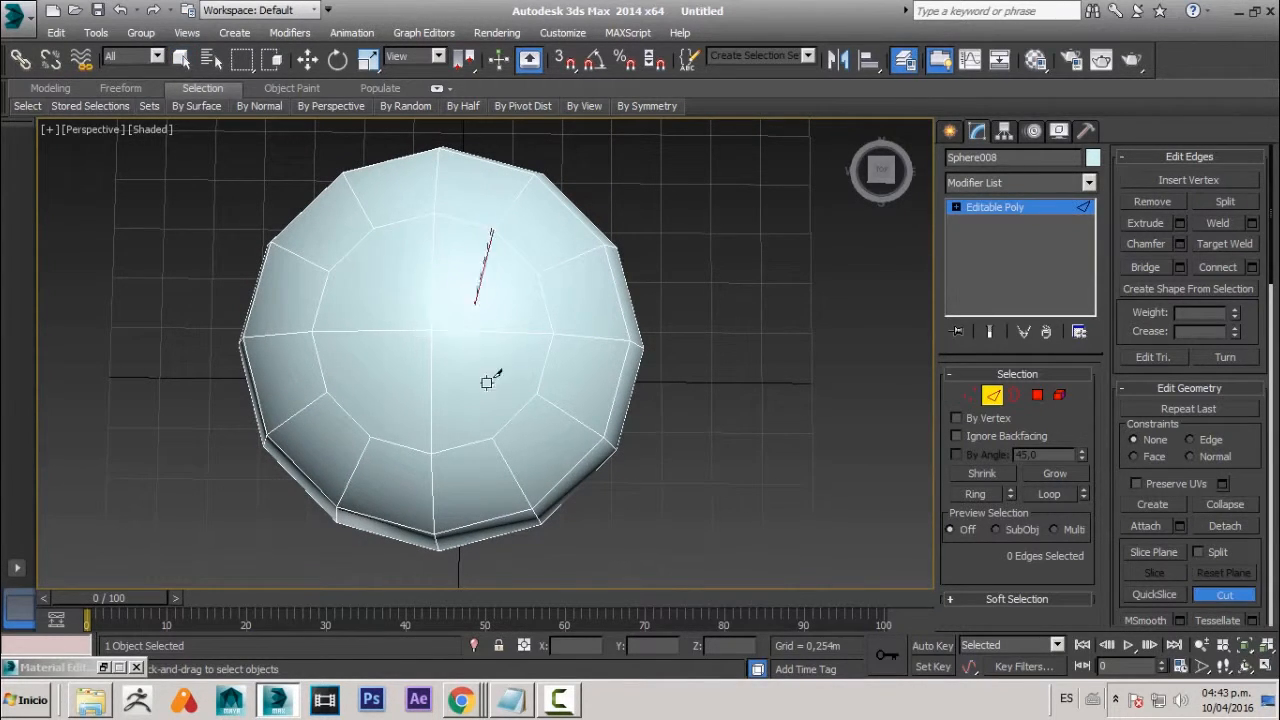
click(492, 437)
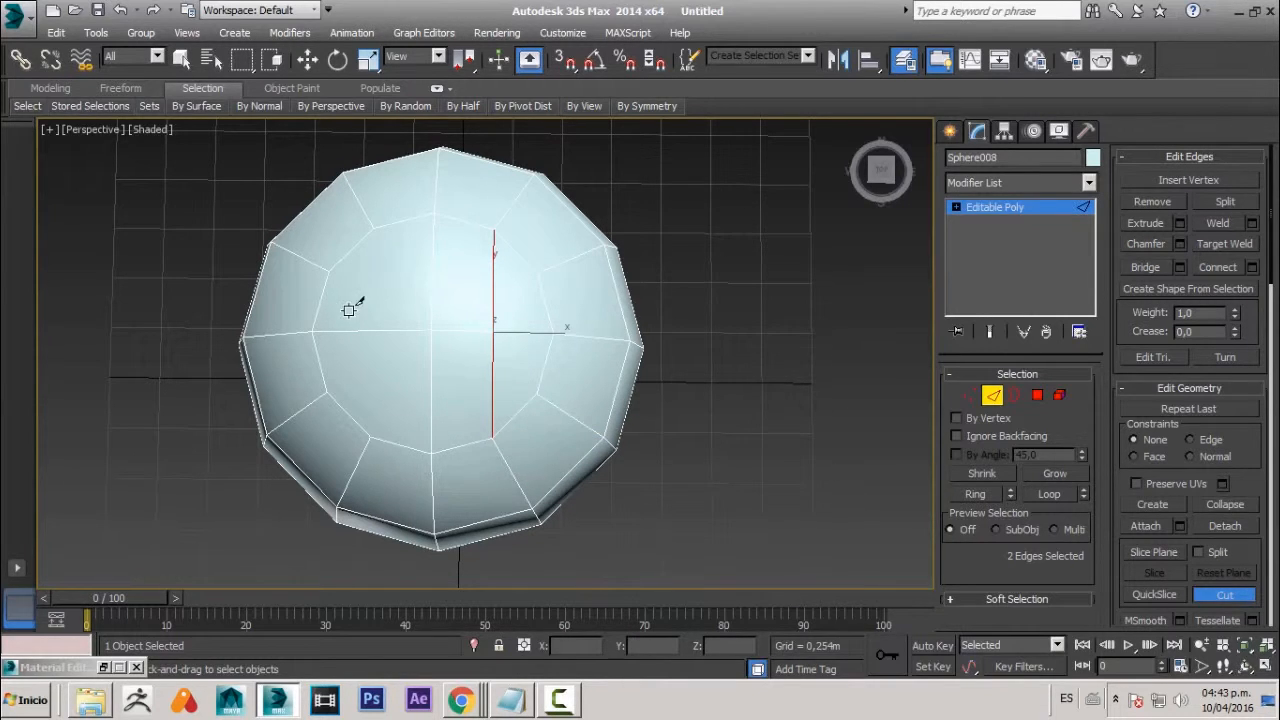
click(372, 230)
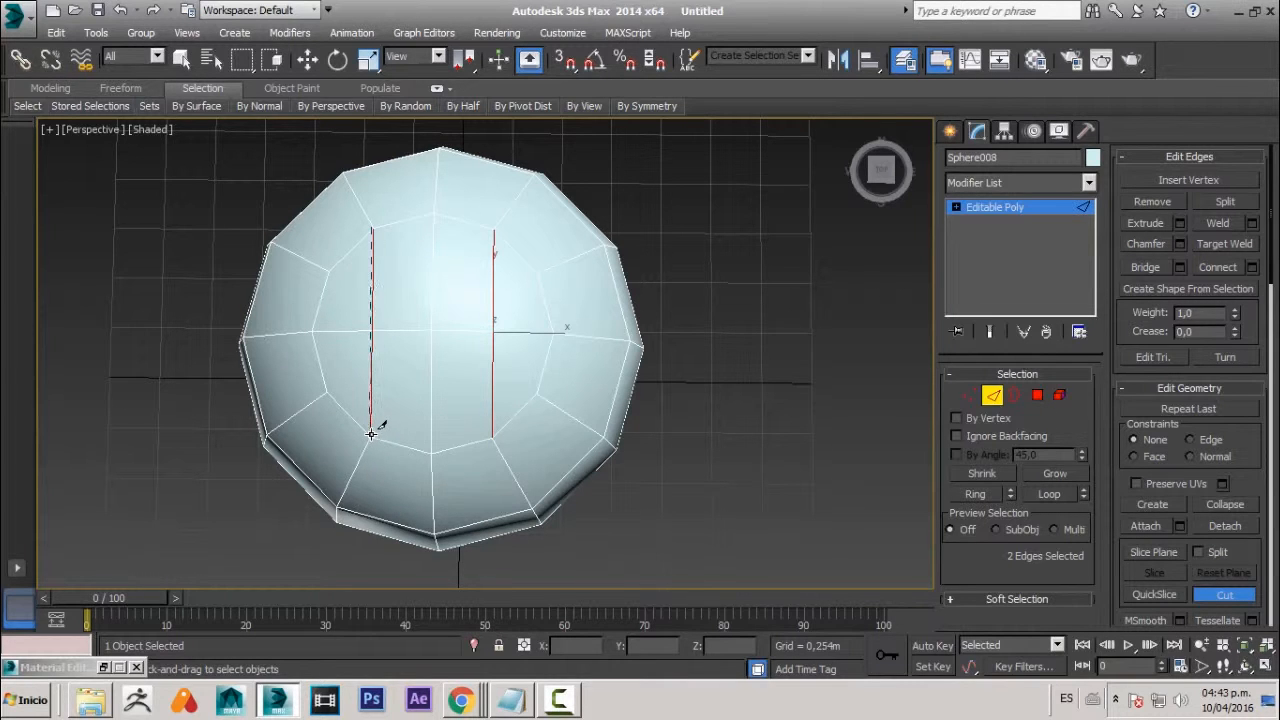
alt+middle_drag(473, 454, 423, 322)
middle_drag(414, 420, 427, 374)
right_click(752, 323)
click(752, 323)
- Delete the twelve triangular polygons around the sphere's bottom pole
scroll(730, 315, down, 4)
alt+middle_drag(609, 430, 600, 290)
scroll(600, 290, up, 2)
scroll(601, 289, up, 1)
middle_drag(604, 465, 563, 372)
scroll(580, 376, up, 3)
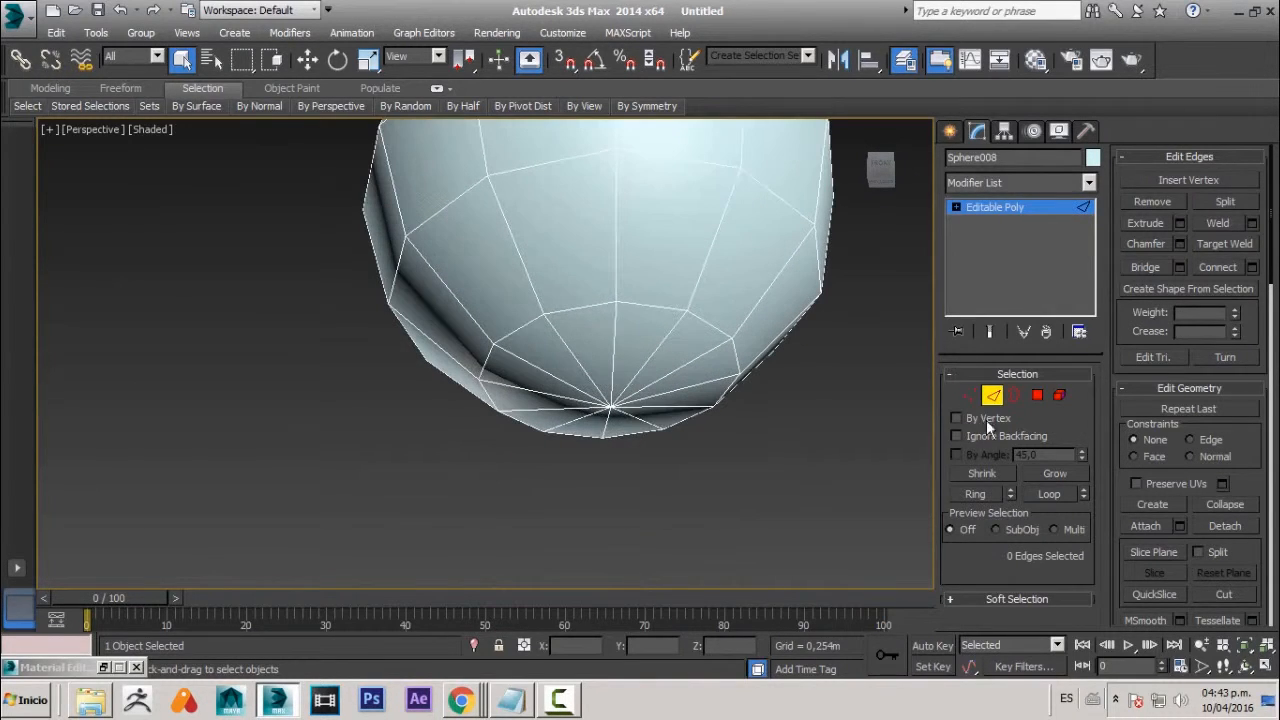
click(1037, 395)
click(582, 345)
ctrl+click(646, 325)
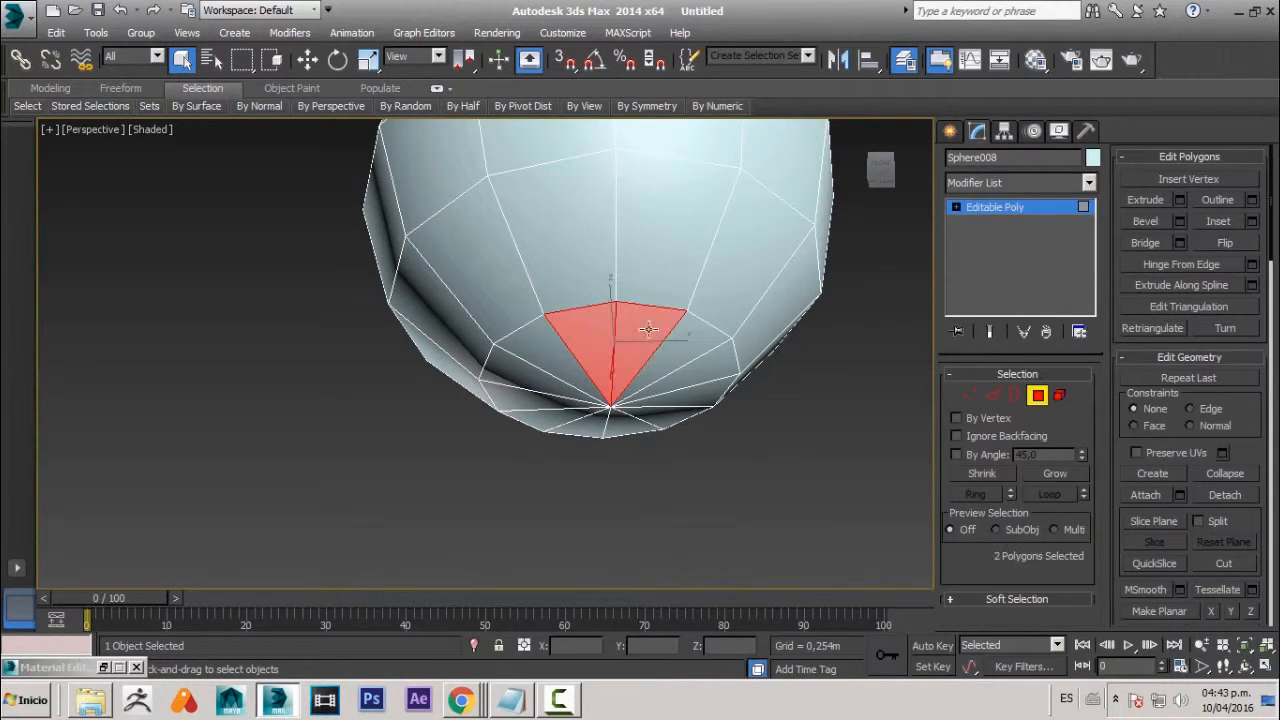
ctrl+click(699, 355)
ctrl+click(705, 372)
ctrl+click(700, 395)
ctrl+click(665, 415)
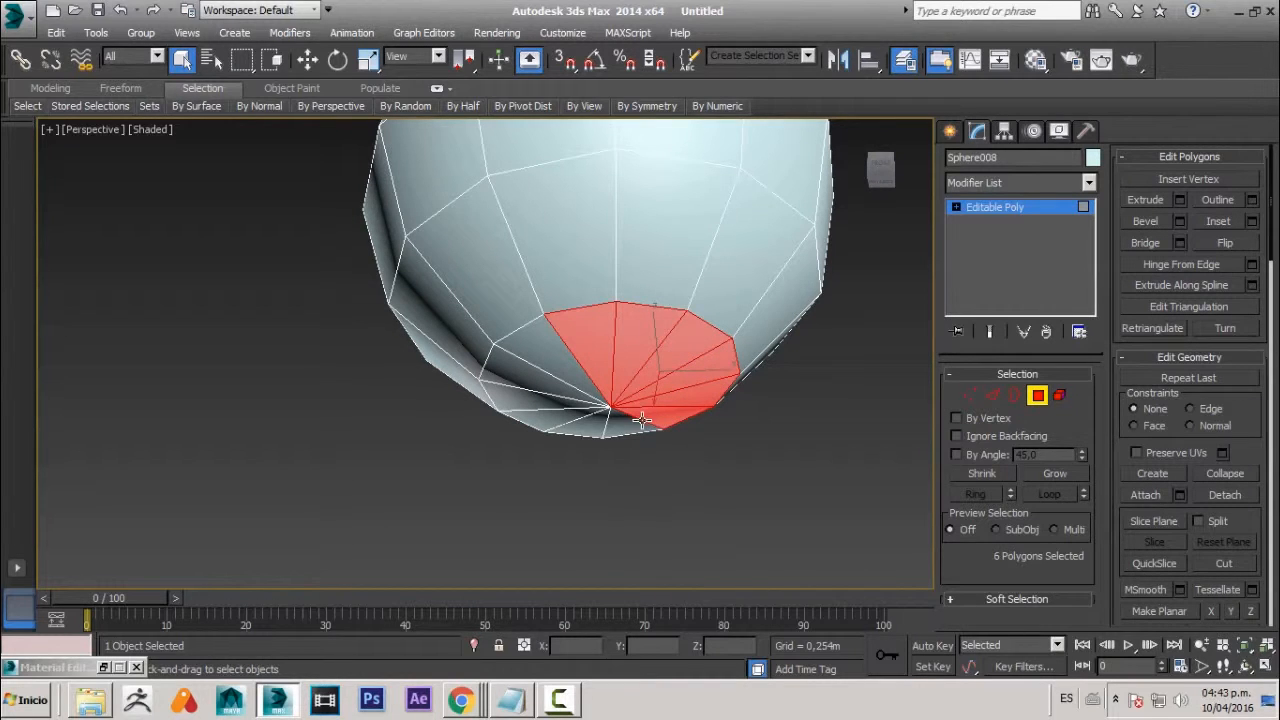
ctrl+click(612, 422)
ctrl+click(580, 425)
ctrl+click(550, 415)
ctrl+click(522, 396)
ctrl+click(515, 372)
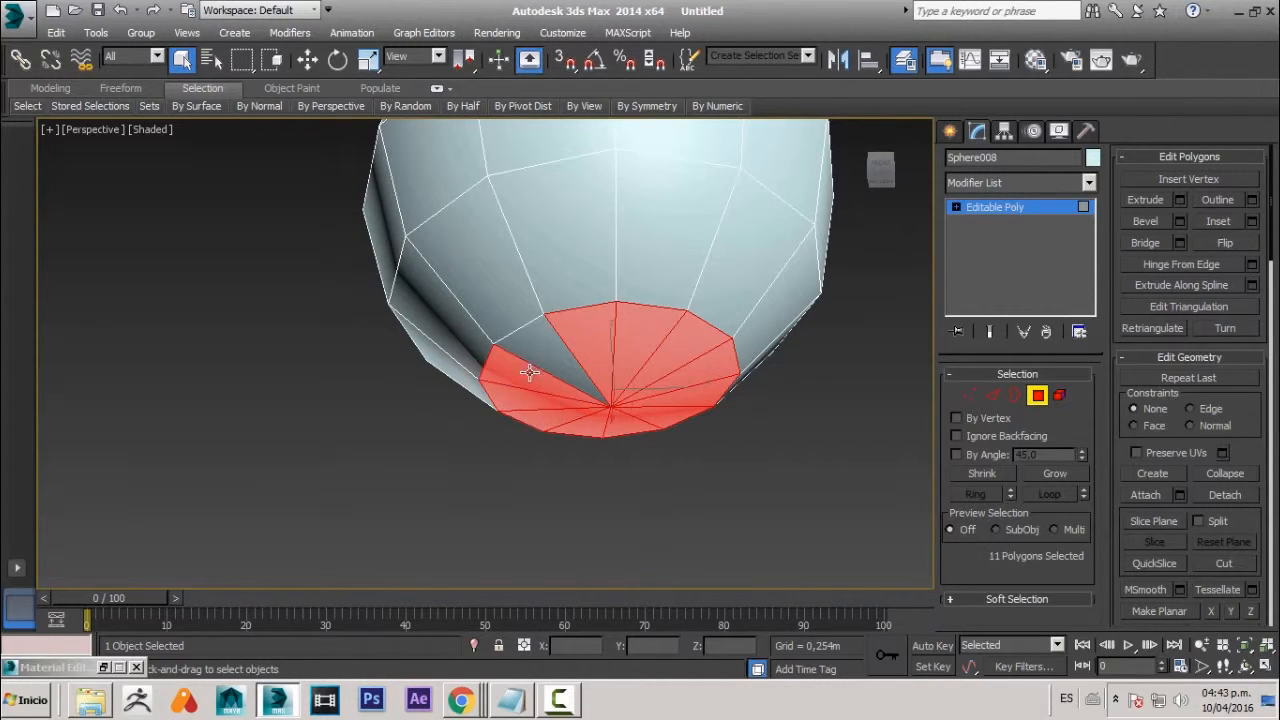
ctrl+click(545, 345)
mouse_move(604, 320)
alt+middle_down()
mouse_move(394, 354)
mouse_move(474, 417)
mouse_move(575, 440)
mouse_move(608, 334)
alt+middle_up()
key(Delete)
- Extend the border of the sphere's bottom opening inward with a smaller ring of polygons and lower that ring slightly
click(1014, 395)
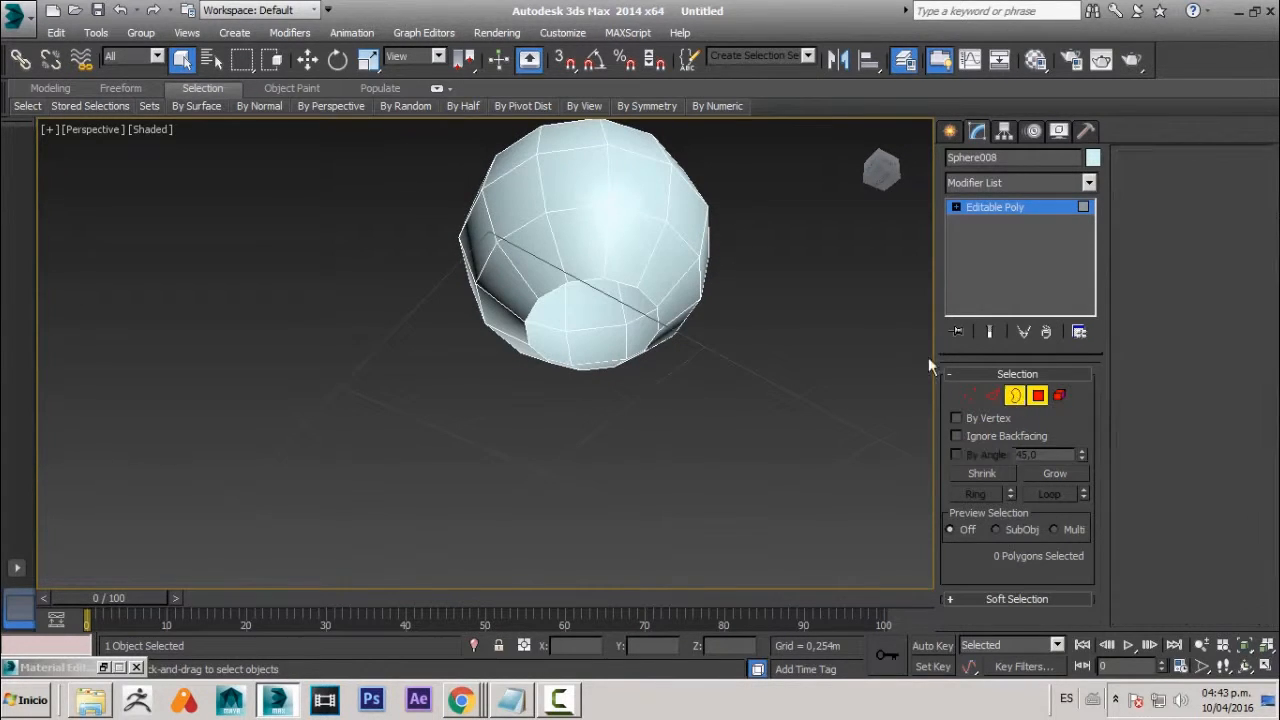
click(612, 285)
alt+middle_drag(612, 285, 702, 360)
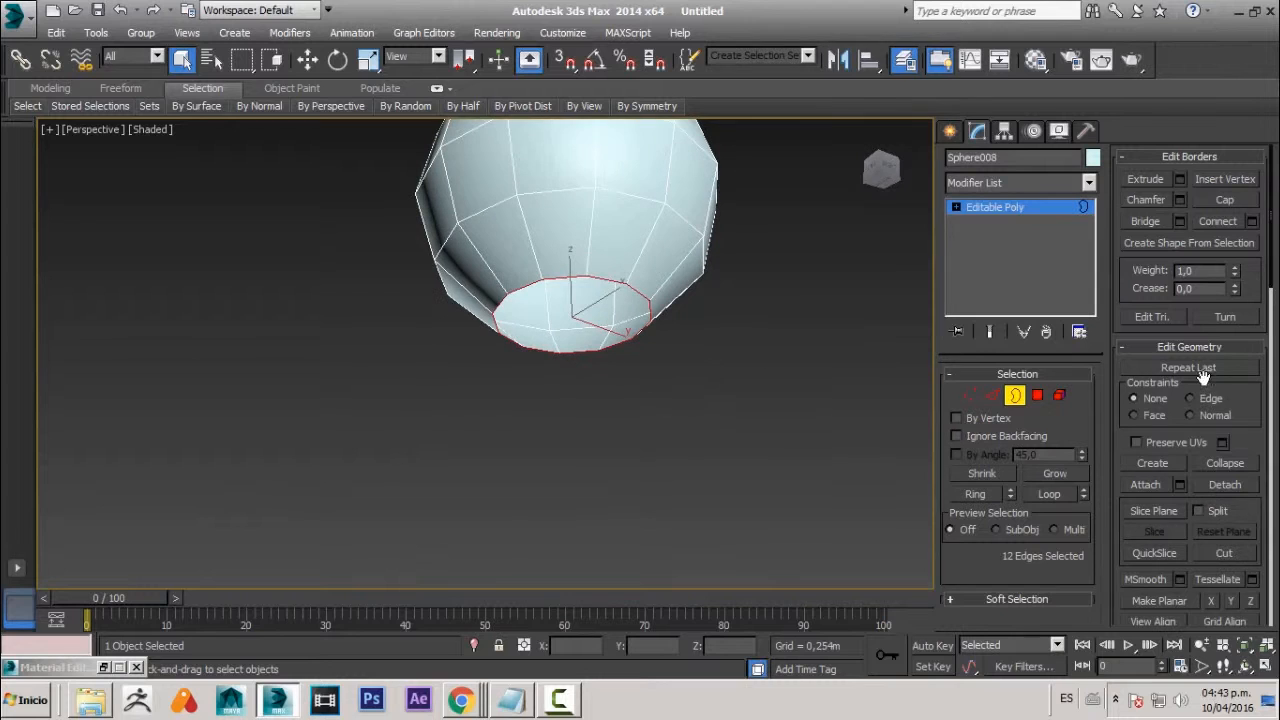
key(shift+z)
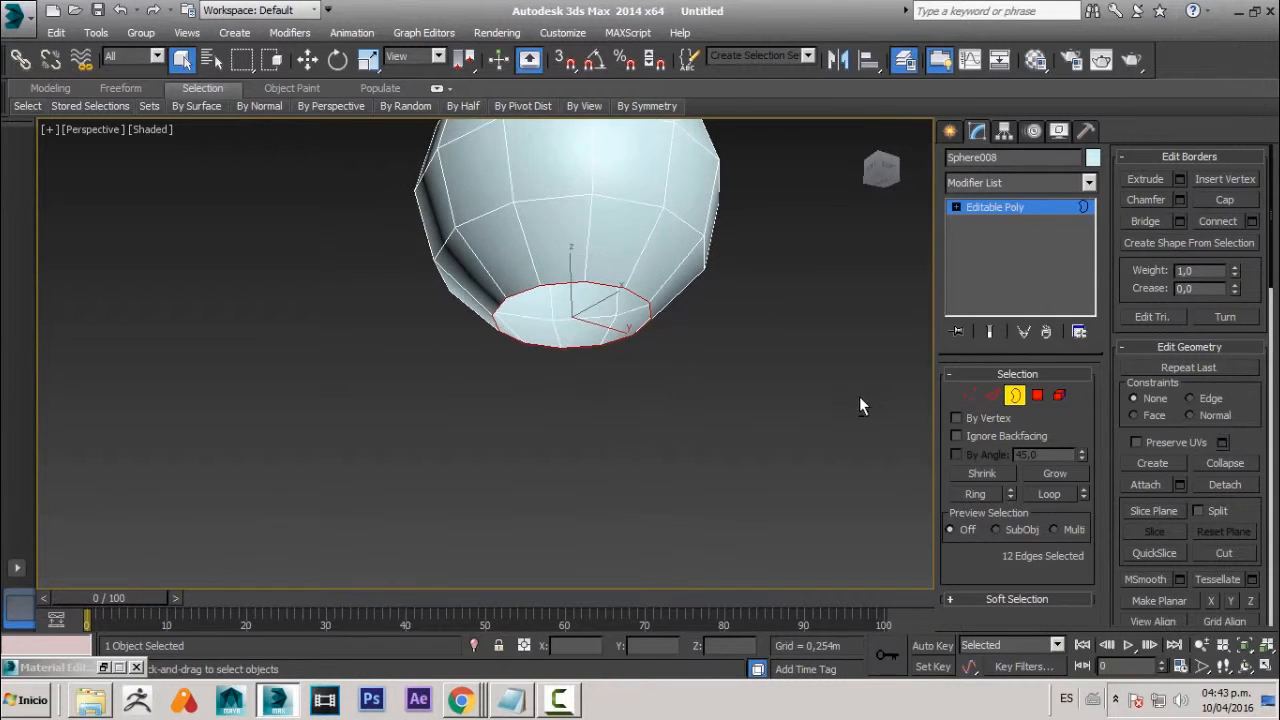
key(w)
key(r)
shift+drag(564, 323, 531, 369)
alt+middle_drag(531, 369, 496, 389)
key(w)
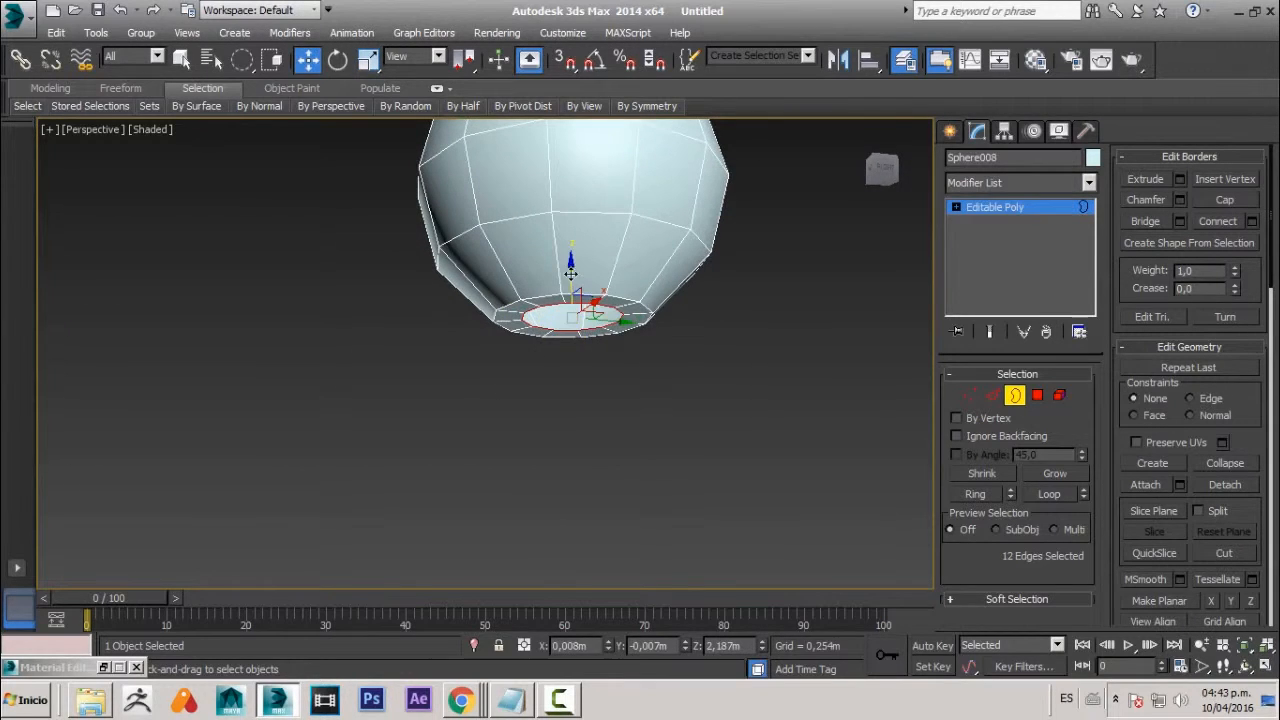
drag(570, 274, 571, 285)
- Add a second, smaller ring of polygons inside the bottom opening and adjust the size of its border
key(r)
shift+drag(560, 349, 514, 449)
key(w)
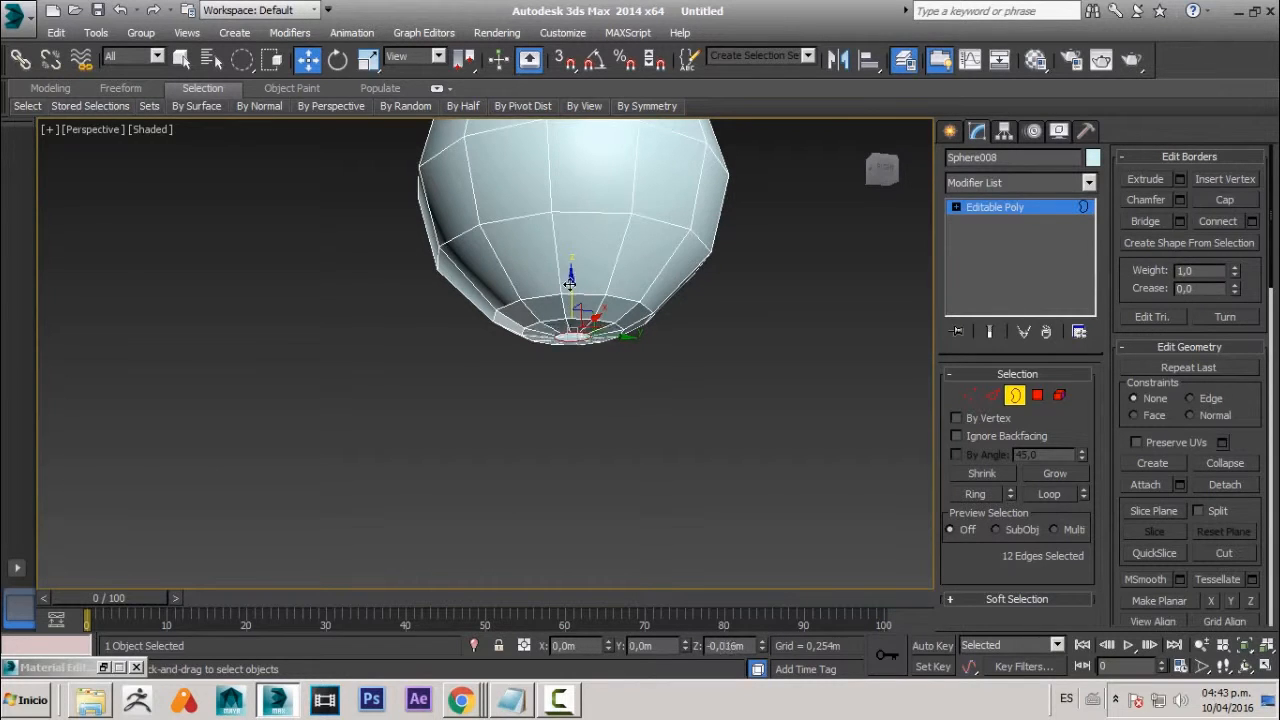
key(r)
drag(563, 345, 561, 312)
scroll(545, 356, down, 2)
alt+middle_drag(545, 356, 500, 408)
key(w)
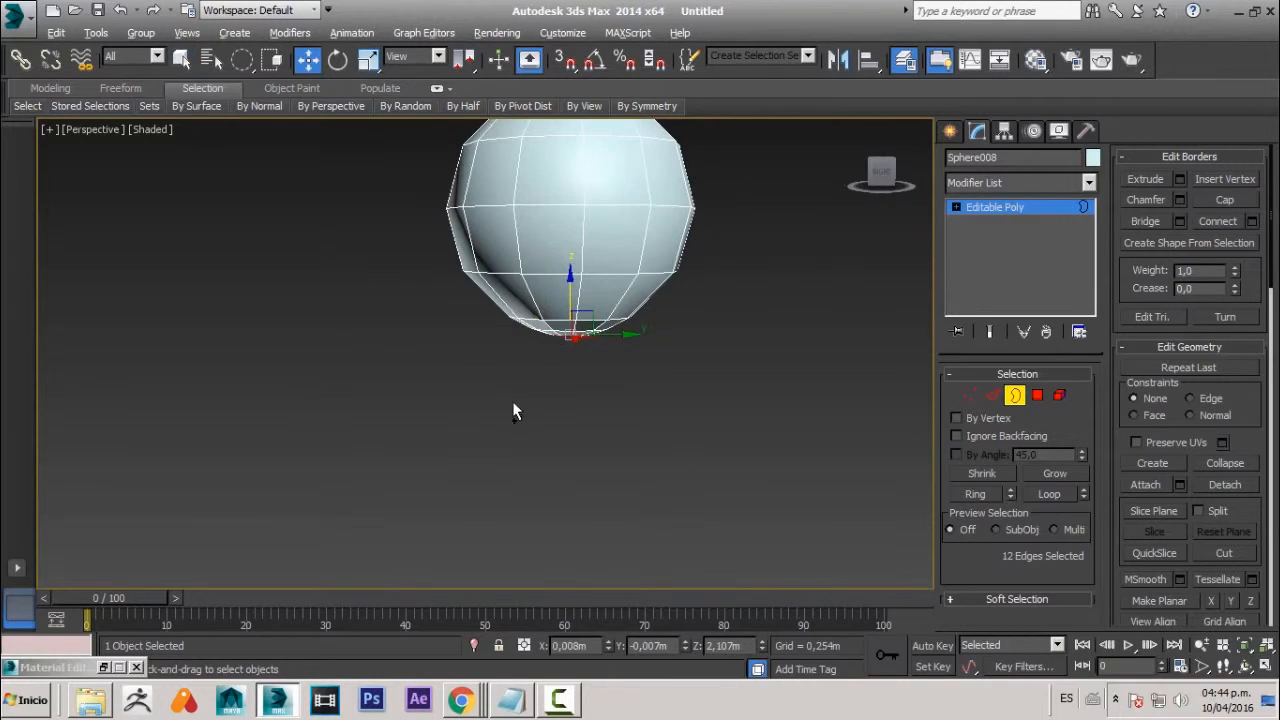
- Extrude the narrow bottom border straight down into a long thin stick ending about 0.3 m above the grid
scroll(514, 409, down, 3)
alt+middle_drag(518, 465, 596, 414)
shift+drag(545, 312, 545, 540)
middle_drag(545, 540, 520, 430)
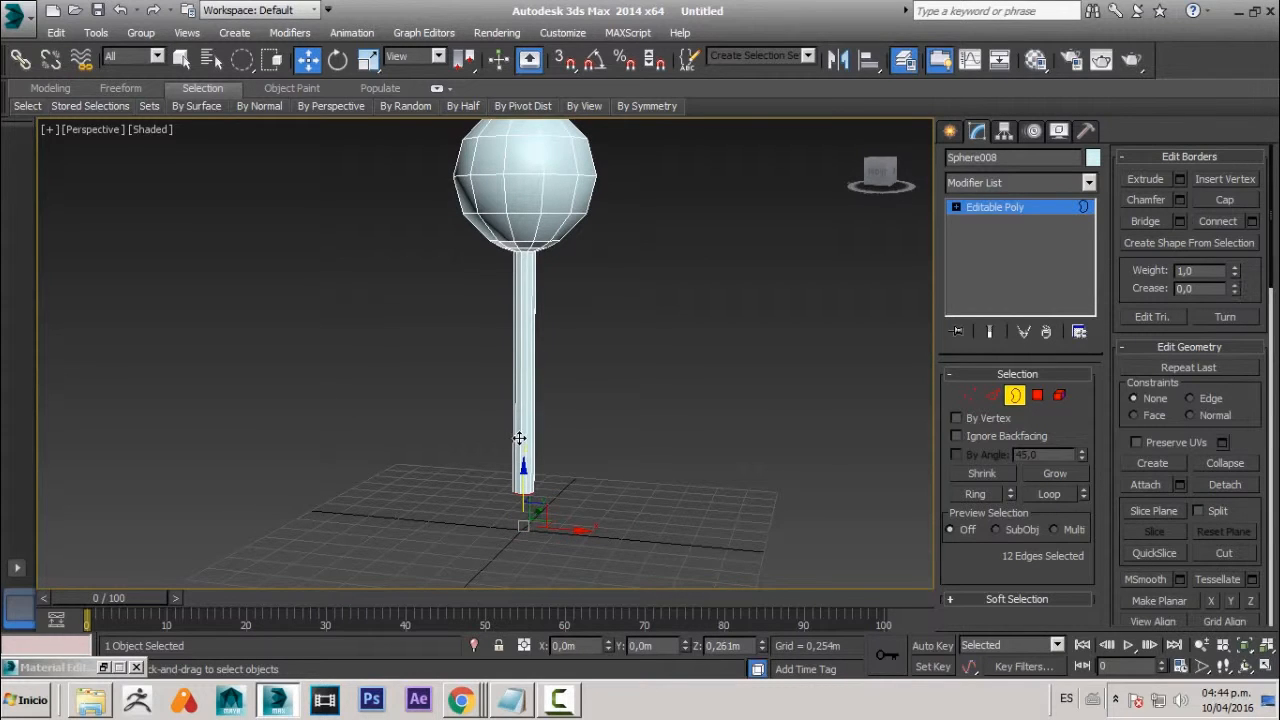
drag(518, 430, 519, 395)
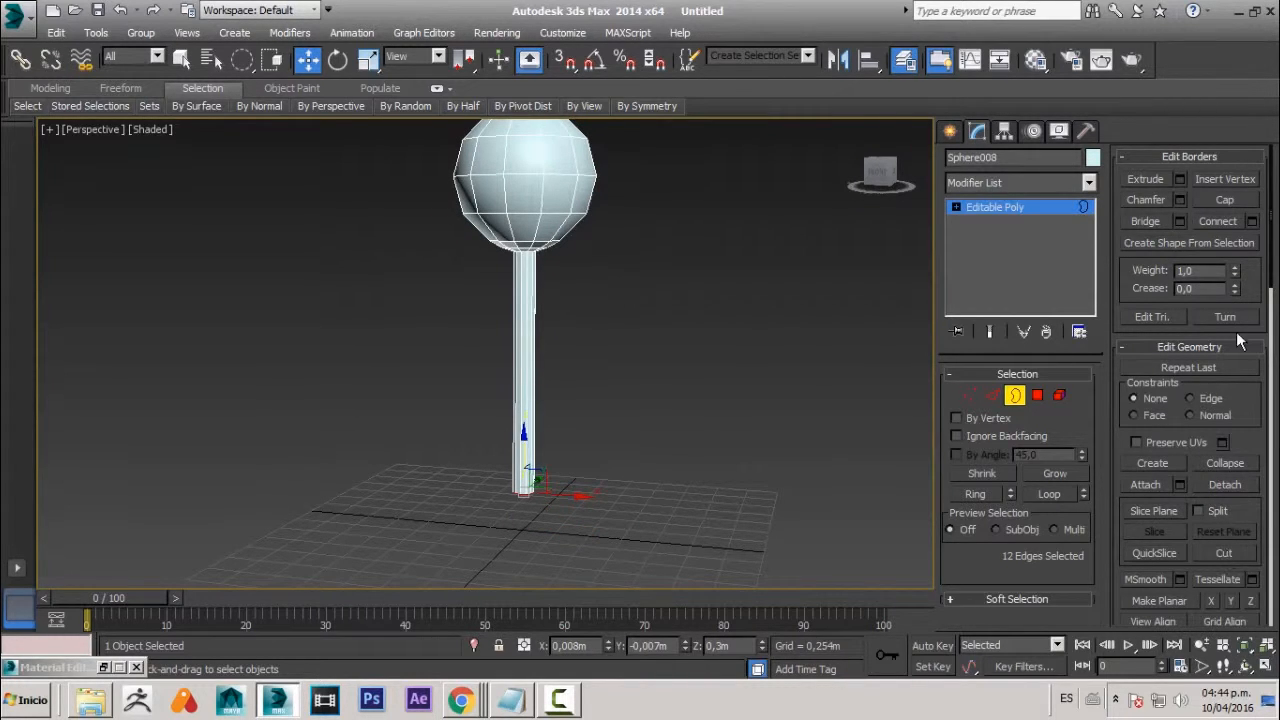
- Cap the open border at the stick's lower end
scroll(562, 445, up, 2)
alt+middle_drag(562, 443, 590, 340)
scroll(535, 338, up, 4)
middle_drag(494, 478, 519, 367)
scroll(519, 376, down, 4)
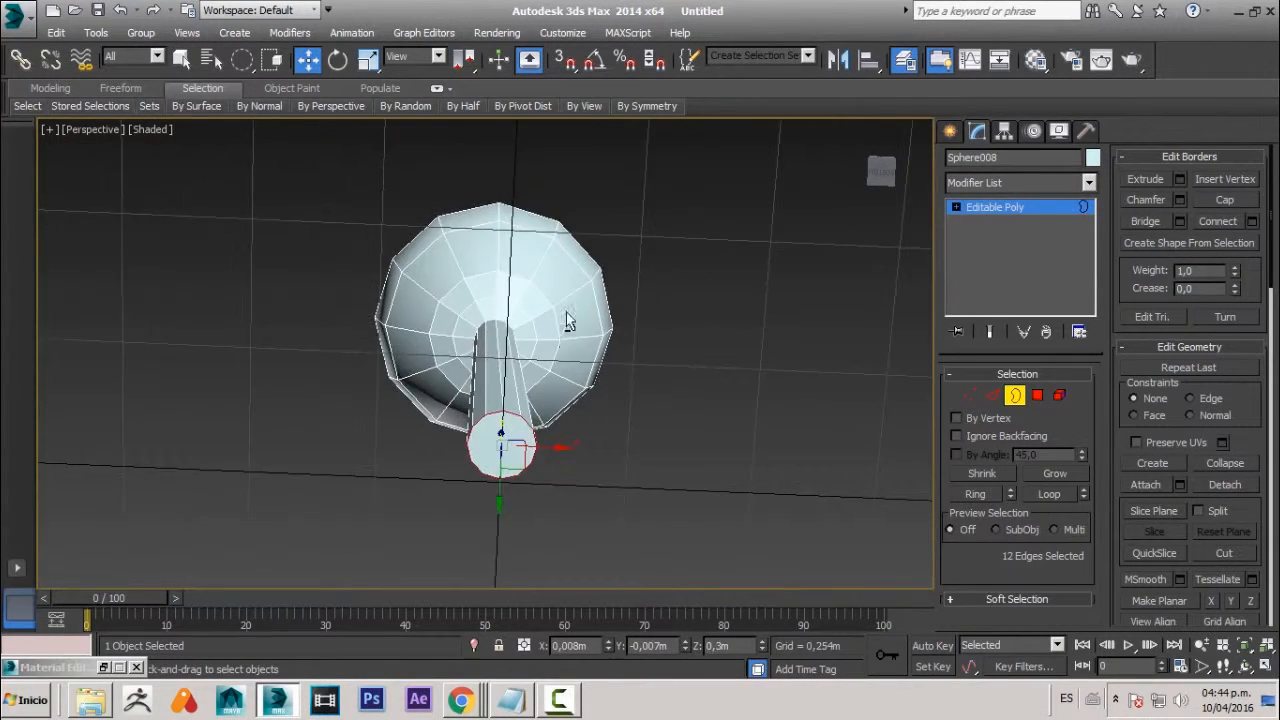
- Cut parallel edges between opposite vertices across the cap at the stick's lower end
alt+middle_drag(569, 318, 556, 455)
scroll(552, 460, down, 5)
alt+middle_drag(557, 386, 534, 277)
scroll(534, 277, up, 5)
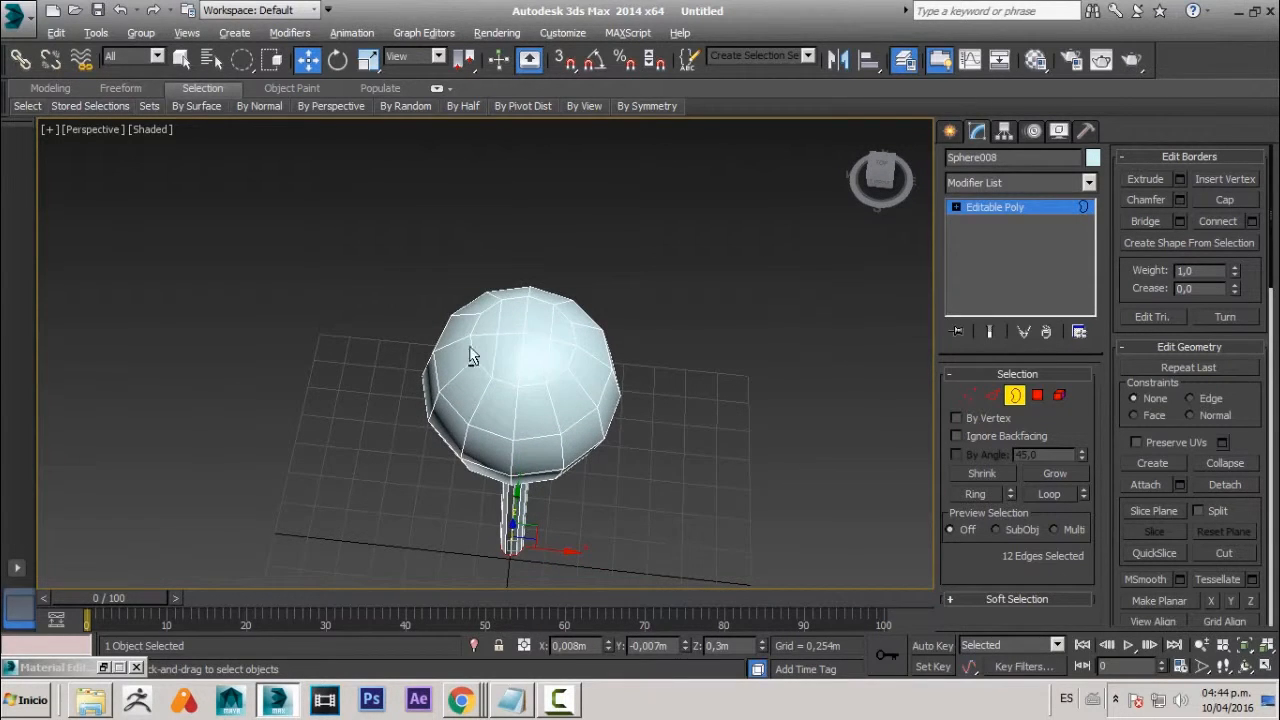
alt+middle_drag(512, 390, 476, 168)
scroll(509, 257, up, 5)
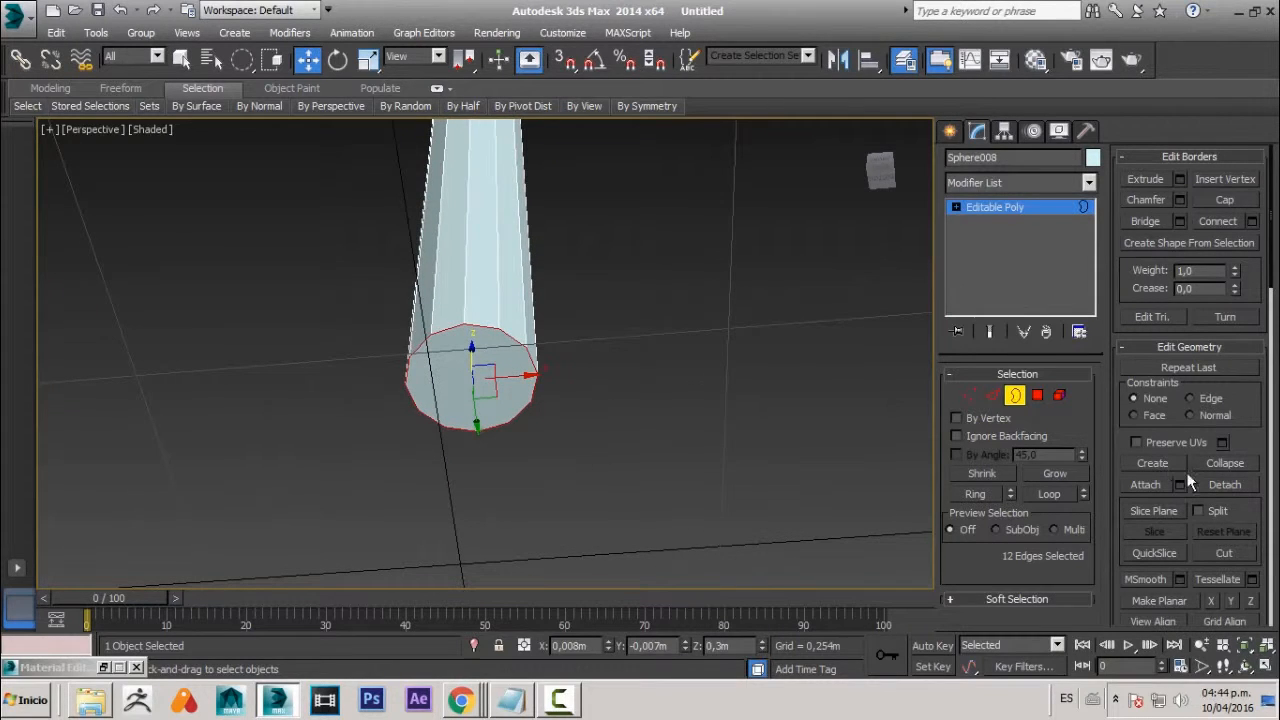
click(1238, 554)
alt+middle_drag(485, 501, 483, 440)
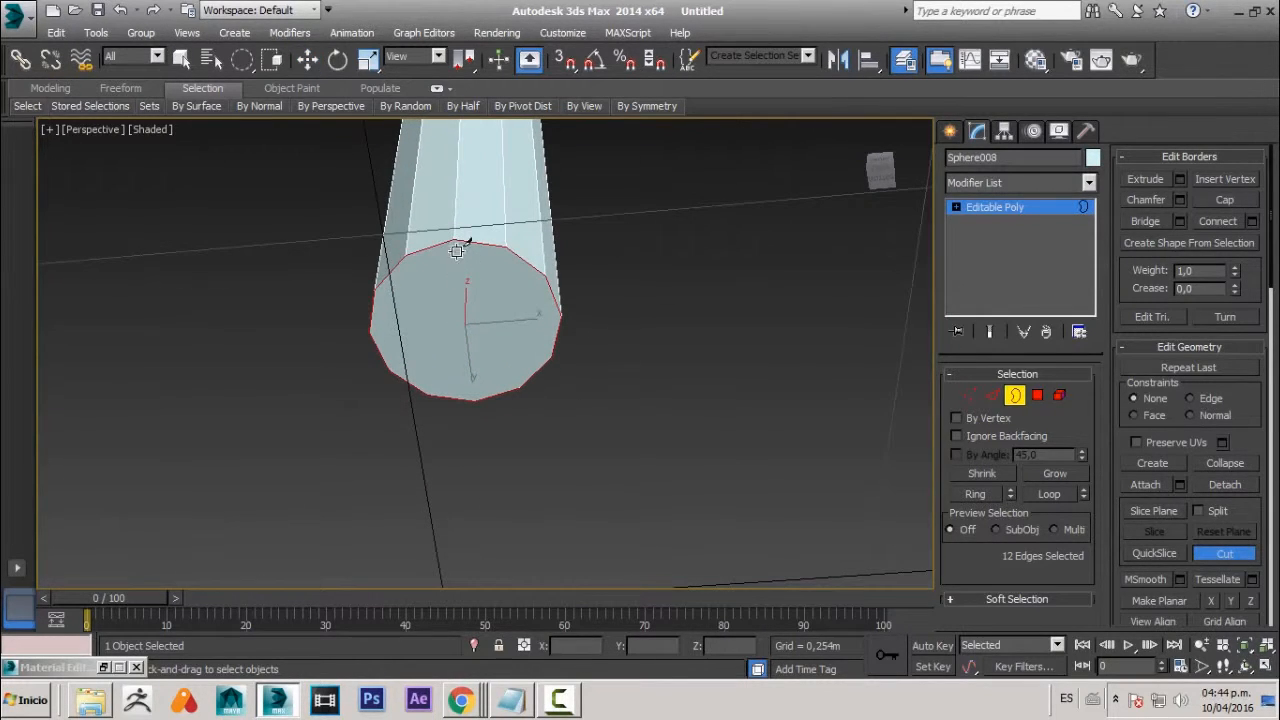
click(474, 400)
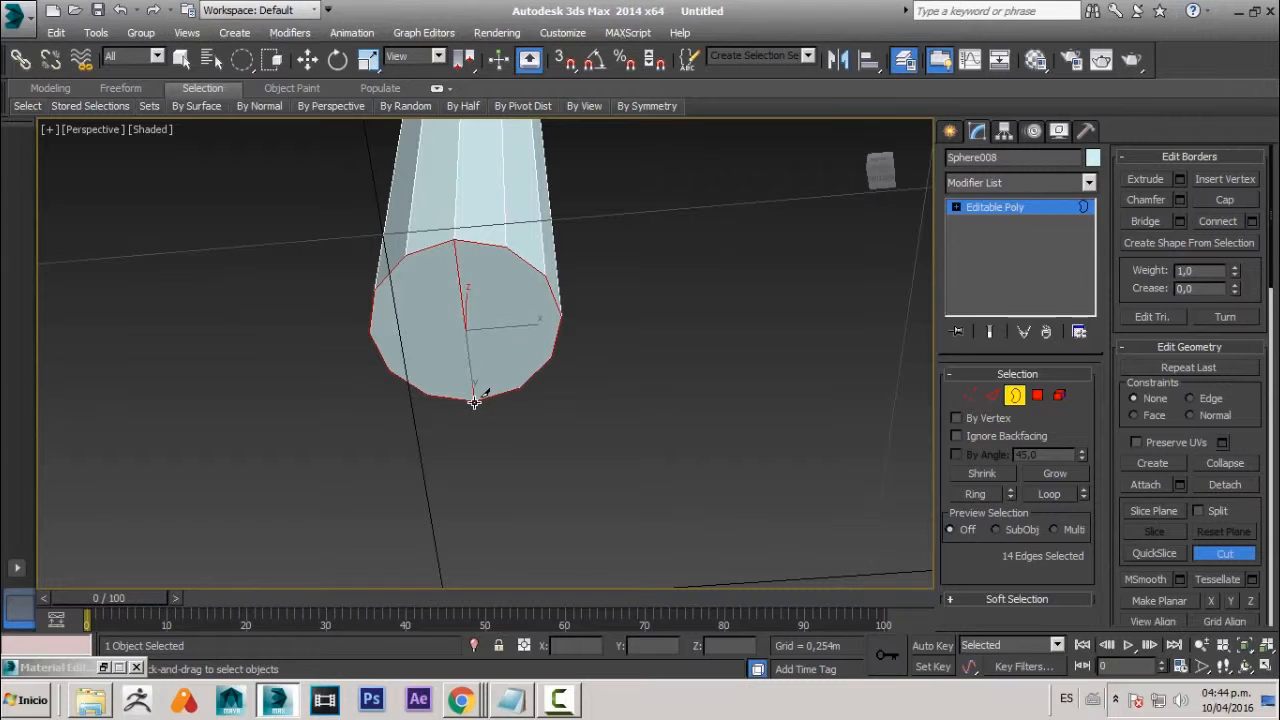
click(507, 245)
click(521, 386)
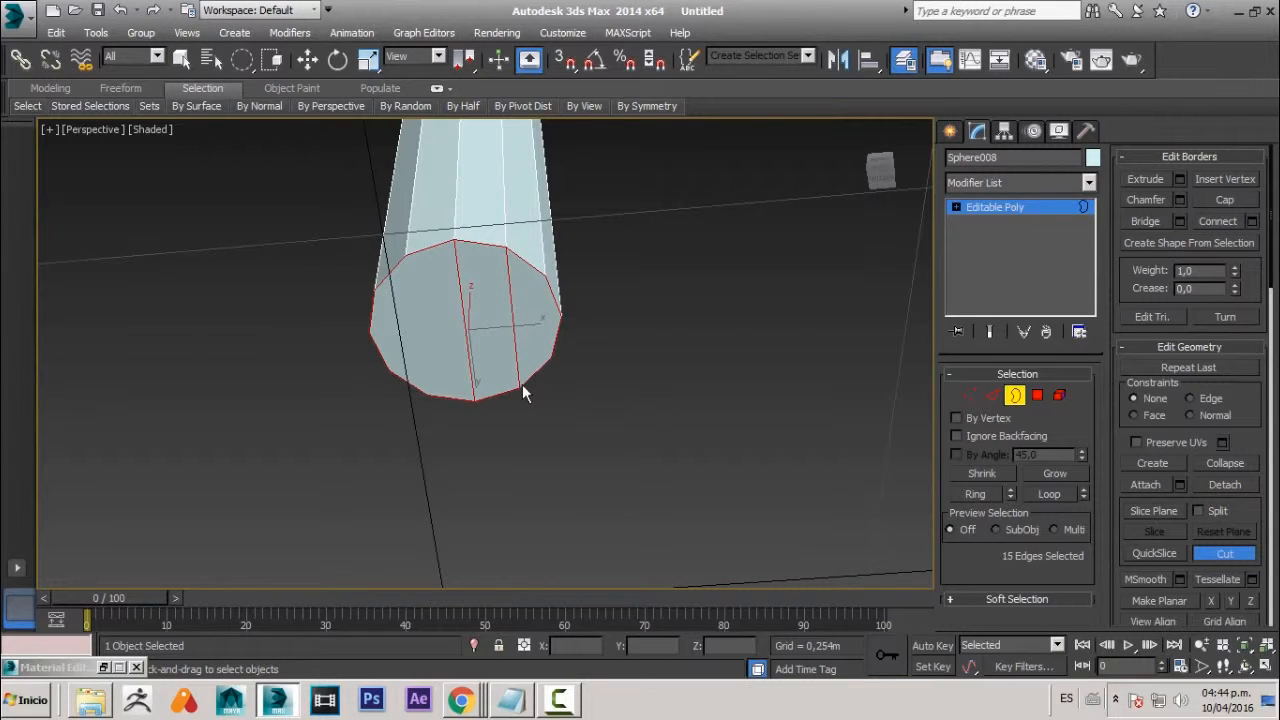
click(406, 255)
alt+middle_drag(427, 395, 470, 305)
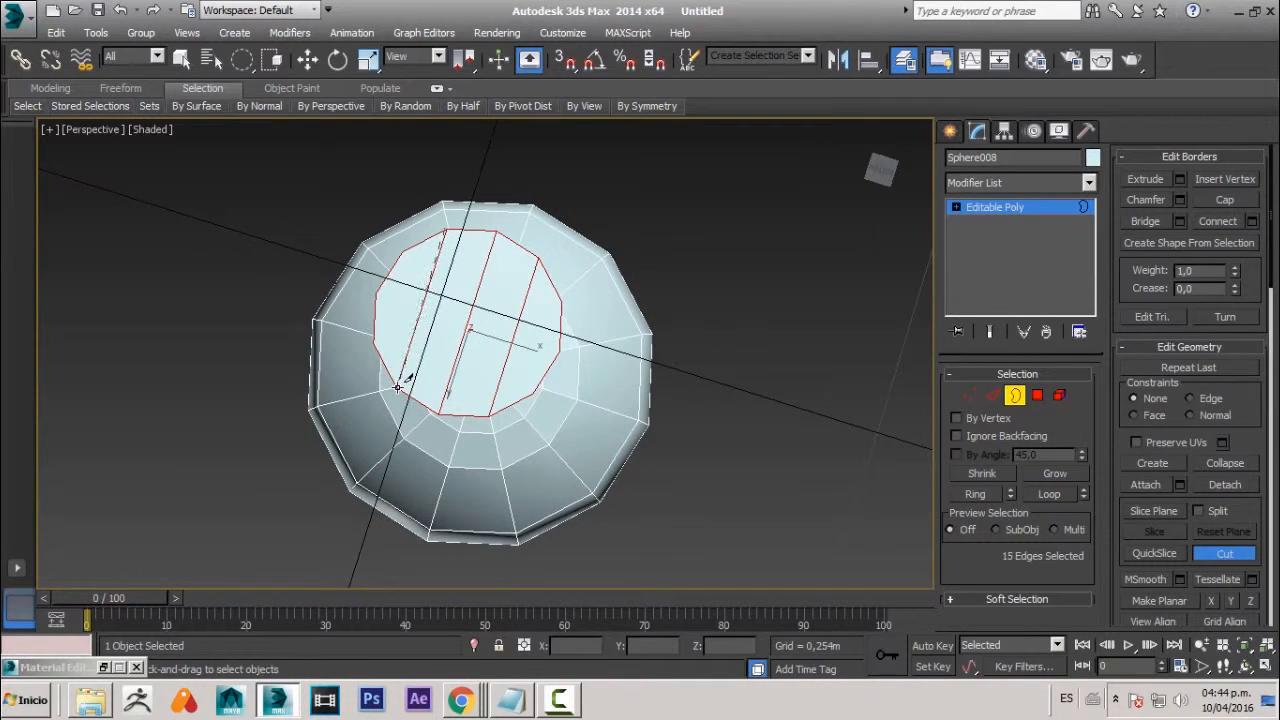
- Cut an edge crosswise through the parallel cuts on the stick's bottom cap and leave border editing
alt+middle_drag(402, 377, 558, 323)
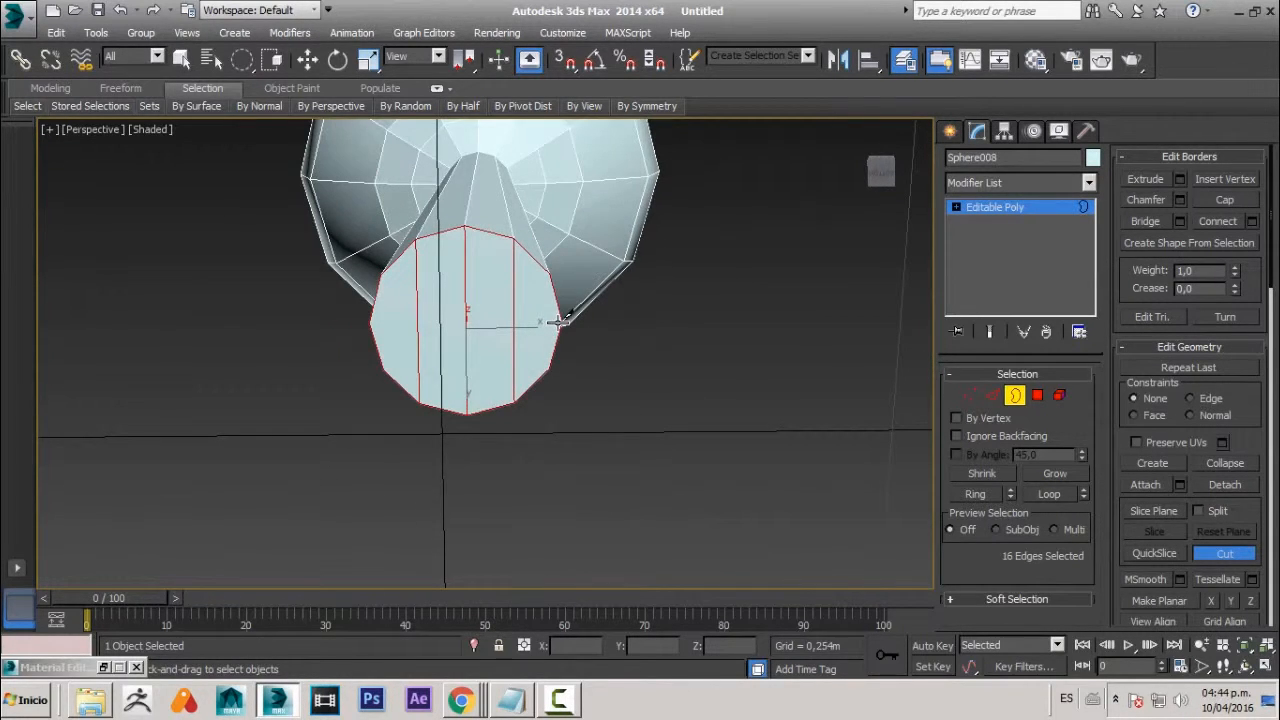
alt+middle_drag(565, 323, 571, 386)
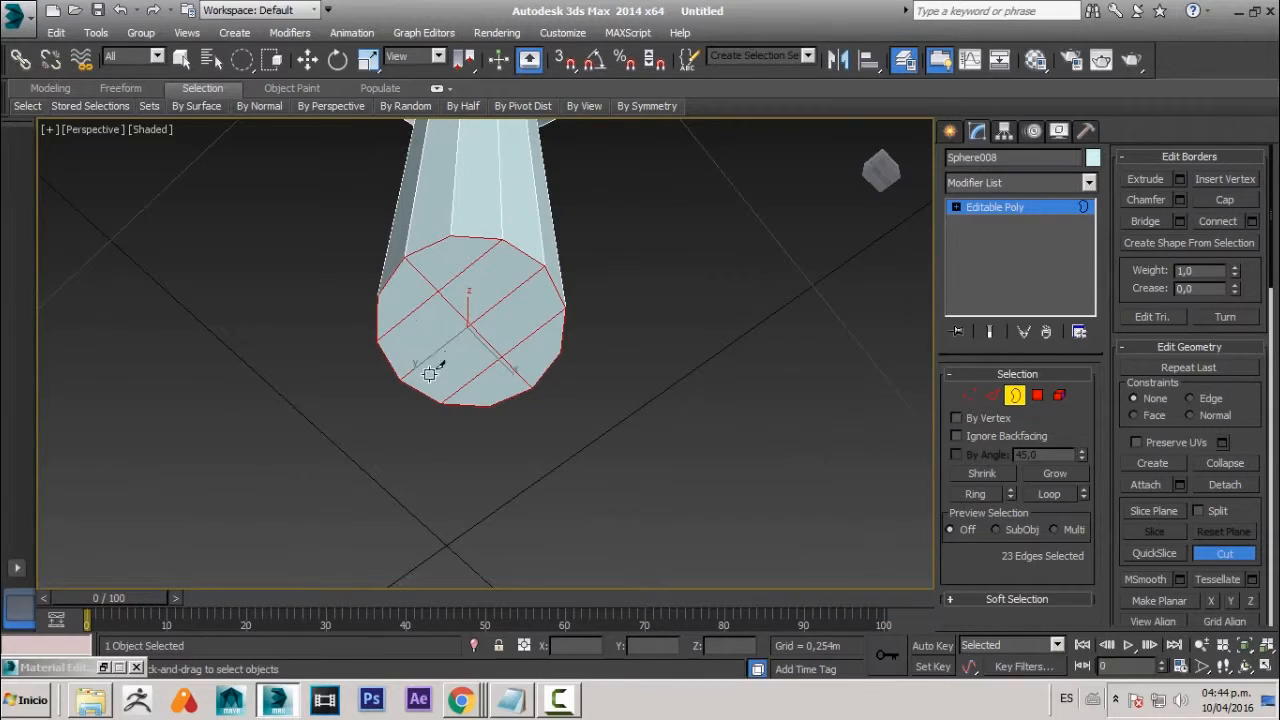
alt+middle_drag(430, 373, 372, 369)
alt+middle_drag(585, 326, 540, 500)
scroll(540, 491, down, 1)
scroll(539, 471, up, 3)
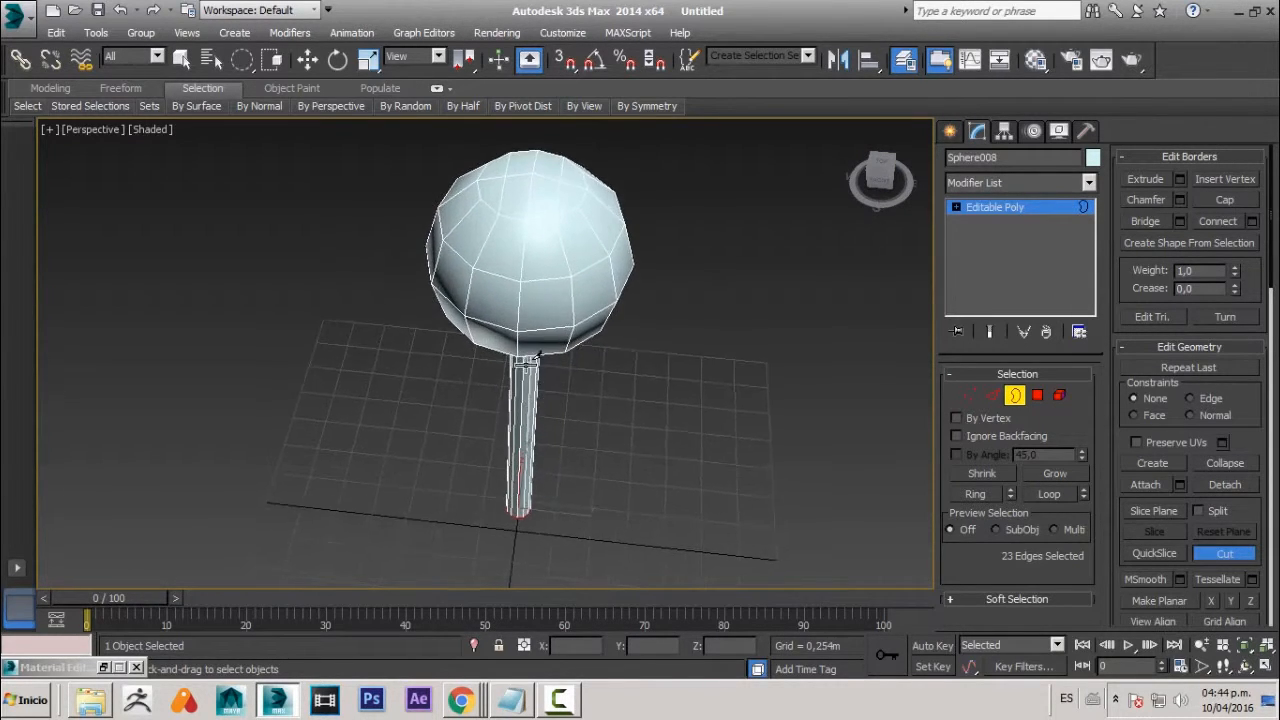
middle_drag(539, 303, 516, 370)
middle_drag(527, 491, 538, 373)
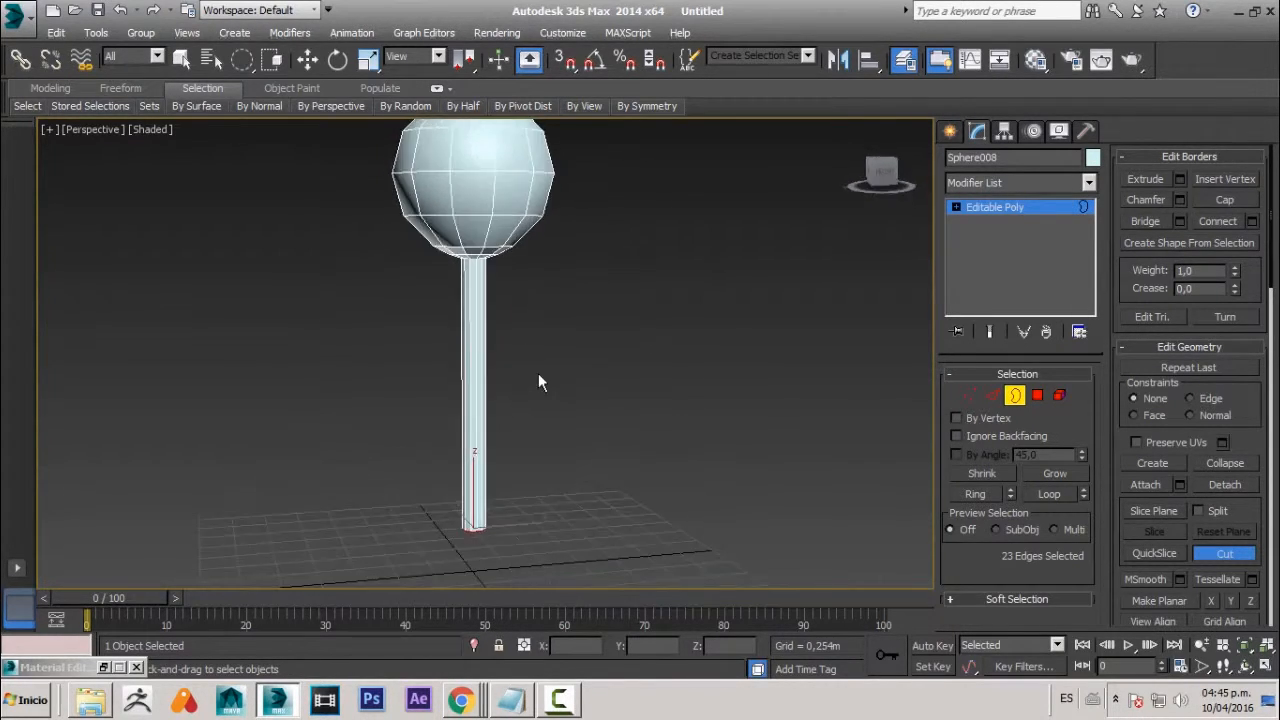
right_click(611, 395)
click(1015, 400)
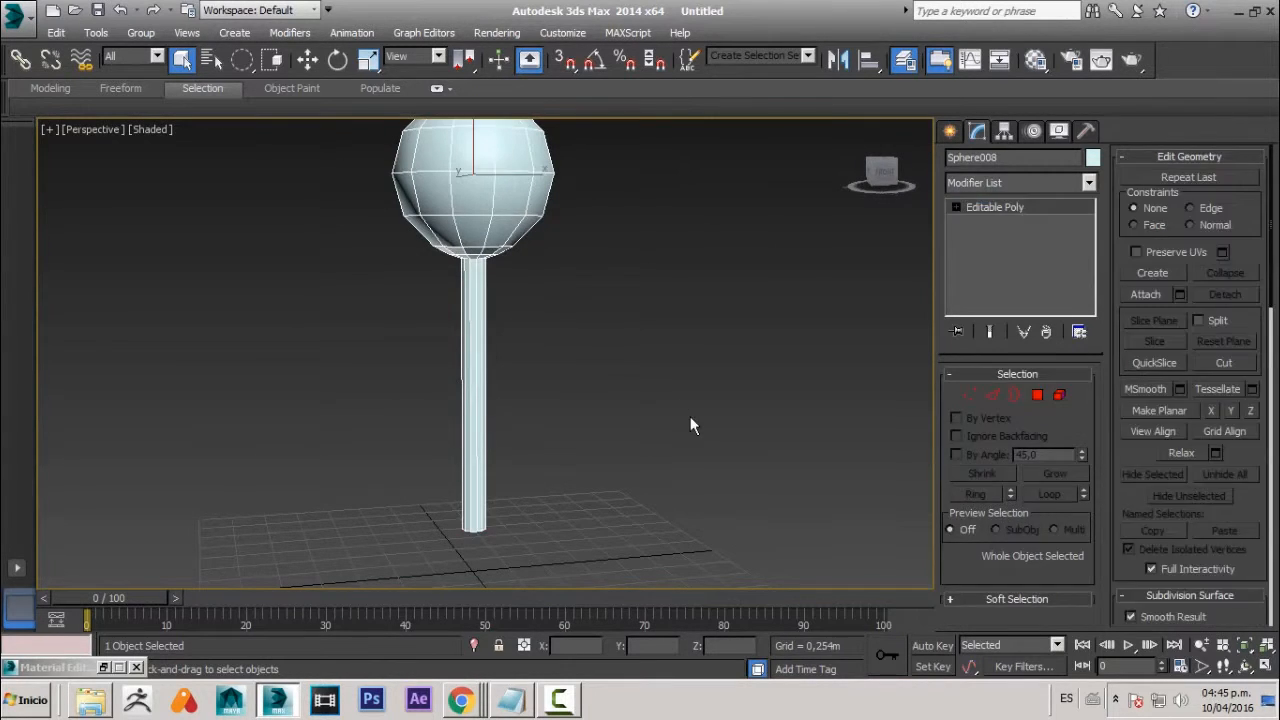
click(690, 416)
scroll(516, 373, down, 2)
alt+middle_drag(516, 373, 517, 338)
click(518, 339)
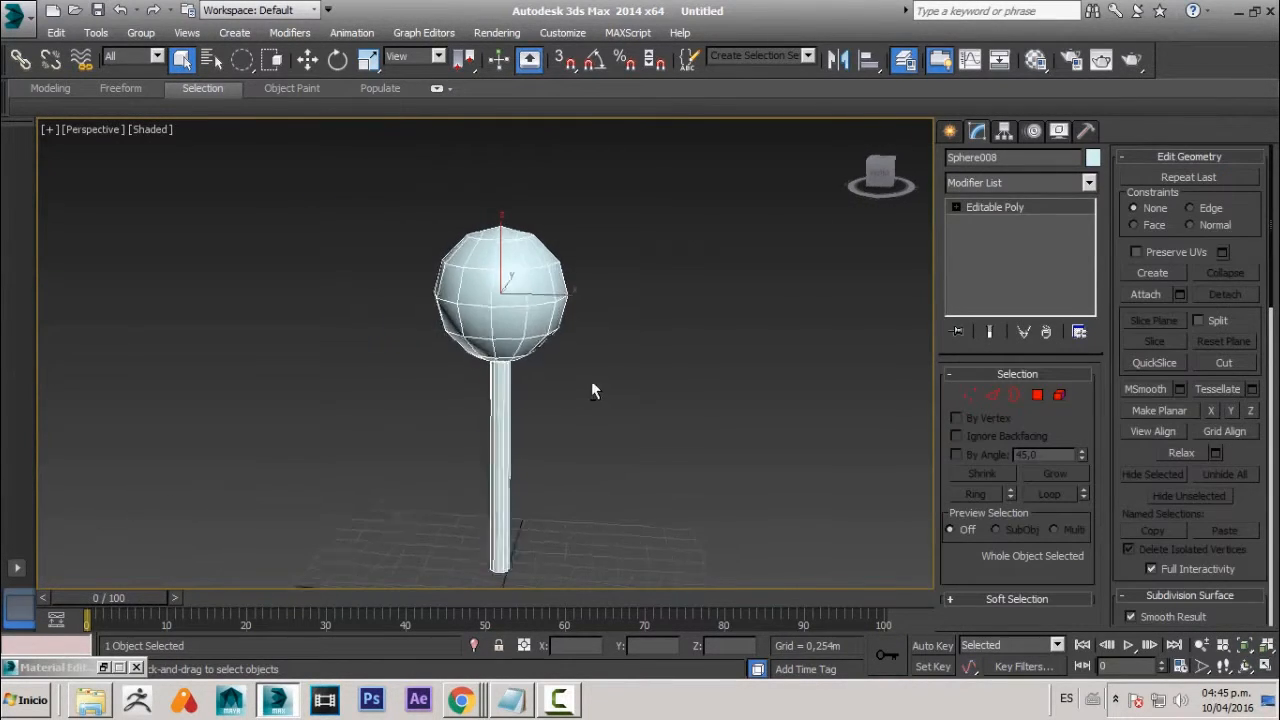
alt+middle_drag(591, 391, 508, 528)
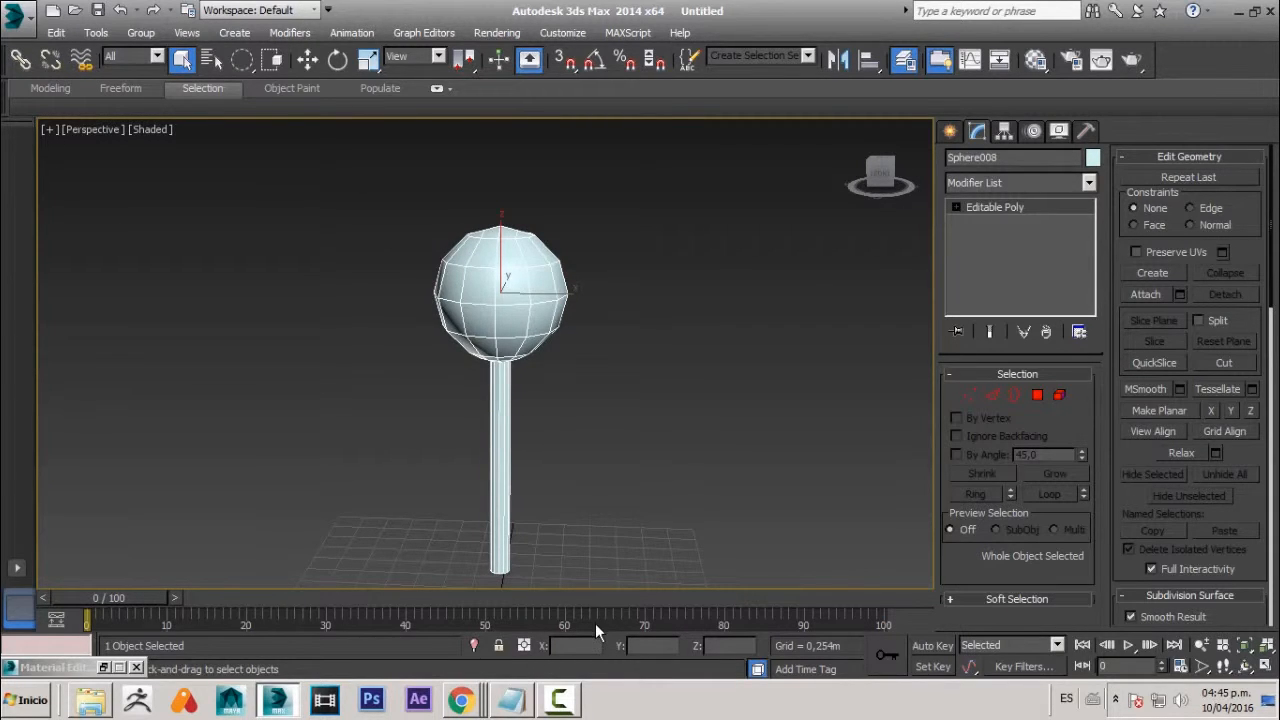
mouse_move(728, 443)
alt+middle_down()
mouse_move(700, 451)
mouse_move(741, 461)
alt+middle_up()
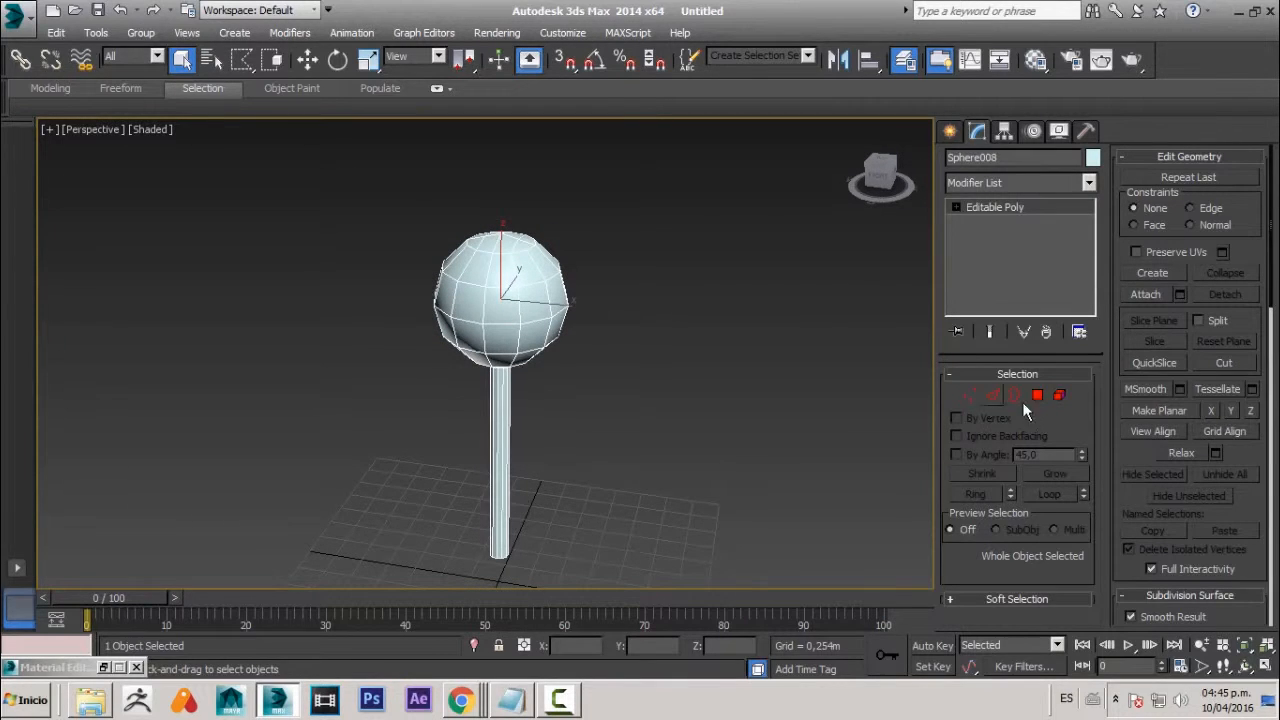
- Start the Sphere tool and change the selected stick object's colour, first to black and finally to teal green
click(948, 133)
click(970, 246)
alt+middle_drag(429, 500, 427, 412)
click(983, 270)
click(1084, 378)
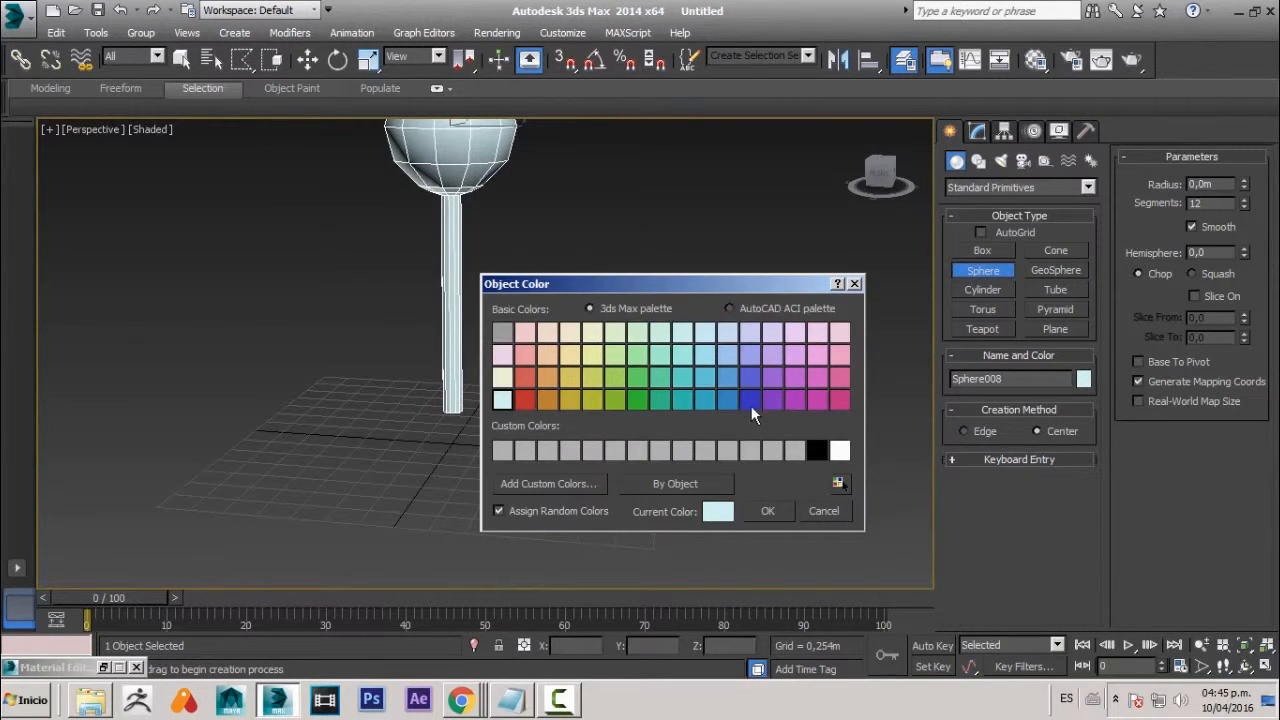
click(815, 453)
click(767, 511)
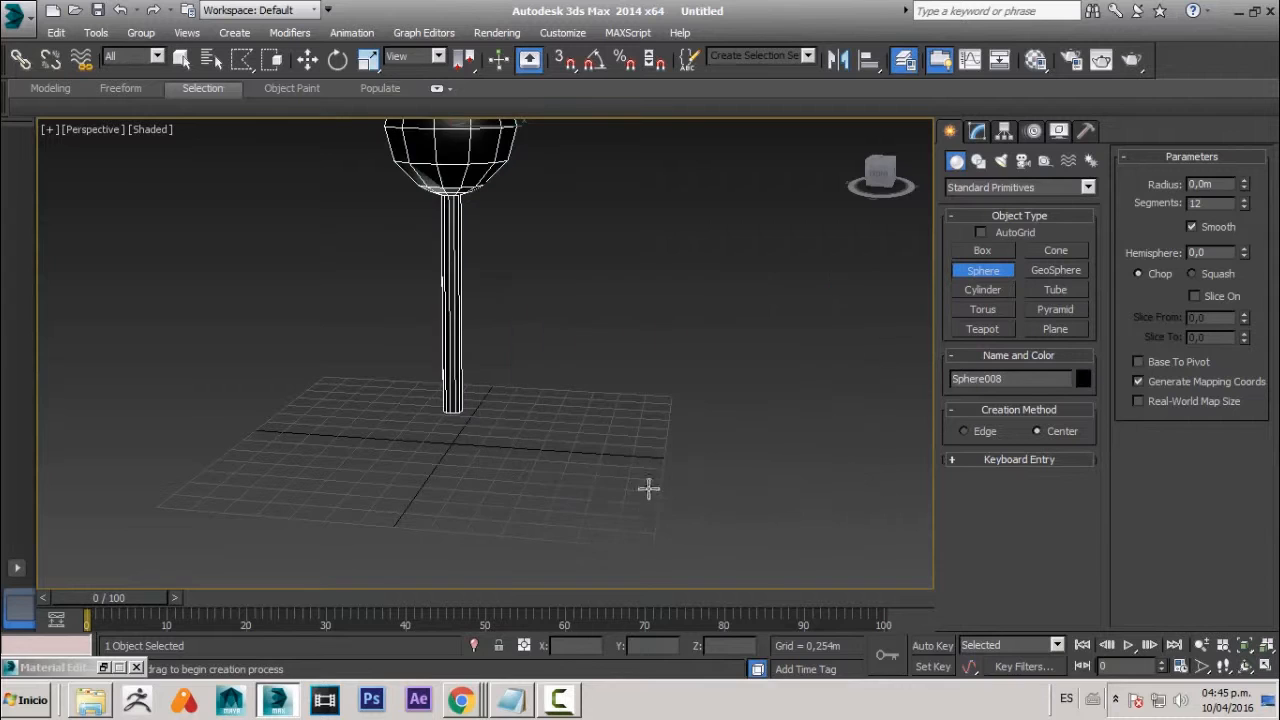
drag(606, 460, 619, 477)
key(ctrl+z)
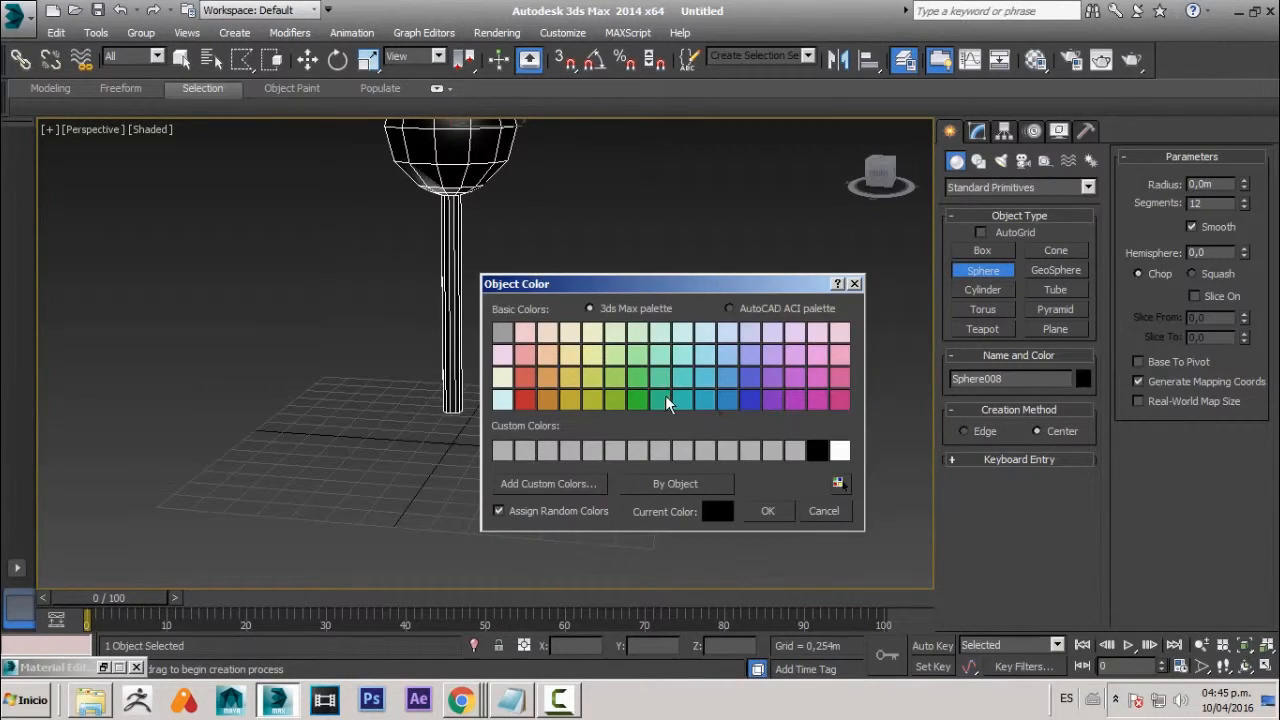
click(667, 400)
click(766, 510)
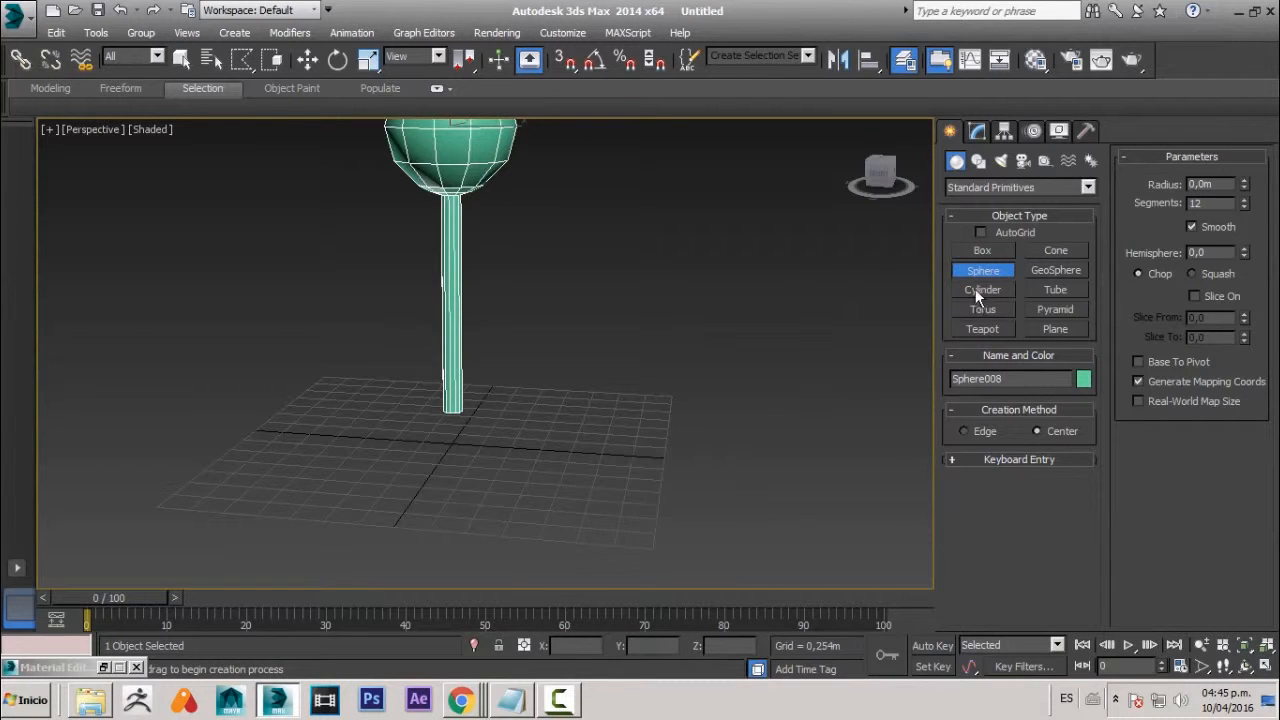
- Draw a 12-segment sphere of about 0.33 m radius on the grid beside the stick and colour it black
drag(612, 453, 650, 472)
click(1083, 380)
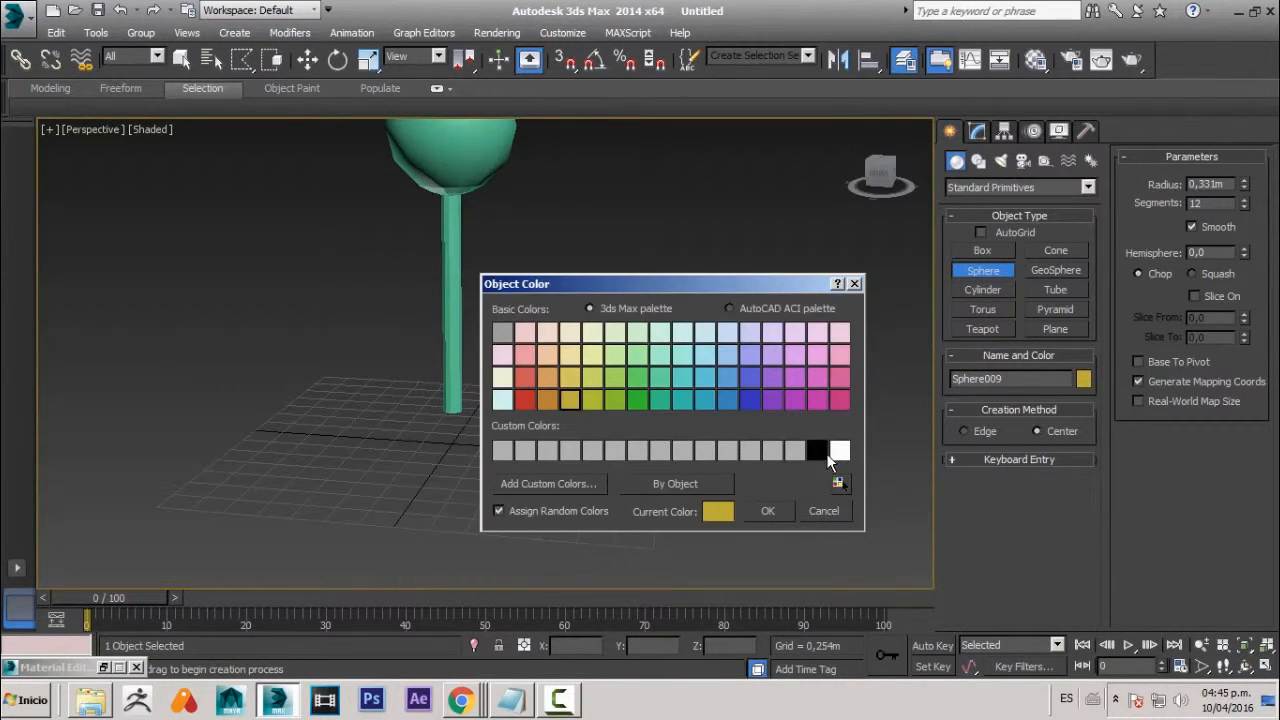
click(779, 512)
- Flatten the black sphere along the Y axis to about 16%
key(r)
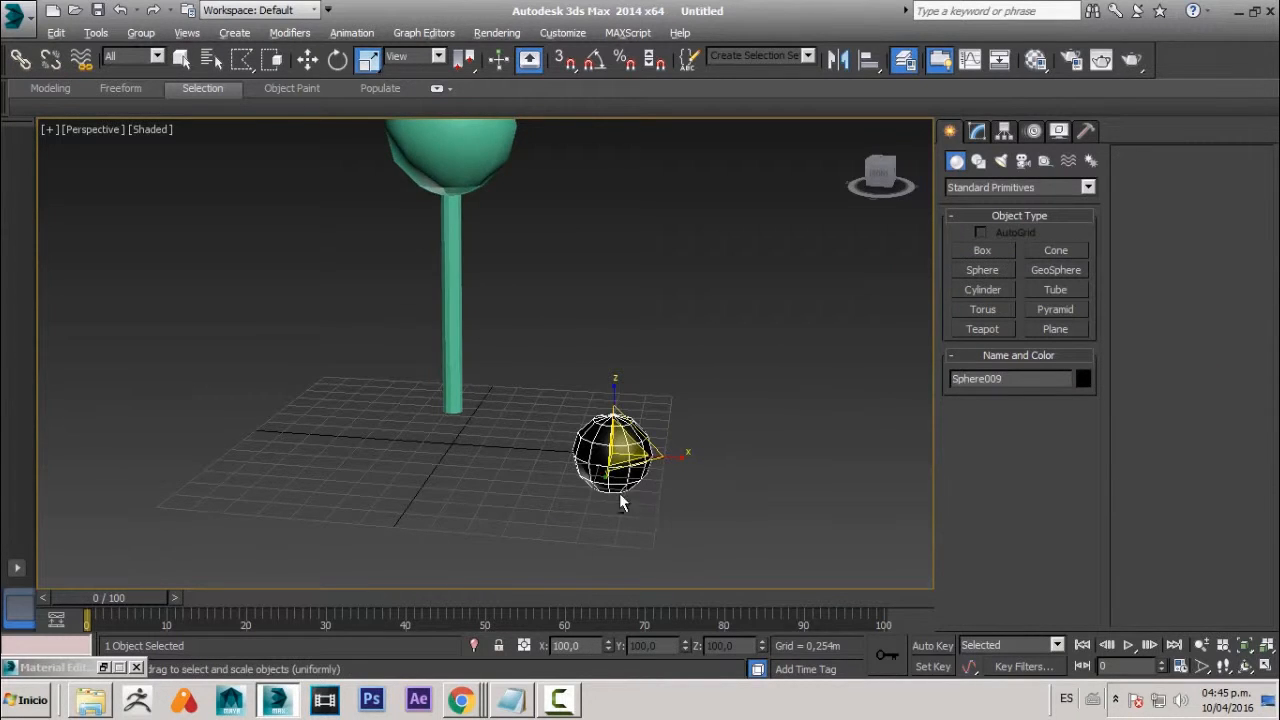
alt+middle_drag(619, 493, 494, 501)
key(r)
drag(680, 451, 343, 534)
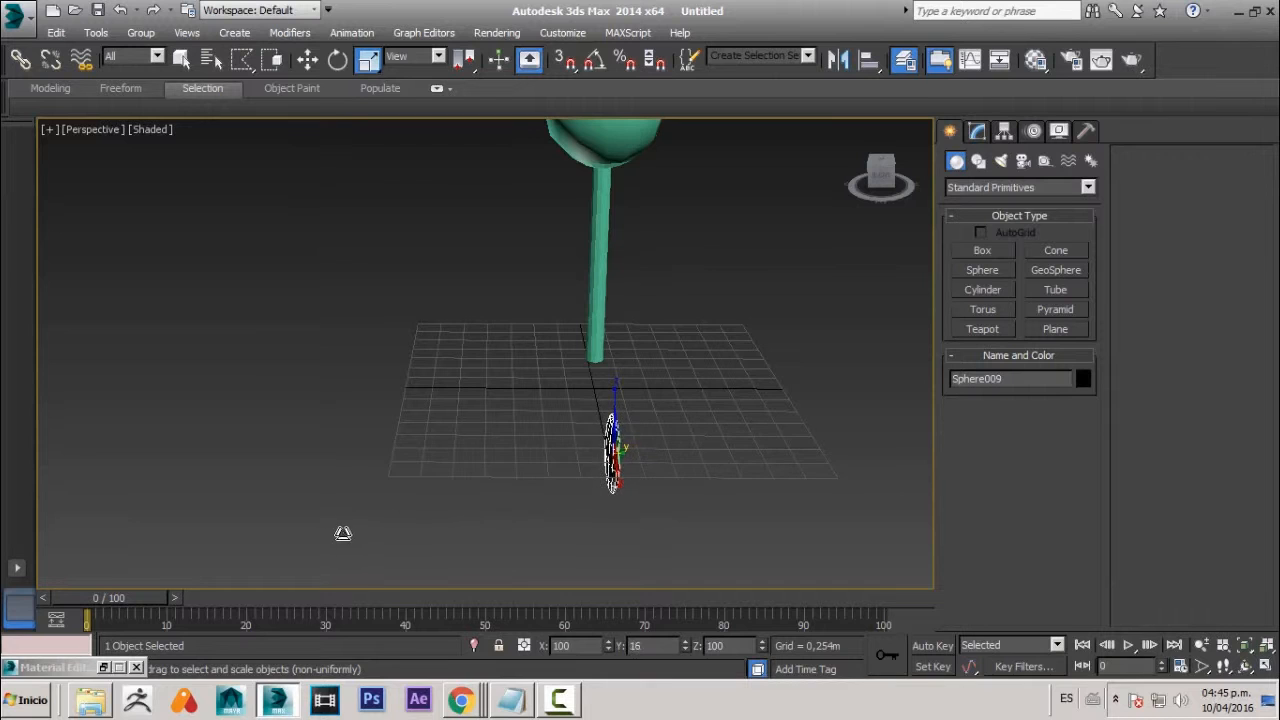
alt+middle_drag(634, 450, 709, 448)
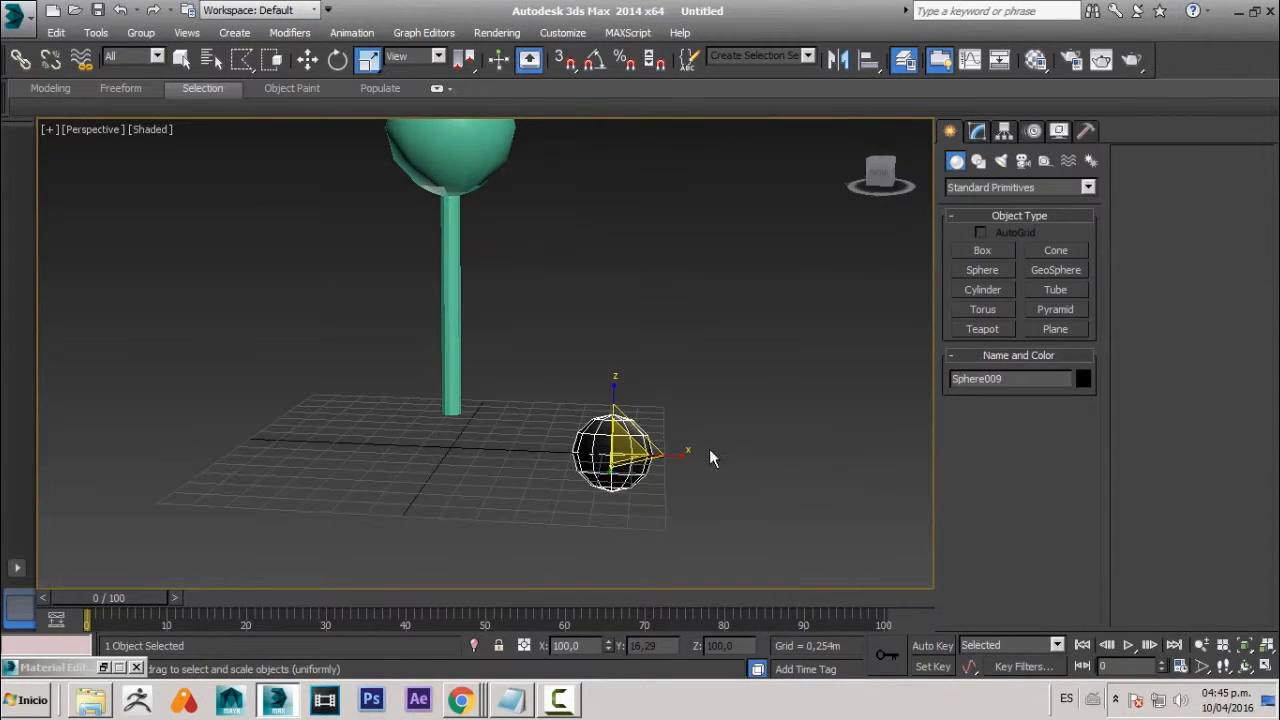
- Narrow the black sphere along X to about 40%, shrink it uniformly to about 81% Z scale, and deselect it
drag(674, 452, 570, 483)
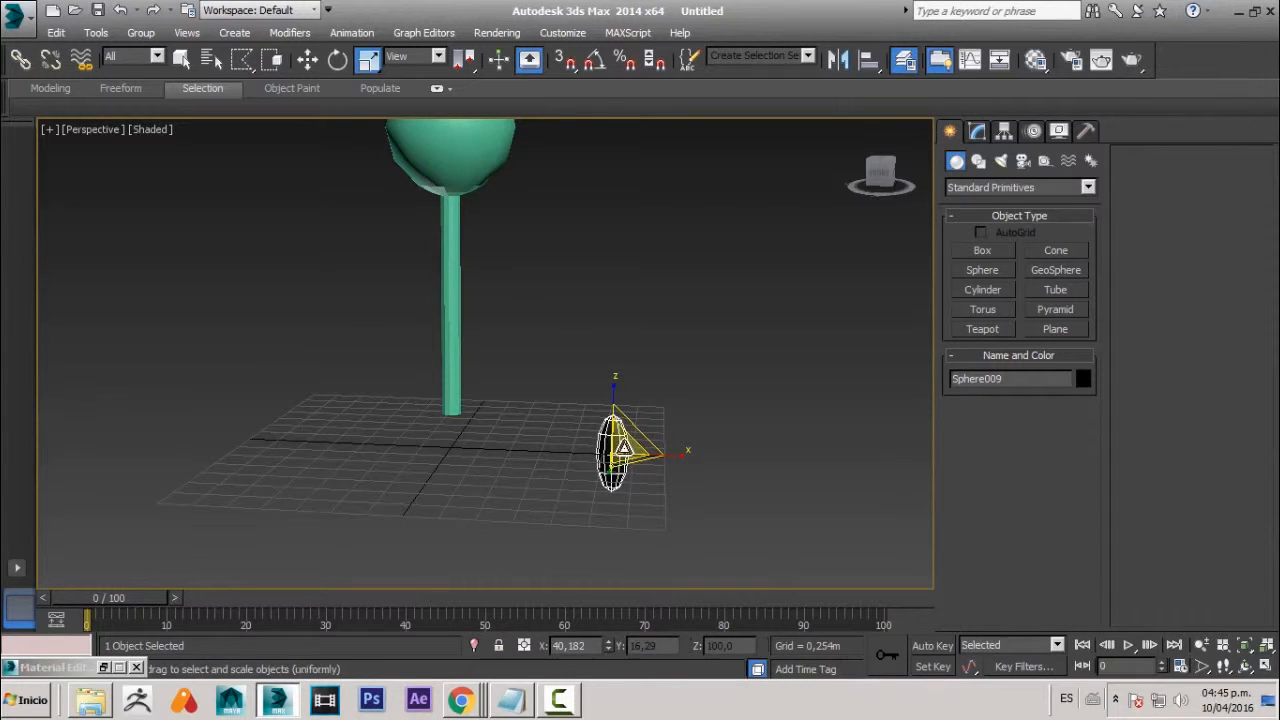
mouse_move(624, 447)
mouse_down()
mouse_move(622, 460)
mouse_move(623, 438)
mouse_up()
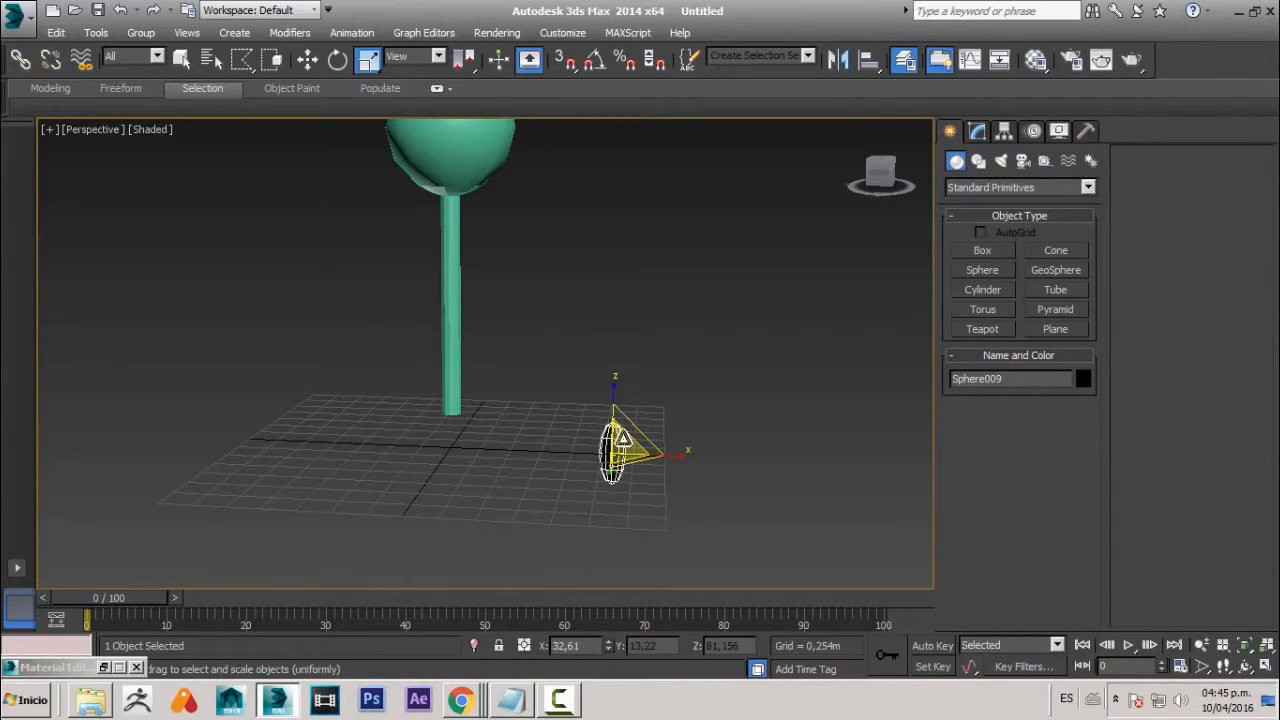
key(q)
click(651, 404)
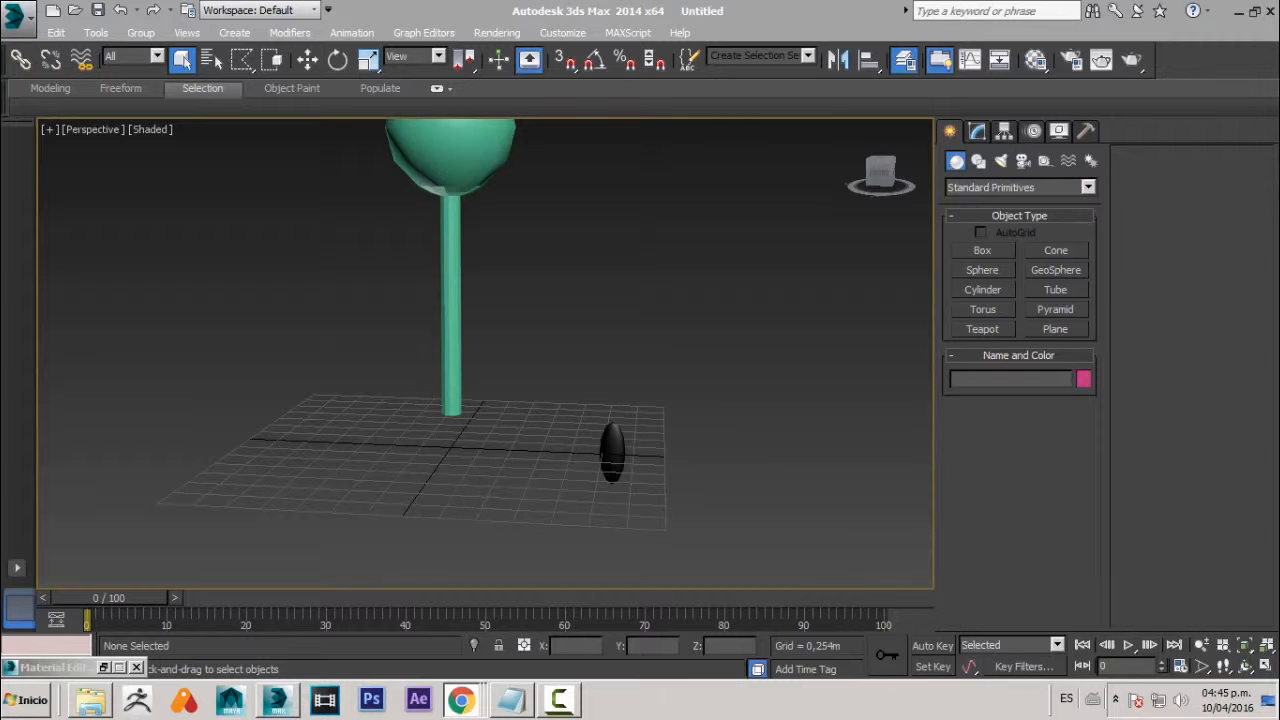
- Switch to Chrome and examine the eyes in the image results for "la pequeña lulu"
drag(2, 94, 614, 85)
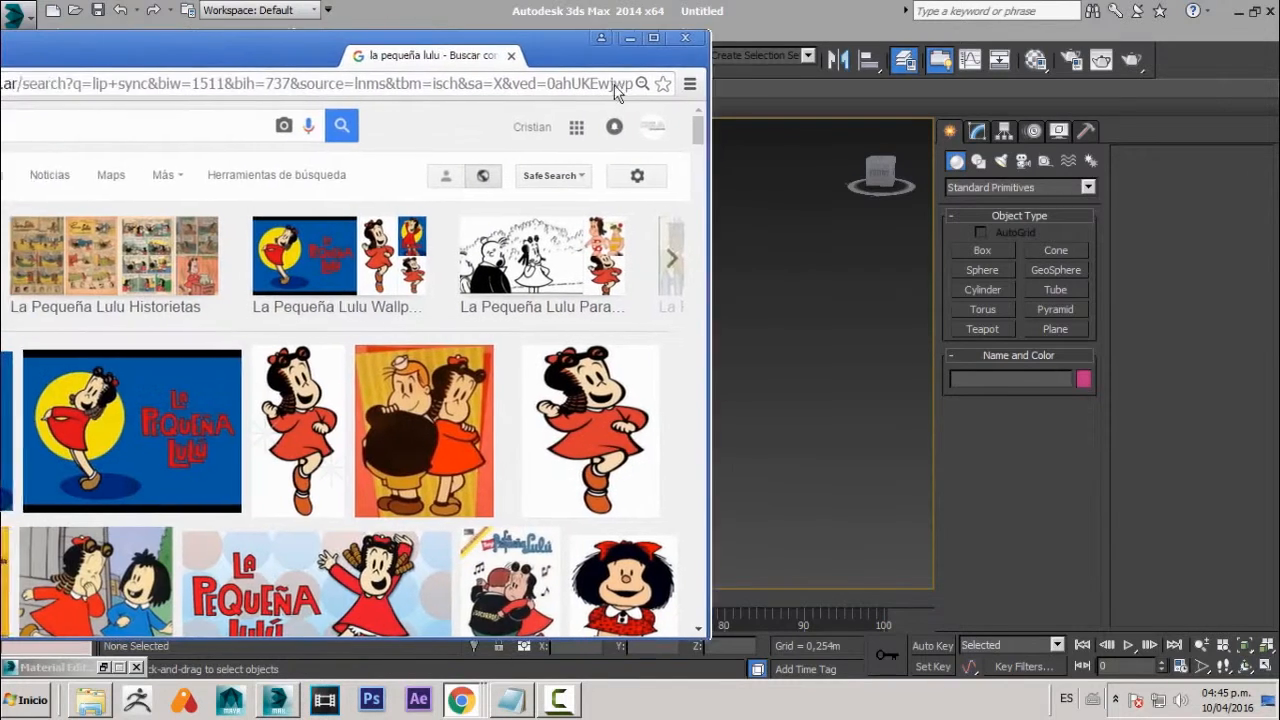
double_click(609, 84)
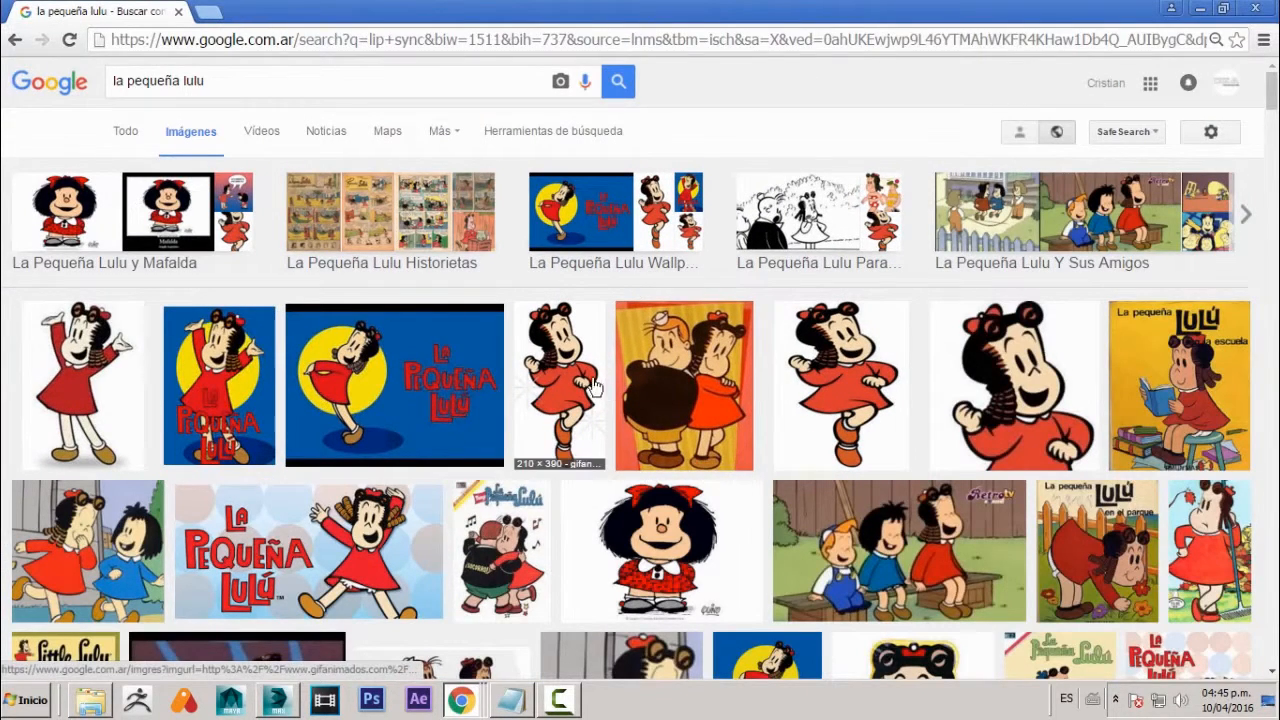
click(578, 383)
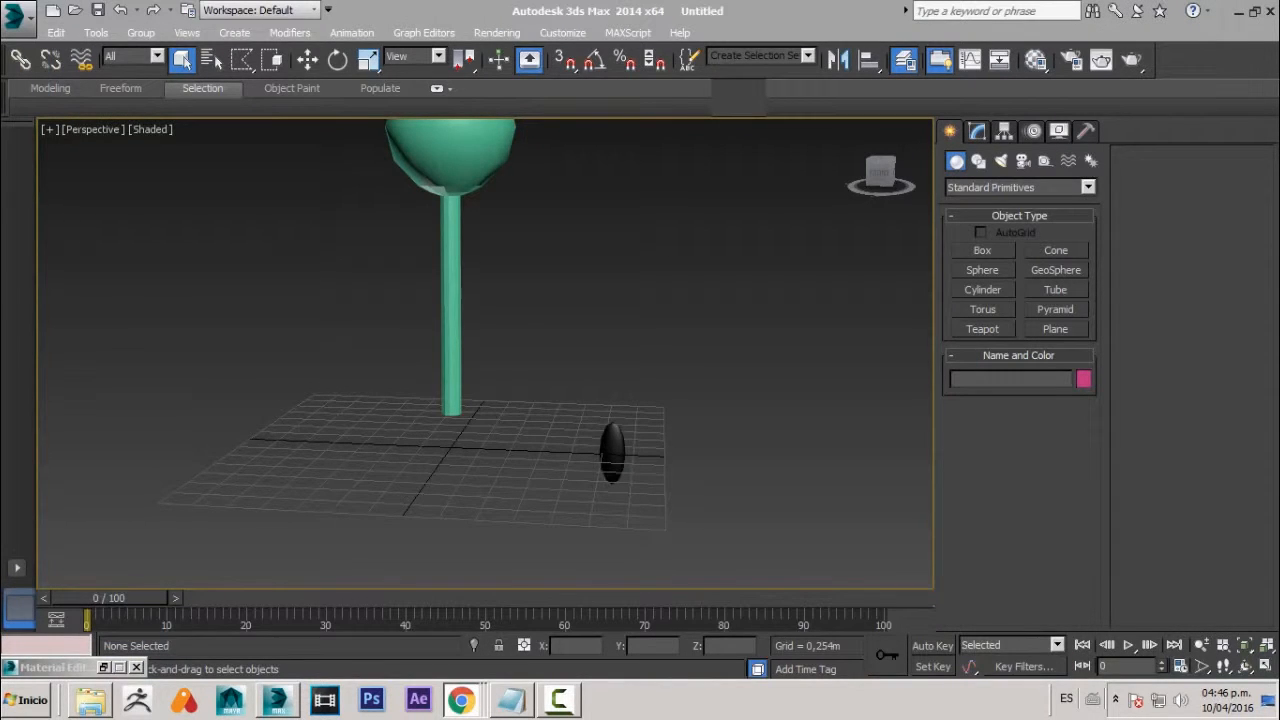
- Return to 3ds Max and, in the front view, move the black ellipsoid onto the head at about X -0.19 m, Z 2.76 m
alt+middle_drag(561, 369, 594, 459)
click(539, 452)
key(w)
key(f)
scroll(532, 358, down, 5)
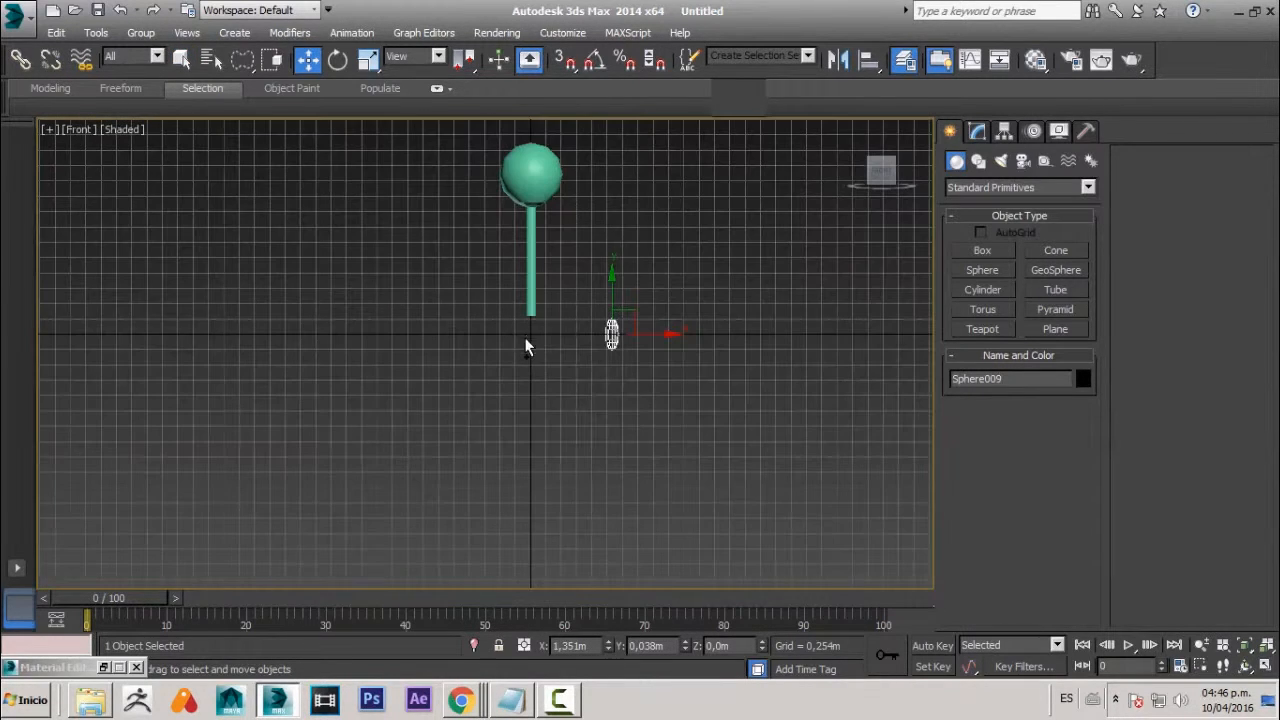
drag(597, 306, 502, 142)
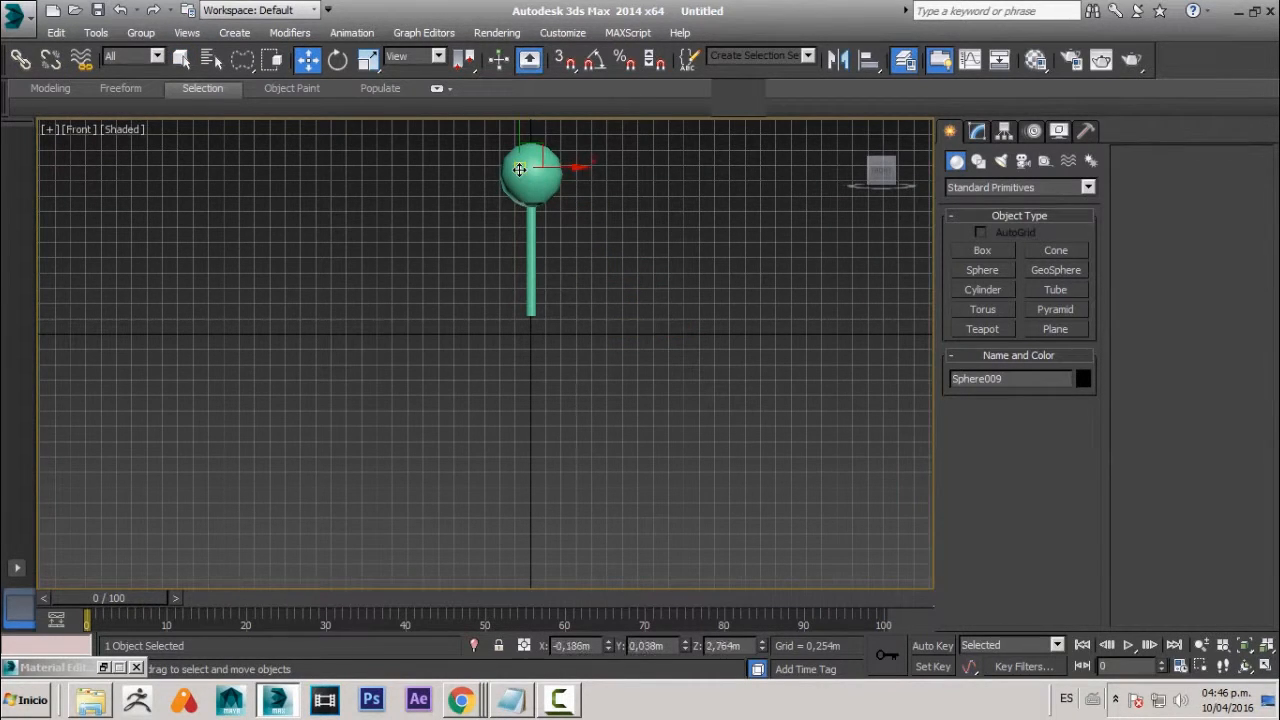
- Move the black ellipsoid about 0.51 m along negative Y to the front surface of the head
key(p)
alt+middle_drag(532, 190, 545, 262)
drag(533, 245, 524, 254)
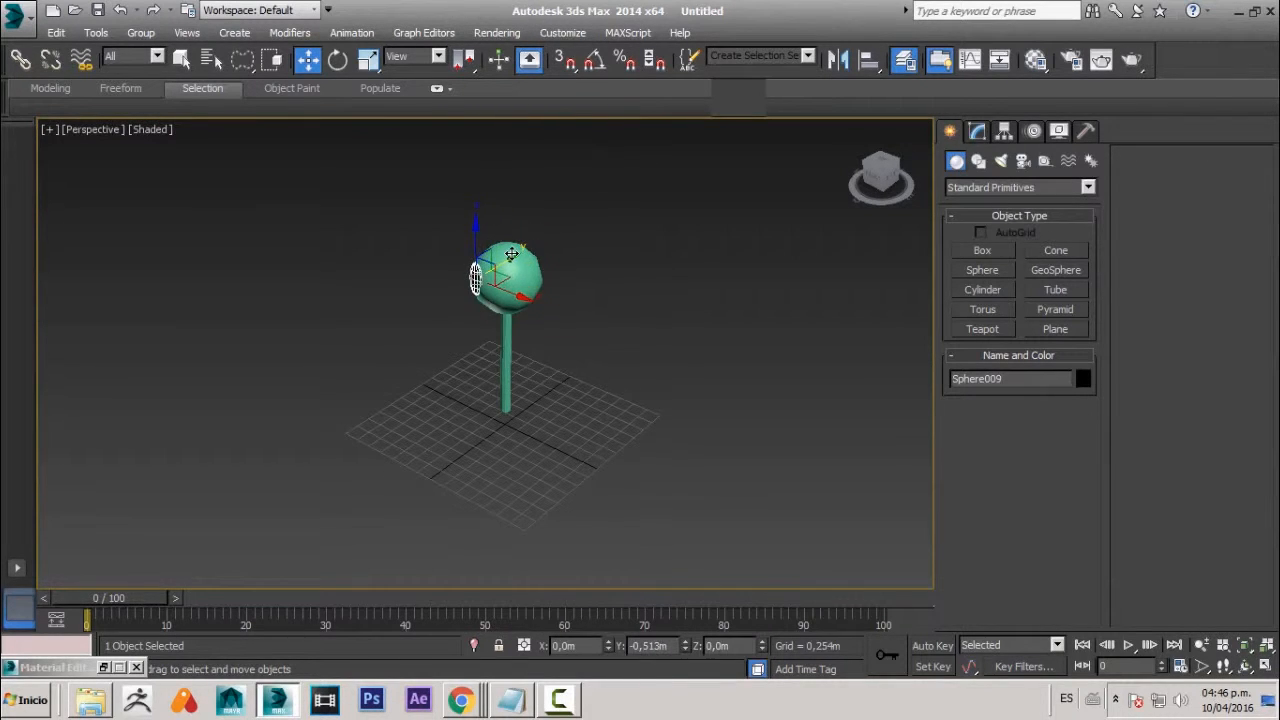
- Scale the black eye ellipsoid down uniformly to about 58%
key(f)
scroll(525, 240, up, 5)
alt+middle_drag(525, 240, 502, 338)
key(r)
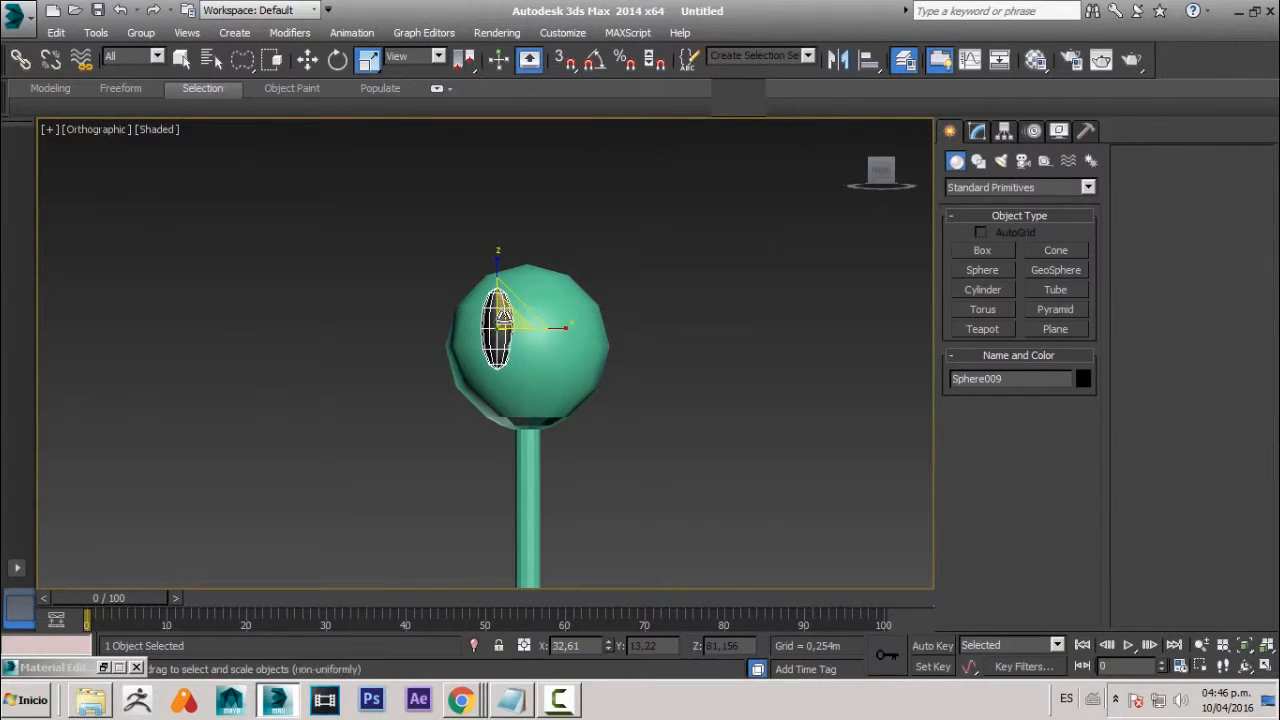
drag(497, 318, 452, 385)
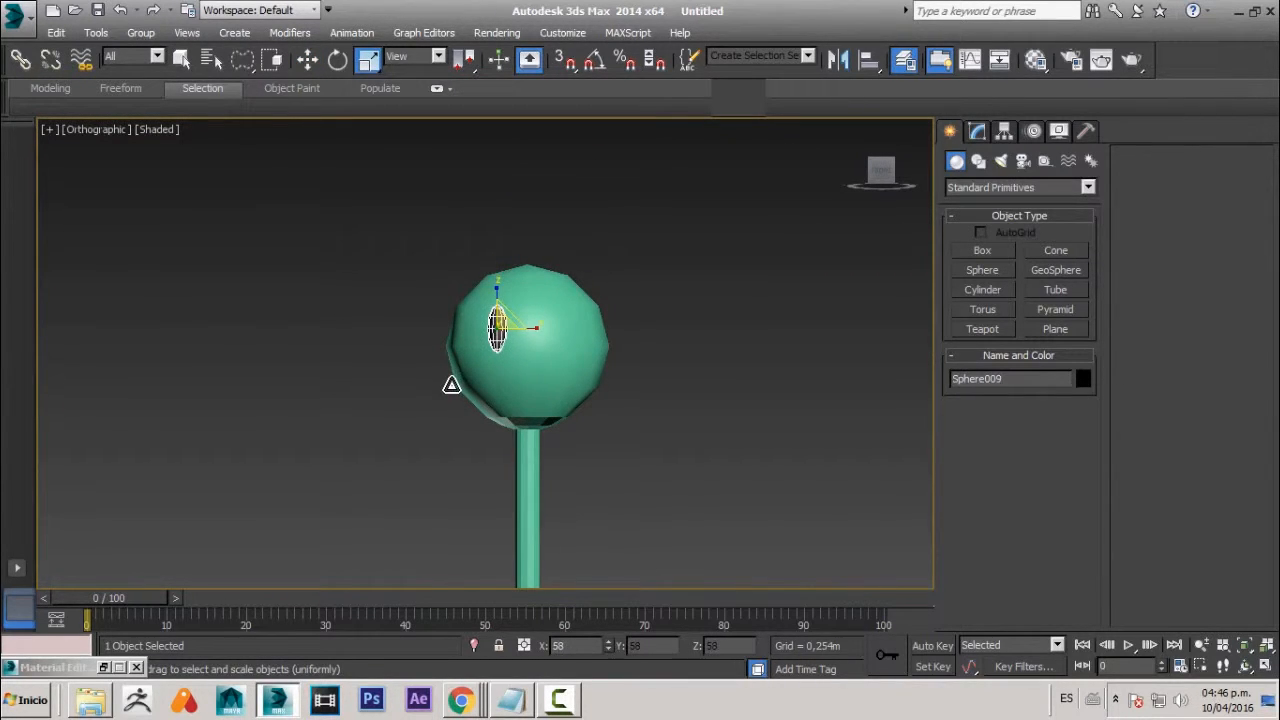
- Raise the black eye about 0.15 m along Z and check its placement against the head from the side
key(w)
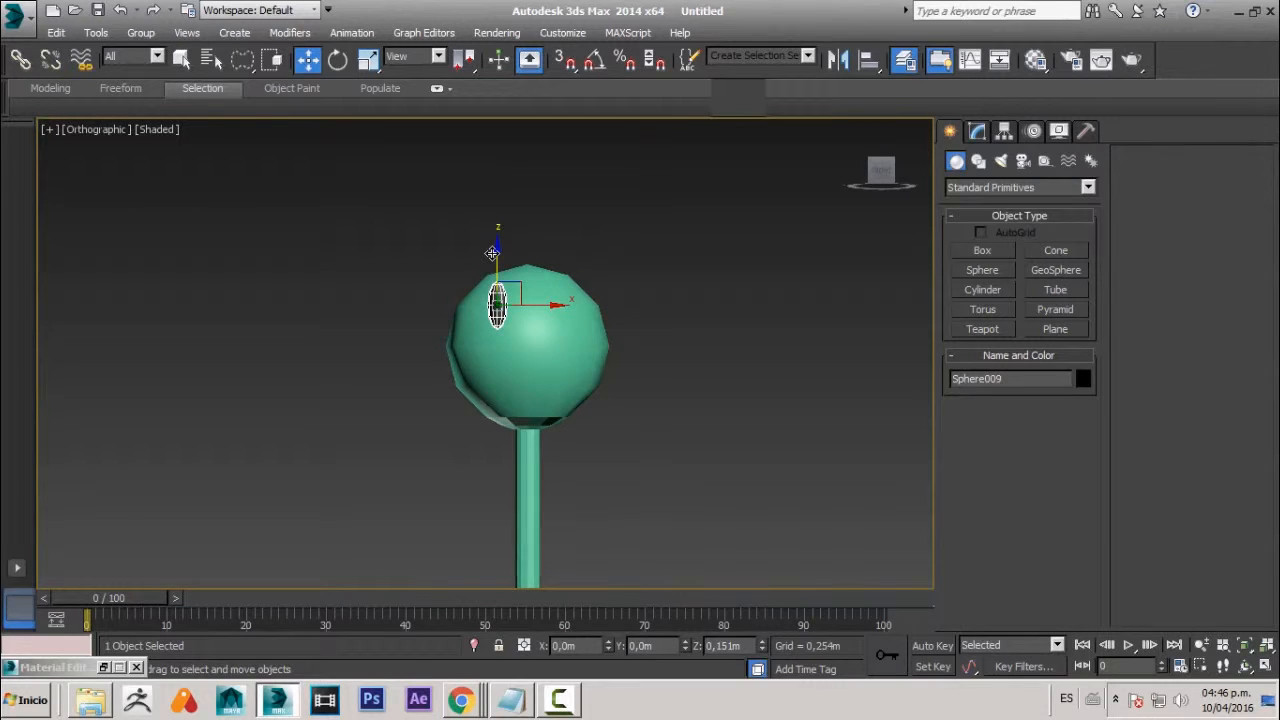
drag(492, 253, 492, 252)
key(p)
key(space)
alt+middle_drag(520, 298, 452, 355)
key(space)
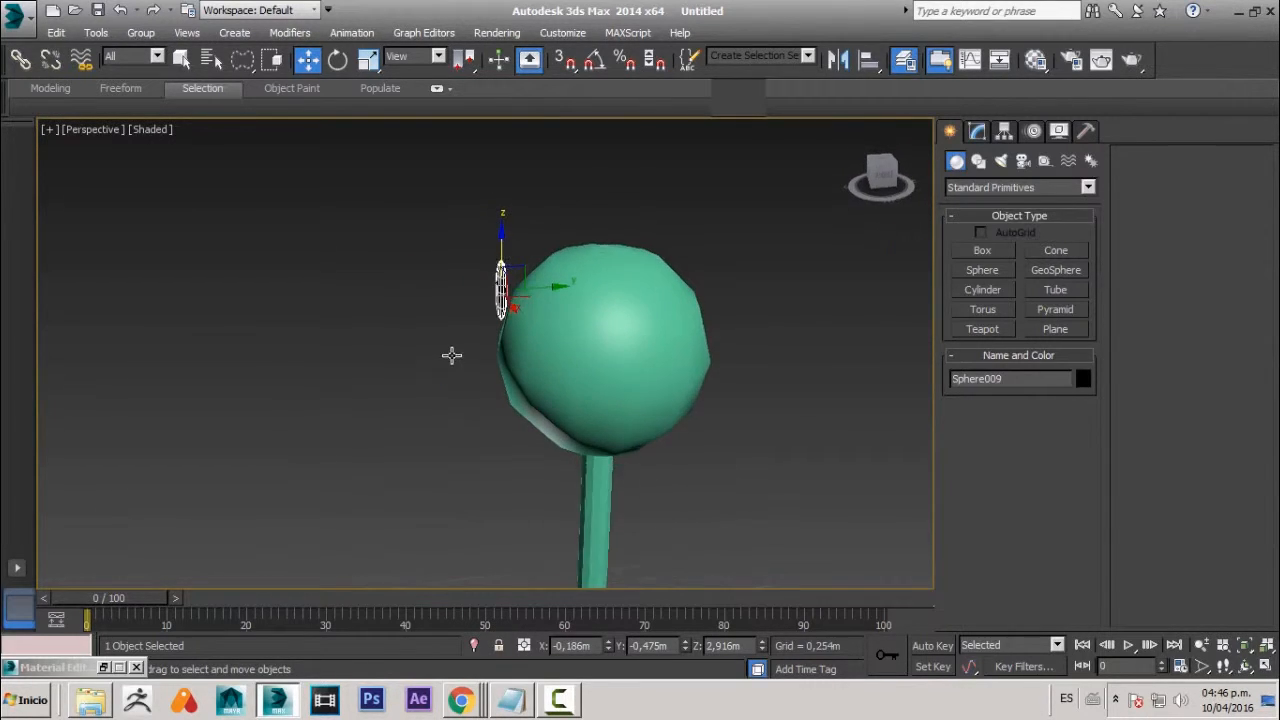
- Select the head-and-stick mesh and apply a TurboSmooth modifier to it
click(517, 243)
click(540, 290)
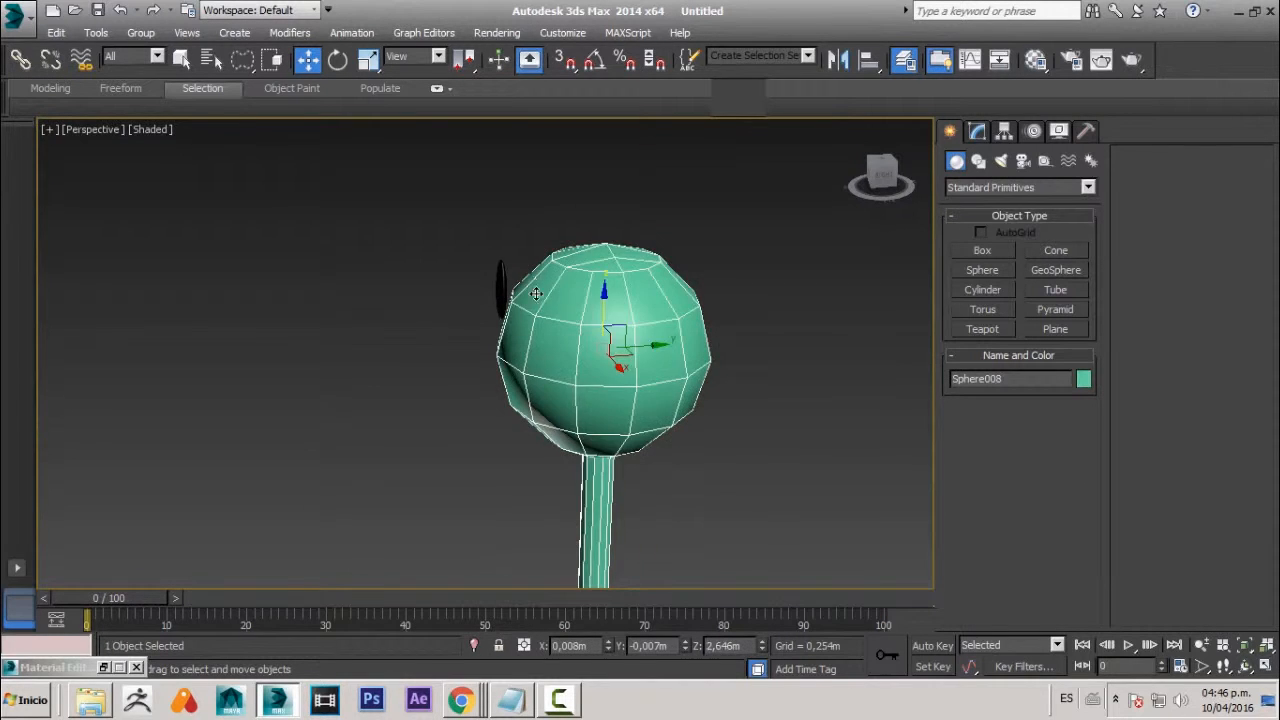
alt+middle_drag(545, 295, 614, 305)
middle_drag(614, 305, 577, 246)
scroll(677, 293, down, 3)
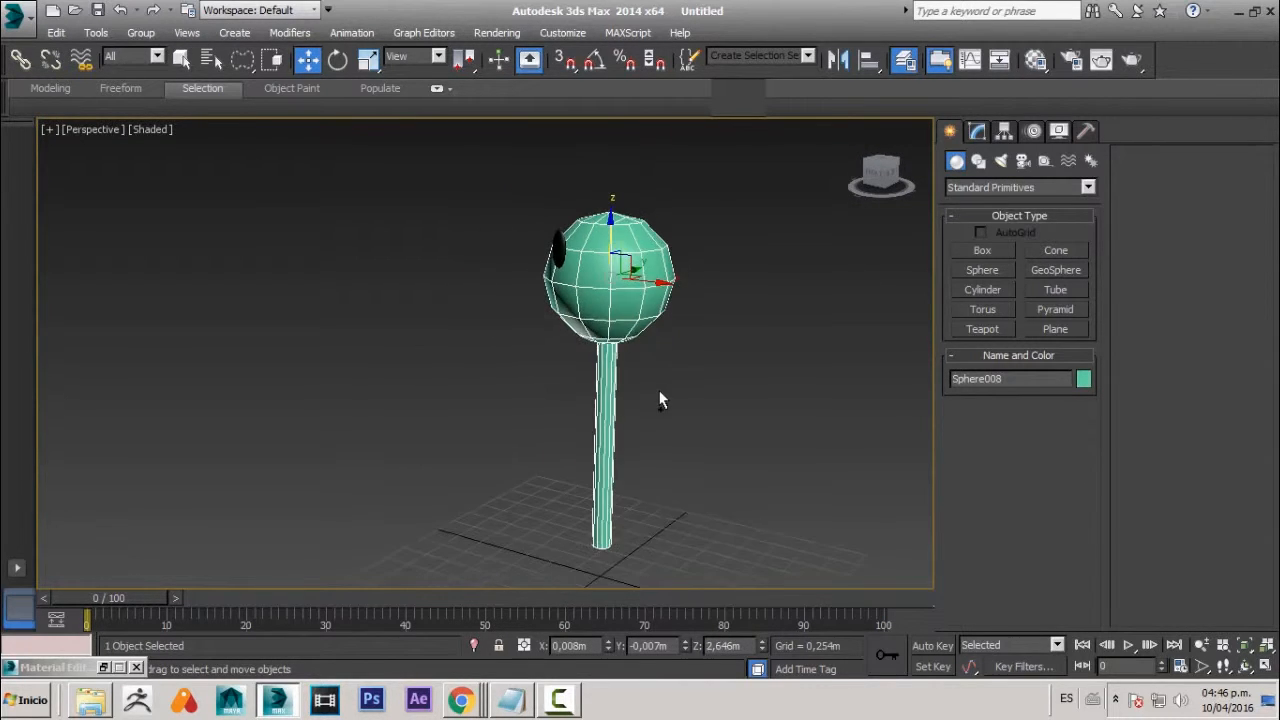
middle_drag(658, 400, 602, 315)
middle_drag(525, 293, 616, 345)
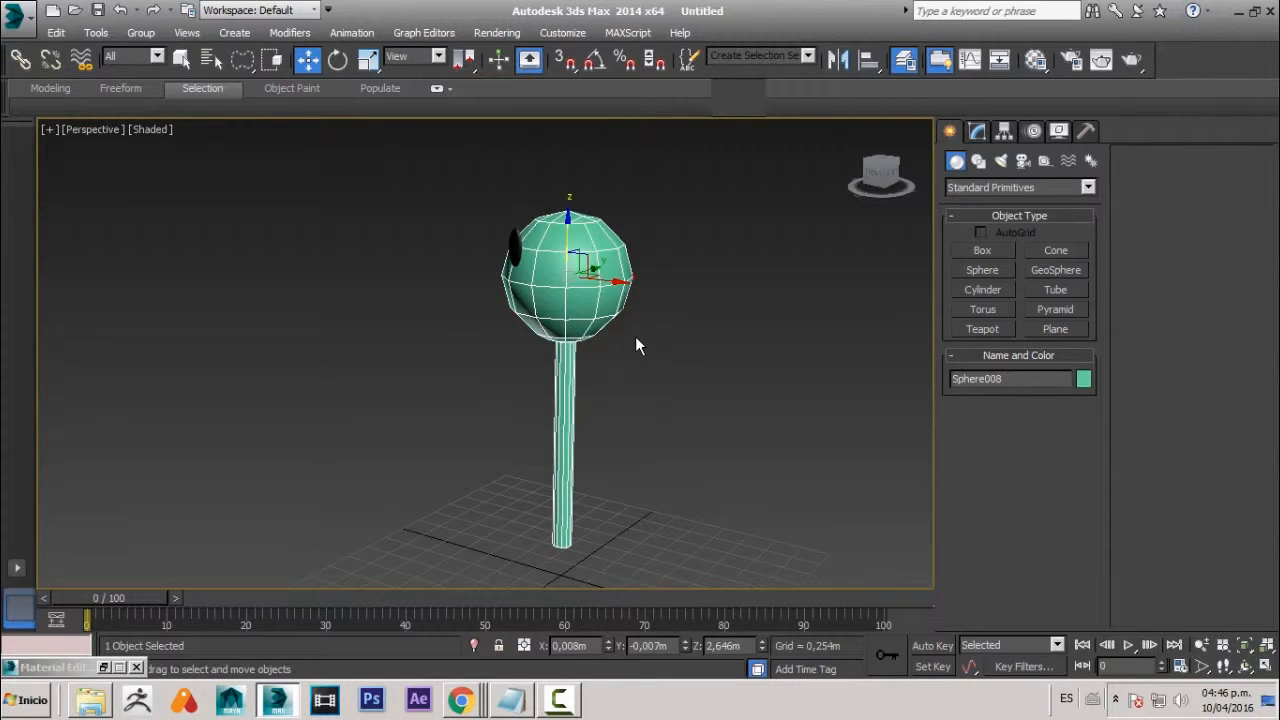
alt+middle_drag(636, 340, 720, 371)
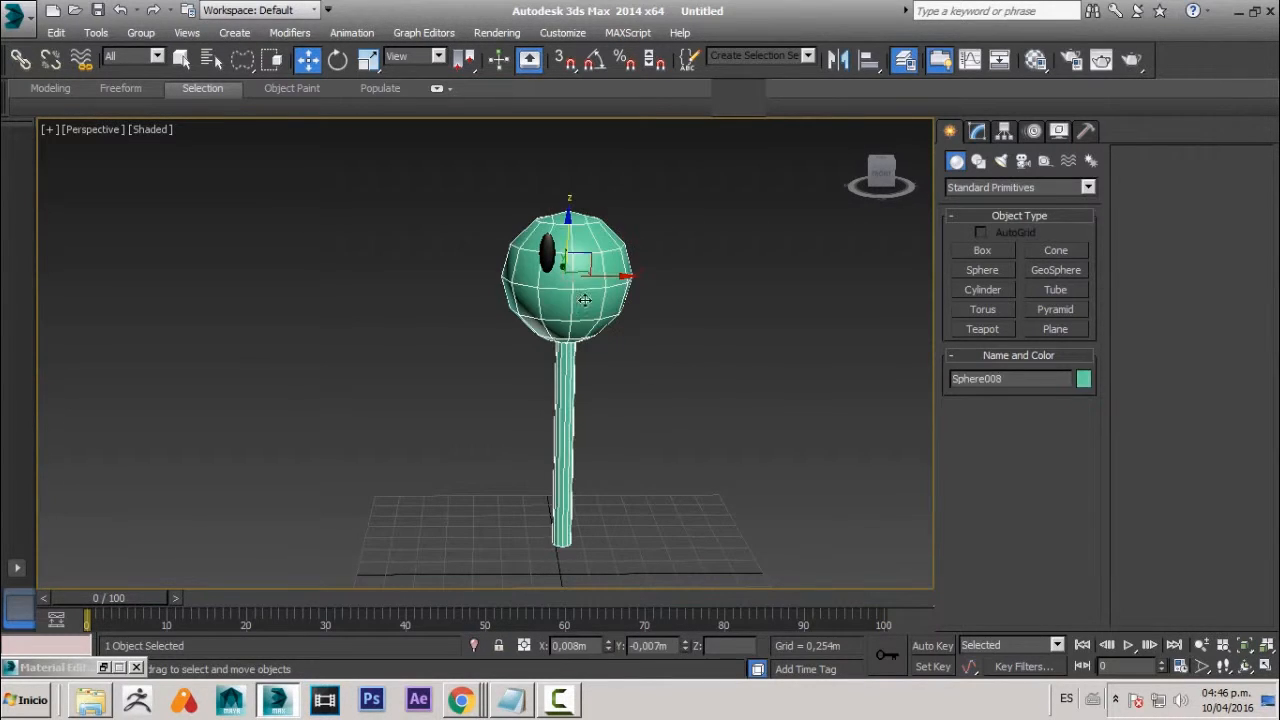
click(977, 131)
click(1015, 179)
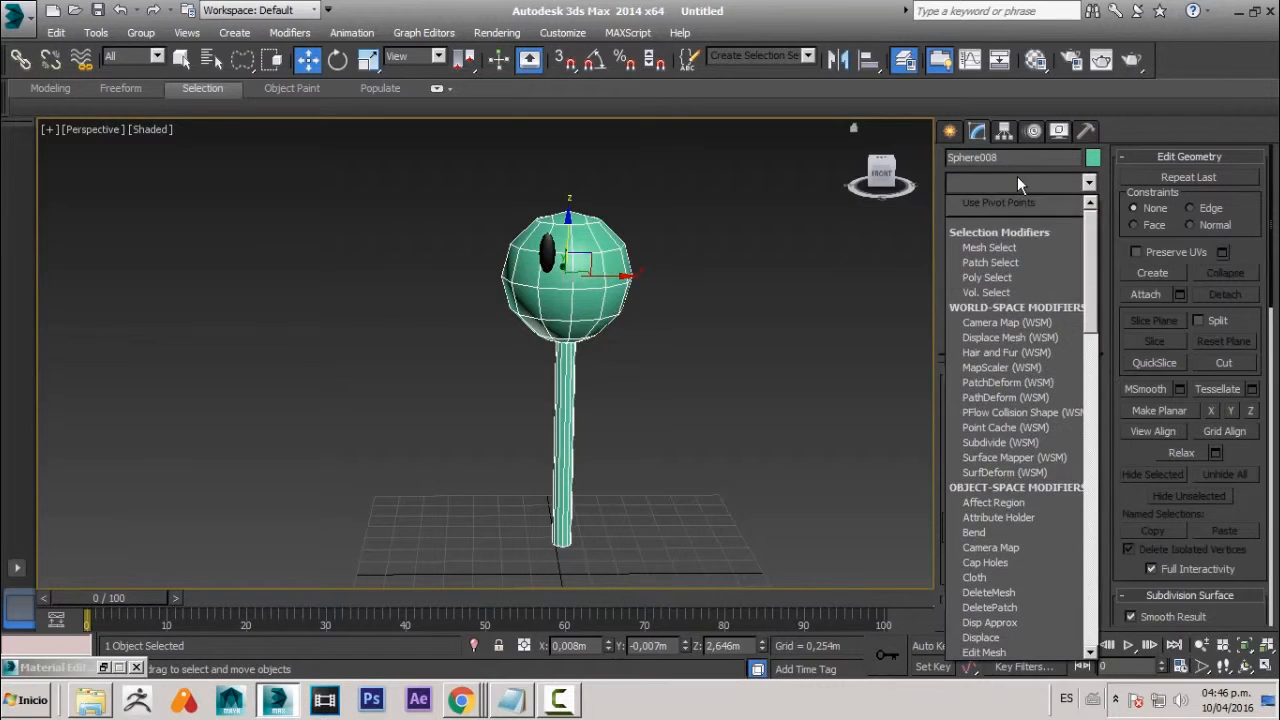
text(tu)
click(1003, 411)
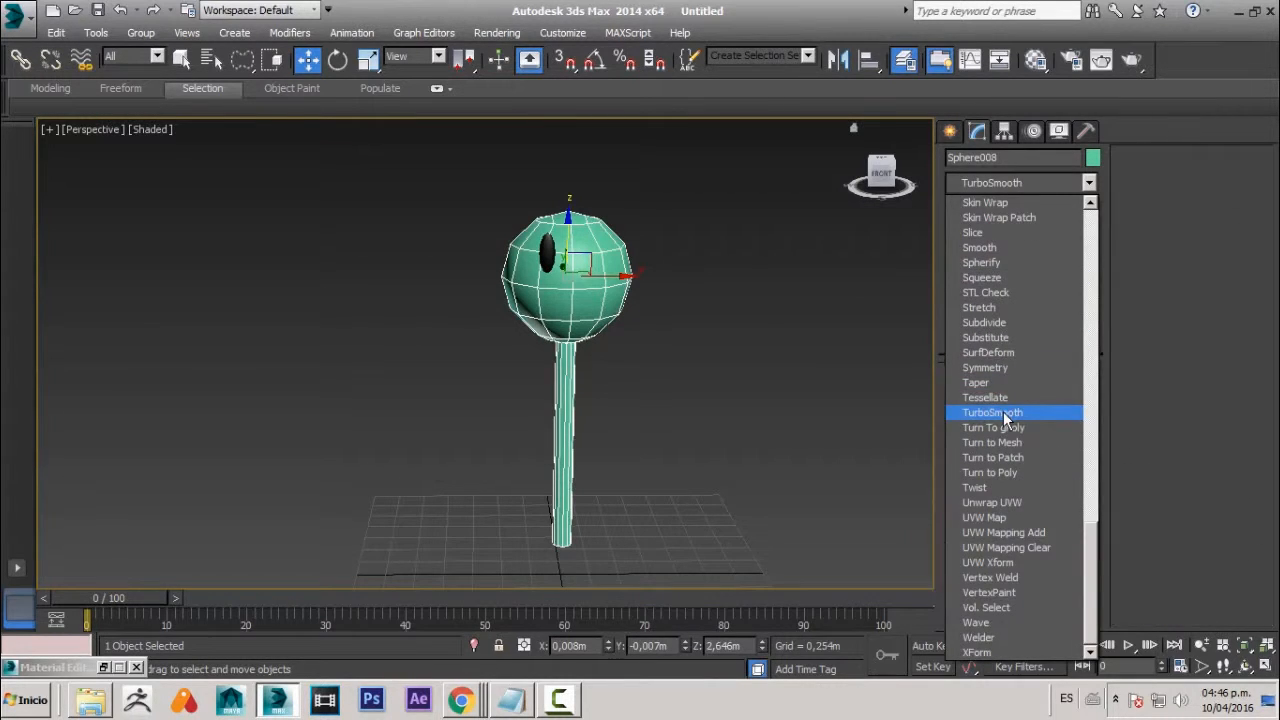
- Inspect the smoothed stick, then disable TurboSmooth and enter the Edge level of the Editable Poly
alt+middle_drag(683, 422, 543, 459)
scroll(573, 409, up, 3)
alt+middle_drag(655, 390, 883, 252)
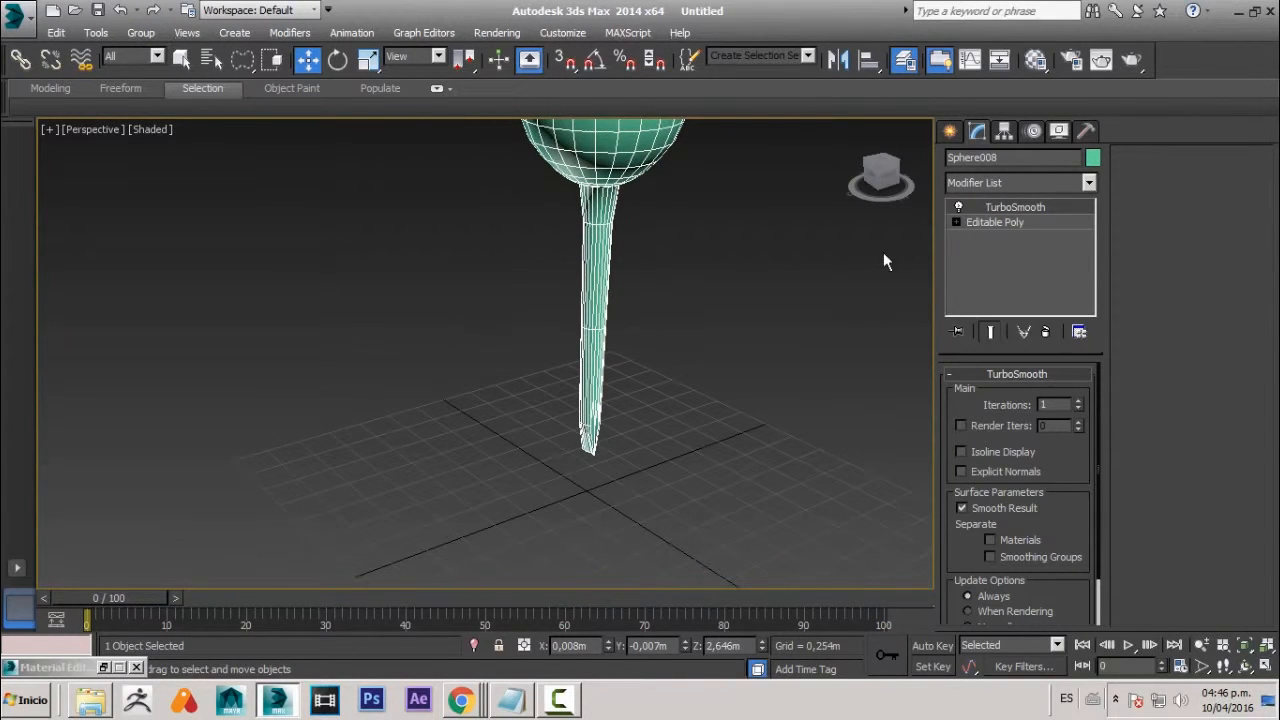
click(959, 207)
alt+middle_drag(574, 363, 641, 376)
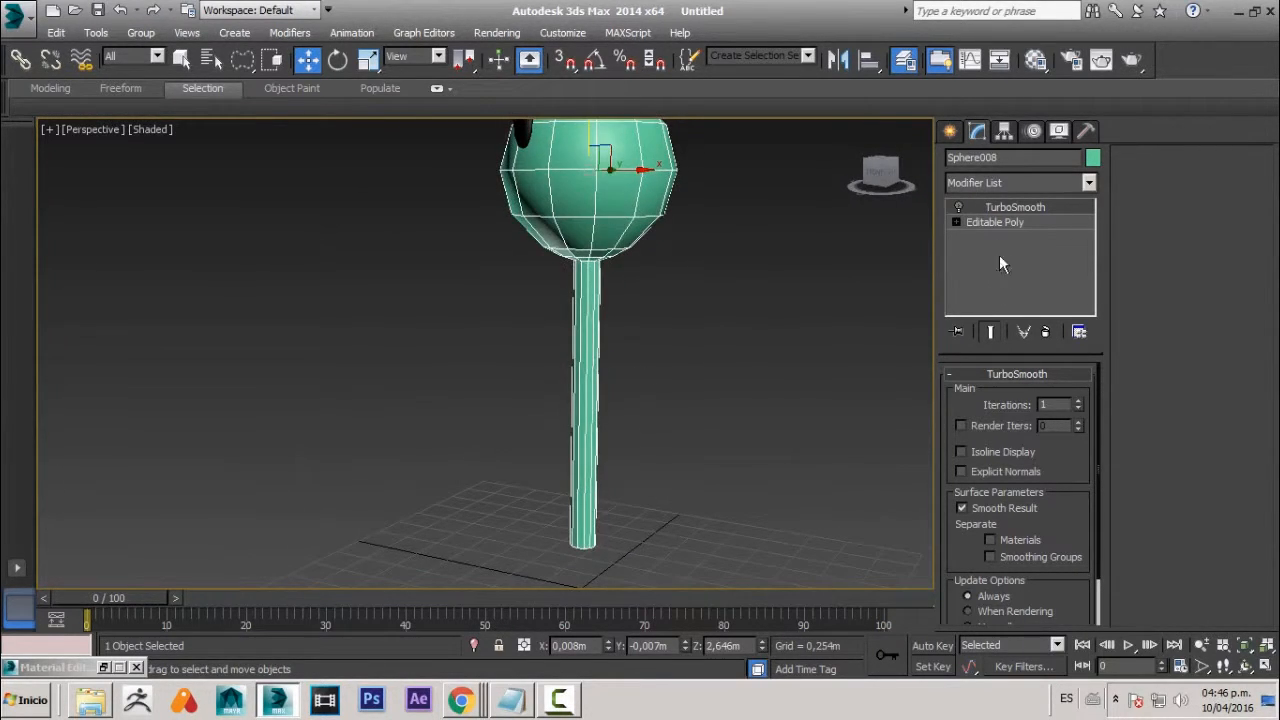
click(1030, 222)
scroll(814, 268, up, 2)
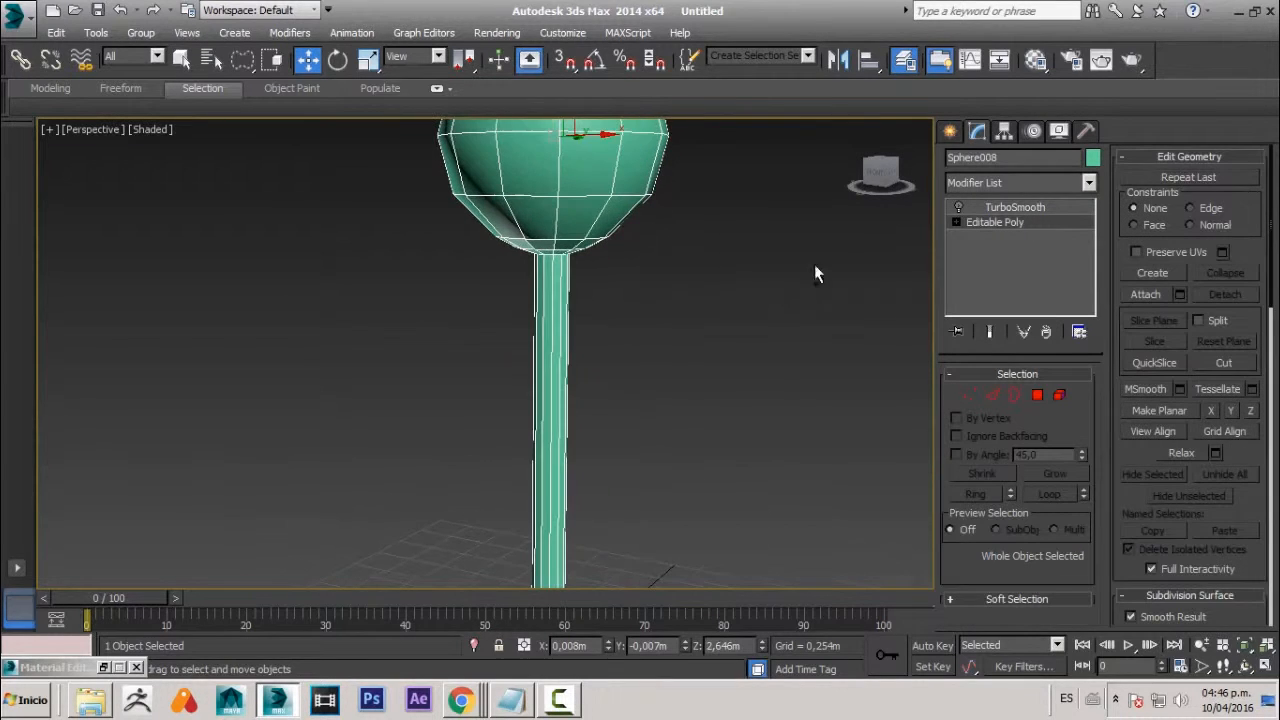
click(996, 395)
scroll(555, 300, up, 1)
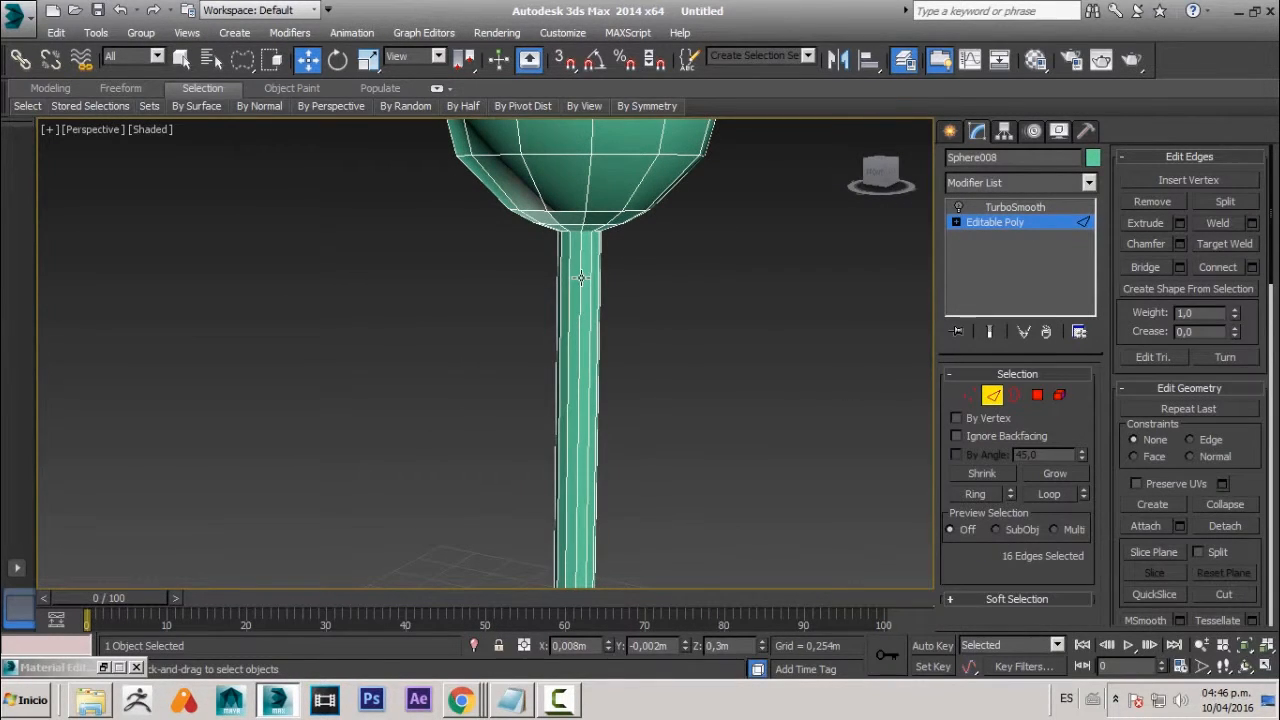
- Connect the ring of vertical stick edges with 1 segment, pinch 2 and slide -98, just below the head
click(590, 277)
key(alt+r)
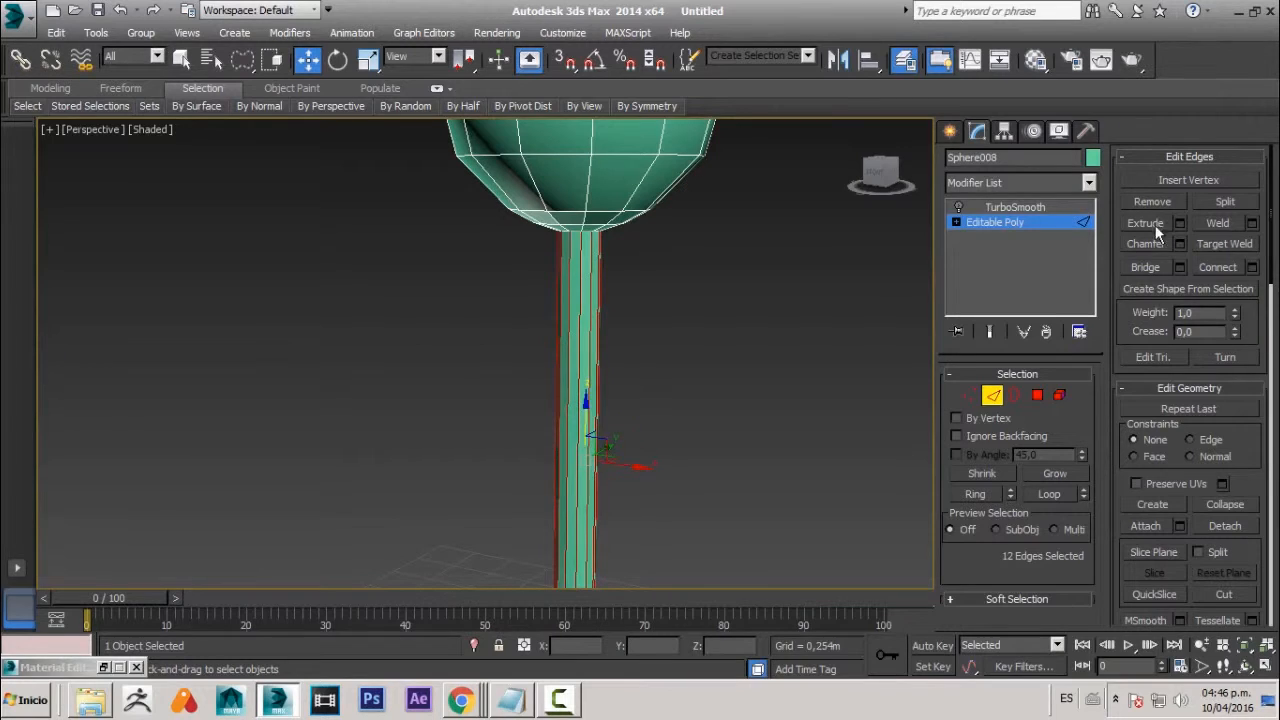
click(1252, 267)
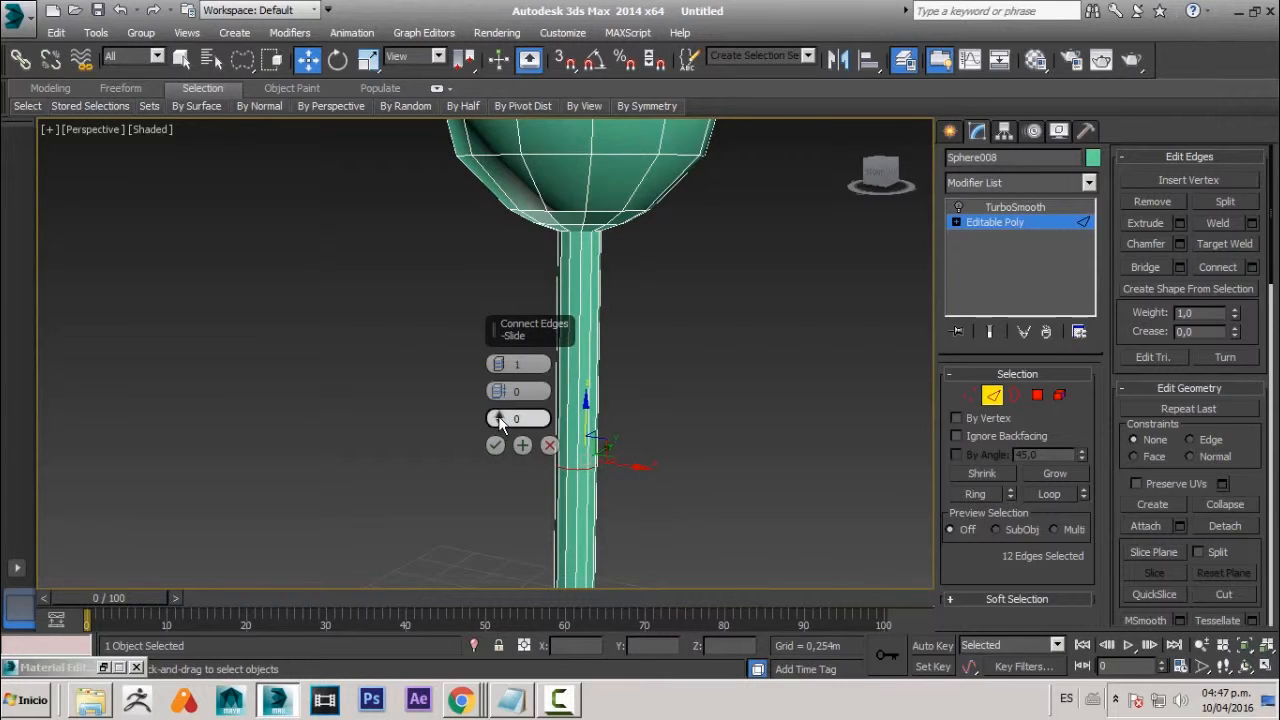
drag(499, 398, 585, 78)
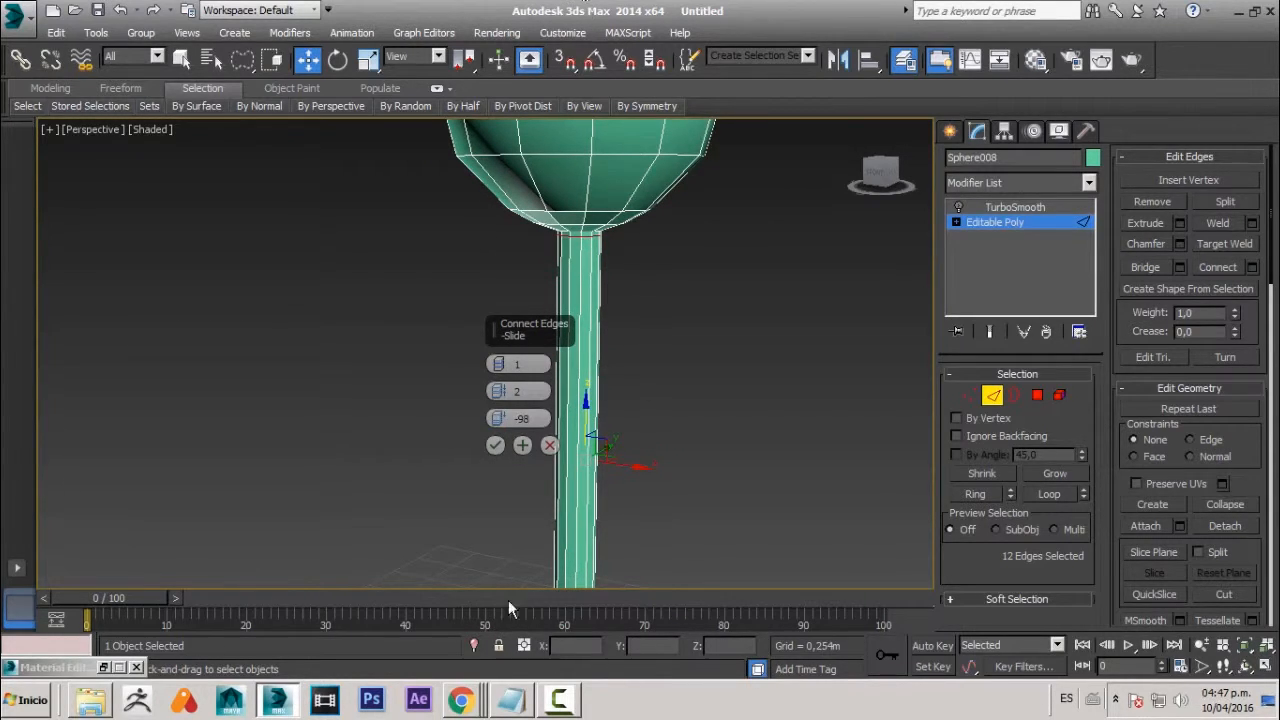
click(495, 445)
- Connect the stick's long vertical edges with one more loop slid down close to its base
key(q)
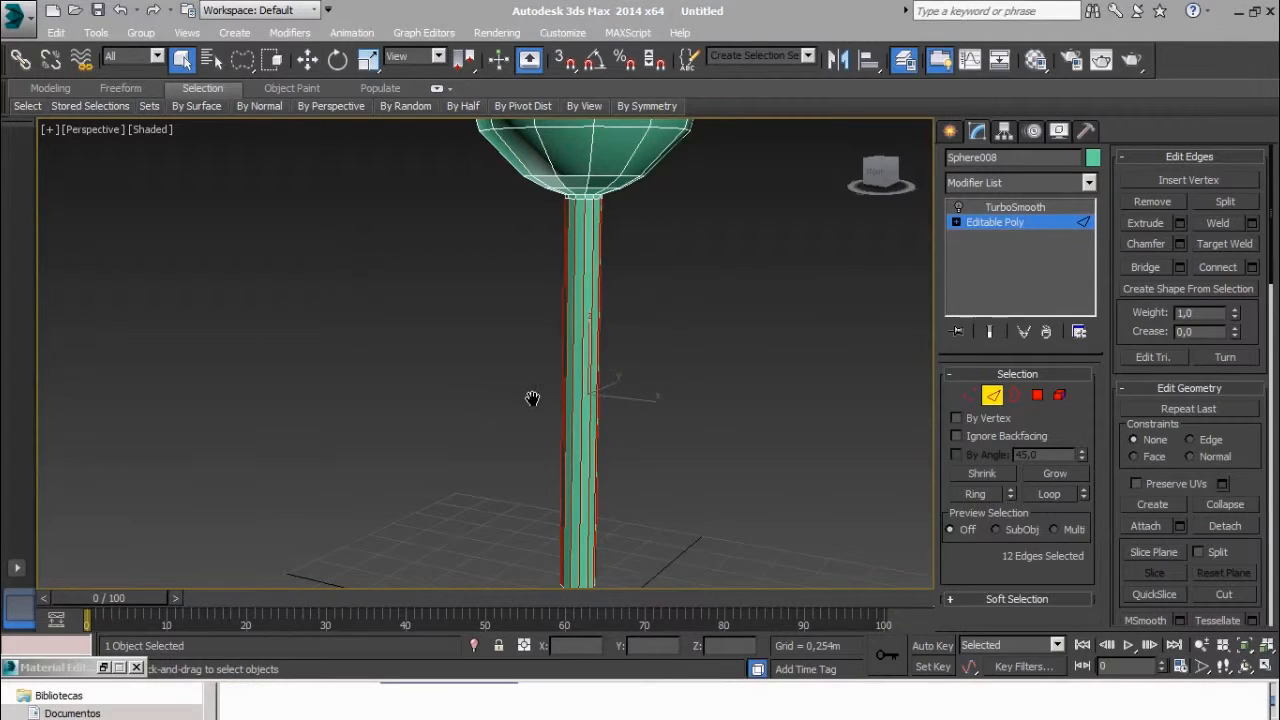
middle_drag(532, 398, 534, 356)
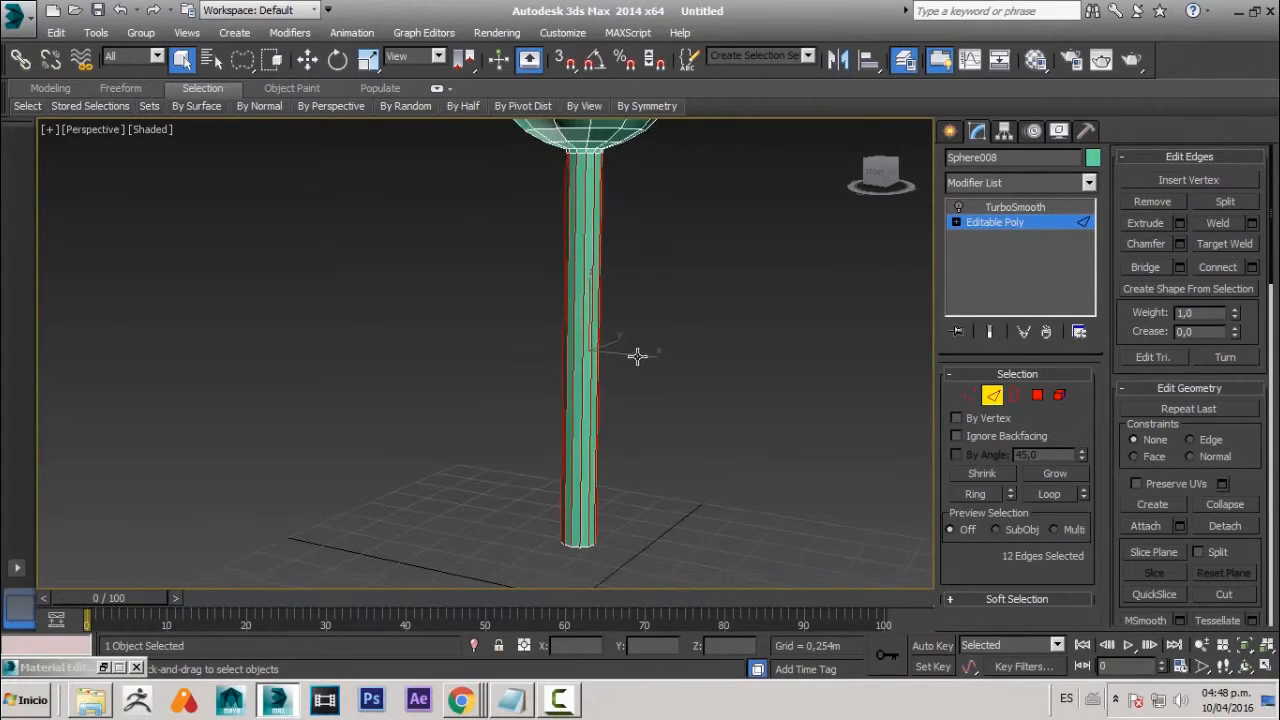
click(1251, 268)
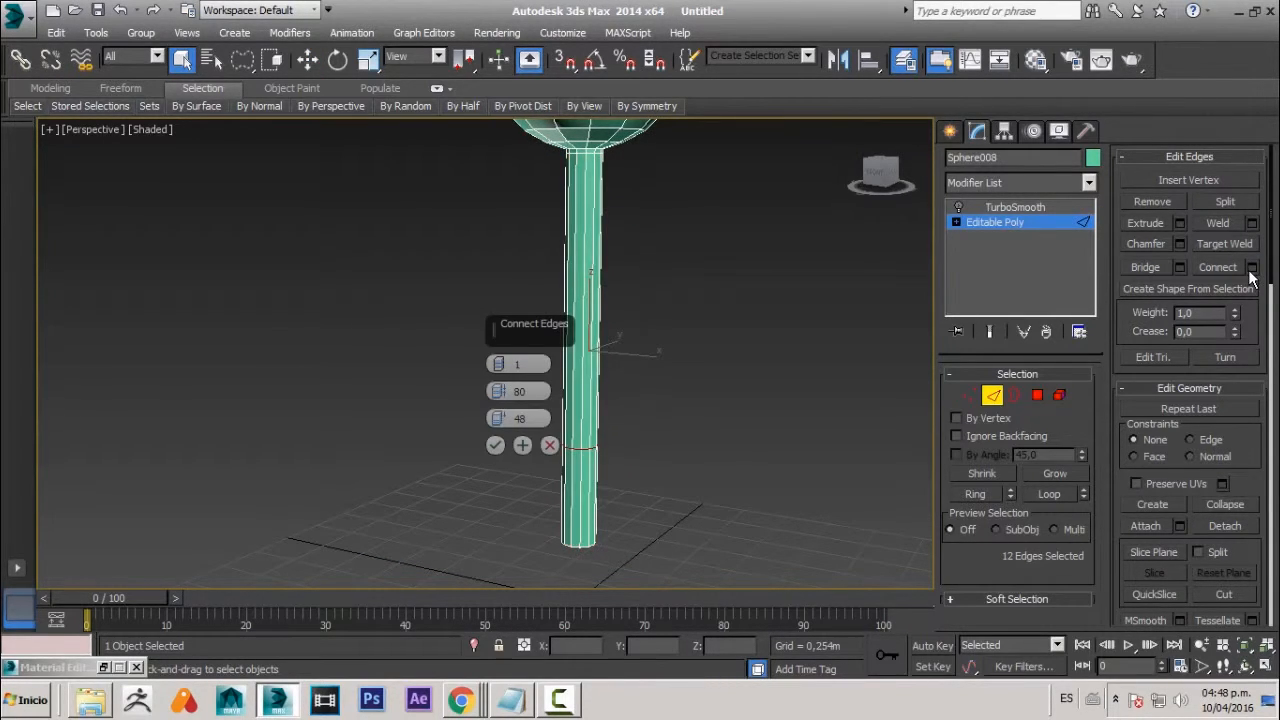
drag(498, 418, 497, 446)
click(495, 445)
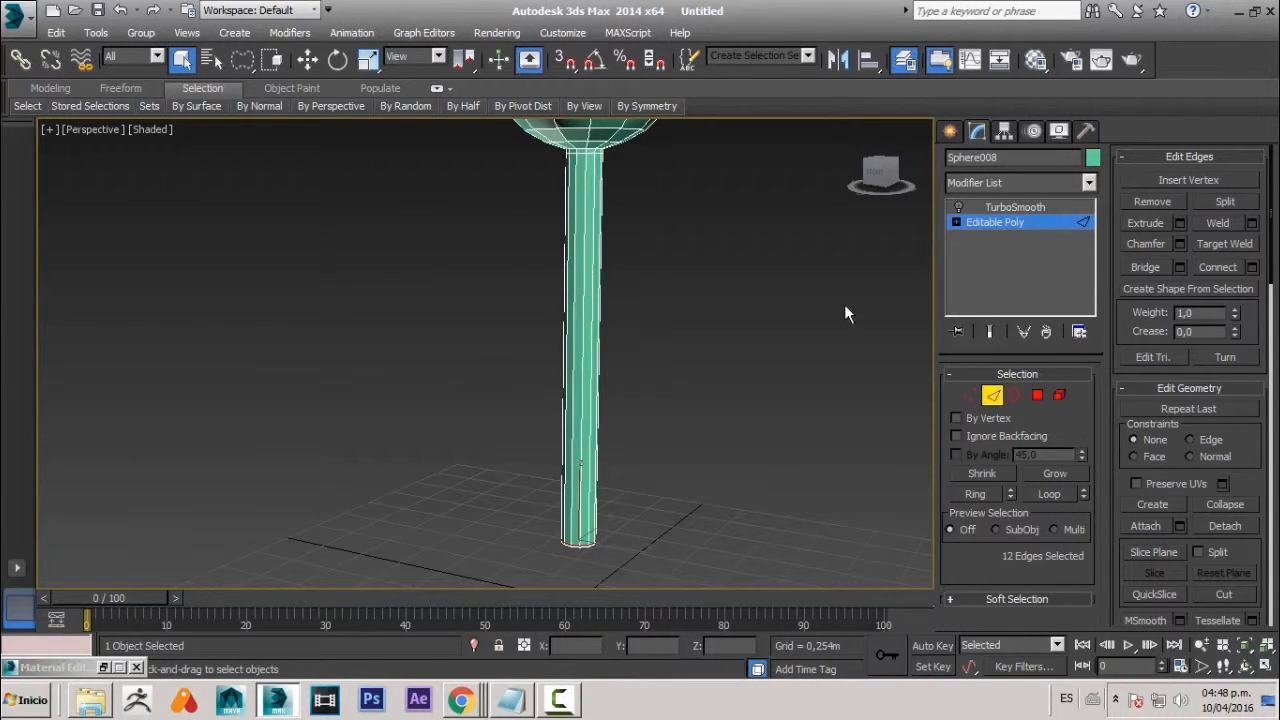
- Re-enable TurboSmooth with the end result shown, leave the edge level and check the smoothed head and stick
click(961, 207)
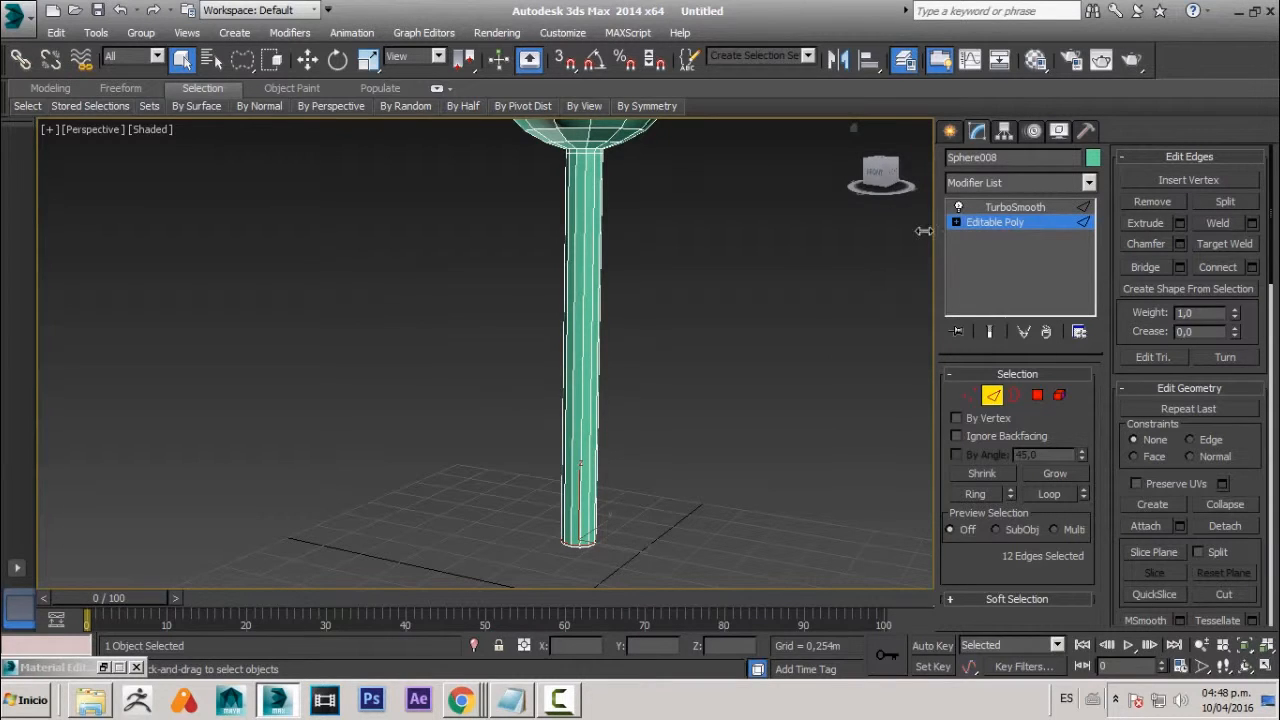
click(988, 331)
click(806, 310)
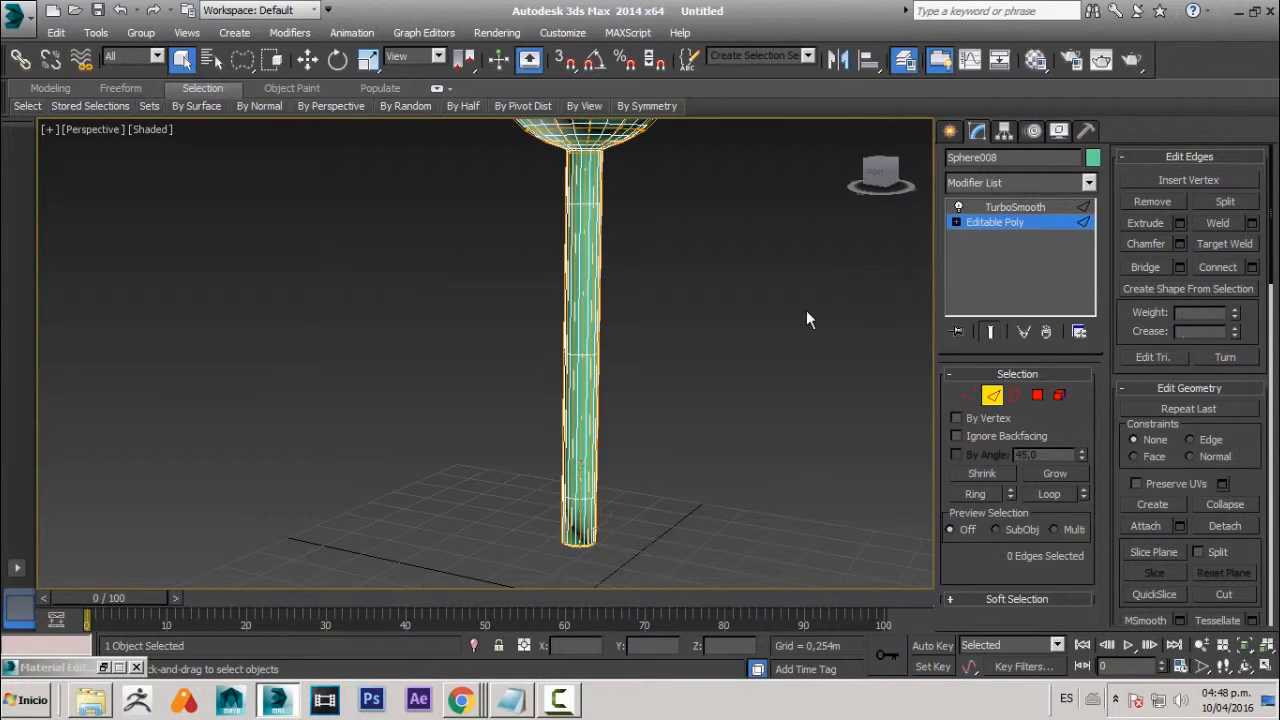
alt+middle_drag(717, 360, 740, 393)
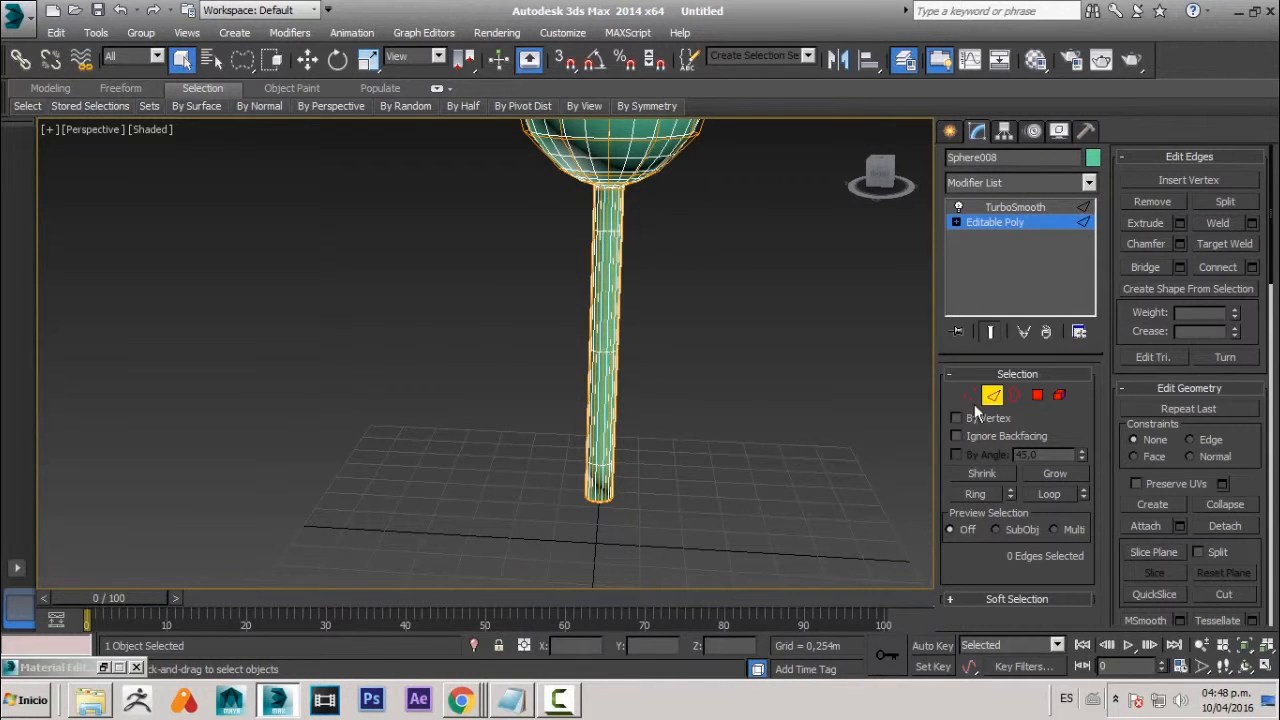
click(1007, 208)
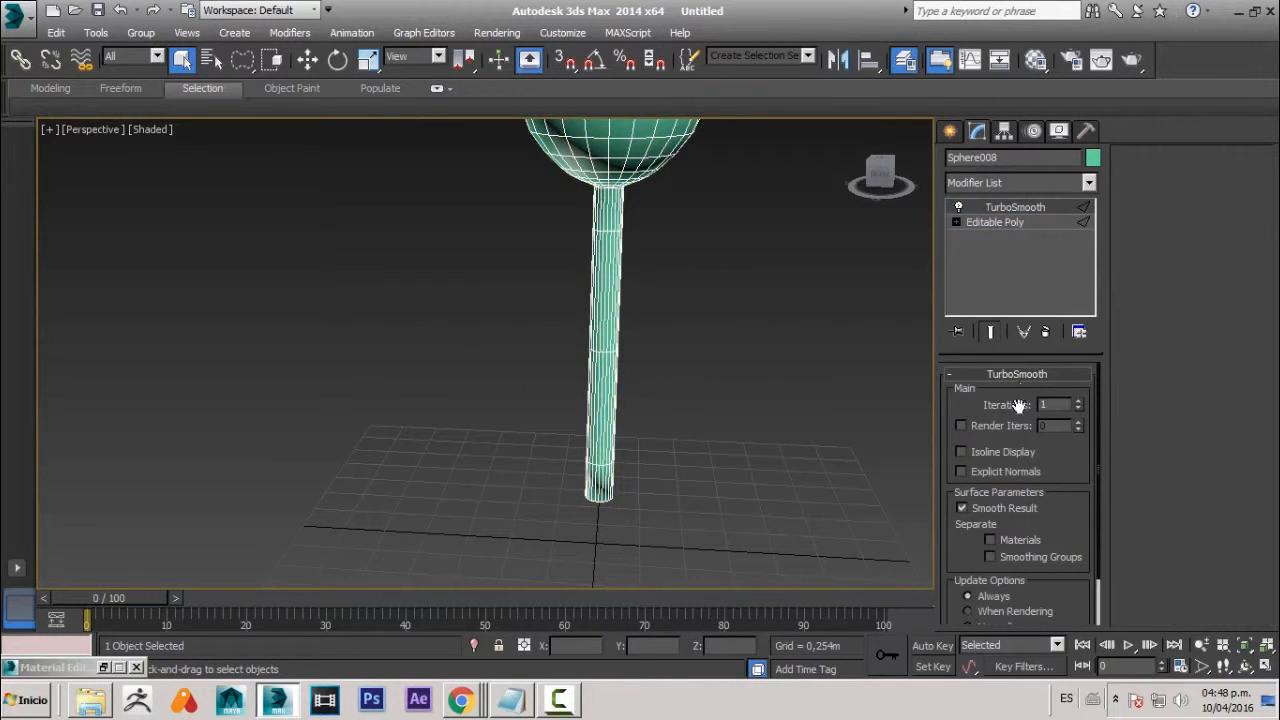
click(848, 419)
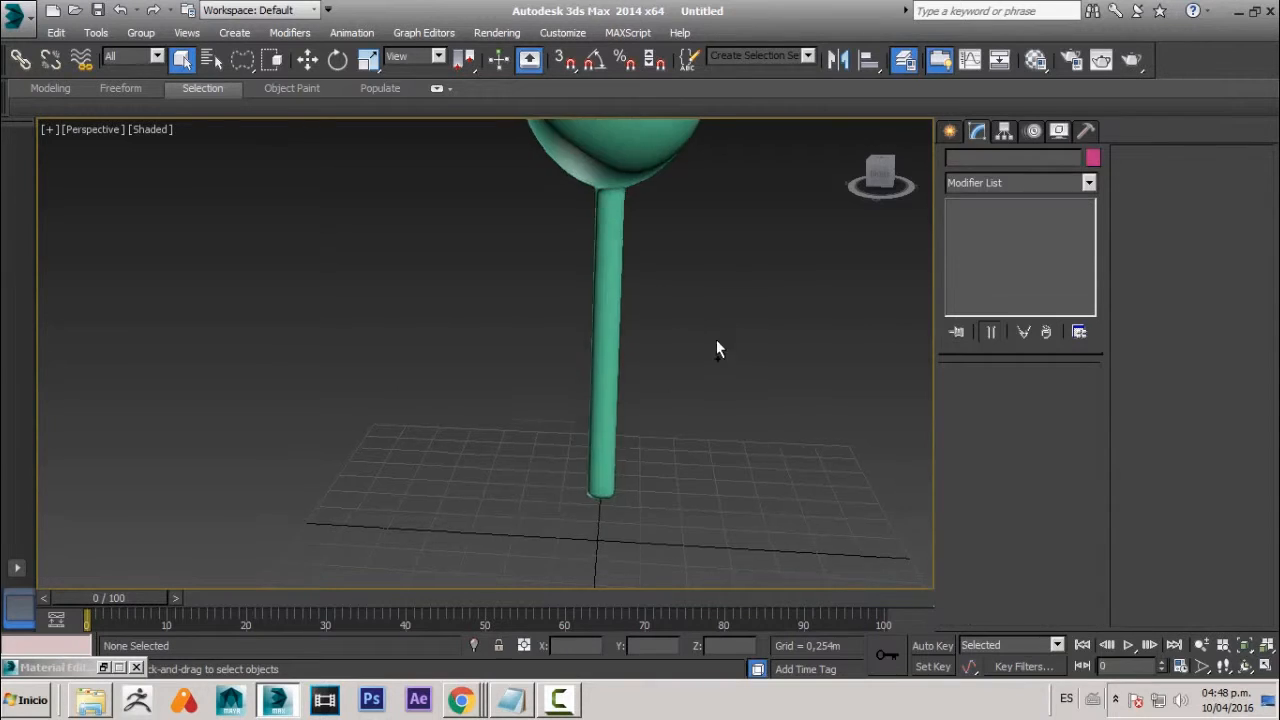
alt+middle_drag(716, 339, 593, 430)
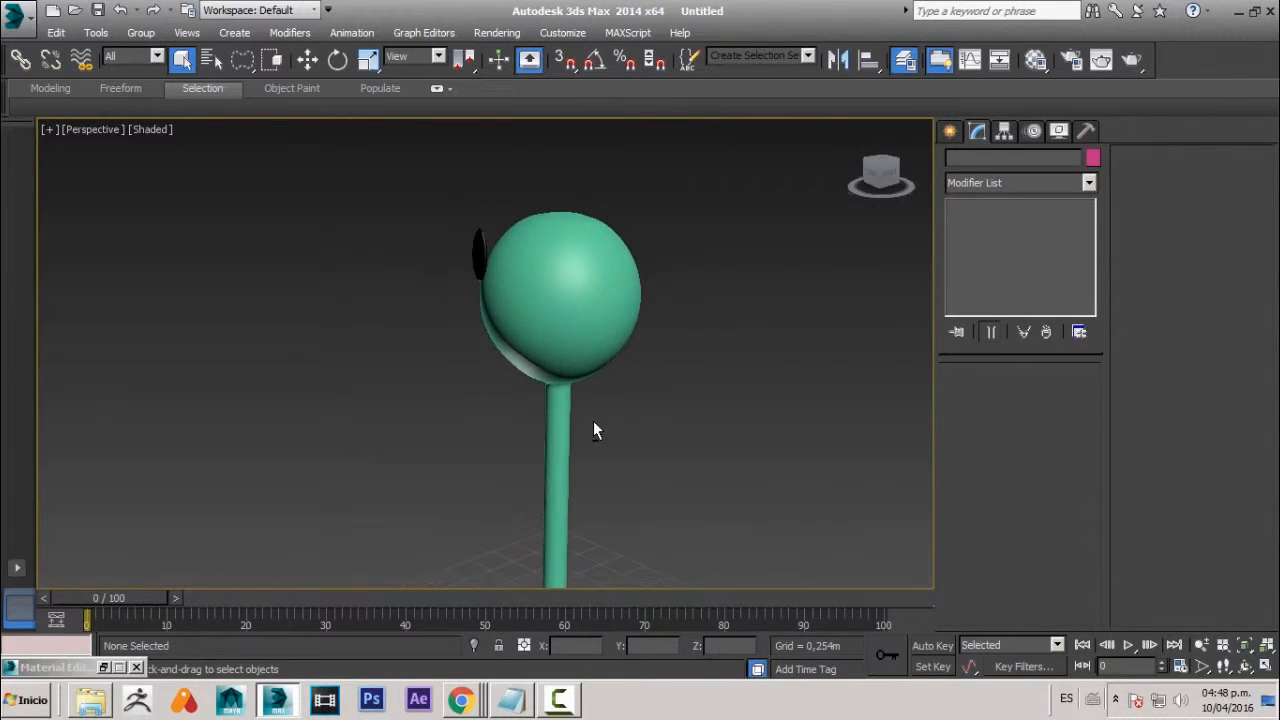
- Lower the black eye to about Z 2.68 m and scale it down uniformly to about 84%
click(468, 274)
scroll(460, 300, up, 2)
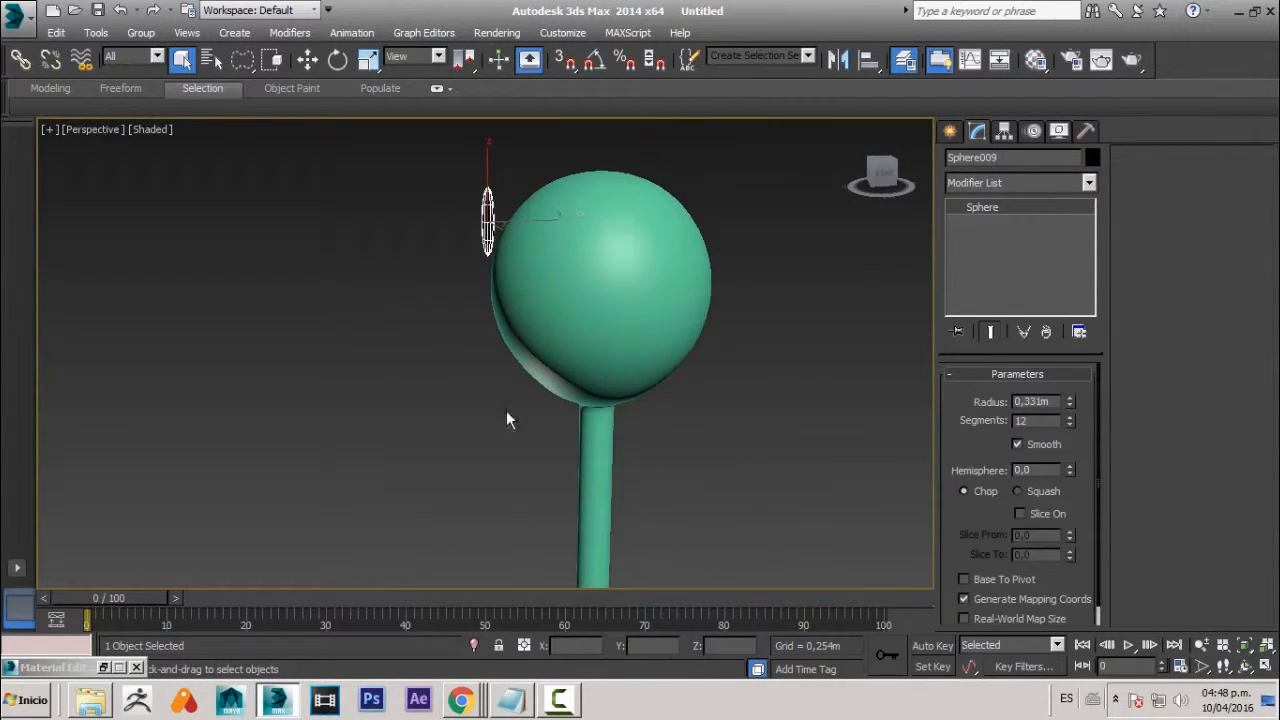
alt+middle_drag(422, 337, 814, 340)
key(w)
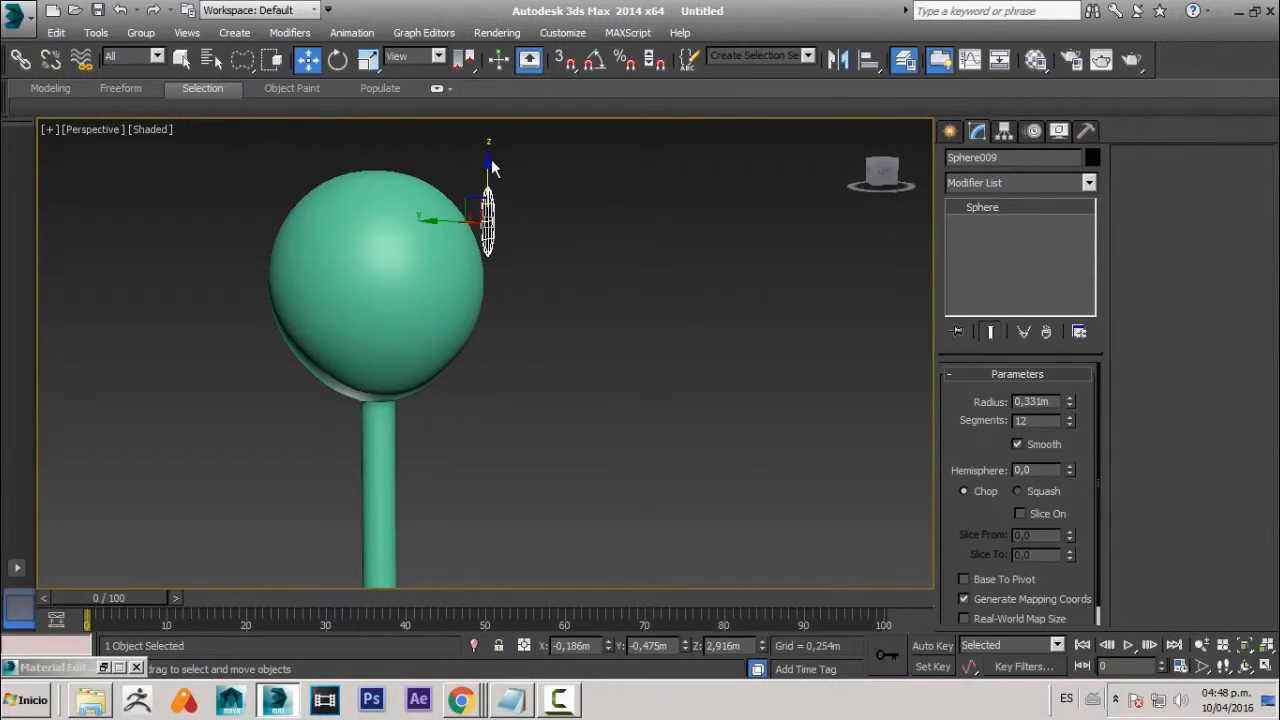
alt+middle_drag(470, 228, 282, 226)
key(r)
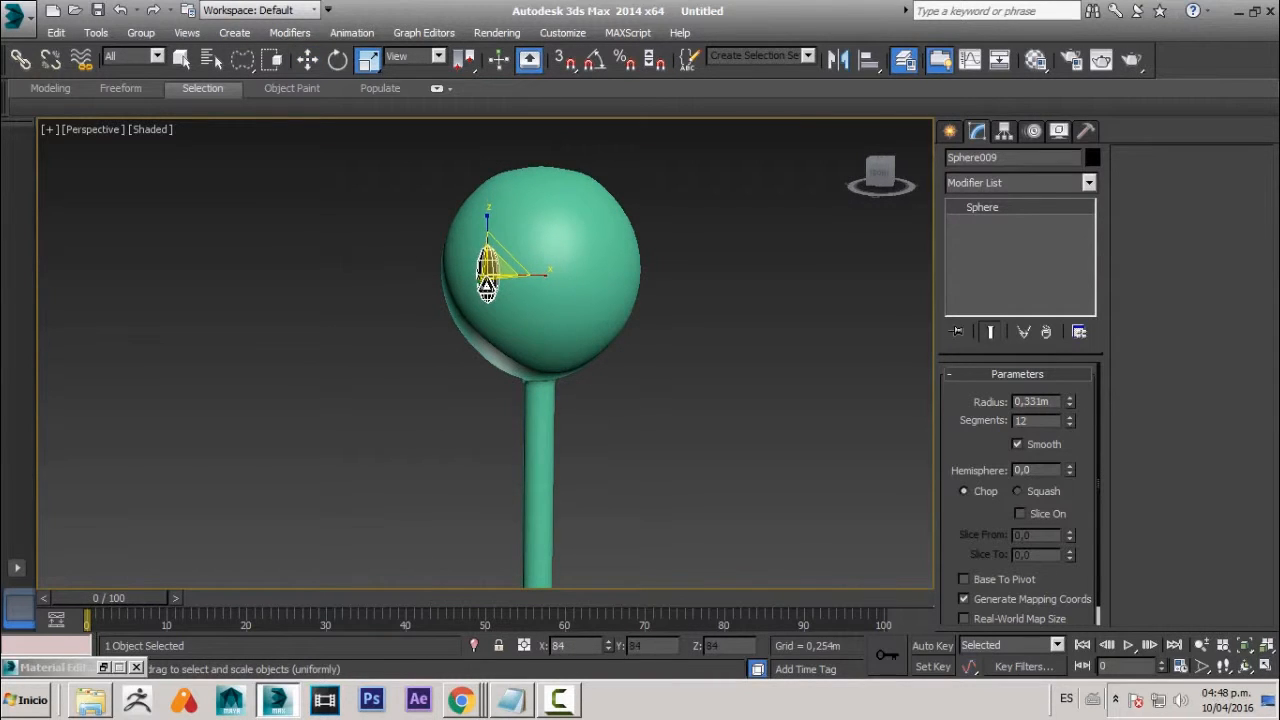
- In the front view, raise the eye to about Z 2.704 m and shift it slightly toward the face's center
key(f)
scroll(489, 238, up, 3)
scroll(478, 238, up, 1)
middle_drag(478, 238, 437, 438)
scroll(465, 345, up, 4)
middle_drag(496, 280, 379, 446)
key(w)
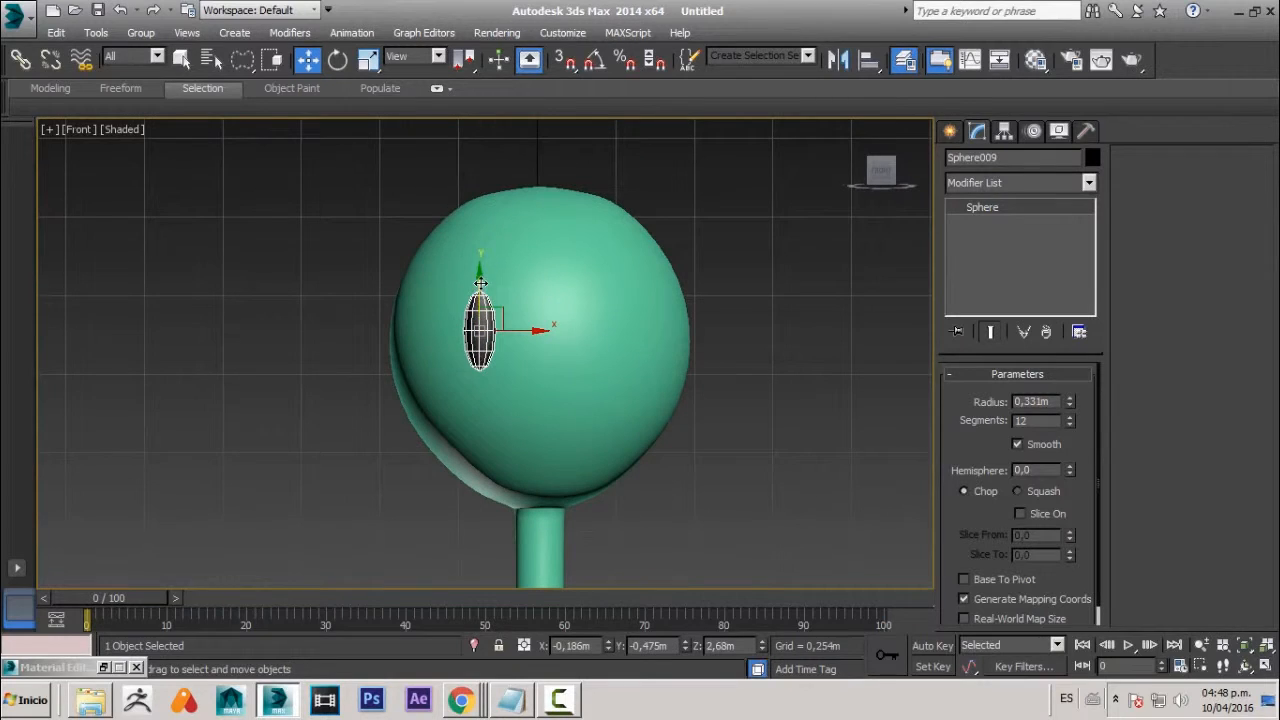
drag(480, 283, 480, 266)
- Clone the eye as a copy on the other side of the face at about X 0.144 m and check both eyes in perspective
drag(539, 313, 645, 340)
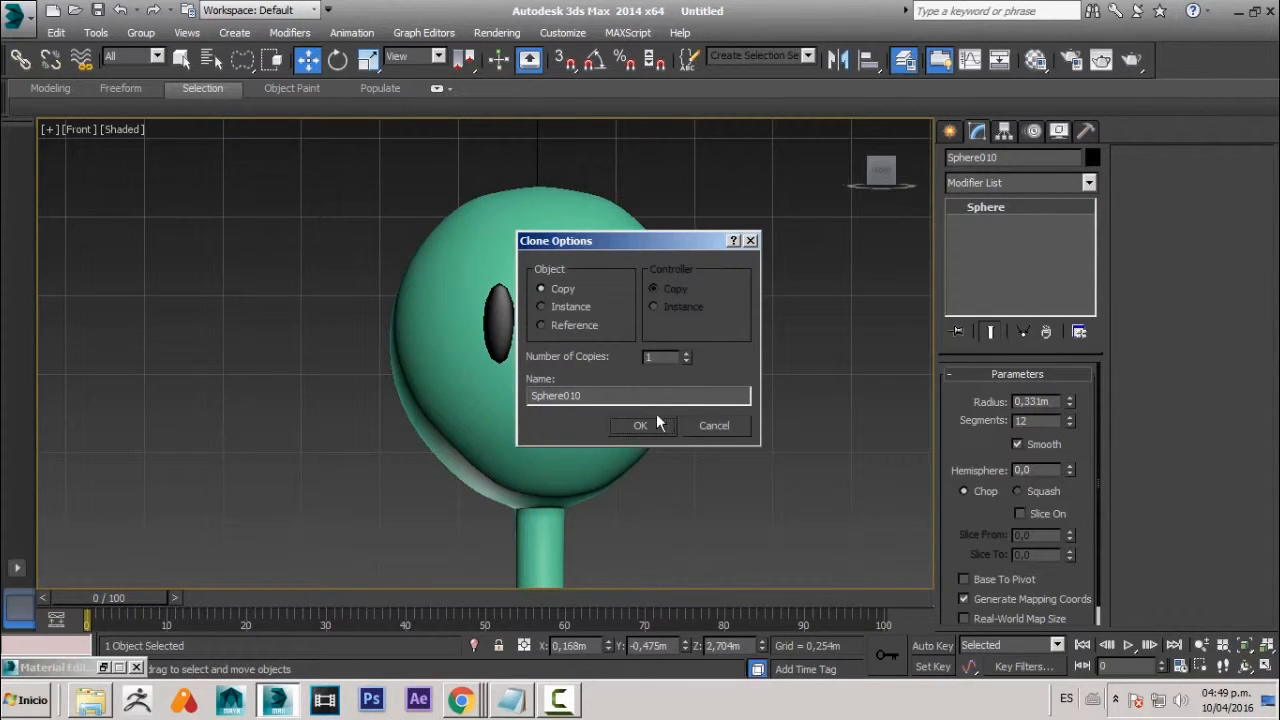
click(656, 422)
drag(640, 321, 633, 321)
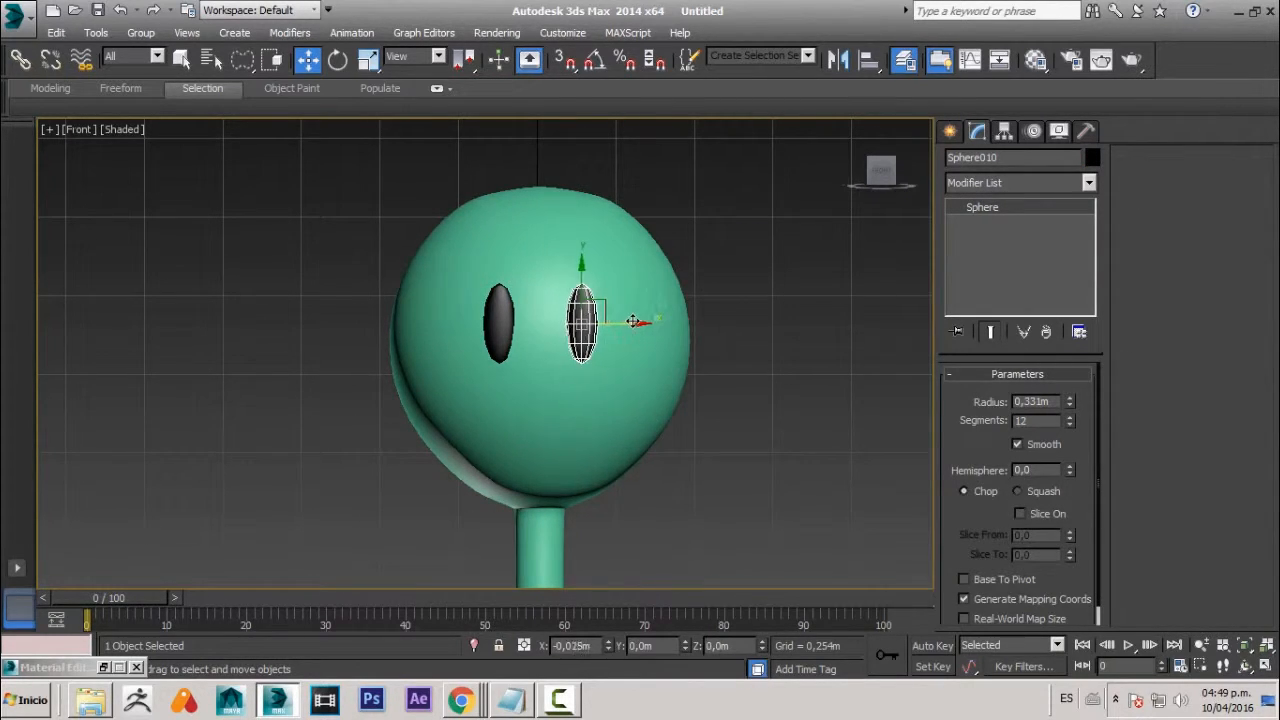
click(671, 322)
click(590, 320)
key(p)
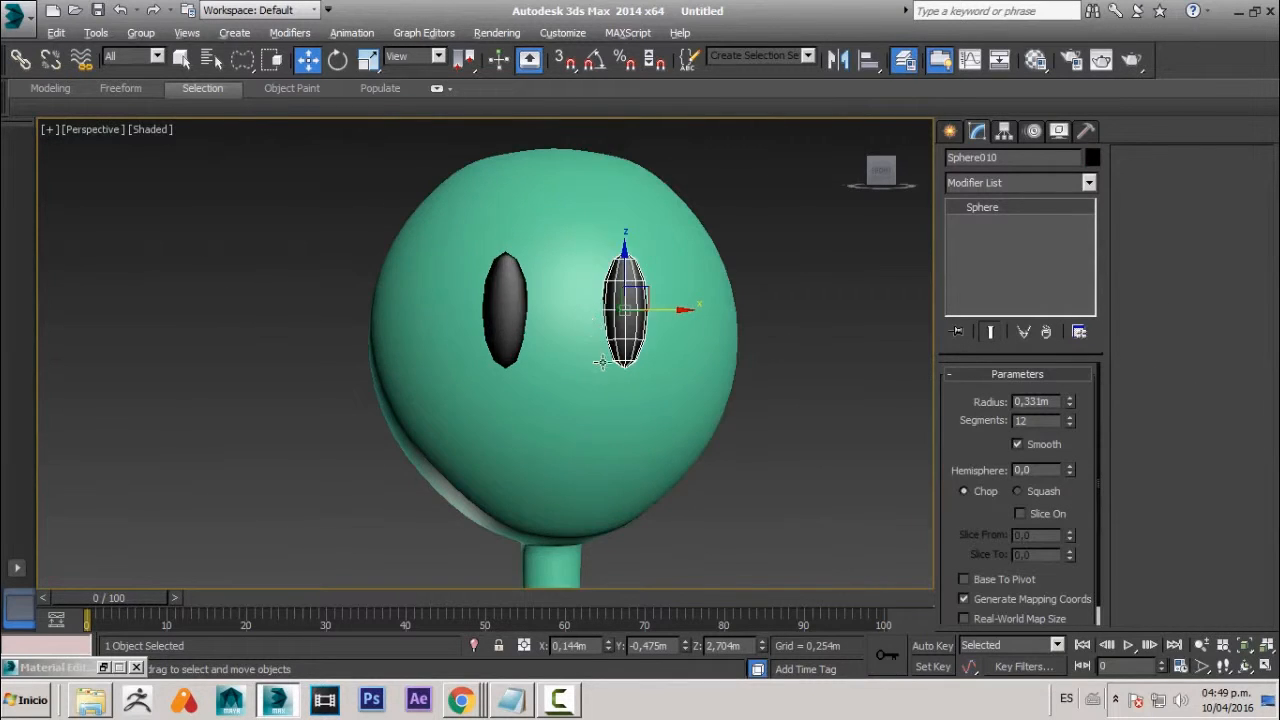
alt+middle_drag(606, 365, 479, 390)
click(482, 391)
scroll(492, 388, down, 3)
mouse_move(500, 463)
alt+middle_down()
mouse_move(684, 463)
mouse_move(668, 517)
mouse_move(516, 512)
mouse_move(613, 507)
mouse_move(515, 447)
alt+middle_up()
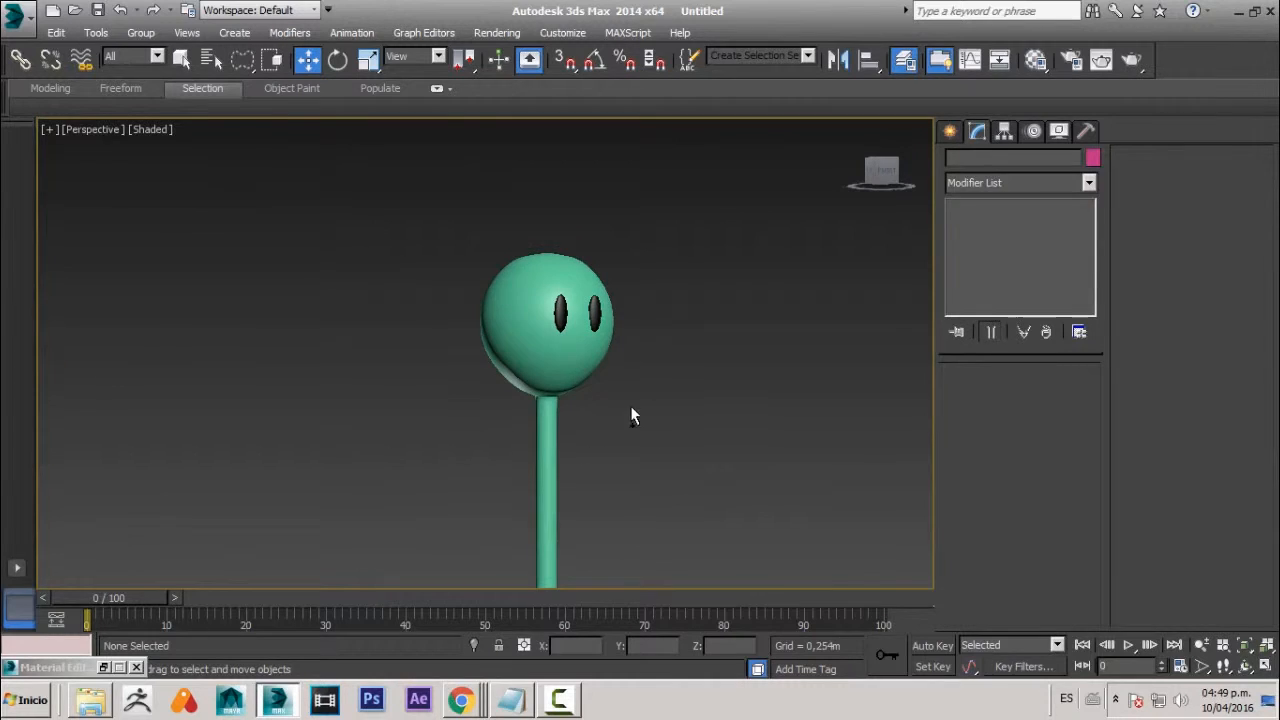
alt+middle_drag(630, 416, 505, 443)
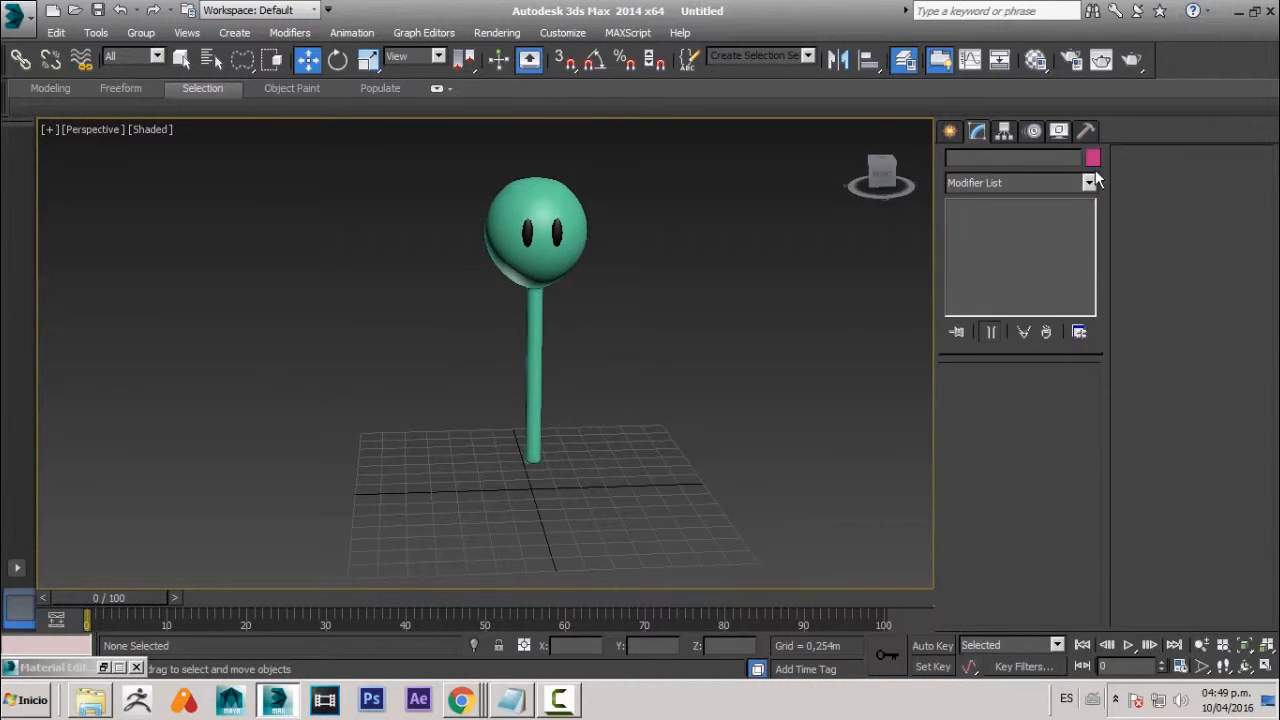
- Create a cylinder about 0.069 m in radius and 0.63 m high on the grid in front of the stick
click(949, 132)
click(983, 289)
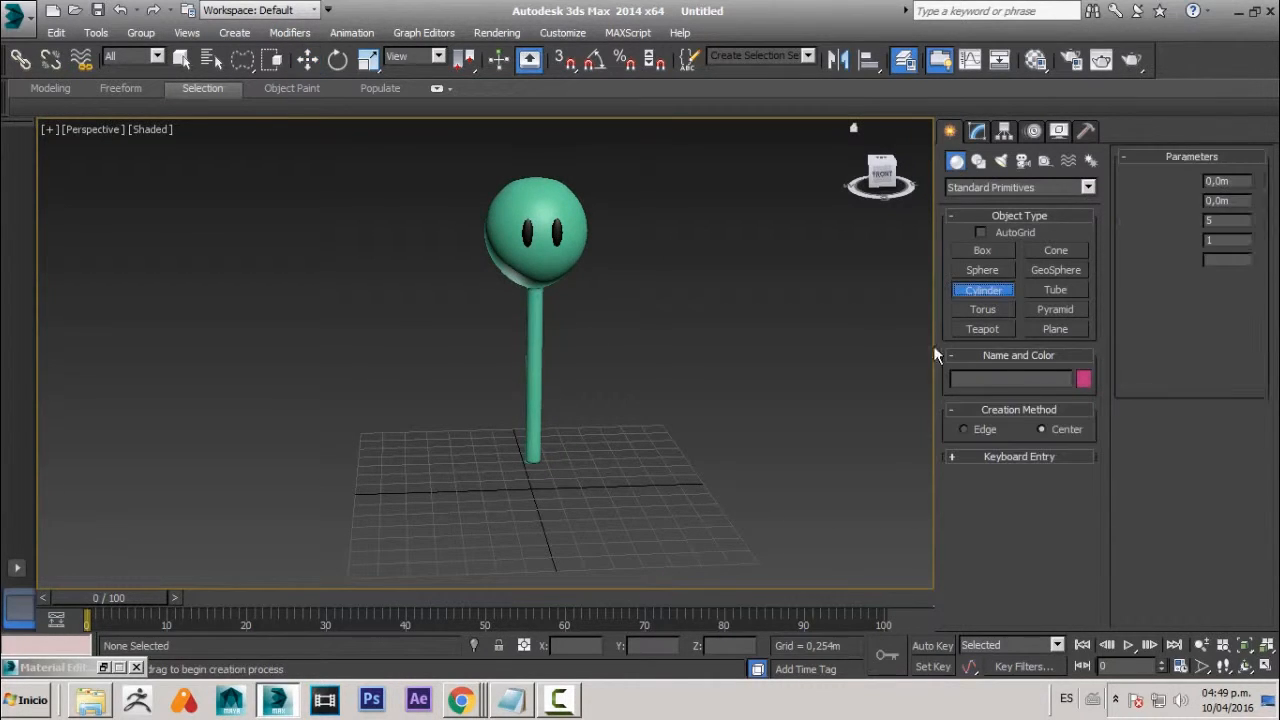
drag(491, 529, 497, 535)
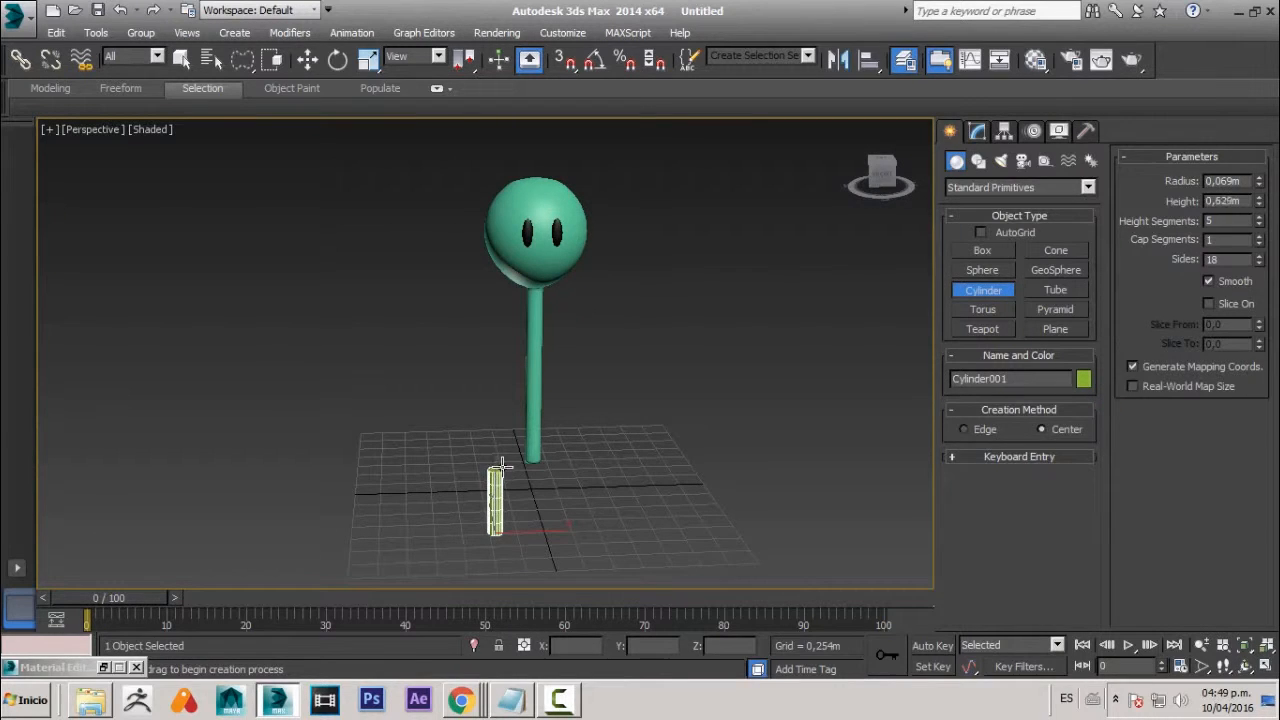
click(484, 484)
- Rotate the new cylinder 90° about the Y axis so it lies horizontally
key(e)
drag(480, 487, 644, 629)
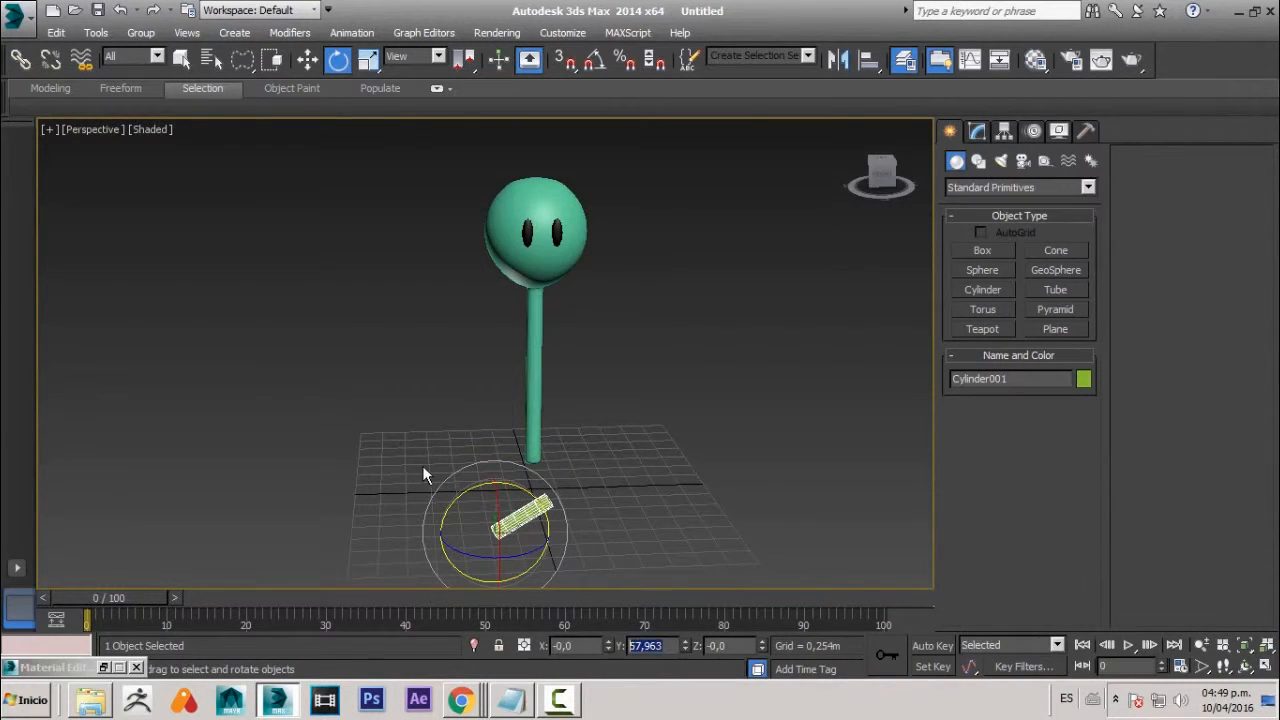
text(90)
key(Return)
middle_drag(446, 471, 566, 473)
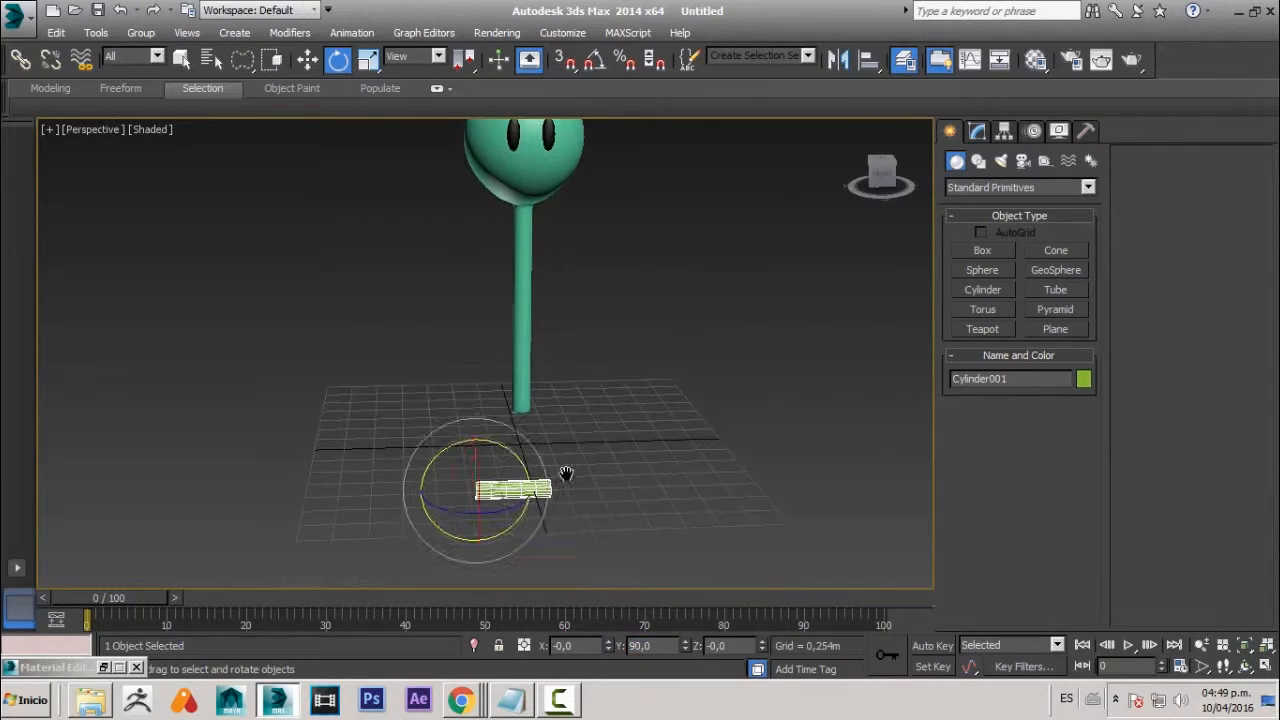
- Change the horizontal cylinder's object color to black
key(q)
click(1083, 378)
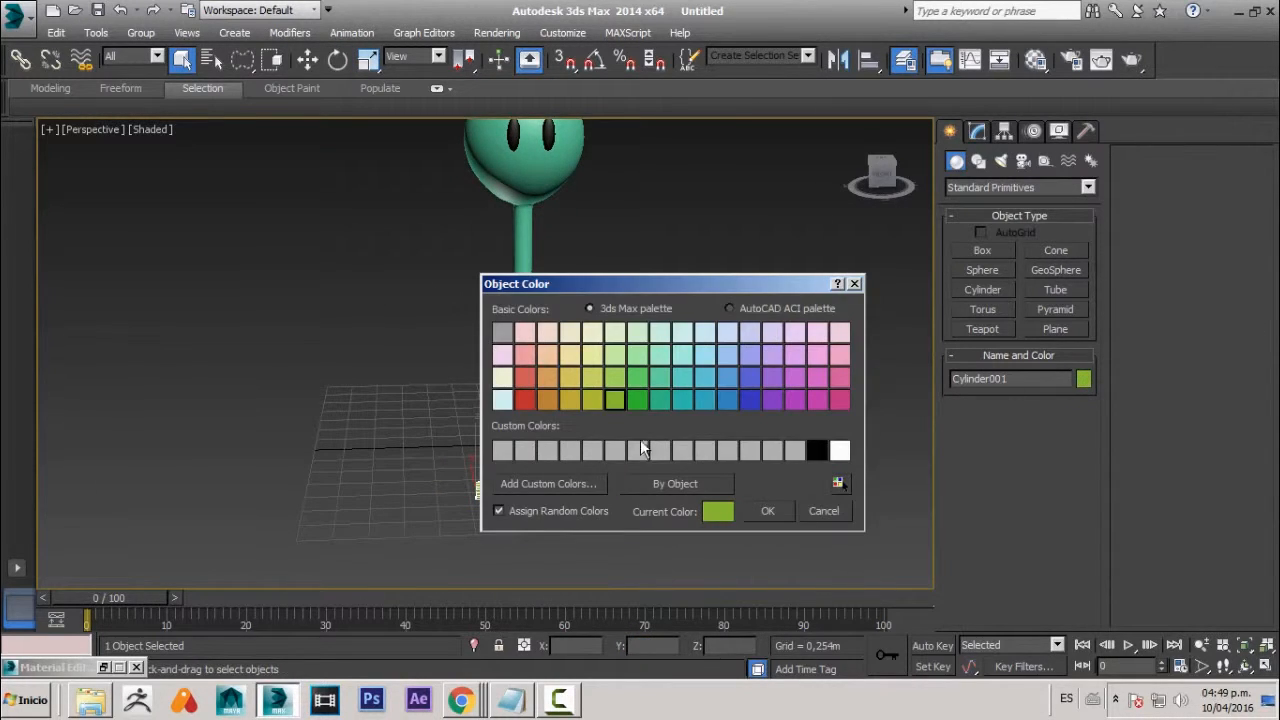
click(822, 452)
click(767, 510)
- Scale the black cylinder uniformly to about 27% and place it above the left eye at about X -0.207 m, Z 2.912 m
key(w)
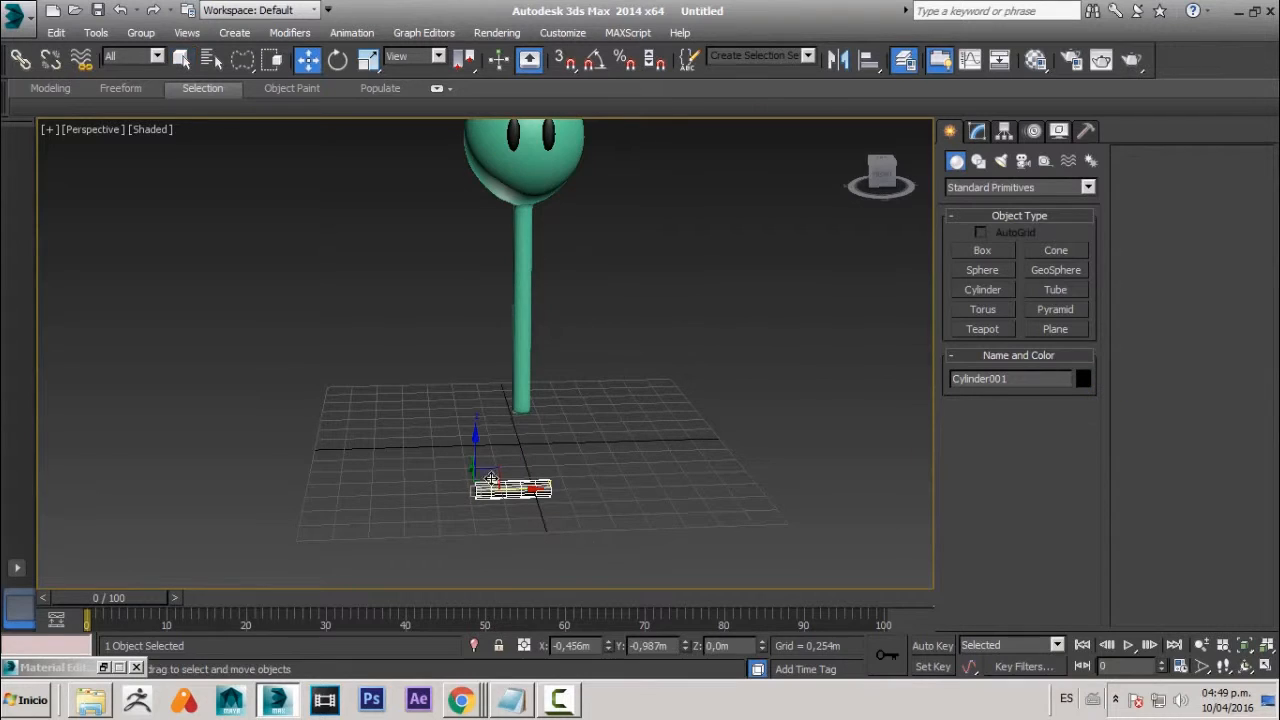
drag(478, 435, 478, 197)
key(f)
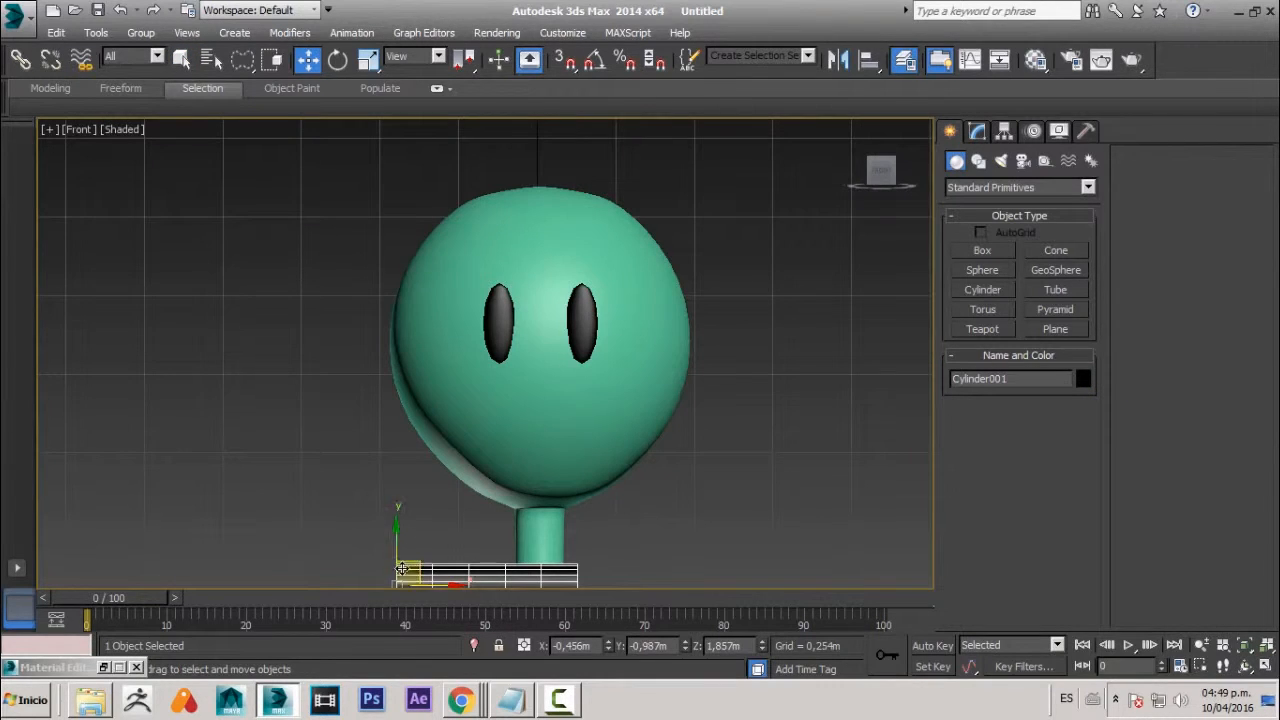
drag(401, 569, 85, 506)
key(r)
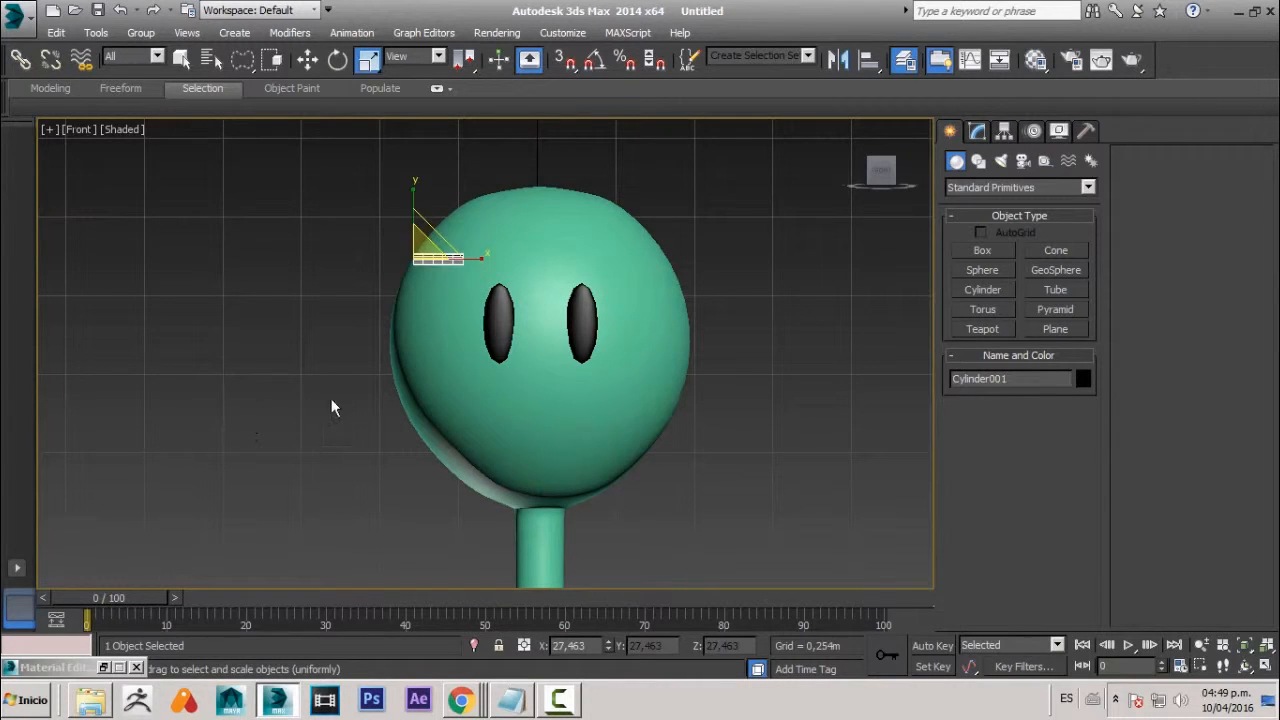
key(w)
drag(469, 259, 529, 270)
- Move the eyebrow cylinder back along Y to about -0.46 m so it rests on the face
key(p)
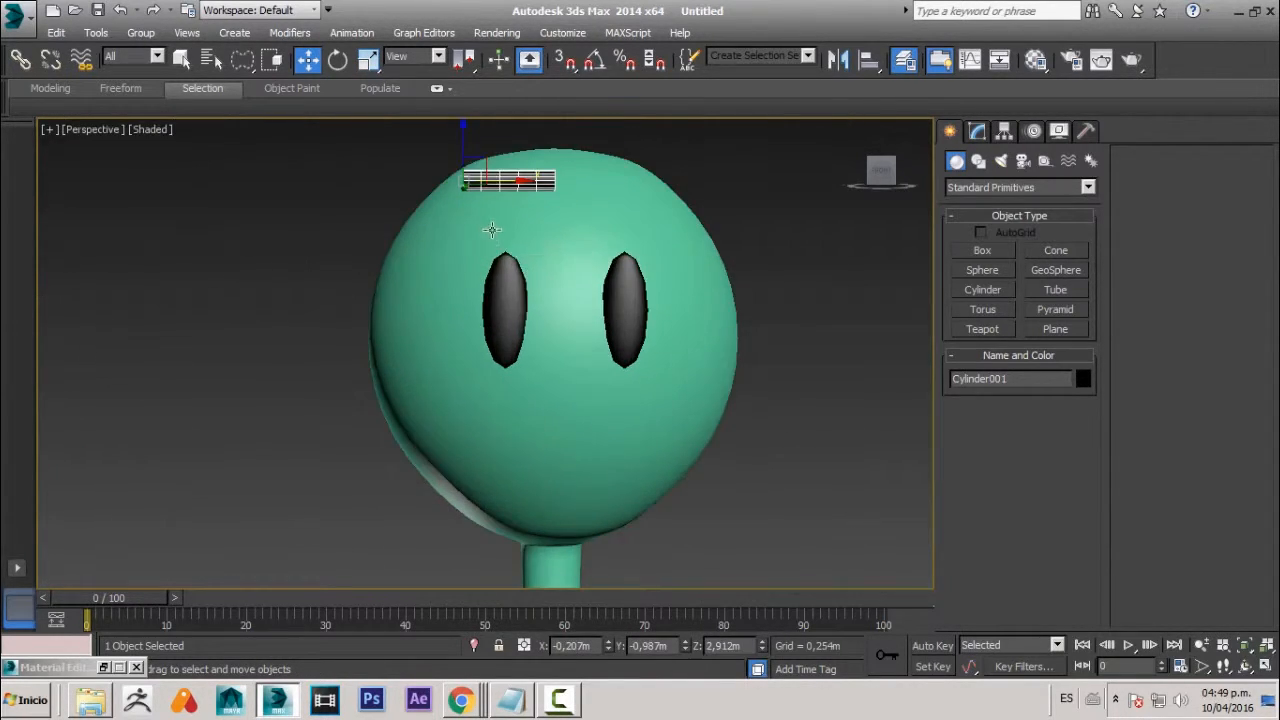
alt+middle_drag(529, 270, 440, 200)
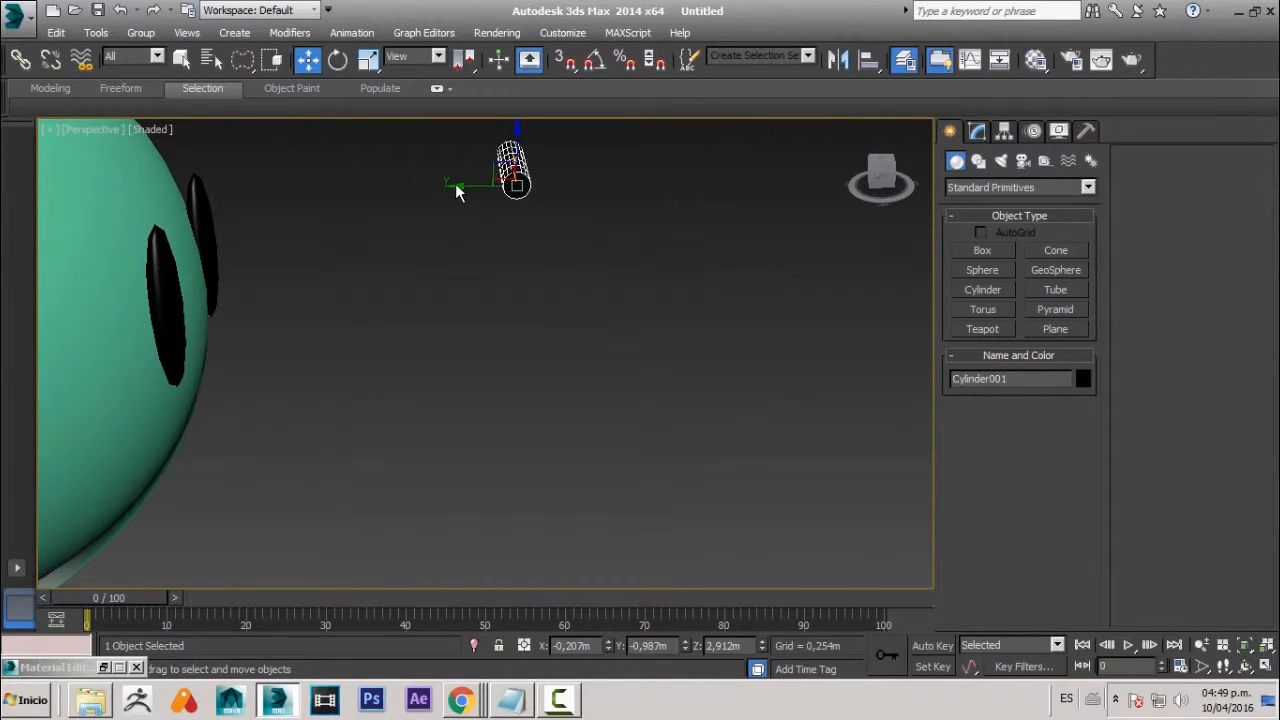
click(456, 188)
click(515, 170)
drag(459, 187, 80, 245)
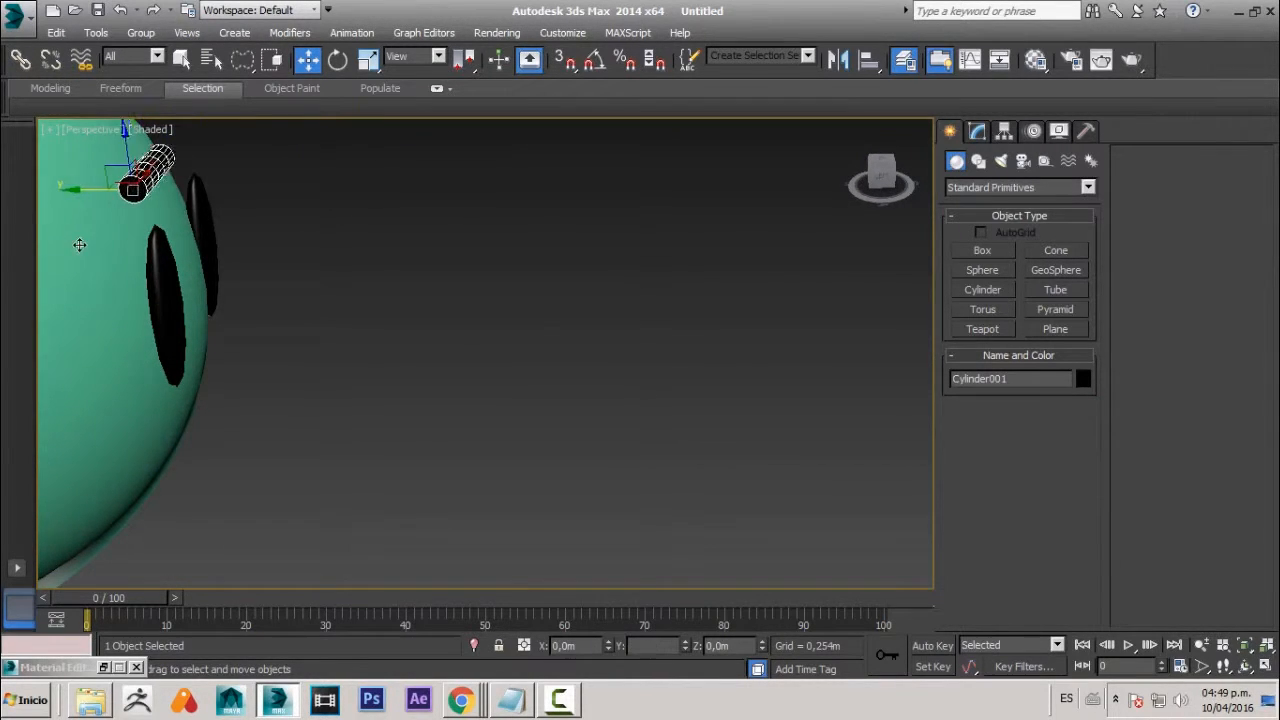
alt+middle_drag(79, 245, 309, 266)
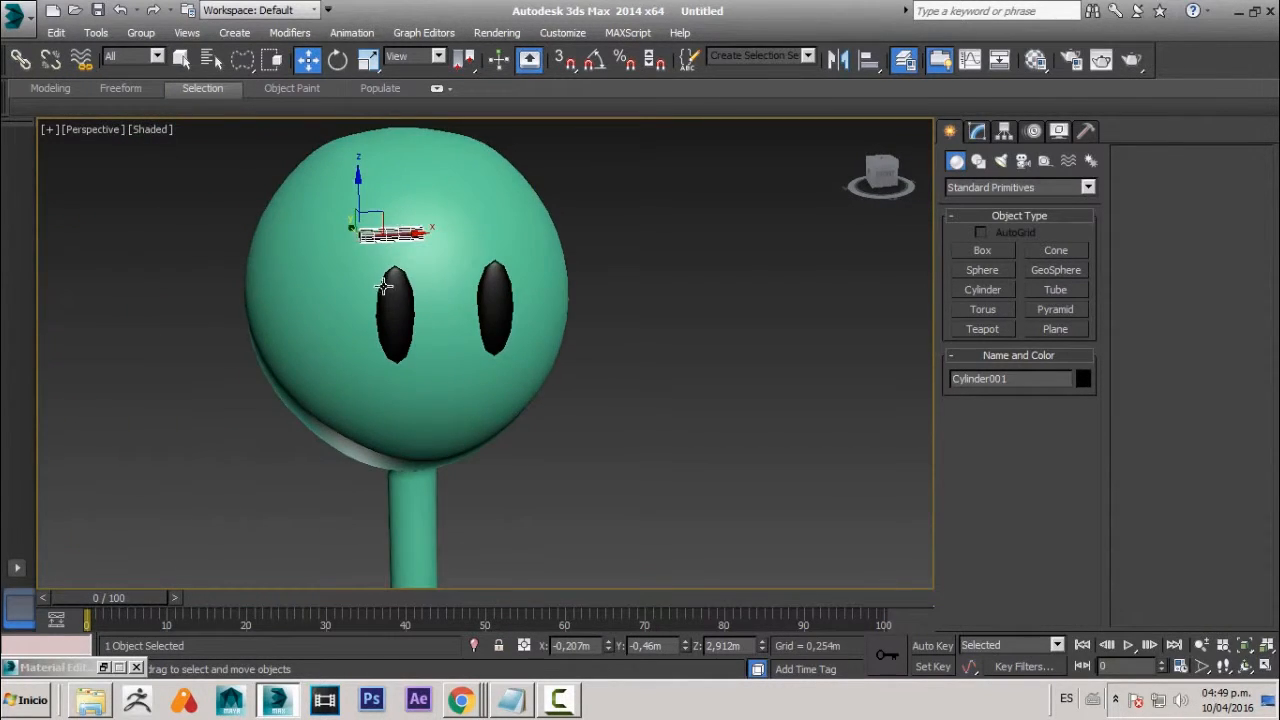
alt+middle_drag(383, 287, 343, 280)
- In the front view, clone the eyebrow as a copy above the other eye at about X 0.066 m
key(f)
scroll(423, 257, up, 4)
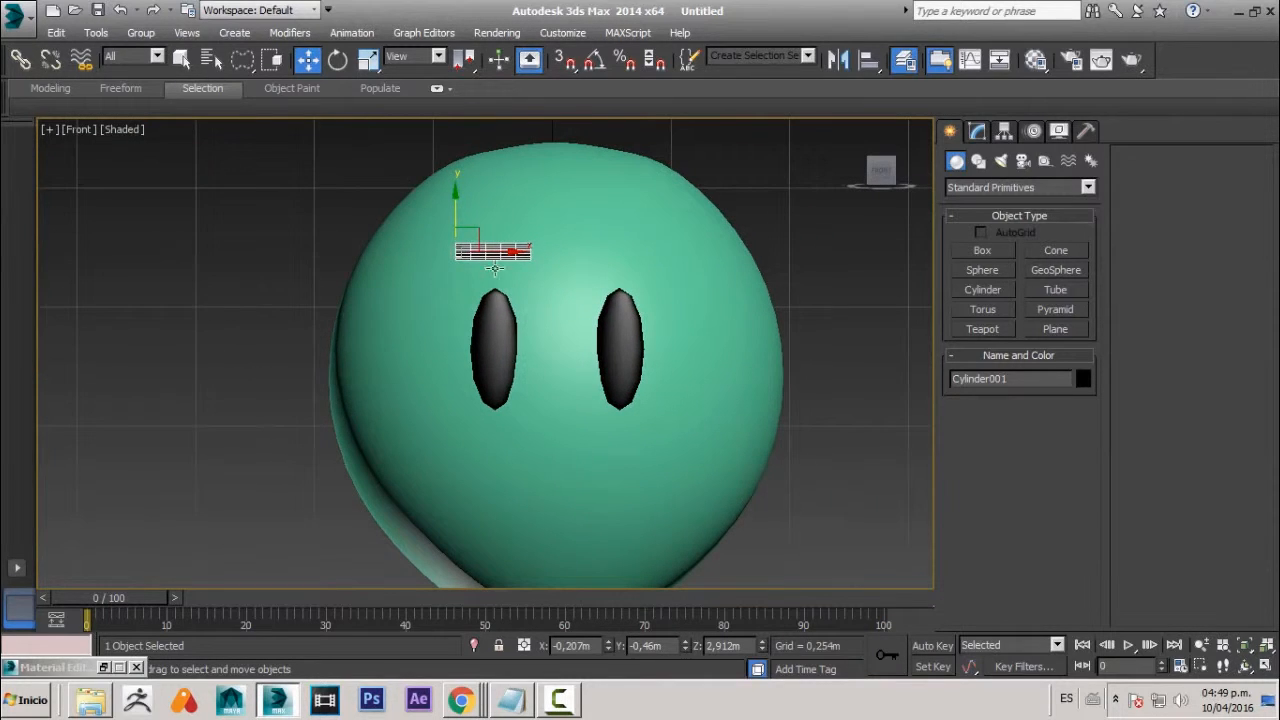
shift+drag(494, 265, 648, 267)
click(640, 426)
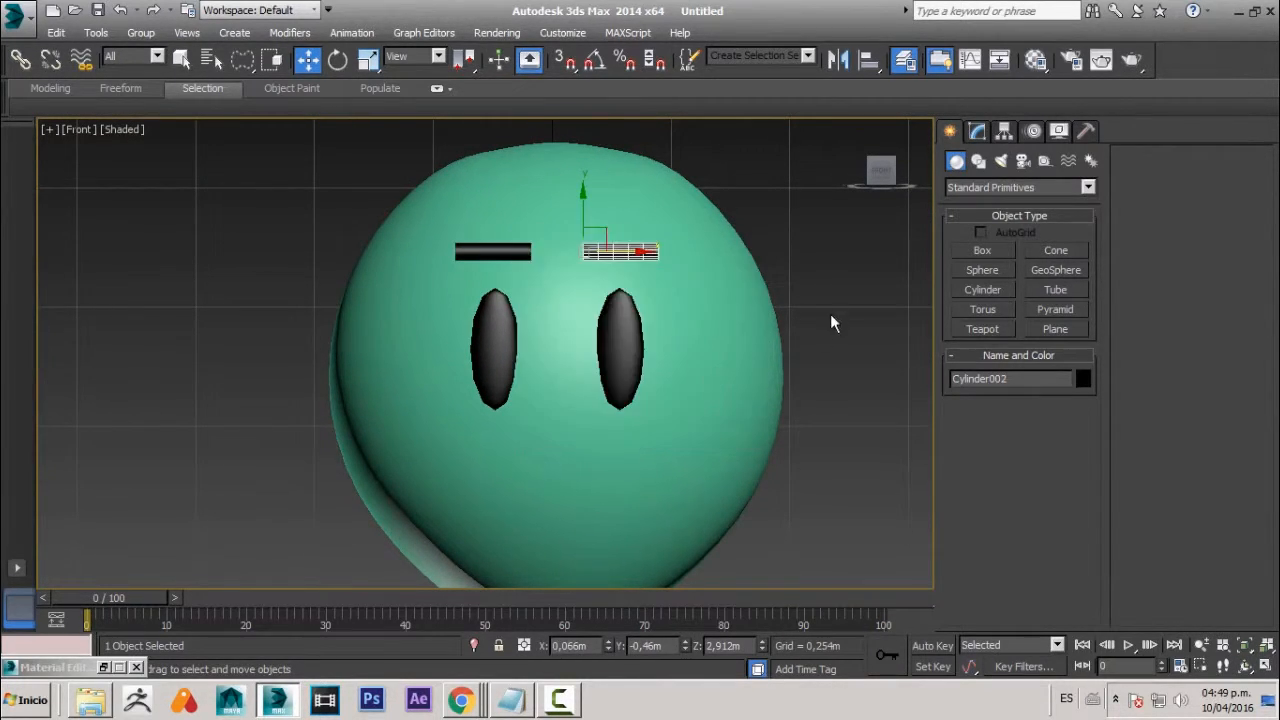
- Examine the head, eyes and eyebrows from several angles in perspective
click(800, 310)
scroll(757, 380, down, 4)
alt+middle_drag(757, 380, 864, 402)
click(865, 402)
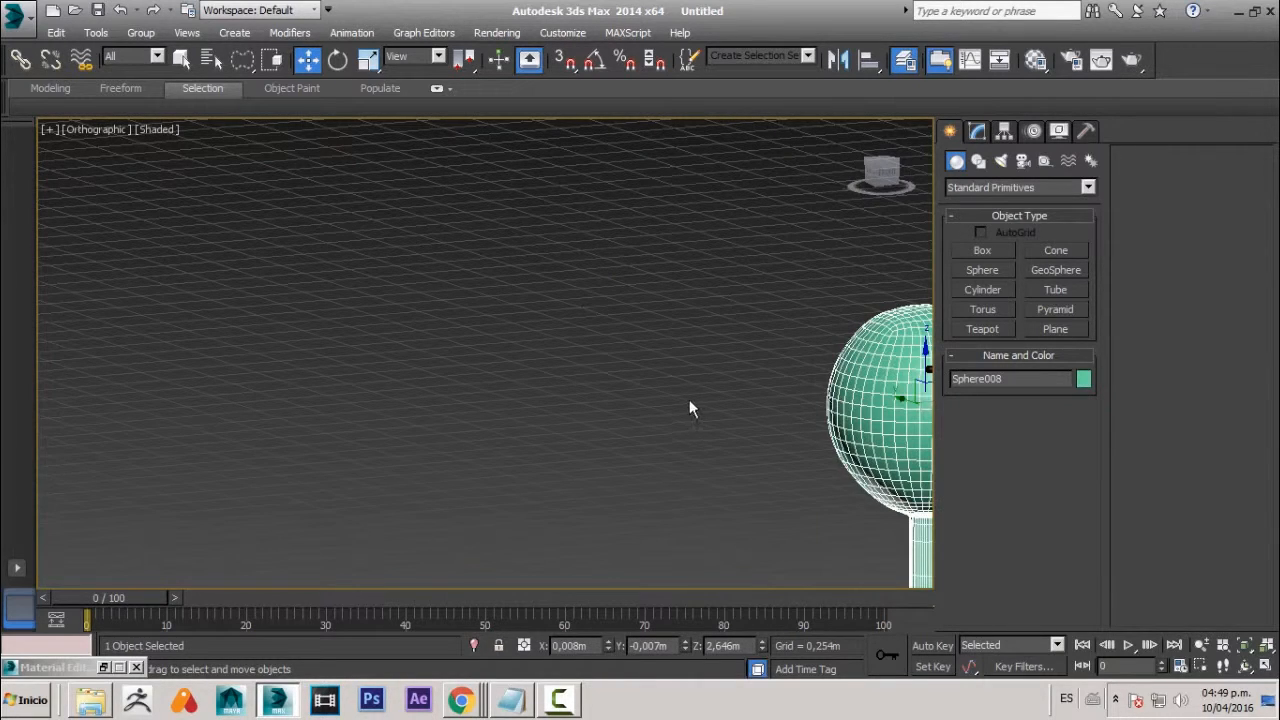
key(p)
middle_drag(512, 374, 10, 266)
alt+middle_drag(350, 382, 561, 415)
click(280, 398)
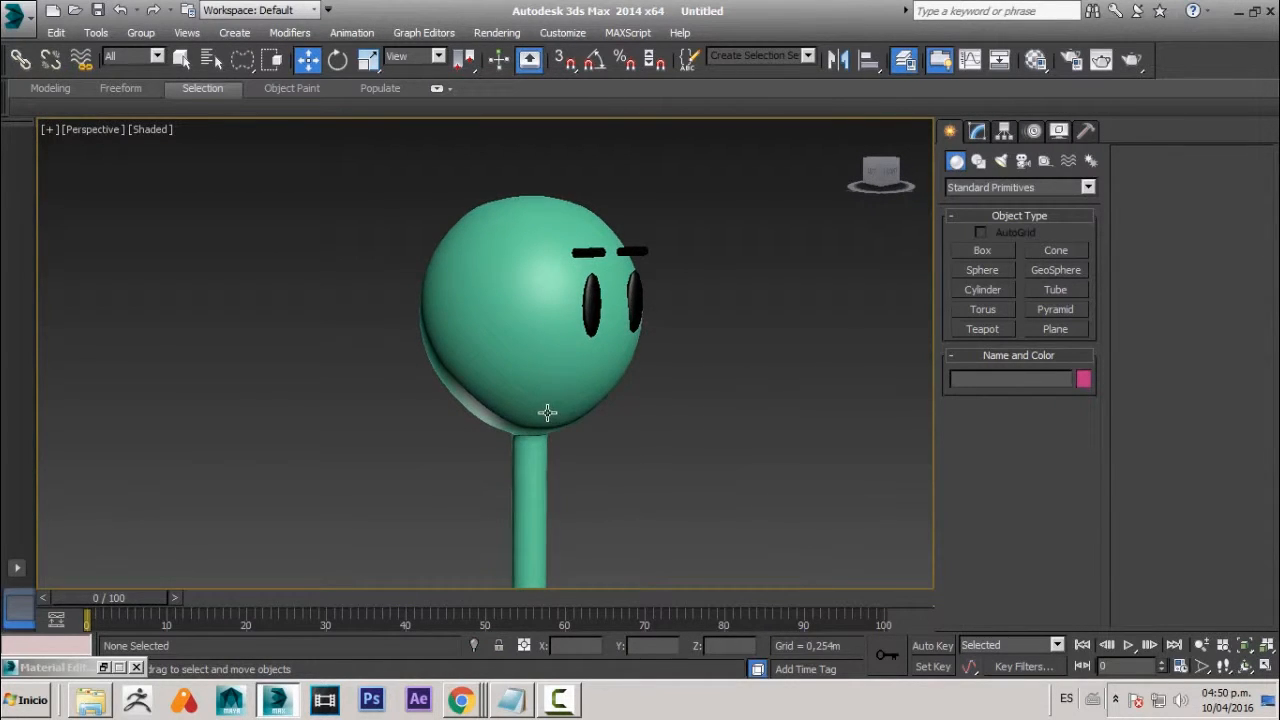
click(603, 386)
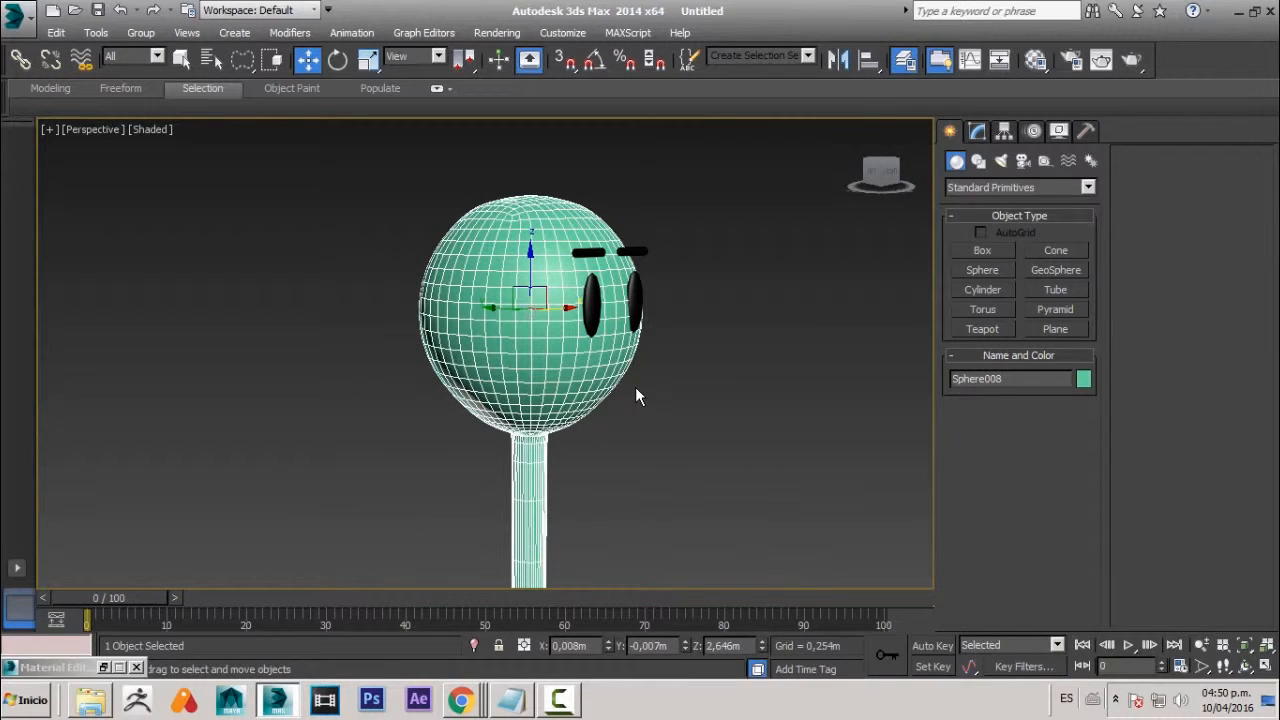
alt+middle_drag(636, 390, 557, 430)
click(598, 434)
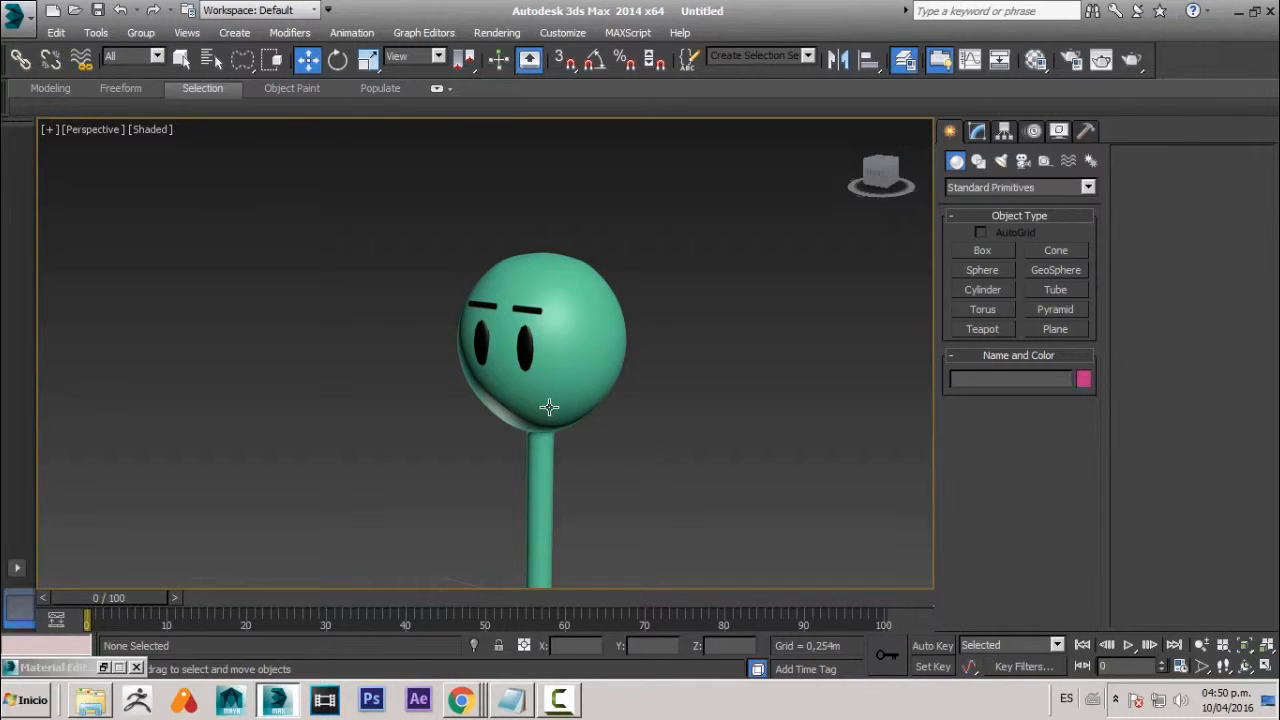
alt+middle_drag(560, 383, 646, 320)
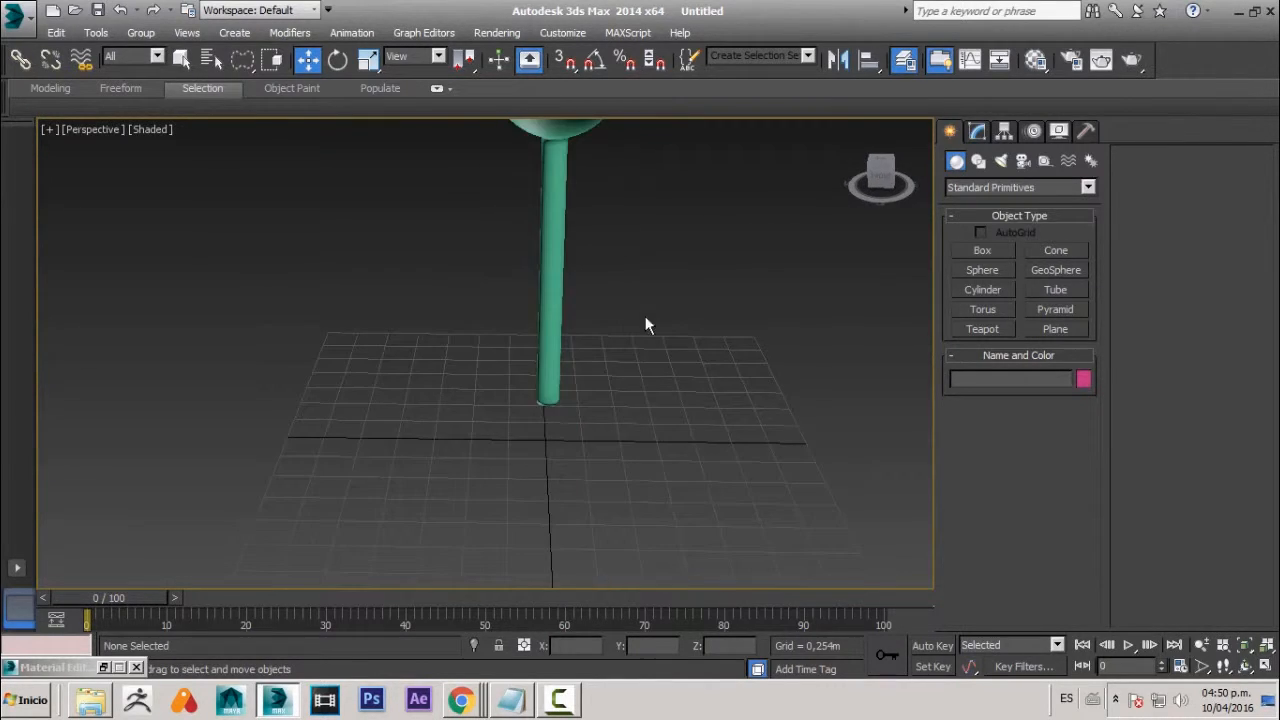
- Create a box about 0.29 m long, 0.705 m wide and 0.172 m high below the stick, and scale its height to about 141%
click(1005, 247)
drag(512, 466, 624, 489)
key(f)
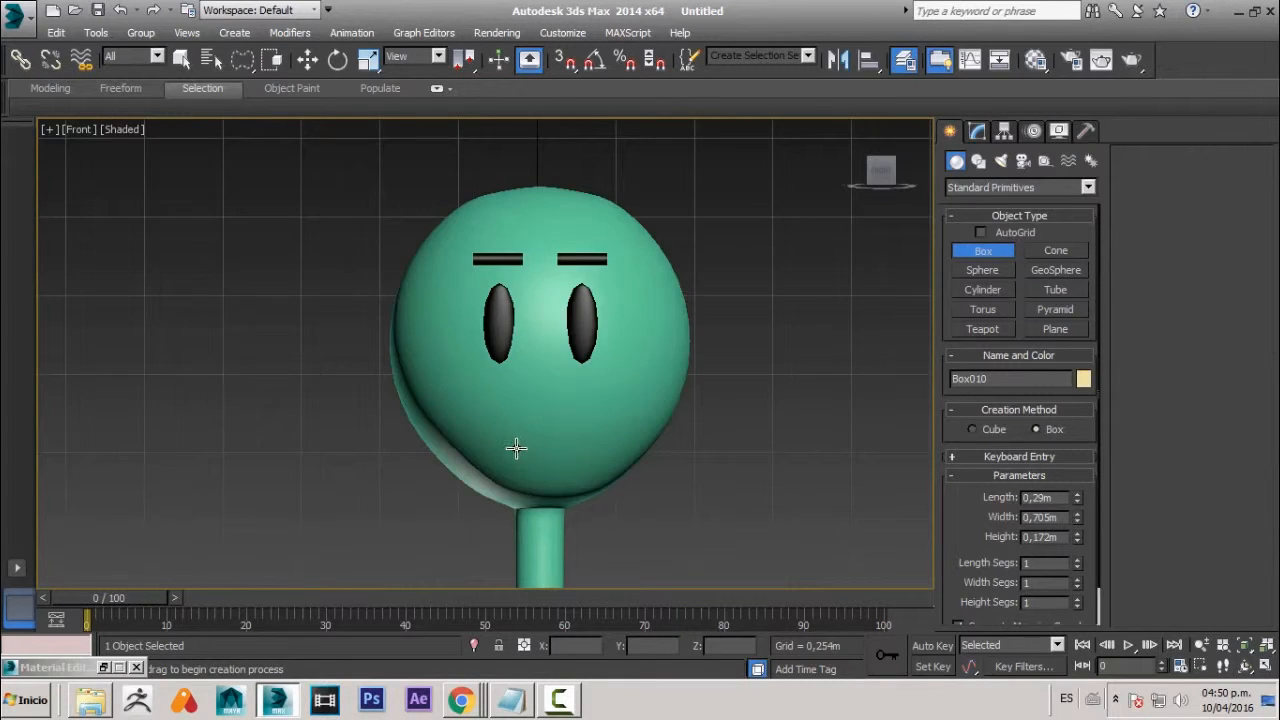
scroll(517, 448, down, 2)
middle_drag(526, 477, 477, 120)
scroll(520, 403, up, 5)
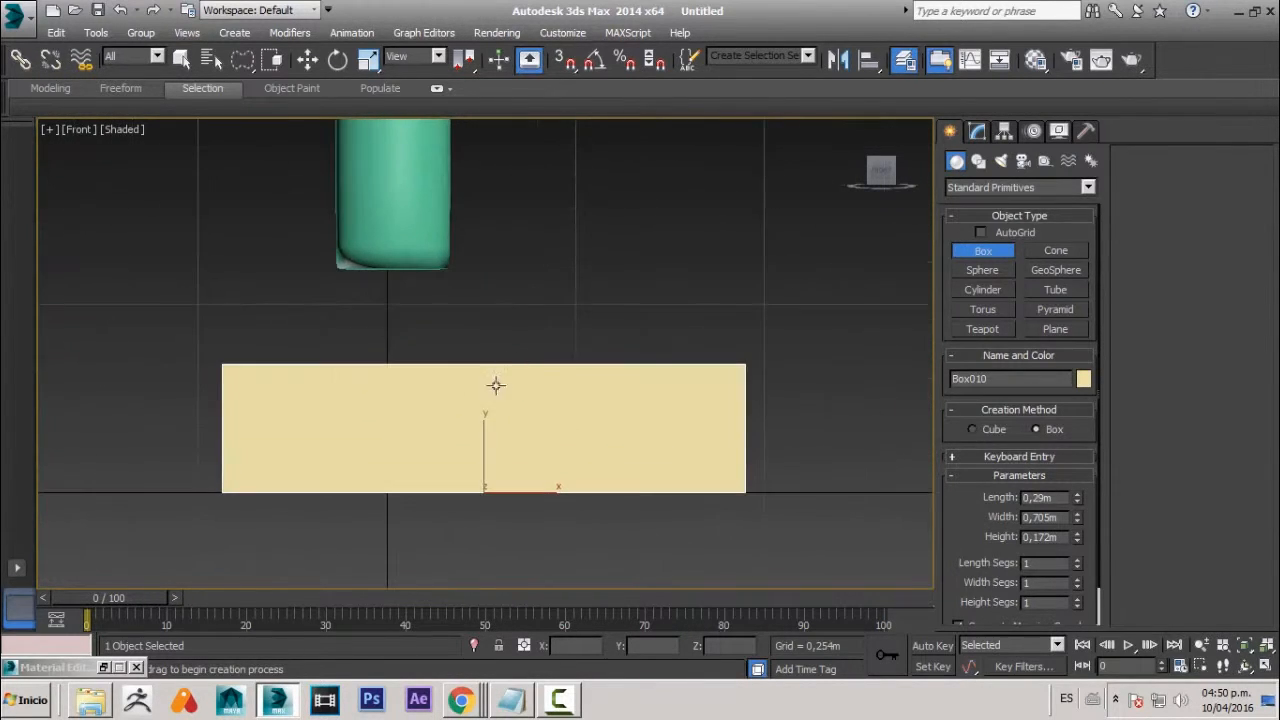
right_click(486, 449)
drag(486, 449, 481, 412)
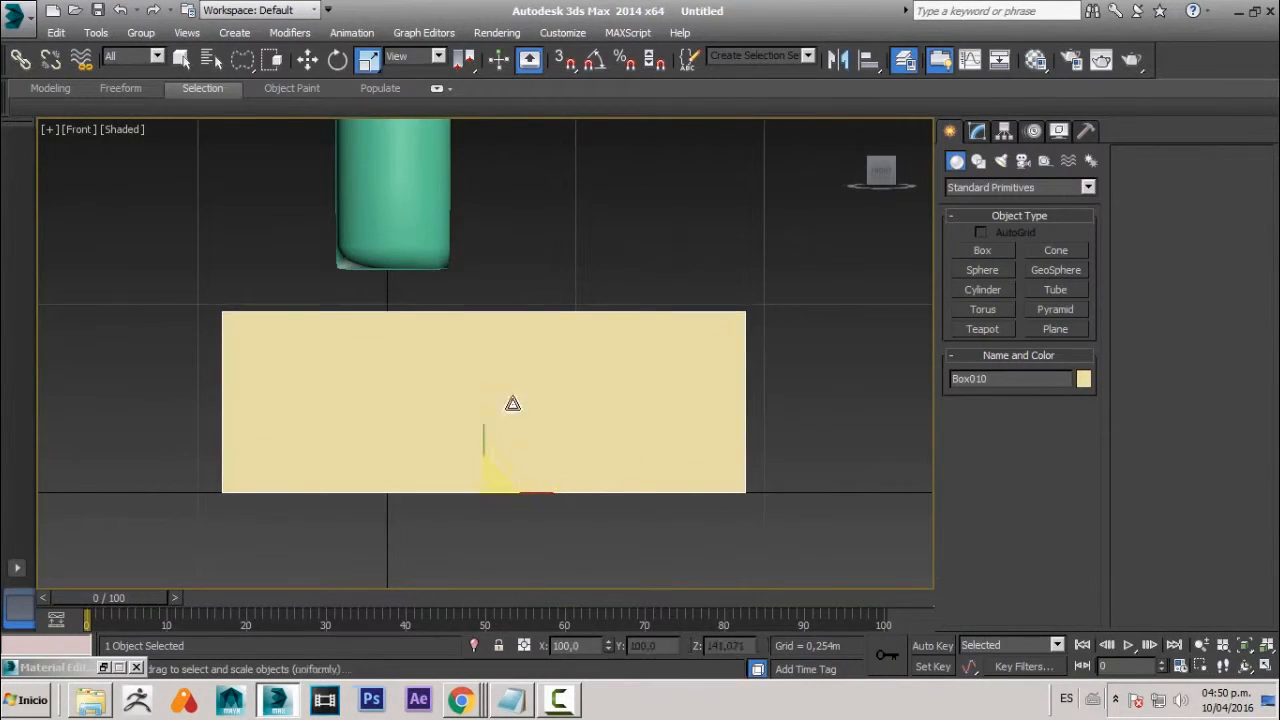
- Center the box under the stick by setting its position to X 0 and Y 0
key(w)
drag(535, 486, 891, 486)
key(ctrl+z)
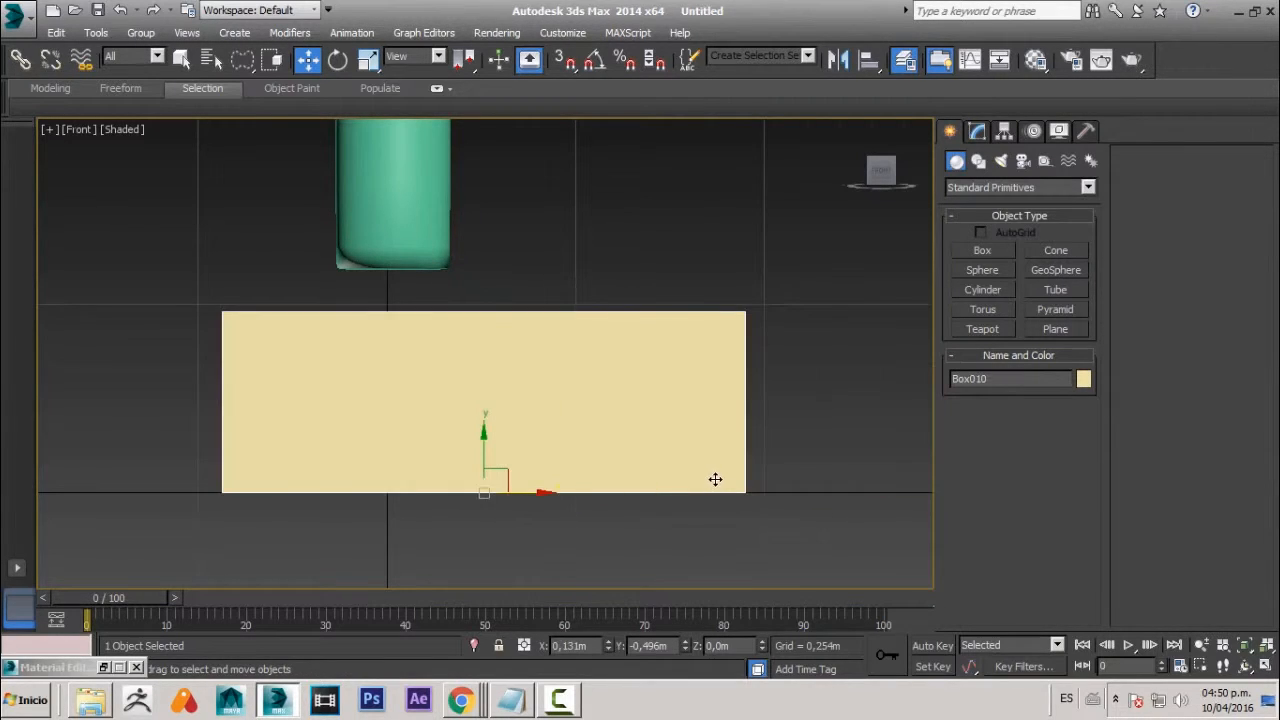
double_click(587, 645)
text(0)
key(Tab)
text(0)
key(Tab)
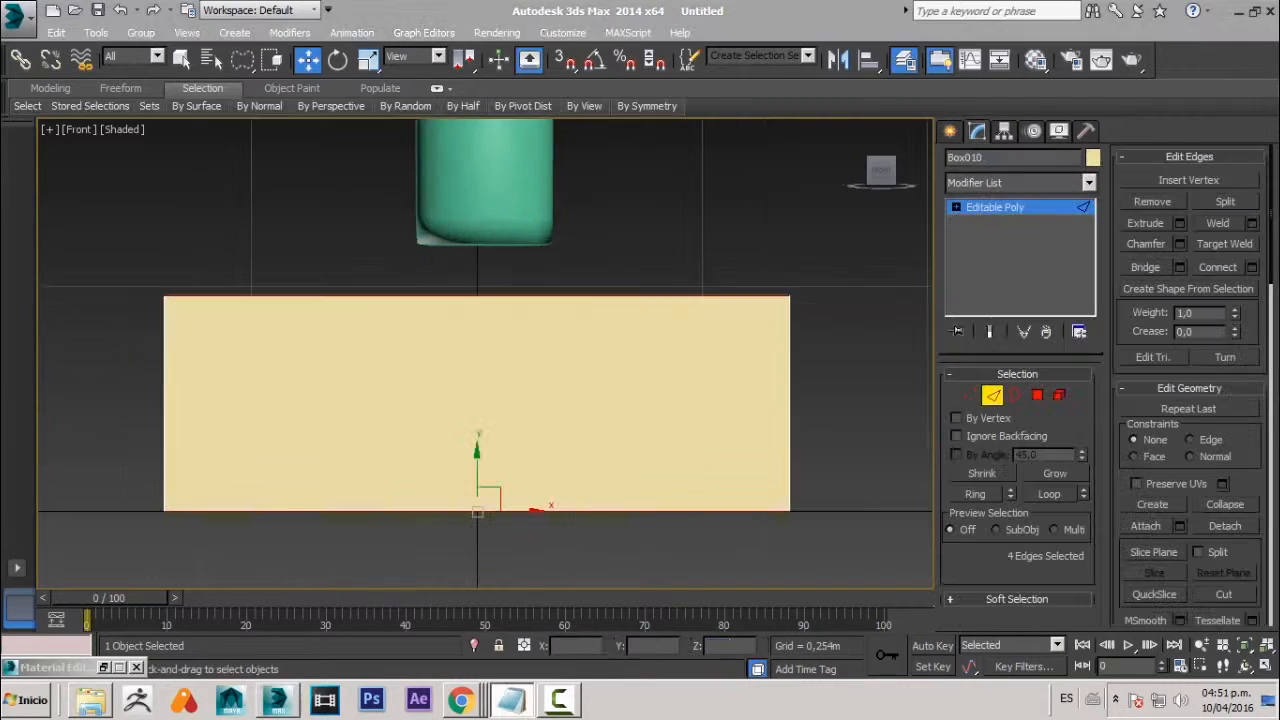
- Select the box's four edges running along its width and connect them with 5 segments
click(214, 432)
click(233, 296)
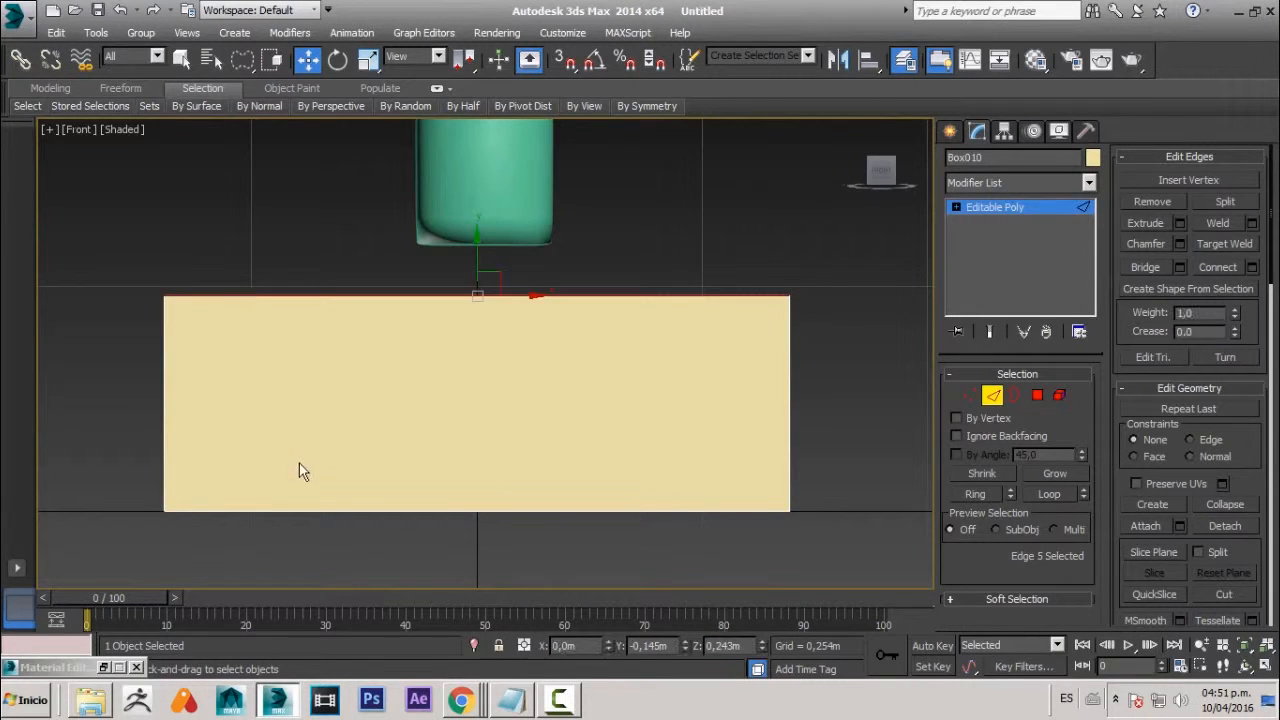
double_click(329, 511)
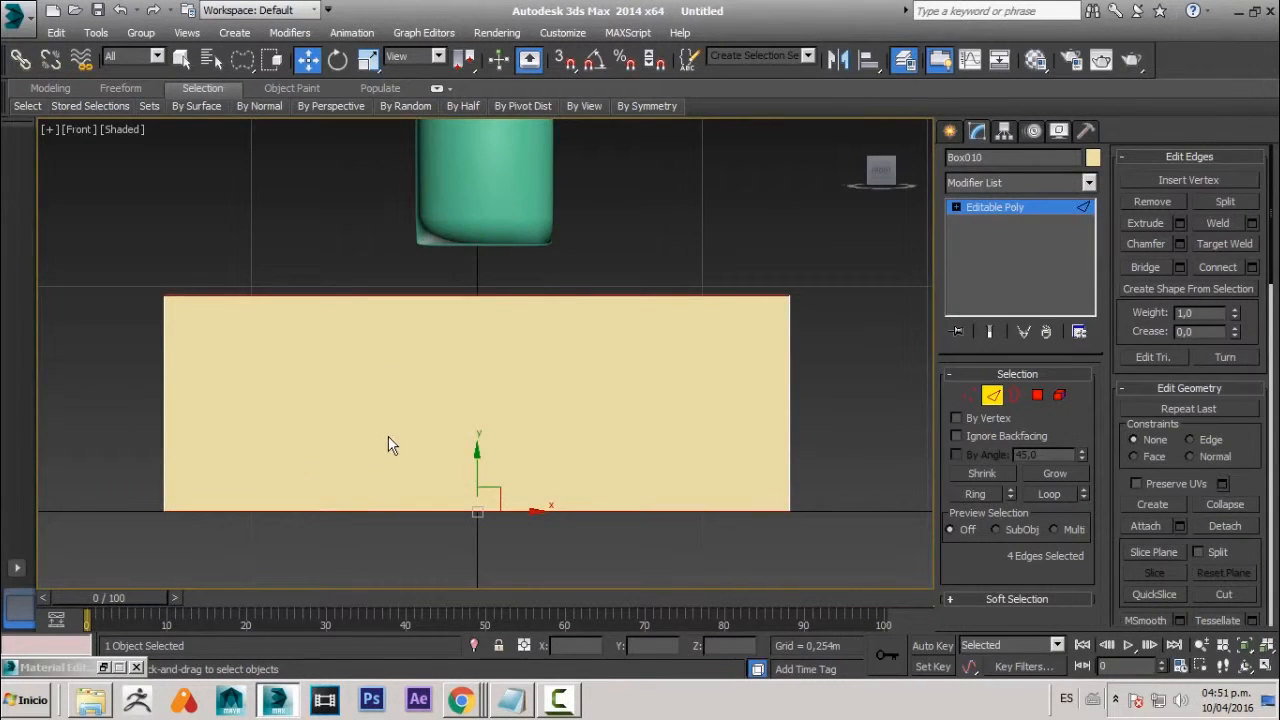
key(alt)
key(p)
alt+middle_drag(525, 323, 543, 350)
key(f)
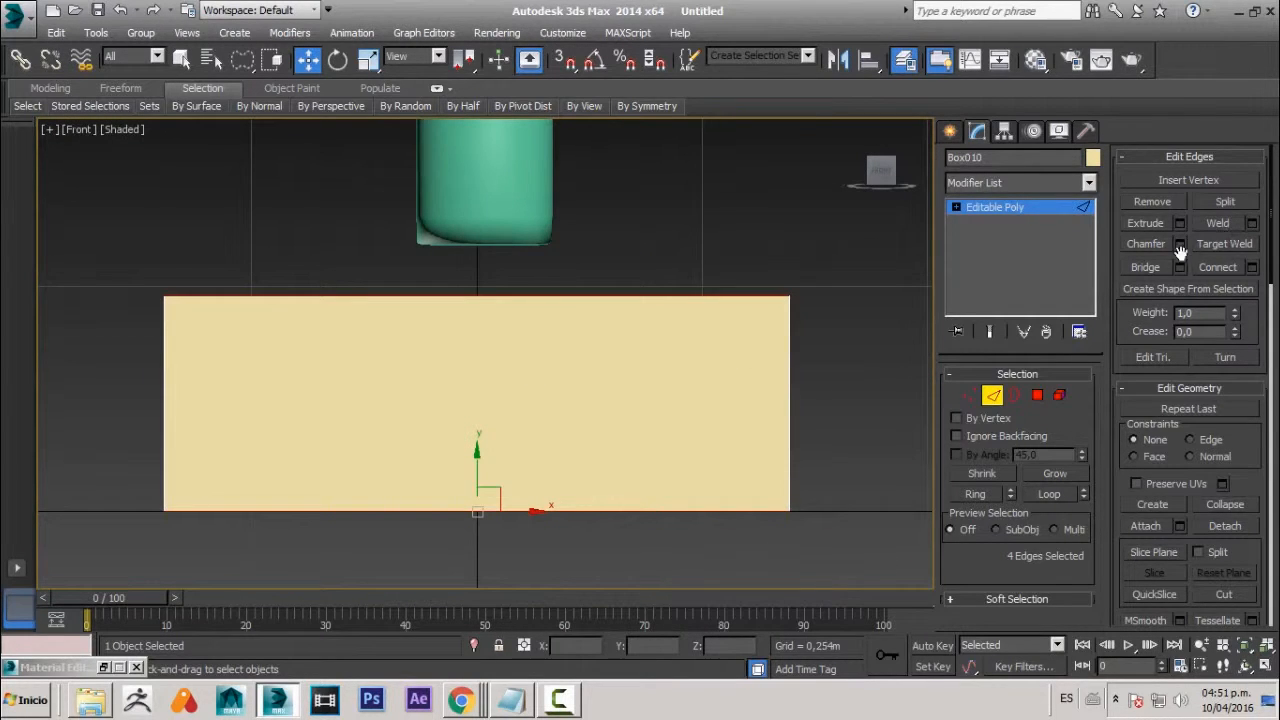
click(1252, 267)
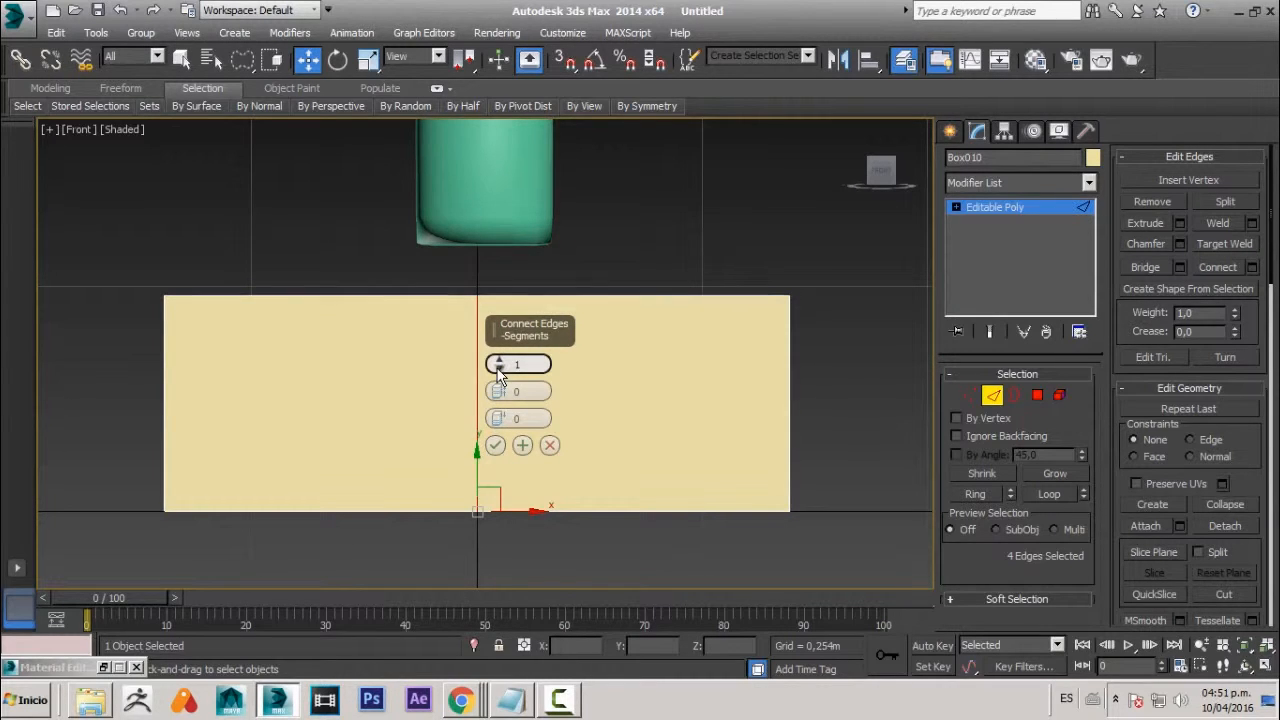
drag(498, 370, 497, 349)
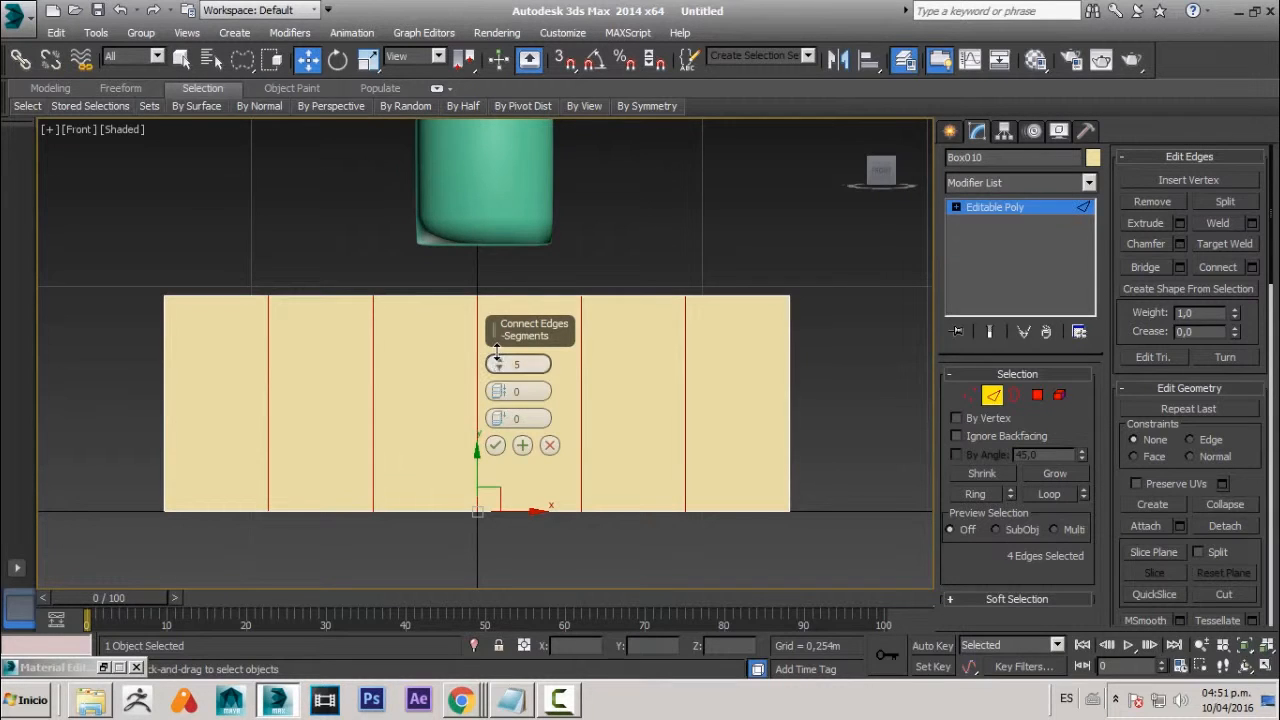
click(495, 446)
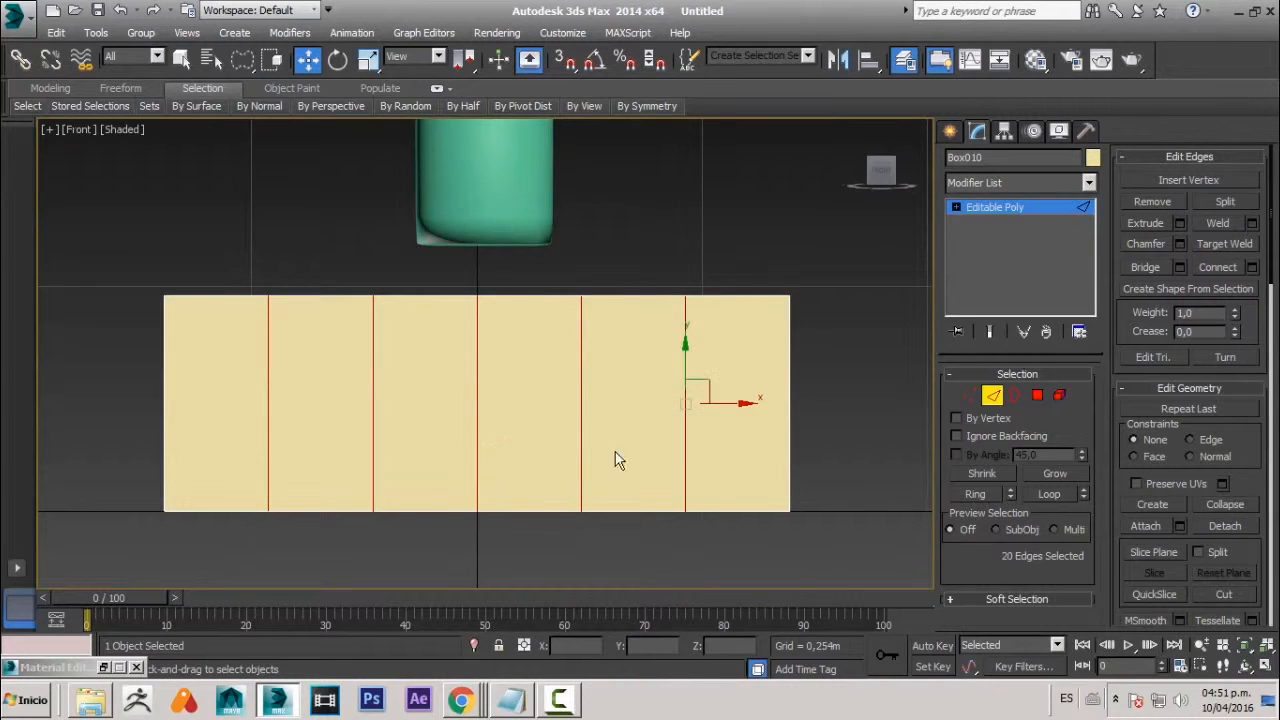
- Select the ring of vertical edges around the box and connect them with 1 segment at mid-height
click(838, 470)
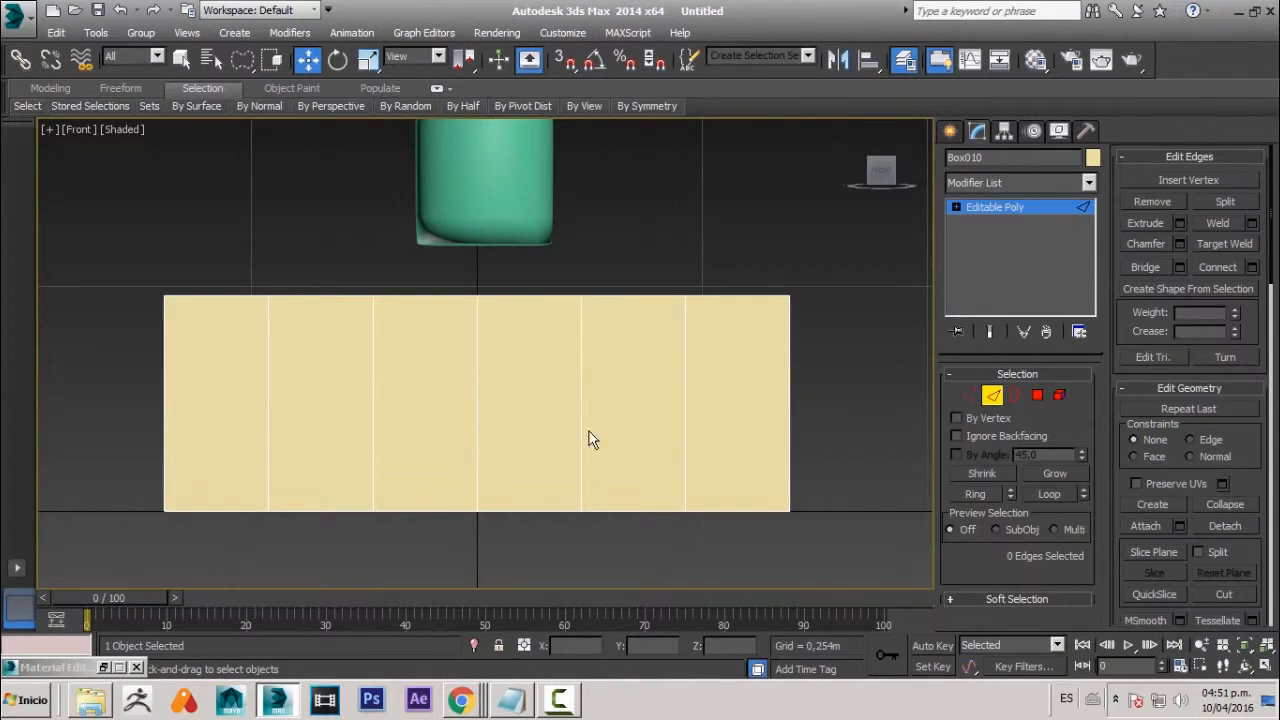
click(583, 431)
shift+click(685, 436)
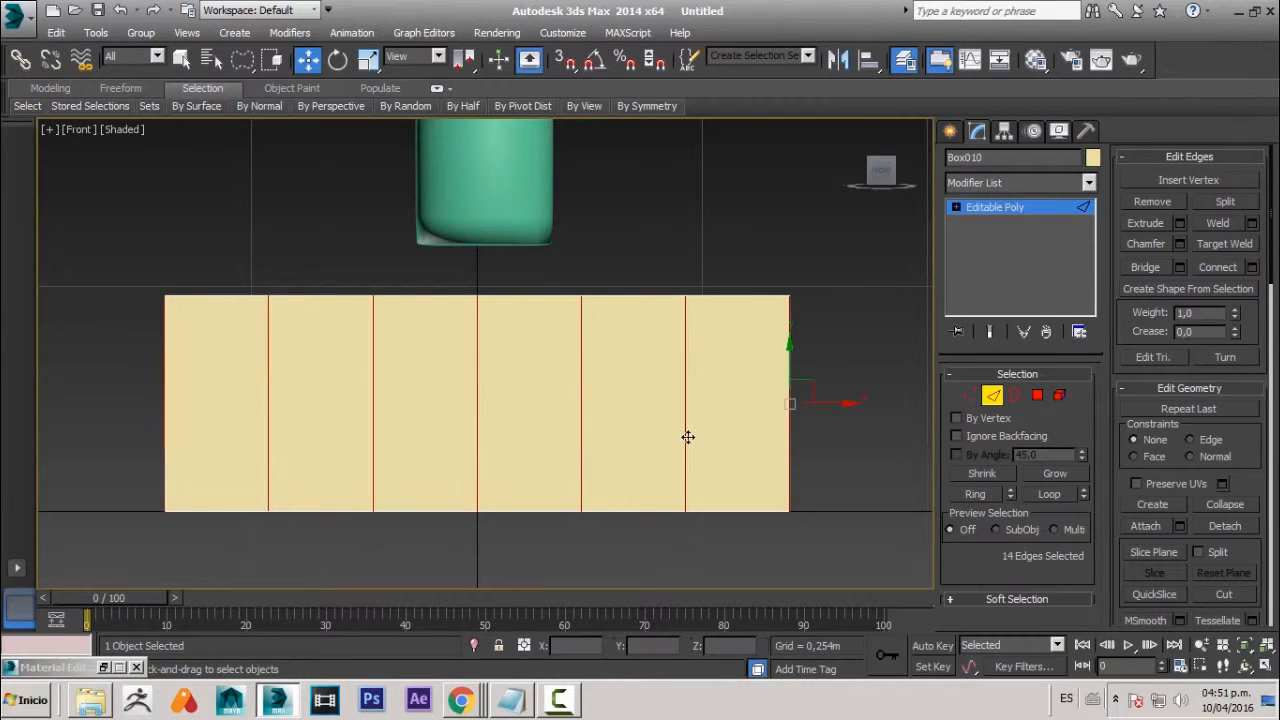
click(1251, 267)
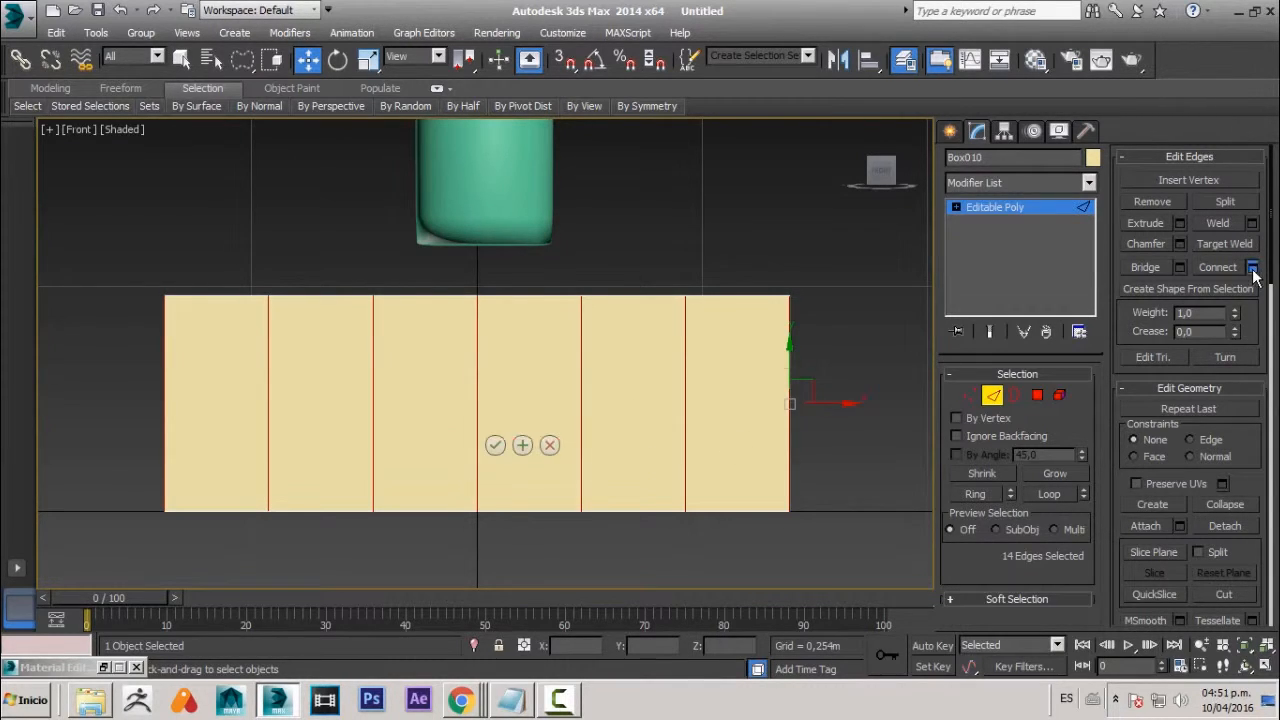
drag(499, 364, 499, 372)
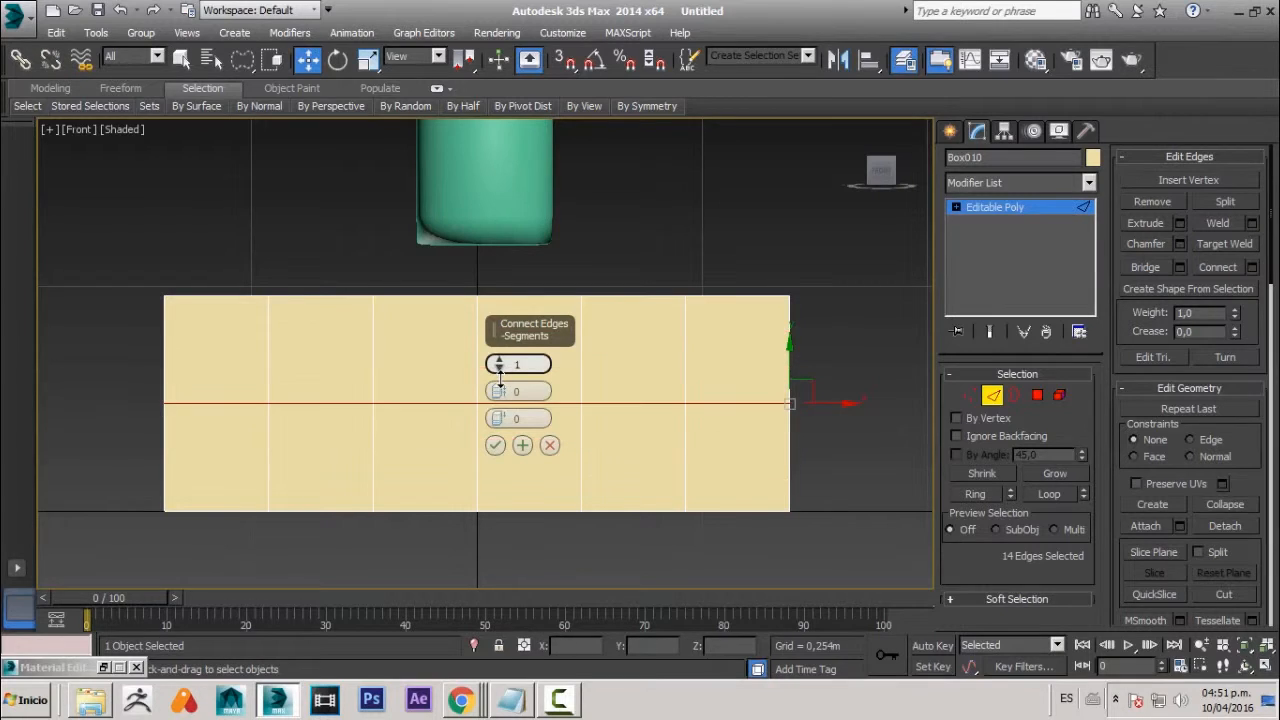
click(494, 446)
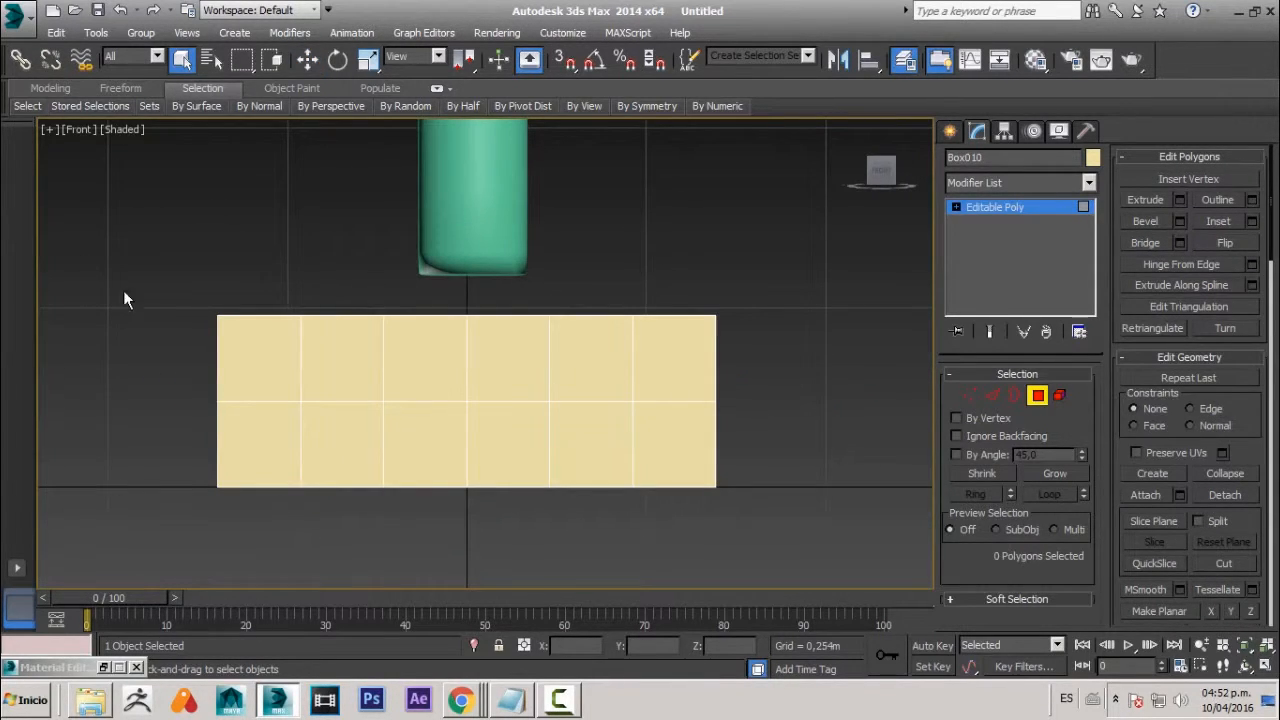
- Delete the polygons of the box's left half and add a Symmetry modifier, keeping its end result displayed while editing the poly
drag(83, 249, 404, 585)
key(Delete)
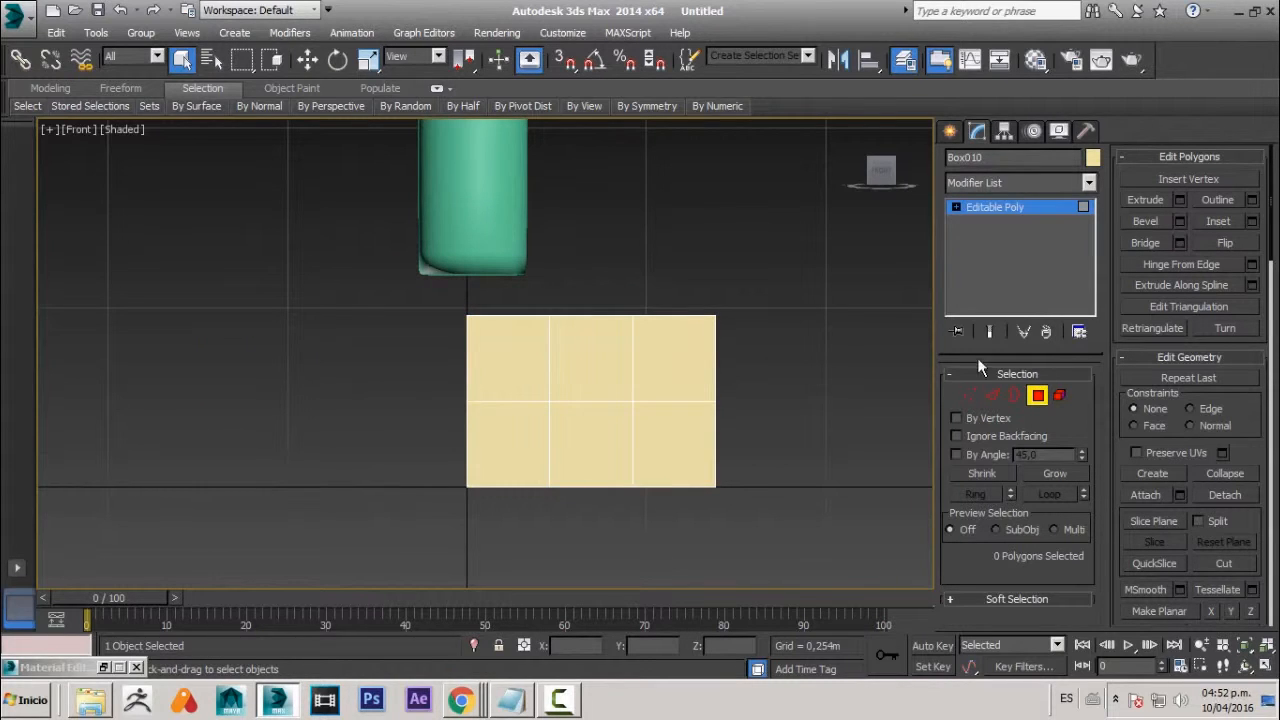
click(1015, 182)
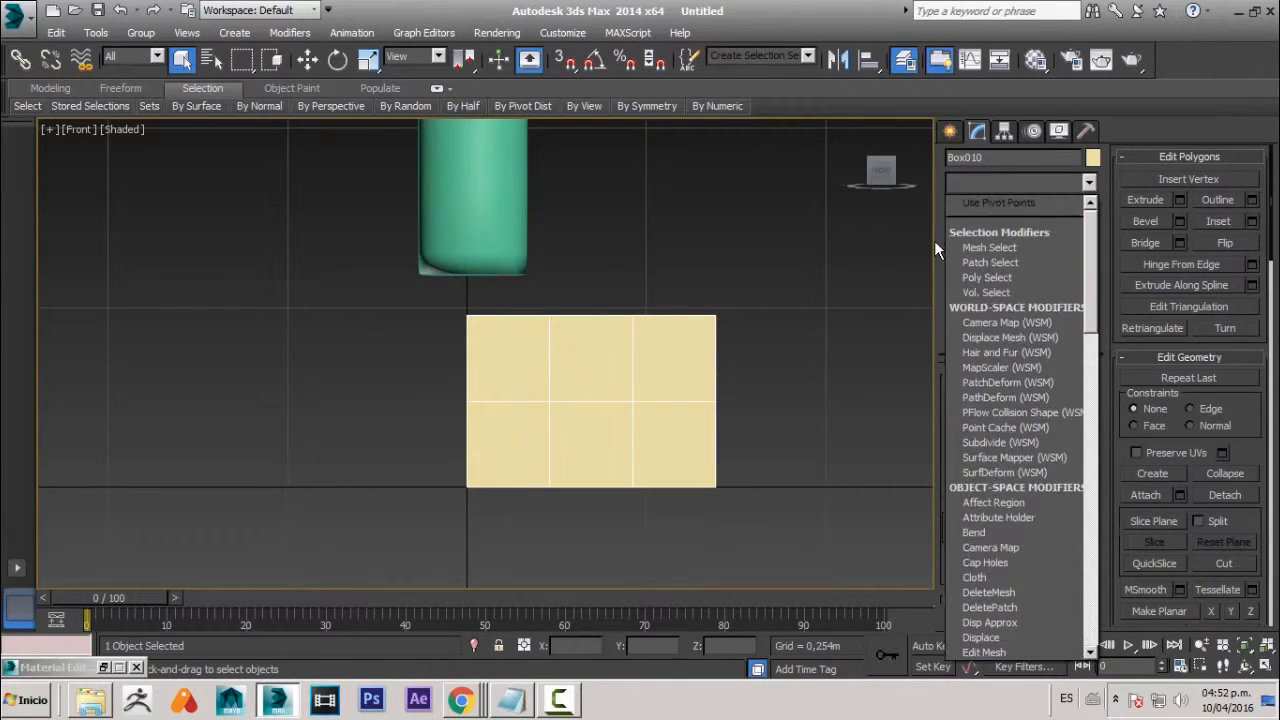
text(sym)
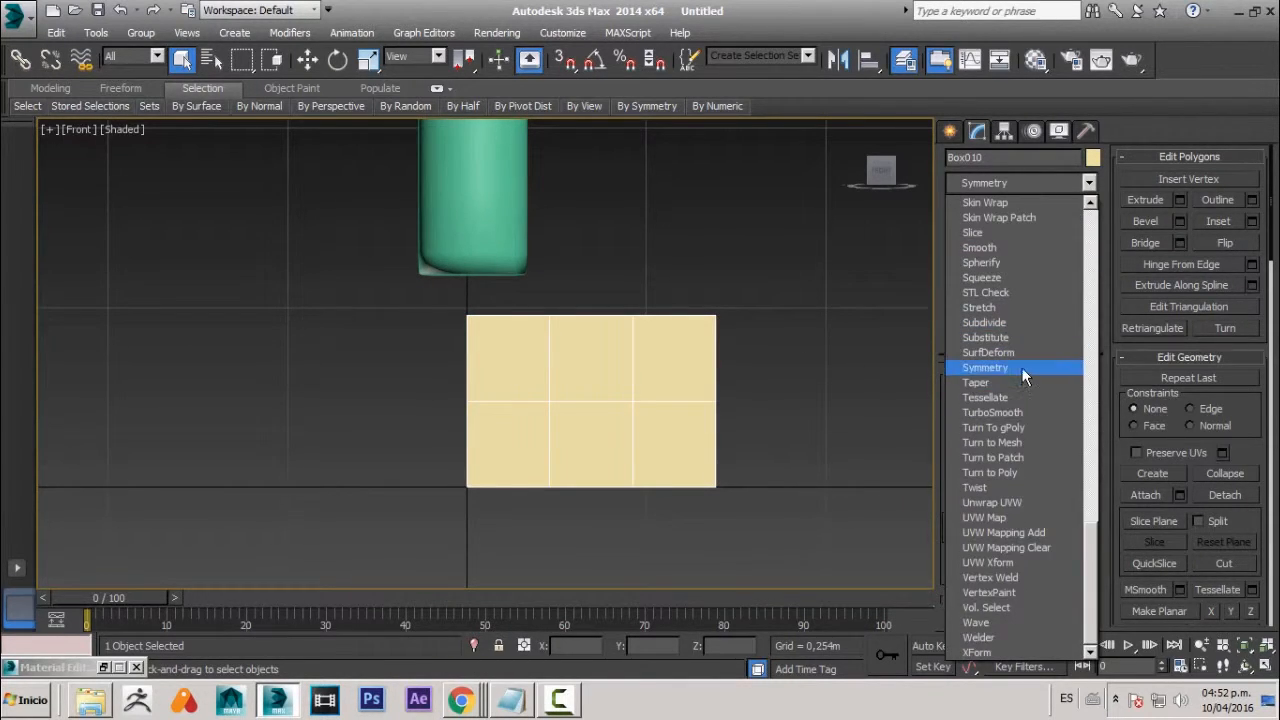
click(1022, 368)
click(1000, 222)
key(4)
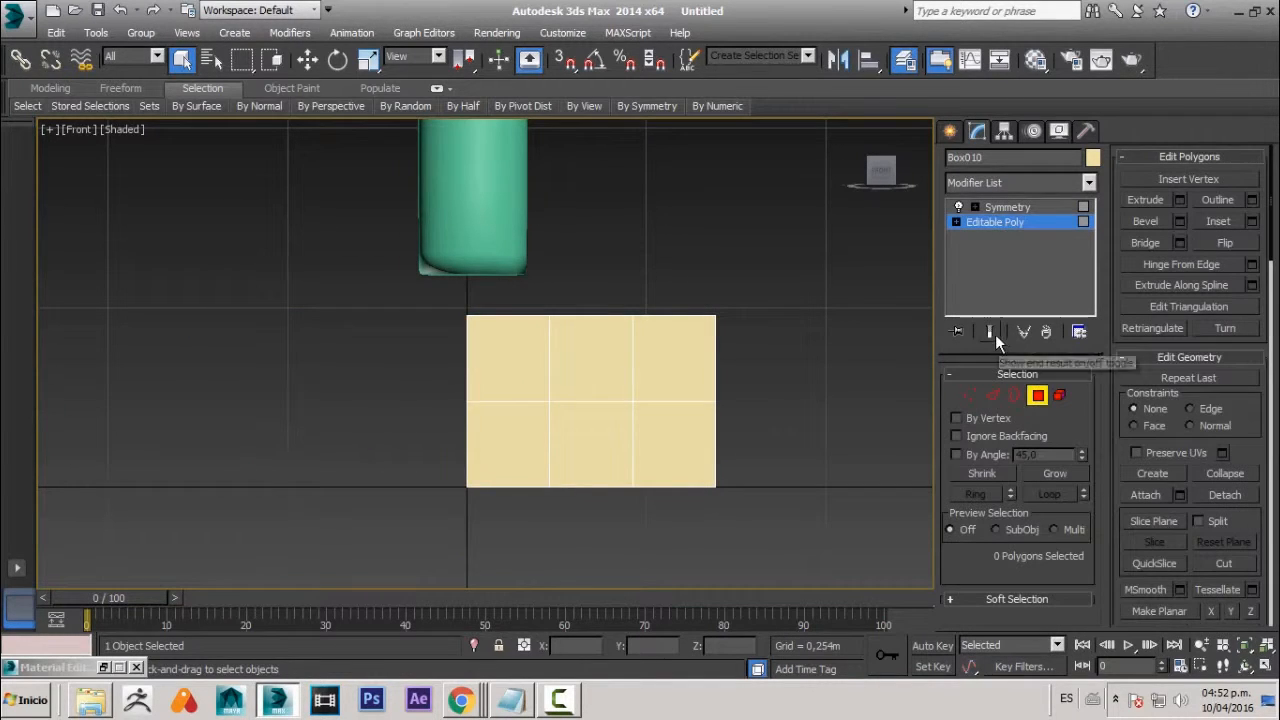
click(990, 331)
- Move the right half's top vertices to form an upper-lip outline with a central dip and a slope toward the outer corner
key(1)
scroll(562, 360, up, 1)
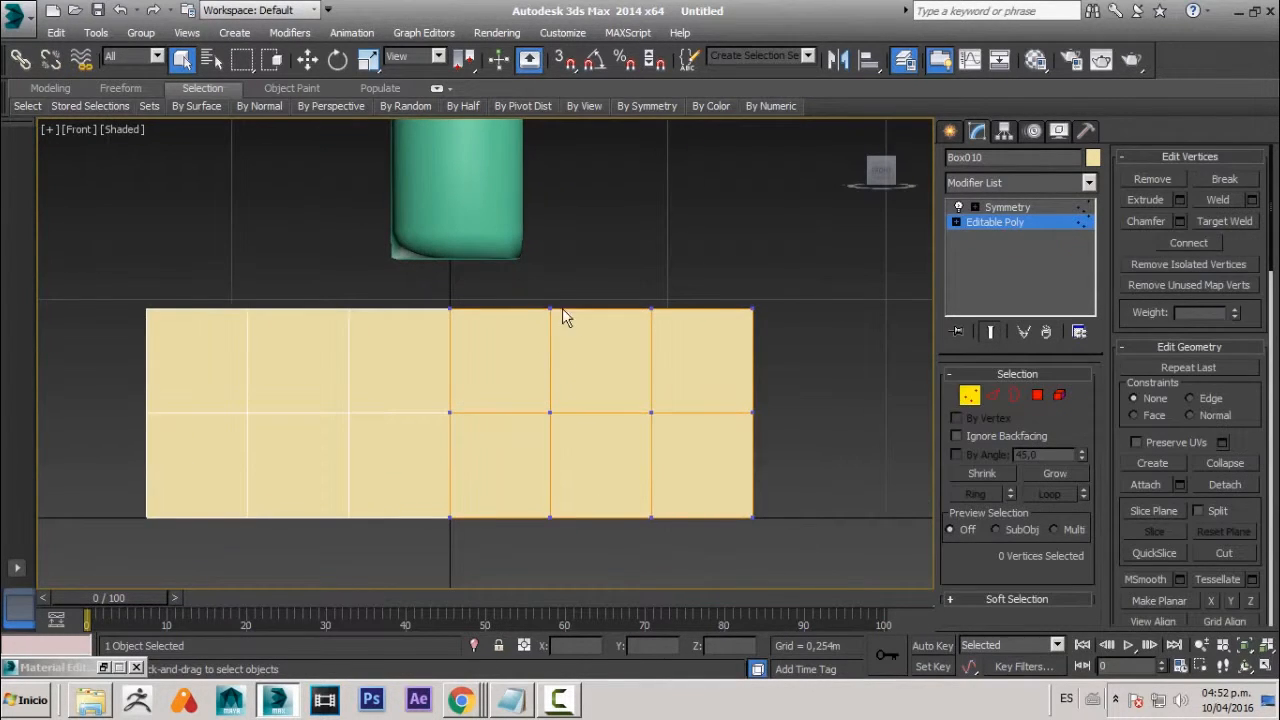
mouse_move(540, 287)
mouse_down()
mouse_move(580, 334)
mouse_move(530, 284)
mouse_move(515, 288)
mouse_up()
key(w)
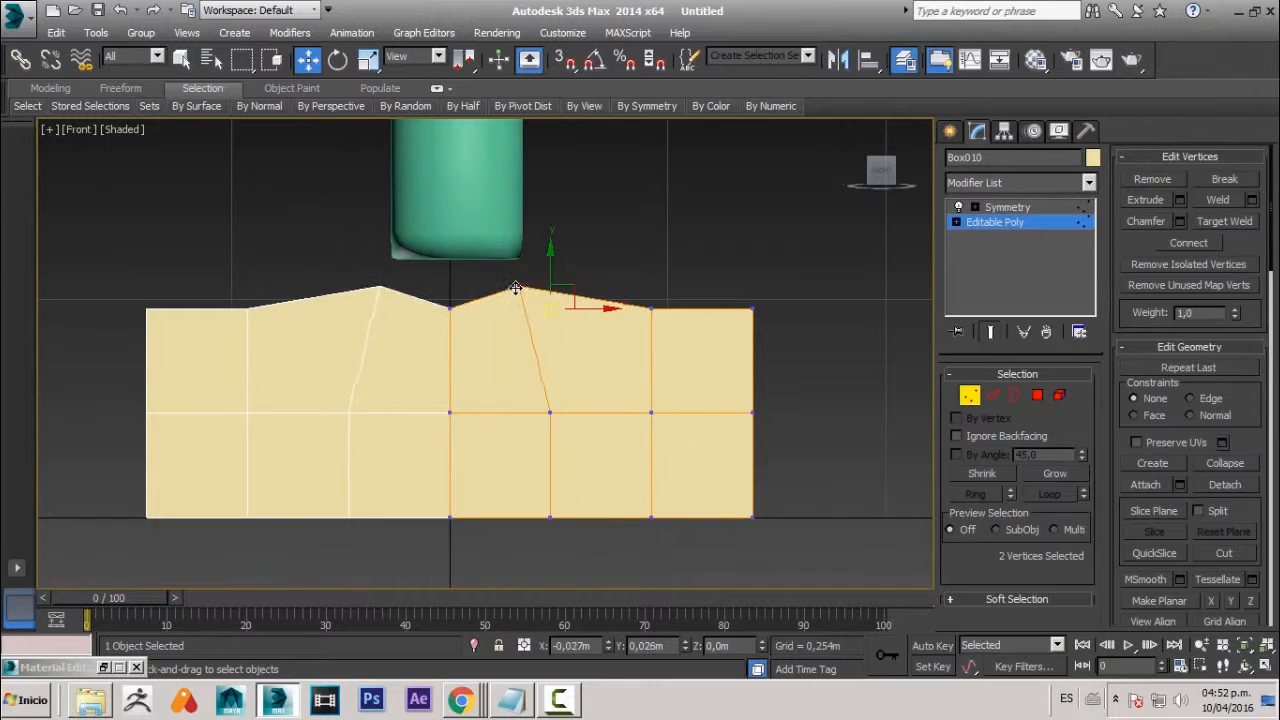
click(652, 310)
drag(663, 320, 592, 313)
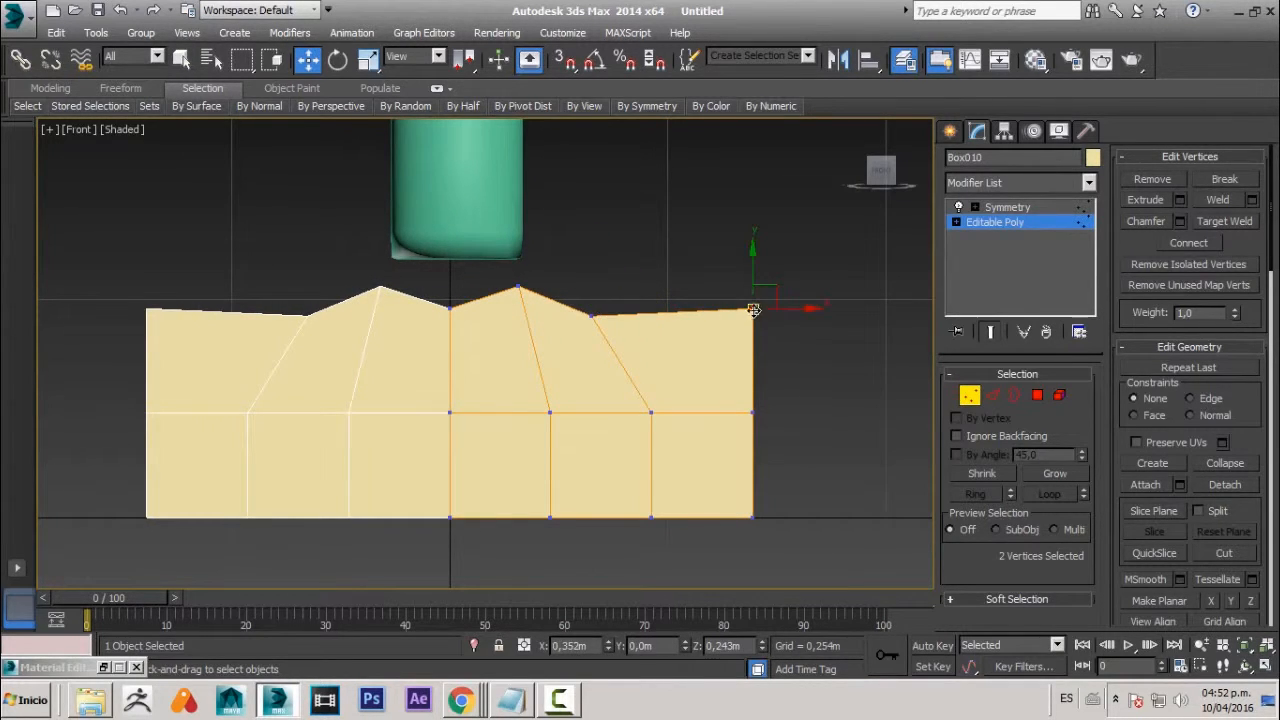
drag(752, 310, 631, 343)
click(138, 511)
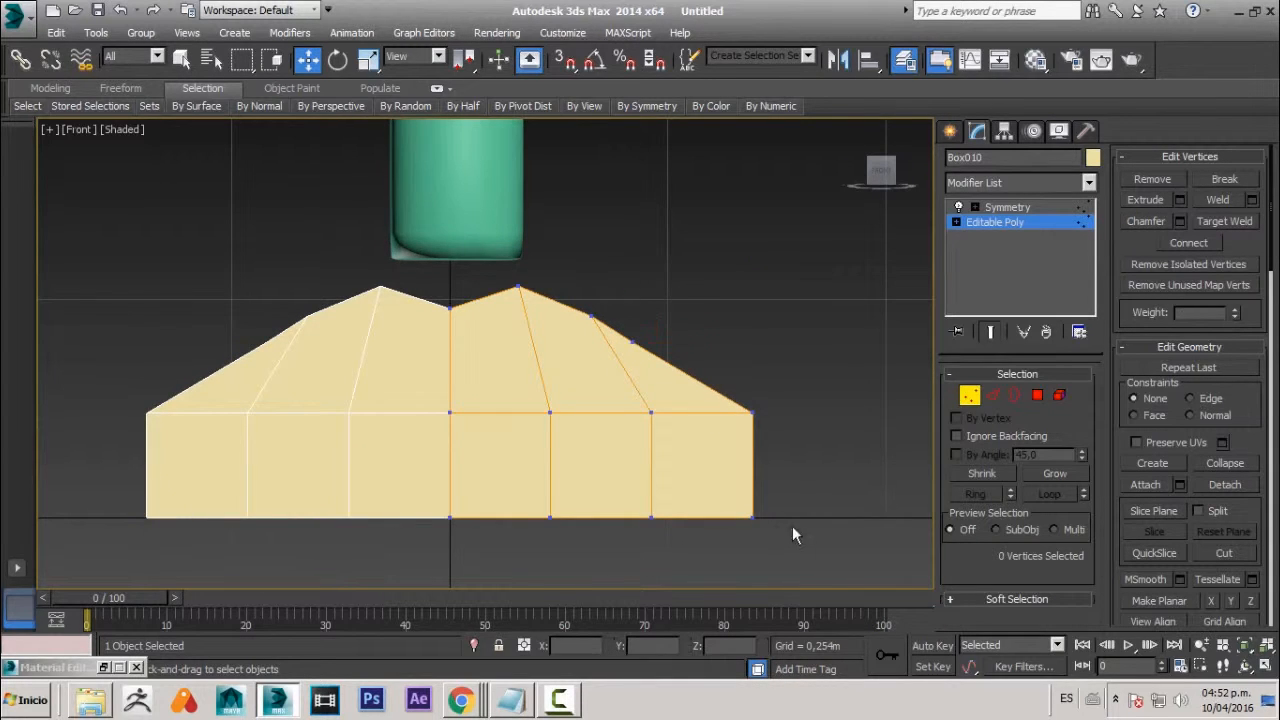
- Raise the bottom vertices and pull the lower outer ones inward to shape the lower-lip outline
drag(774, 544, 774, 545)
drag(752, 517, 700, 477)
mouse_move(637, 502)
mouse_down()
mouse_move(661, 537)
mouse_move(625, 485)
mouse_up()
drag(523, 506, 559, 537)
drag(550, 517, 535, 480)
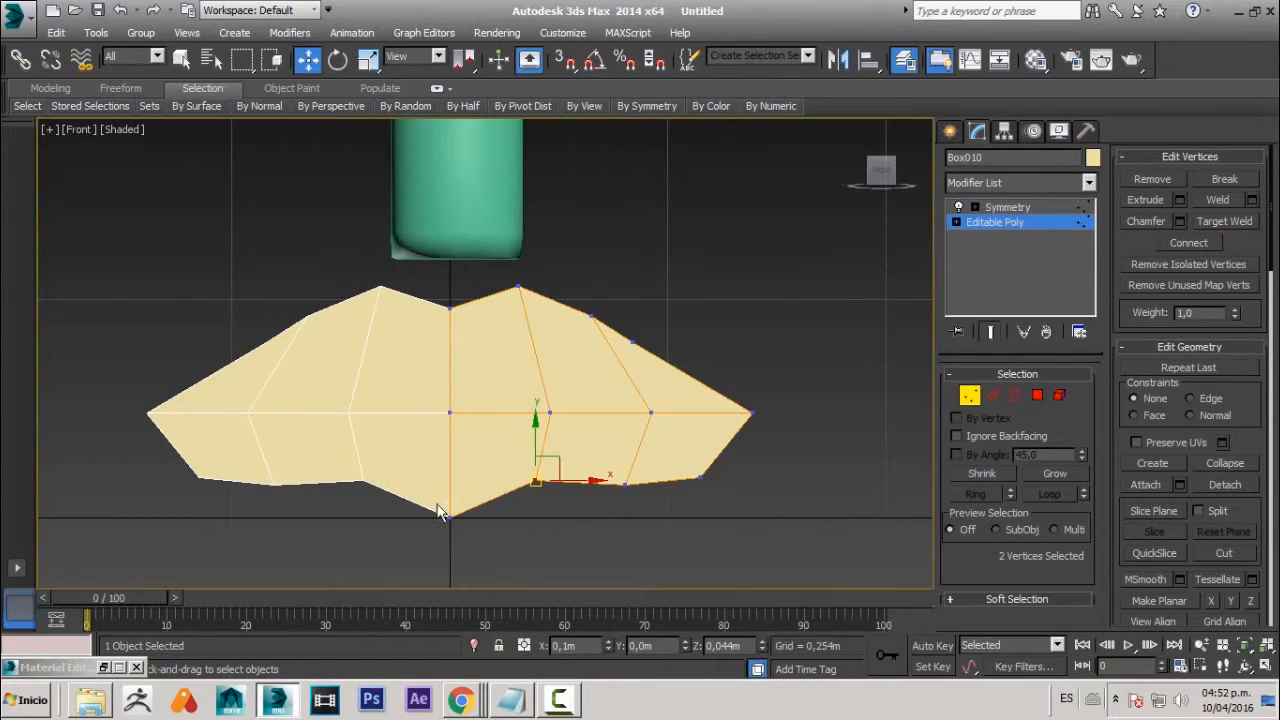
drag(434, 503, 465, 533)
mouse_move(451, 461)
mouse_down()
mouse_move(444, 416)
mouse_move(449, 444)
mouse_up()
click(532, 477)
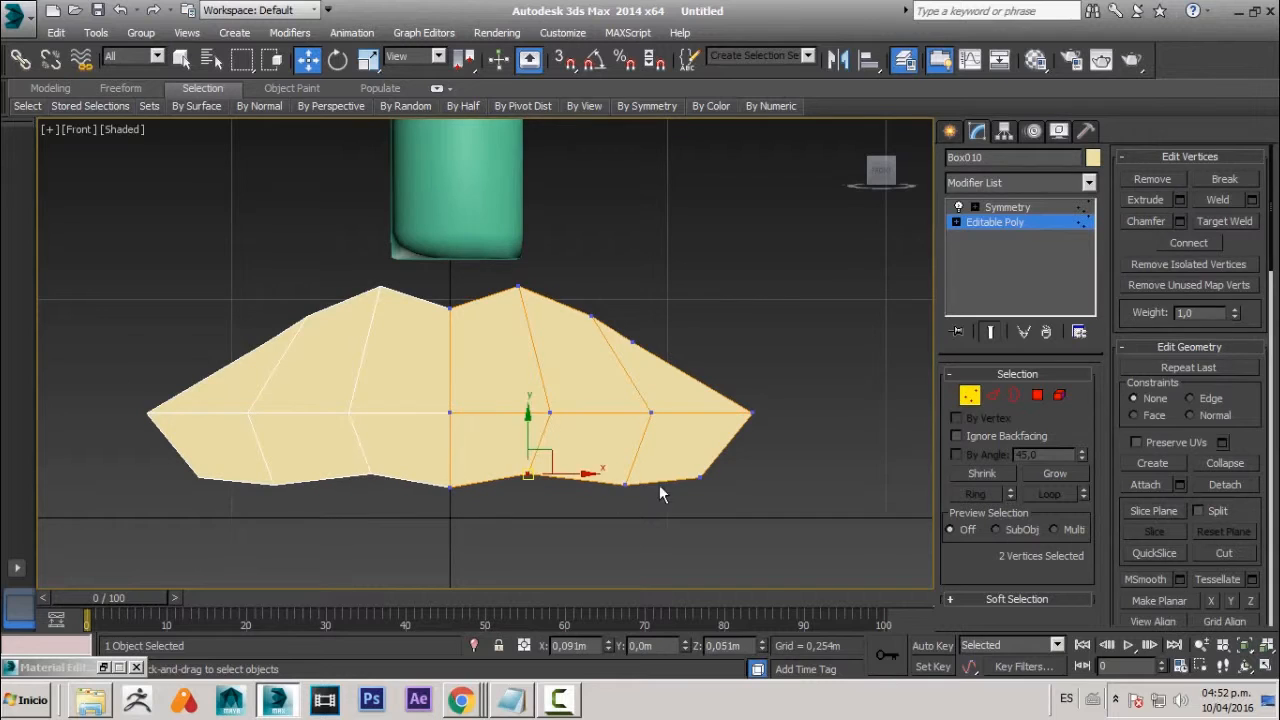
- Refine the lips by raising the middle row and lower vertices and moving the upper outer vertices outward
drag(649, 508, 649, 508)
drag(628, 484, 714, 490)
drag(778, 403, 165, 428)
drag(600, 357, 692, 362)
drag(688, 458, 703, 415)
drag(600, 460, 527, 462)
drag(432, 483, 448, 414)
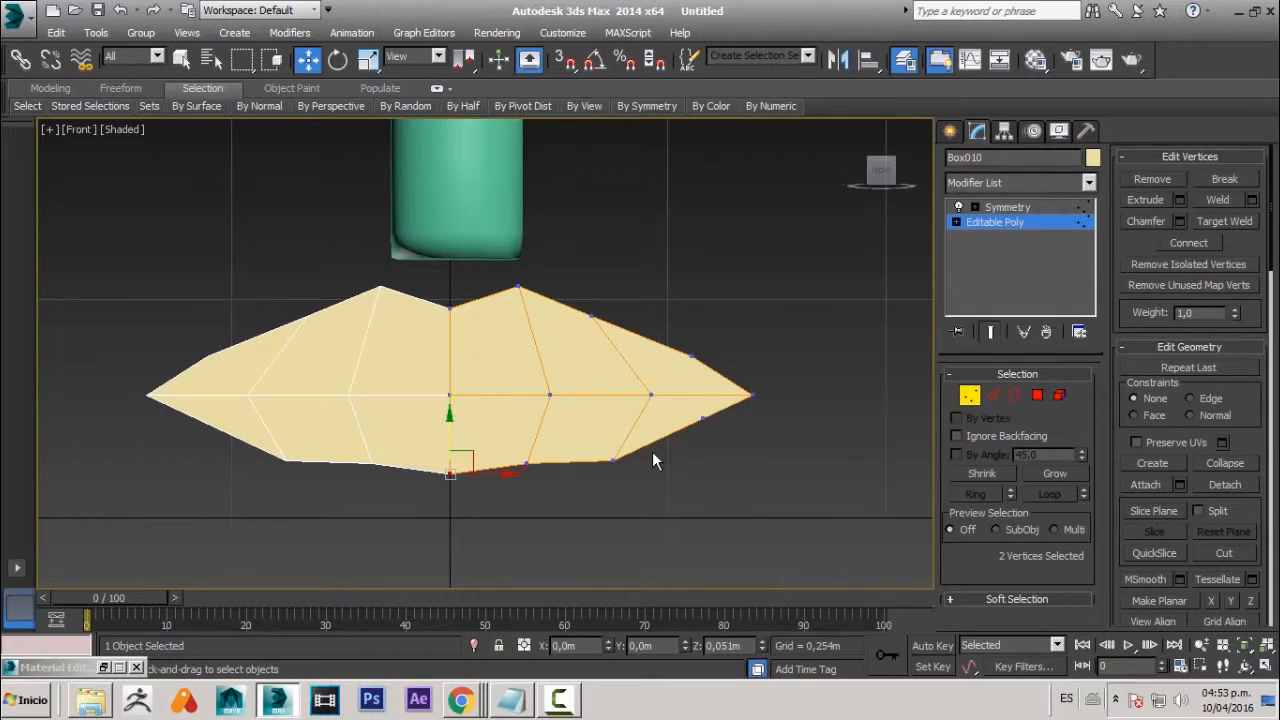
- Pull the mouth's outer corner inward and adjust the neighbouring upper and lower vertices to round its end
click(756, 398)
drag(786, 395, 708, 368)
drag(692, 357, 672, 350)
mouse_move(690, 405)
mouse_down()
mouse_move(713, 427)
mouse_move(700, 426)
mouse_up()
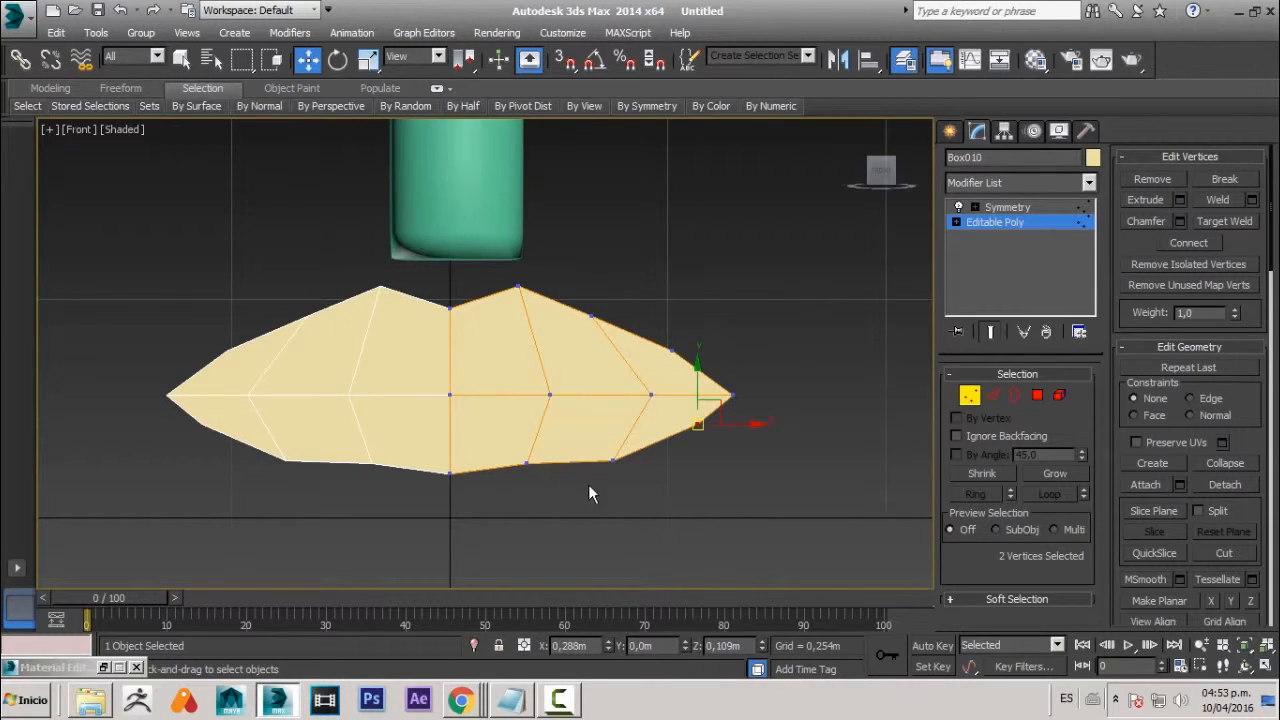
mouse_move(604, 450)
mouse_down()
mouse_move(620, 470)
mouse_move(612, 456)
mouse_up()
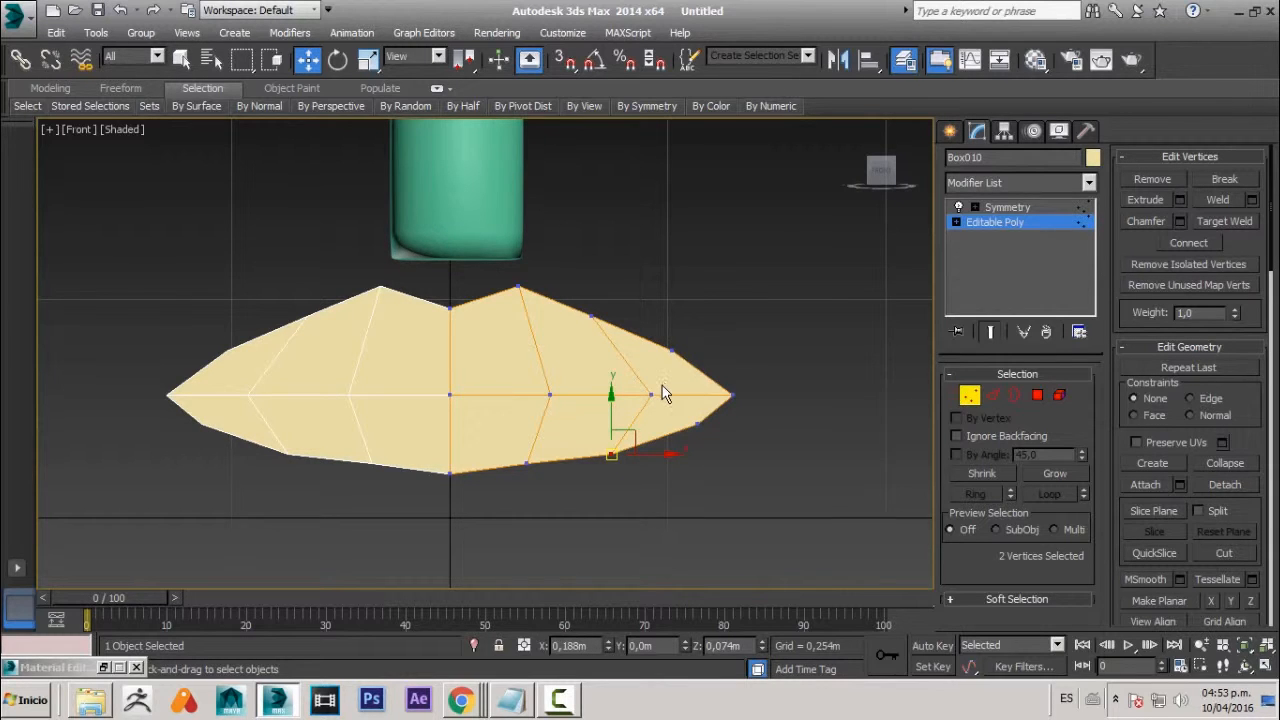
- Collapse the mouth's whole modifier stack into a single editable poly
key(p)
alt+middle_drag(580, 409, 483, 450)
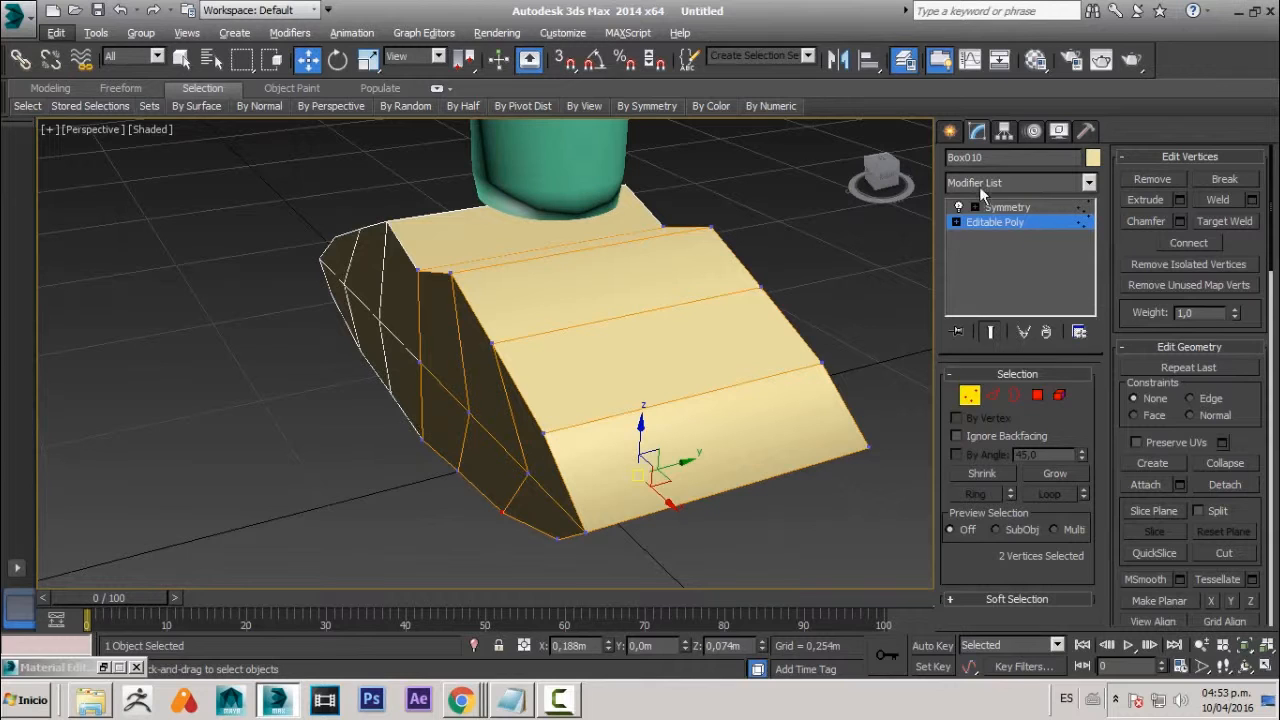
right_click(1029, 241)
click(1066, 393)
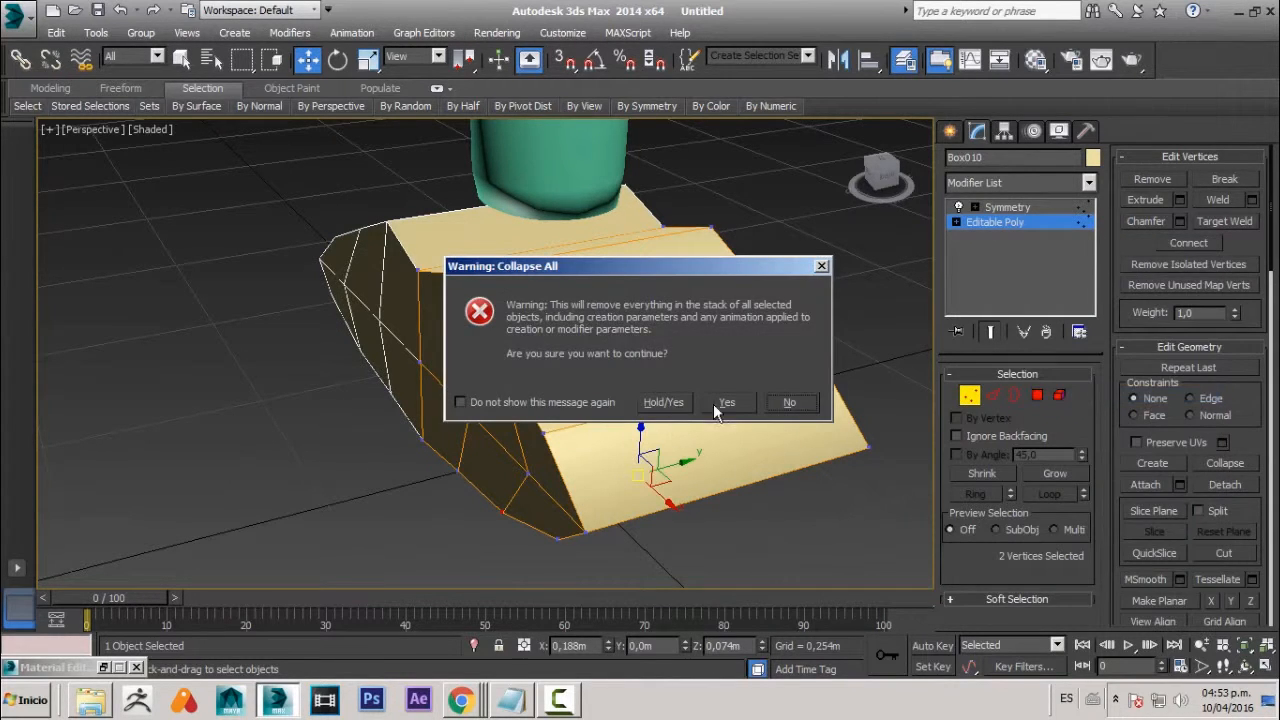
click(713, 403)
alt+middle_drag(771, 449, 800, 430)
- Flatten the mouth element along its depth and move it in front of the stick to about Y -0.589 m
click(1059, 395)
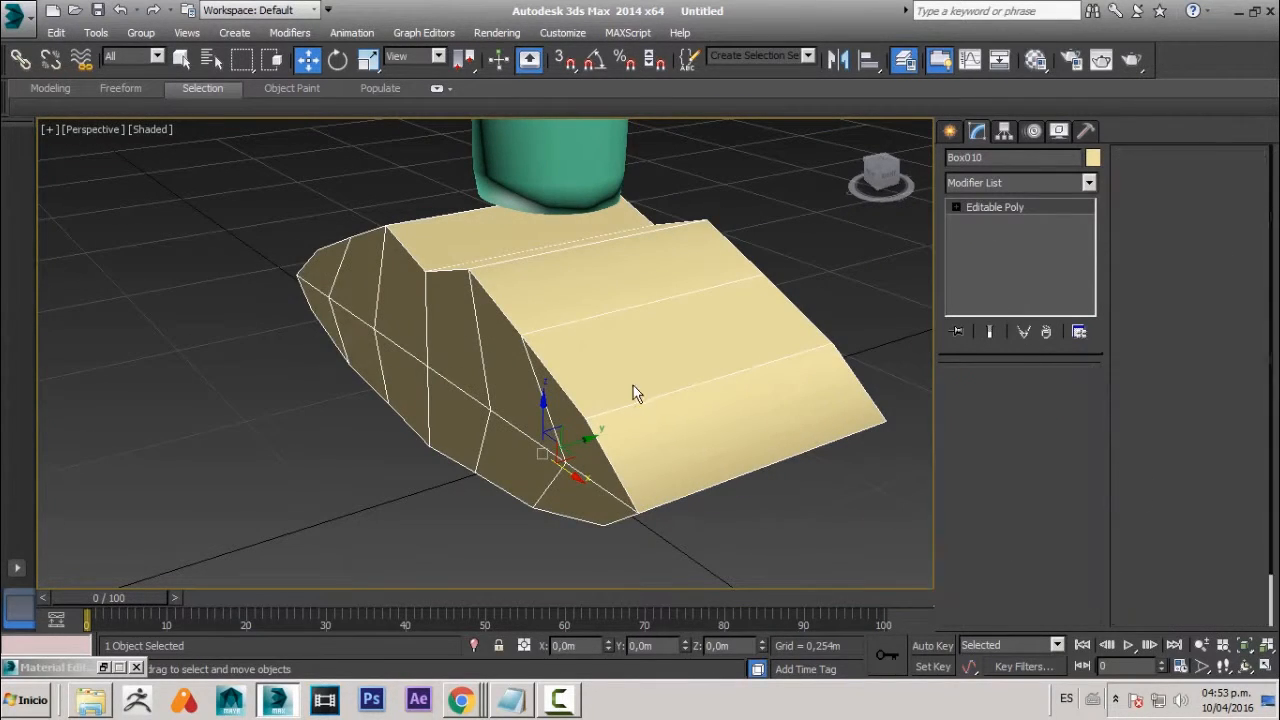
click(640, 391)
key(r)
drag(486, 343, 850, 346)
alt+middle_drag(850, 346, 627, 305)
key(w)
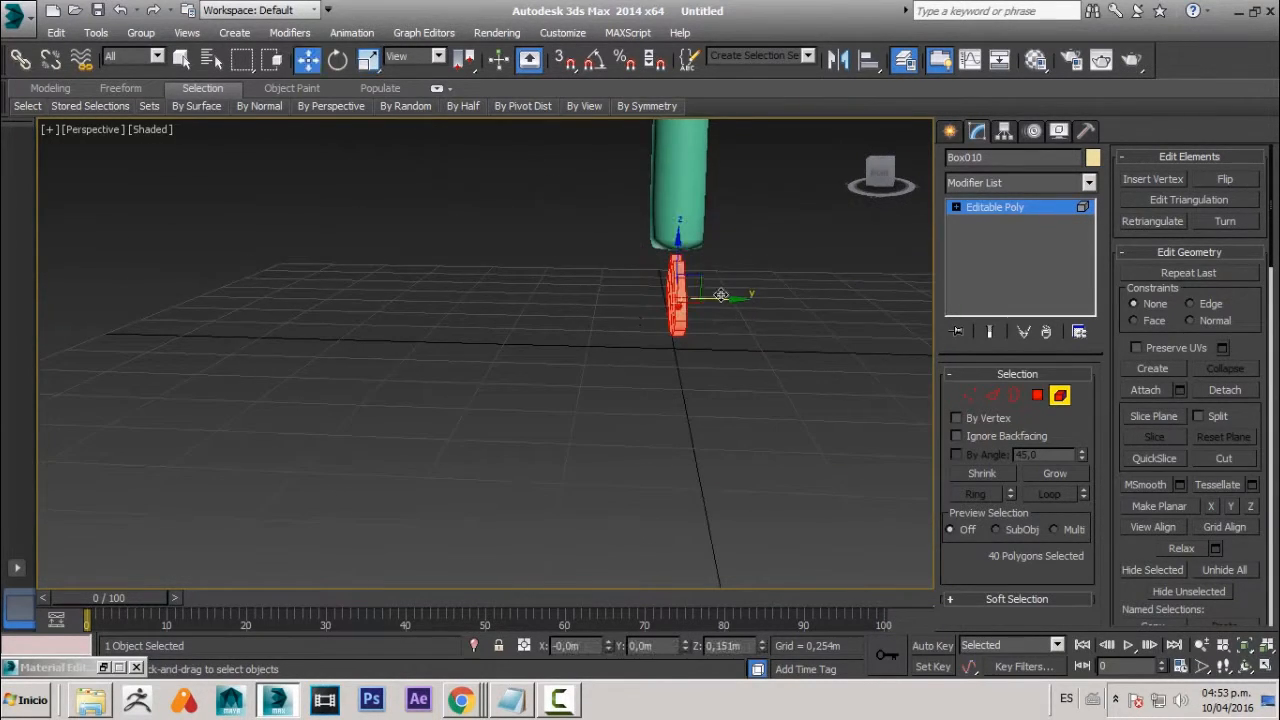
drag(627, 298, 527, 298)
- Raise the mouth element to the face below the eyes, at about Z 2.384 m
key(f)
scroll(528, 320, down, 5)
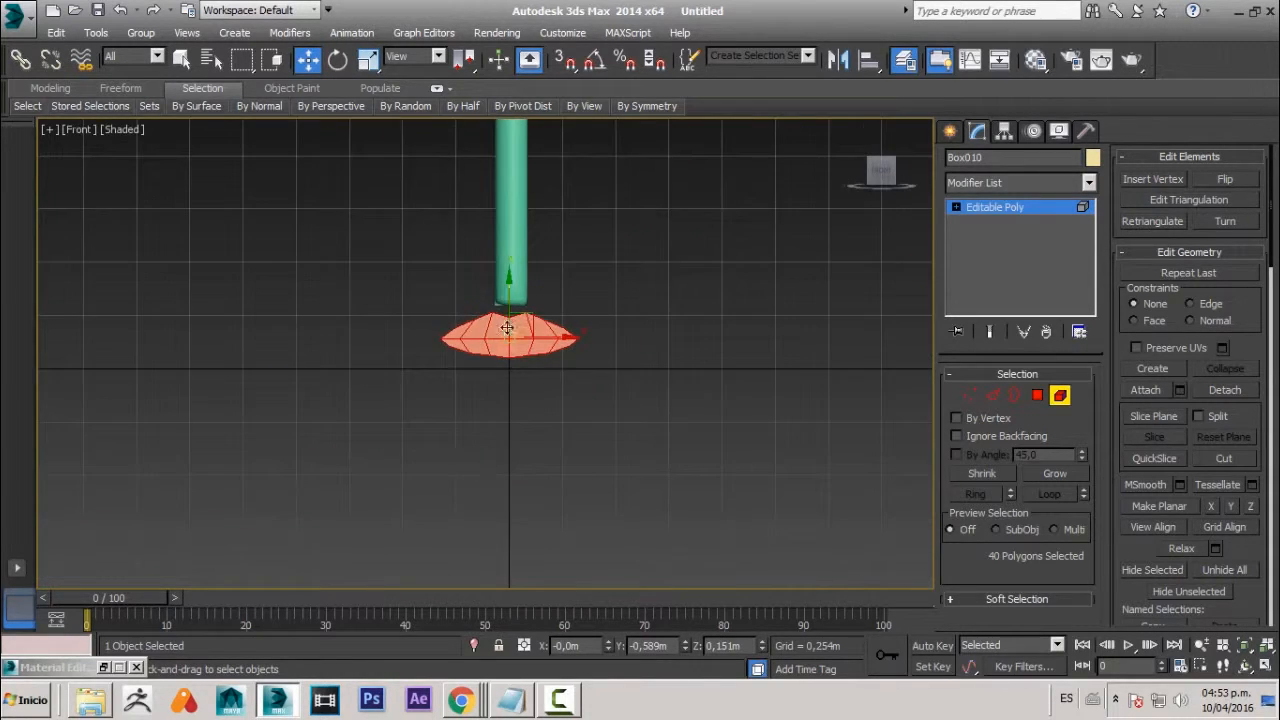
middle_drag(508, 320, 497, 504)
scroll(497, 503, down, 6)
scroll(504, 448, up, 7)
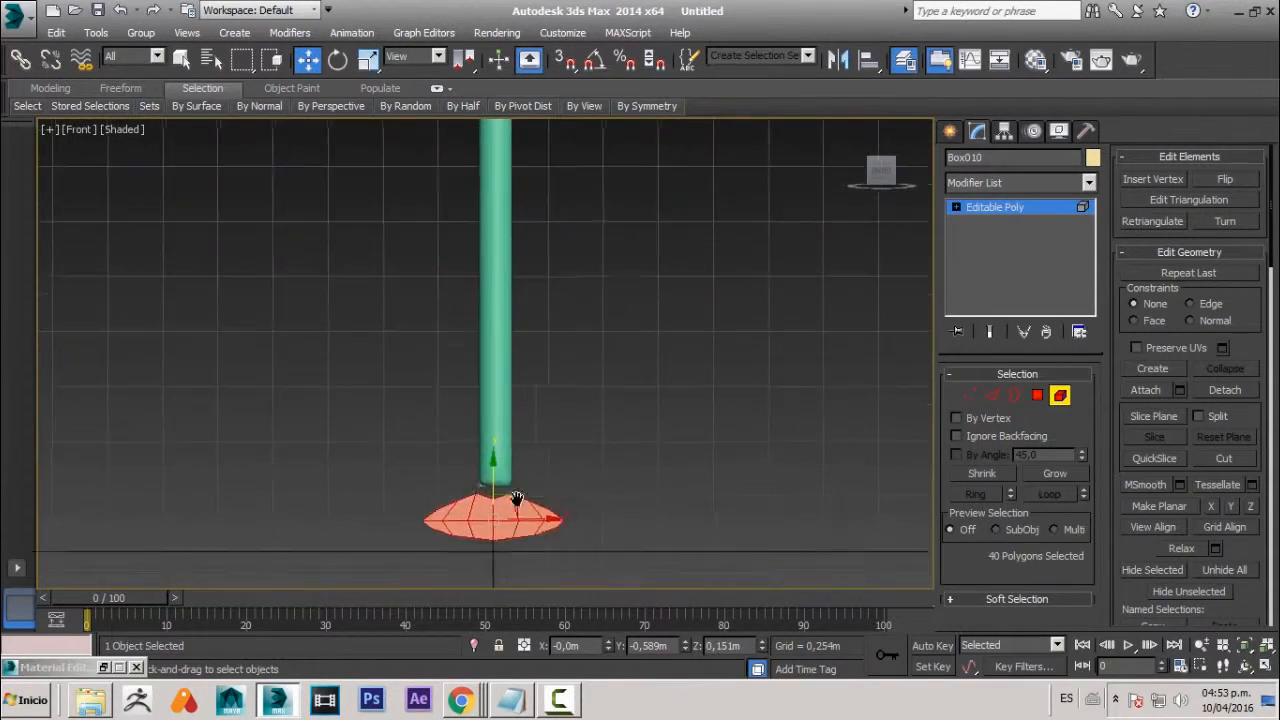
scroll(509, 491, down, 3)
drag(505, 520, 455, 312)
key(r)
scroll(455, 312, up, 5)
key(w)
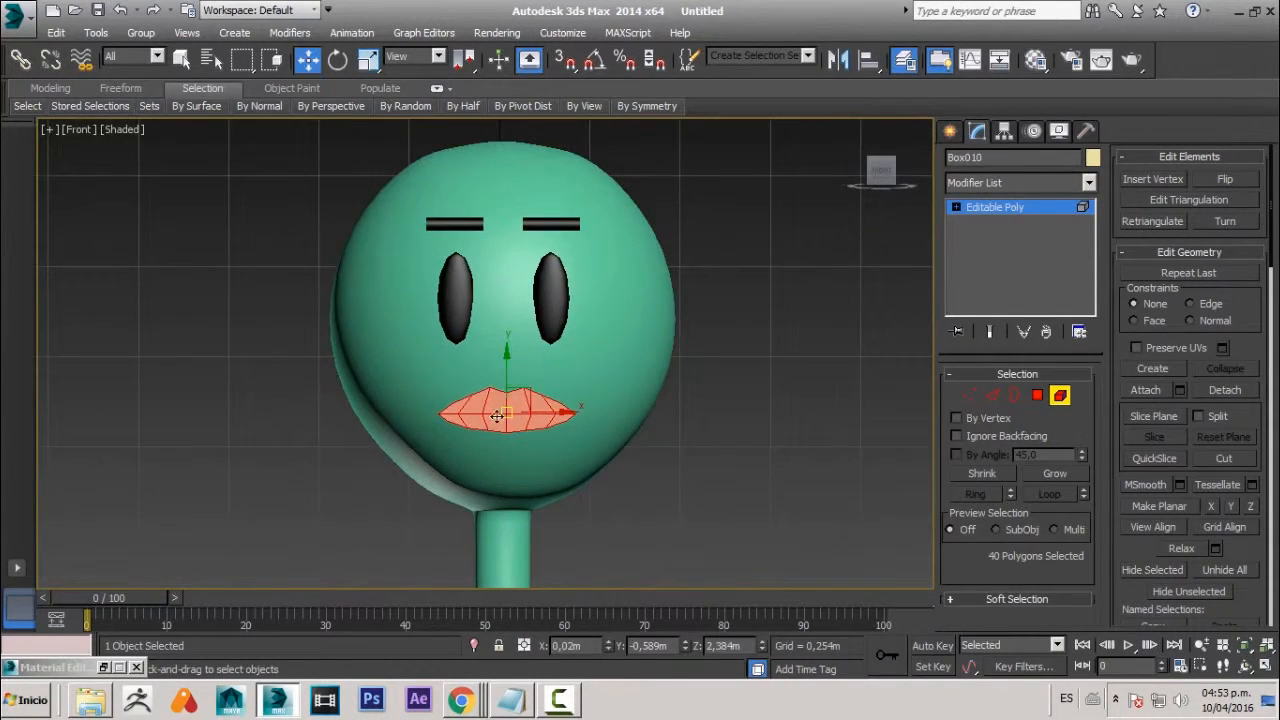
- Scale the mouth element down slightly and move it back along Y until it sits against the face
key(r)
drag(523, 416, 495, 417)
key(p)
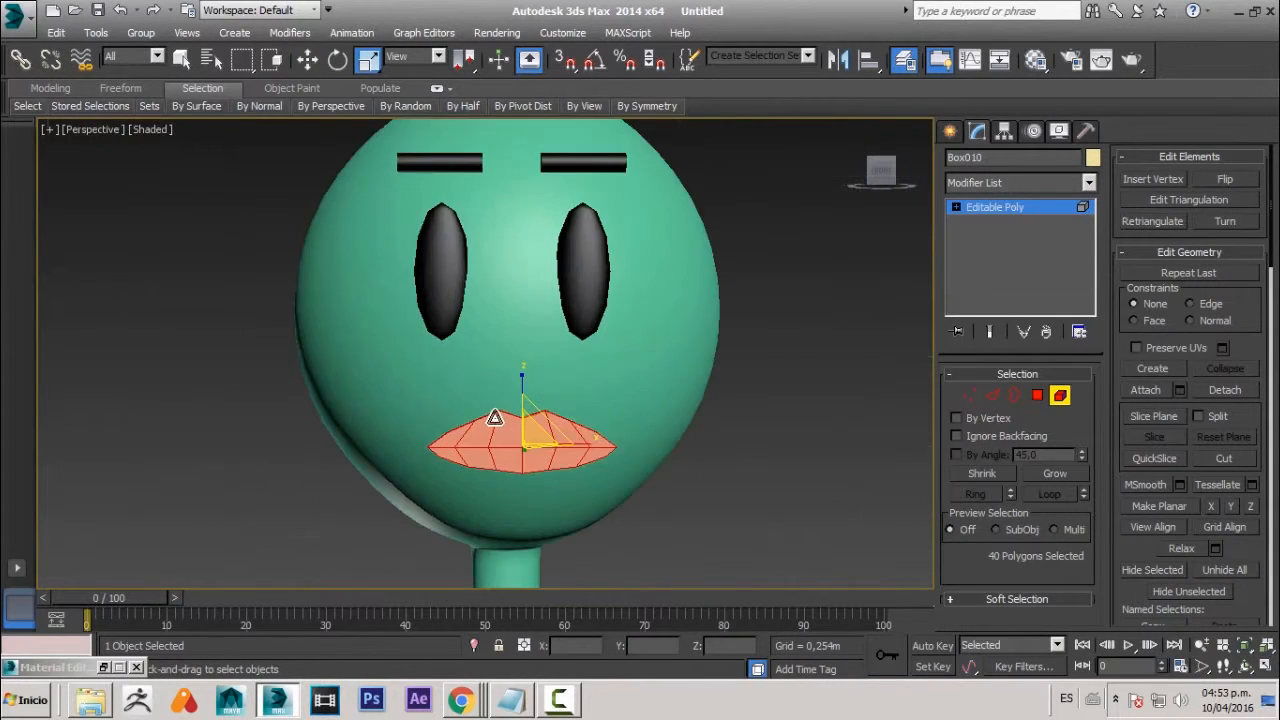
alt+middle_drag(495, 417, 464, 465)
key(w)
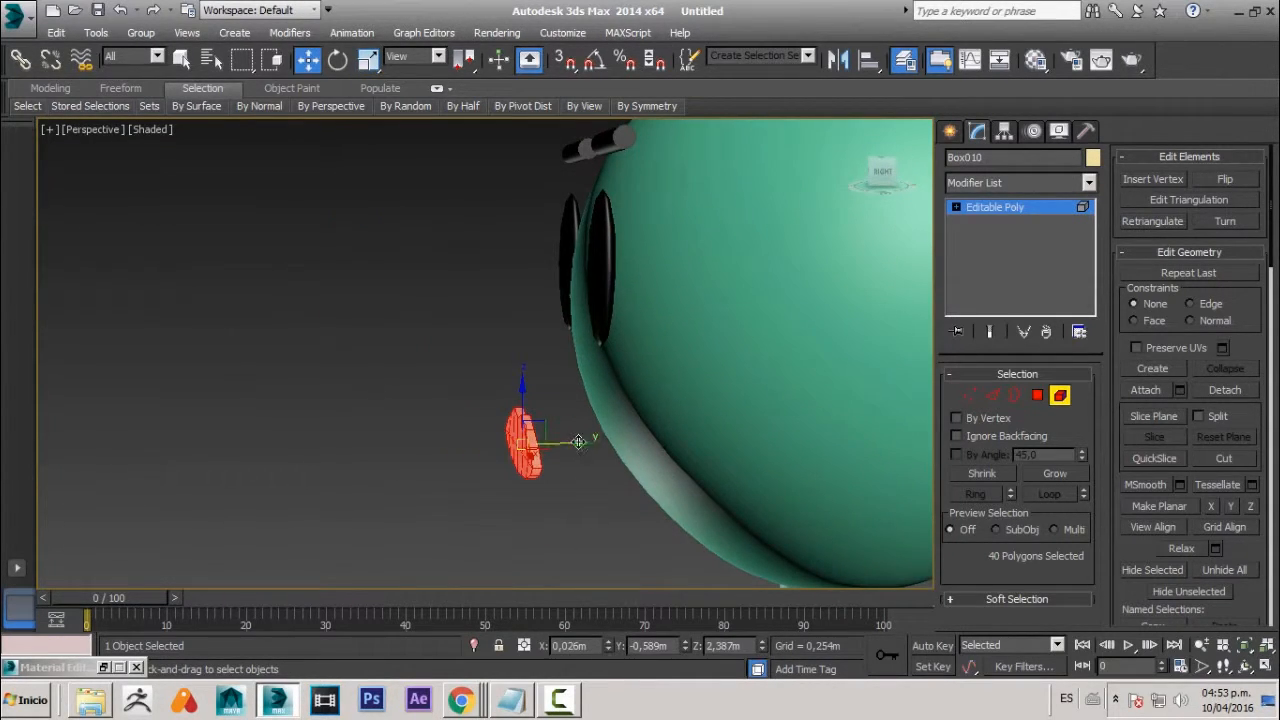
drag(579, 441, 649, 448)
alt+middle_drag(480, 515, 705, 453)
click(559, 522)
key(q)
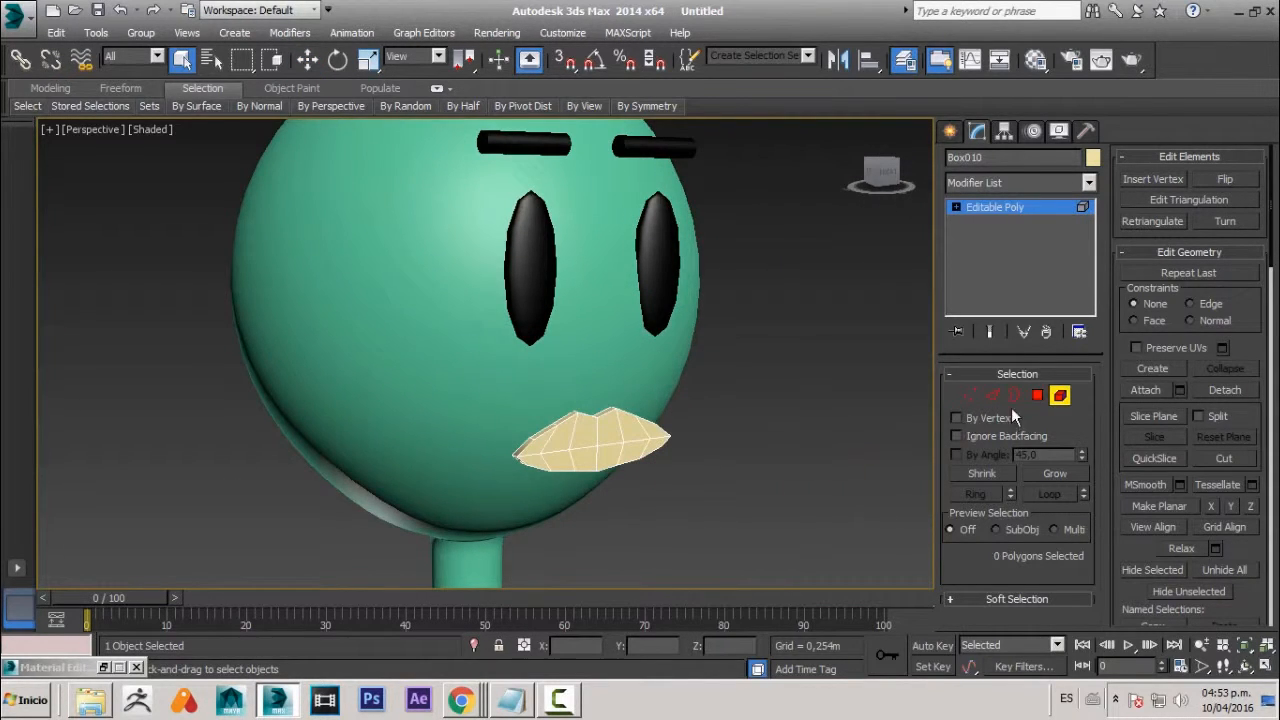
- Leave element editing and set the mouth's object color to black
click(1059, 395)
click(785, 433)
mouse_move(785, 433)
alt+middle_down()
mouse_move(740, 450)
mouse_move(800, 446)
alt+middle_up()
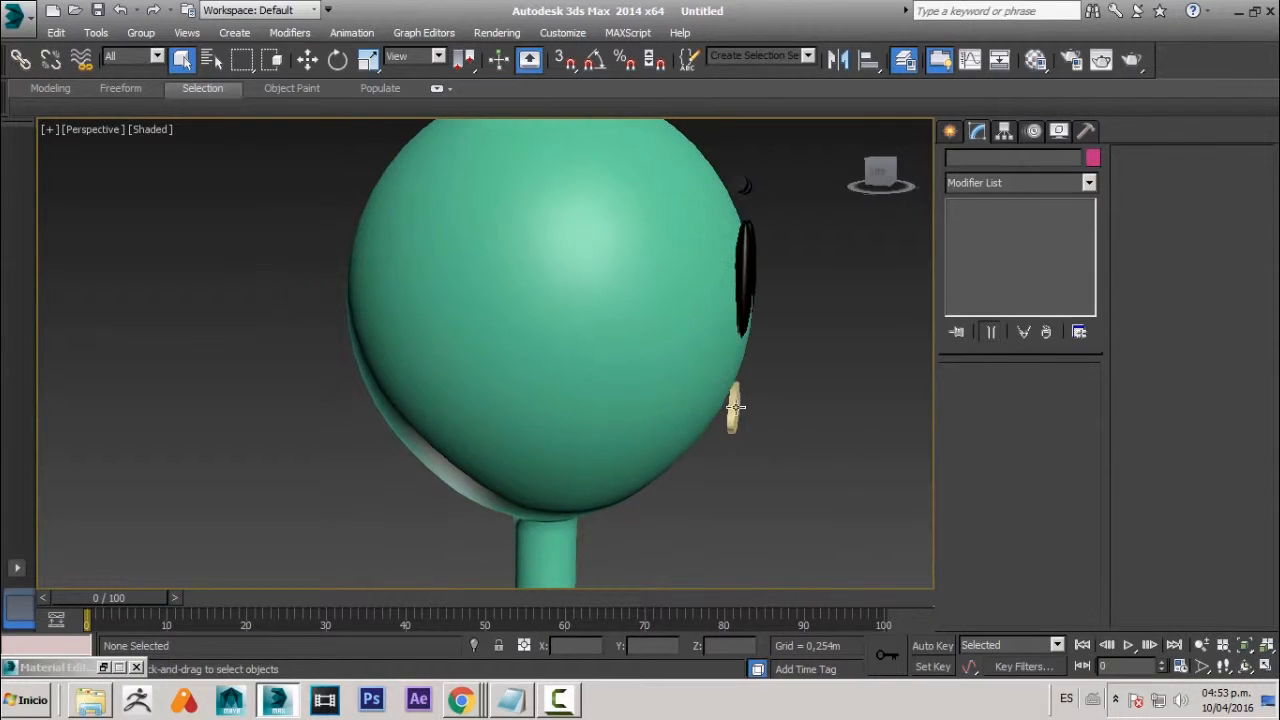
click(736, 405)
alt+middle_drag(736, 405, 572, 435)
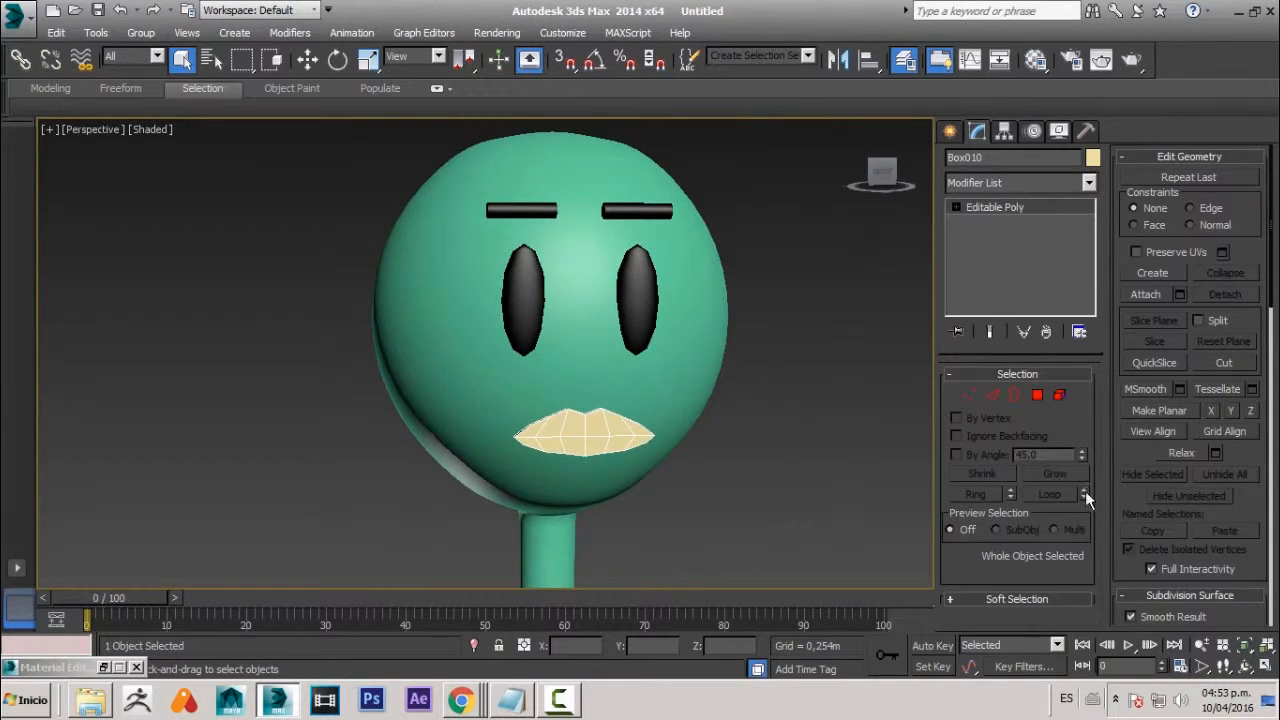
click(1093, 158)
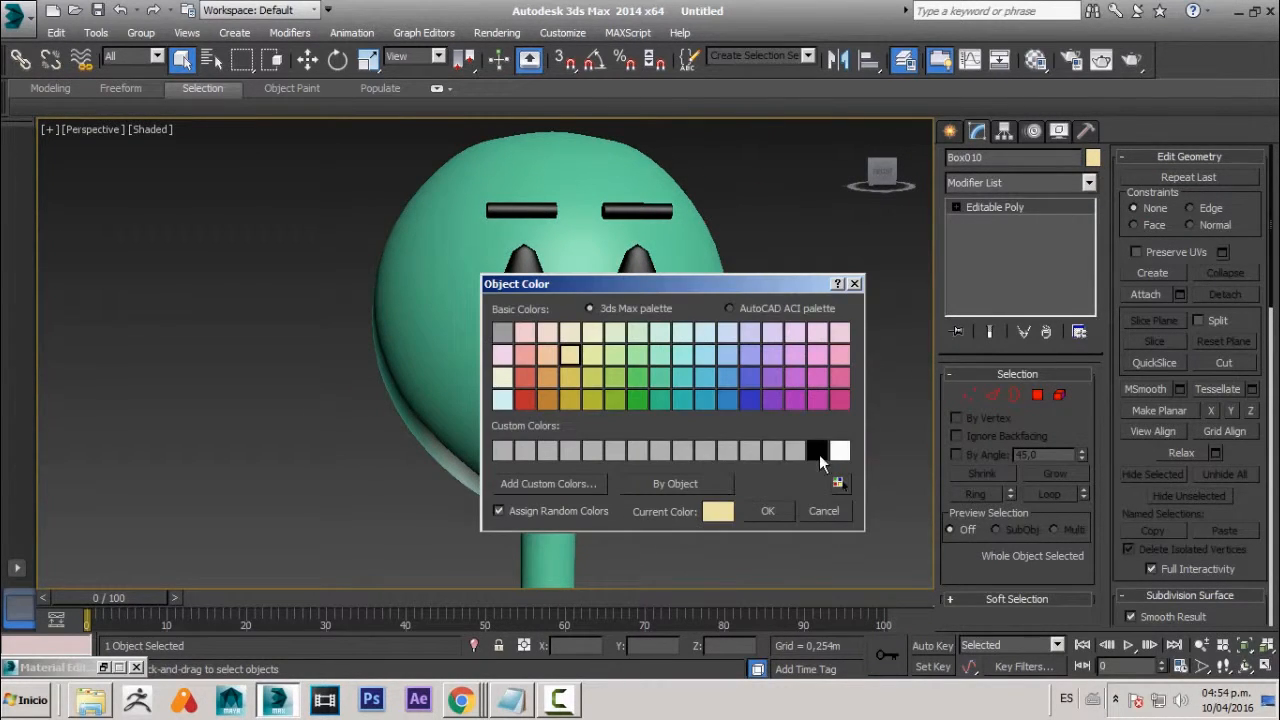
click(817, 451)
click(767, 511)
alt+middle_drag(734, 517, 525, 510)
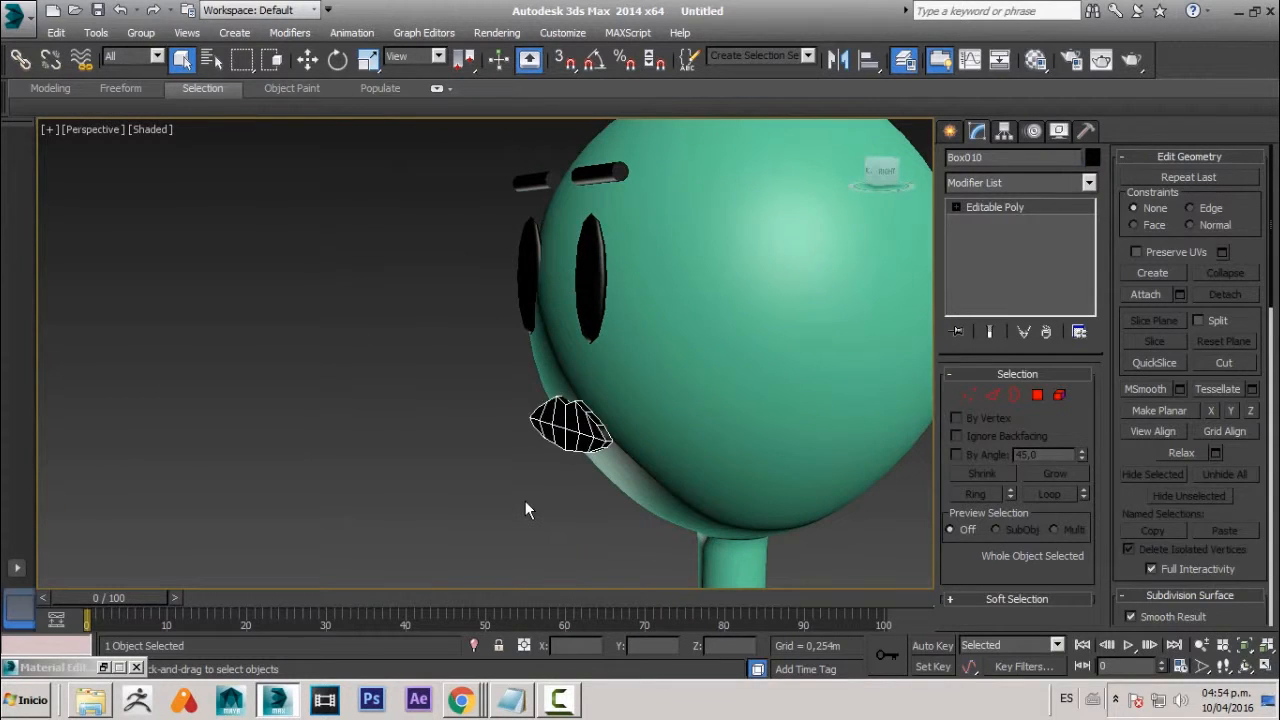
key(e)
alt+middle_drag(543, 423, 466, 437)
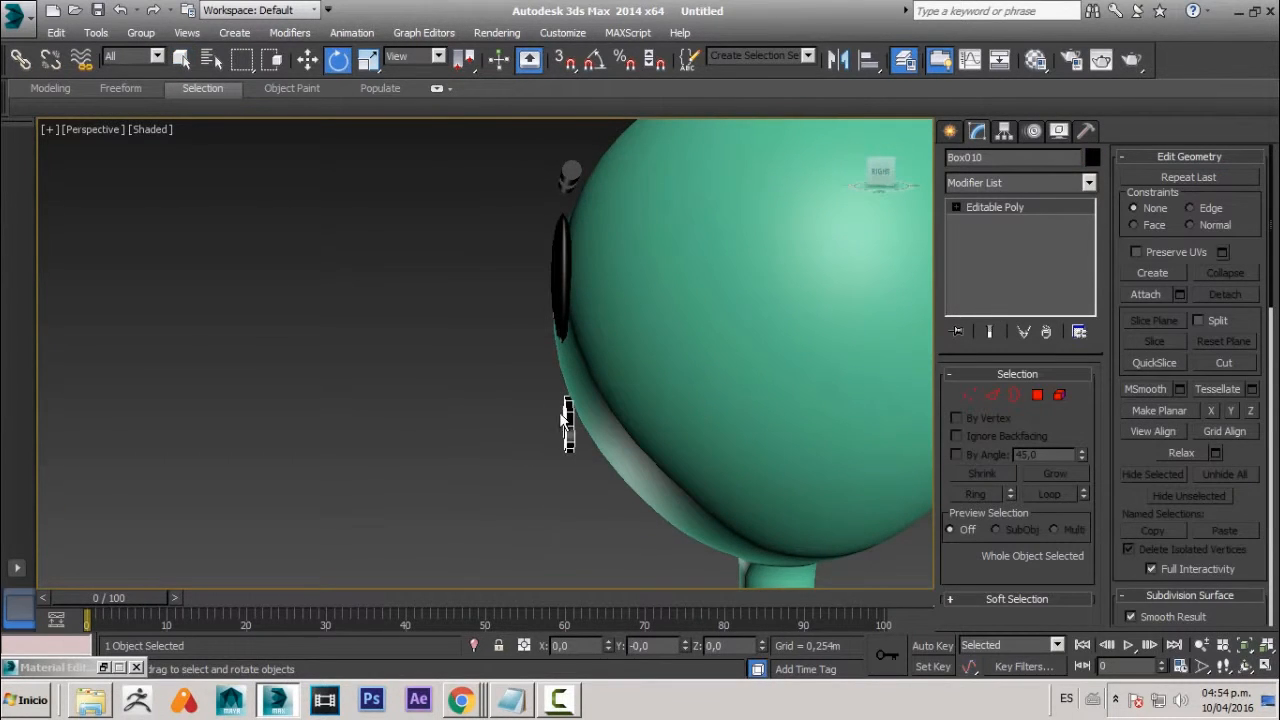
alt+middle_drag(578, 291, 705, 380)
scroll(692, 386, down, 10)
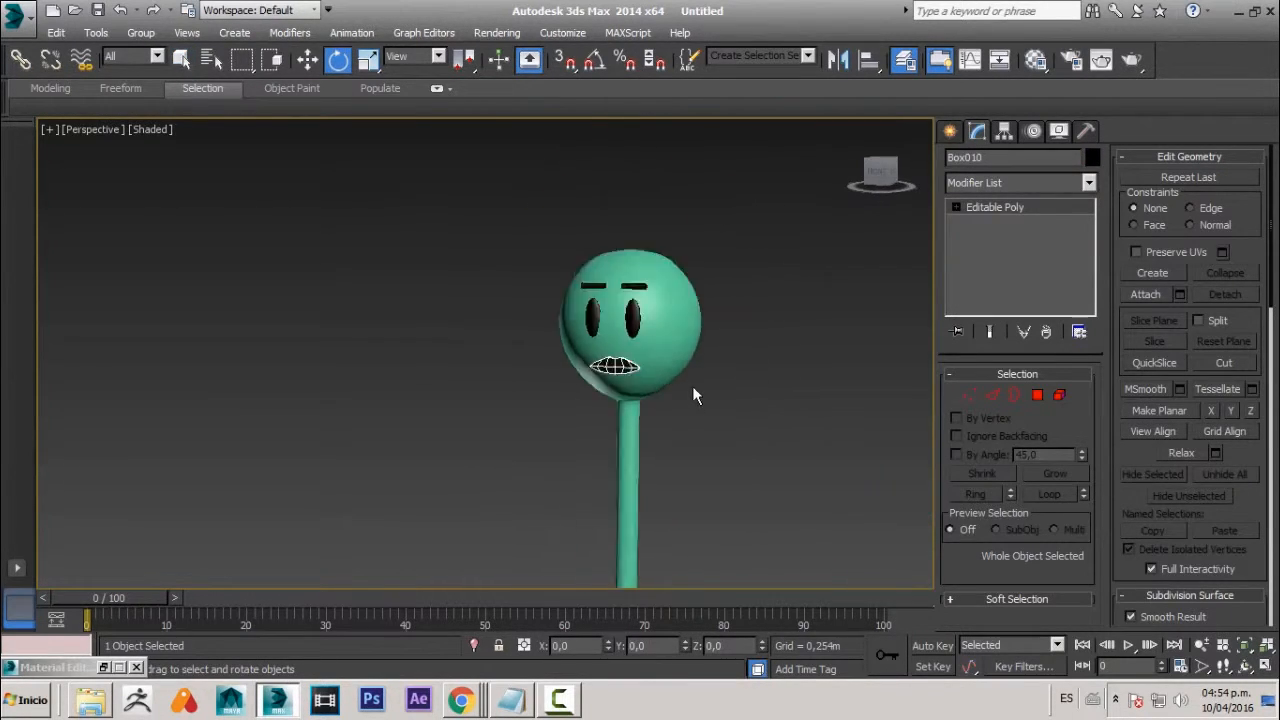
key(w)
scroll(605, 260, up, 10)
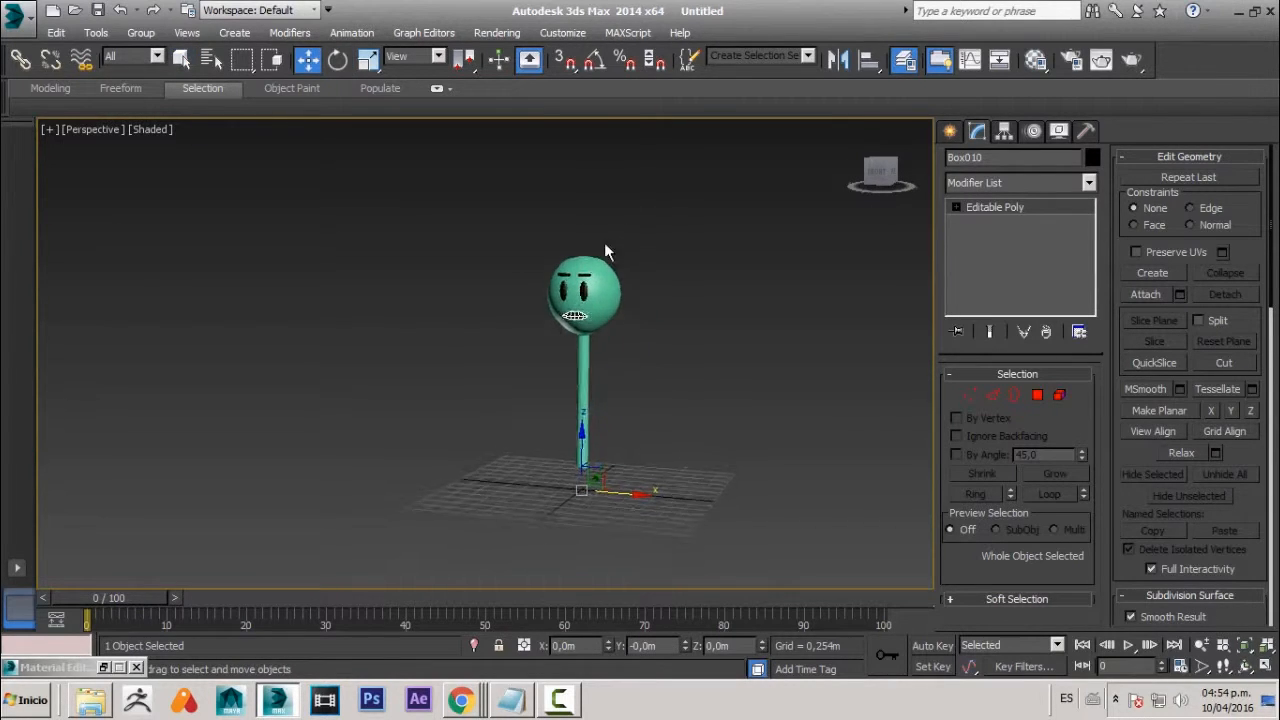
middle_drag(501, 562, 522, 502)
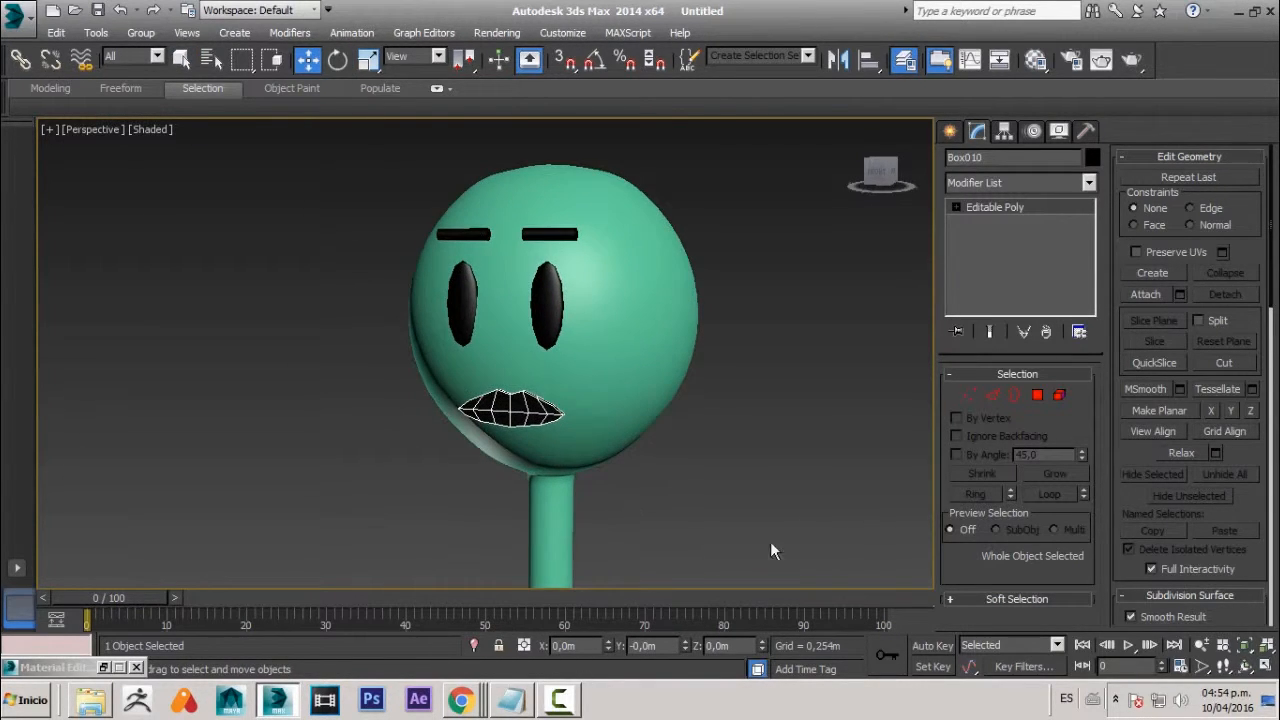
- Center the mouth's pivot point on the object, affecting the pivot only
click(1036, 131)
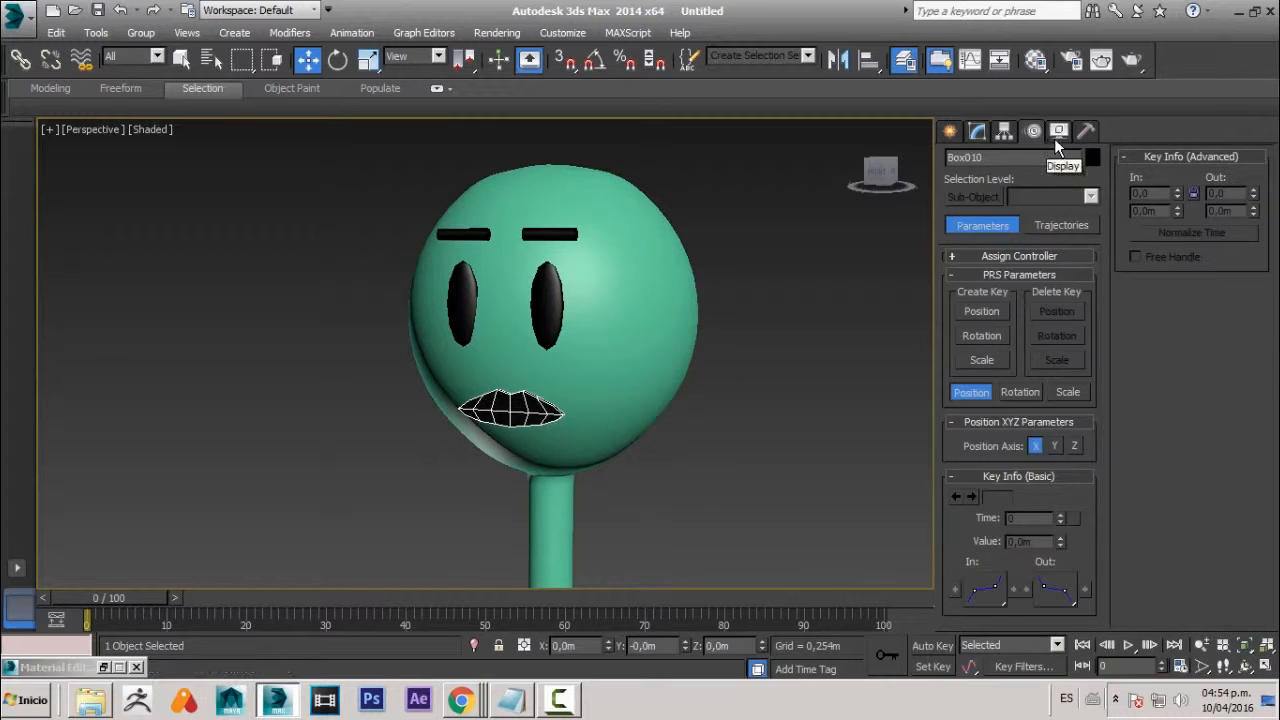
click(1058, 131)
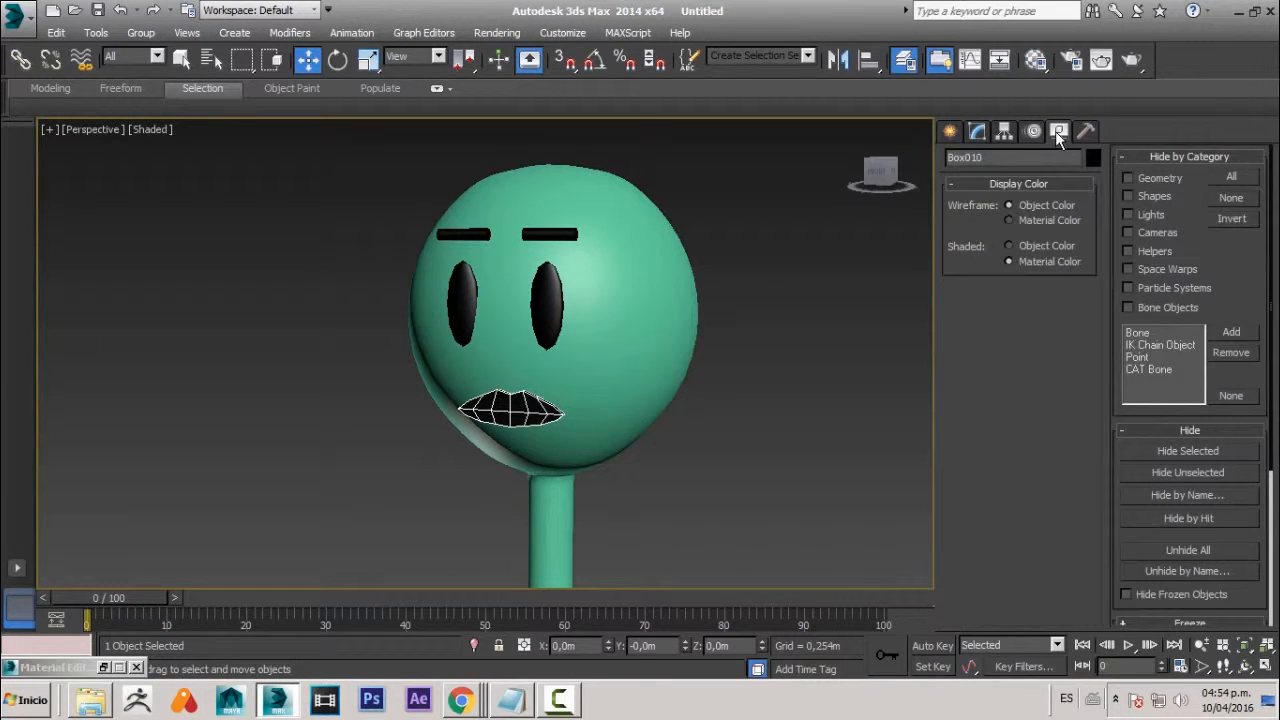
click(1004, 131)
click(1020, 250)
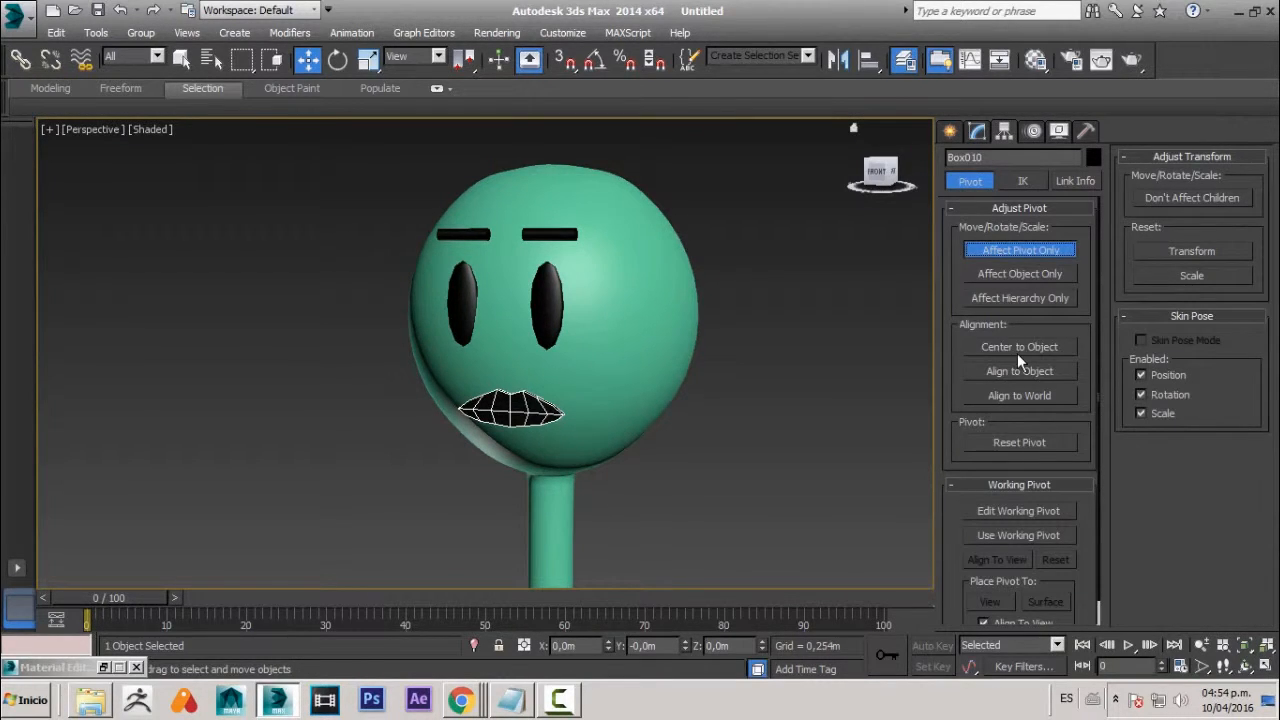
click(1019, 347)
alt+middle_drag(560, 430, 640, 437)
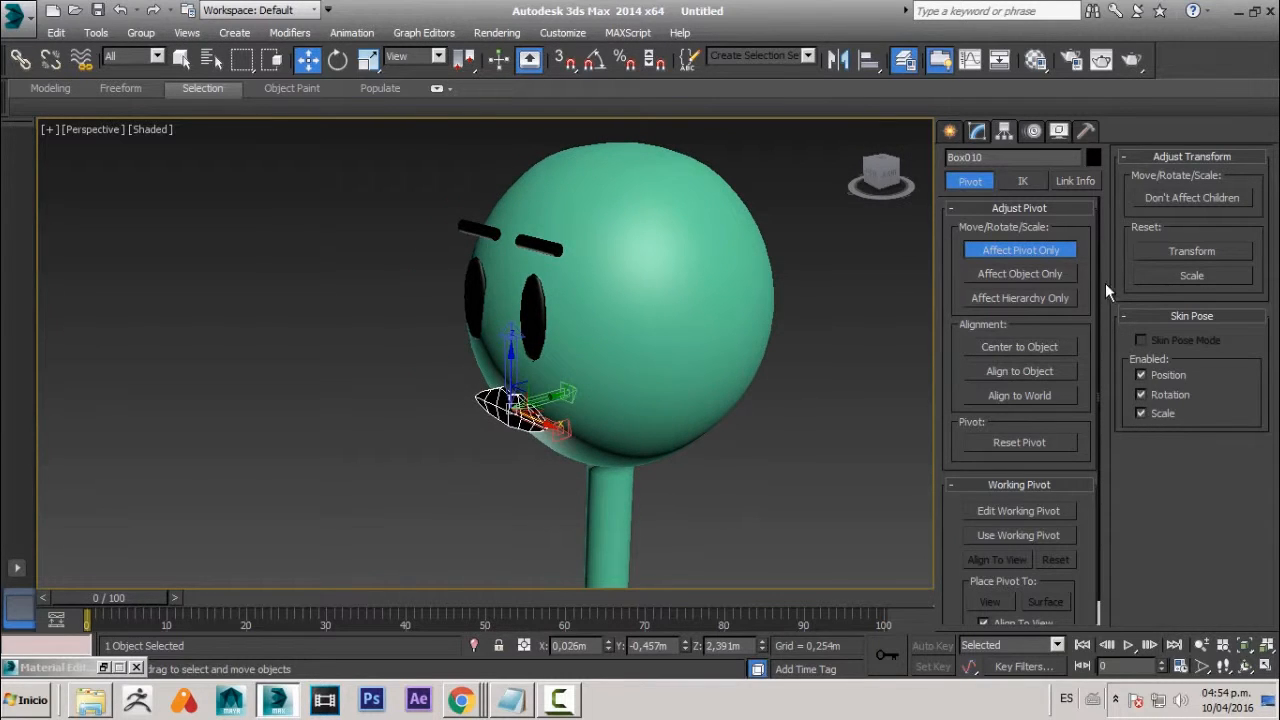
- Leave pivot-only editing and rotate the mouth so its tilt follows the curve of the lower face
click(1050, 250)
alt+middle_drag(560, 420, 620, 420)
key(e)
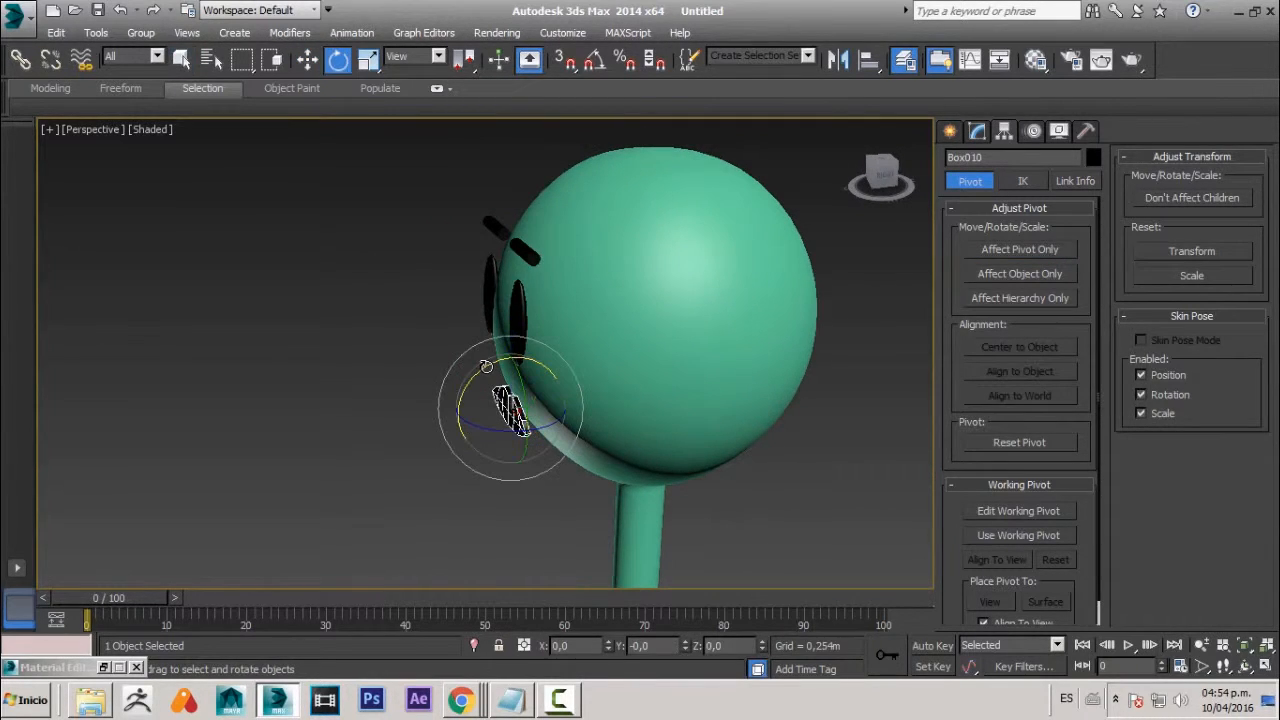
drag(482, 370, 450, 390)
key(w)
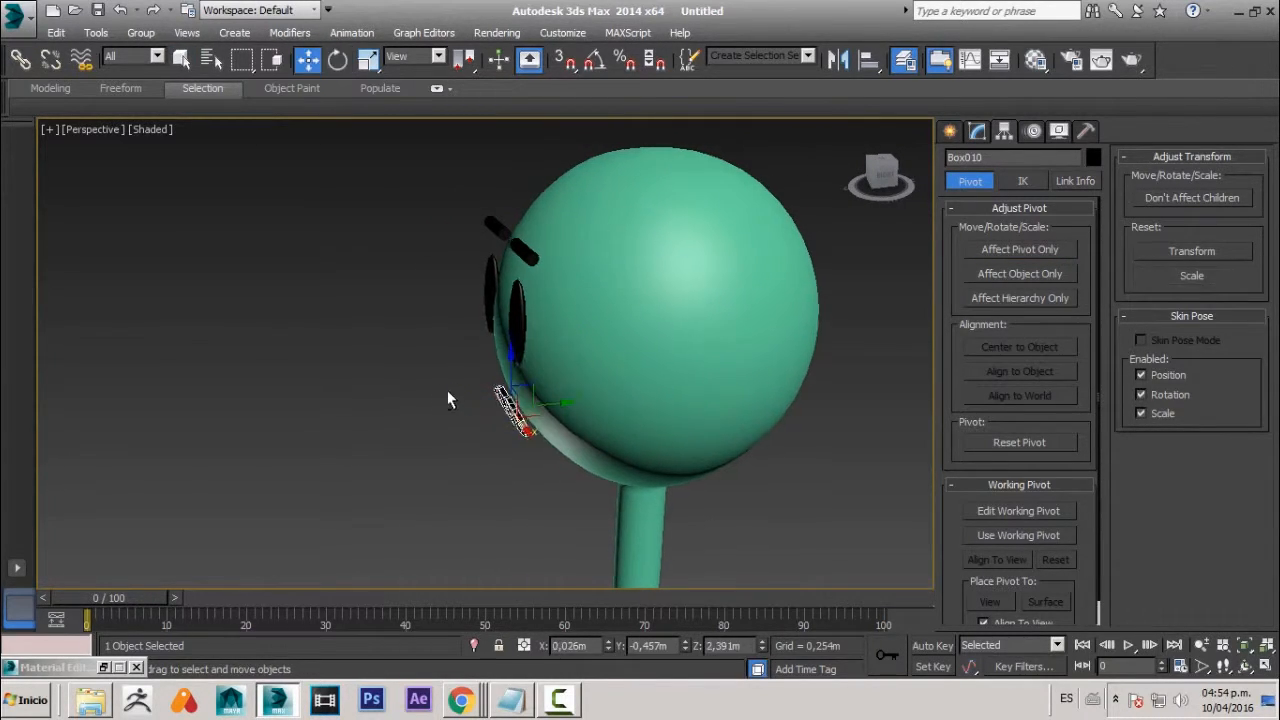
- Move the mouth against the head's surface, to about X 0.031 m and Y -0.449 m
alt+middle_drag(447, 390, 576, 407)
drag(576, 407, 561, 415)
alt+middle_drag(561, 415, 694, 414)
click(600, 437)
alt+middle_drag(600, 437, 697, 482)
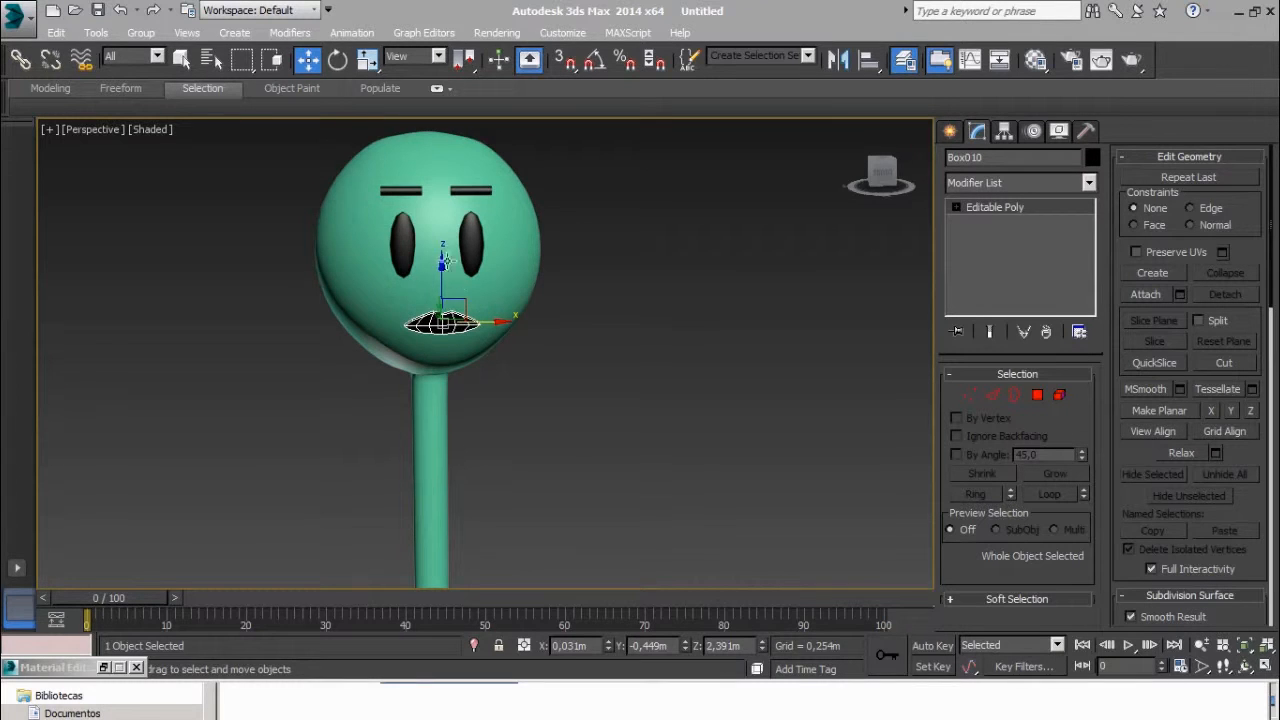
- Try copying the mouth along X beside the head, make a second copy from it, and delete the second copy
scroll(532, 289, up, 5)
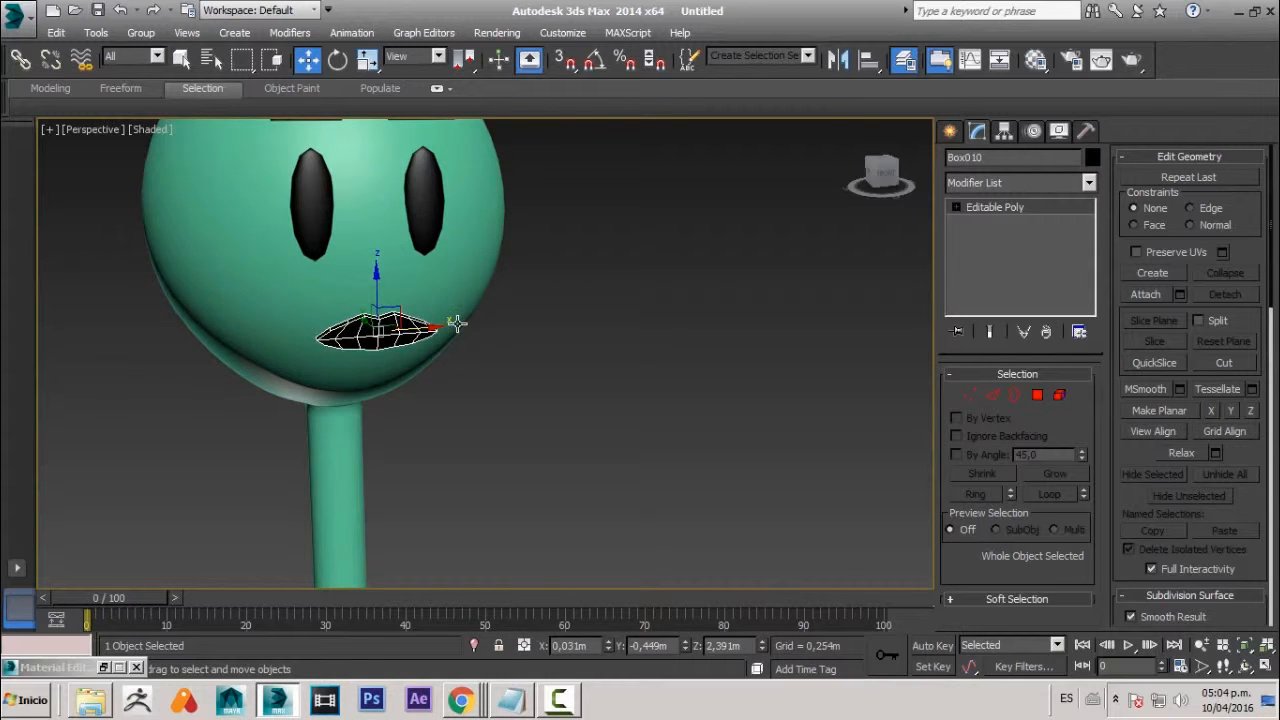
alt+middle_drag(432, 321, 405, 334)
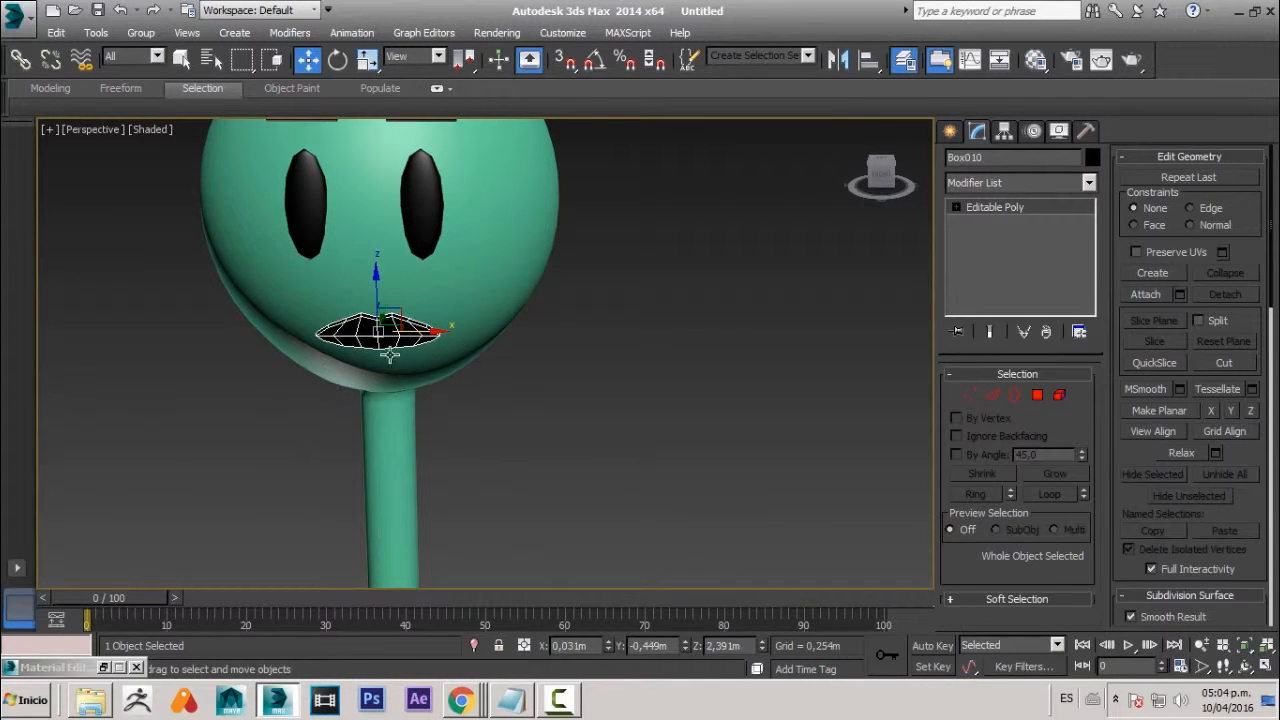
shift+drag(434, 334, 735, 338)
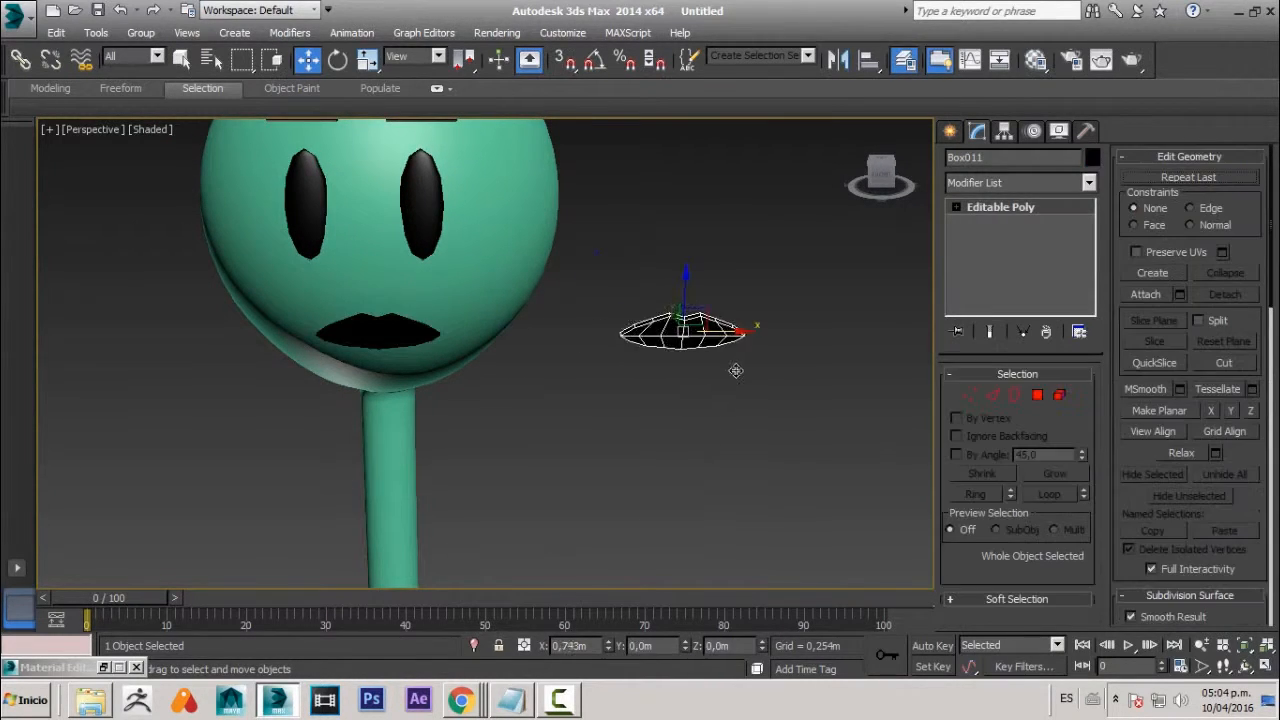
key(Return)
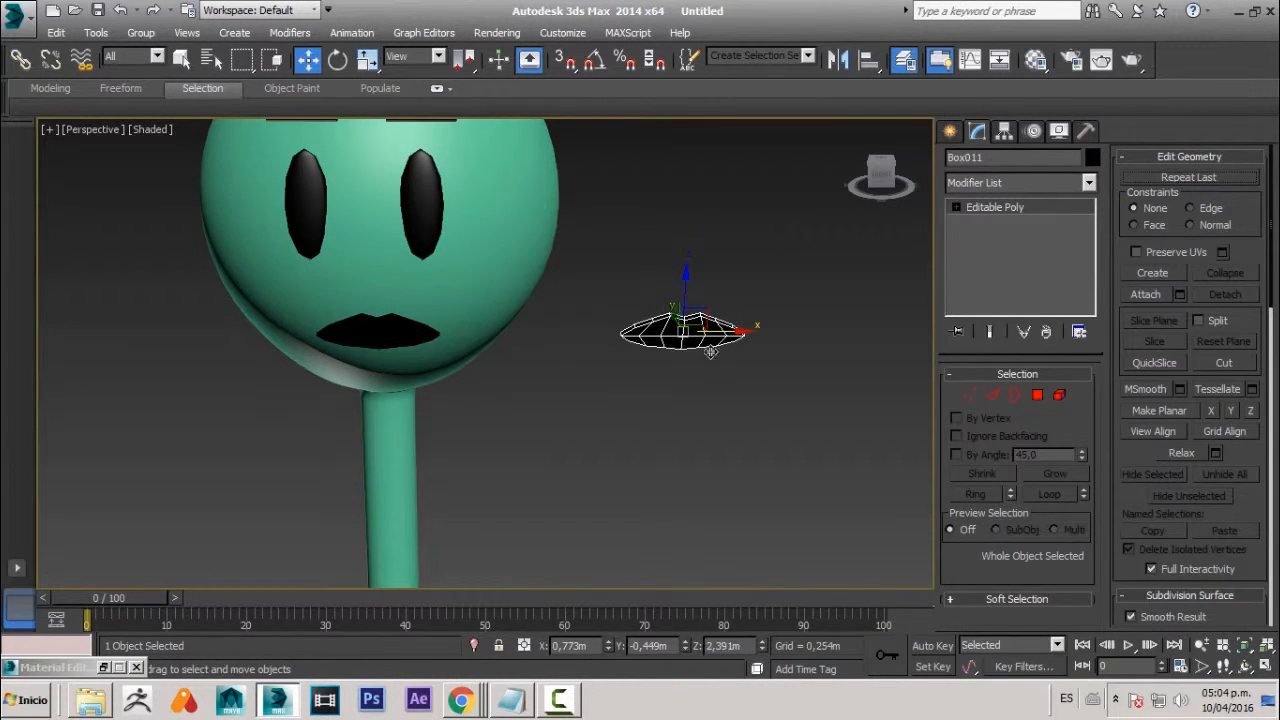
shift+drag(738, 334, 843, 395)
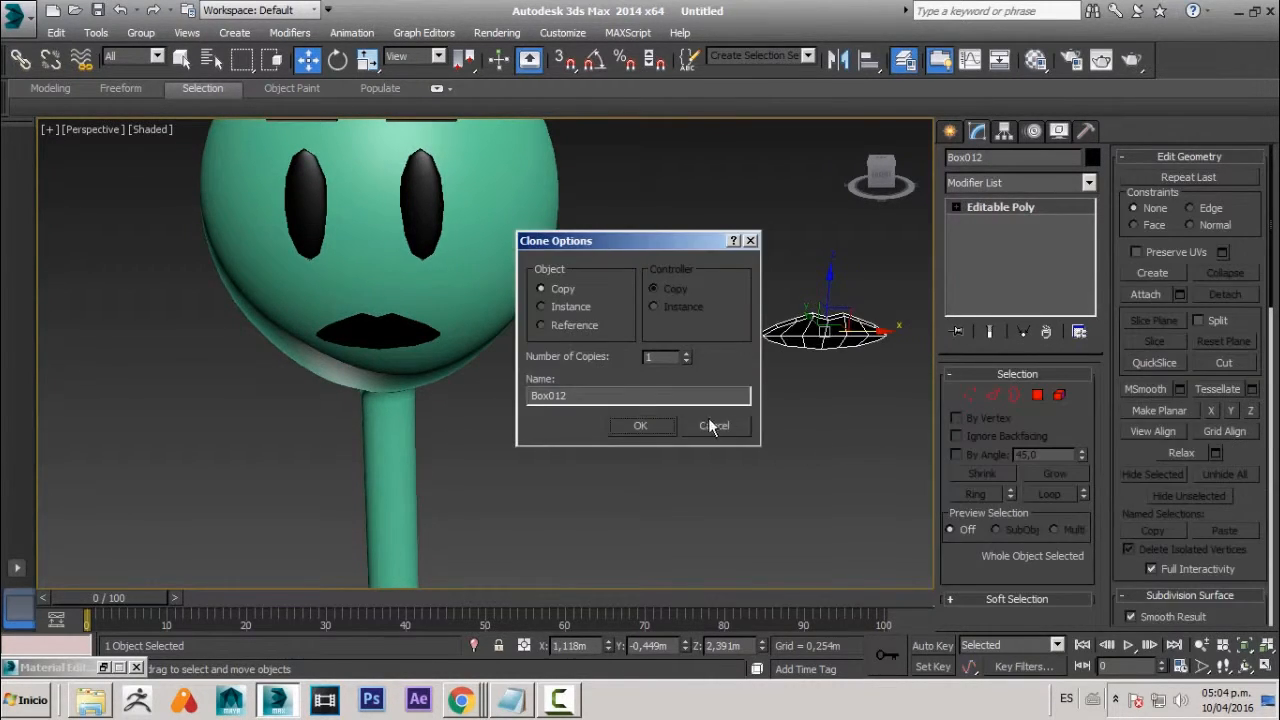
click(654, 426)
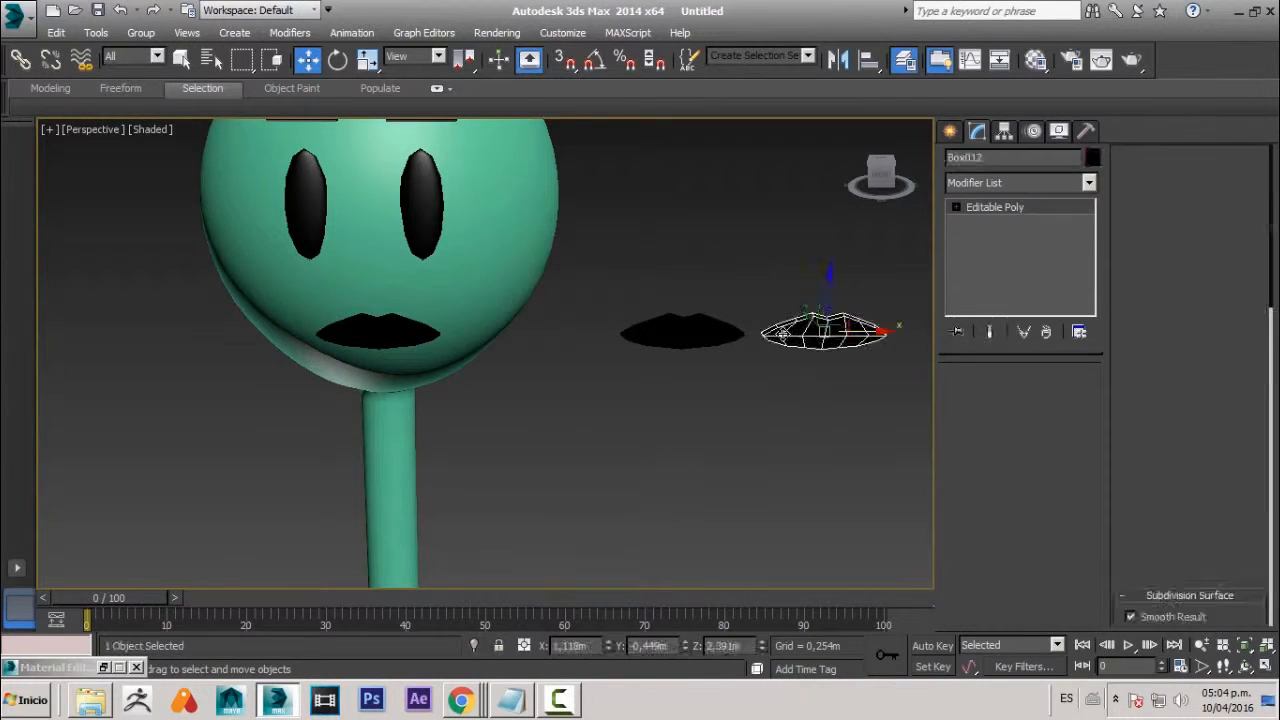
key(Delete)
- Copy the original mouth along X once more, and delete both trial copies beside the head
click(362, 322)
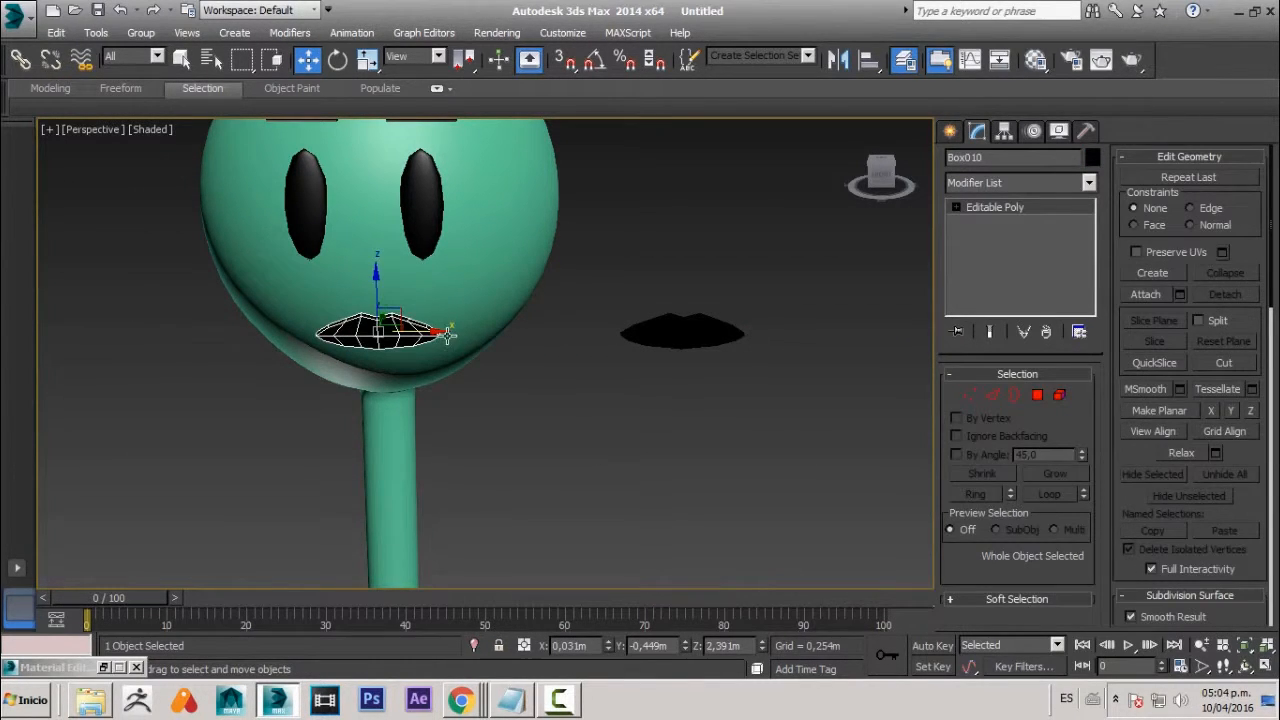
shift+drag(447, 334, 943, 344)
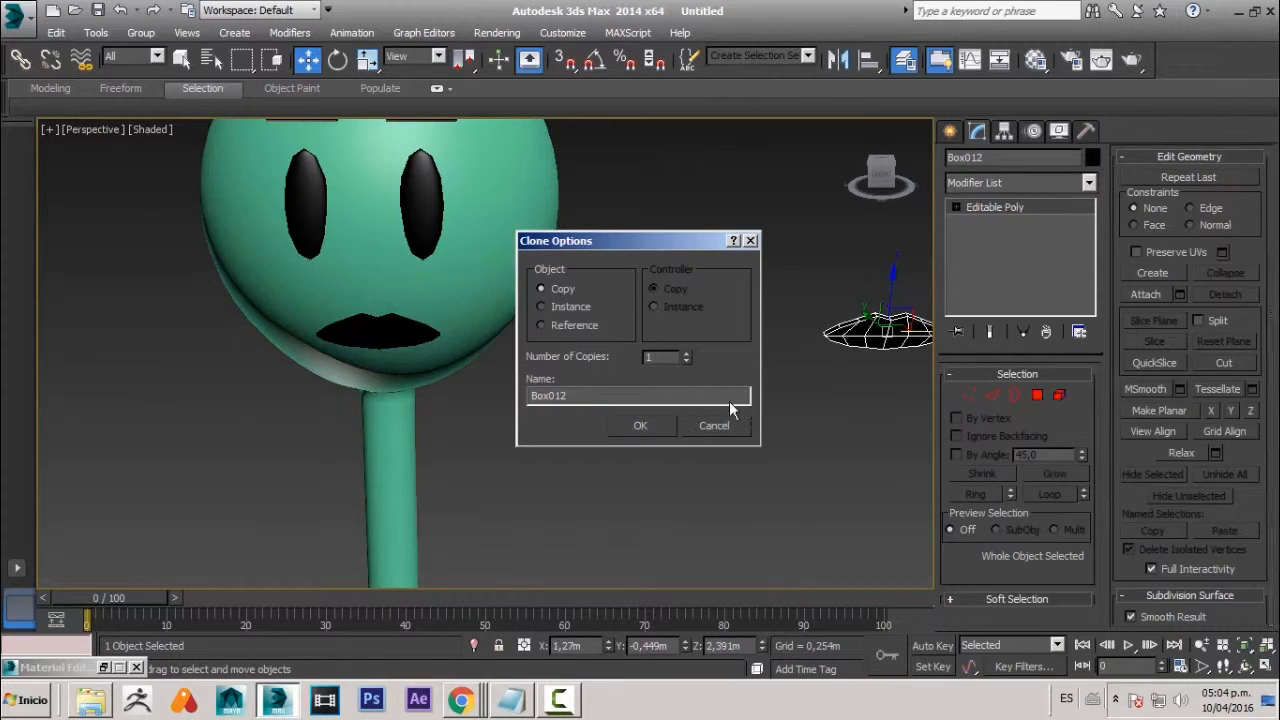
click(650, 425)
key(Delete)
click(694, 340)
key(Delete)
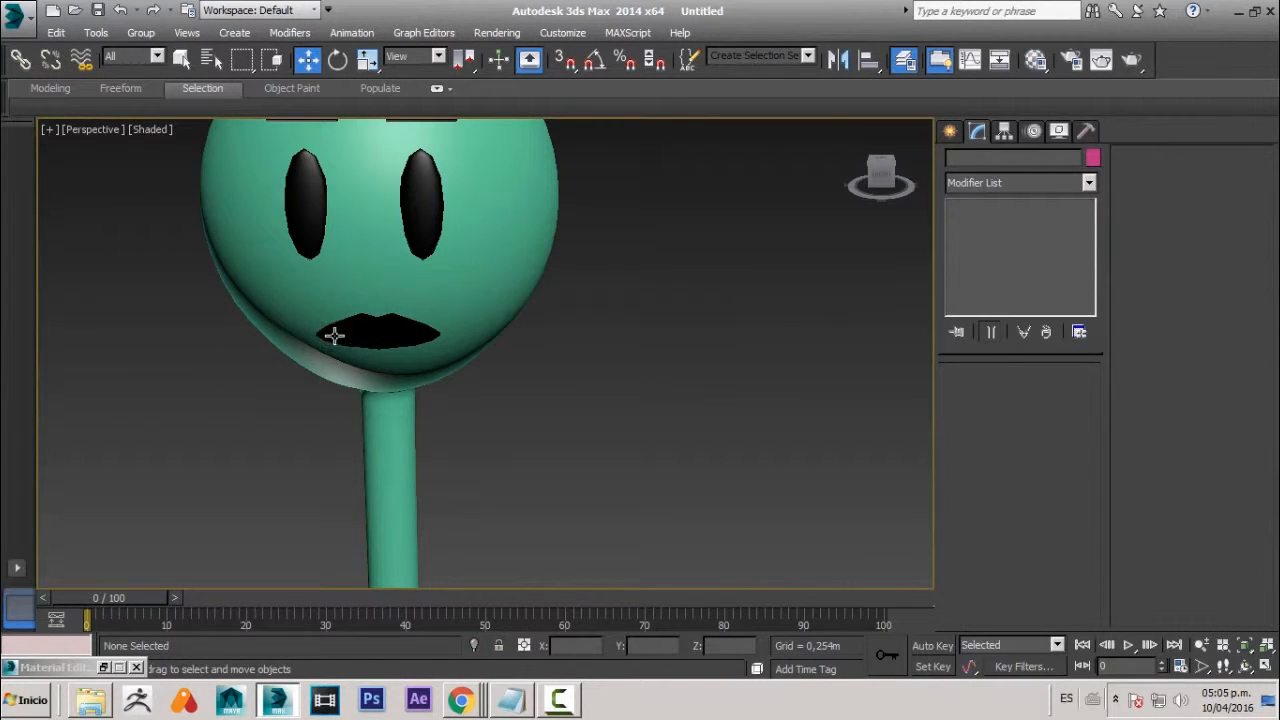
- Select the mouth on the face, switch to Chrome and examine the Lip Sync Mouth Positions chart in the image results
click(351, 330)
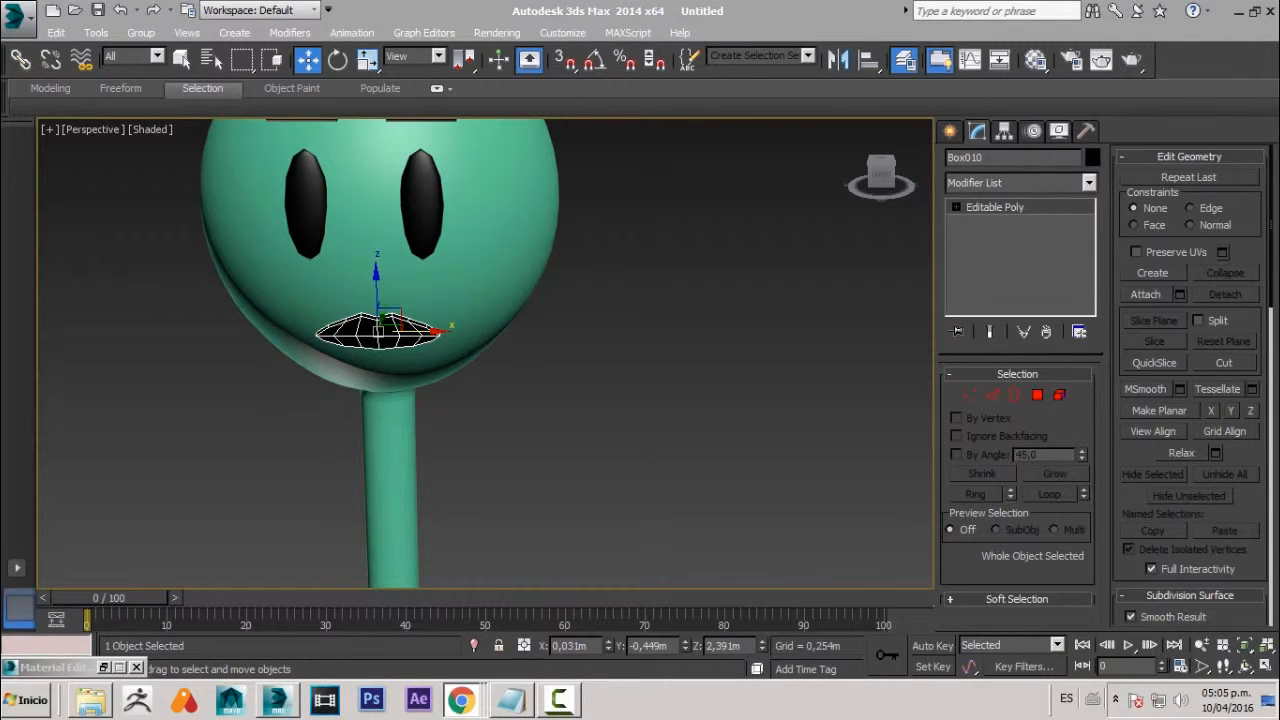
click(460, 699)
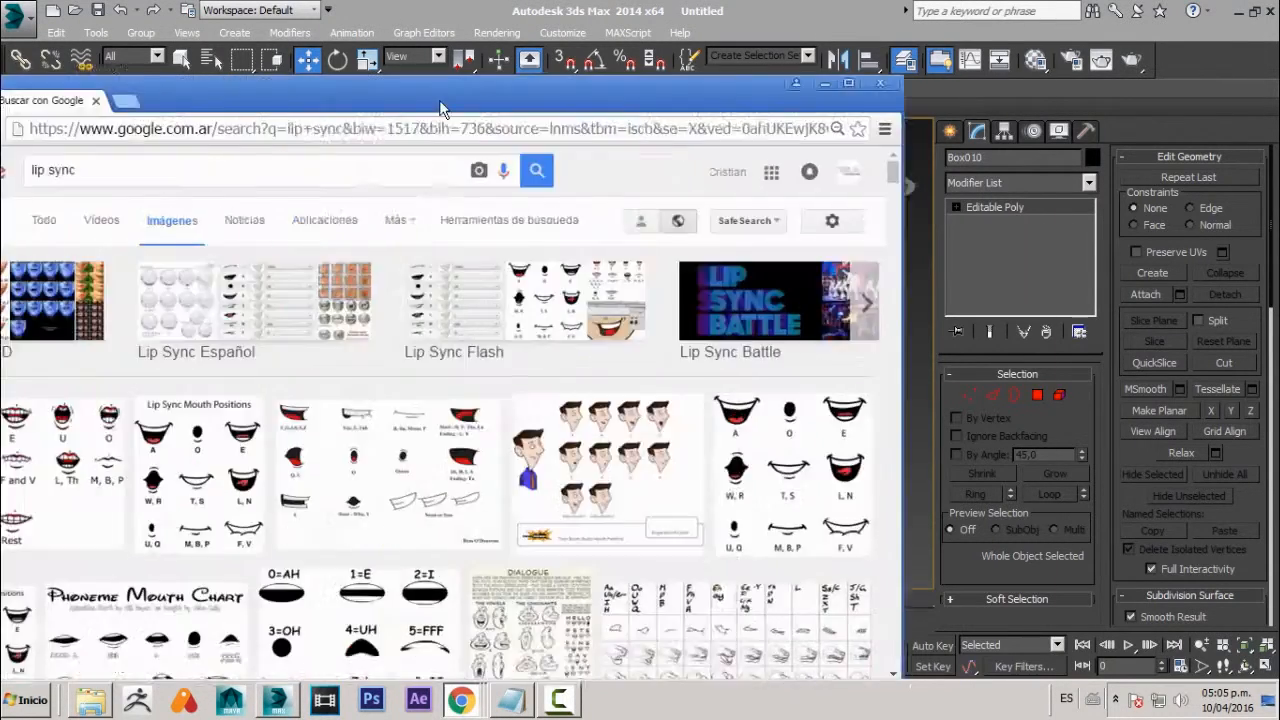
click(383, 440)
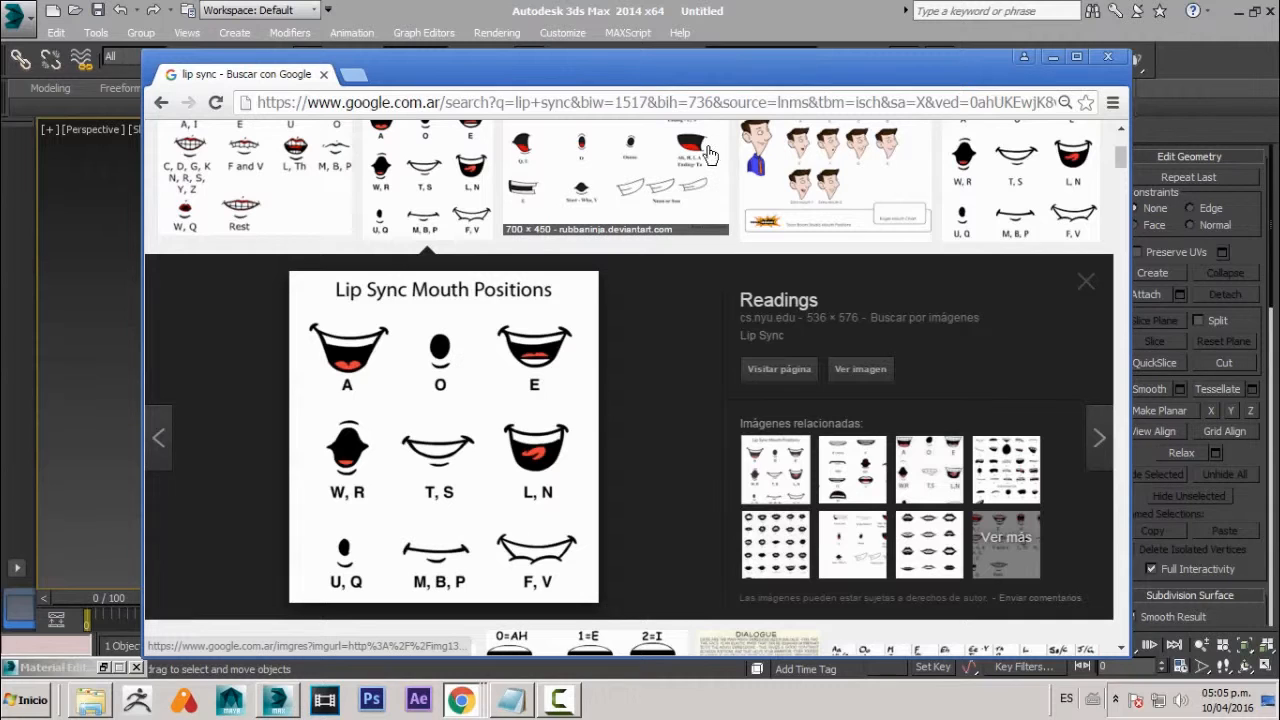
drag(474, 84, 0, 141)
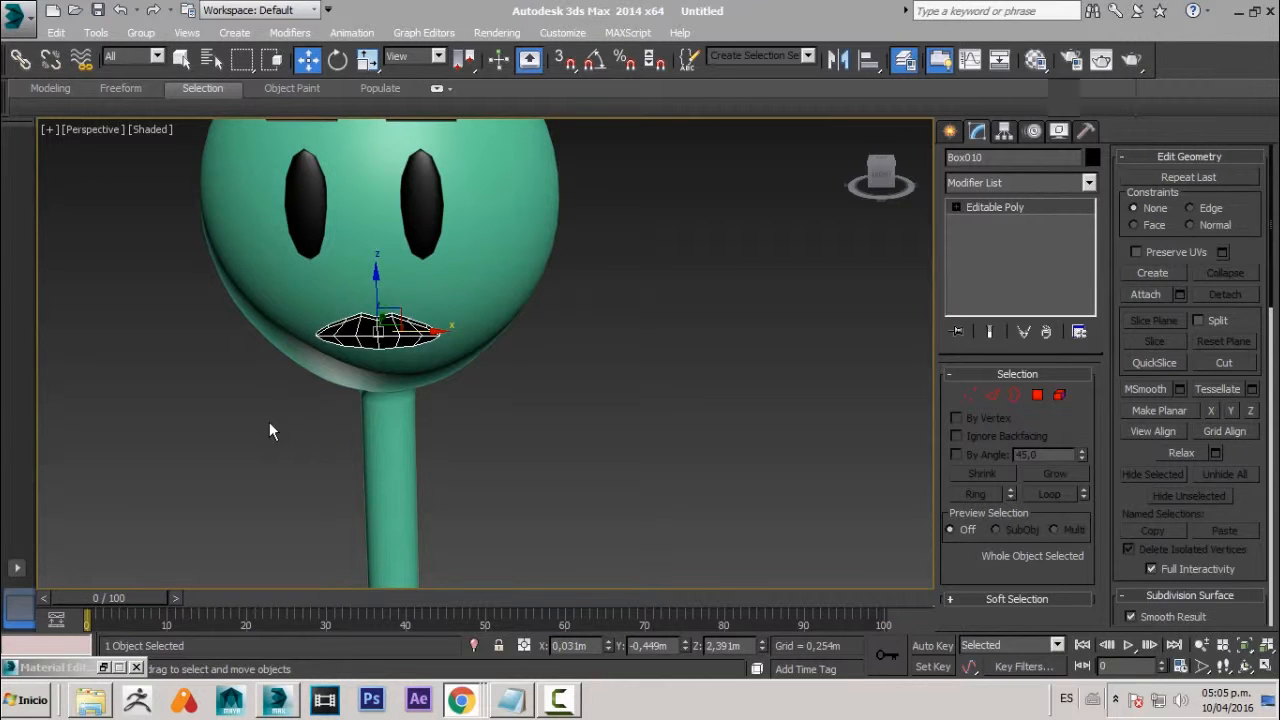
- Make one independent copy of the mouth along X beside the head, at about X 0.754 m
alt+middle_drag(471, 354, 415, 372)
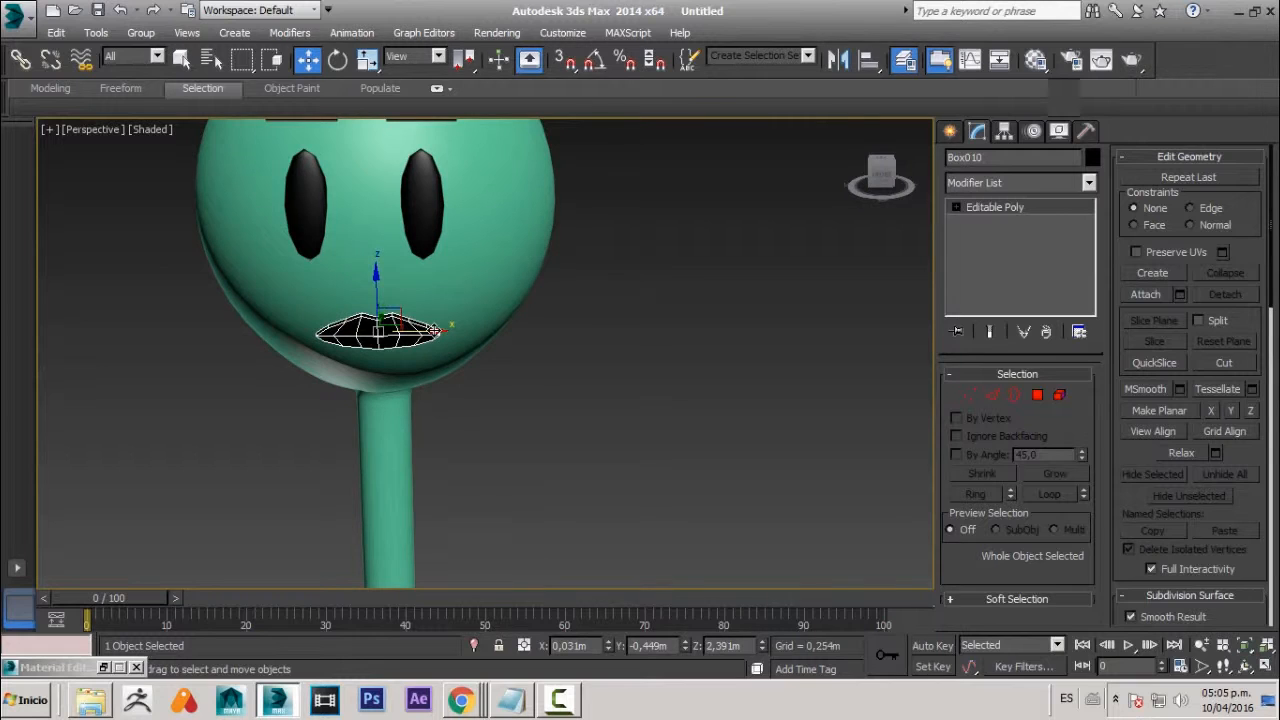
shift+drag(432, 330, 733, 331)
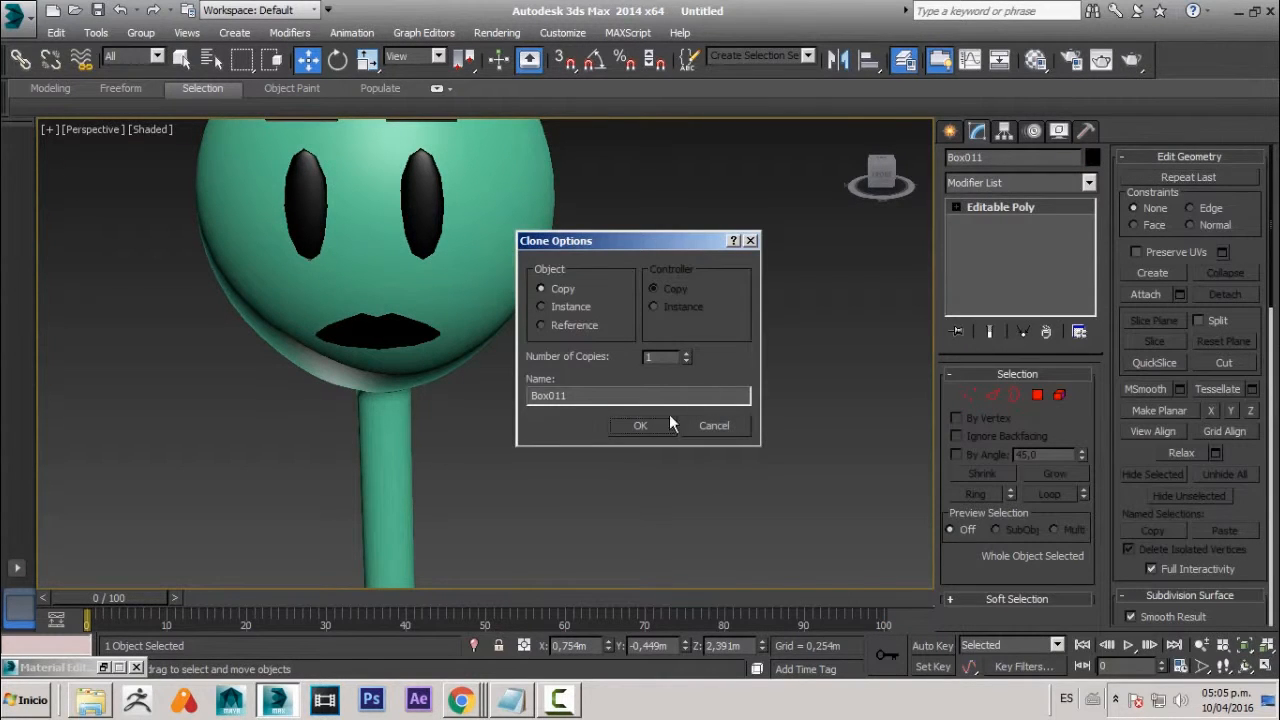
click(641, 425)
- Try flattening the mouth copy along Z at object level in two passes, and undo both scalings
scroll(599, 330, up, 5)
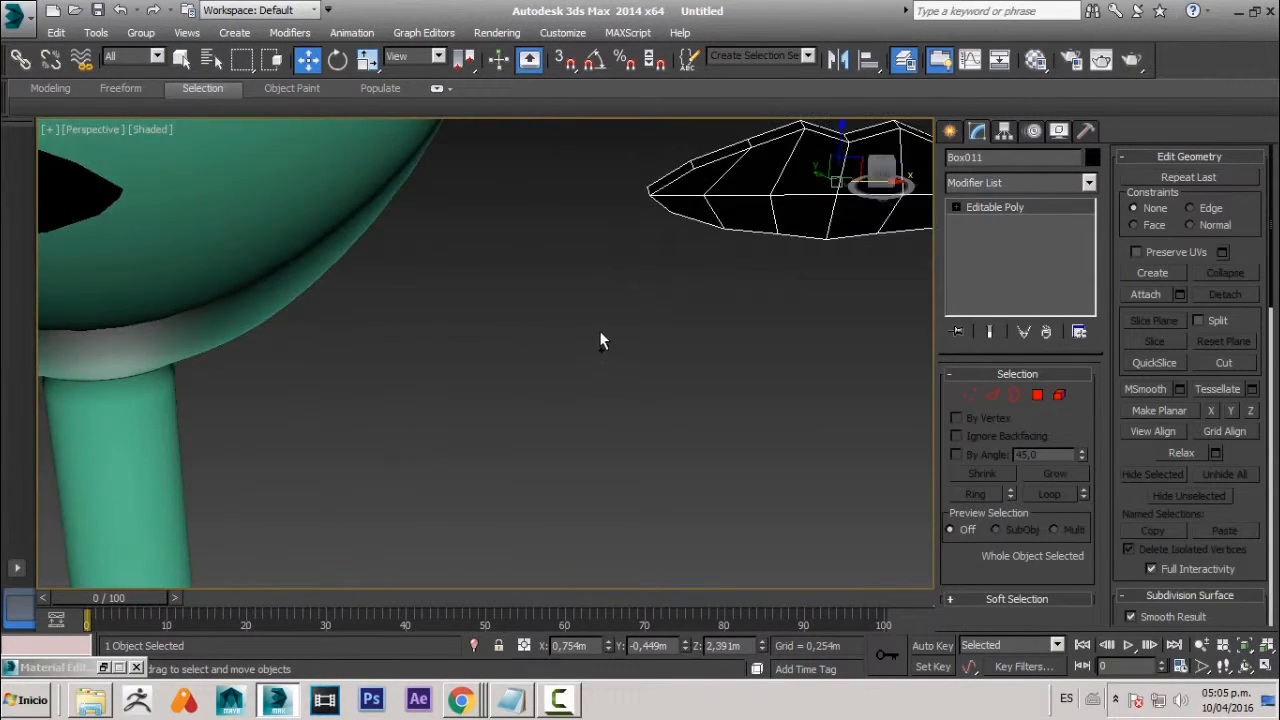
scroll(580, 347, down, 2)
alt+middle_drag(580, 347, 480, 408)
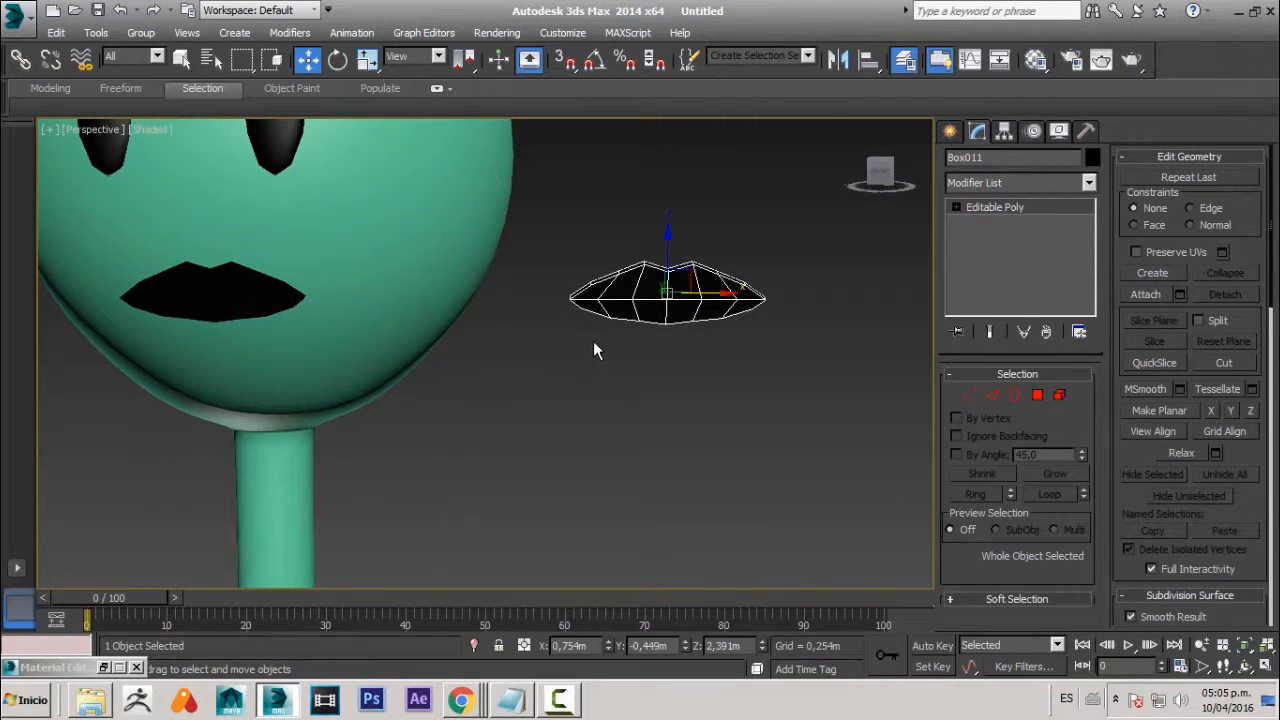
key(r)
drag(660, 237, 545, 680)
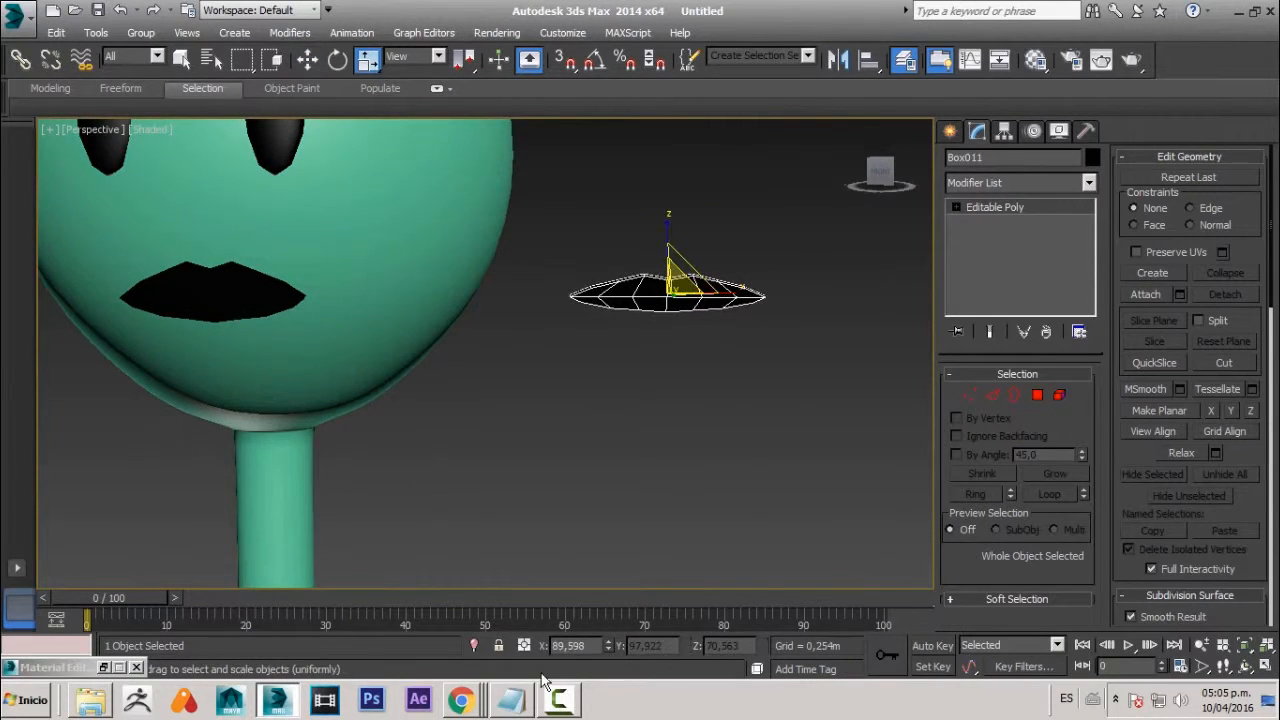
drag(663, 220, 685, 433)
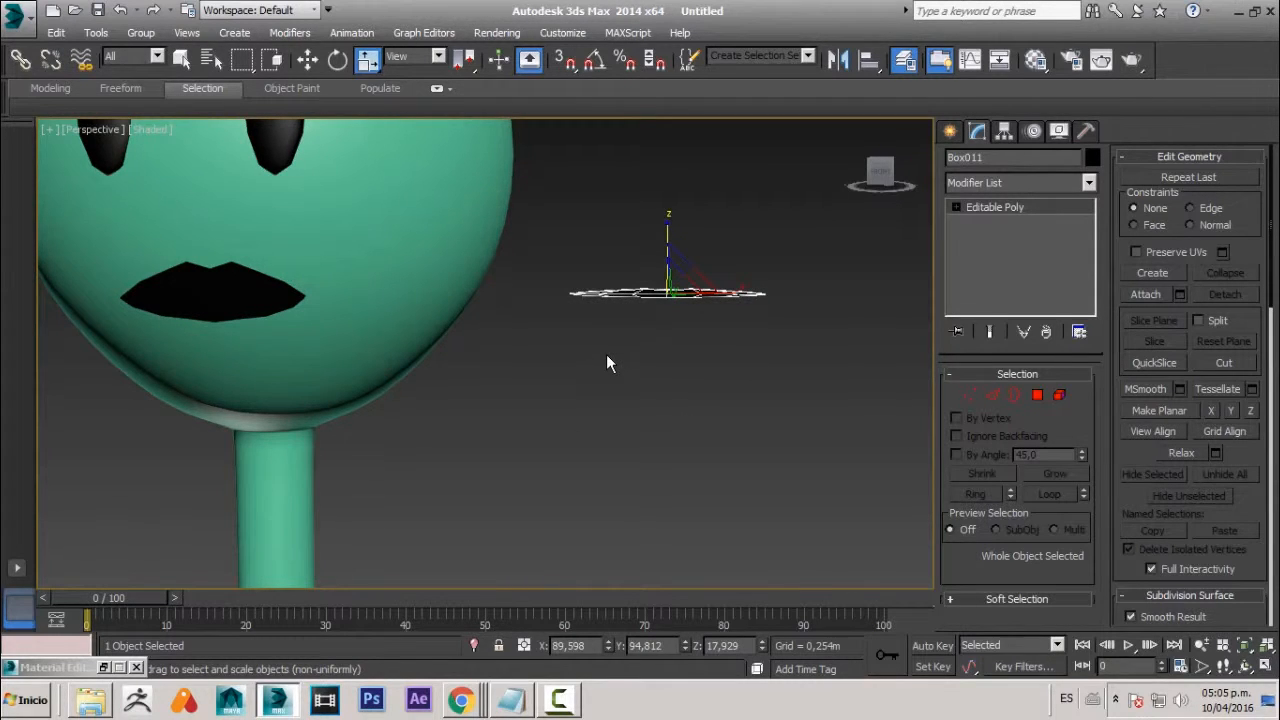
key(ctrl+z)
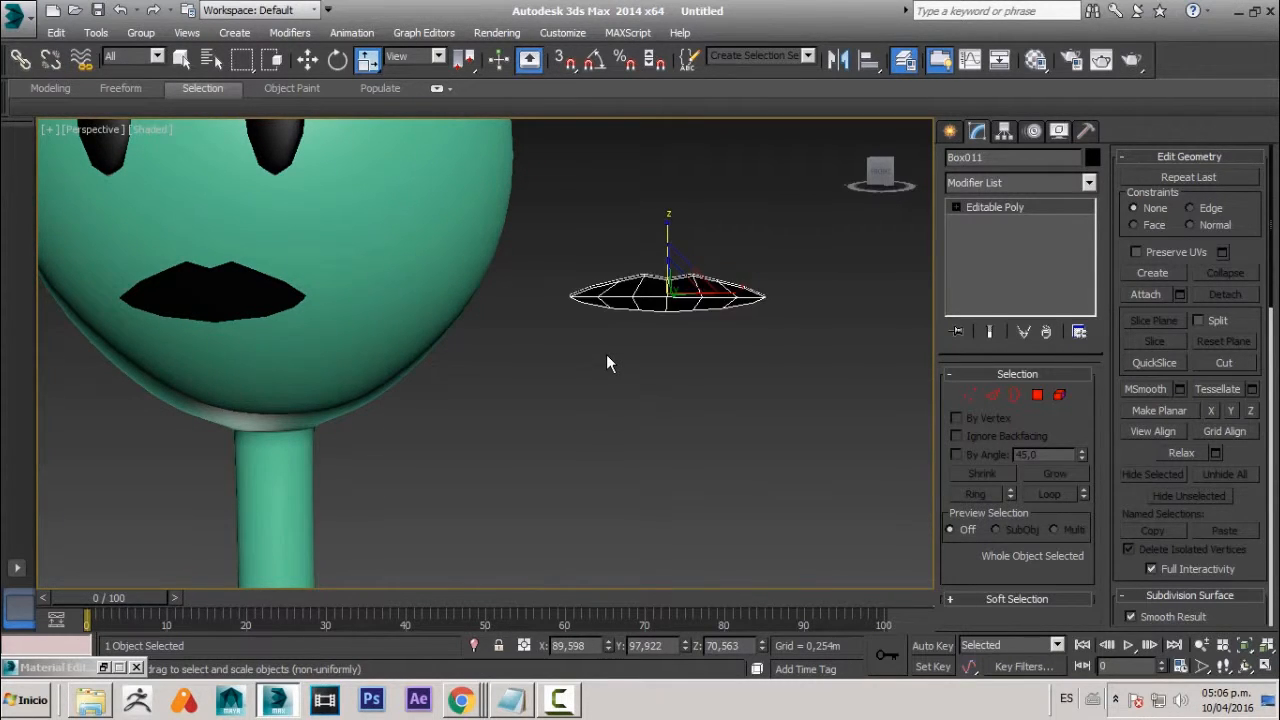
key(ctrl+z)
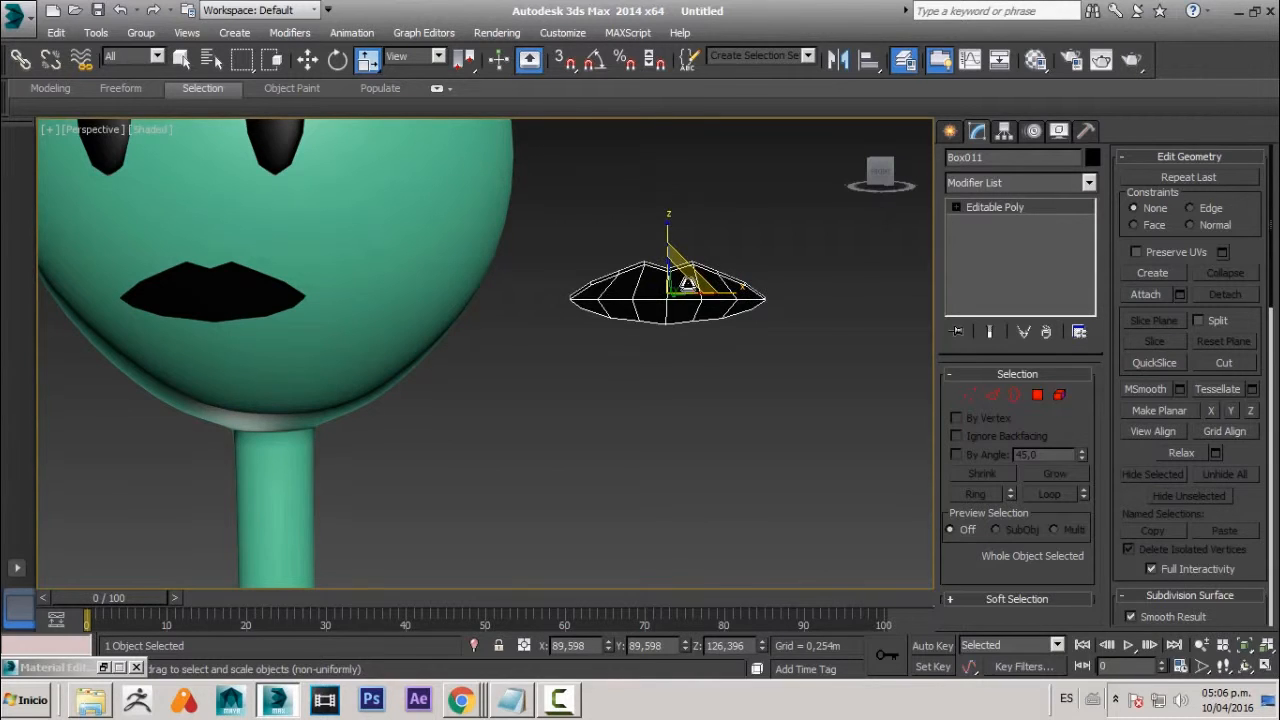
- Try flattening the whole mouth copy along Z and scaling it along X again, and undo these changes
mouse_move(680, 291)
alt+middle_down()
mouse_move(680, 311)
mouse_move(666, 282)
alt+middle_up()
mouse_move(666, 291)
mouse_down()
mouse_move(674, 204)
mouse_move(666, 291)
mouse_up()
alt+middle_drag(666, 291, 631, 322)
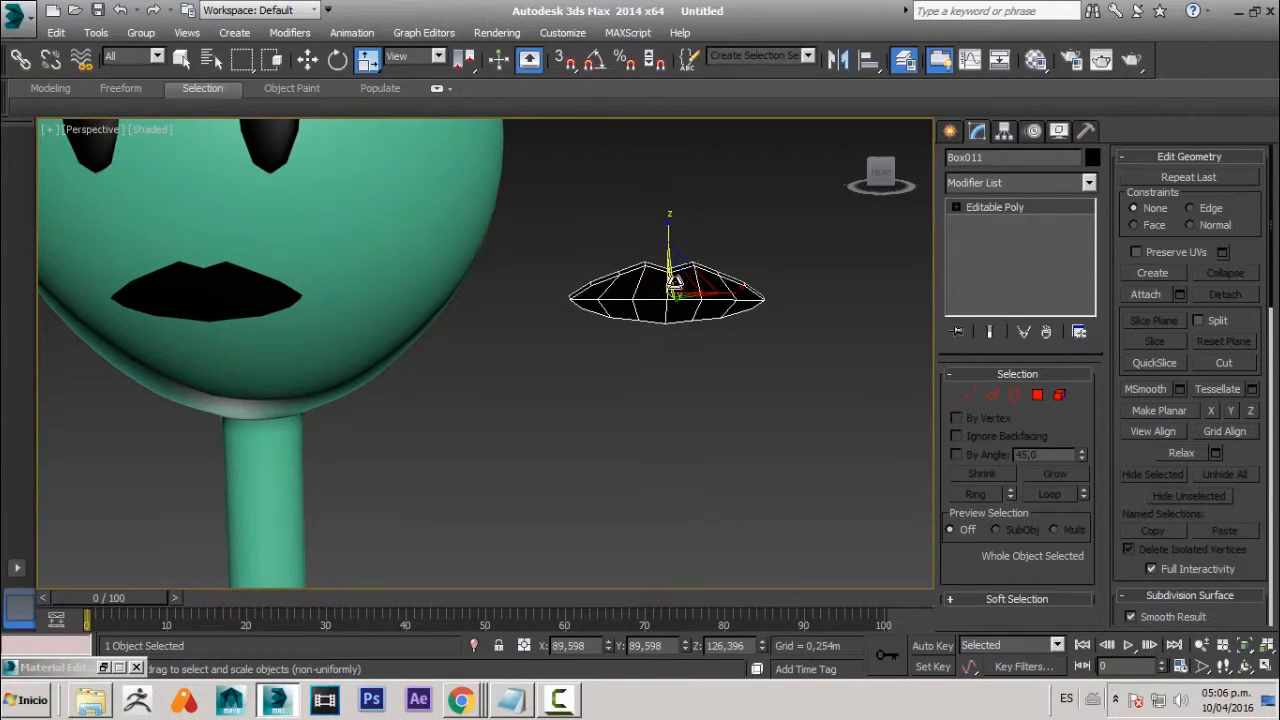
drag(669, 220, 690, 496)
drag(721, 293, 650, 365)
key(ctrl+z)
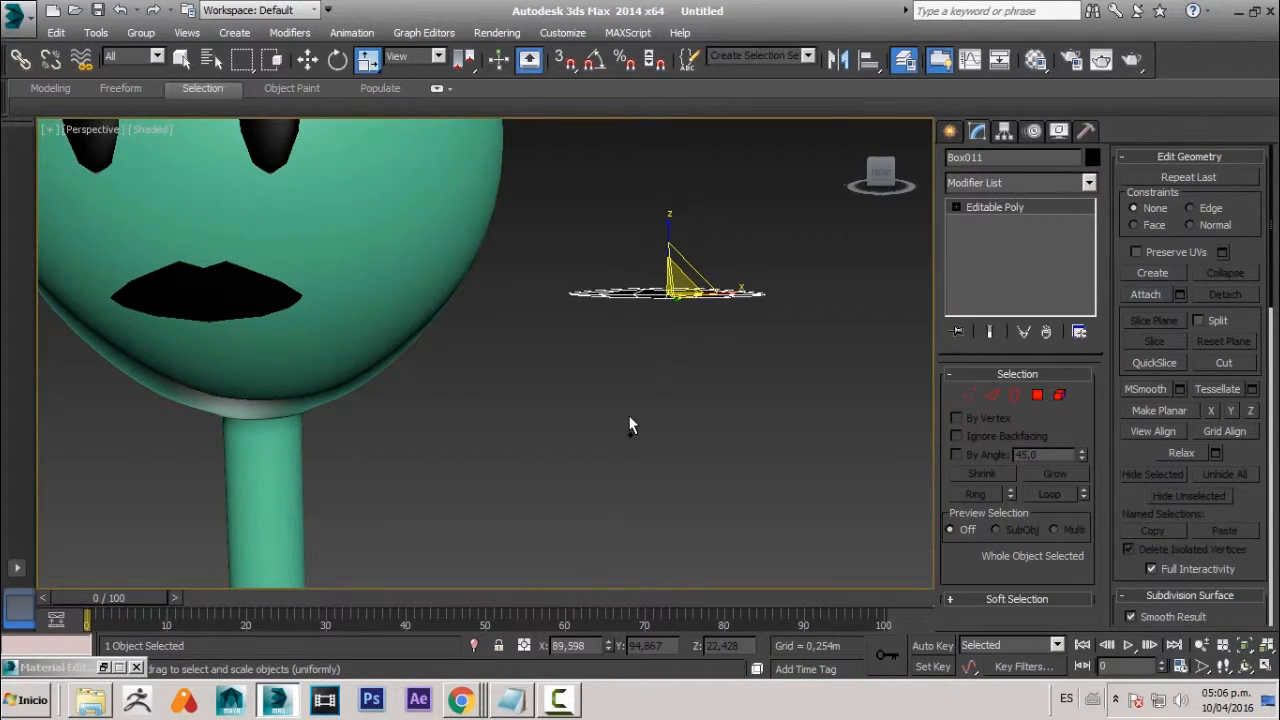
key(ctrl+z)
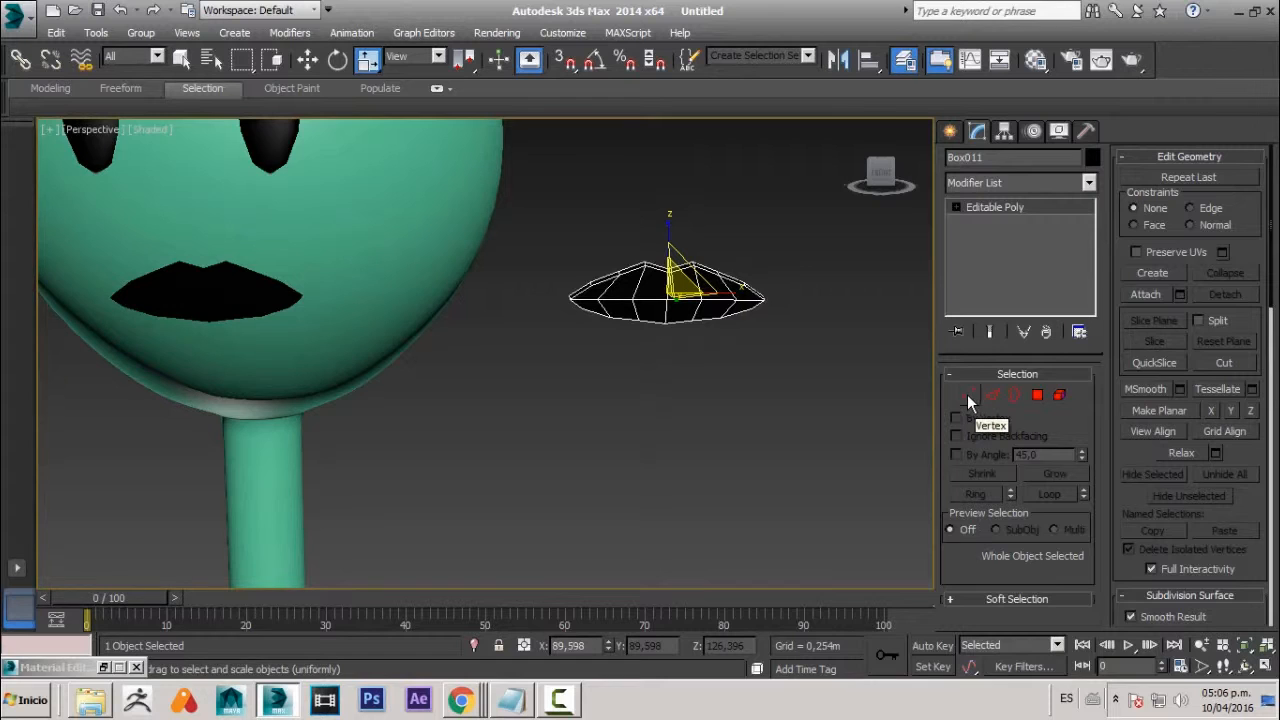
- Select all vertices of the mouth copy, scale them to about 27% along Z and narrow them along X
click(967, 394)
drag(539, 241, 792, 378)
drag(667, 242, 702, 400)
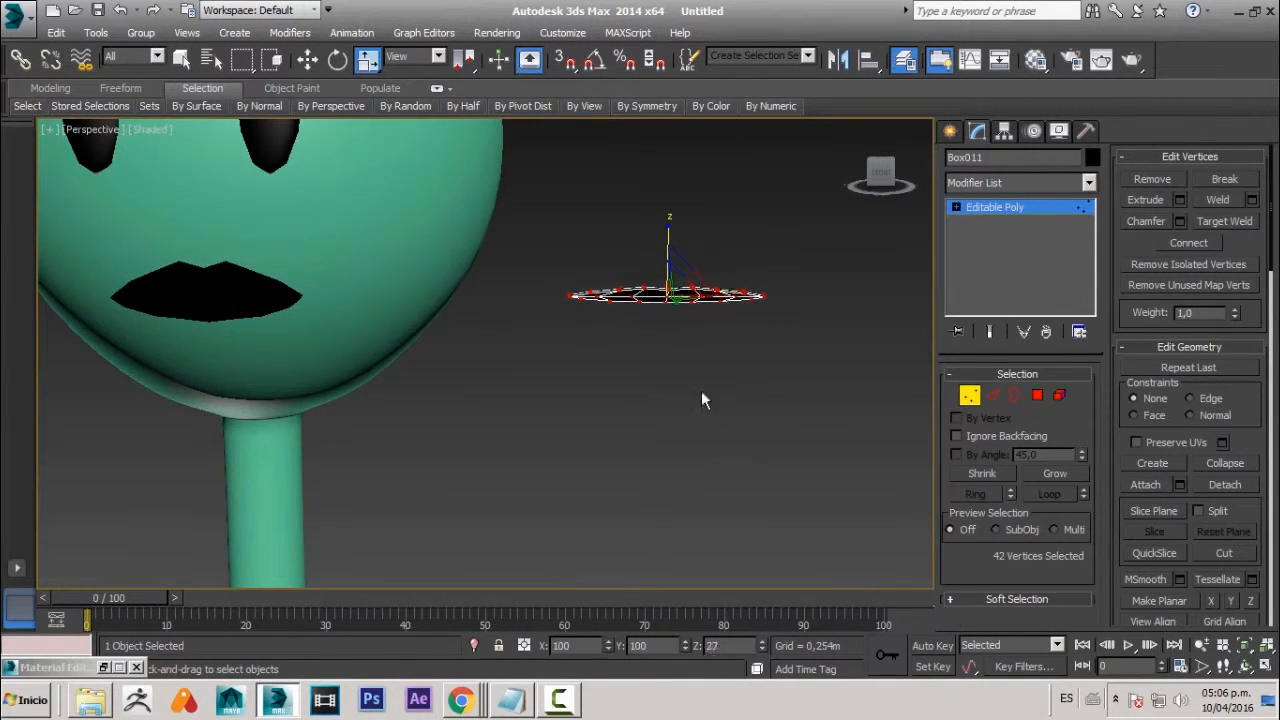
drag(734, 295, 705, 296)
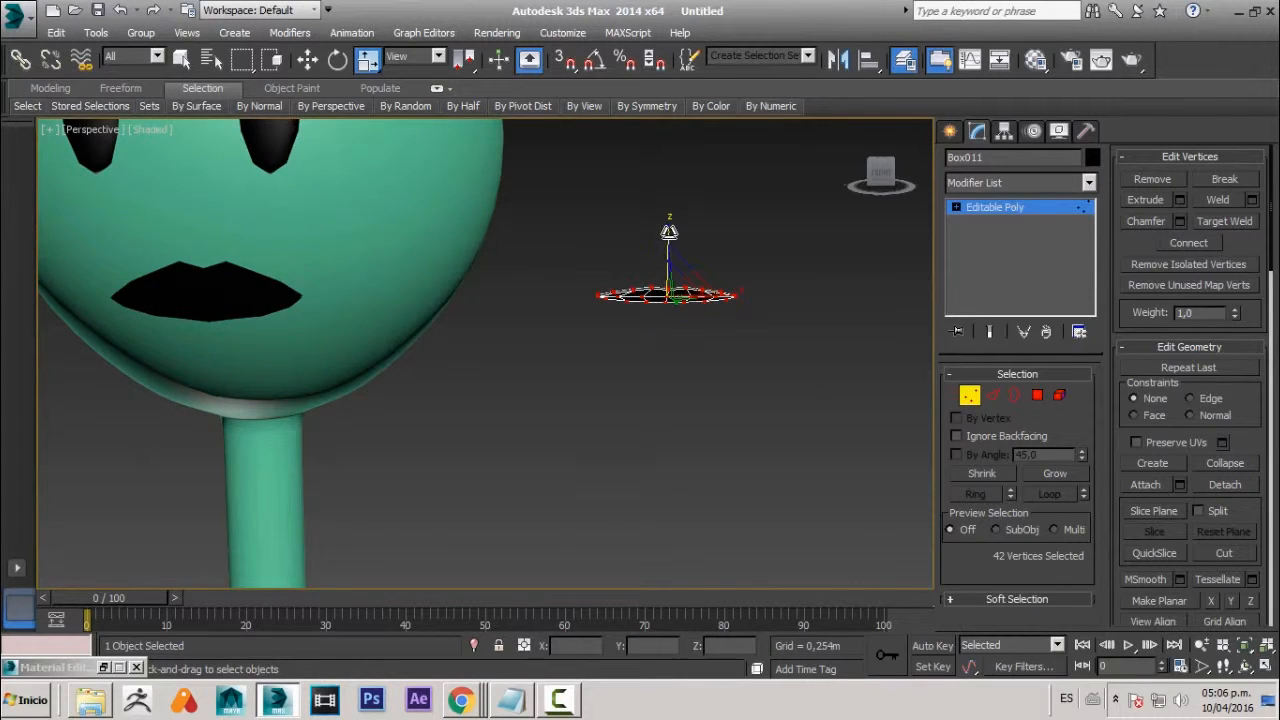
- Flatten and narrow the mouth copy's vertices further into a thin, short closed-mouth line, and leave vertex editing
drag(668, 231, 642, 397)
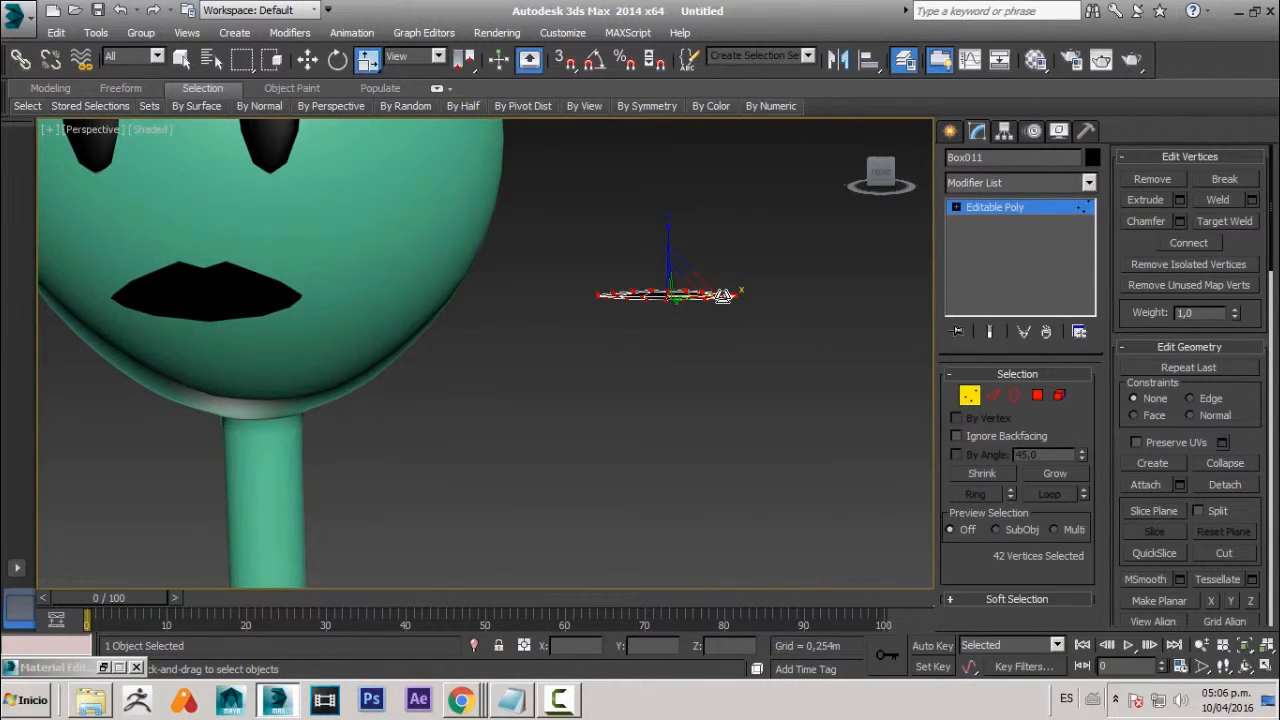
drag(735, 295, 703, 298)
drag(669, 234, 674, 262)
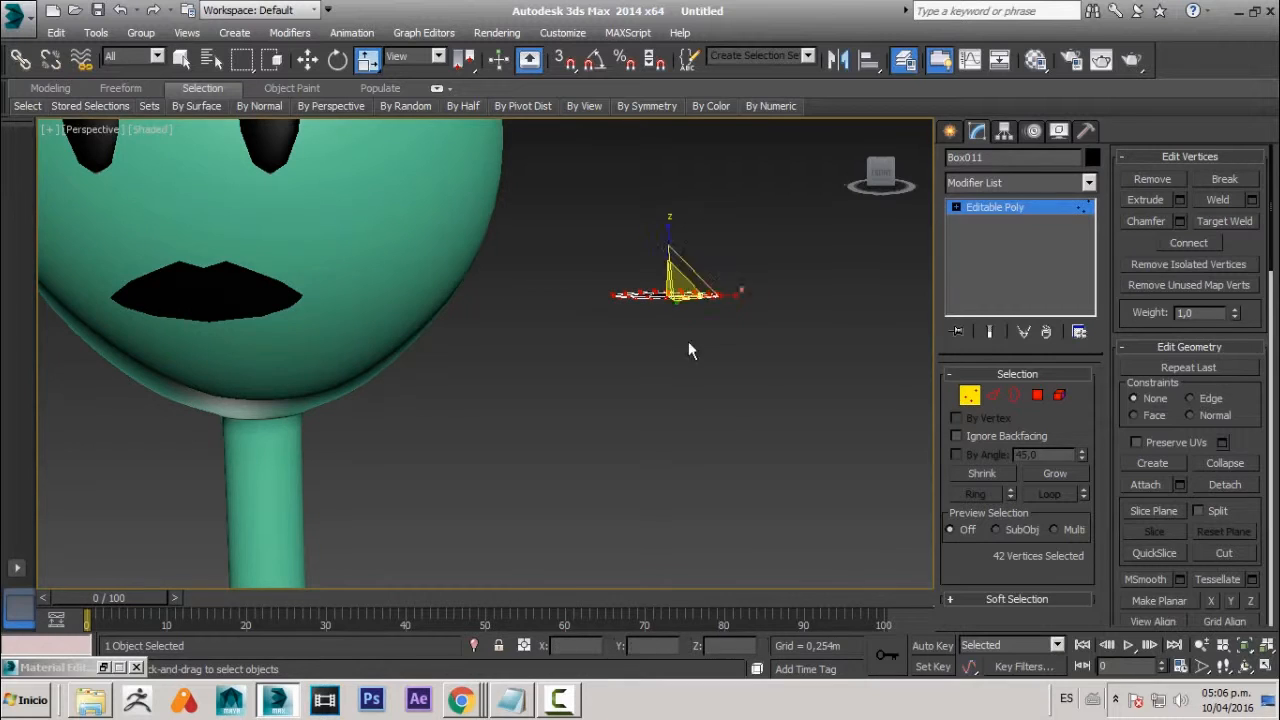
key(q)
click(693, 398)
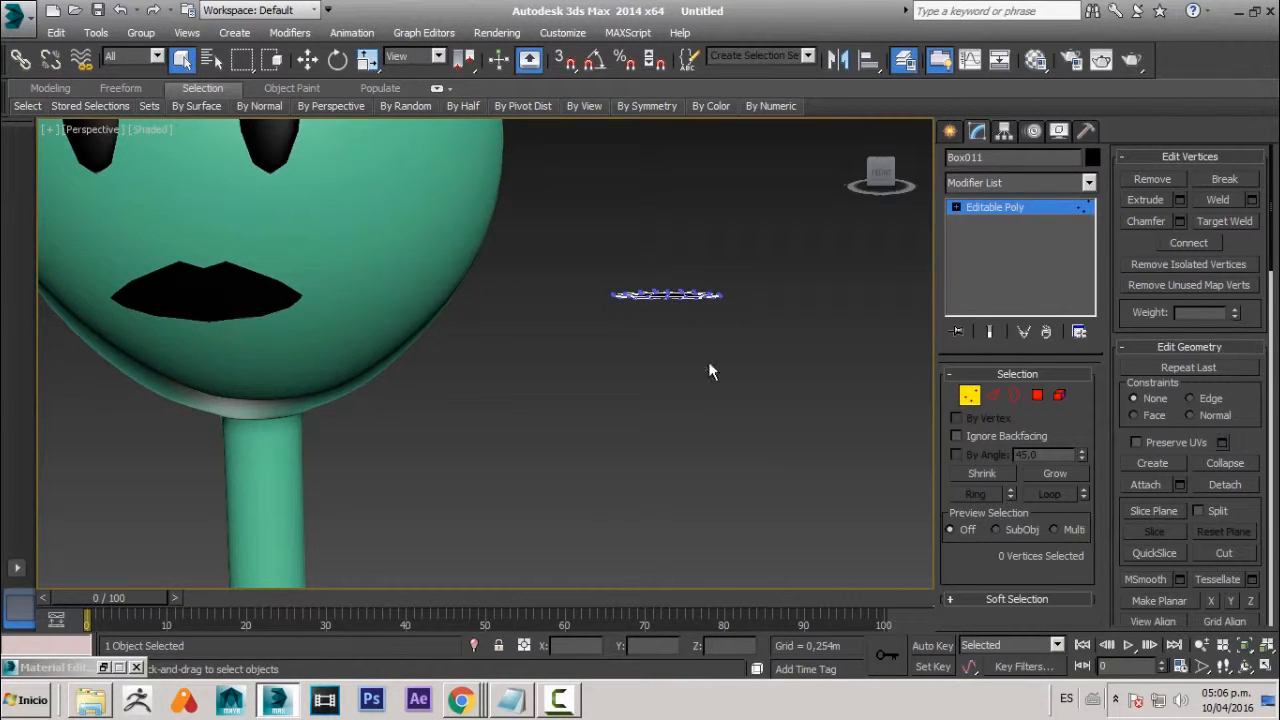
click(970, 395)
- Copy the original mouth along X past the thin closed mouth, to about X 1.205 m
click(186, 306)
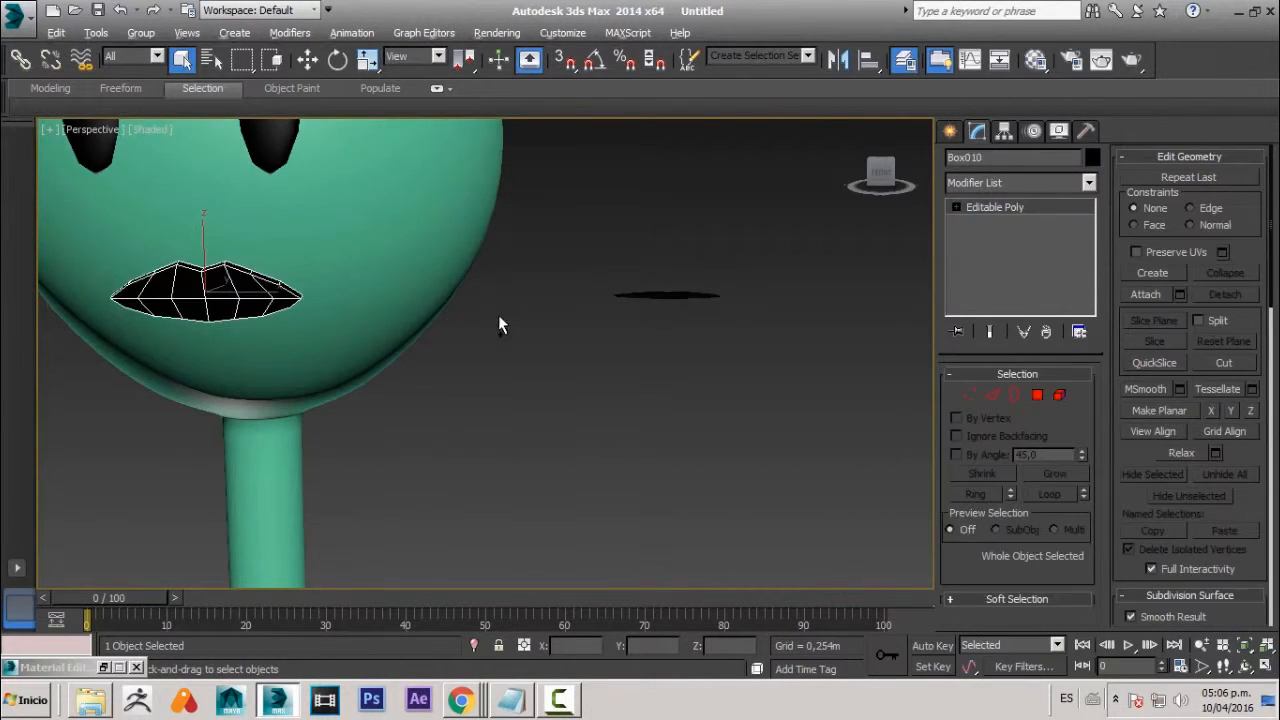
scroll(498, 318, down, 3)
key(w)
mouse_move(410, 297)
shift+mouse_down()
mouse_move(731, 343)
mouse_move(785, 298)
shift+mouse_up()
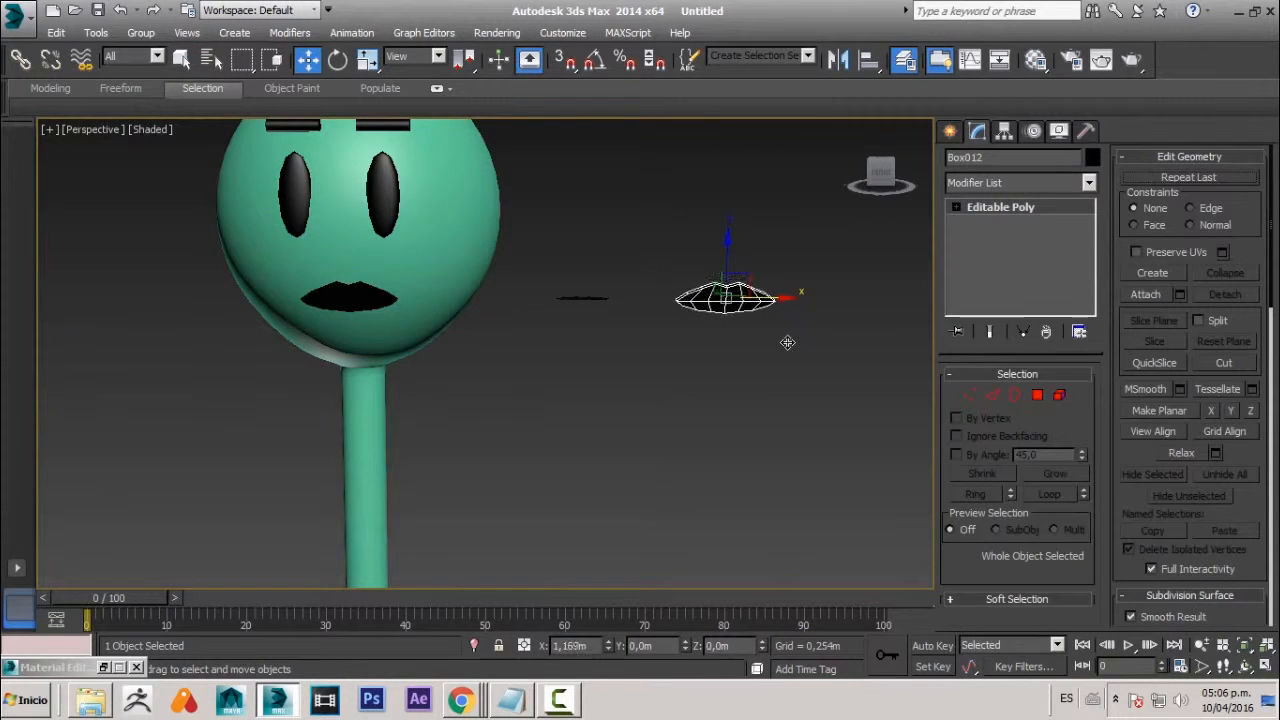
click(644, 433)
scroll(700, 350, up, 3)
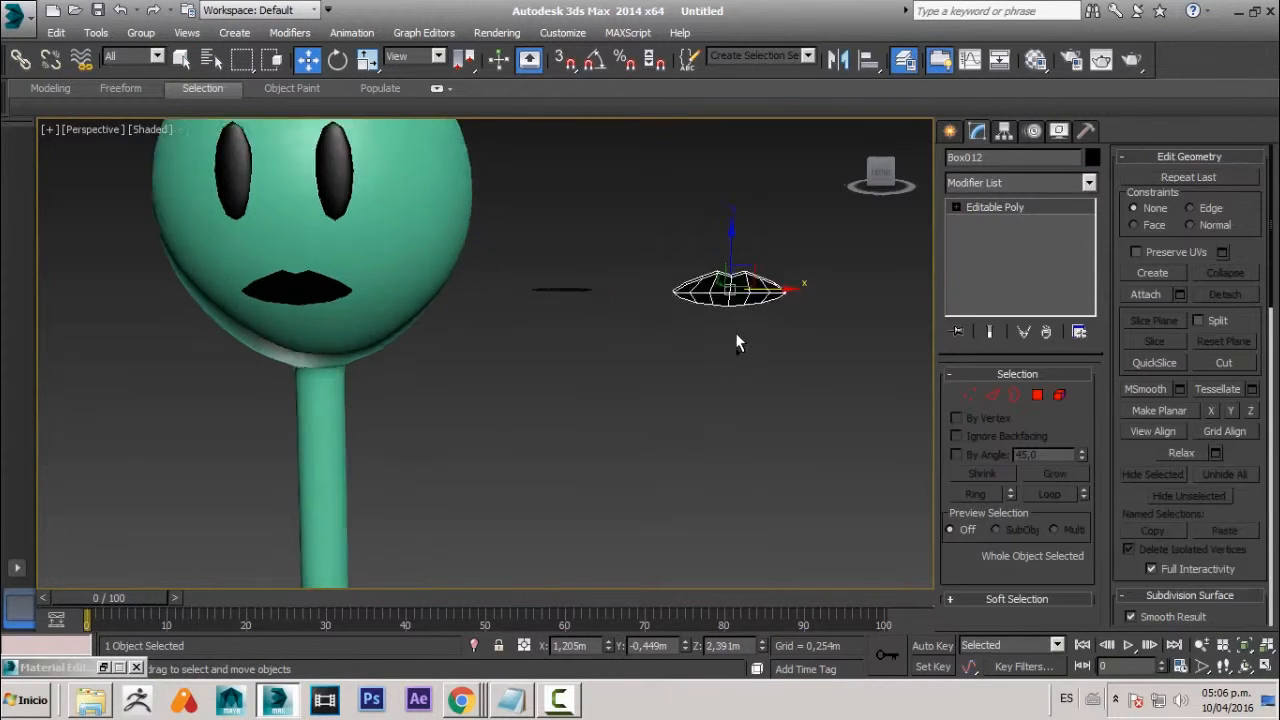
- Check the lip-sync reference for the O shape, and narrow all vertices of the new mouth copy to 42% along X
click(460, 700)
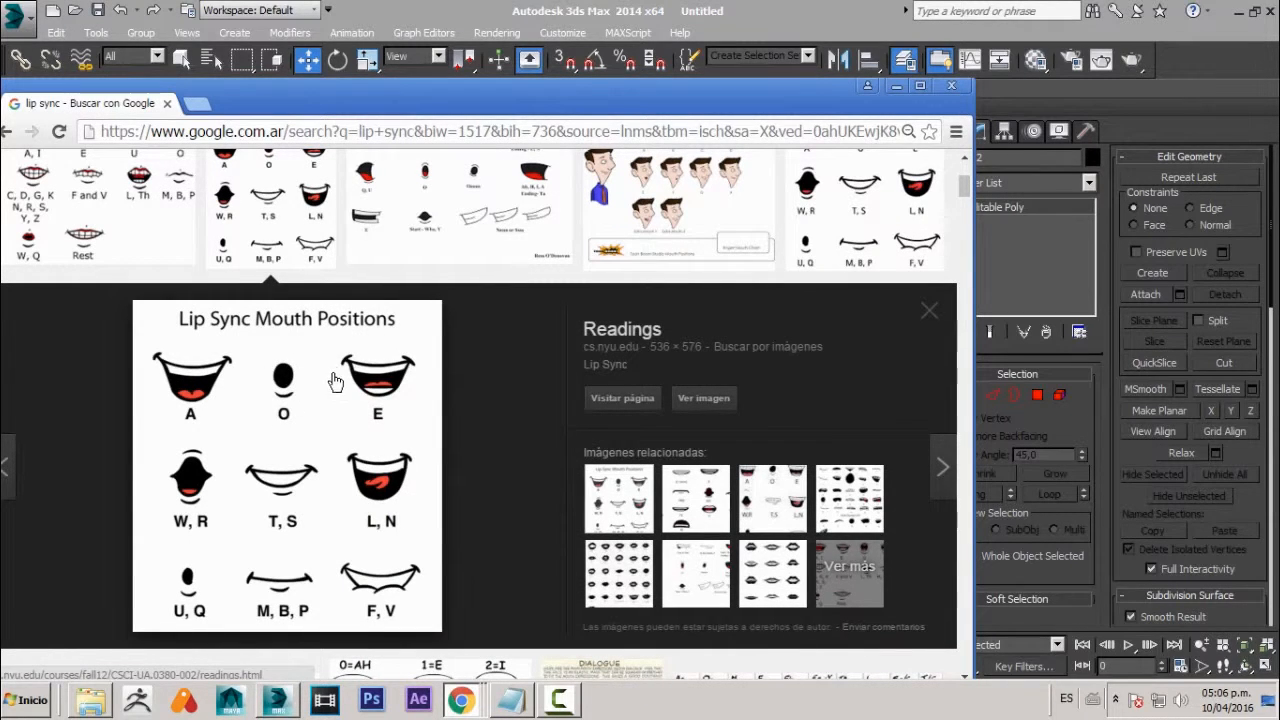
drag(667, 98, 0, 98)
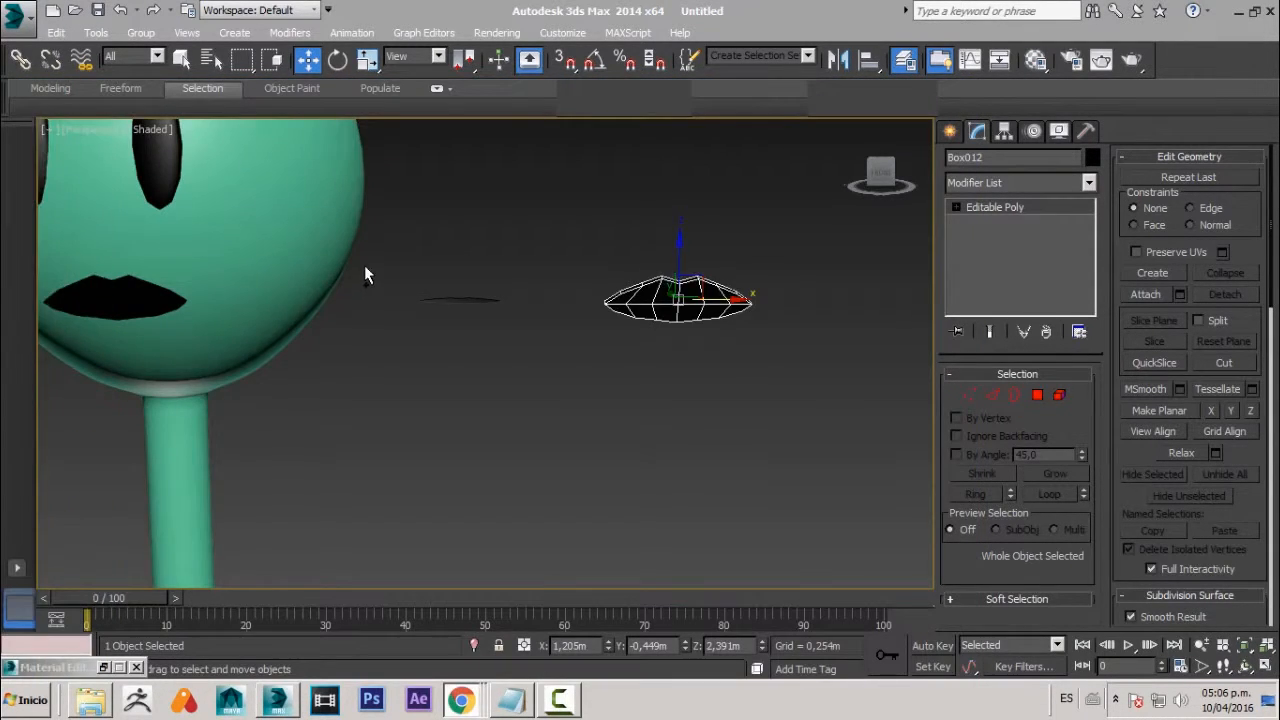
scroll(364, 265, up, 2)
alt+middle_drag(460, 280, 400, 305)
key(1)
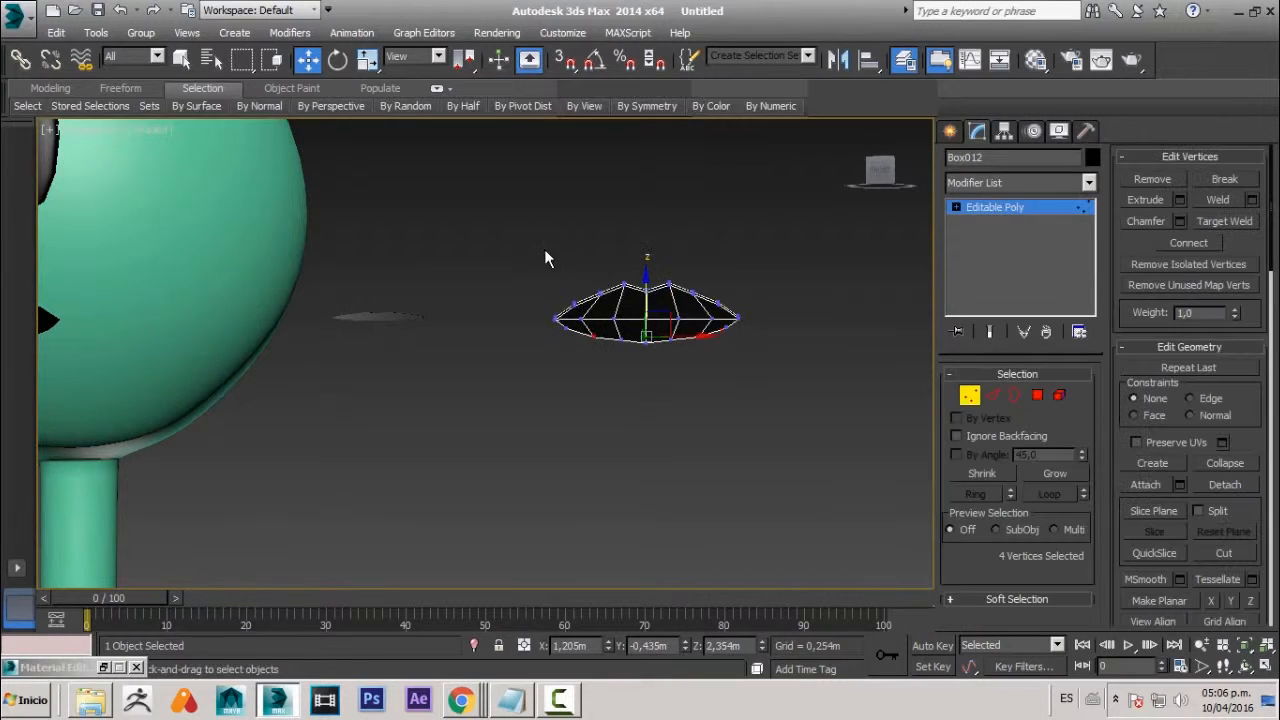
drag(540, 251, 785, 381)
key(r)
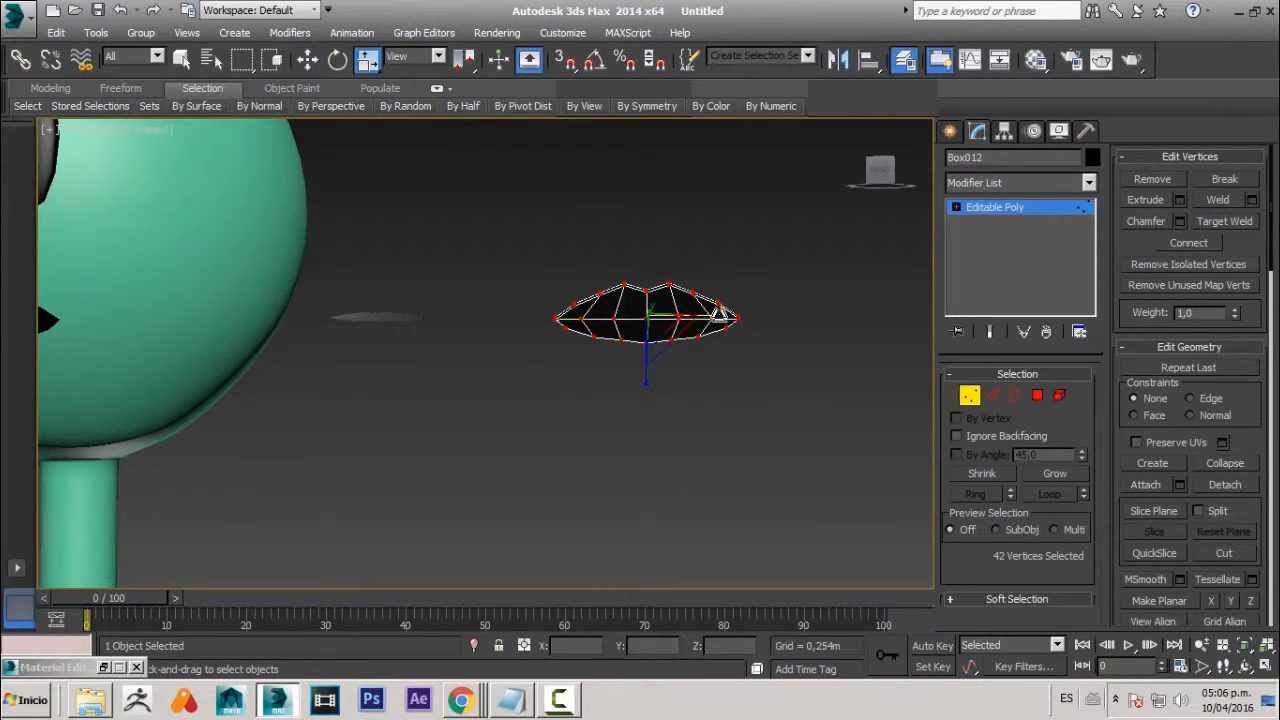
drag(714, 314, 679, 316)
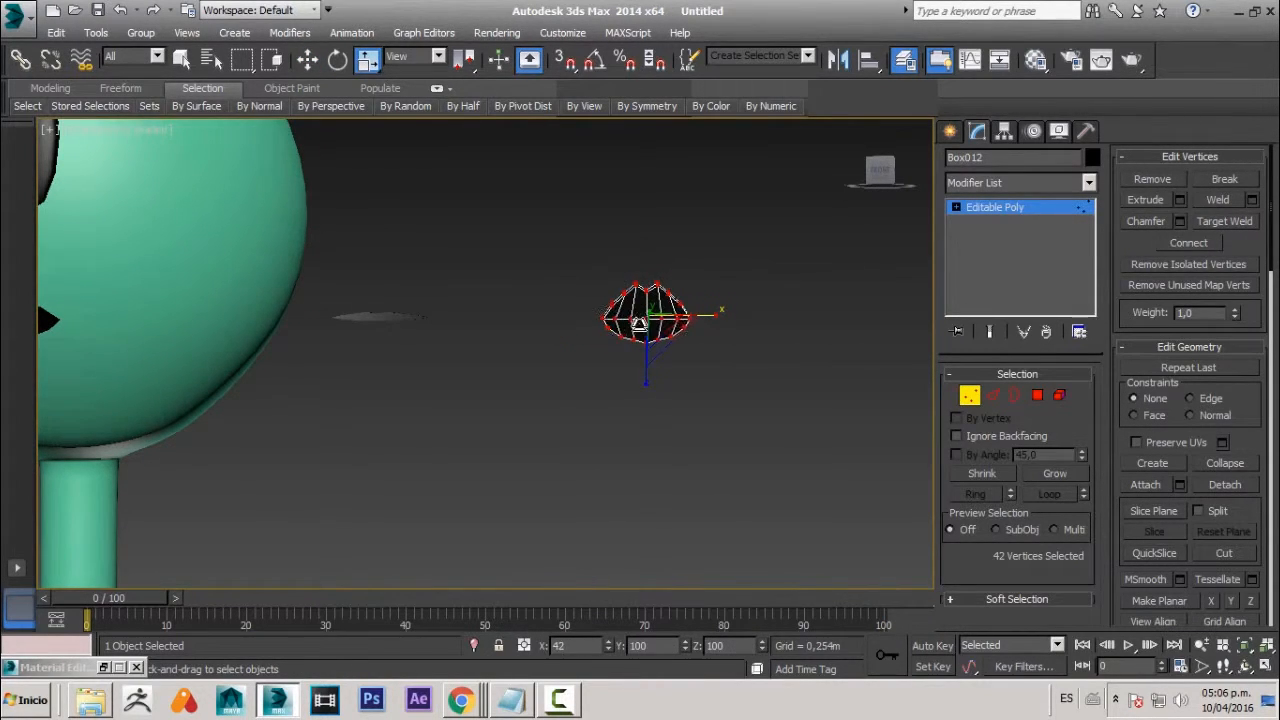
- Lower the two upper-lip peaks of the narrowed mouth copy along Z so the top edge becomes rounder
scroll(670, 312, up, 5)
key(q)
middle_drag(647, 201, 649, 248)
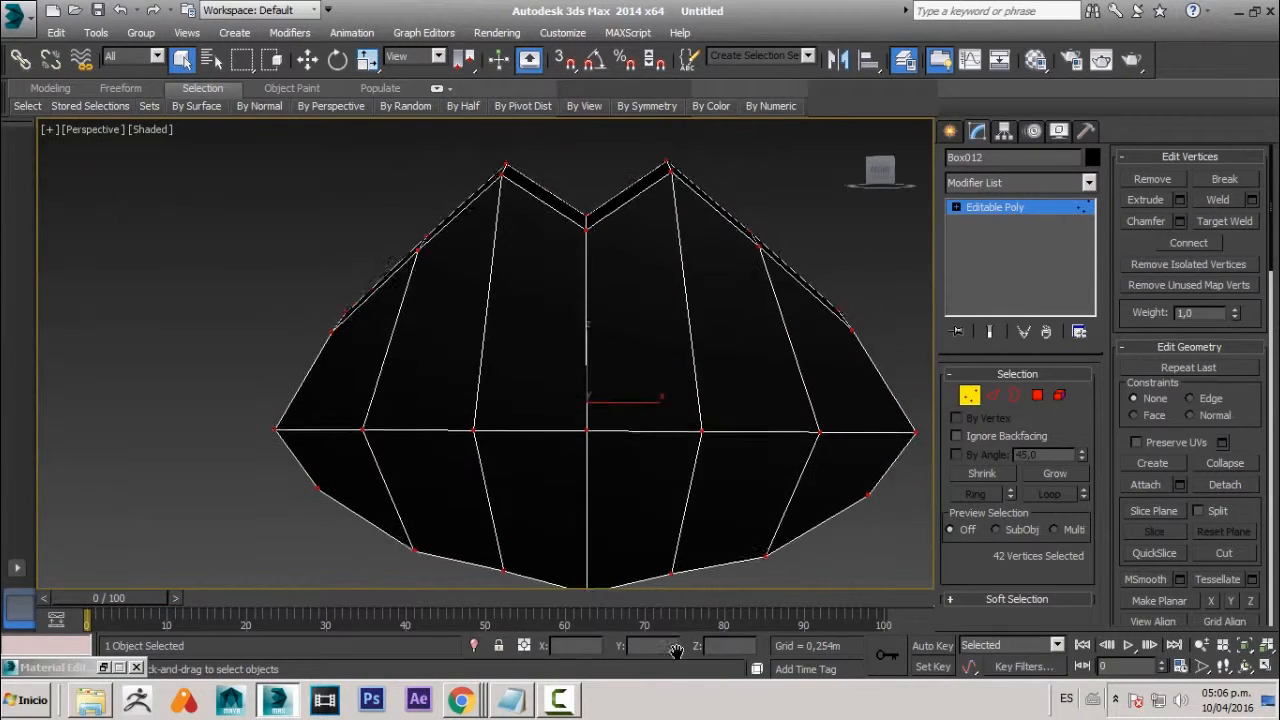
drag(646, 157, 704, 214)
ctrl+drag(489, 144, 530, 190)
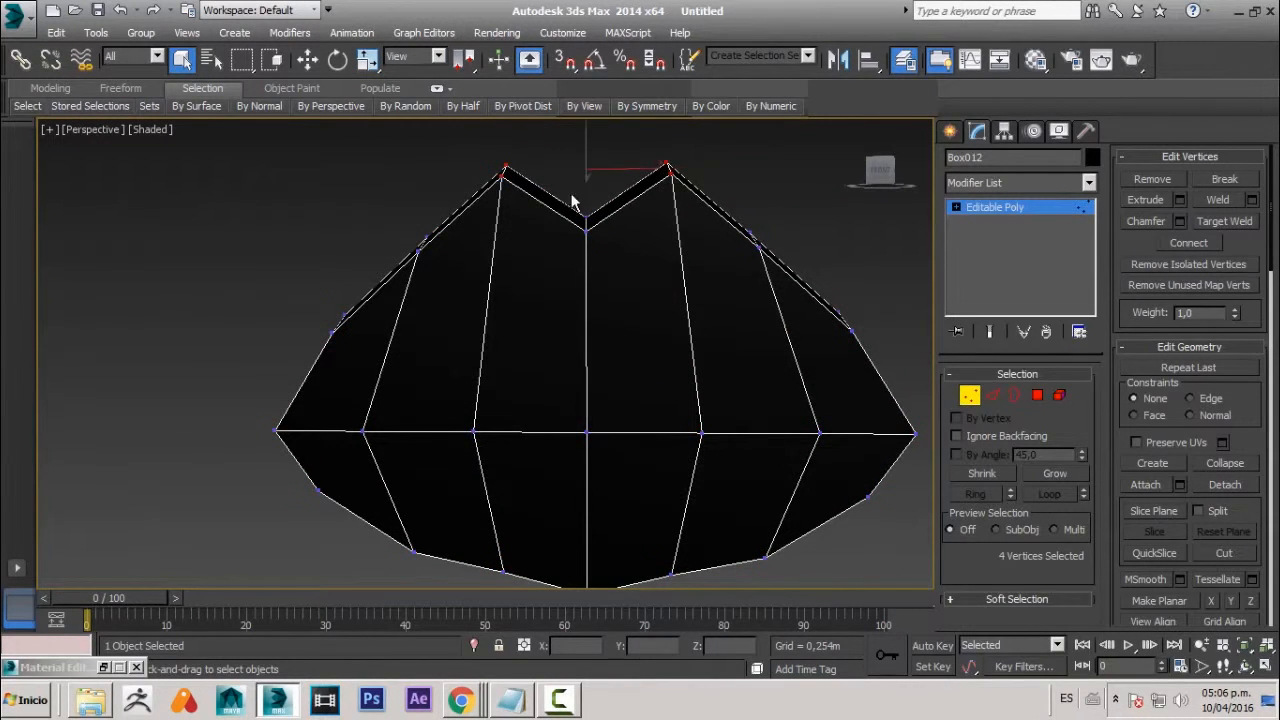
key(w)
drag(589, 138, 590, 168)
scroll(600, 195, down, 8)
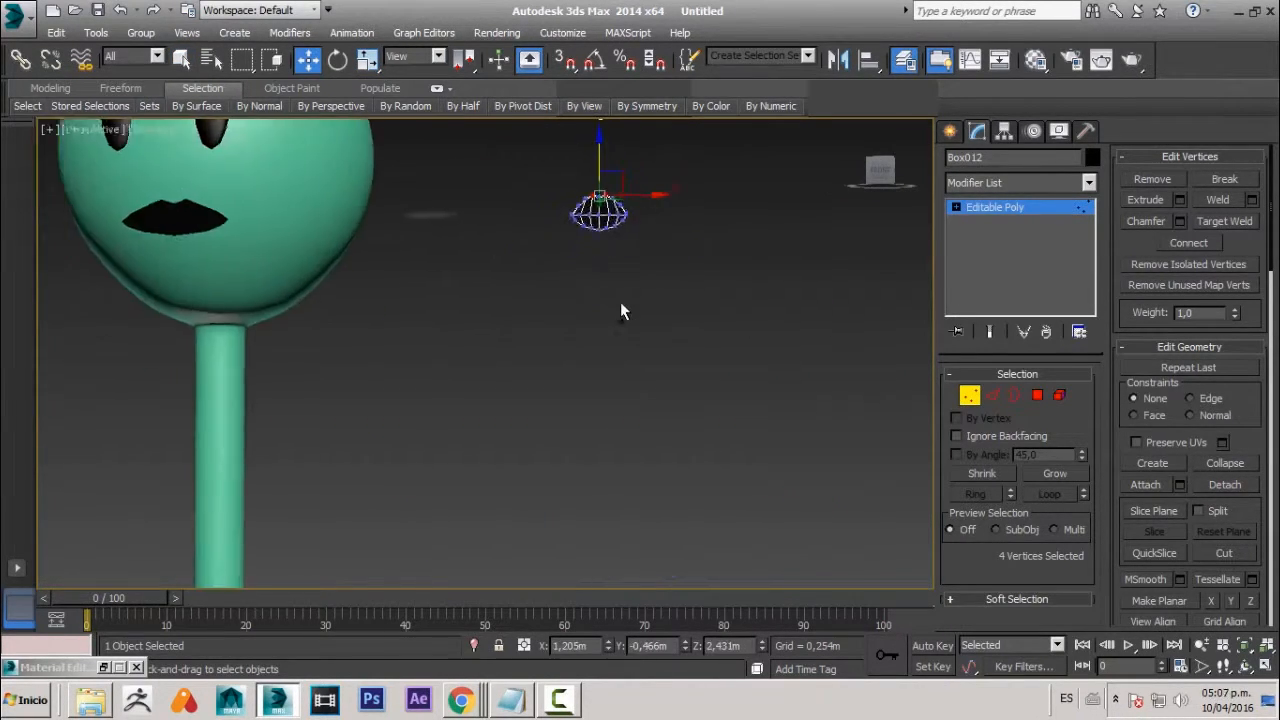
scroll(616, 262, up, 8)
scroll(624, 293, down, 3)
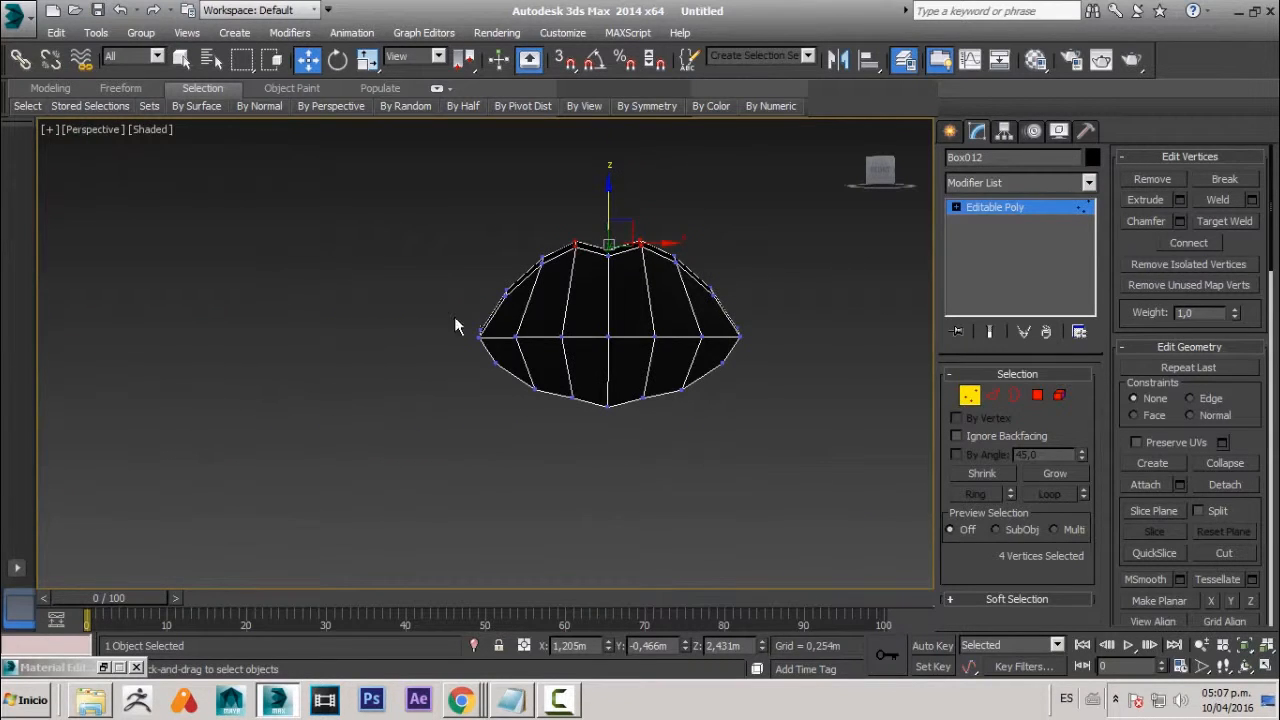
- Scale the two mouth corners of the rounded copy to 94% along X, leave vertex editing and deselect the copy
drag(489, 347, 490, 346)
ctrl+drag(758, 341, 758, 342)
key(r)
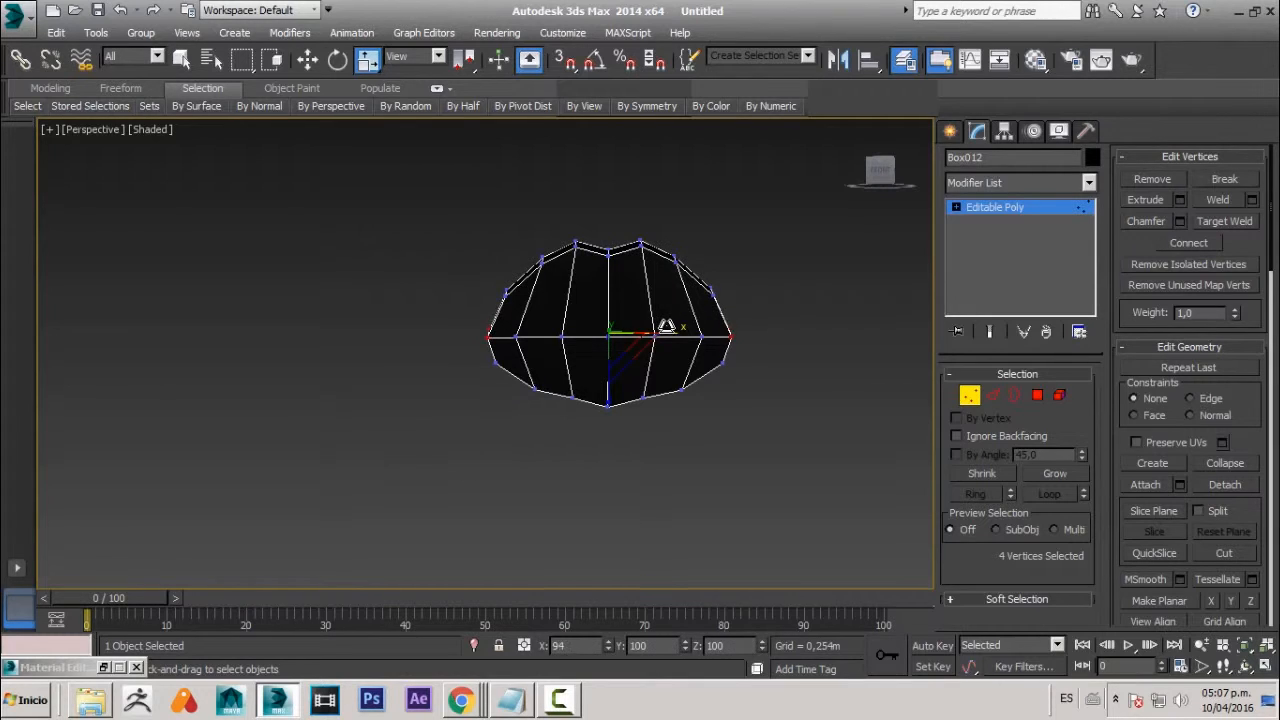
scroll(663, 380, down, 5)
key(q)
click(972, 394)
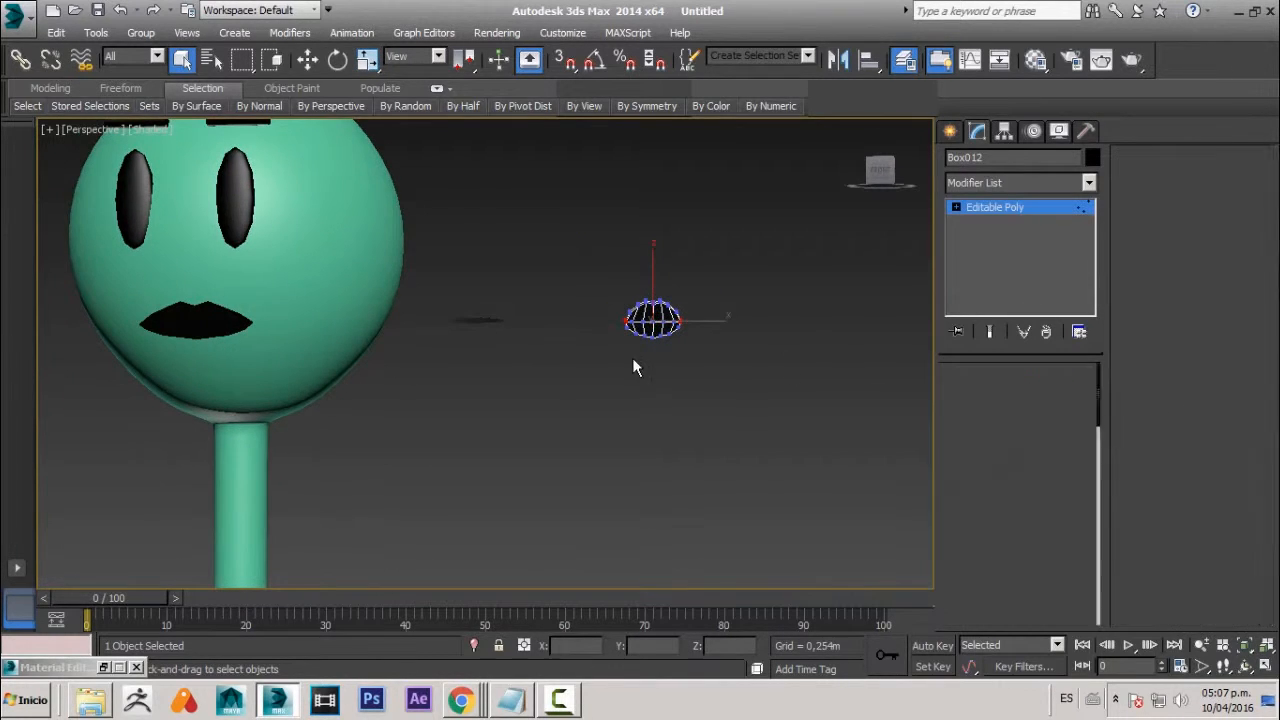
click(632, 357)
scroll(643, 337, down, 1)
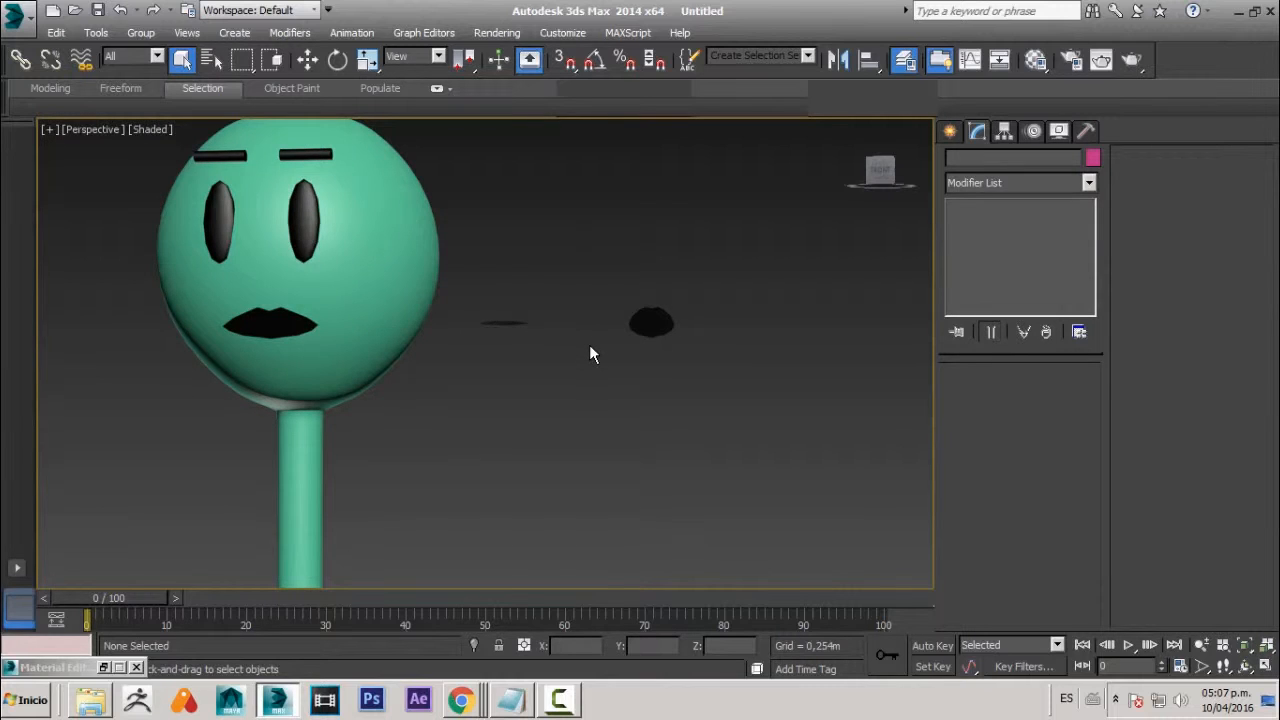
- Apply a Morpher modifier to the original mouth on the character's face
click(265, 317)
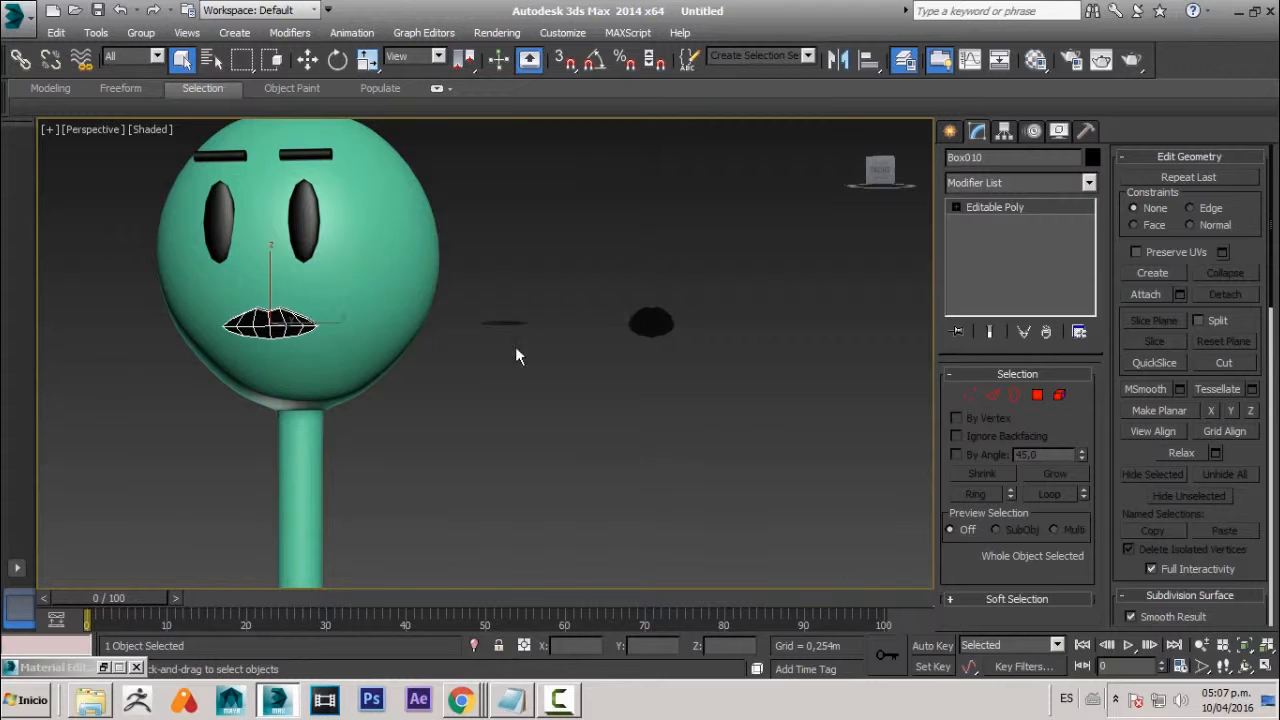
click(1087, 185)
text(mo)
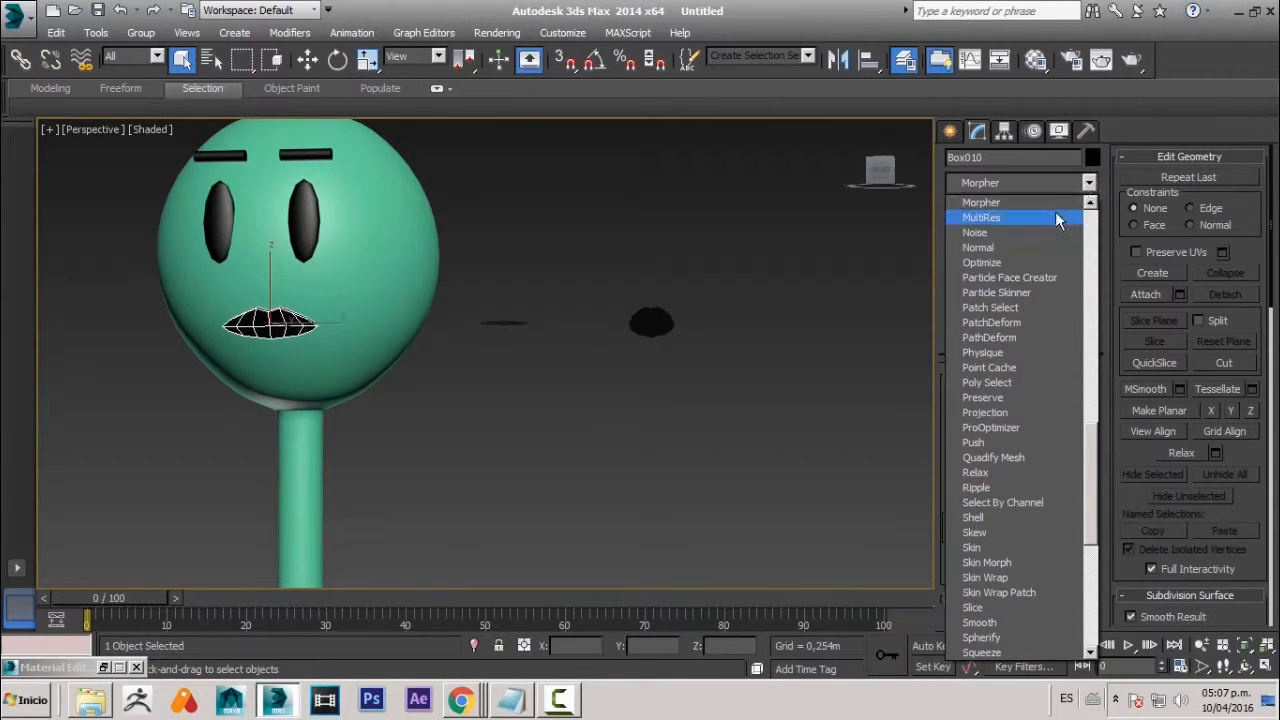
click(1053, 204)
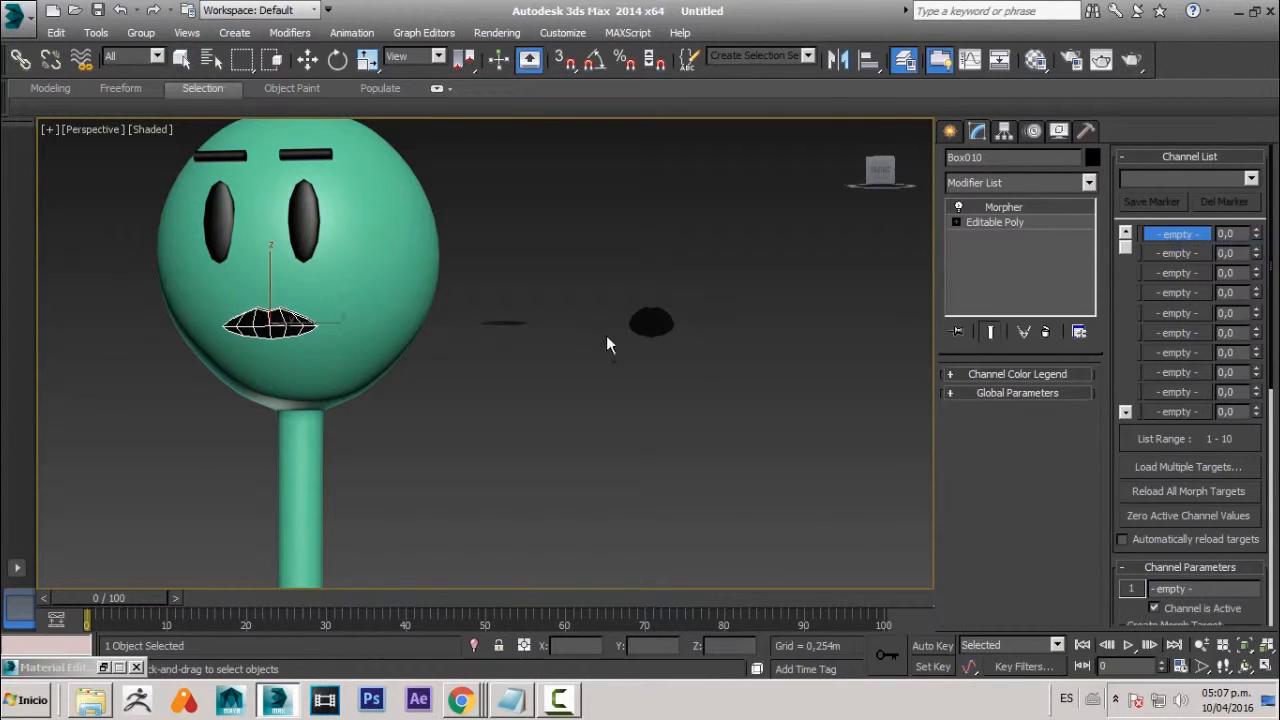
- Load the thin closed mouth into the first morph channel and the rounded mouth into the second
click(500, 322)
right_click(1184, 251)
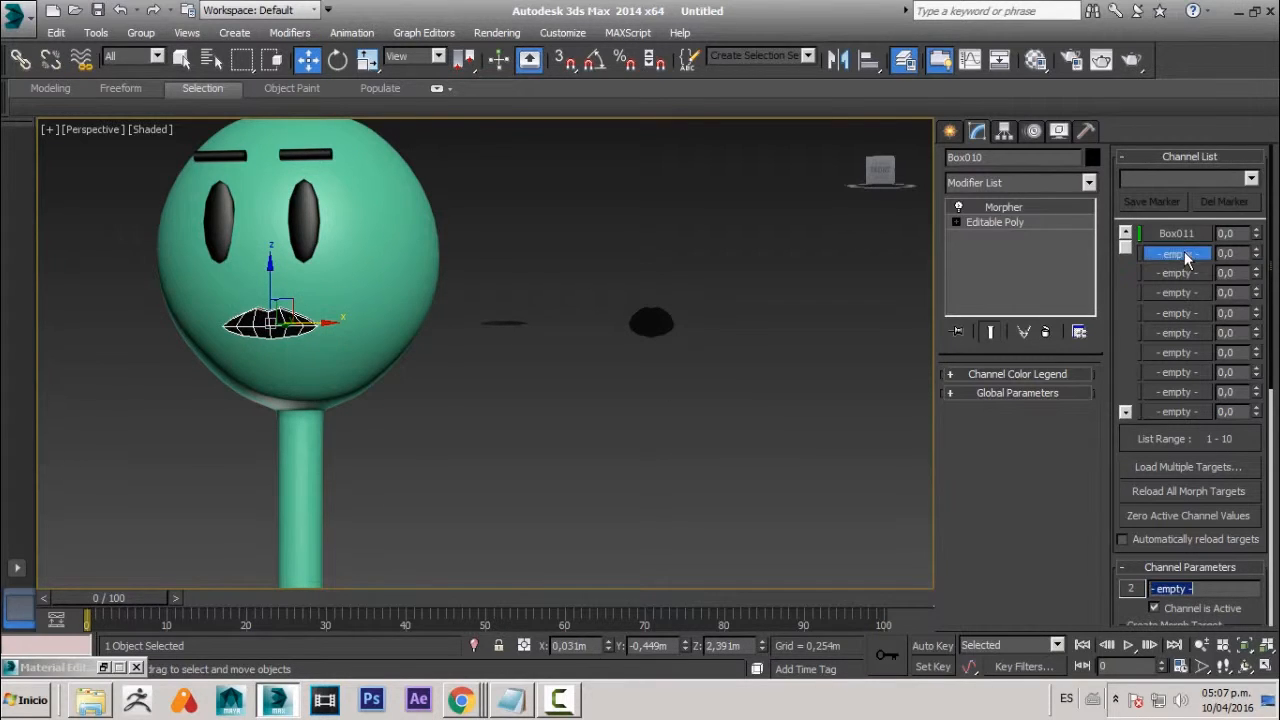
click(1200, 258)
click(652, 328)
key(q)
click(780, 470)
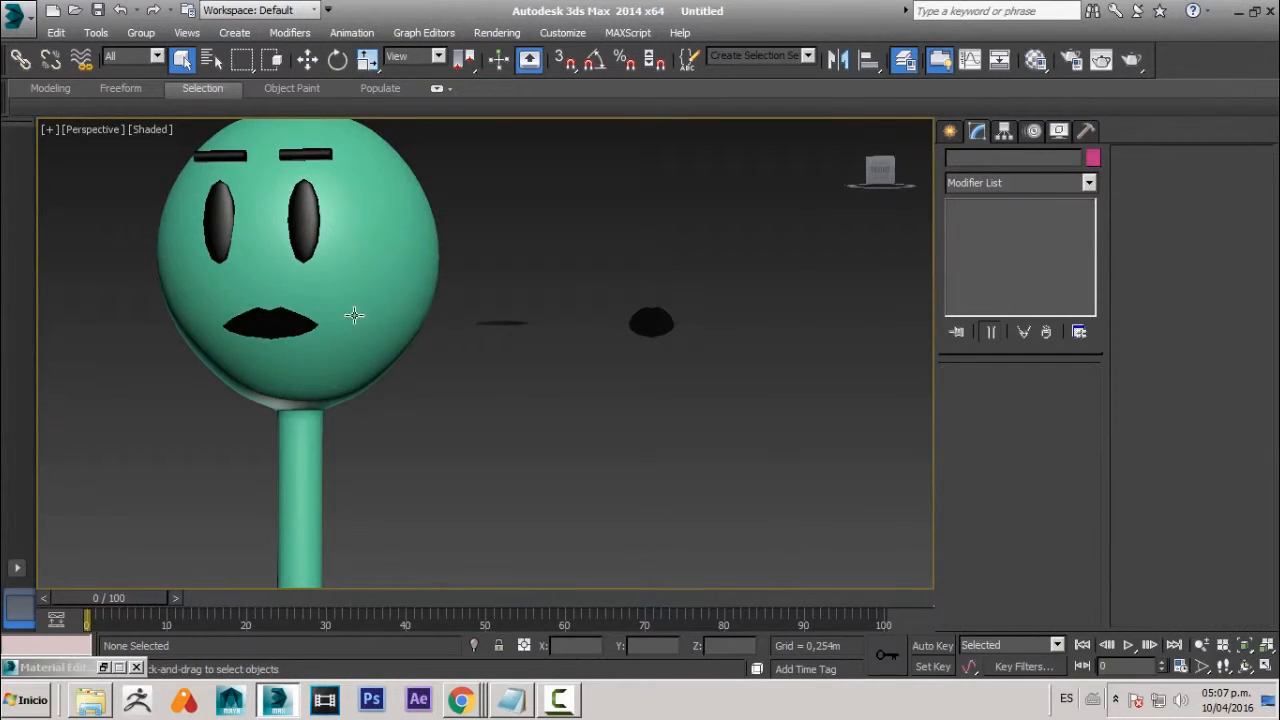
click(258, 330)
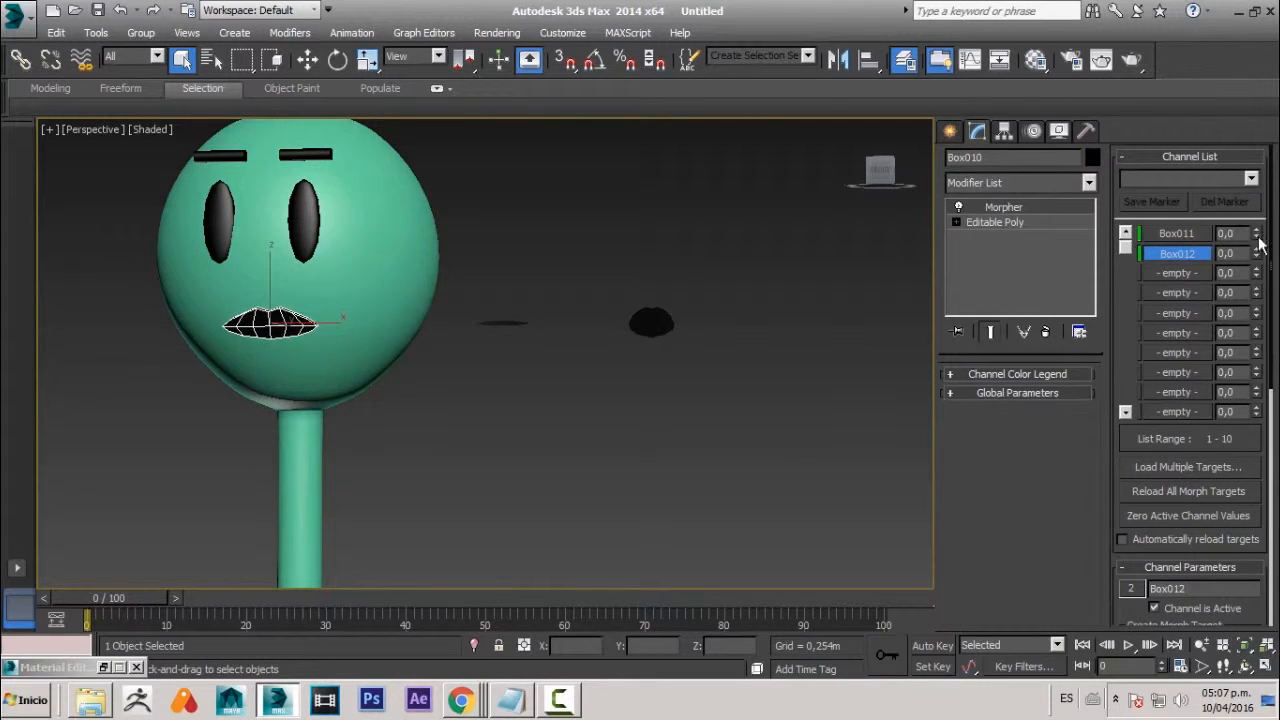
- Rename the first morph channel CERRADA and the second one O
click(1197, 232)
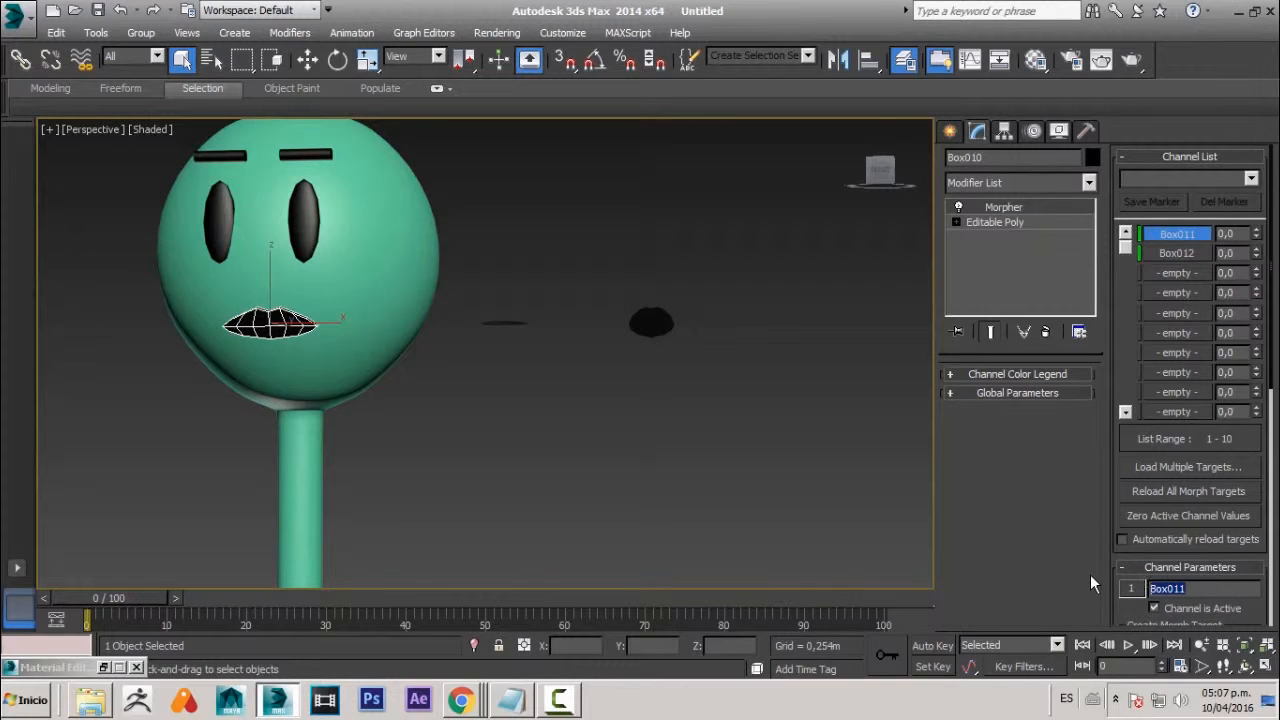
text(CERRADA)
key(Return)
click(1190, 253)
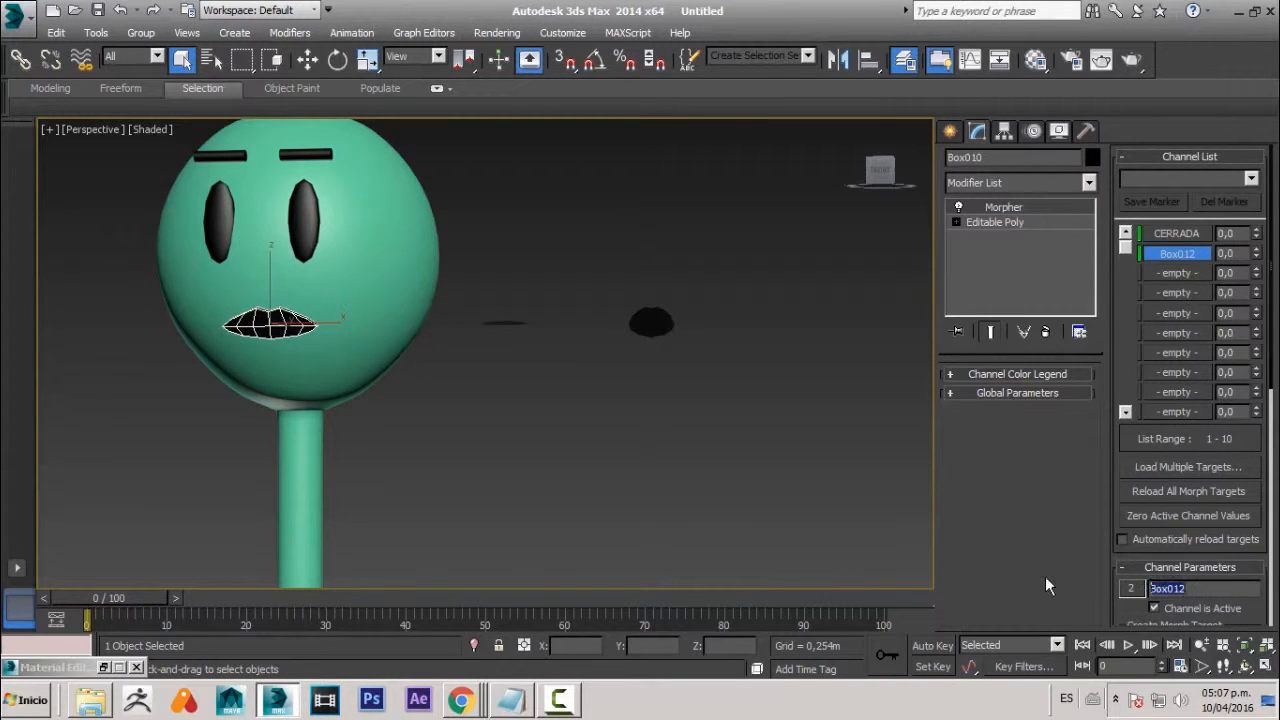
text(O)
- Test the rounded-mouth and CERRADA morph channels on the face by varying their amounts, and return both to 0
alt+middle_drag(175, 340, 398, 372)
scroll(385, 340, up, 3)
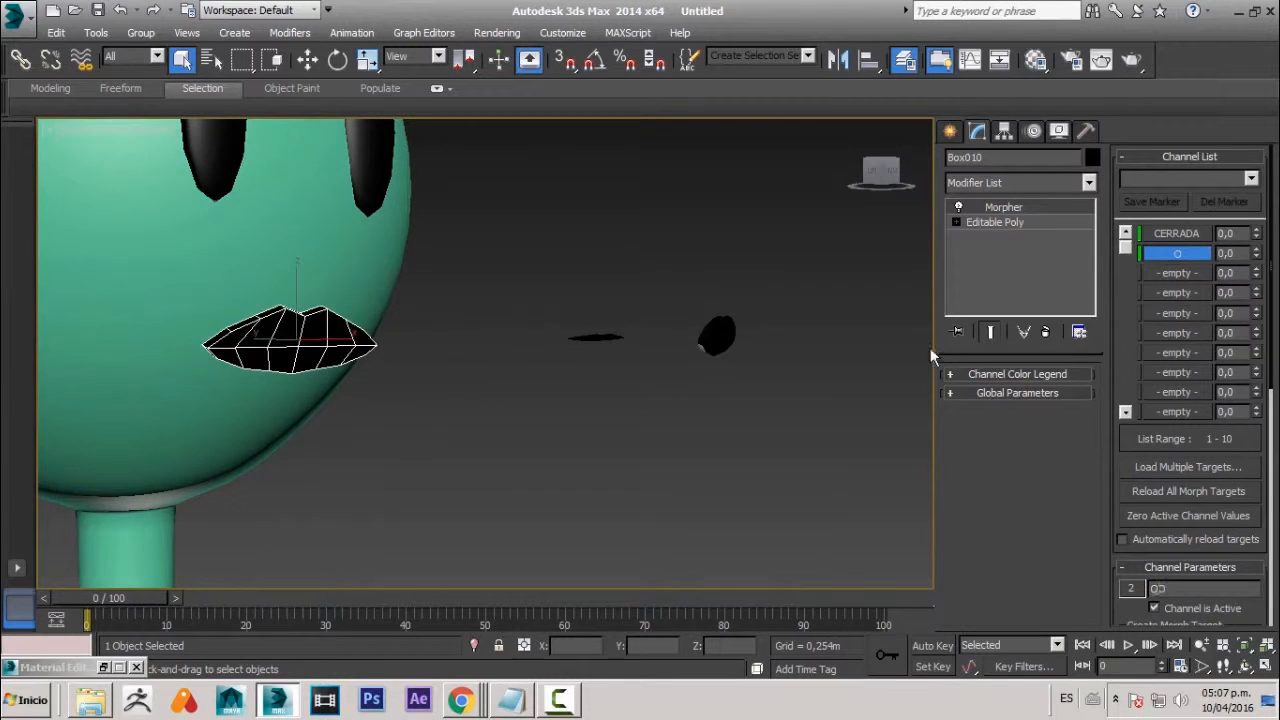
drag(1256, 253, 1252, 372)
drag(1256, 233, 1260, 328)
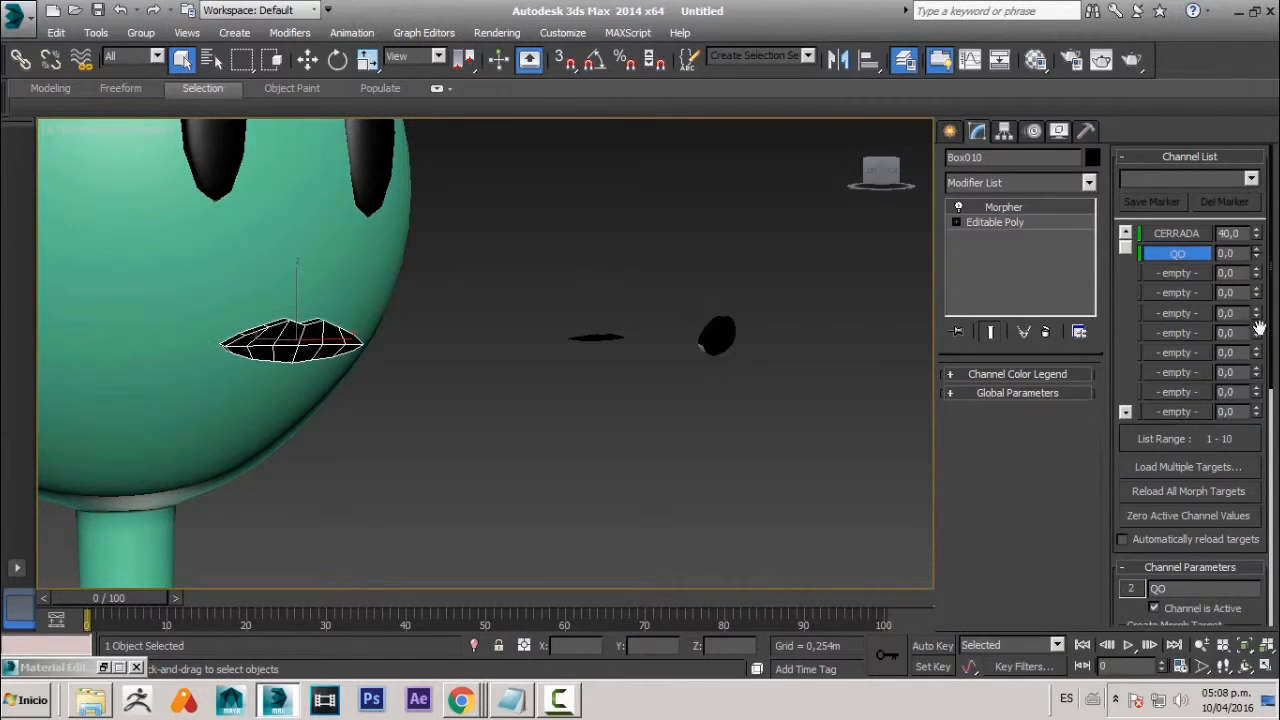
drag(1256, 236, 1255, 352)
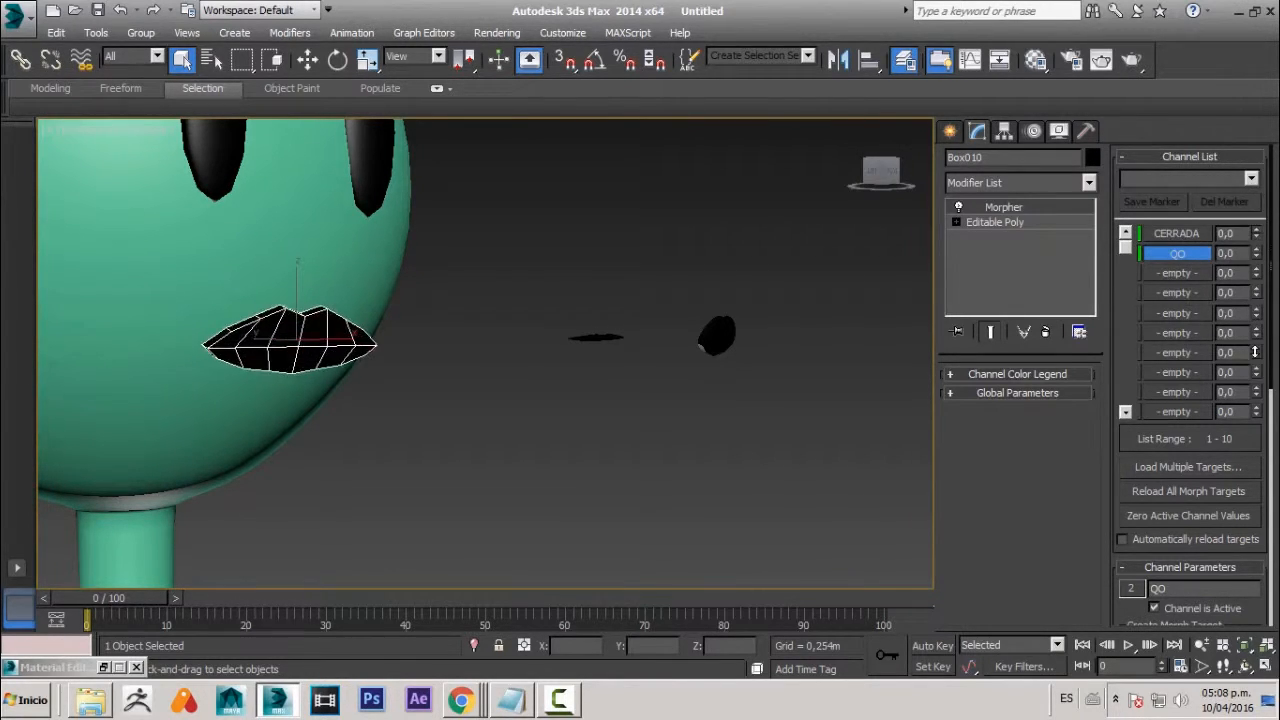
- Select the two morph target mouths beside the head and hide them
alt+middle_drag(409, 430, 462, 377)
key(q)
scroll(462, 377, down, 2)
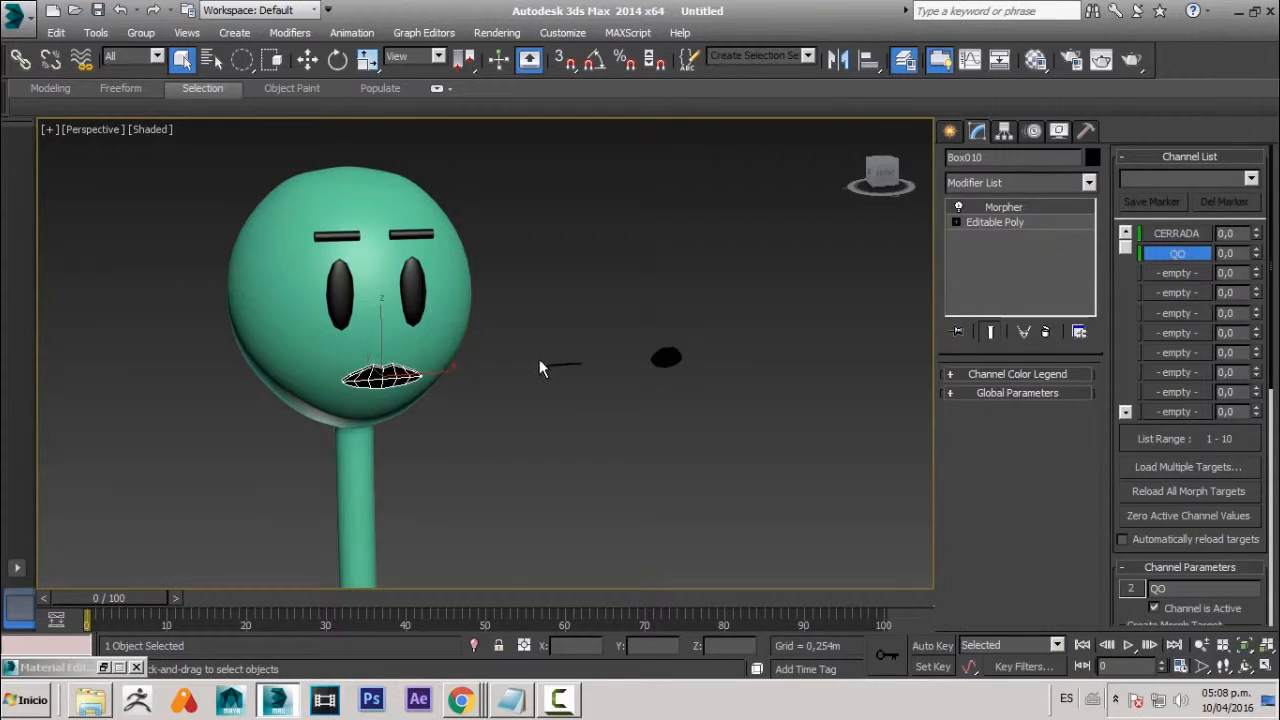
drag(541, 344, 674, 425)
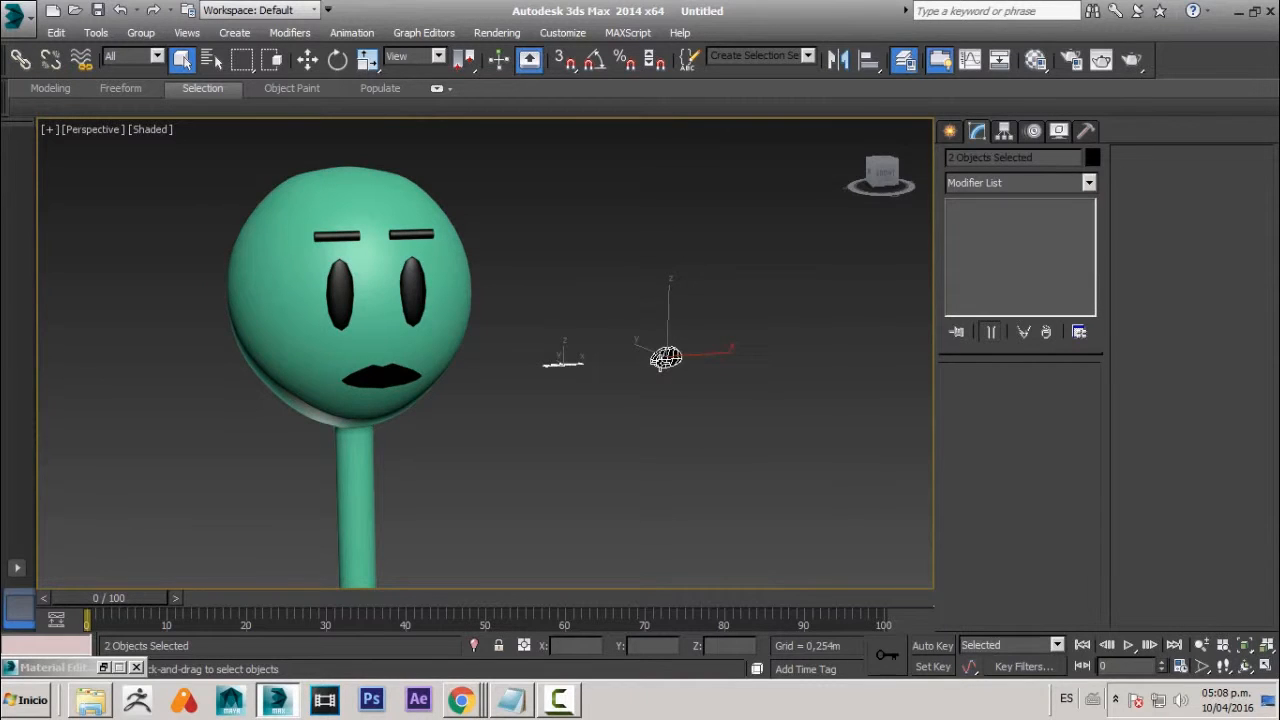
right_click(656, 358)
click(680, 307)
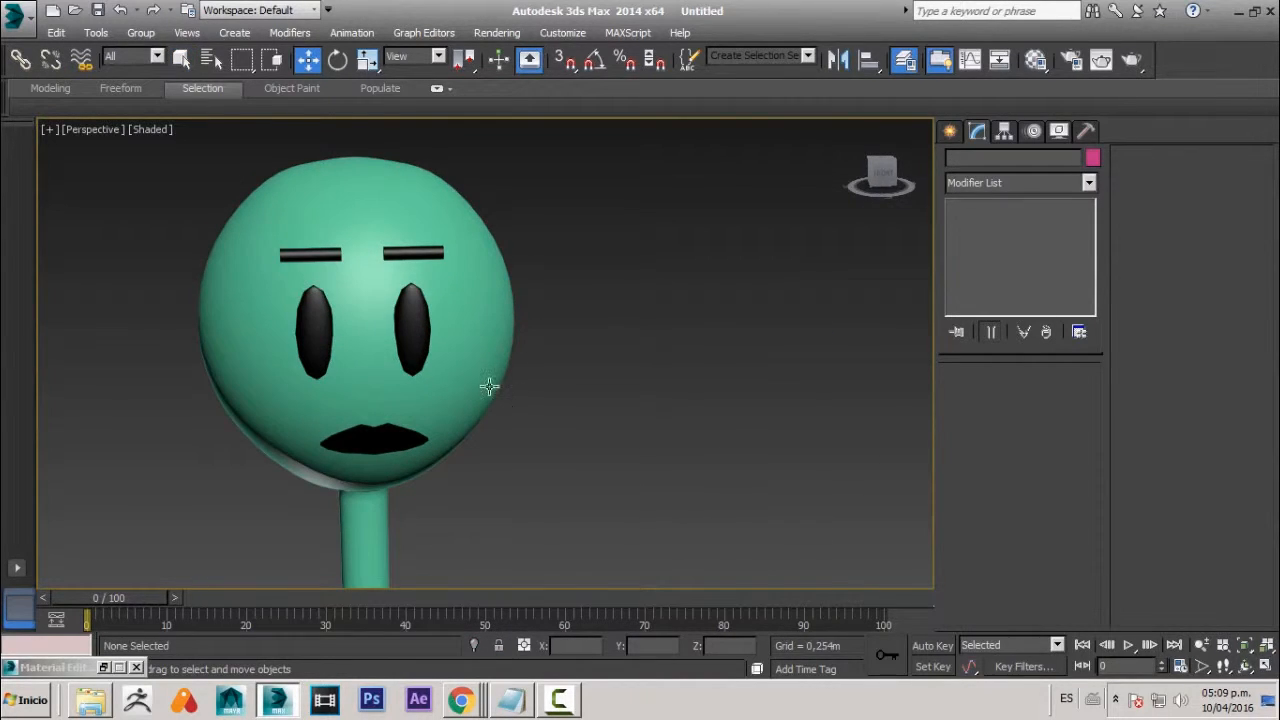
- Convert the black eye on the positive X side of the face to an Editable Poly
click(425, 338)
right_click(425, 352)
mouse_move(520, 519)
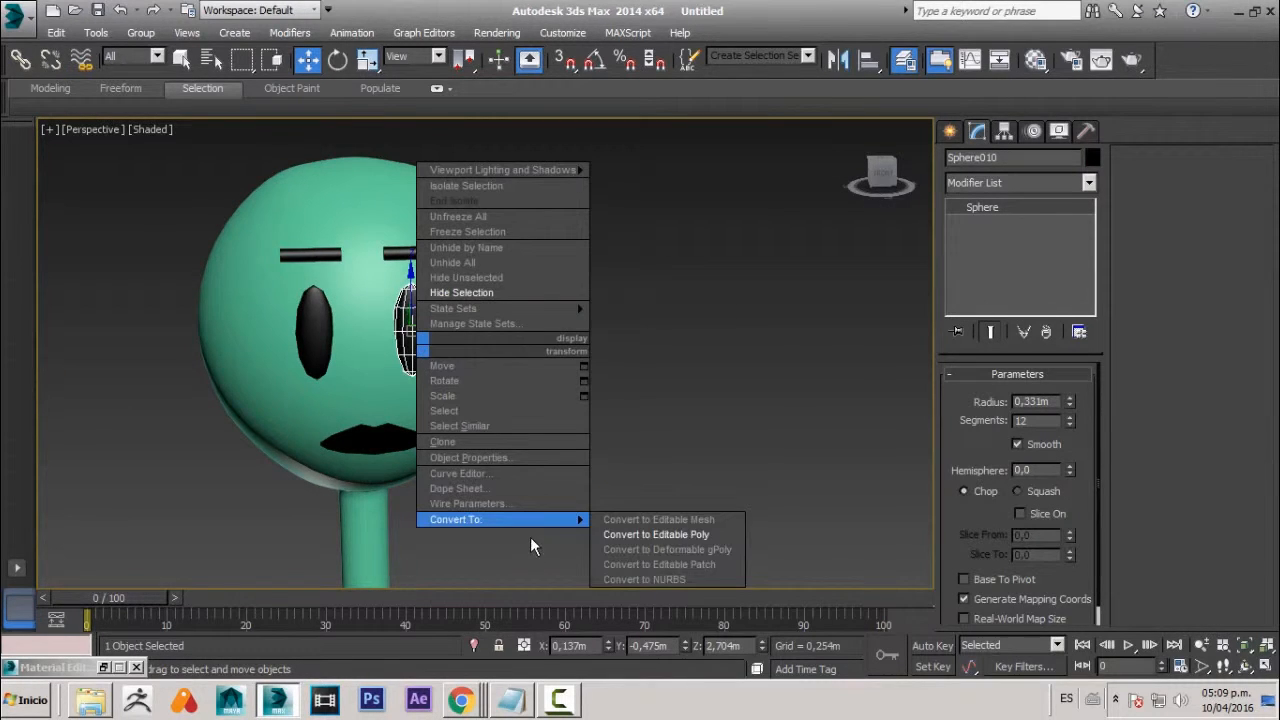
click(670, 534)
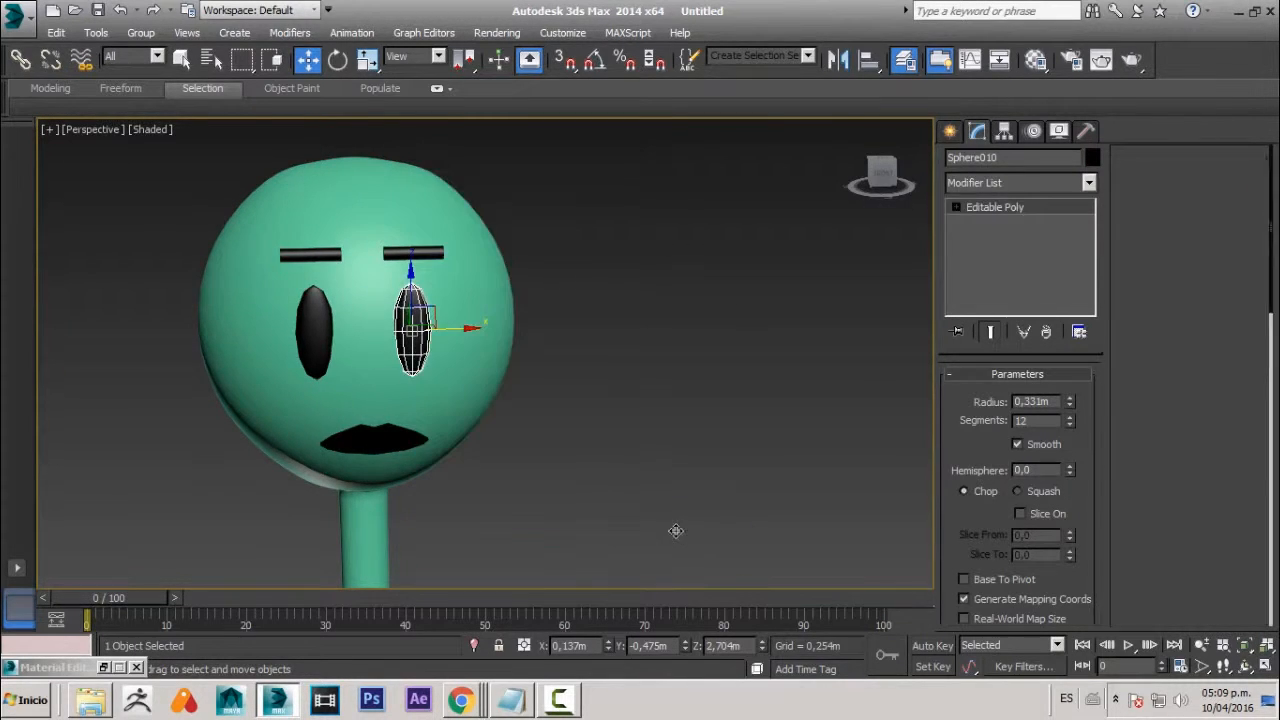
click(1048, 189)
click(655, 293)
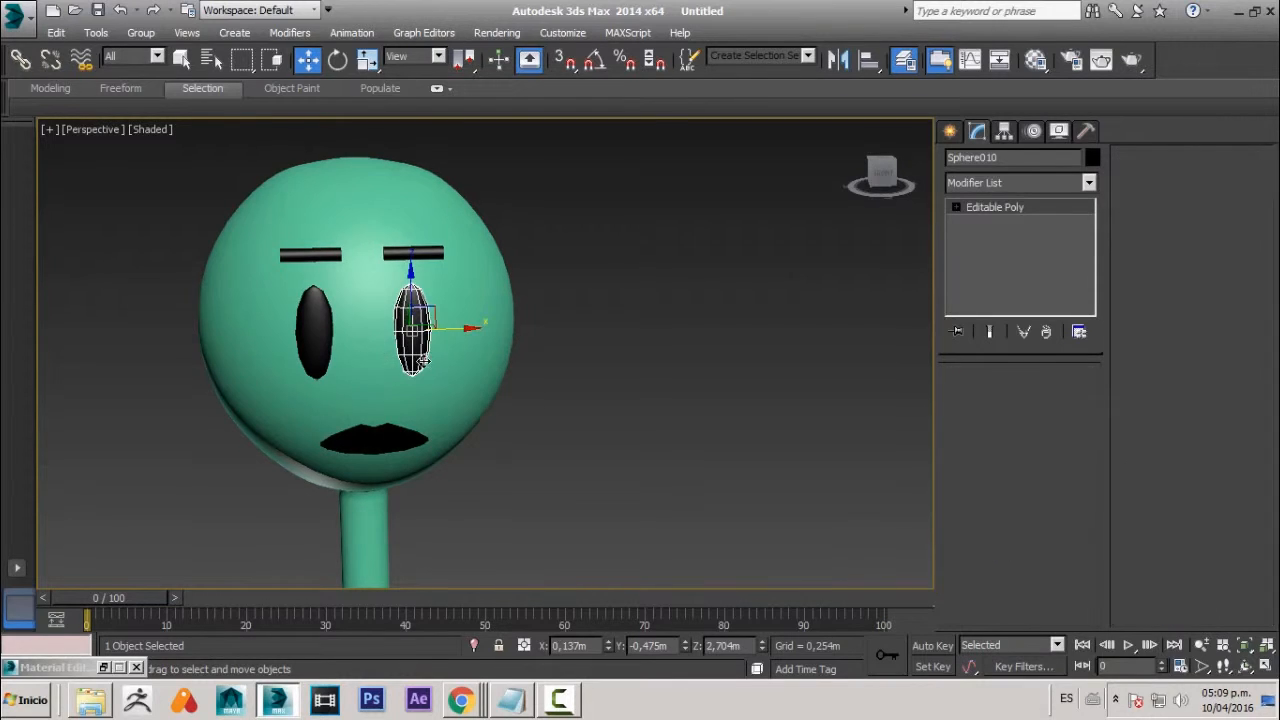
- Make one independent copy of the converted eye beside the head, moved along X to about 1.089 m
shift+drag(424, 360, 779, 352)
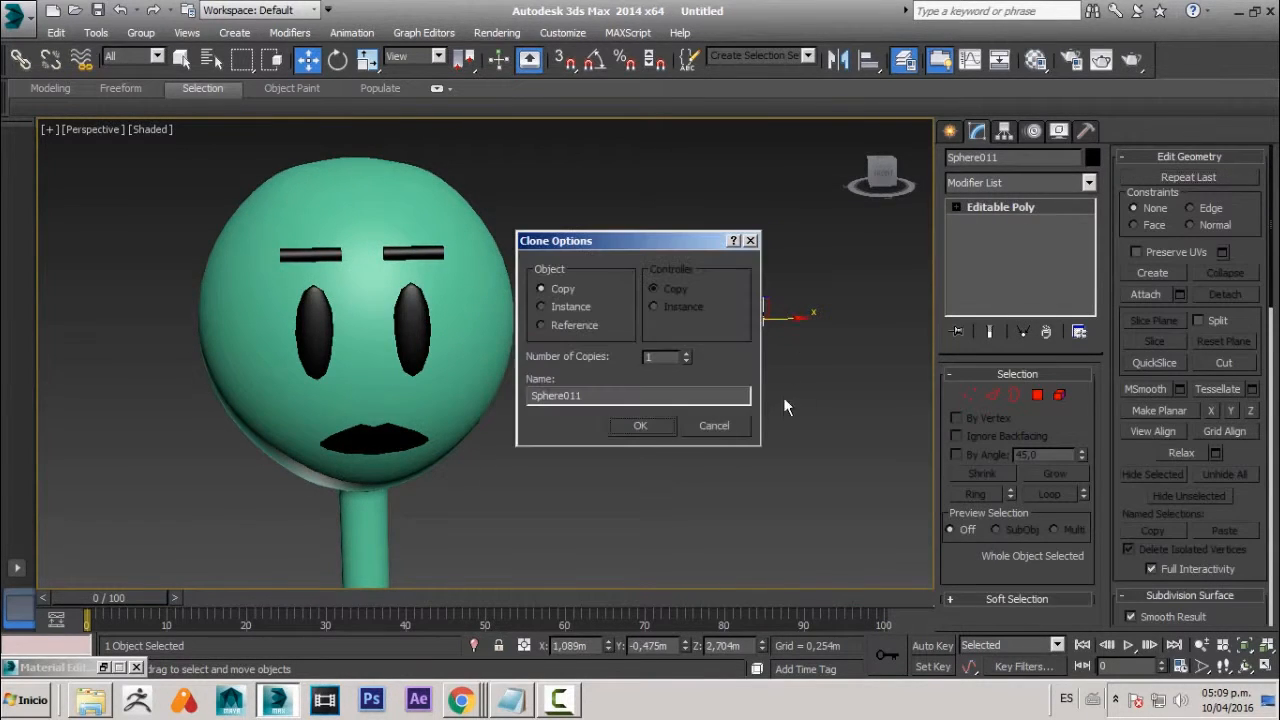
click(639, 426)
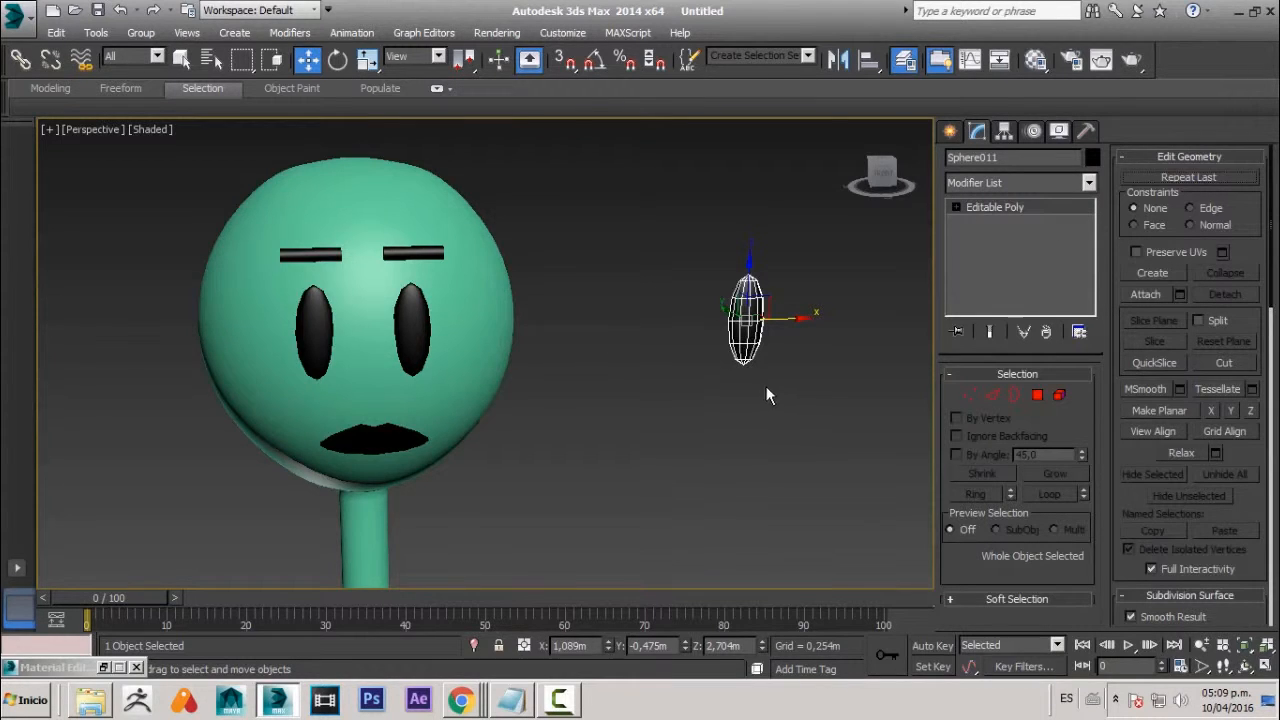
mouse_move(766, 395)
alt+middle_down()
mouse_move(703, 371)
mouse_move(749, 386)
alt+middle_up()
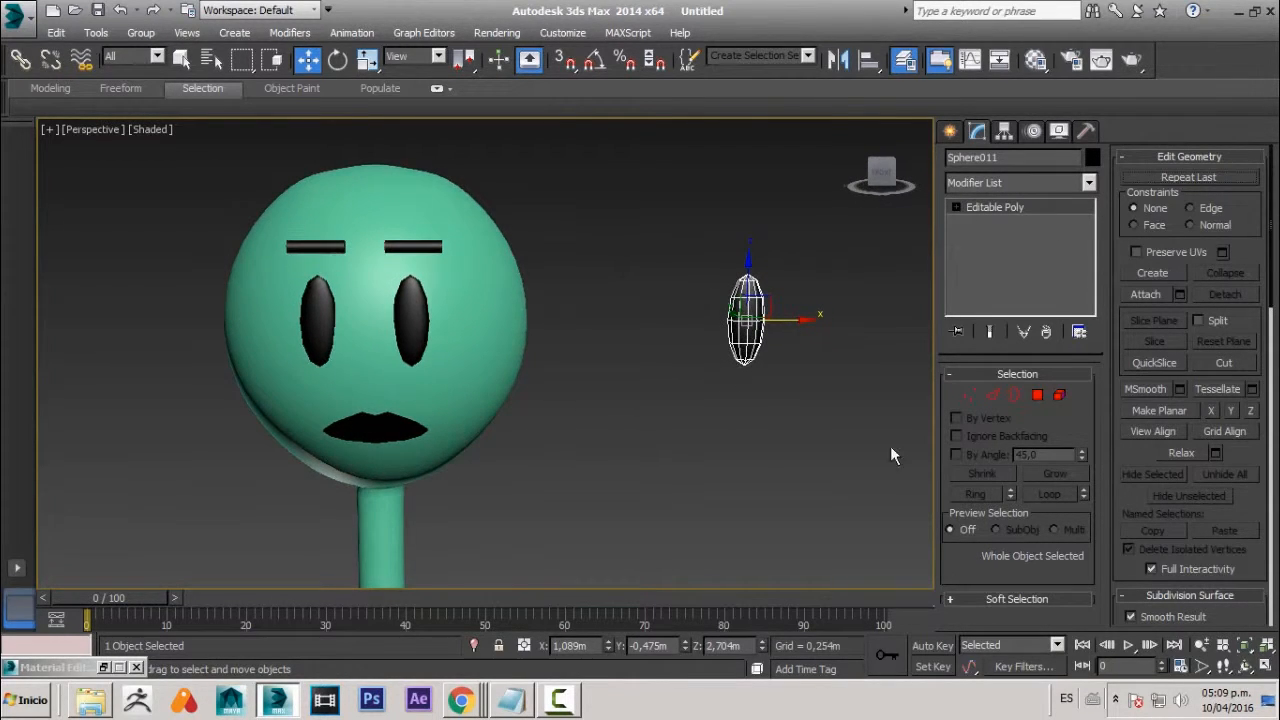
- Flatten all vertices of the eye copy along Z into a thin closed-eye line and deselect them
click(967, 395)
drag(697, 234, 786, 413)
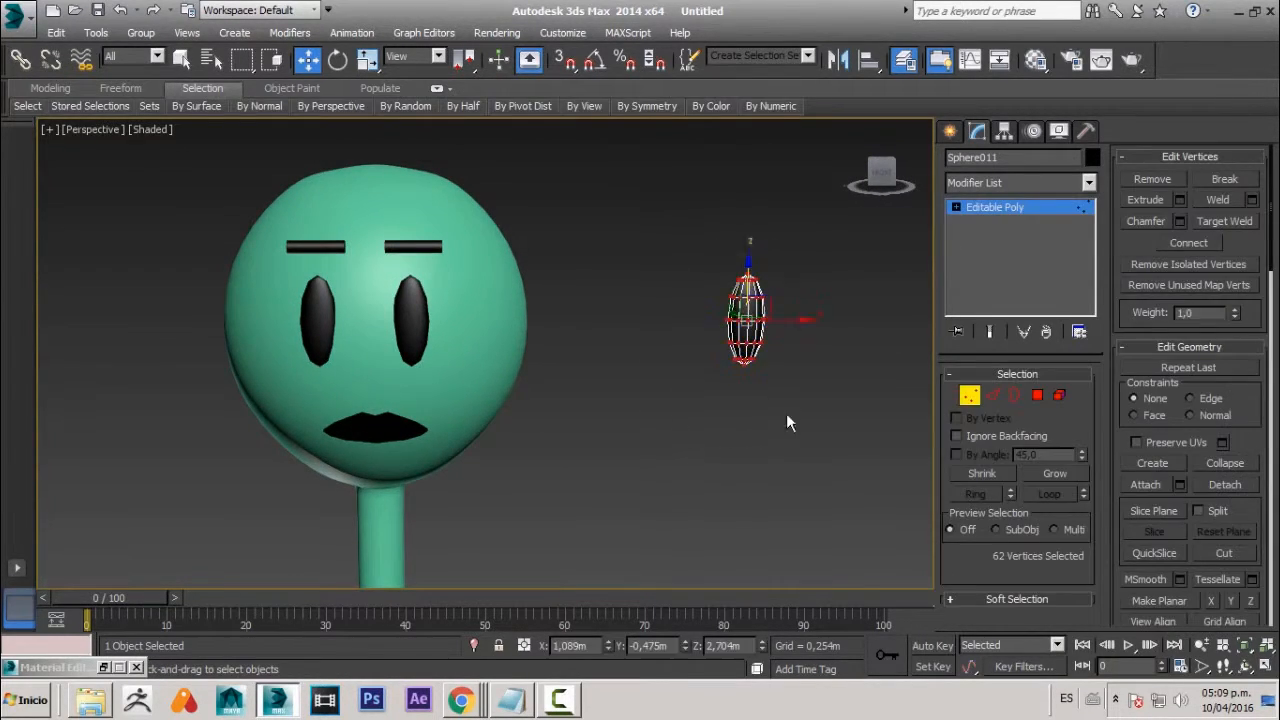
key(r)
drag(749, 249, 688, 637)
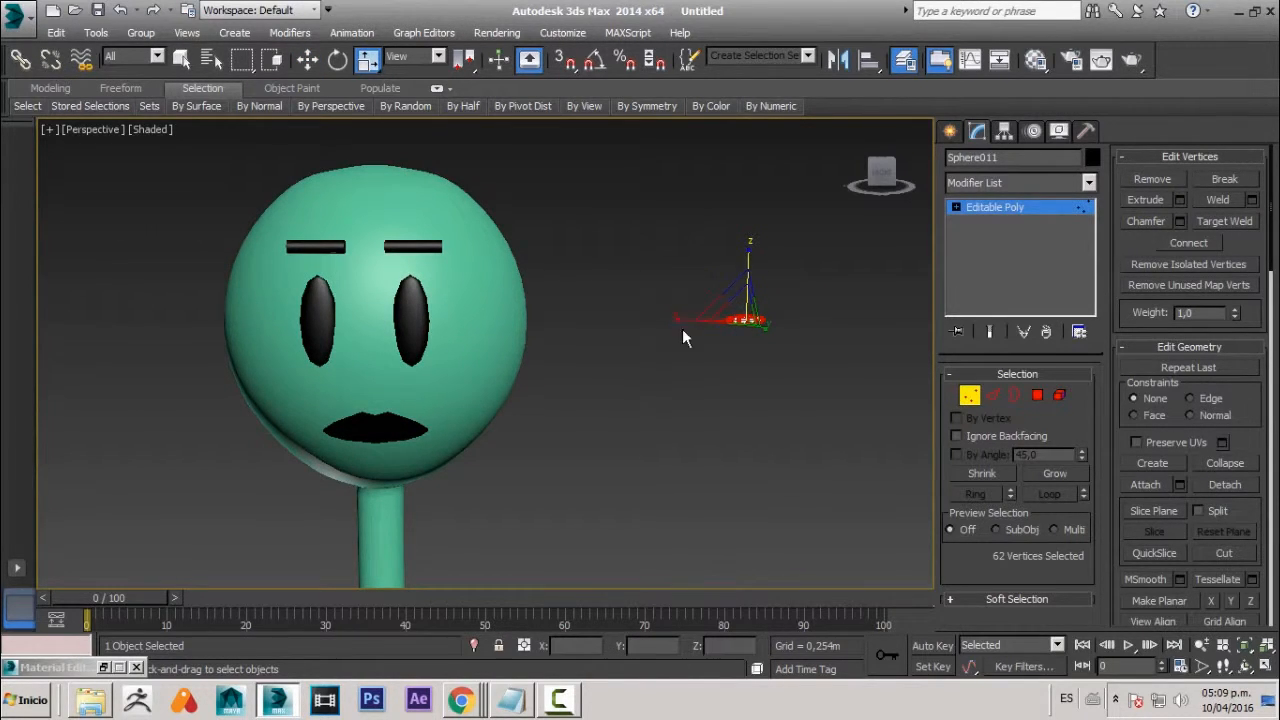
key(q)
click(777, 405)
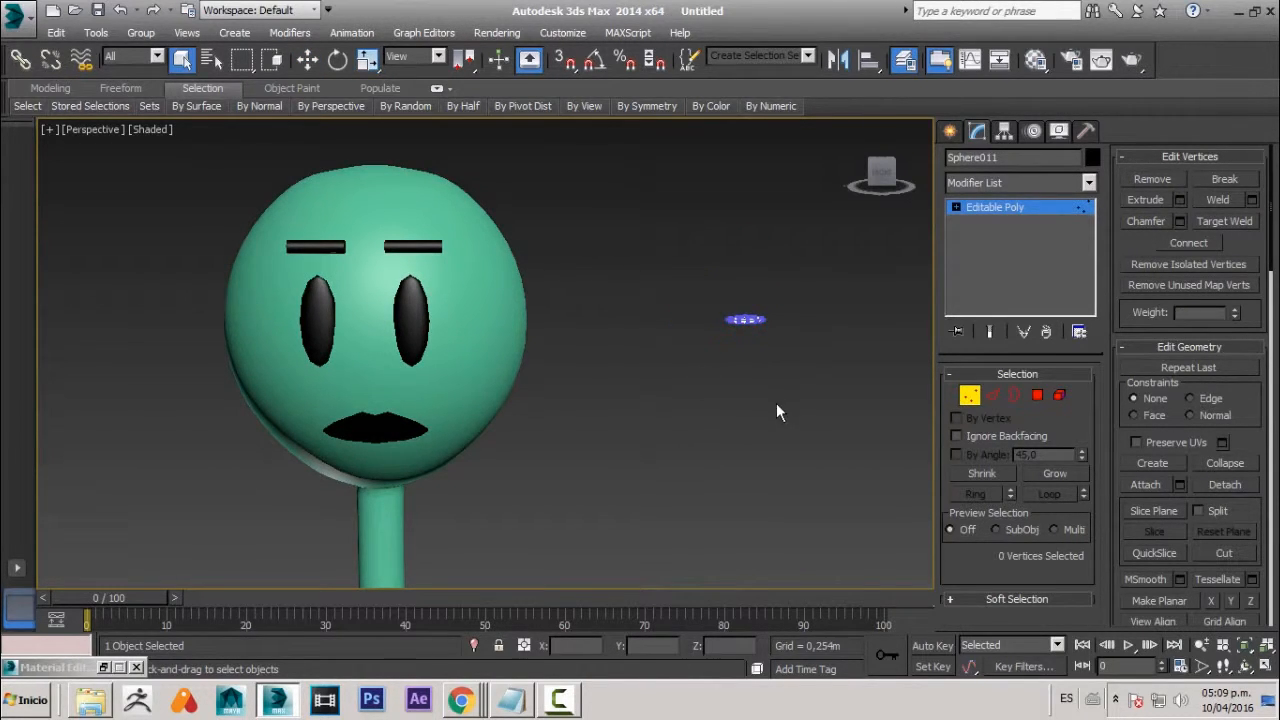
- Finish vertex editing on the flattened eye copy and add a Morpher modifier to the eye on the positive X side of the face
click(968, 396)
click(862, 398)
click(410, 310)
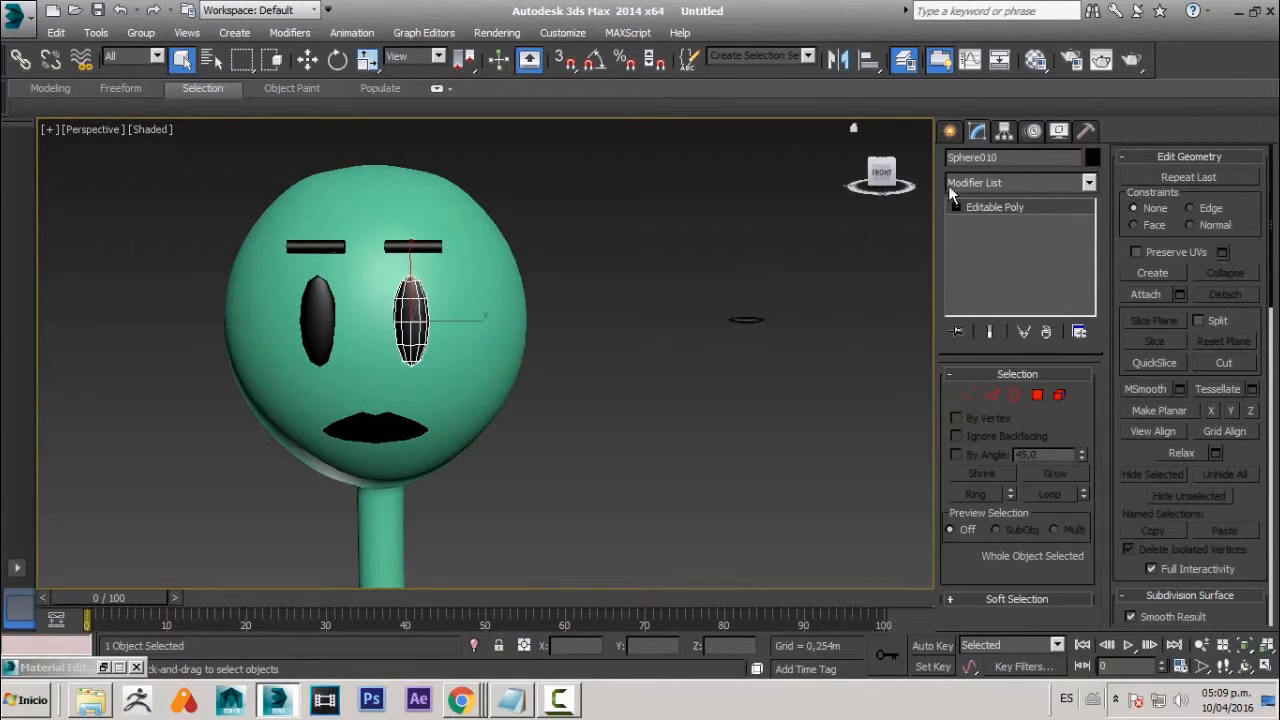
click(990, 183)
text(mo)
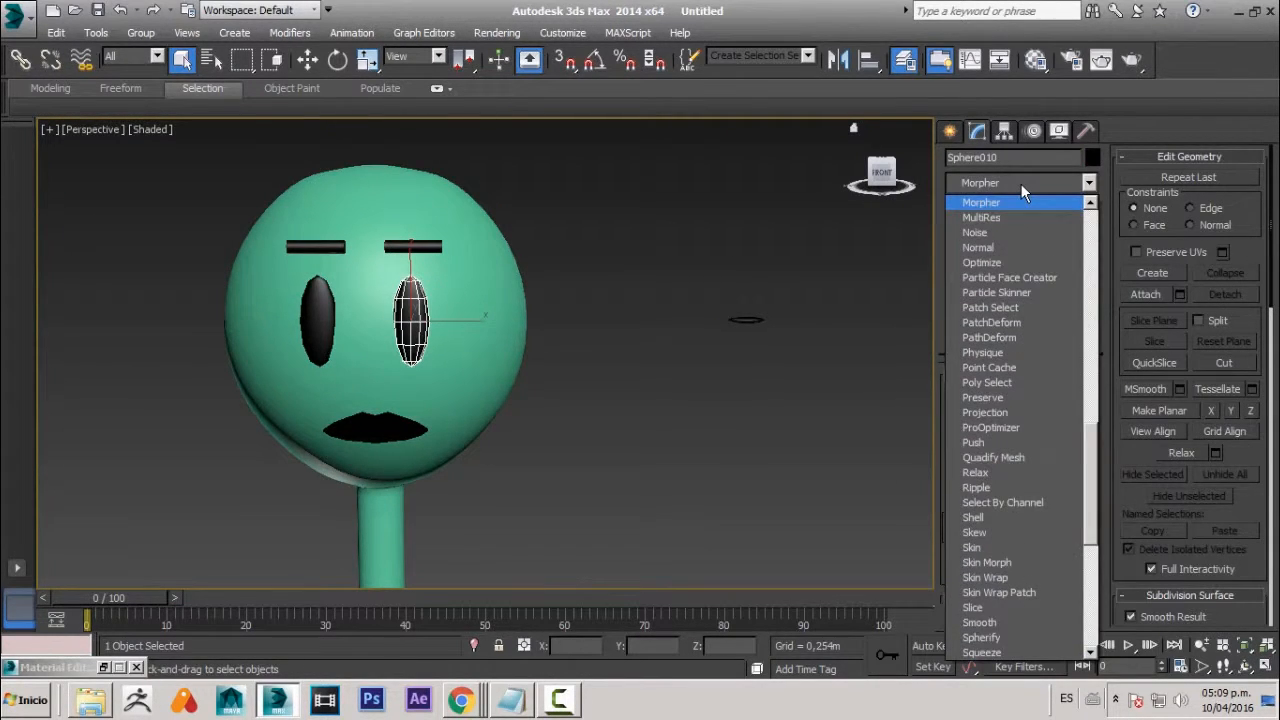
click(1010, 201)
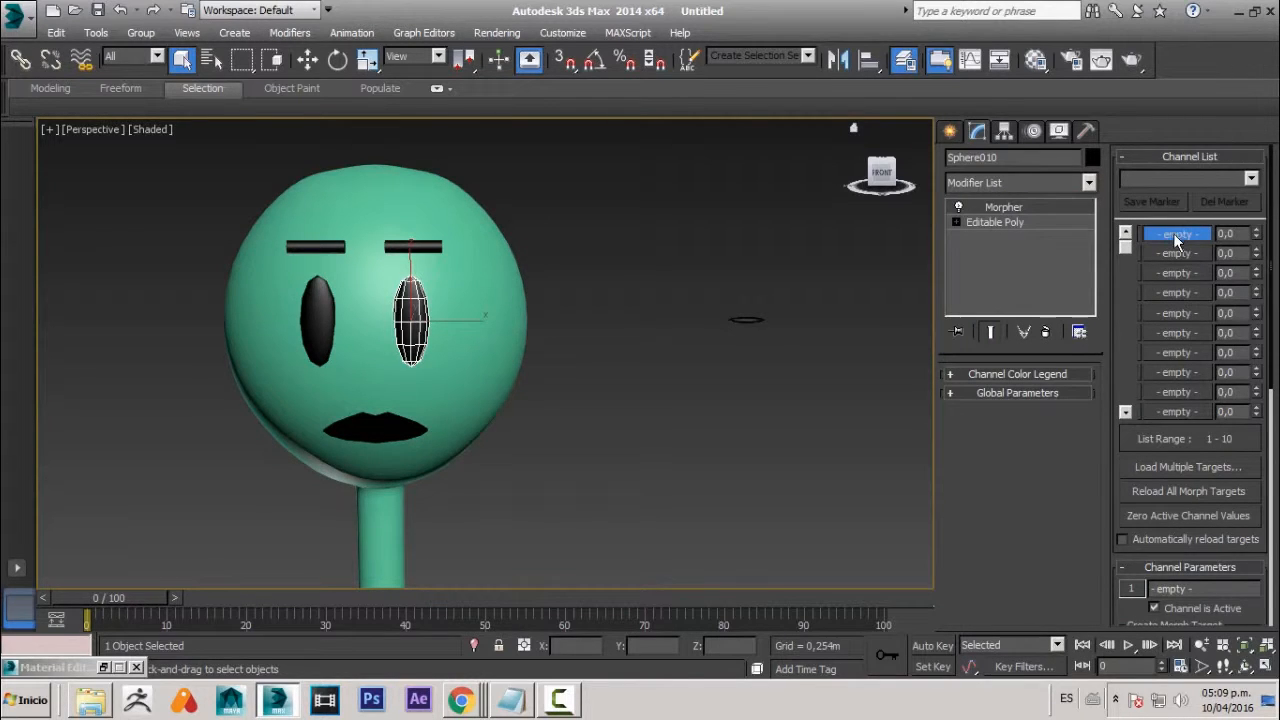
- Load the flattened eye copy as the target of the eye's first Morpher channel and test the channel's value
right_click(1177, 237)
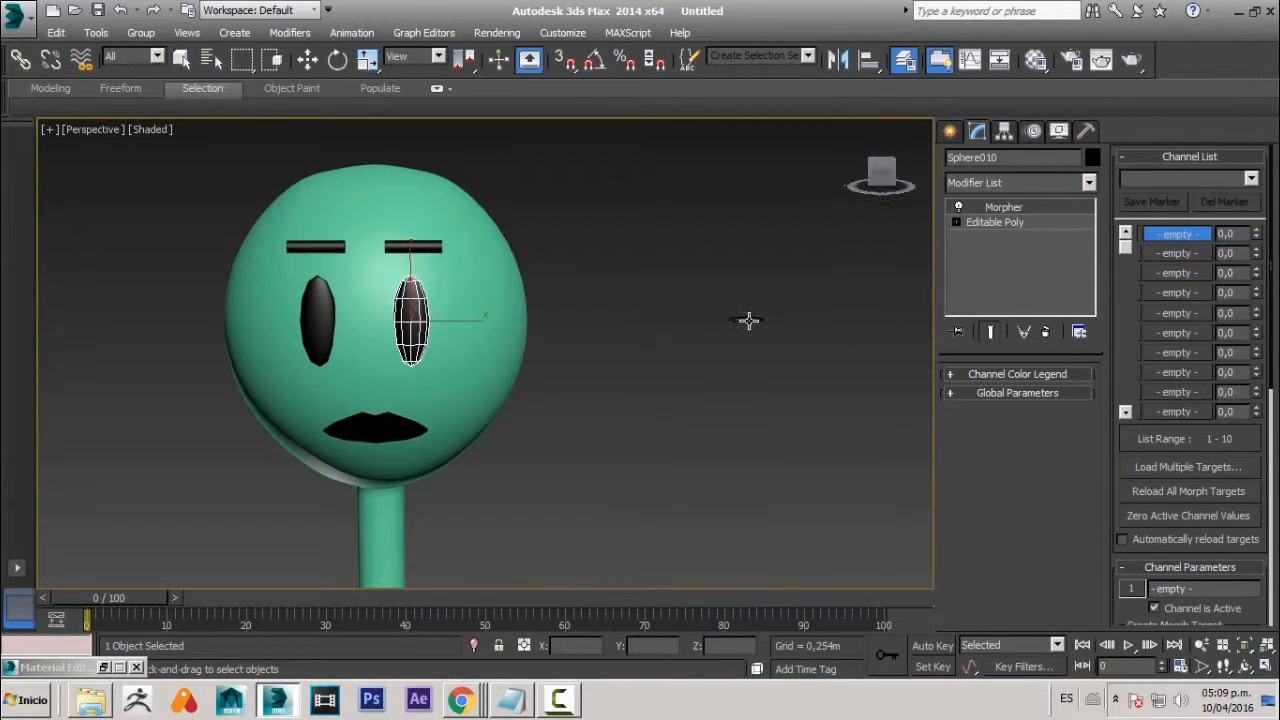
key(w)
key(q)
click(660, 373)
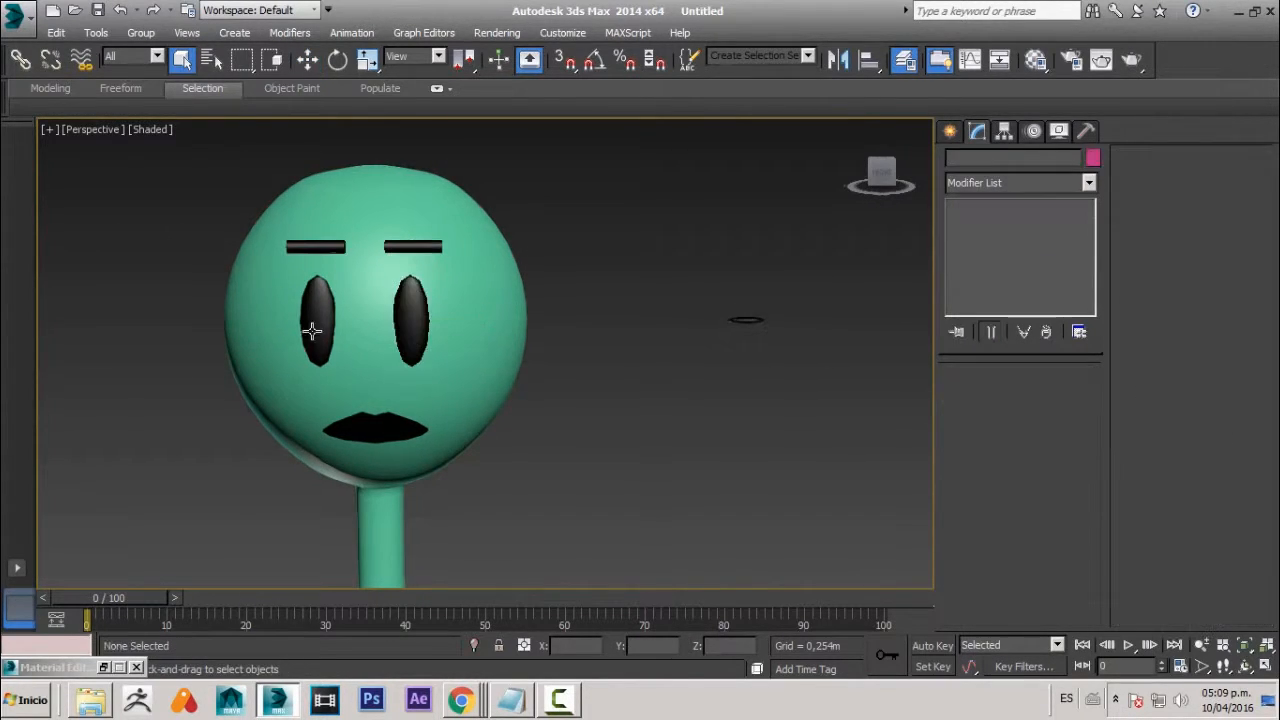
click(408, 314)
drag(1260, 88, 1260, 392)
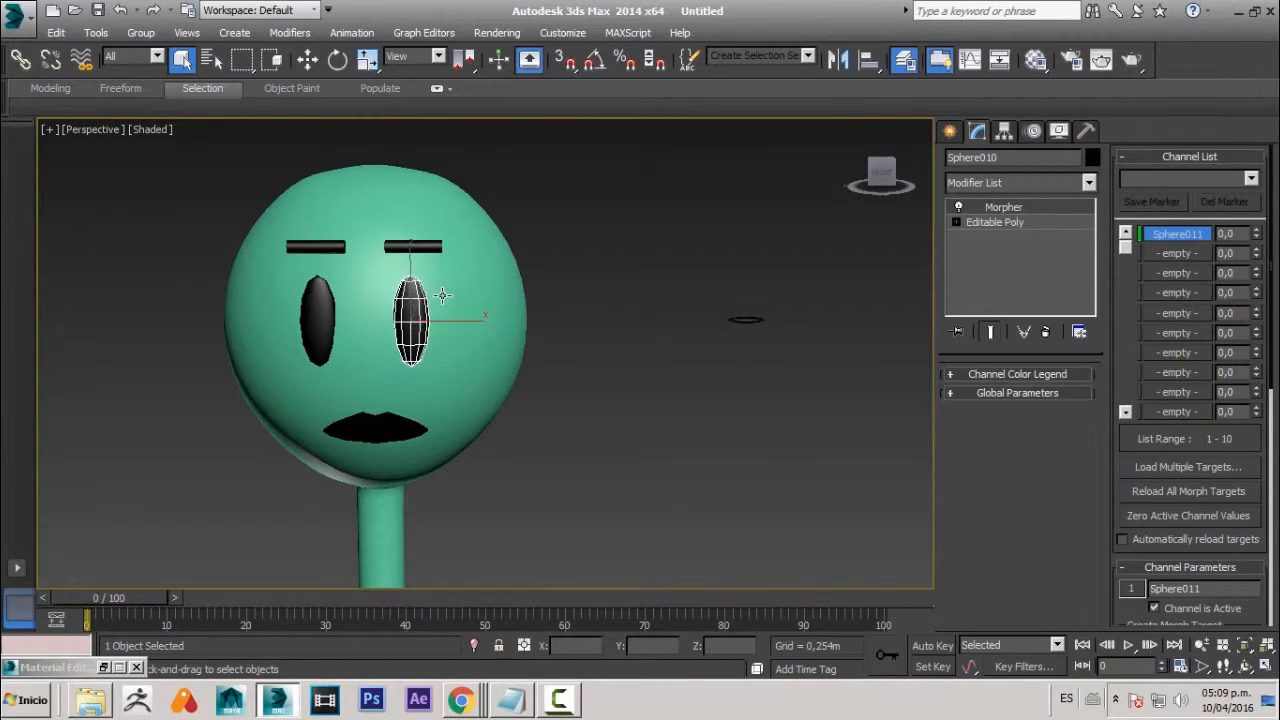
- Try raising the middle FFD 3x3x3 control points of the positive X eyebrow along Z, and leave control-point editing
alt+middle_drag(486, 346, 425, 217)
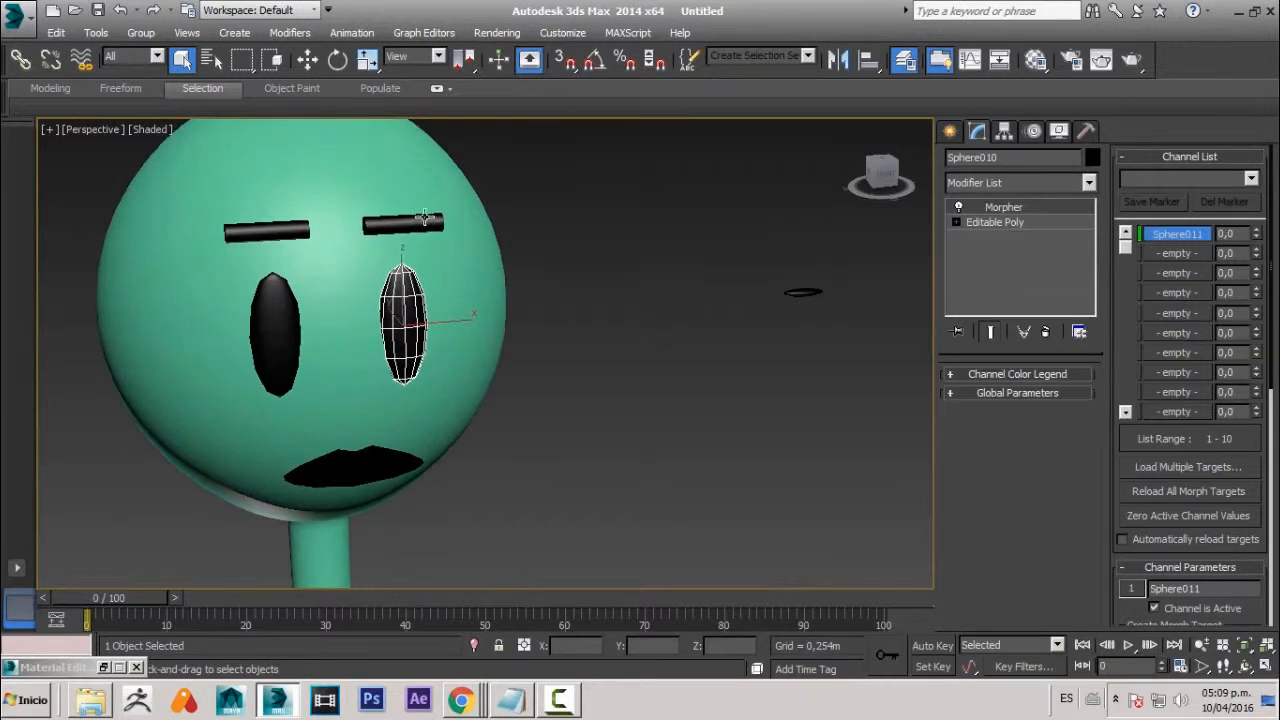
click(410, 220)
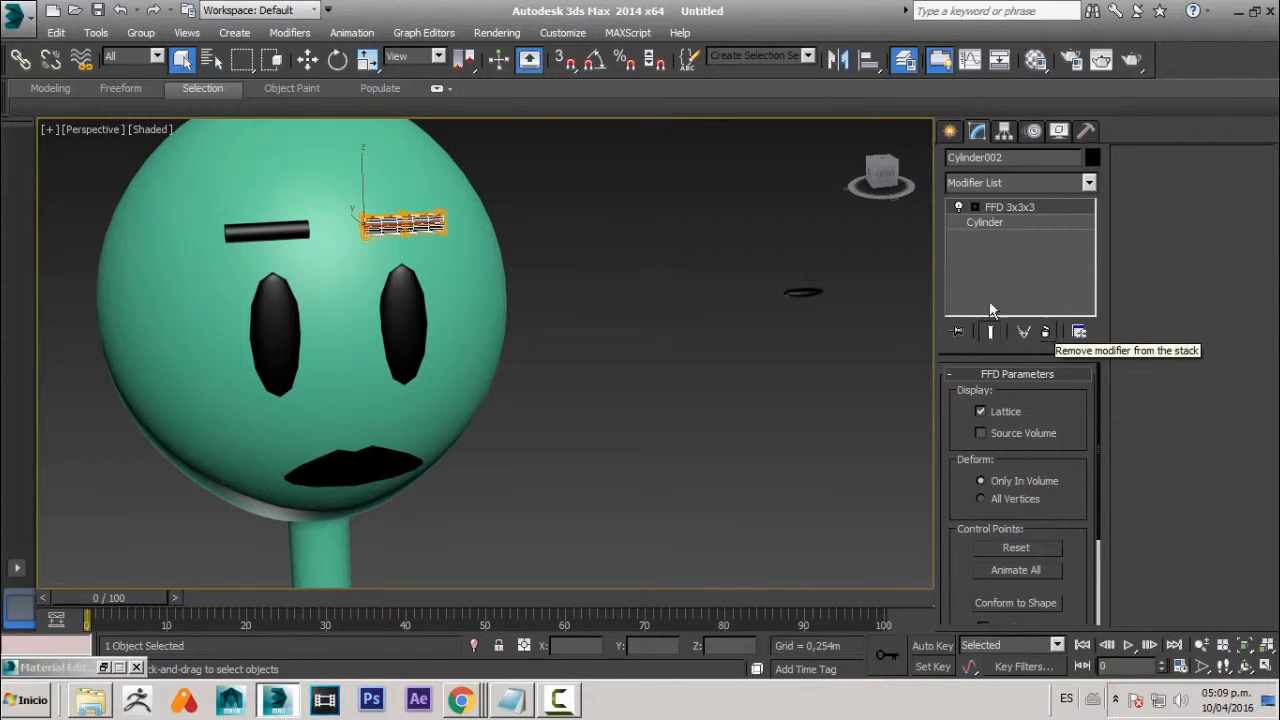
click(975, 207)
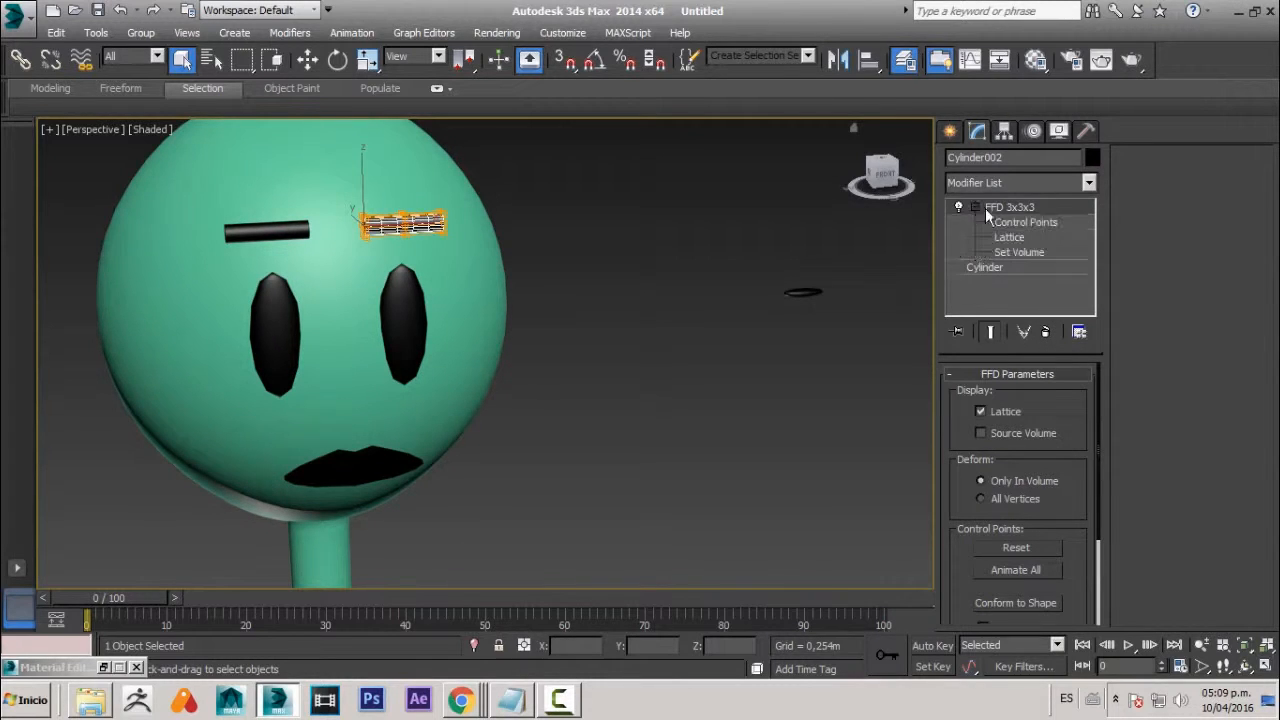
click(1005, 222)
alt+middle_drag(405, 224, 397, 221)
drag(419, 228, 419, 243)
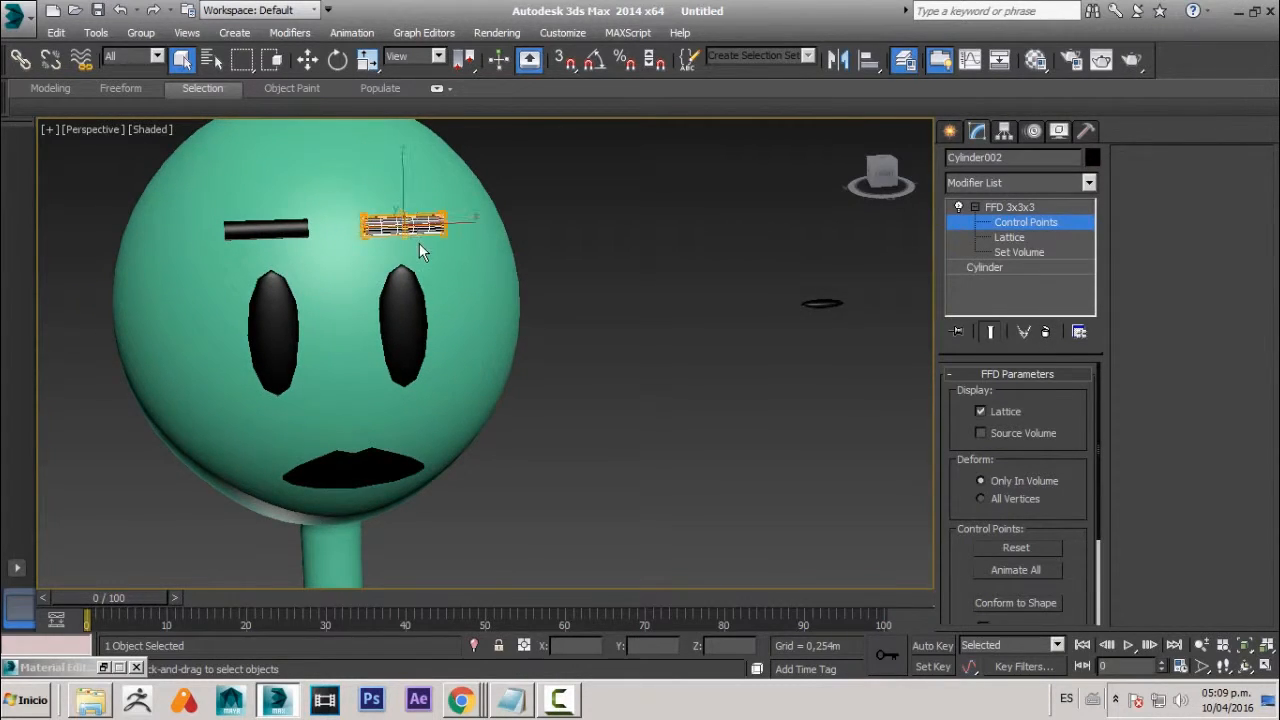
key(w)
drag(404, 185, 414, 154)
right_click(414, 154)
alt+middle_drag(398, 192, 384, 187)
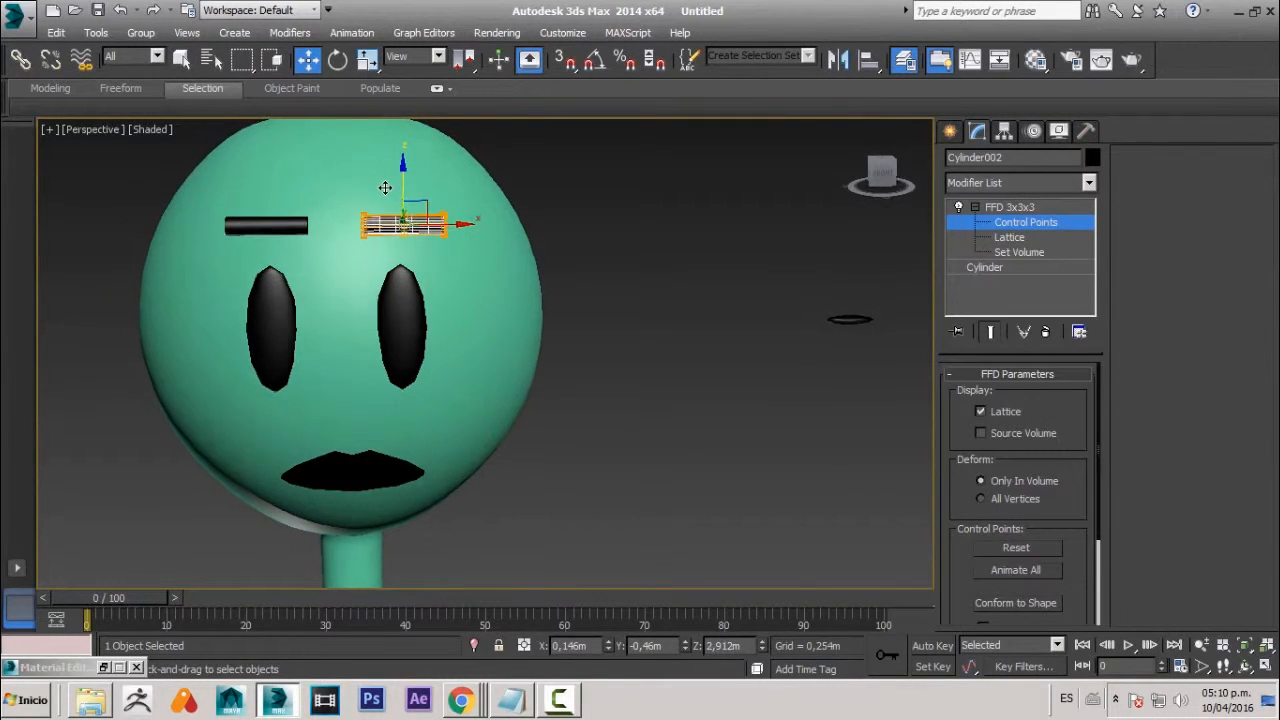
click(325, 251)
middle_drag(500, 283, 538, 295)
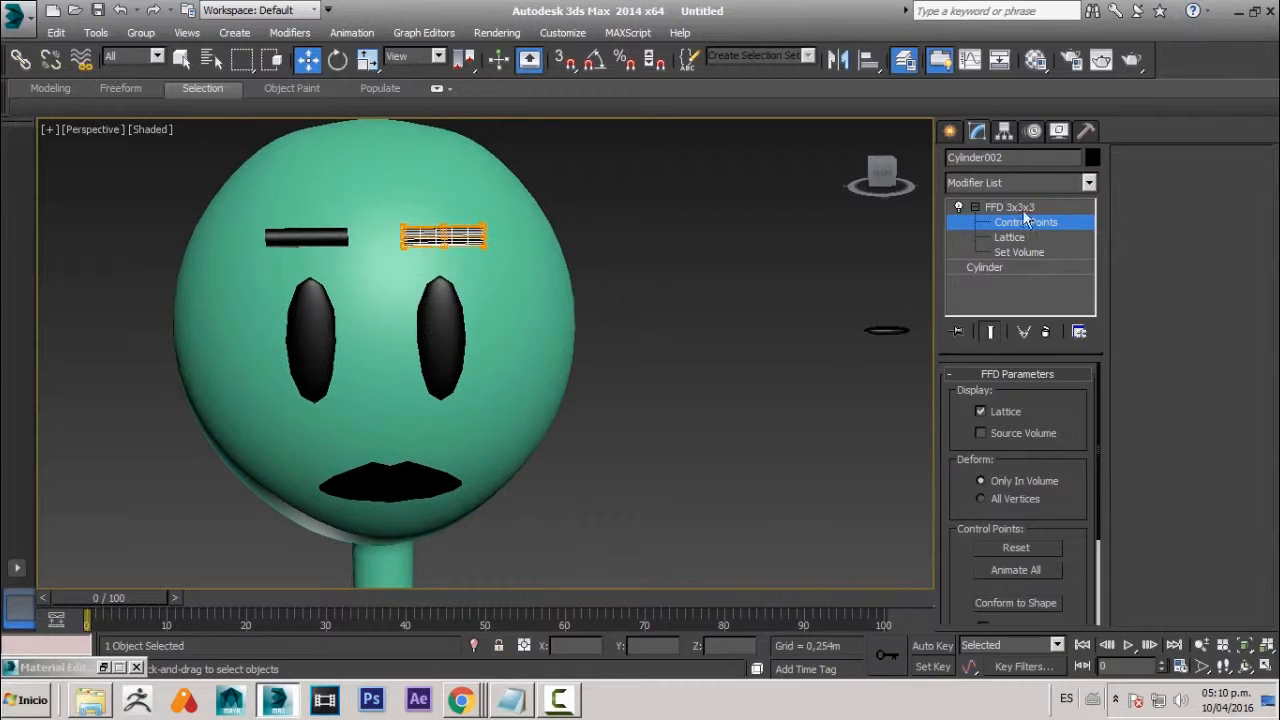
click(1021, 209)
click(867, 257)
- Add a Bend modifier to the eyebrow on the negative X side of the face
click(273, 238)
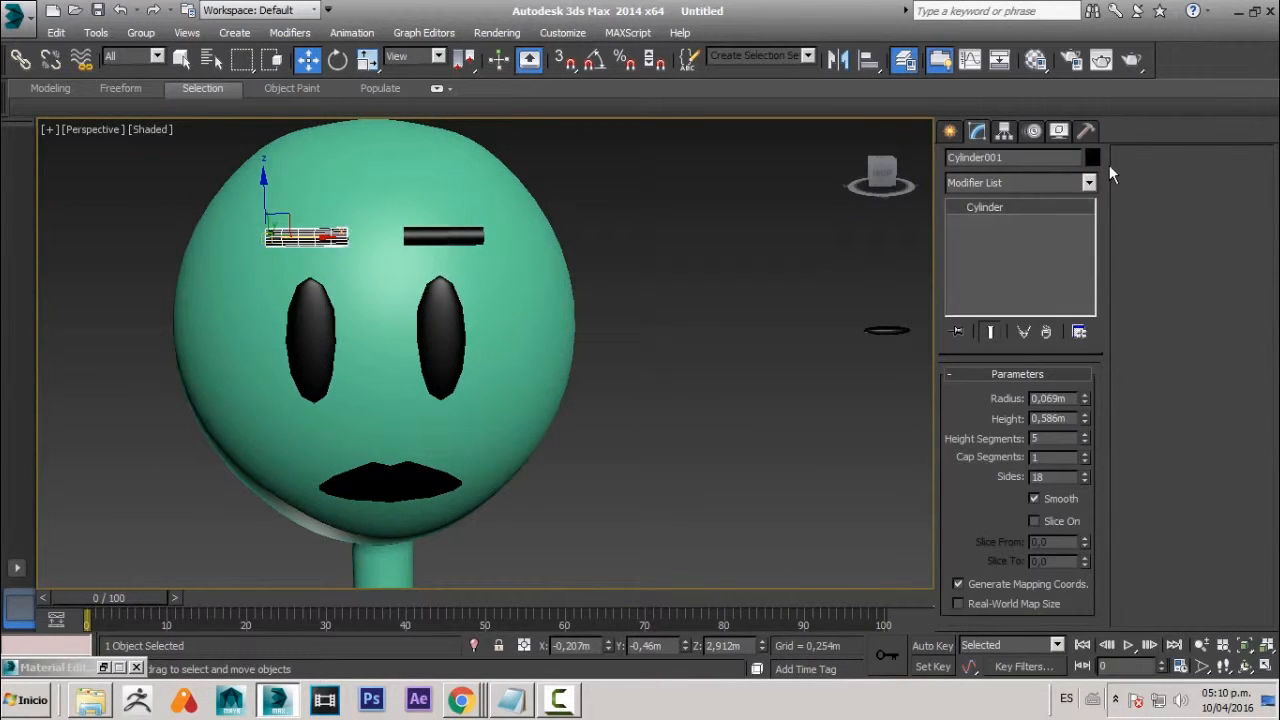
click(1068, 184)
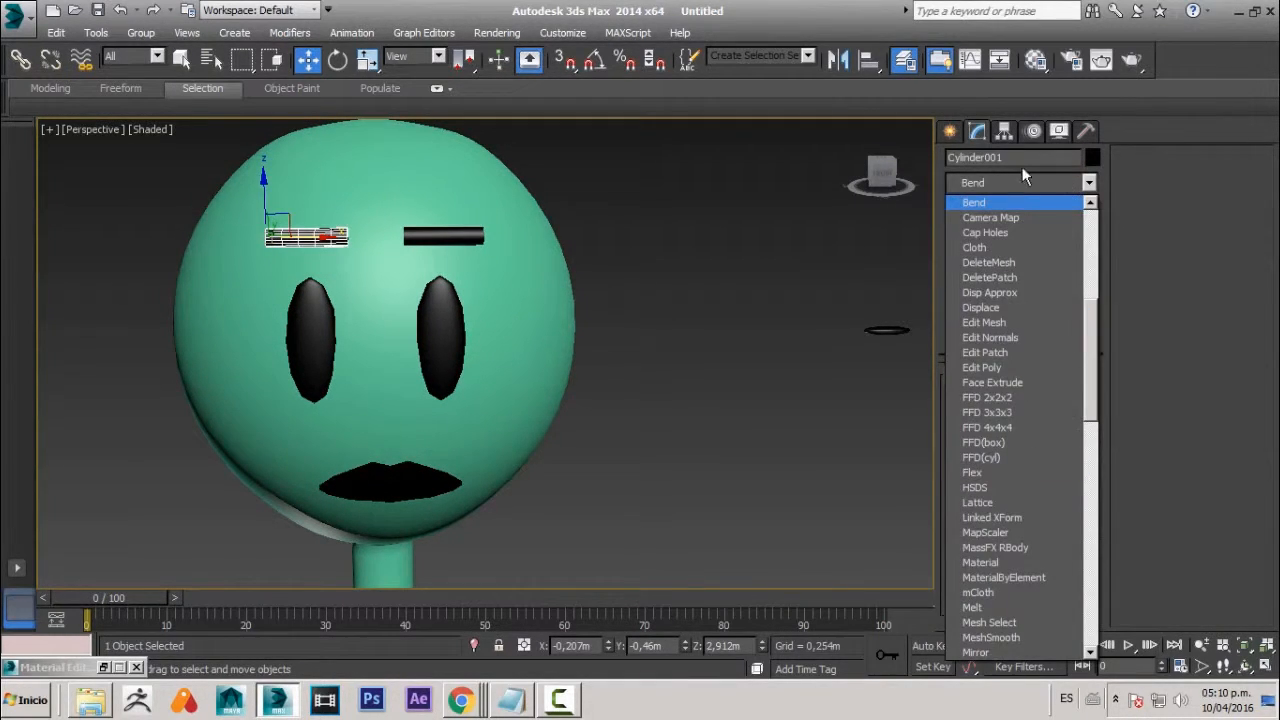
click(1017, 205)
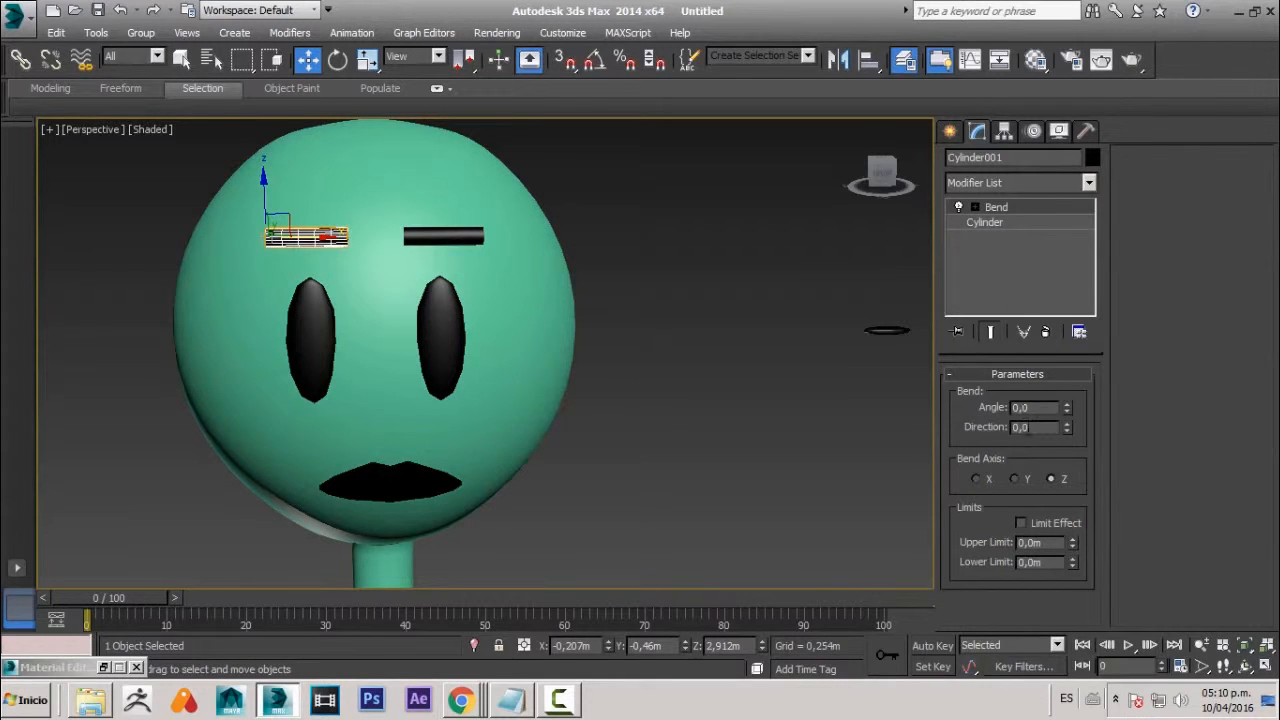
- Try out different Bend angles on the negative X eyebrow and undo the change
drag(1066, 408, 785, 306)
right_click(785, 306)
key(ctrl+z)
alt+middle_drag(624, 261, 633, 273)
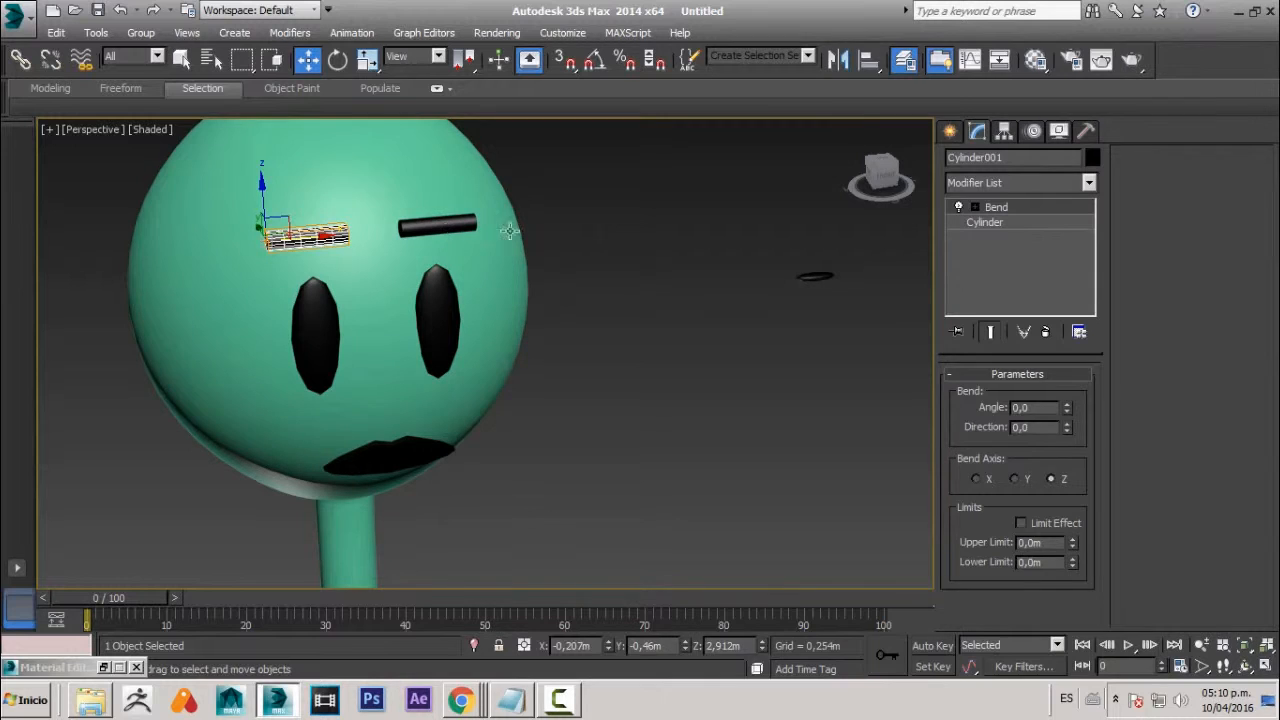
- Examine the positive X eyebrow's FFD lattice and the whole character from several angles, with nothing left selected
click(607, 230)
click(432, 232)
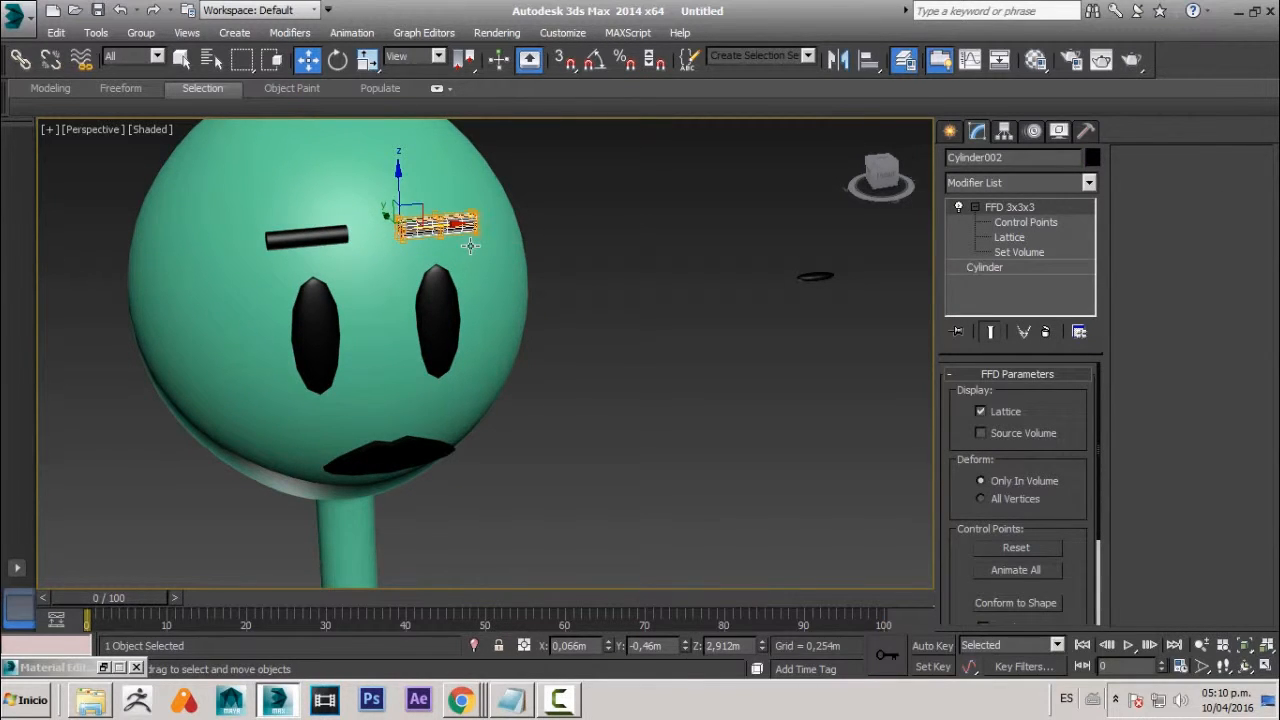
scroll(470, 245, down, 5)
alt+middle_drag(503, 437, 439, 398)
key(q)
click(531, 359)
alt+middle_drag(532, 366, 515, 392)
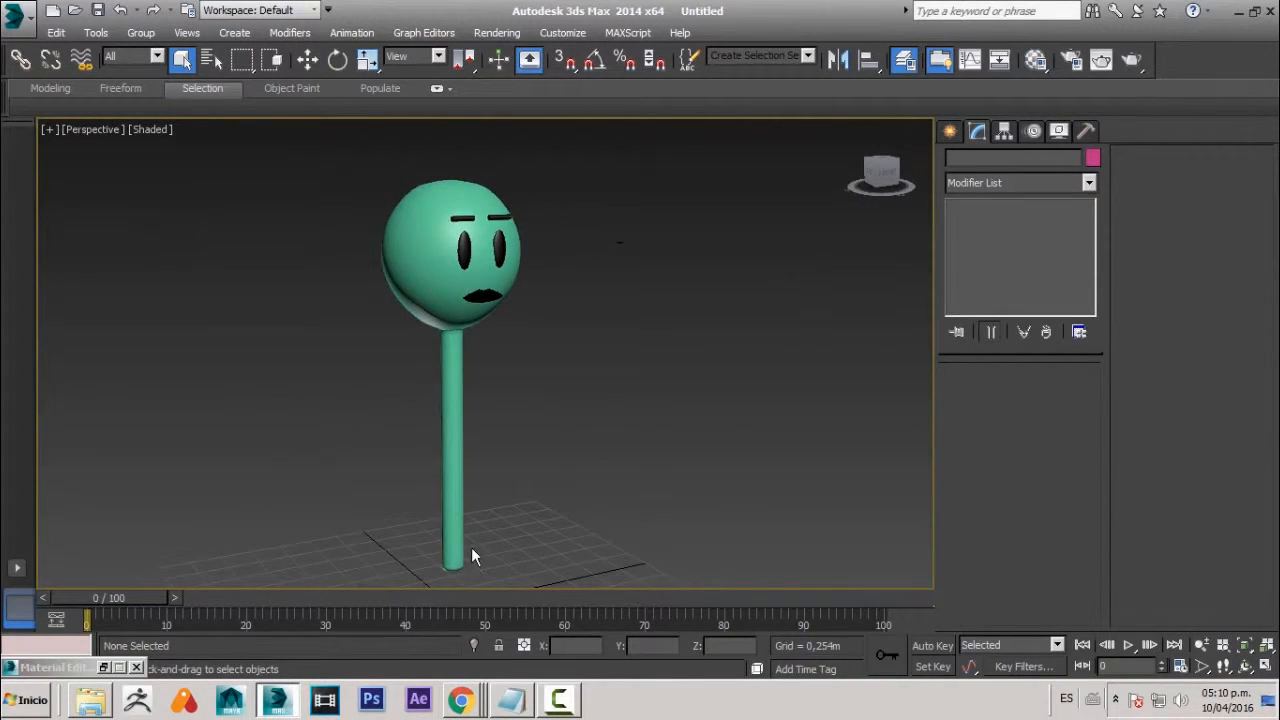
alt+middle_drag(543, 469, 364, 476)
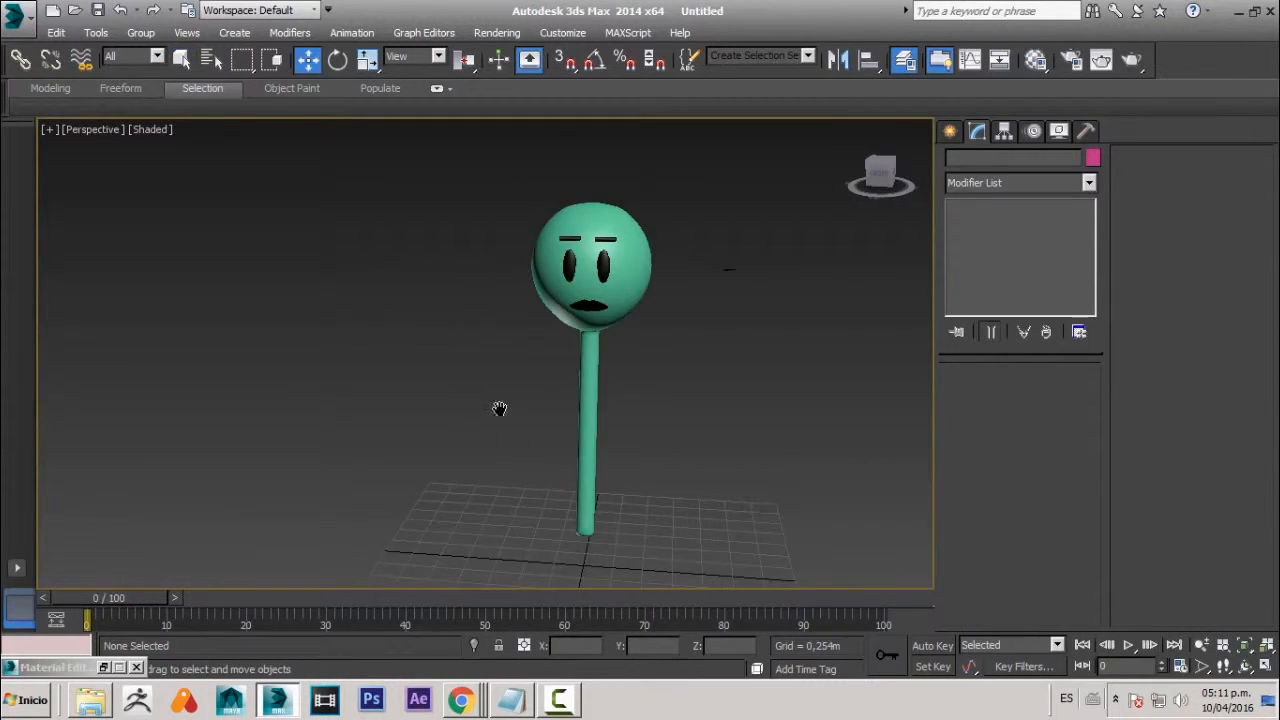
- Group all the character's parts, without the eye copy beside the head, under the name CHUPETIN
middle_drag(500, 411, 400, 388)
drag(404, 161, 549, 596)
click(141, 32)
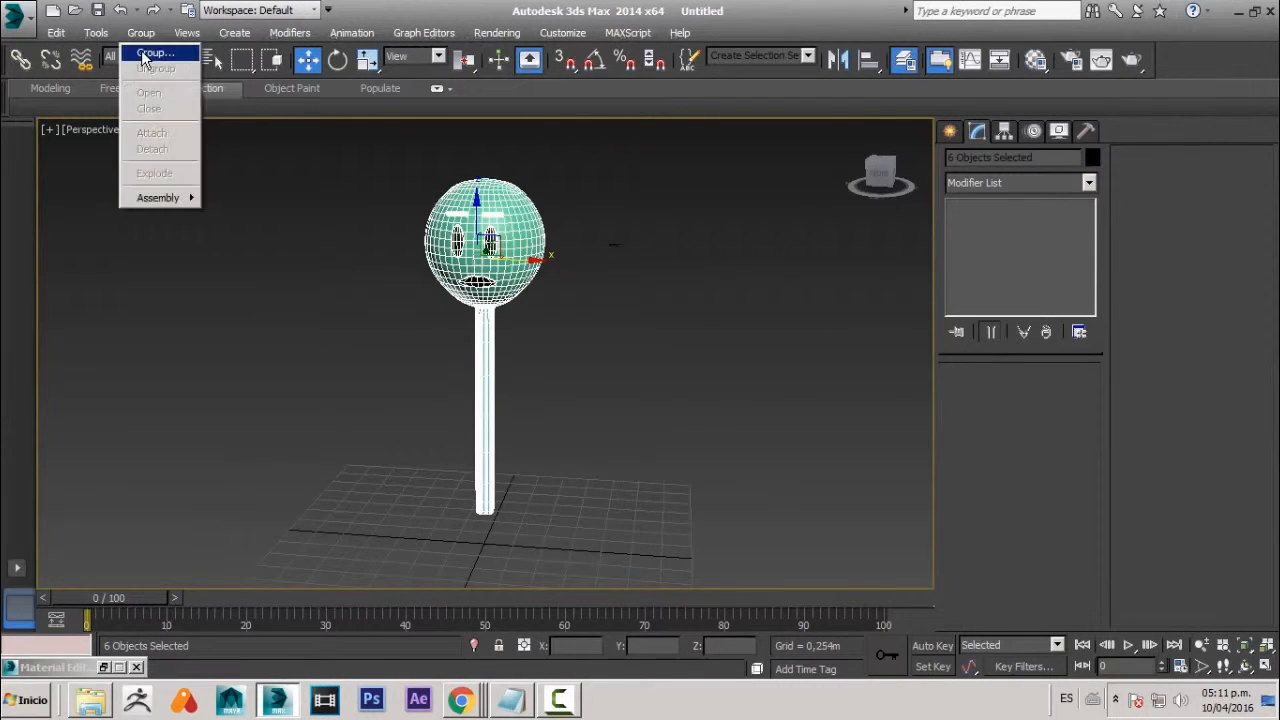
click(150, 54)
text(CHUPETO)
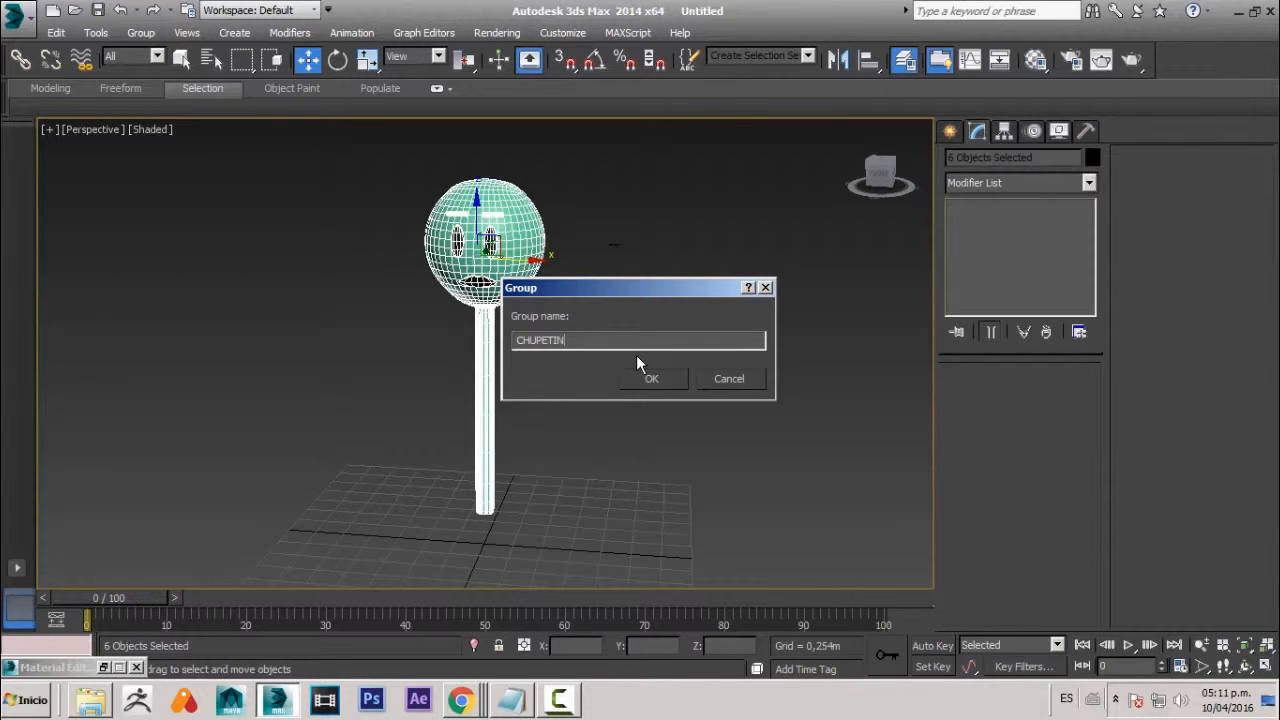
click(664, 378)
click(612, 398)
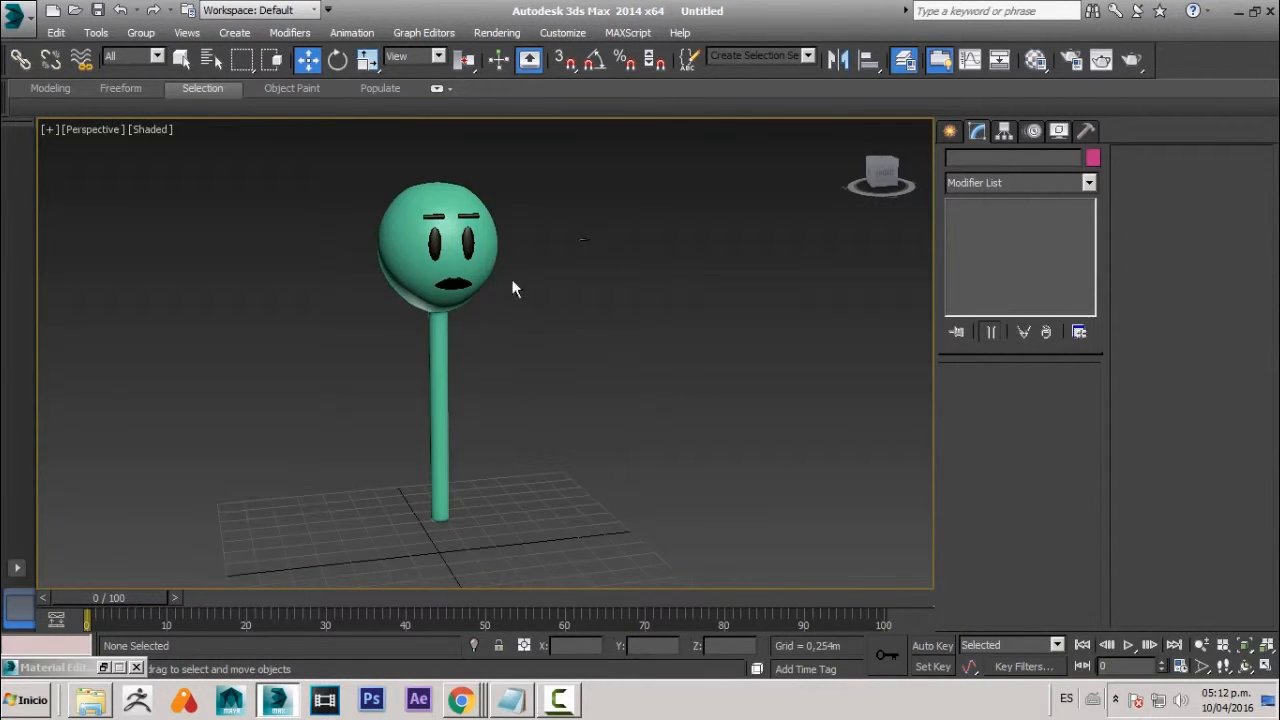
- Add an FFD 3x3x3 modifier to the whole CHUPETIN group
click(458, 249)
middle_drag(626, 458, 626, 478)
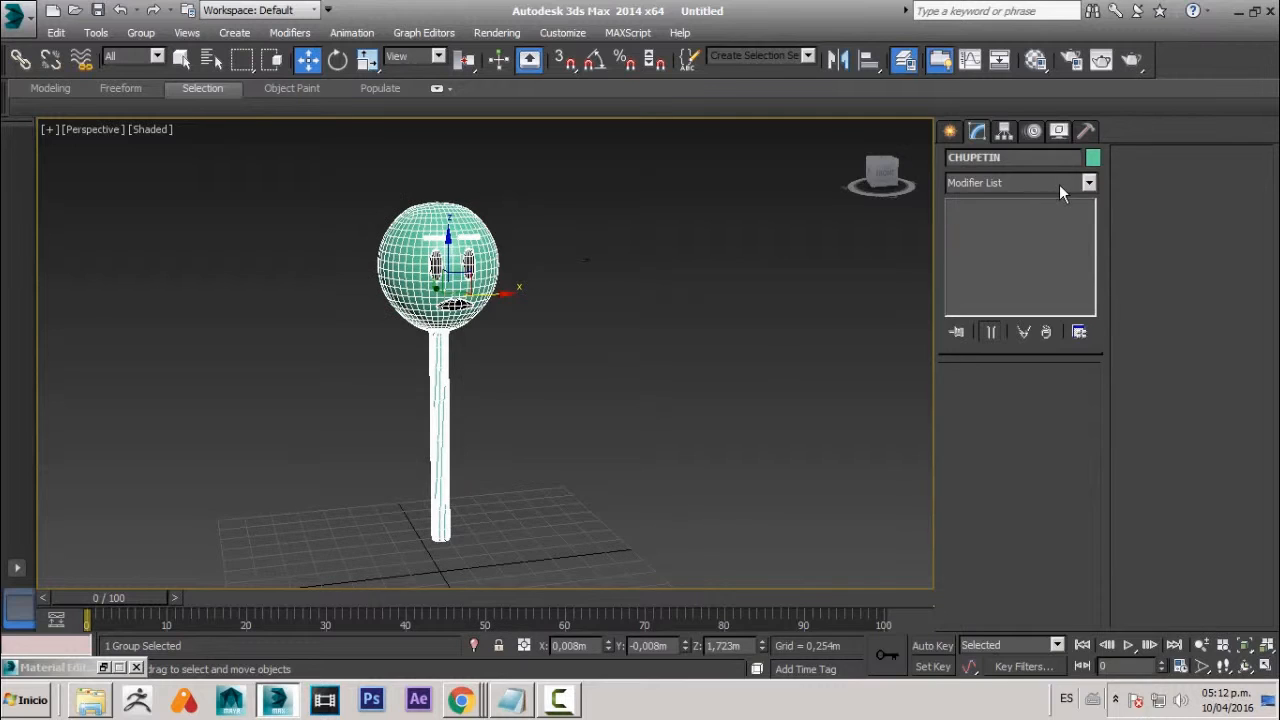
click(1059, 184)
key(f)
key(f)
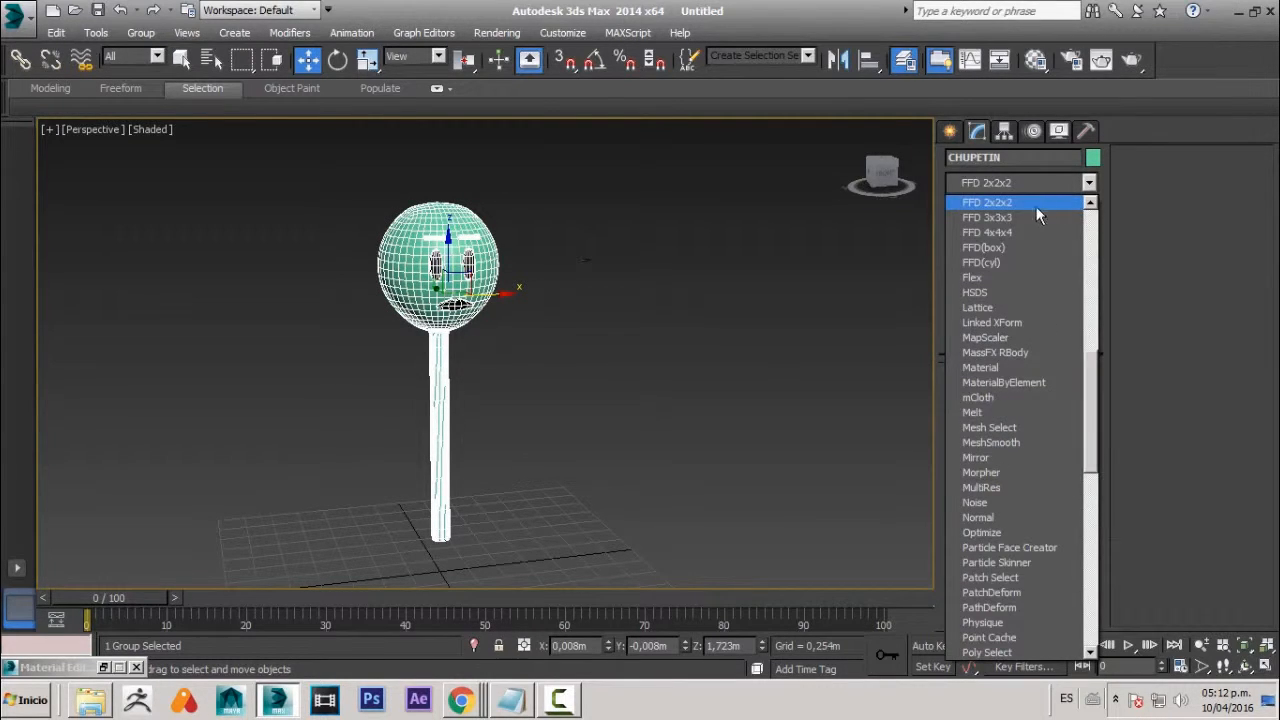
click(1021, 218)
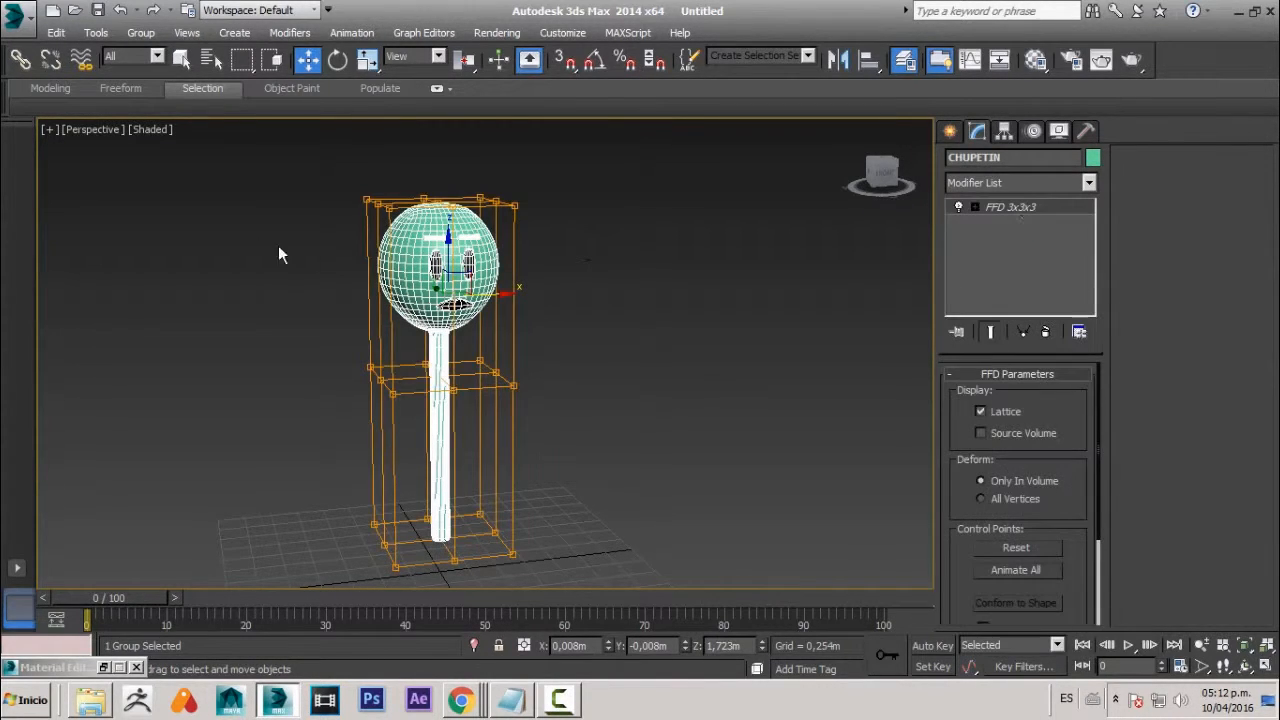
- Try scaling the top layer of FFD 3x3x3 control points on the CHUPETIN group
alt+middle_drag(480, 196, 395, 190)
drag(352, 171, 483, 190)
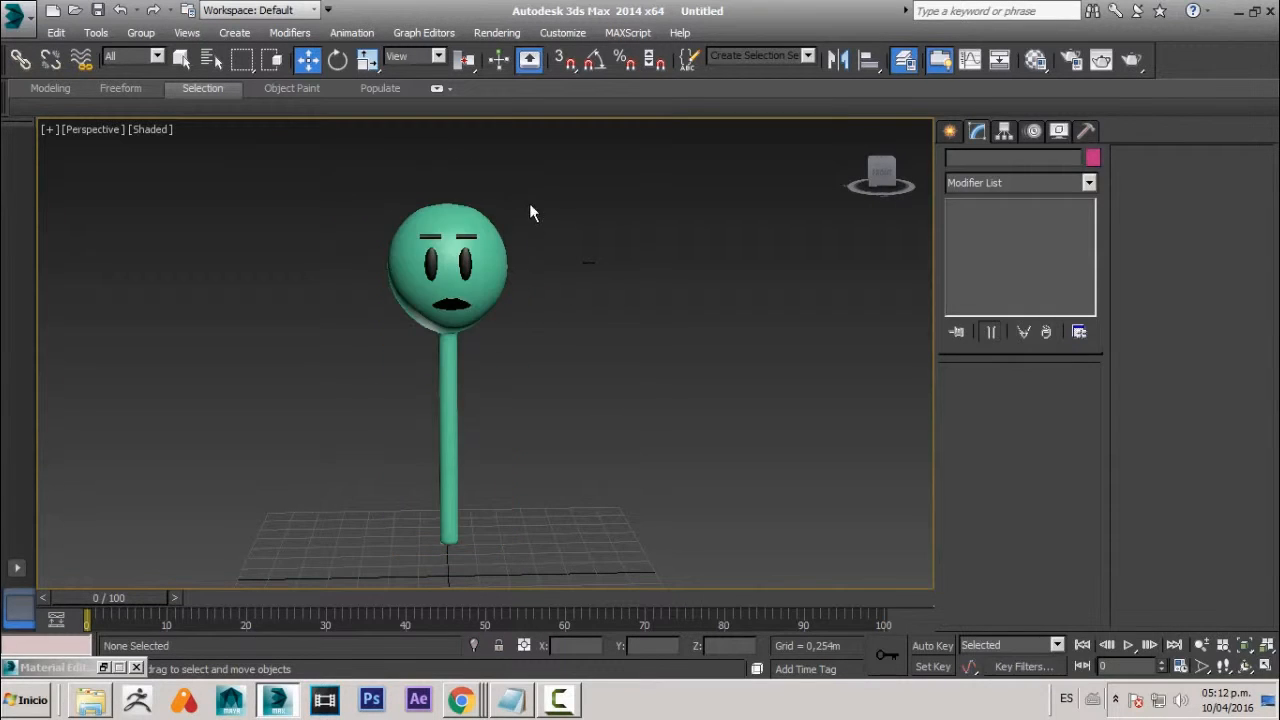
click(476, 228)
click(975, 207)
click(1025, 222)
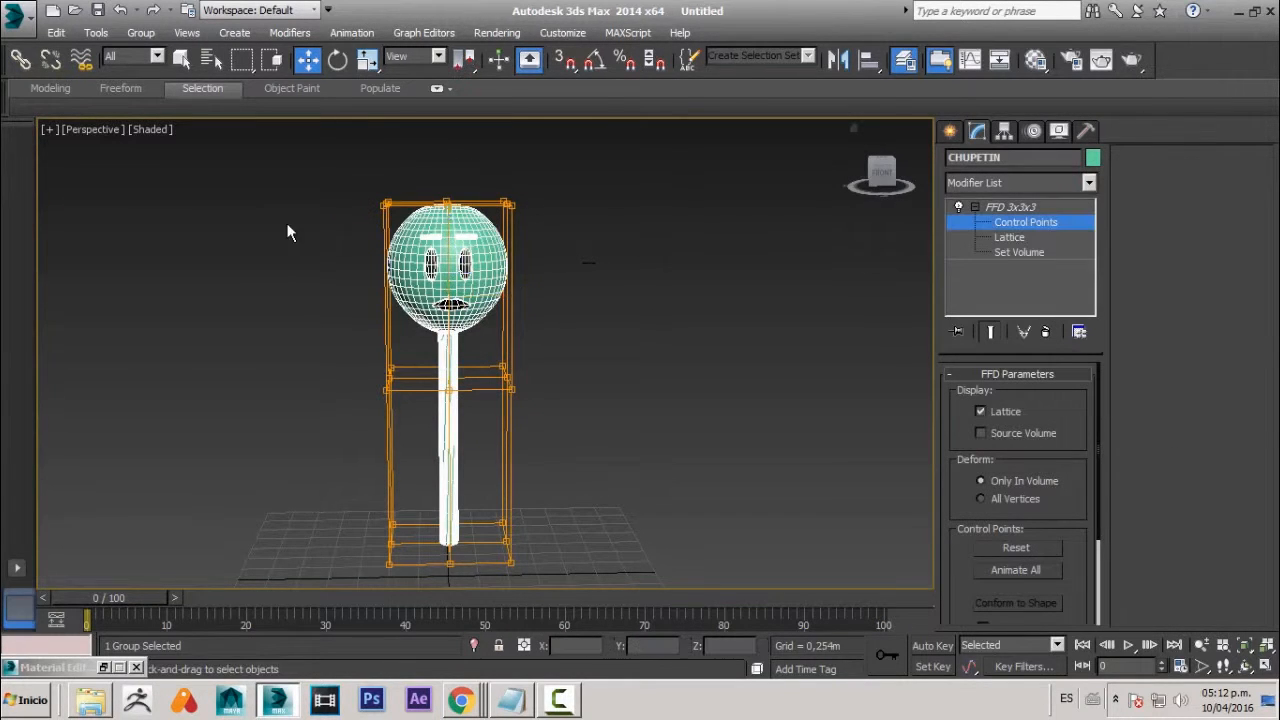
drag(309, 163, 481, 233)
key(r)
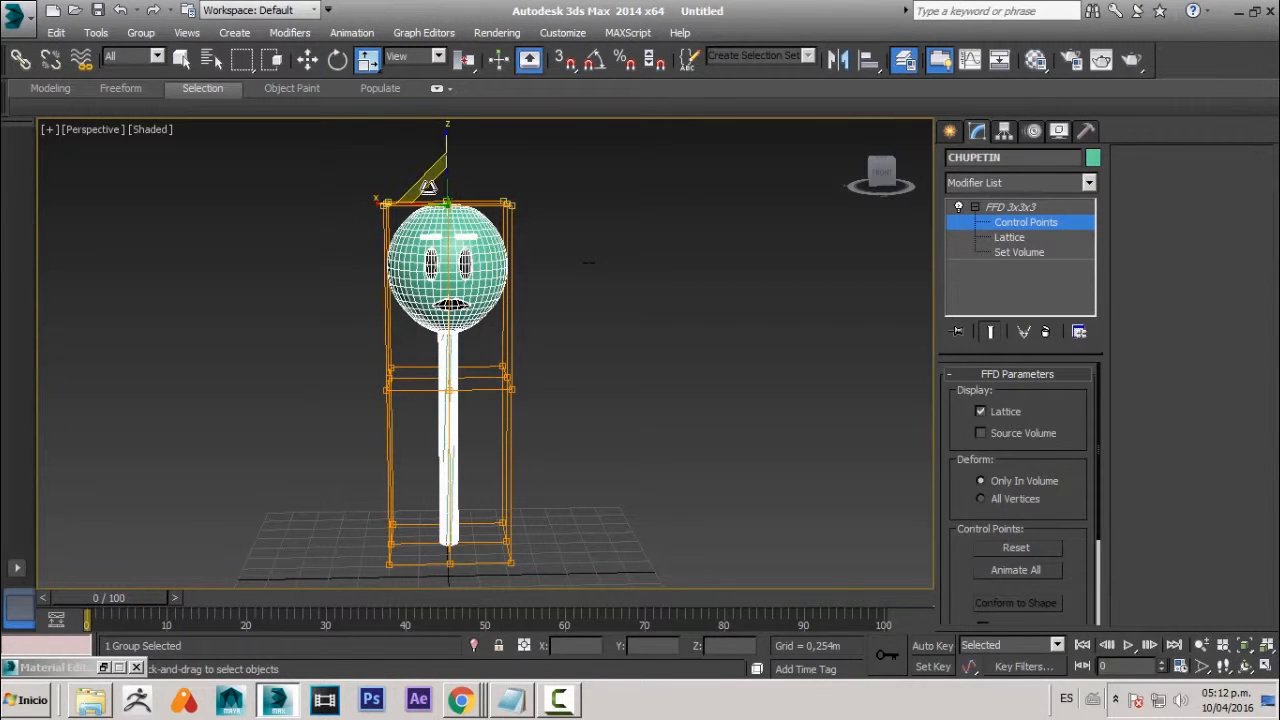
drag(432, 190, 452, 347)
alt+middle_drag(505, 368, 468, 311)
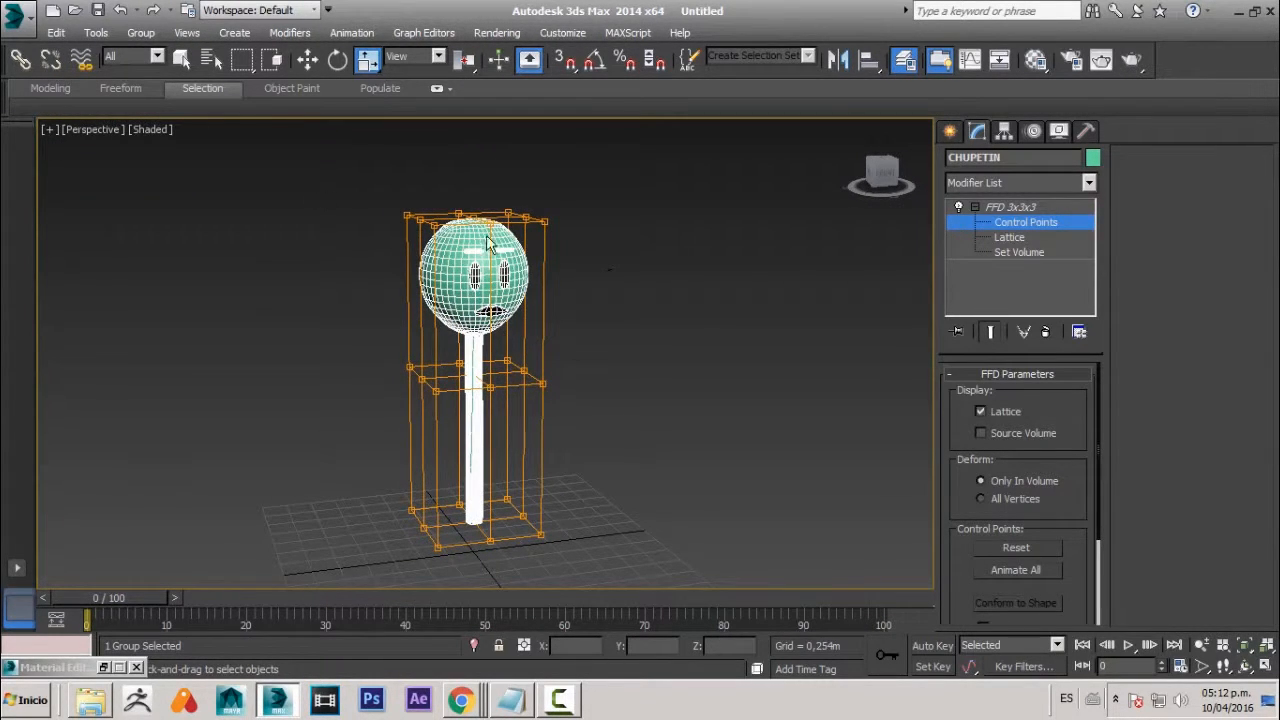
- Leave control-point editing of the FFD lattice and open the CHUPETIN group for editing its members
click(141, 33)
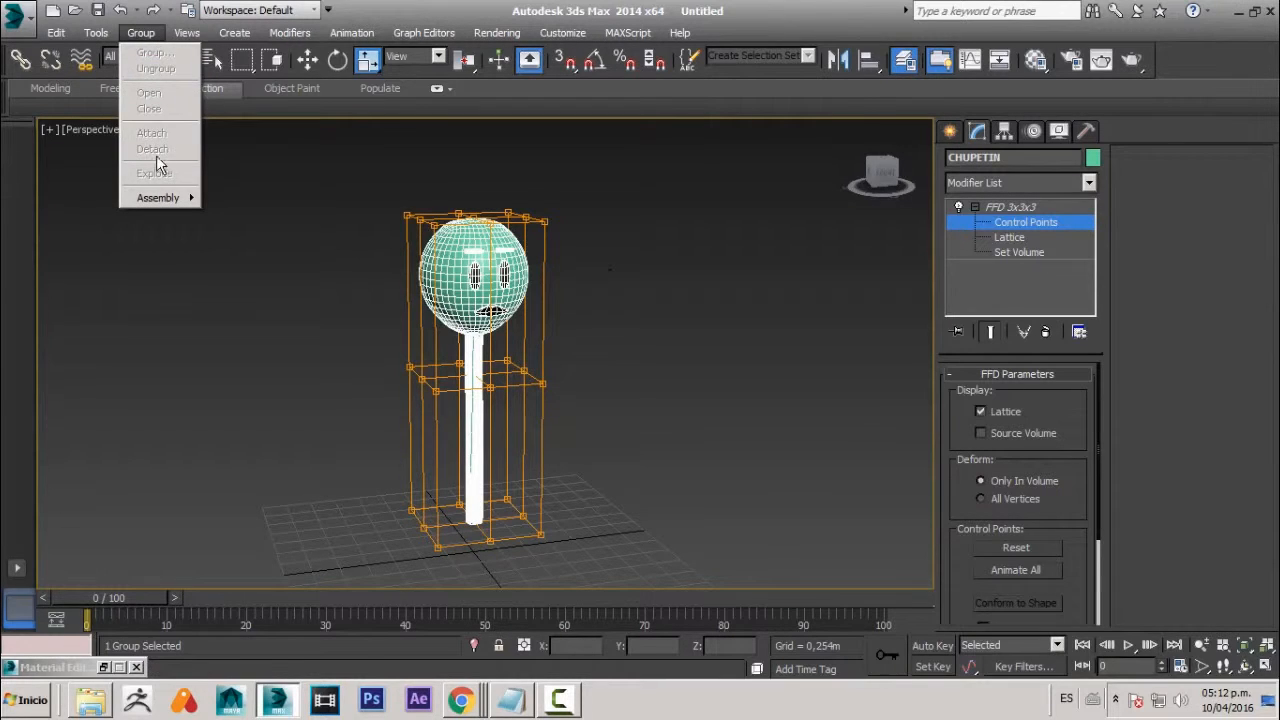
click(597, 410)
click(1012, 208)
click(635, 358)
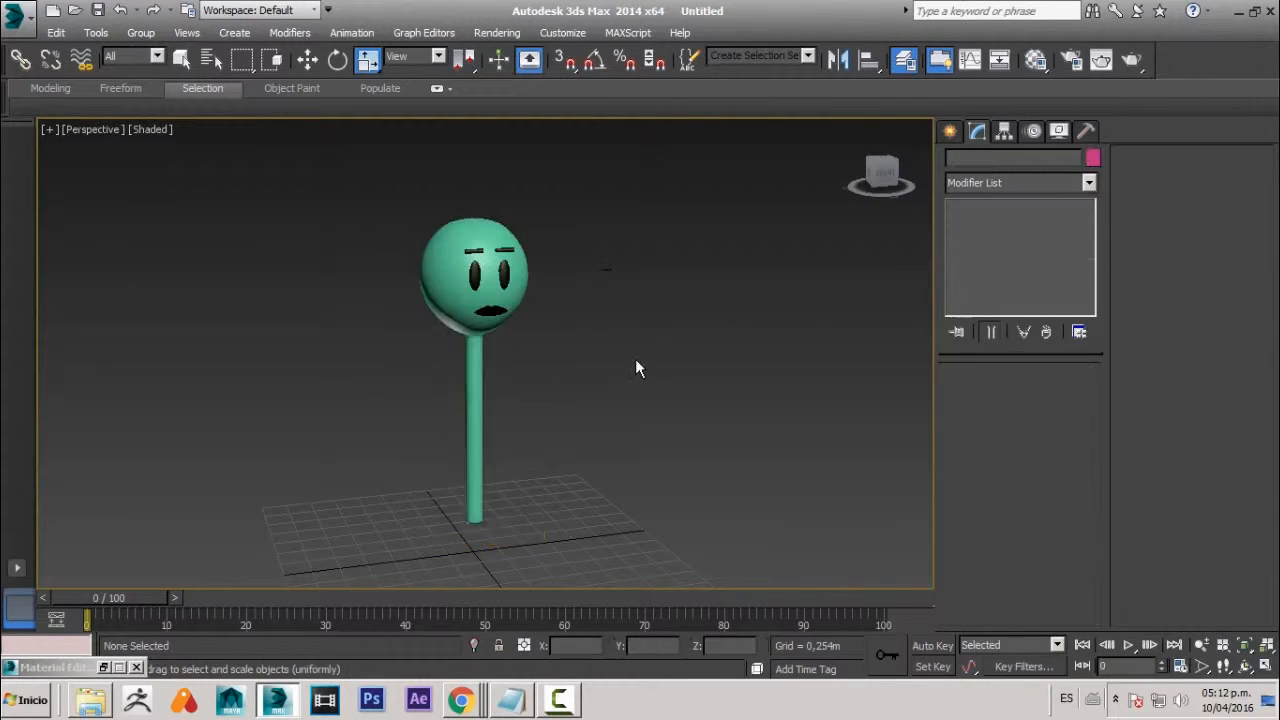
click(478, 292)
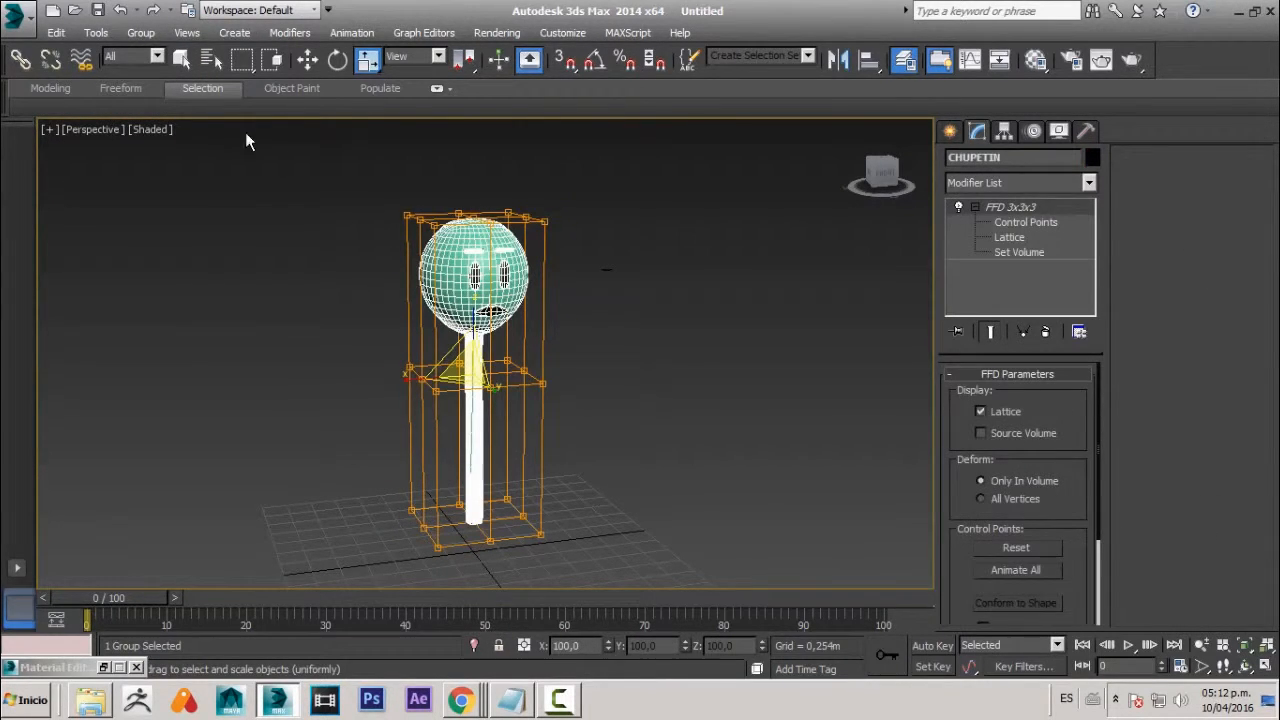
click(140, 32)
click(150, 93)
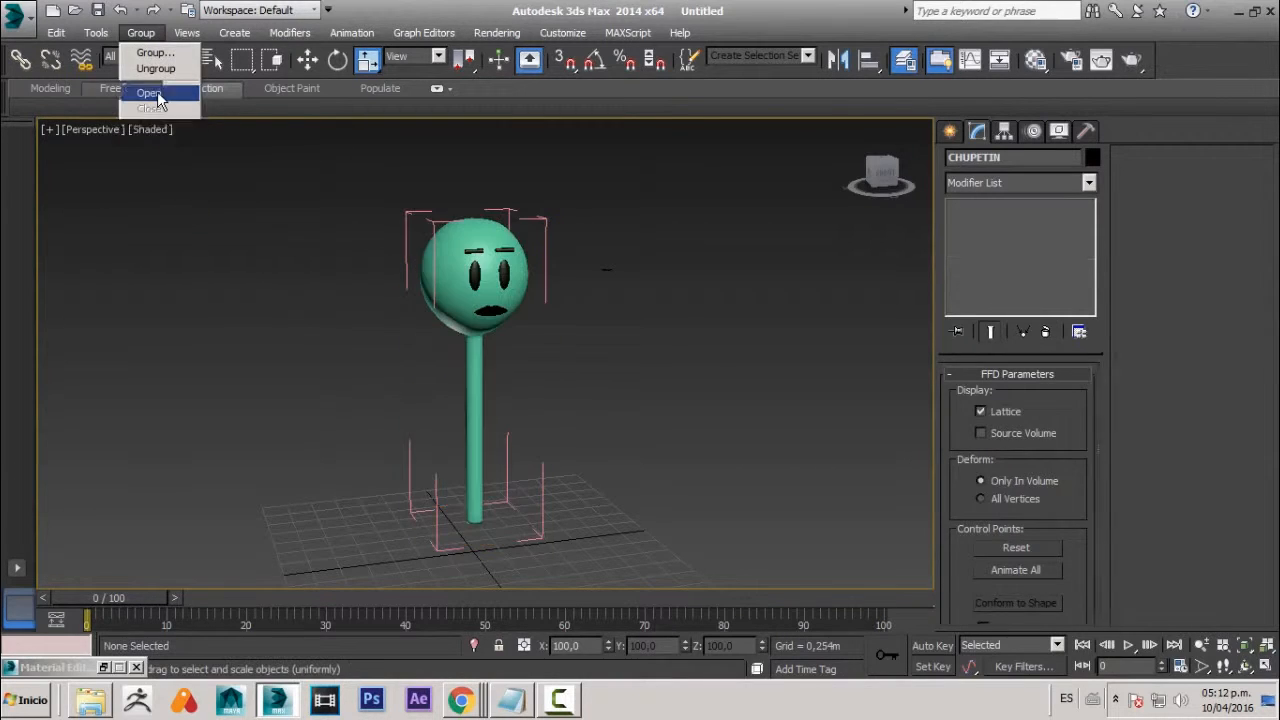
- Check that the mouth and both eyes can be selected separately inside the open group, and deselect everything
click(492, 313)
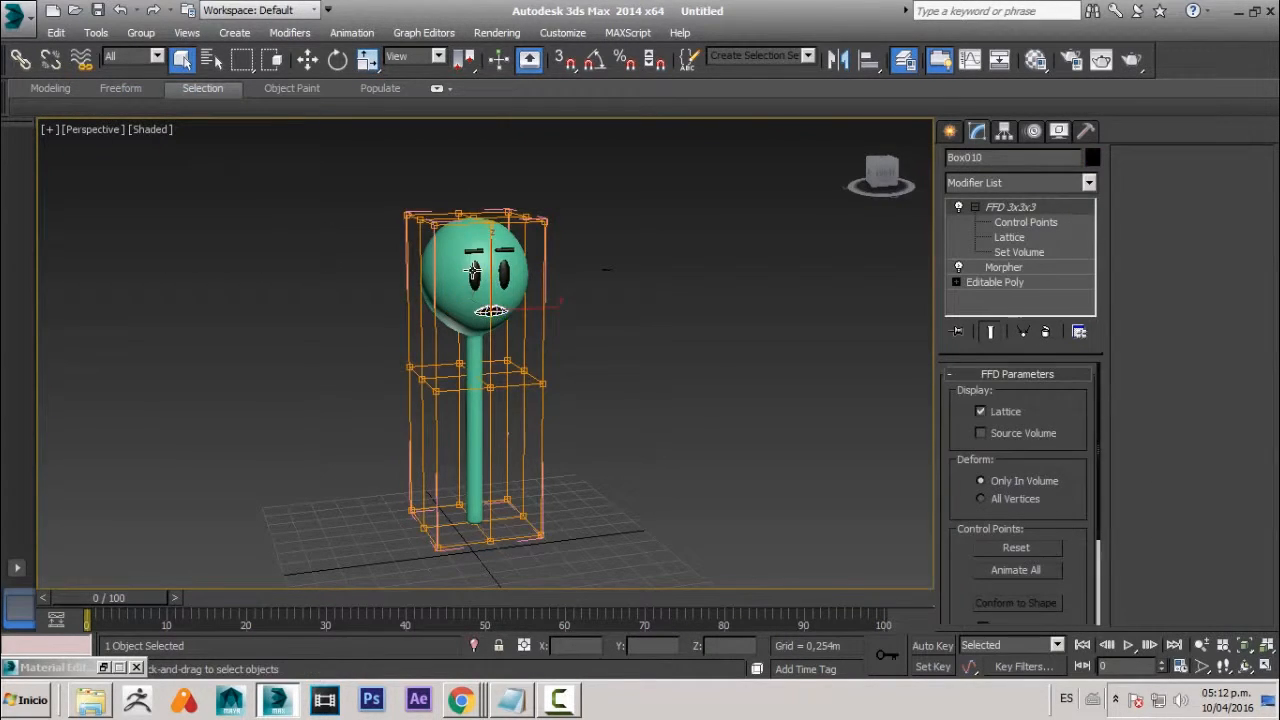
click(473, 270)
click(502, 267)
click(592, 419)
scroll(592, 419, down, 1)
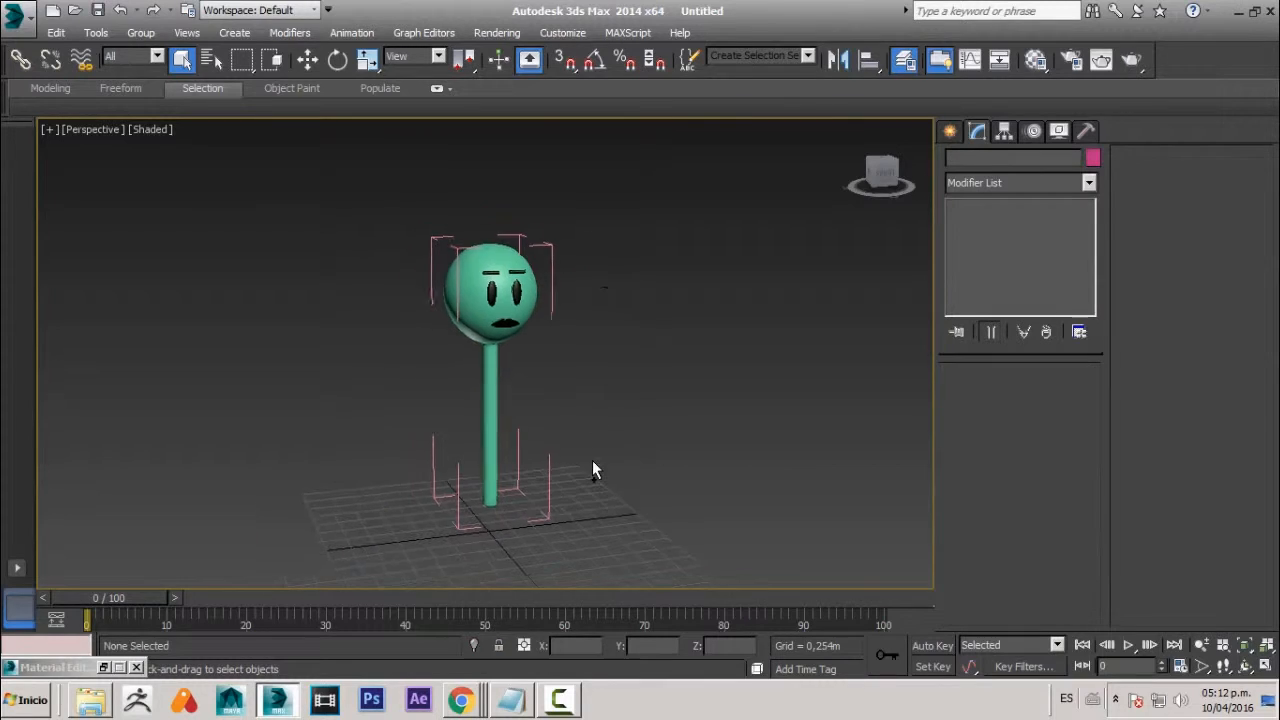